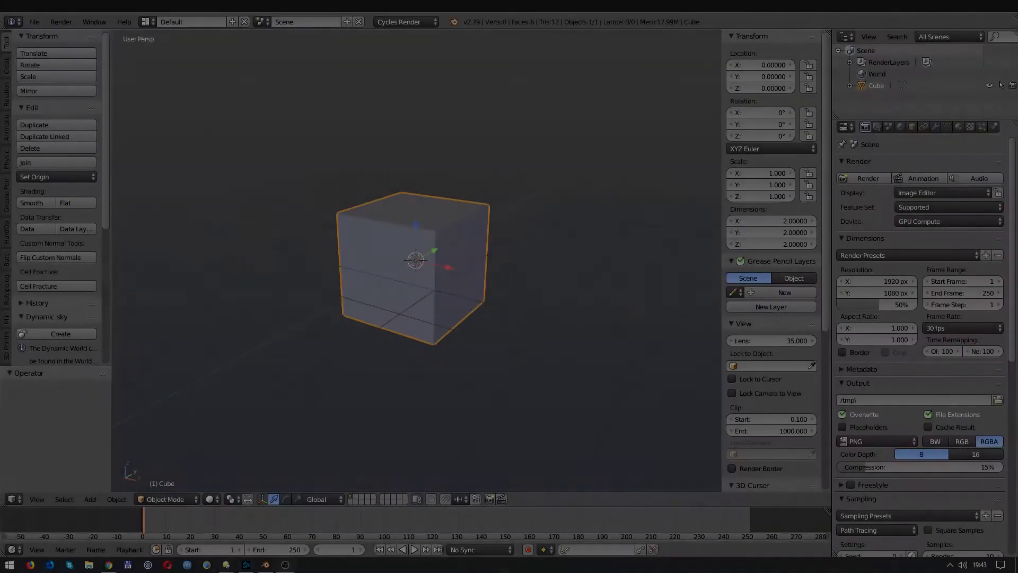
# From the front view, loop-cut the cube at its centre and delete the left-half vertices
pyautogui.press('KP_1')
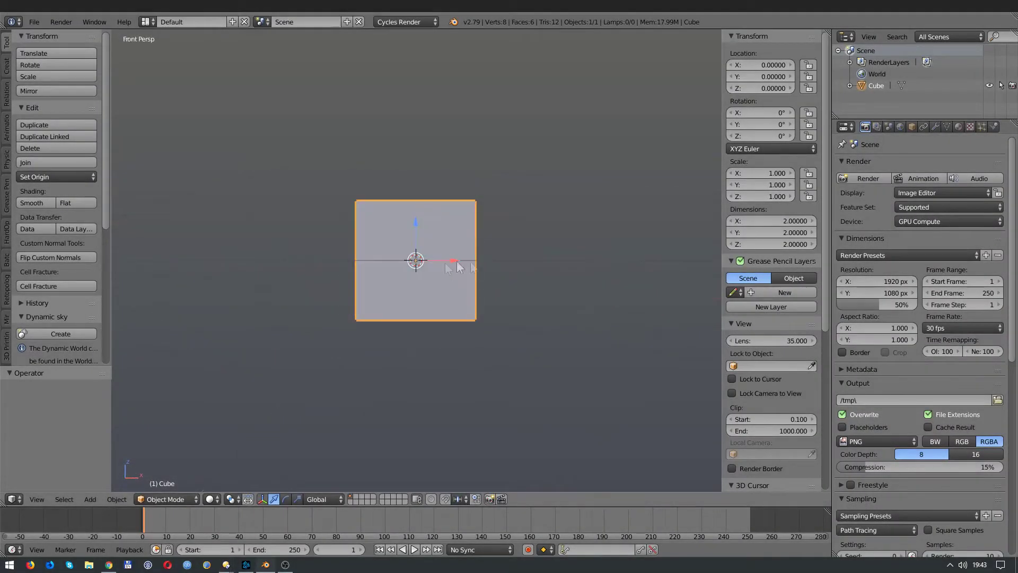
pyautogui.press('Tab')
pyautogui.click(415, 211)
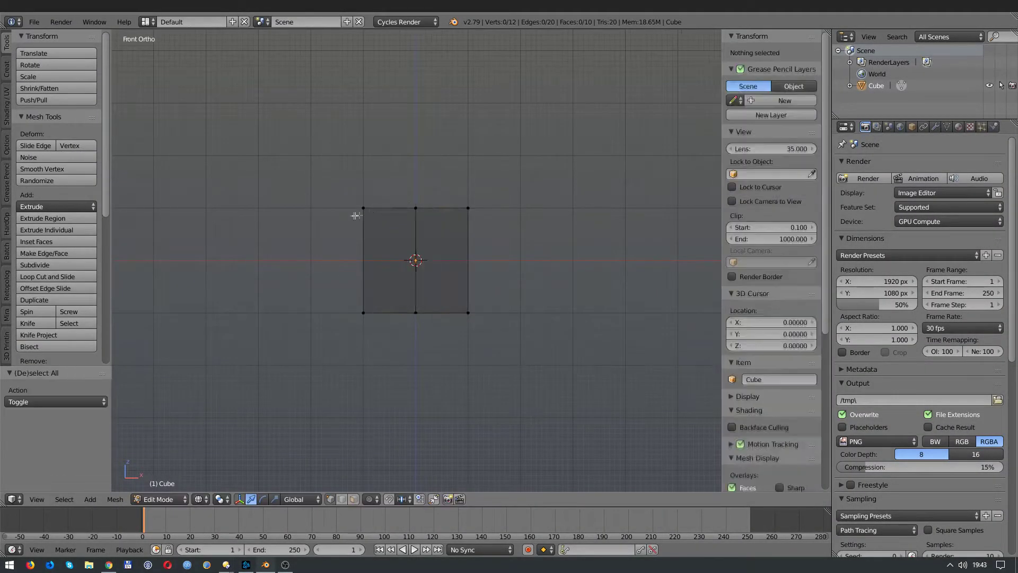
pyautogui.press('b')
pyautogui.moveTo(336, 191); pyautogui.dragTo(387, 329)
pyautogui.press('x')
pyautogui.click(289, 237)
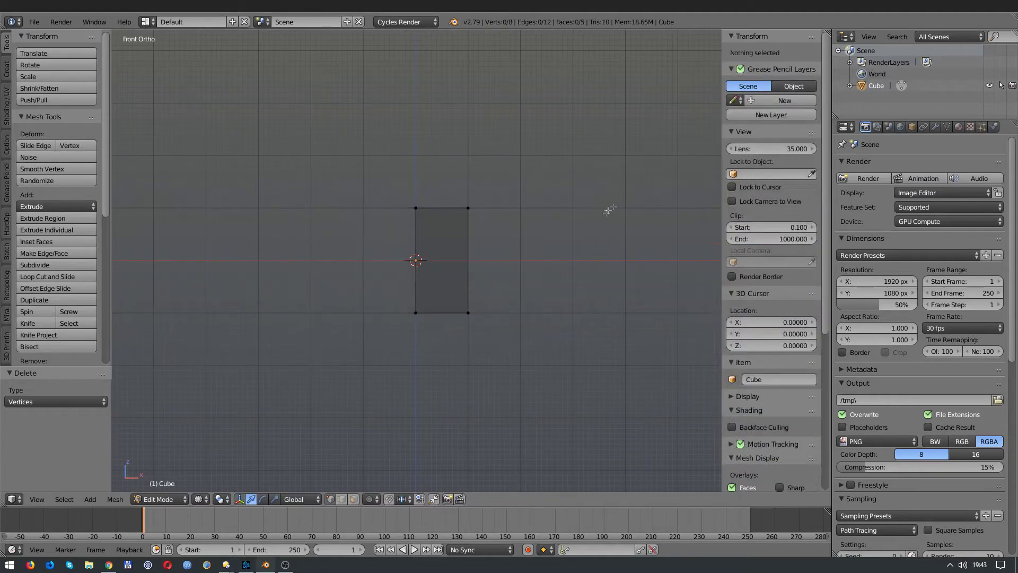
# Add a Mirror modifier across X to restore the full cube symmetrically
pyautogui.press('Tab')
pyautogui.click(935, 126)
pyautogui.click(922, 191)
pyautogui.click(781, 260)
pyautogui.press('Tab')
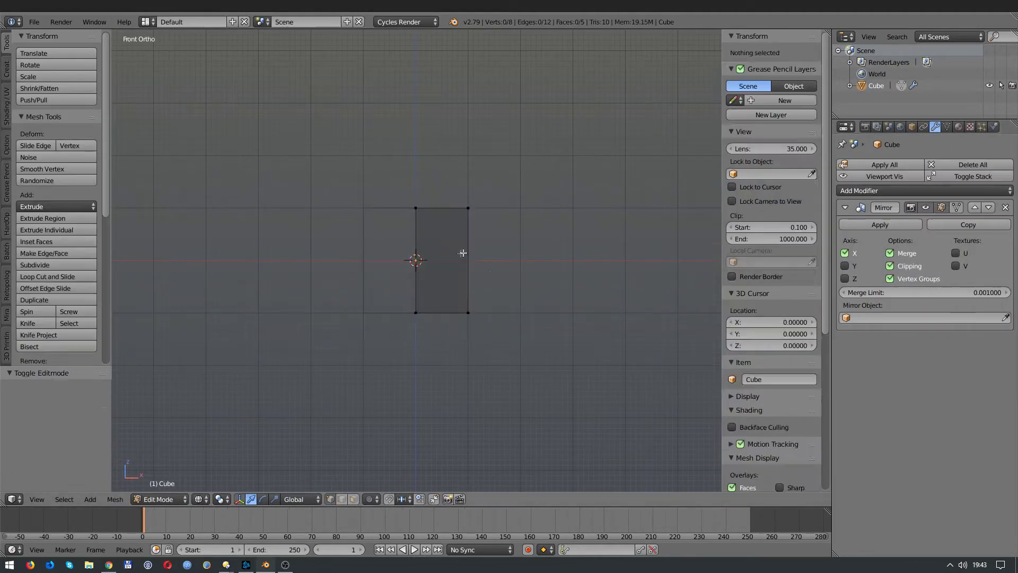
# Add and apply a Ctrl+1 Subdivision Surface, then view the rounded mesh in front wireframe
pyautogui.press('a')
pyautogui.press('a')
pyautogui.press('Tab')
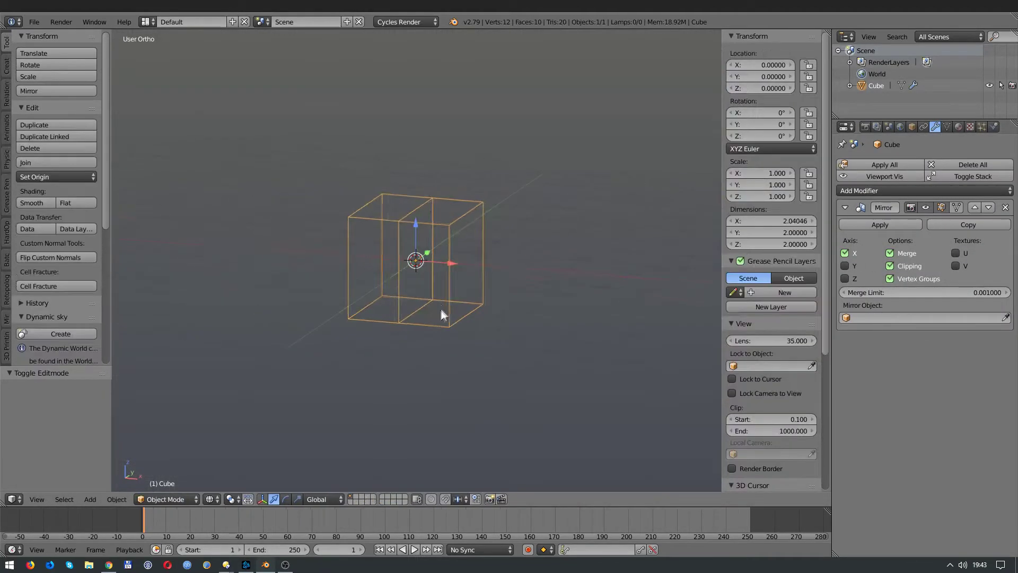
pyautogui.hotkey('ctrl', '1')
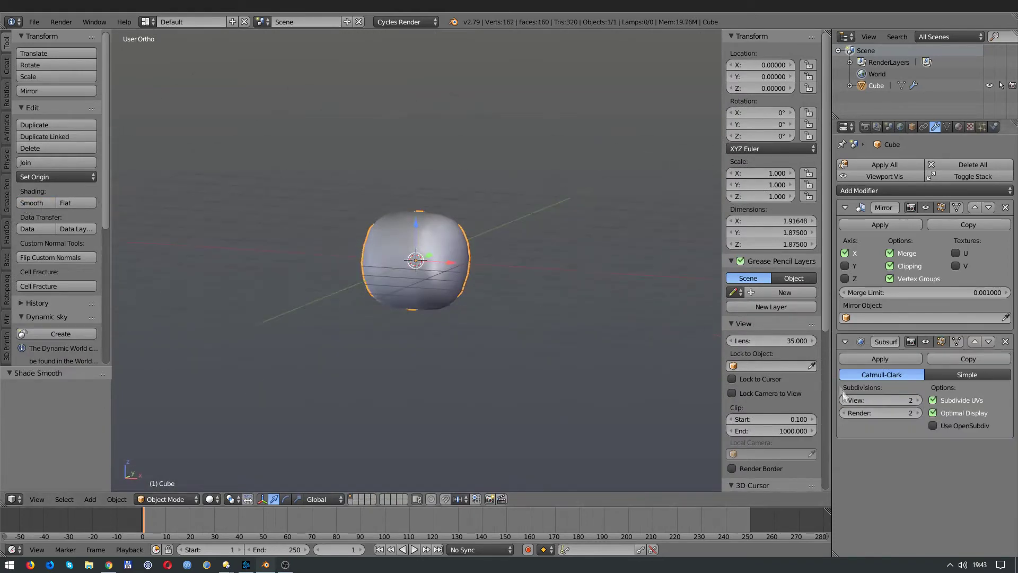
pyautogui.click(861, 359)
pyautogui.press('Tab')
pyautogui.press('z')
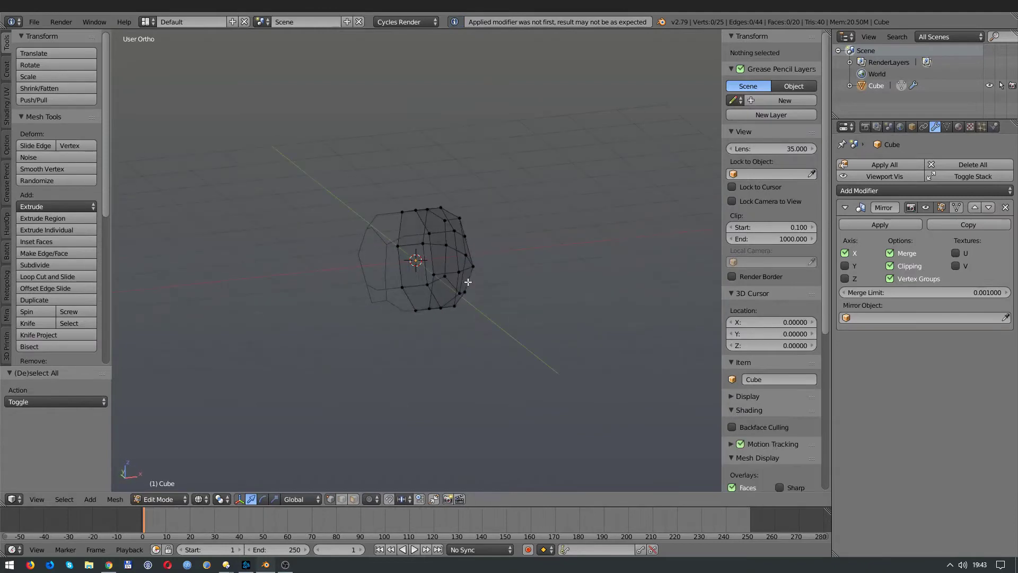
pyautogui.press('Tab')
pyautogui.press('Tab')
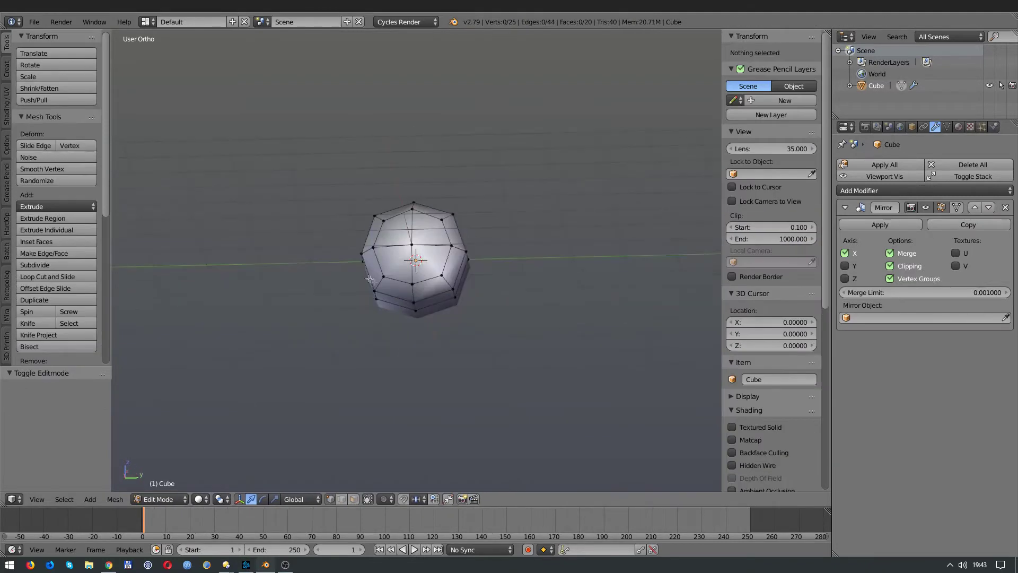
pyautogui.press('KP_1')
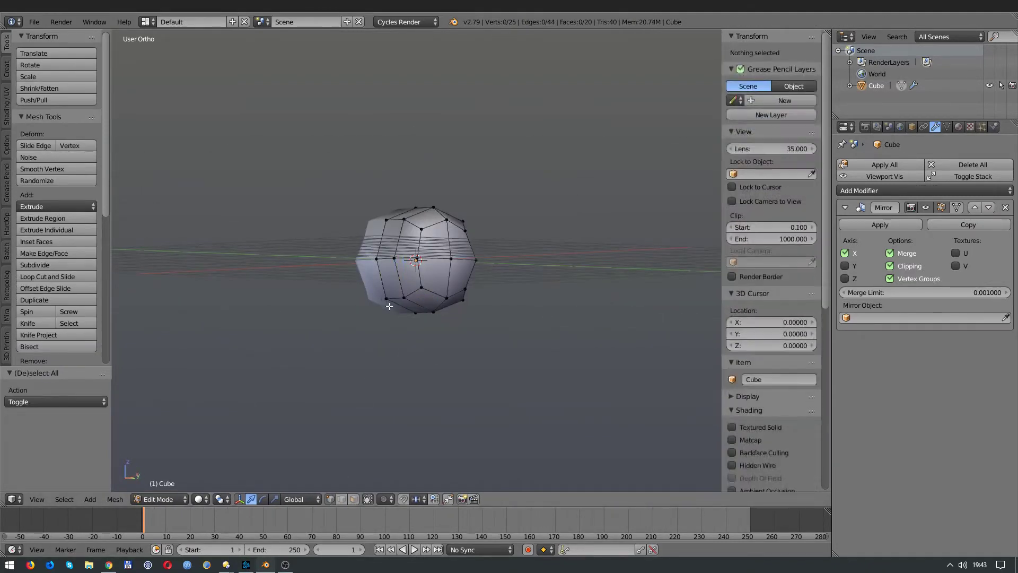
# Duplicate the head mesh and scale the copy to about three quarters size
pyautogui.press('a')
pyautogui.hotkey('shift', 'd')
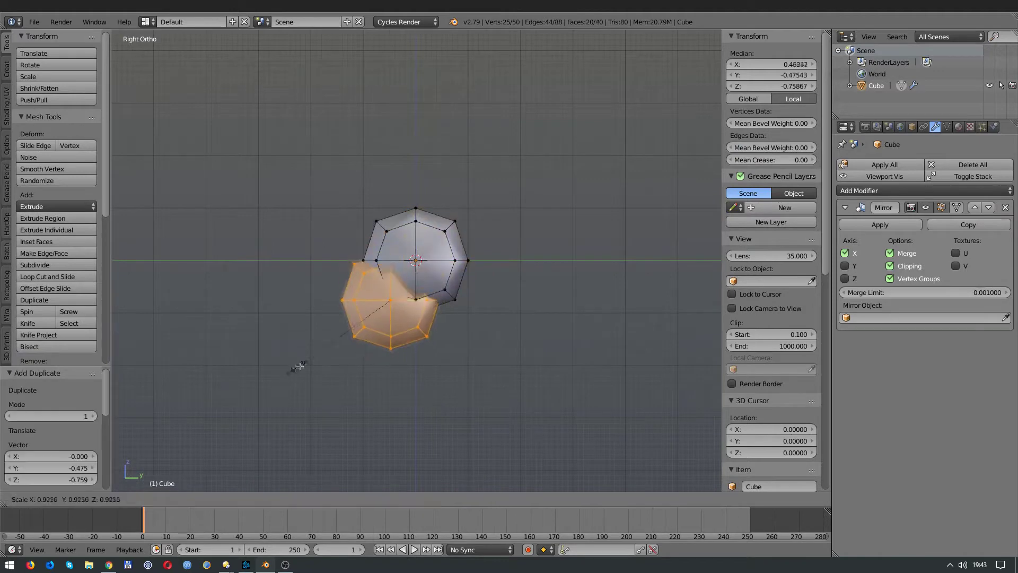
pyautogui.press('s')
pyautogui.moveTo(438, 374); pyautogui.dragTo(465, 306, button='middle')
# Enable connected proportional editing and push a lower-lump vertex outward
pyautogui.rightClick(463, 315)
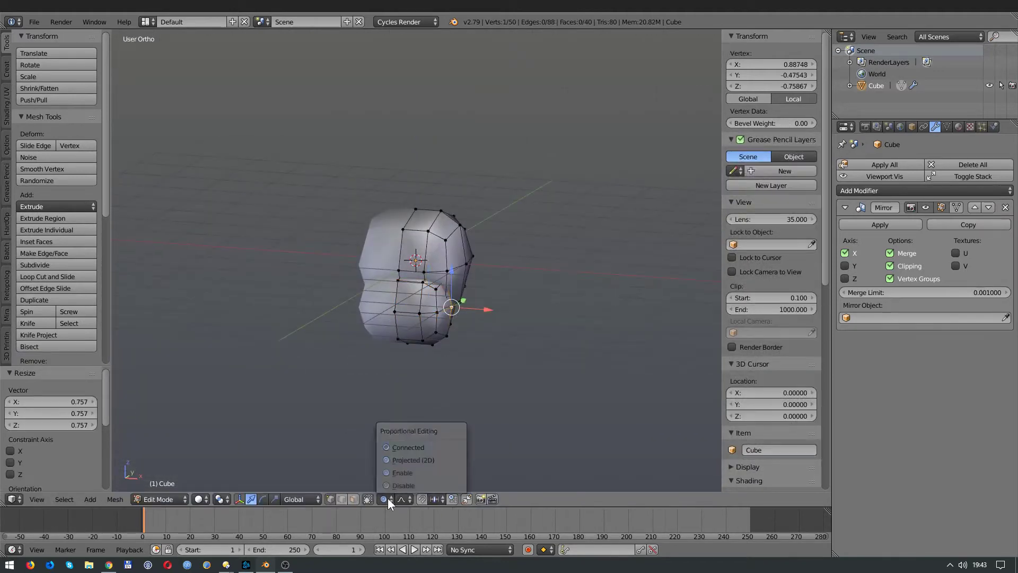
pyautogui.click(402, 473)
pyautogui.scroll(2, 492, 312)
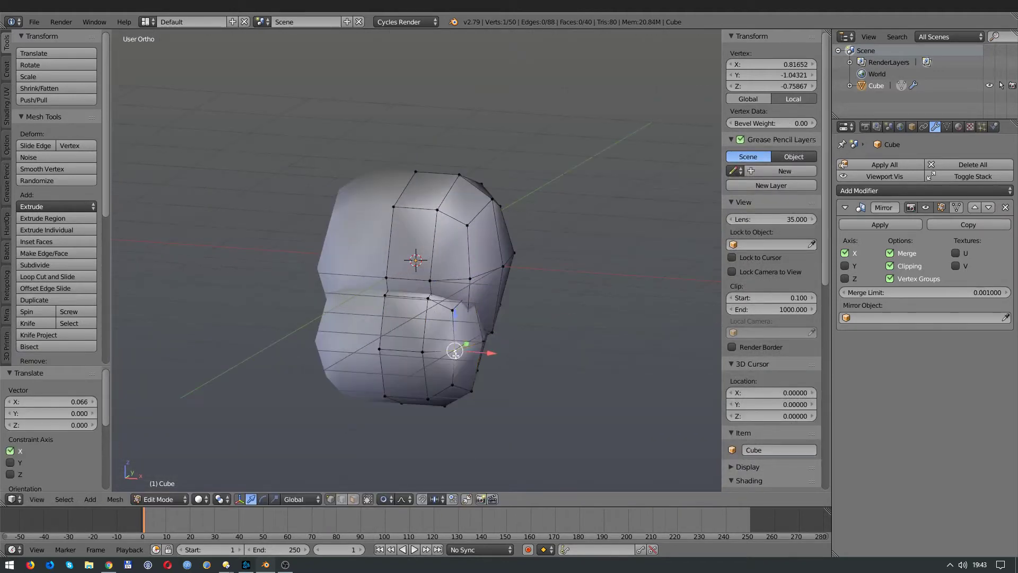
pyautogui.click(516, 343)
pyautogui.click(528, 344)
pyautogui.moveTo(528, 343); pyautogui.dragTo(513, 308, button='middle')
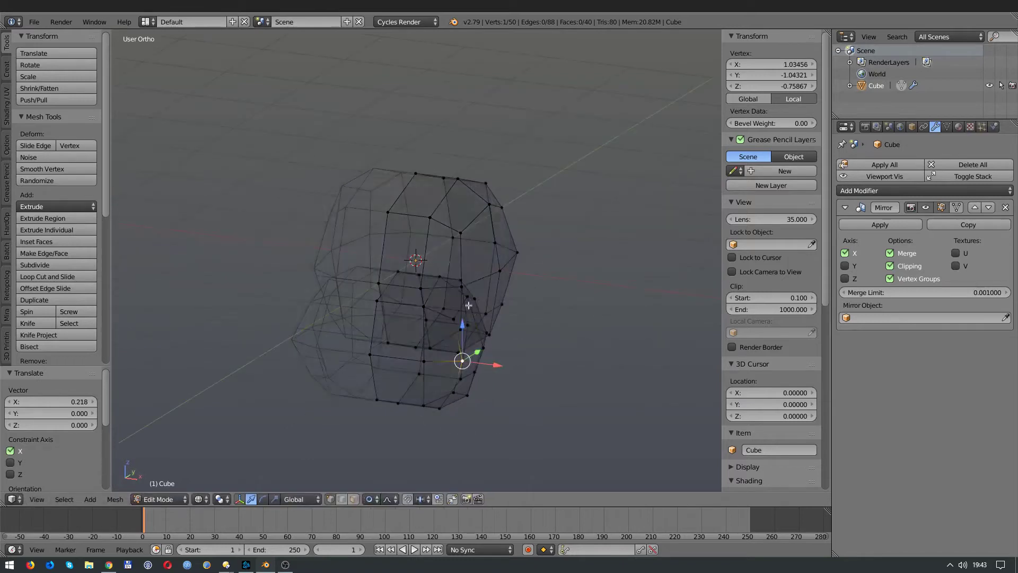
pyautogui.click(517, 307)
# Add one level of subdivision smoothing and nudge the selected vertex slightly
pyautogui.press('Tab')
pyautogui.hotkey('ctrl', '1')
pyautogui.press('Tab')
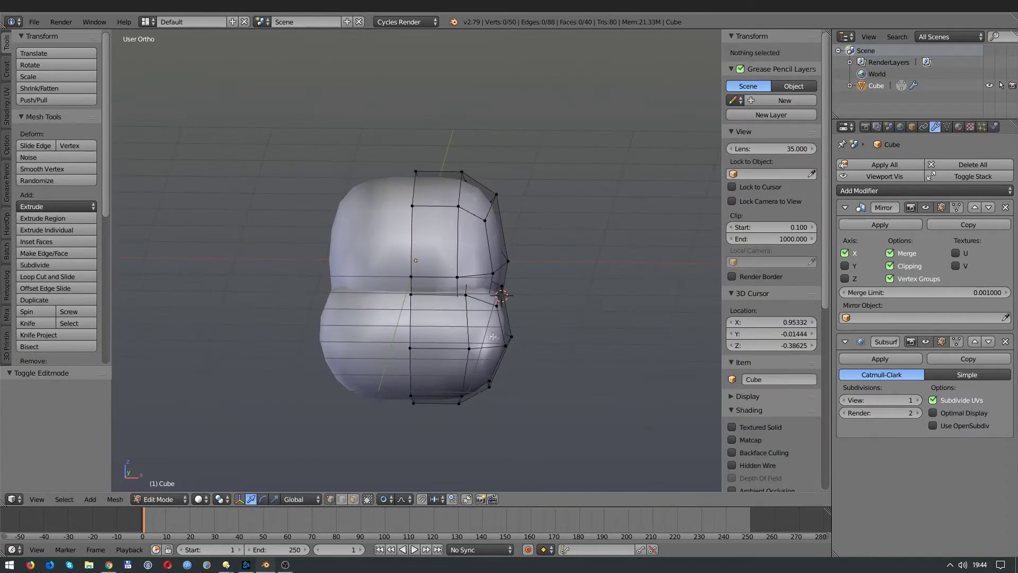
pyautogui.press('g')
pyautogui.click(505, 339)
# Pull a side vertex inward and reshape the top of the head with soft falloff
pyautogui.press('a')
pyautogui.rightClick(508, 261)
pyautogui.press('g')
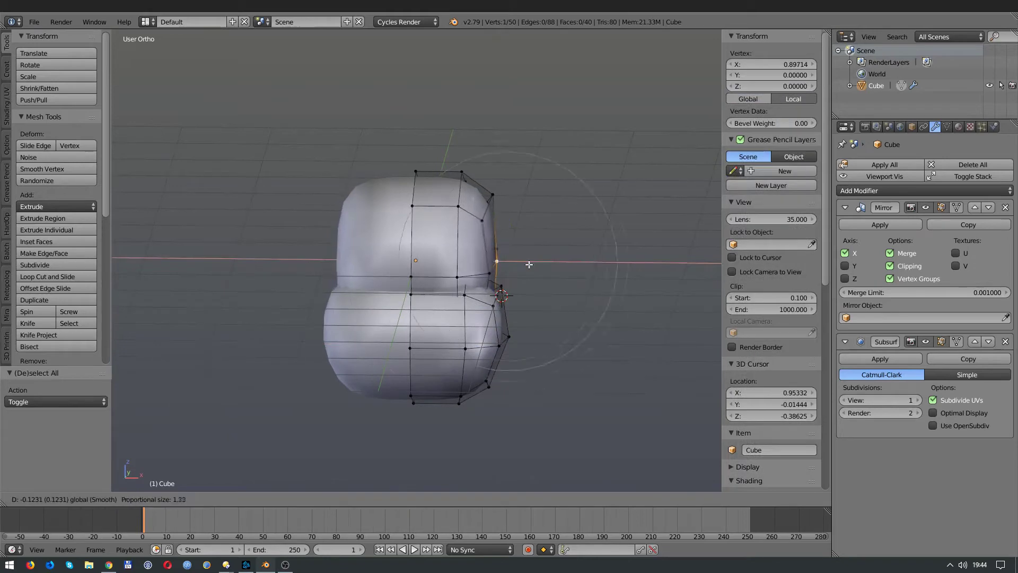
pyautogui.click(528, 264)
pyautogui.press('KP_1')
pyautogui.rightClick(490, 193)
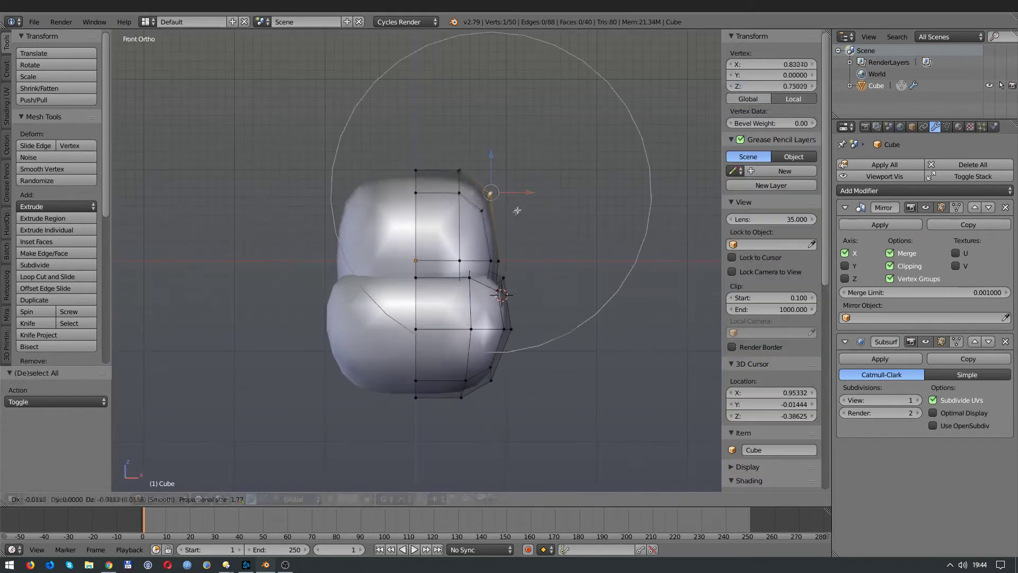
pyautogui.click(500, 205)
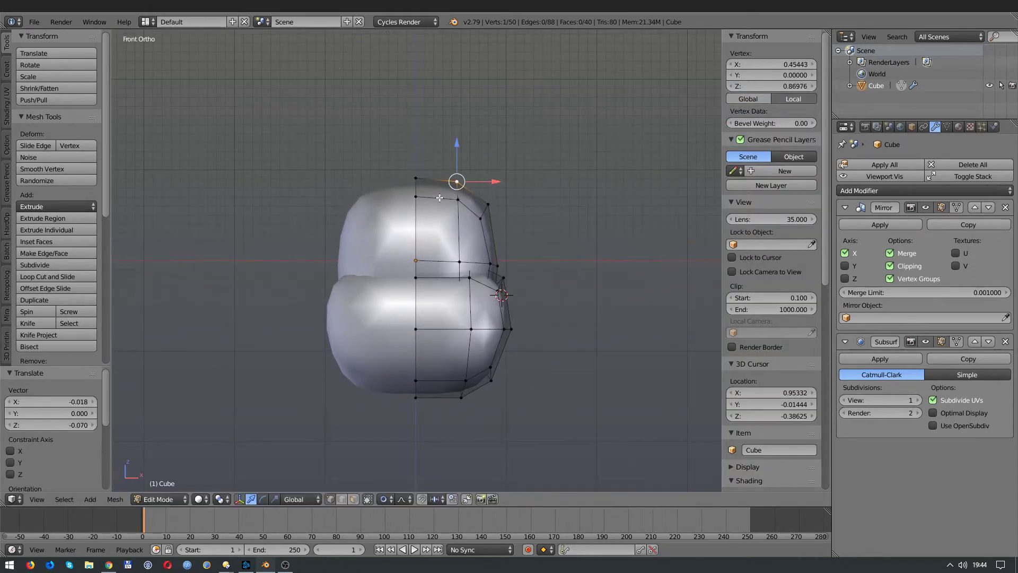
pyautogui.press('z')
pyautogui.press('a')
pyautogui.press('g')
pyautogui.click(518, 241)
# Pull a jaw vertex with soft falloff and review the head shape in Object Mode
pyautogui.rightClick(503, 277)
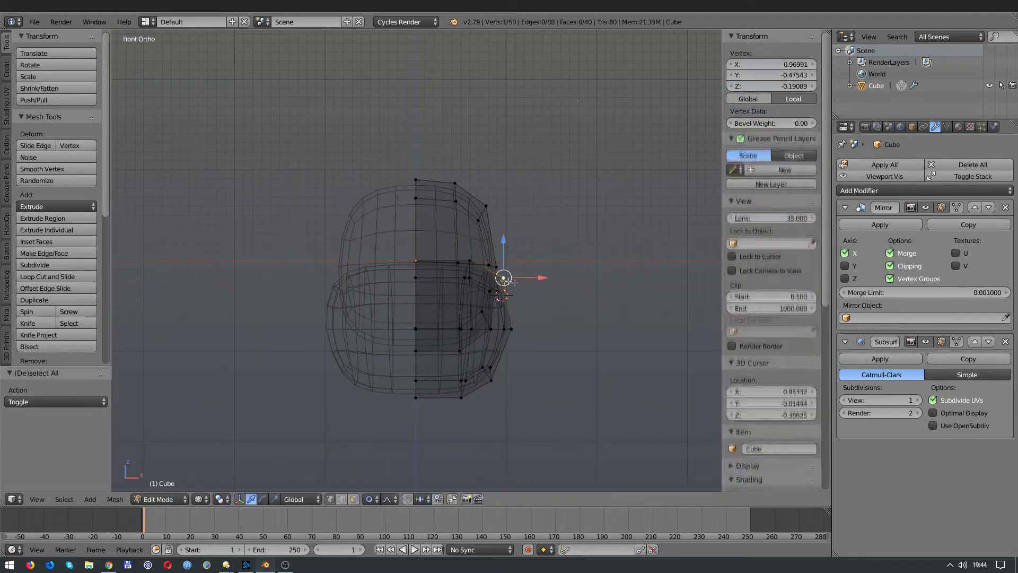
pyautogui.press('g')
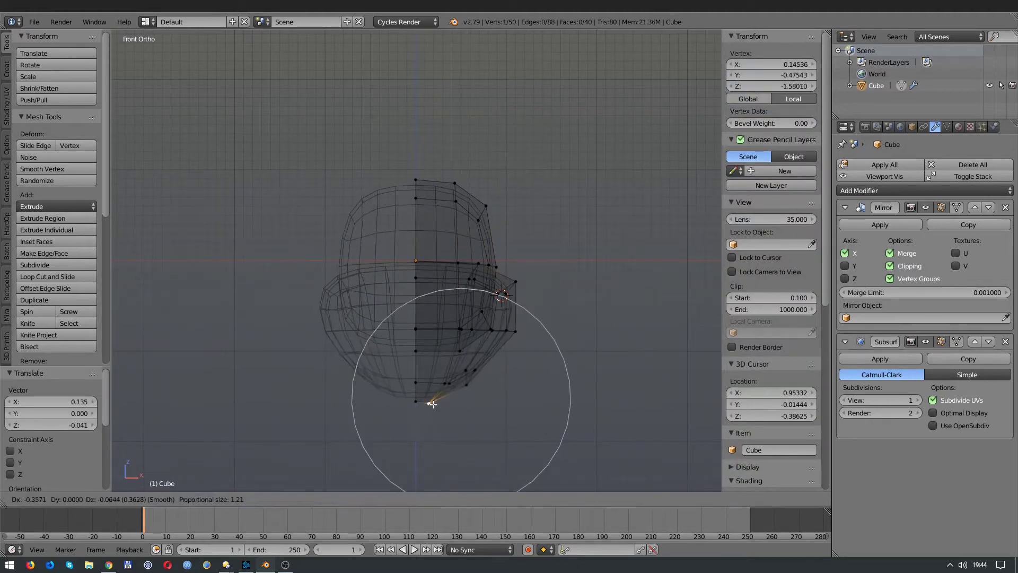
pyautogui.click(431, 381)
pyautogui.press('z')
pyautogui.moveTo(432, 382)
pyautogui.mouseDown(button='middle')
pyautogui.moveTo(422, 403)
pyautogui.moveTo(453, 377)
pyautogui.mouseUp(button='middle')
pyautogui.click(437, 397)
pyautogui.press('a')
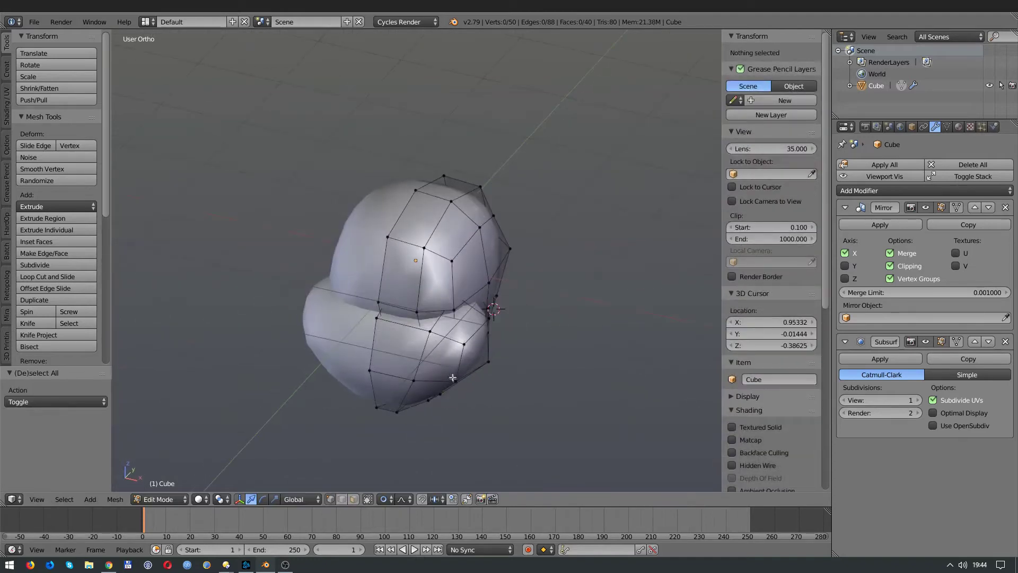
pyautogui.press('c')
pyautogui.press('Escape')
pyautogui.press('Tab')
pyautogui.moveTo(453, 377)
pyautogui.mouseDown(button='middle')
pyautogui.moveTo(362, 320)
pyautogui.moveTo(395, 327)
pyautogui.moveTo(438, 366)
pyautogui.mouseUp(button='middle')
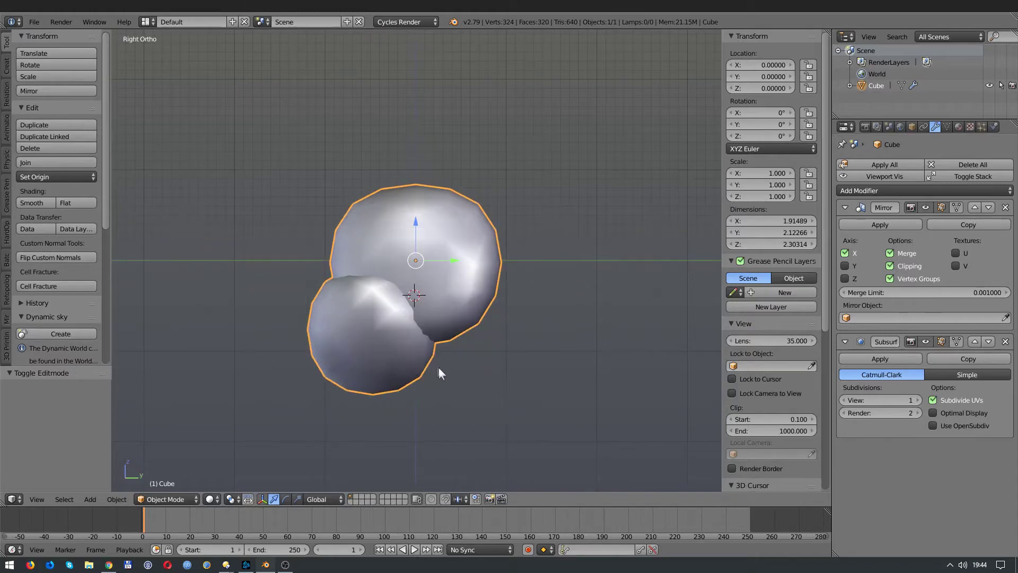
# Extrude the face under the jaw downward to start the neck
pyautogui.press('z')
pyautogui.press('Tab')
pyautogui.rightClick(416, 331)
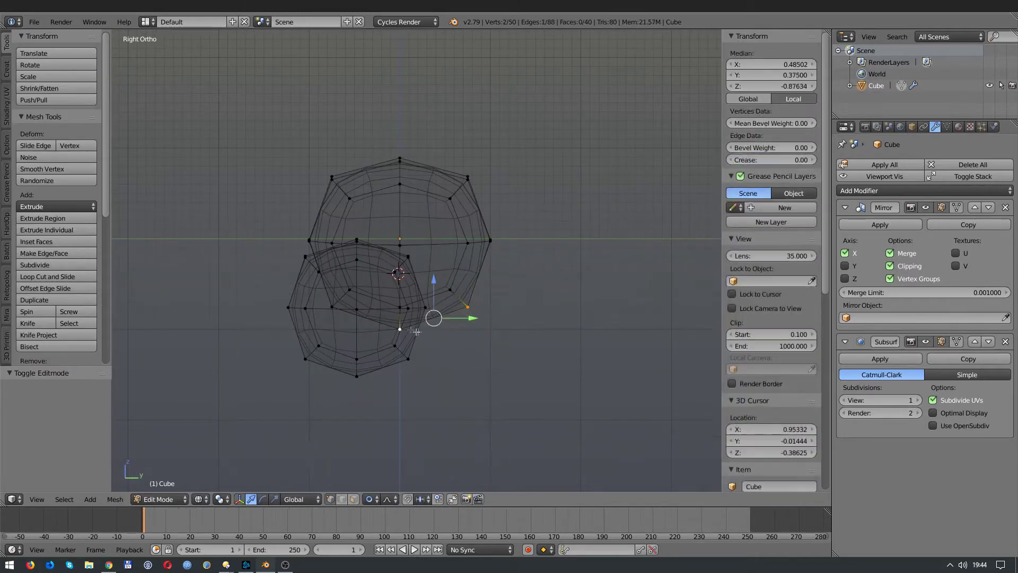
pyautogui.moveTo(416, 331); pyautogui.dragTo(442, 294, button='middle')
pyautogui.moveTo(425, 334); pyautogui.dragTo(429, 340, button='middle')
pyautogui.press('e')
pyautogui.click(473, 384)
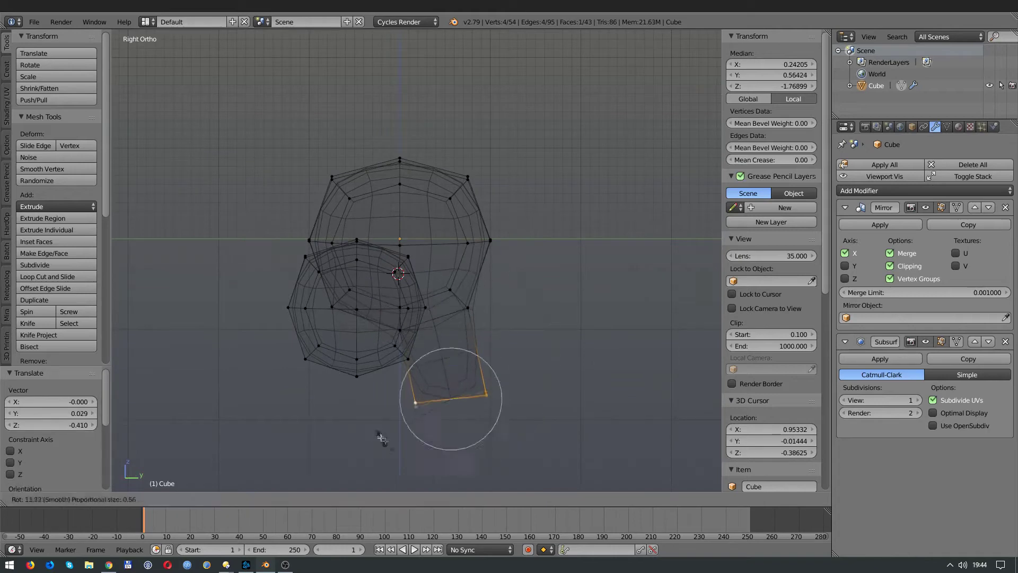
pyautogui.click(370, 460)
# Select a neck edge and try moving it along X before cancelling
pyautogui.moveTo(369, 460)
pyautogui.mouseDown(button='middle')
pyautogui.moveTo(501, 407)
pyautogui.moveTo(480, 329)
pyautogui.moveTo(456, 332)
pyautogui.mouseUp(button='middle')
pyautogui.press('Tab')
pyautogui.press('z')
pyautogui.press('Tab')
pyautogui.rightClick(480, 330)
pyautogui.press('g')
pyautogui.press('x')
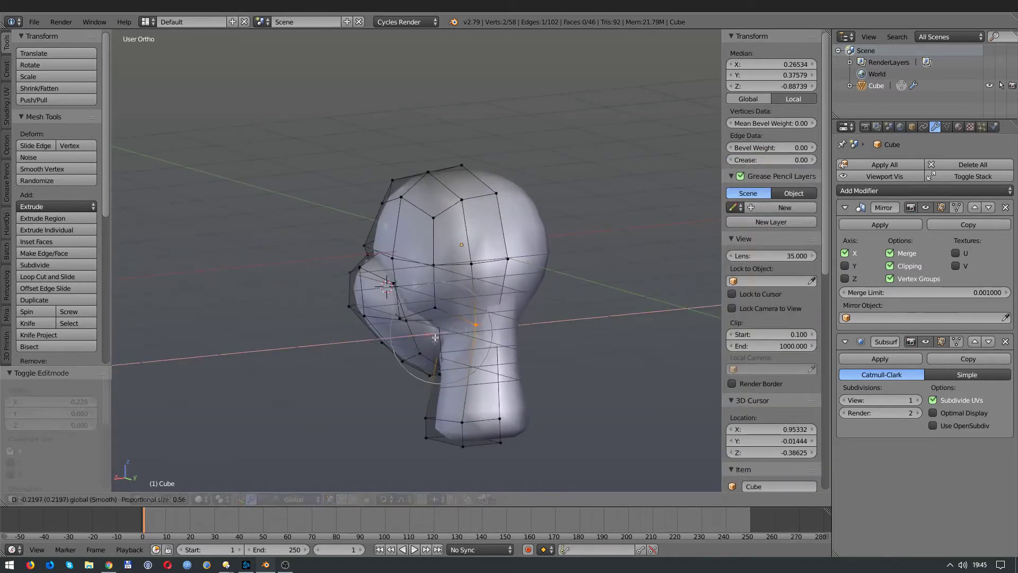
pyautogui.rightClick(435, 337)
pyautogui.press('a')
# Move the neck's bottom face along Z to lengthen the neck
pyautogui.rightClick(434, 433)
pyautogui.press('g')
pyautogui.press('z')
pyautogui.click(428, 431)
pyautogui.moveTo(429, 431); pyautogui.dragTo(503, 422, button='middle')
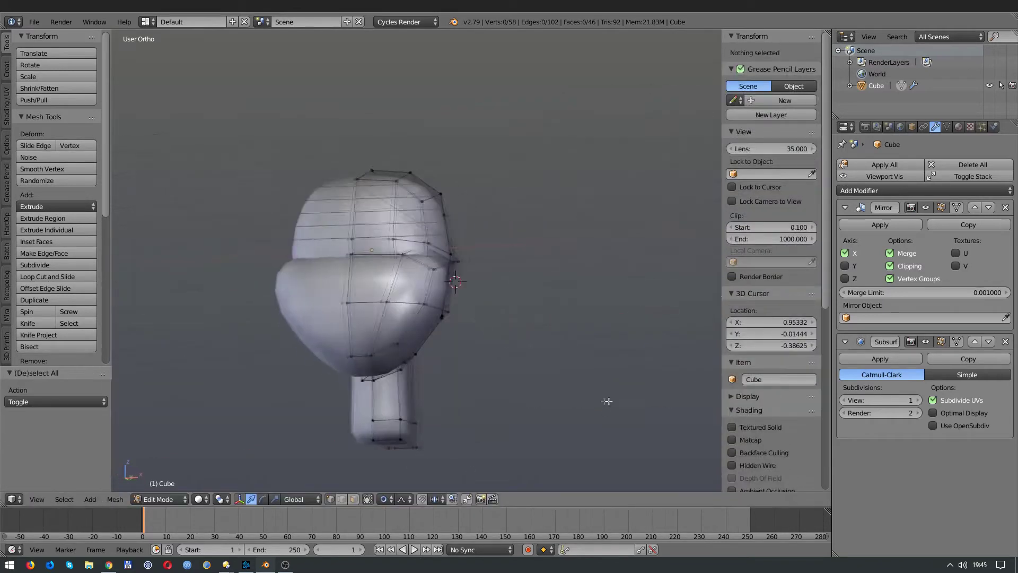
# Reposition the neck's bottom face again and check it from the right side view
pyautogui.press('z')
pyautogui.rightClick(519, 423)
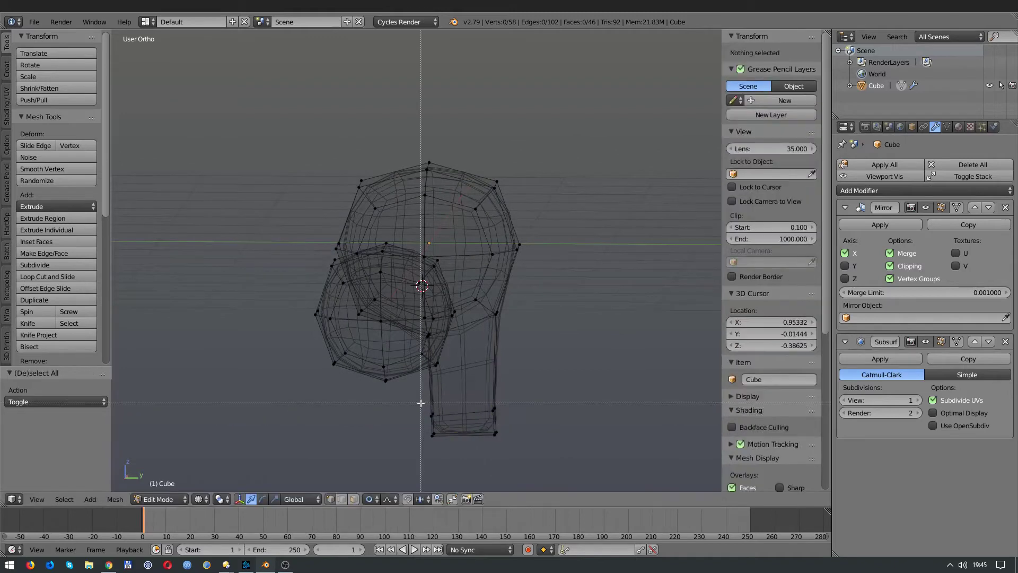
pyautogui.press('g')
pyautogui.click(504, 420)
pyautogui.press('z')
pyautogui.press('a')
pyautogui.moveTo(503, 420)
pyautogui.mouseDown(button='middle')
pyautogui.moveTo(512, 402)
pyautogui.moveTo(259, 391)
pyautogui.moveTo(511, 380)
pyautogui.mouseUp(button='middle')
pyautogui.press('Tab')
pyautogui.press('KP_3')
# Box-select the two neck-bottom vertices and pull them down with soft falloff
pyautogui.press('Tab')
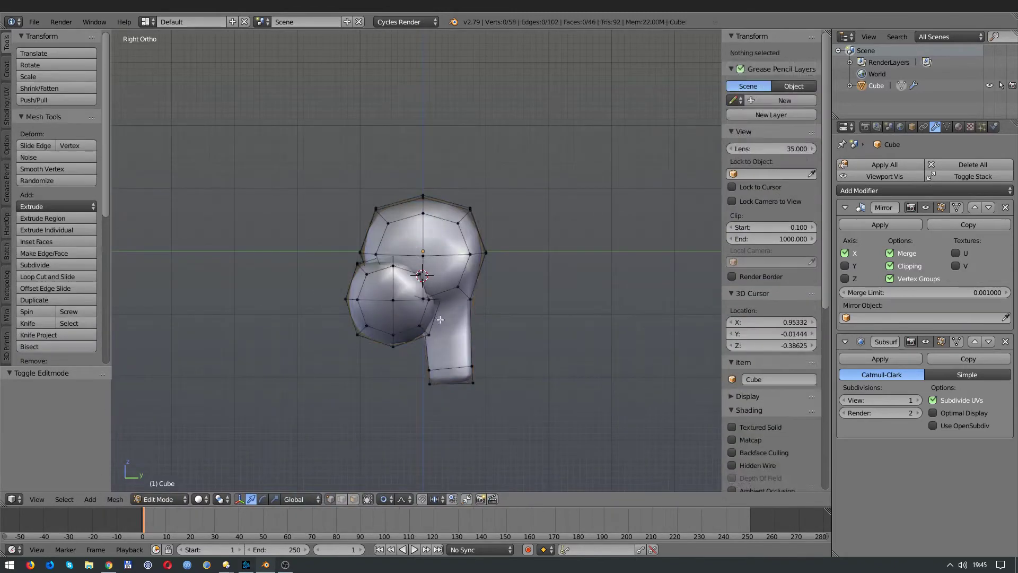
pyautogui.press('z')
pyautogui.press('c')
pyautogui.press('Escape')
pyautogui.press('a')
pyautogui.press('b')
pyautogui.moveTo(474, 367); pyautogui.dragTo(458, 356)
pyautogui.press('g')
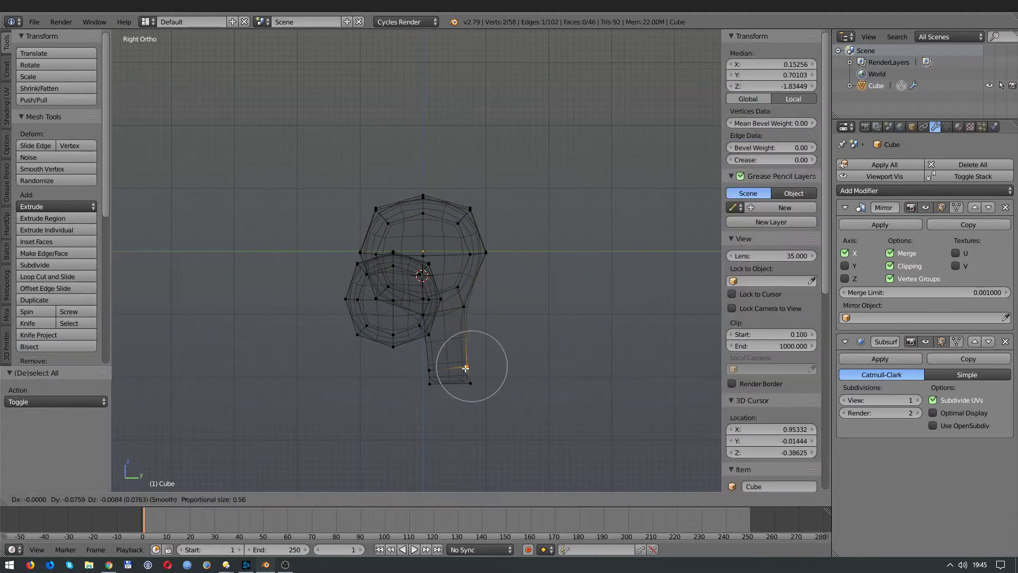
pyautogui.click(467, 386)
pyautogui.press('a')
pyautogui.press('c')
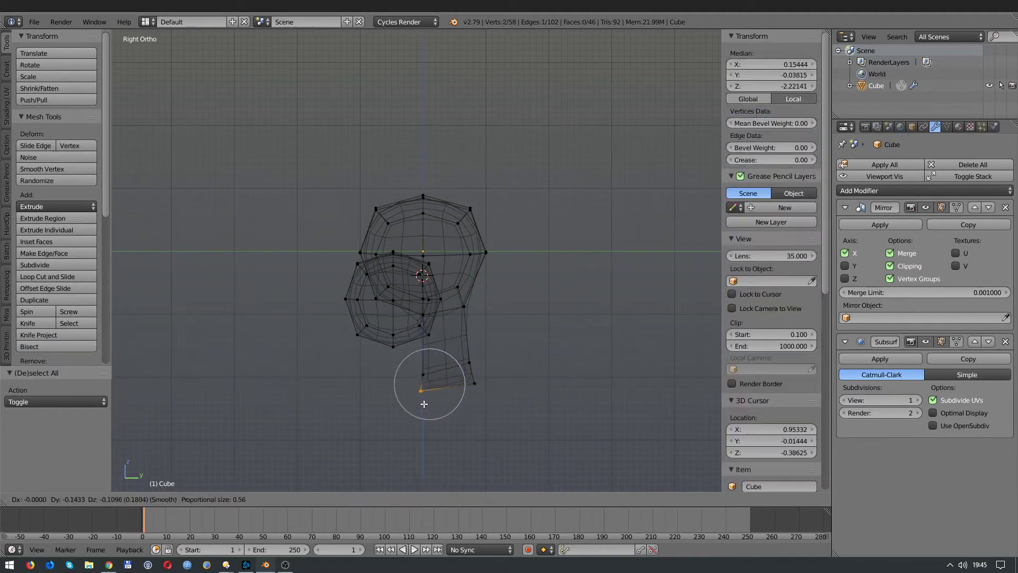
pyautogui.press('Escape')
pyautogui.press('Tab')
# Select faces on top of the head and orbit around the head and neck
pyautogui.press('z')
pyautogui.moveTo(506, 347)
pyautogui.mouseDown(button='middle')
pyautogui.moveTo(339, 364)
pyautogui.moveTo(311, 384)
pyautogui.moveTo(391, 372)
pyautogui.mouseUp(button='middle')
pyautogui.press('Tab')
pyautogui.rightClick(444, 192)
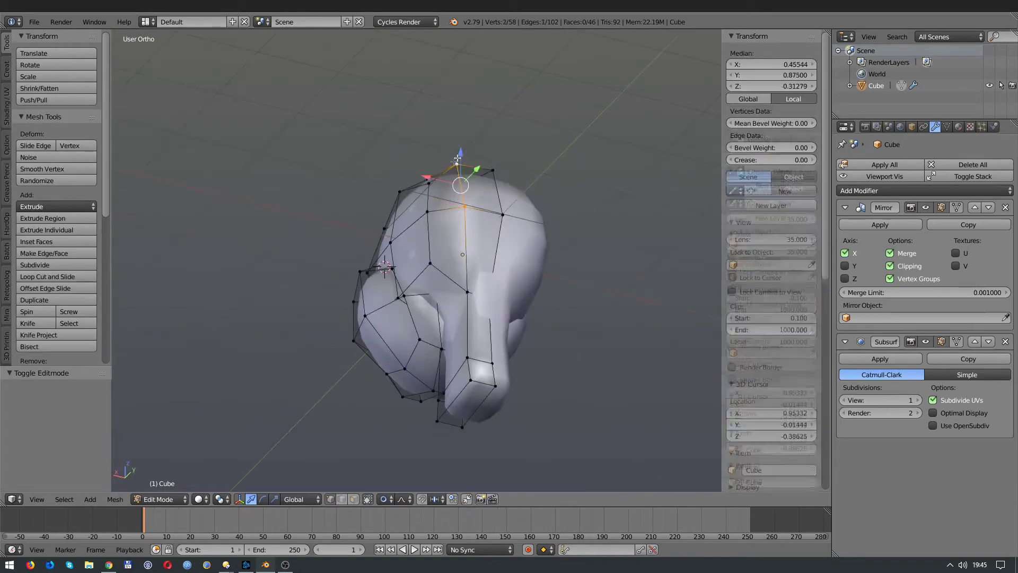
pyautogui.keyDown('shift'); pyautogui.rightClick(436, 193); pyautogui.keyUp('shift')
pyautogui.moveTo(412, 212)
pyautogui.mouseDown(button='middle')
pyautogui.moveTo(434, 193)
pyautogui.moveTo(466, 228)
pyautogui.moveTo(499, 297)
pyautogui.mouseUp(button='middle')
pyautogui.press('Tab')
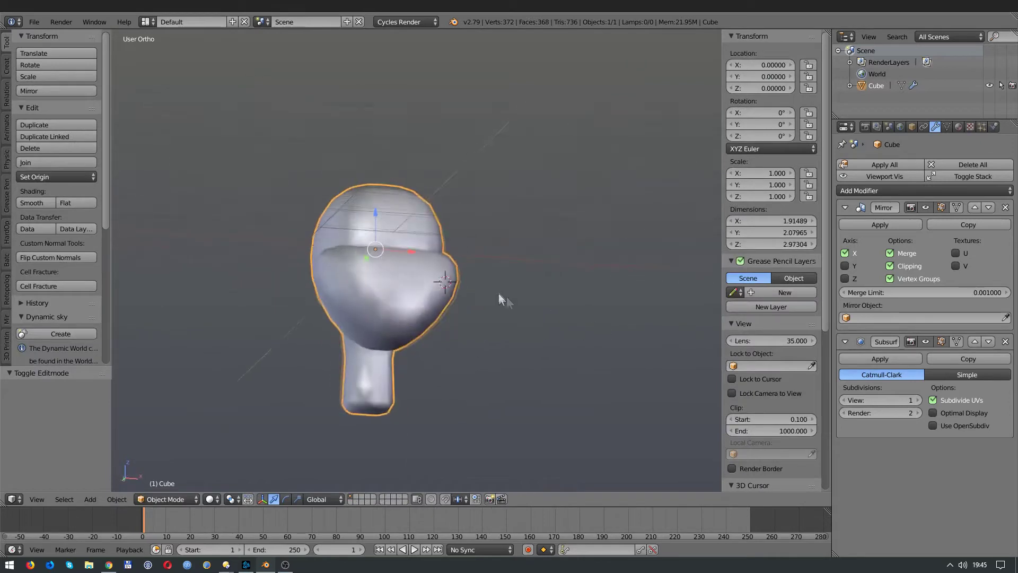
# In side view, soft-move the head's top vertices to start rounding the crown
pyautogui.press('KP_3')
pyautogui.press('Tab')
pyautogui.press('a')
pyautogui.press('a')
pyautogui.rightClick(478, 200)
pyautogui.press('g')
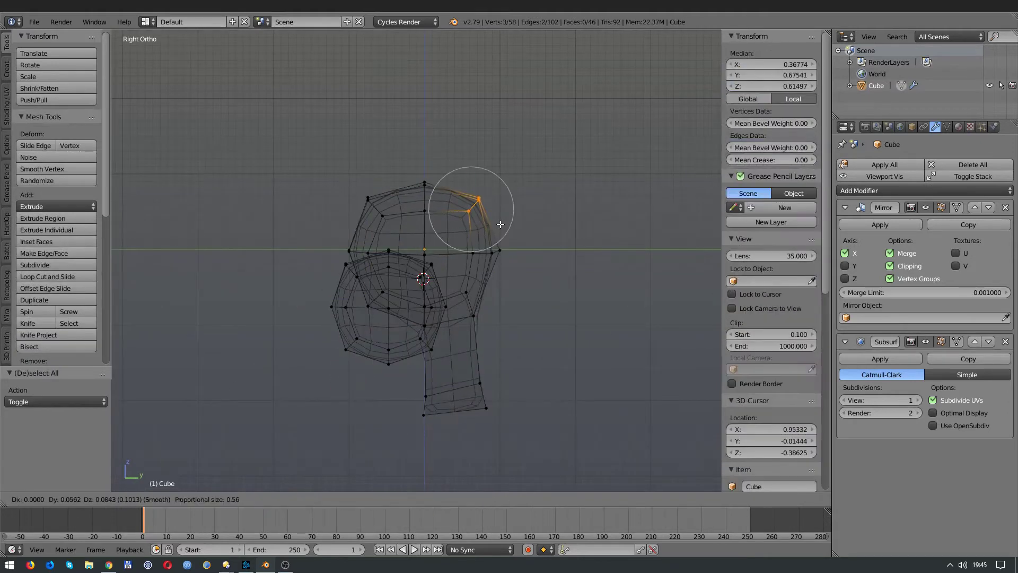
pyautogui.click(503, 217)
pyautogui.rightClick(377, 183)
pyautogui.press('g')
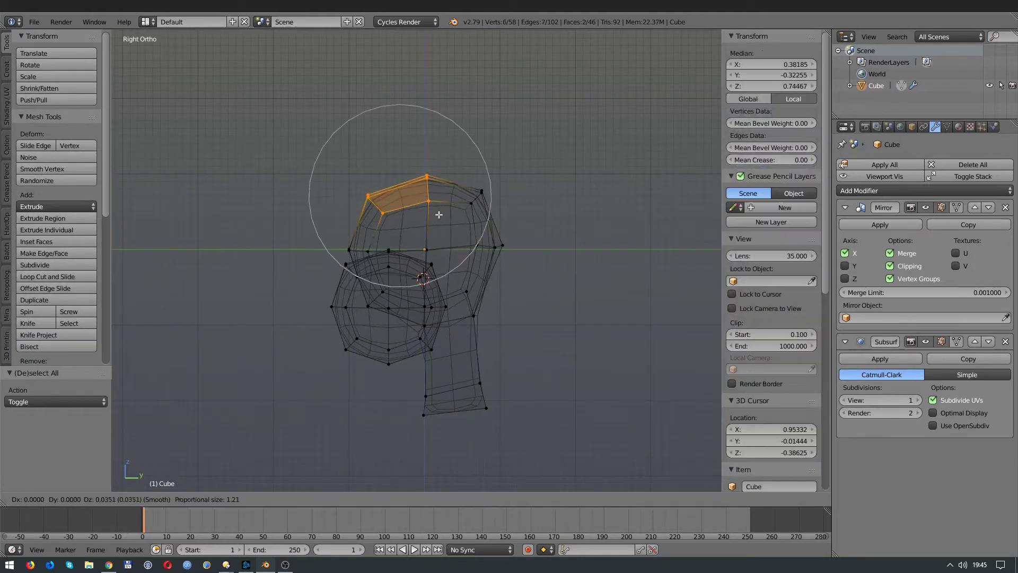
pyautogui.click(403, 201)
pyautogui.press('g')
pyautogui.click(400, 213)
pyautogui.press('Tab')
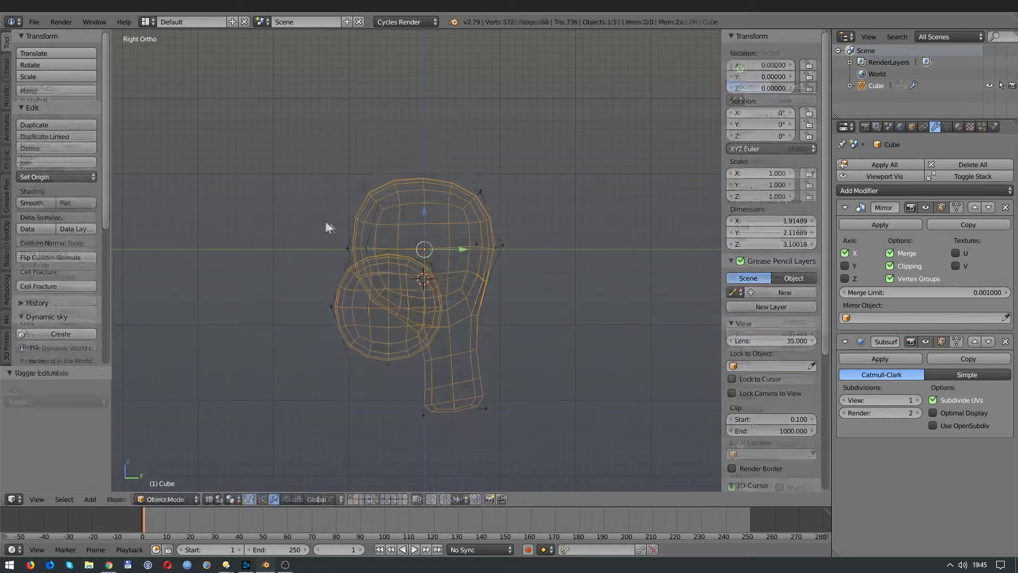
pyautogui.press('z')
# Soft-move a second pair of top-of-head vertices to finish rounding the crown
pyautogui.moveTo(465, 243)
pyautogui.mouseDown(button='middle')
pyautogui.moveTo(560, 246)
pyautogui.moveTo(421, 261)
pyautogui.moveTo(432, 208)
pyautogui.mouseUp(button='middle')
pyautogui.press('Tab')
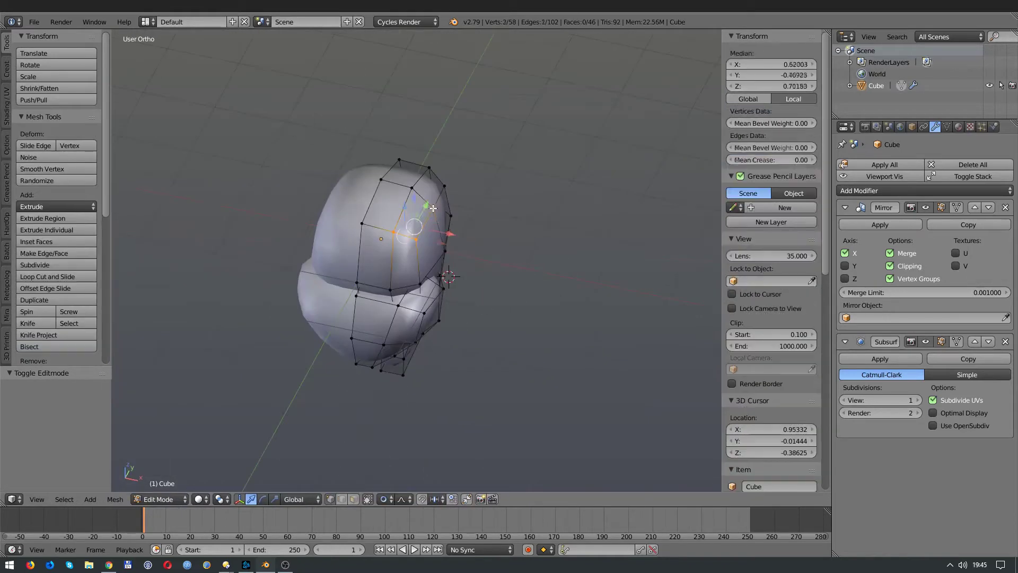
pyautogui.press('a')
pyautogui.moveTo(403, 239); pyautogui.dragTo(418, 202, button='middle')
pyautogui.rightClick(408, 182)
pyautogui.keyDown('shift'); pyautogui.rightClick(428, 201); pyautogui.keyUp('shift')
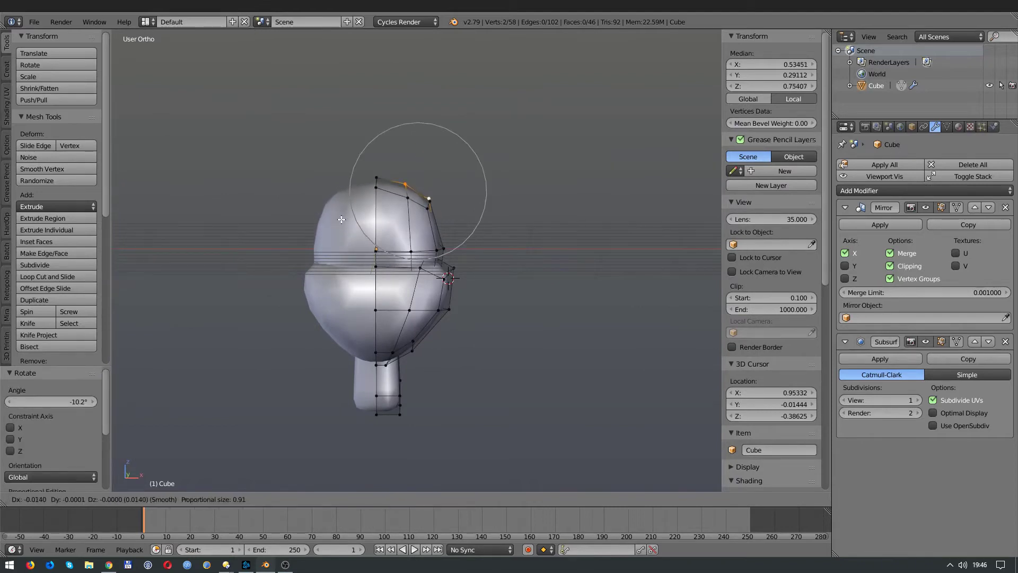
pyautogui.press('z')
pyautogui.click(398, 173)
pyautogui.press('g')
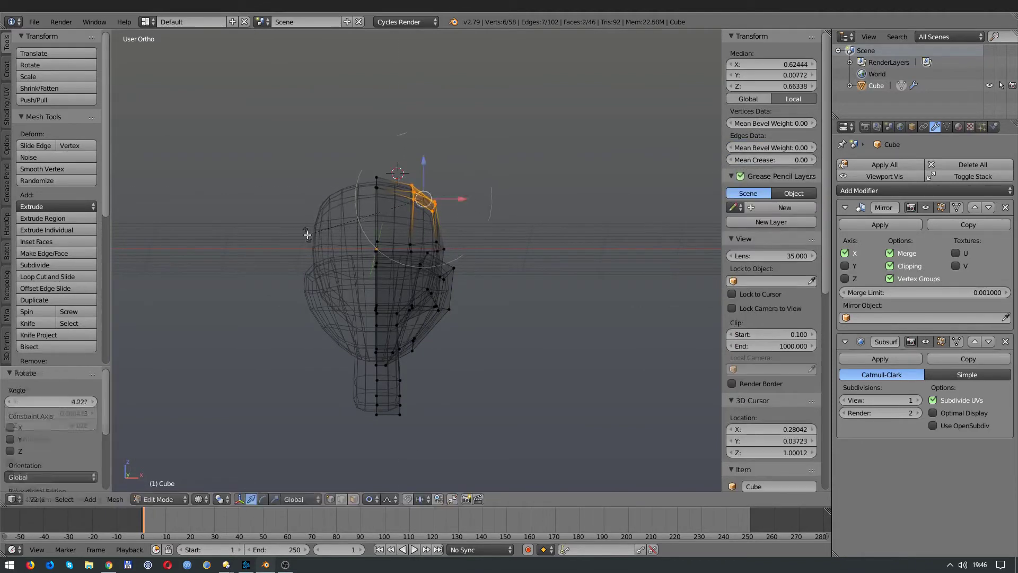
pyautogui.click(308, 234)
pyautogui.press('g')
pyautogui.click(323, 234)
pyautogui.press('Tab')
pyautogui.press('z')
pyautogui.moveTo(323, 235)
pyautogui.mouseDown(button='middle')
pyautogui.moveTo(370, 272)
pyautogui.moveTo(399, 265)
pyautogui.mouseUp(button='middle')
pyautogui.press('KP_1')
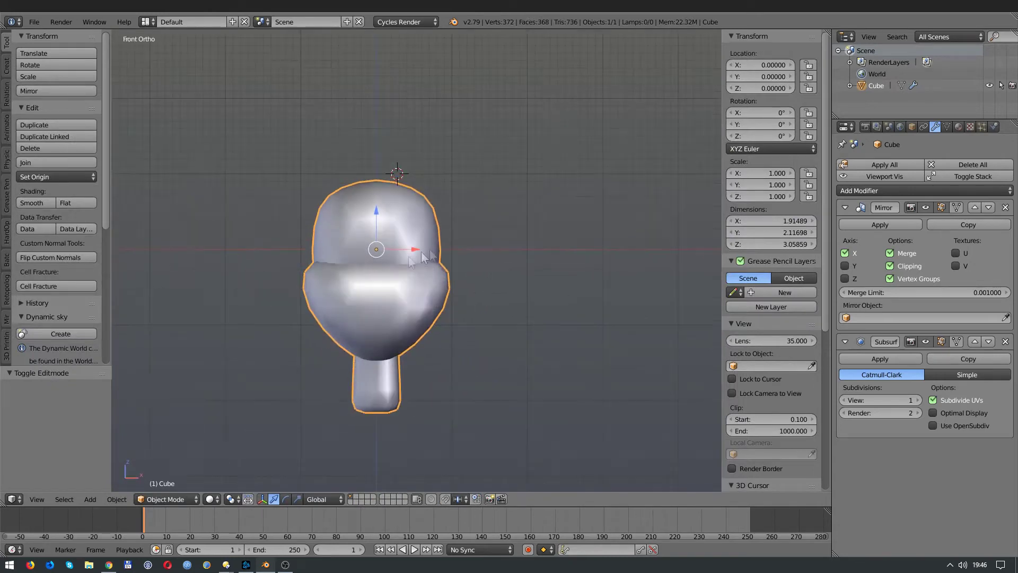
pyautogui.scroll(2, 424, 258)
# Add a cube and scale it into a narrow upright block at the face's centre
pyautogui.hotkey('shift', 'a')
pyautogui.click(445, 282)
pyautogui.press('z')
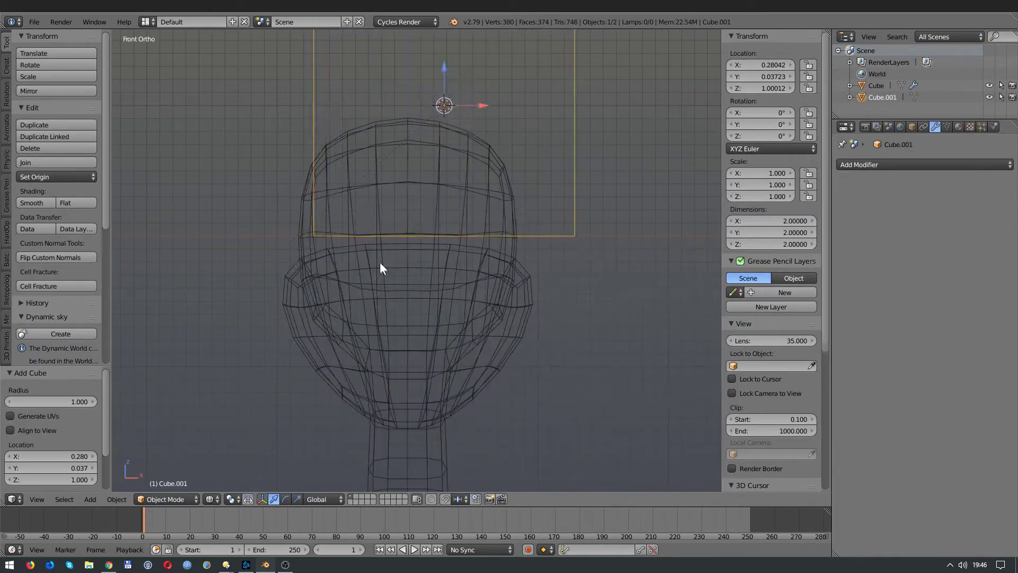
pyautogui.click(357, 272)
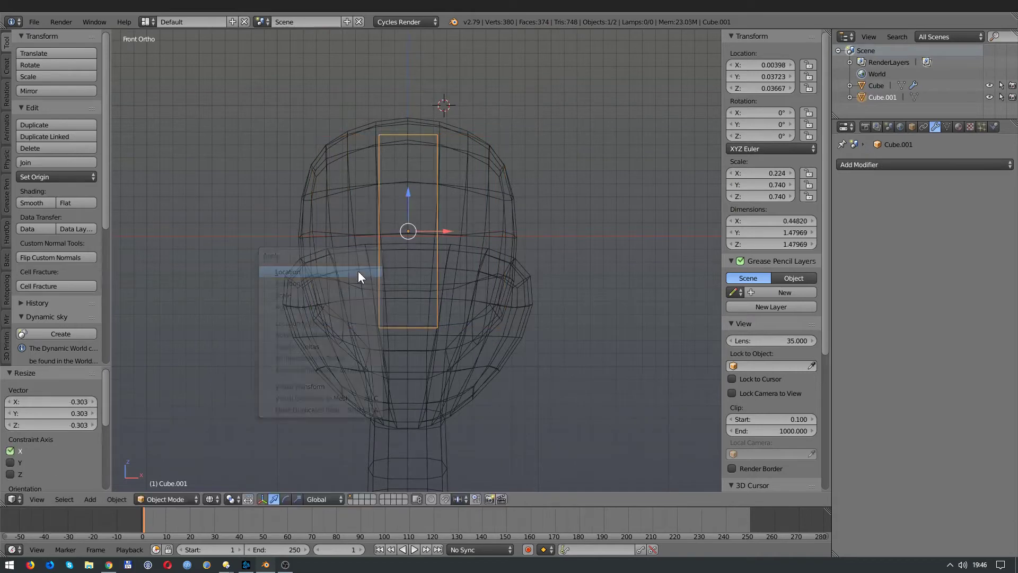
pyautogui.press('z')
pyautogui.press('z')
# Loop-cut the block down its centre and delete its left half
pyautogui.press('Tab')
pyautogui.press('a')
pyautogui.hotkey('ctrl', 'r')
pyautogui.click(409, 141)
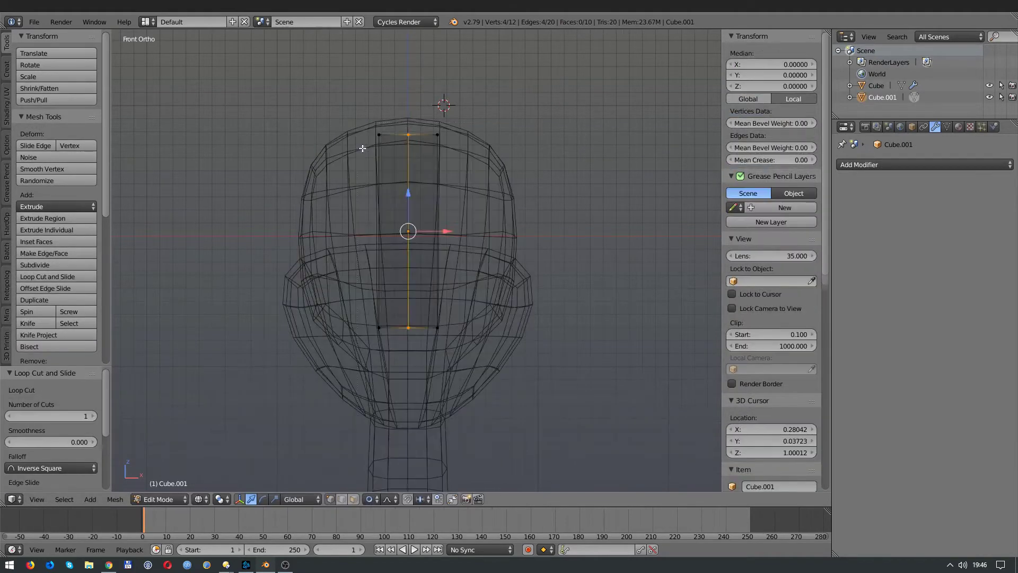
pyautogui.press('x')
pyautogui.click(291, 204)
pyautogui.press('Tab')
# Add a Mirror modifier to the half block
pyautogui.click(924, 164)
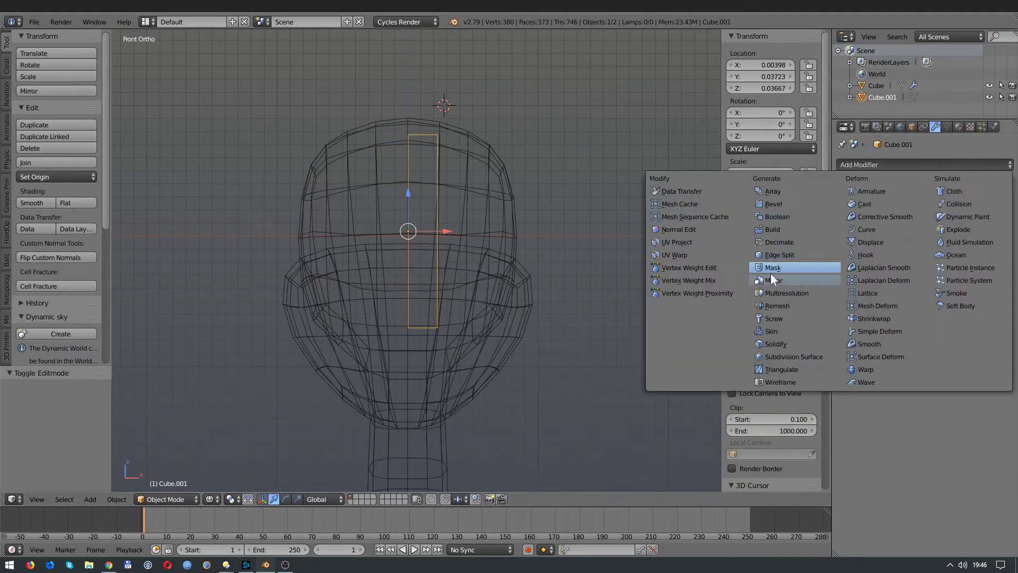
pyautogui.click(770, 267)
pyautogui.press('z')
pyautogui.press('KP_3')
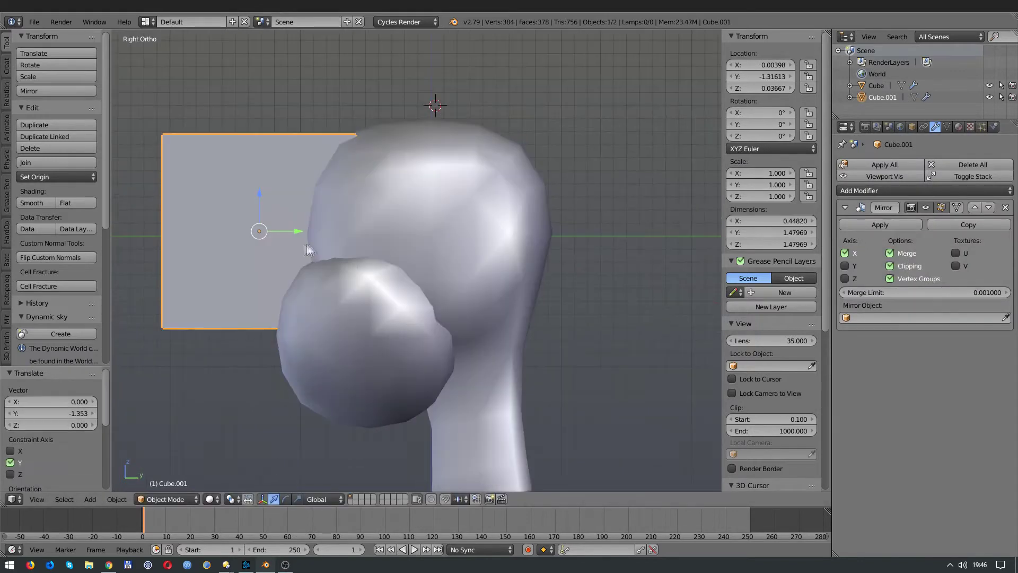
pyautogui.press('z')
pyautogui.press('Tab')
# Flatten the block to 0.2 scale, shift it toward the face, and set origin to geometry
pyautogui.write('asx.2')
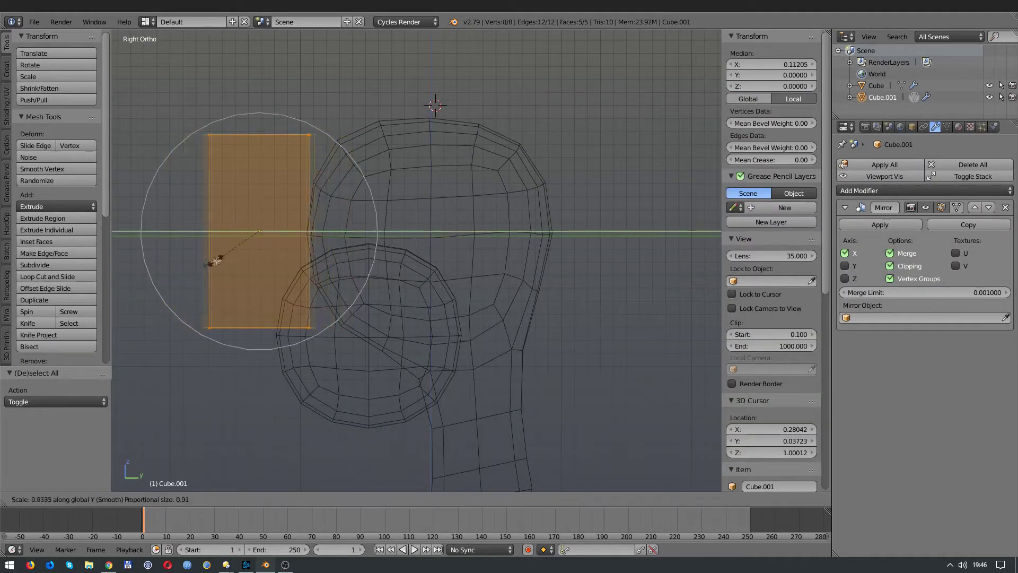
pyautogui.press('Return')
pyautogui.press('g')
pyautogui.click(253, 283)
pyautogui.press('Tab')
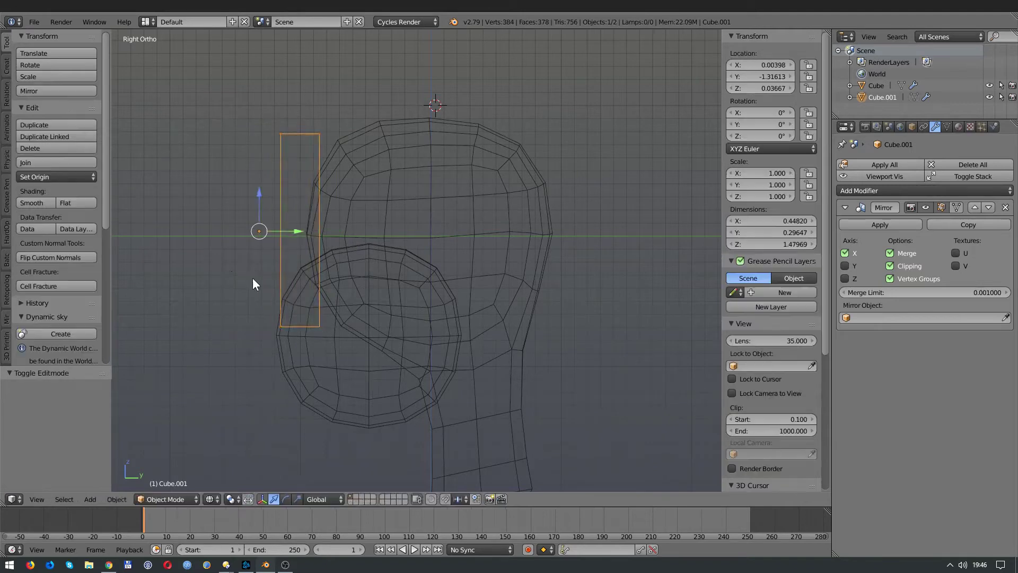
pyautogui.click(74, 208)
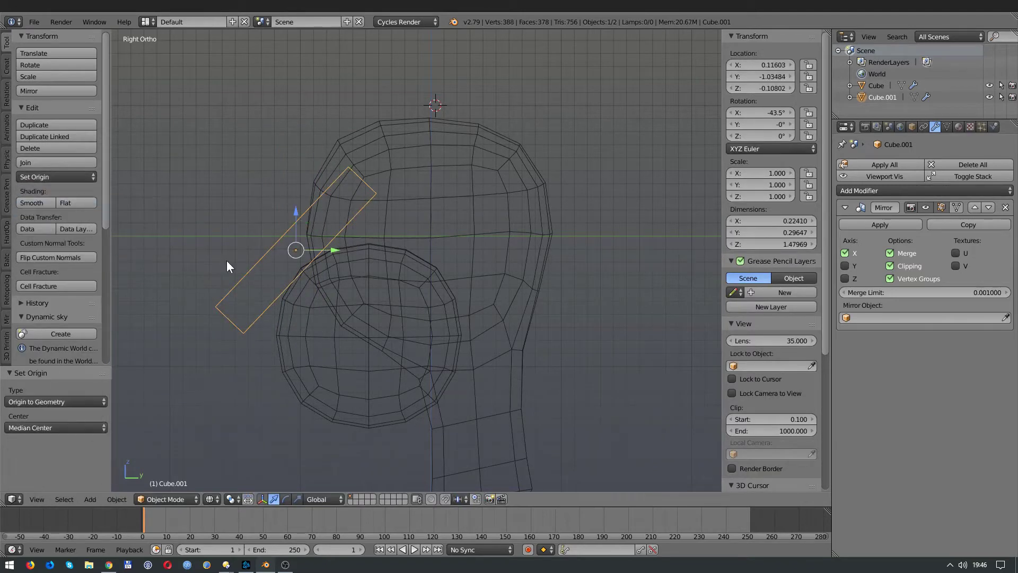
# Inspect the flattened strip from angled and frontal views in edit mode
pyautogui.moveTo(227, 260); pyautogui.dragTo(362, 284, button='middle')
pyautogui.press('z')
pyautogui.press('Tab')
pyautogui.press('z')
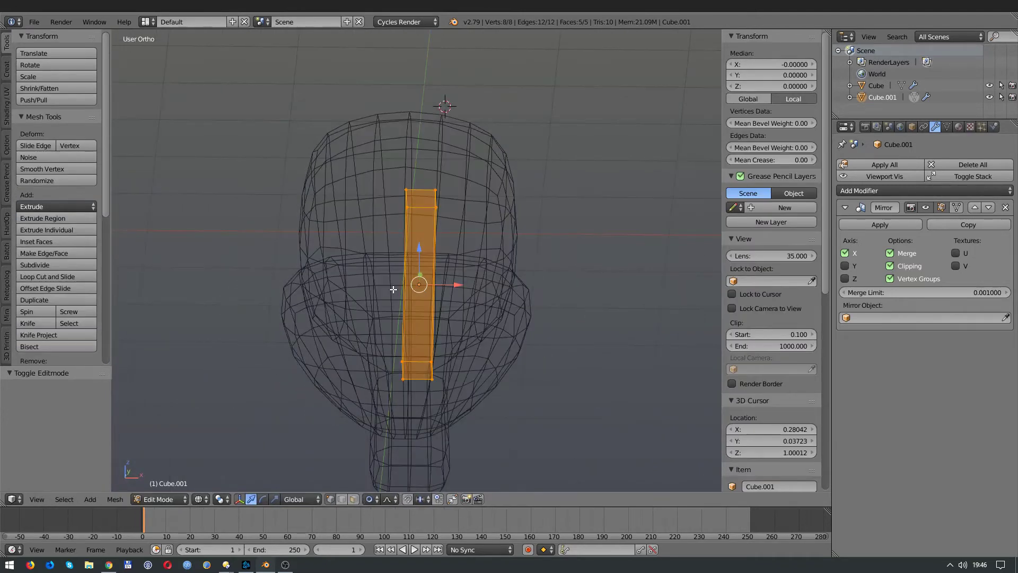
pyautogui.moveTo(392, 288); pyautogui.dragTo(346, 501, button='middle')
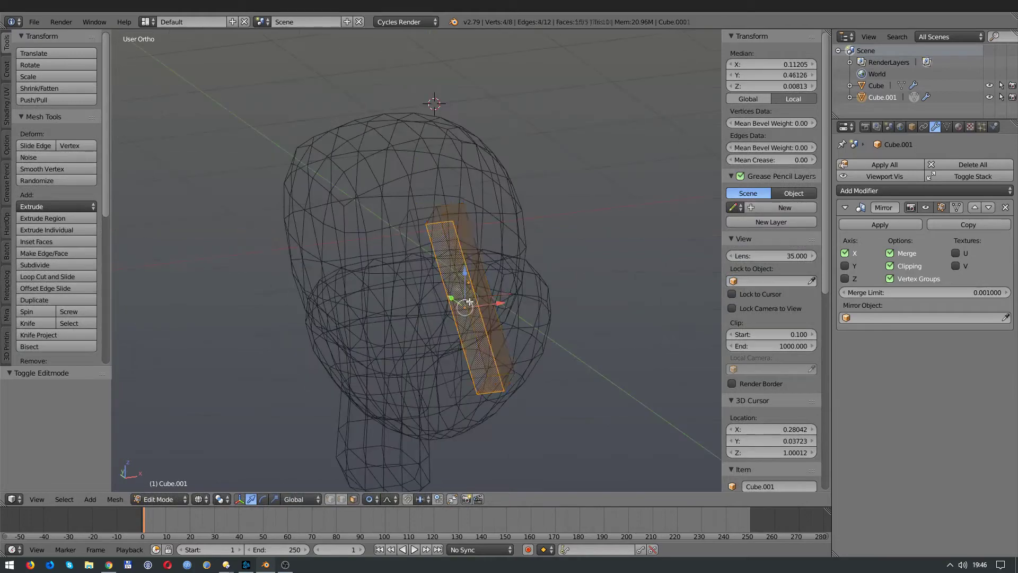
pyautogui.moveTo(469, 302)
pyautogui.mouseDown(button='middle')
pyautogui.moveTo(399, 313)
pyautogui.moveTo(431, 327)
pyautogui.moveTo(696, 164)
pyautogui.mouseUp(button='middle')
pyautogui.press('z')
pyautogui.press('a')
pyautogui.press('Tab')
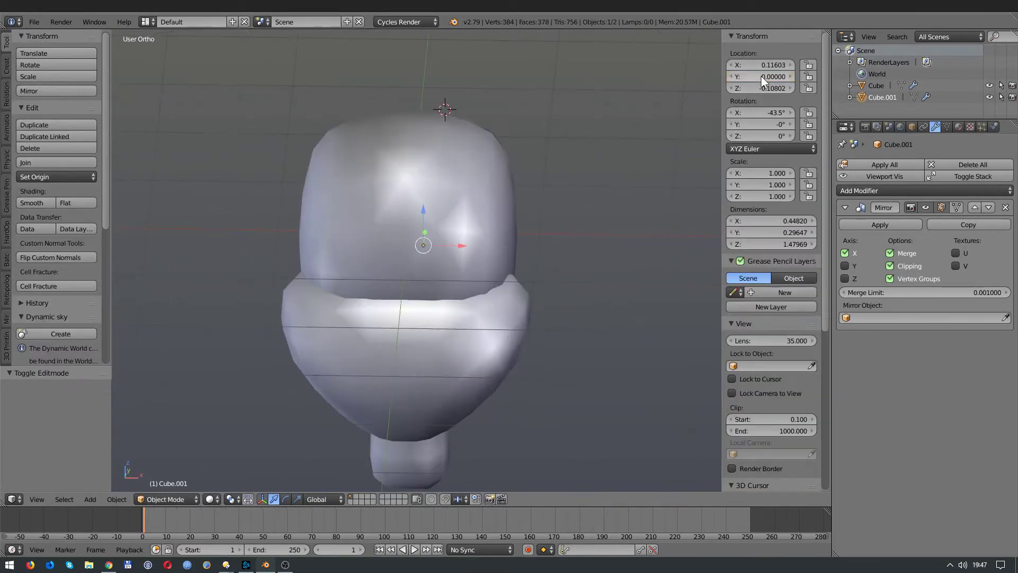
# Move the slab along X so it sits in front of the face
pyautogui.moveTo(583, 223)
pyautogui.mouseDown(button='middle')
pyautogui.moveTo(411, 262)
pyautogui.moveTo(385, 279)
pyautogui.mouseUp(button='middle')
pyautogui.press('g')
pyautogui.press('x')
pyautogui.click(385, 279)
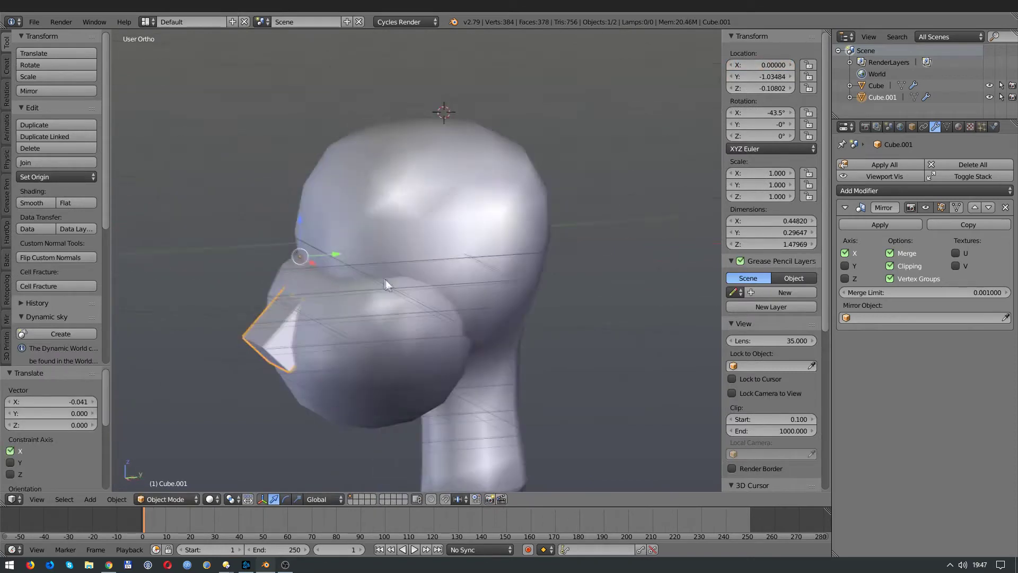
pyautogui.press('KP_3')
pyautogui.press('z')
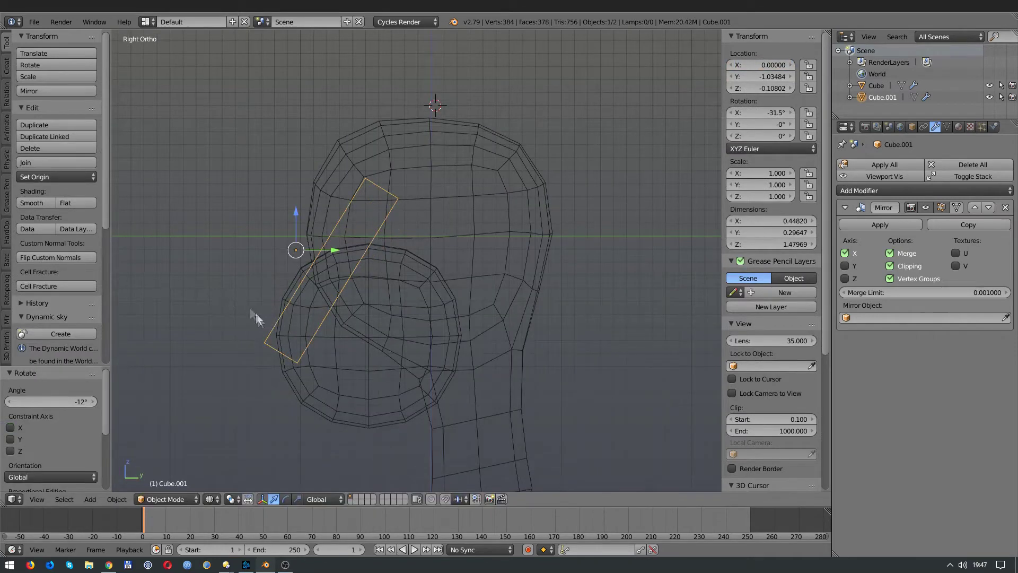
pyautogui.press('Tab')
# Drag the slab's lower end down and add an edge loop across it
pyautogui.press('a')
pyautogui.click(352, 175)
pyautogui.press('g')
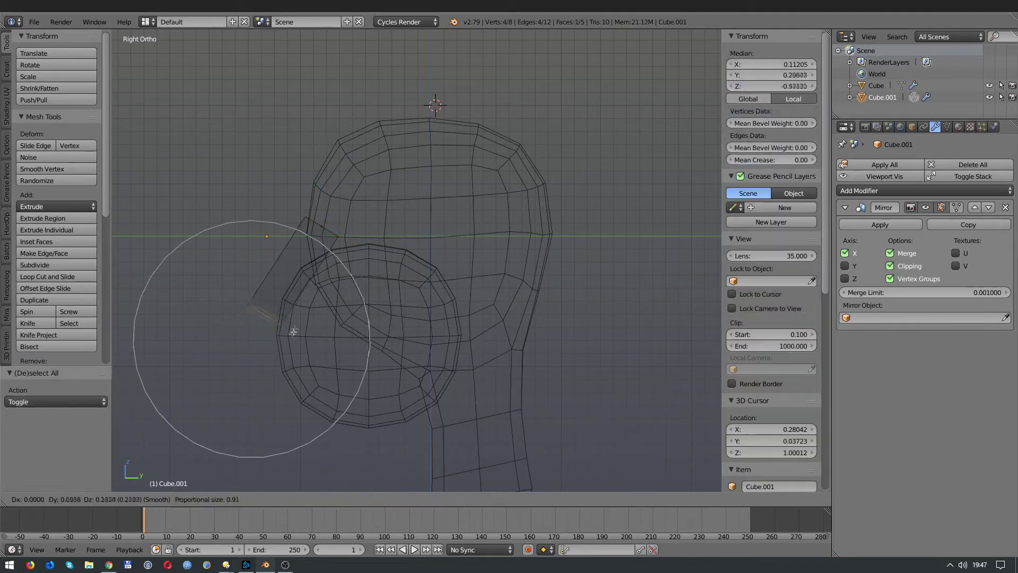
pyautogui.click(294, 331)
pyautogui.hotkey('ctrl', 'r')
pyautogui.click(275, 274)
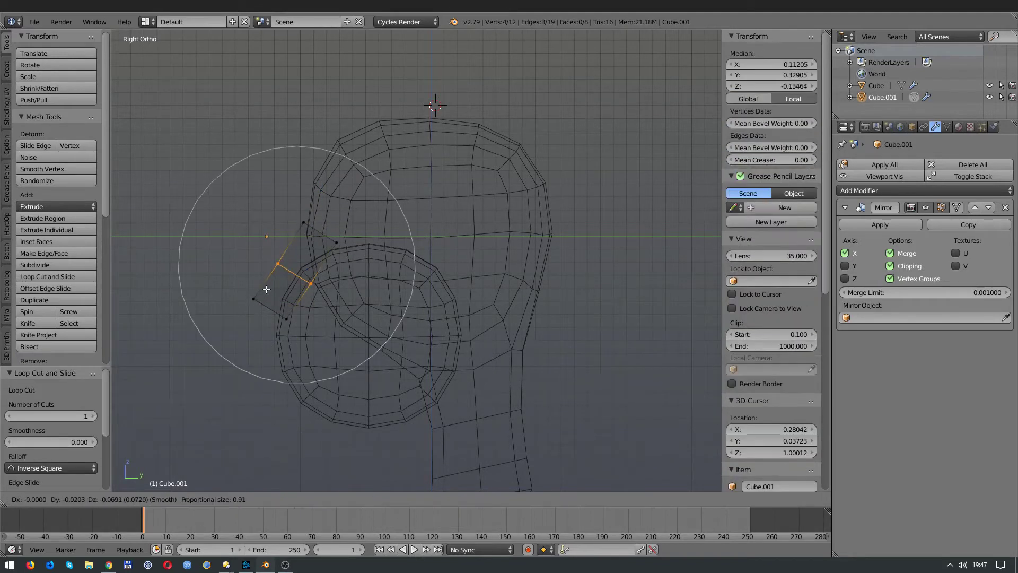
pyautogui.click(267, 289)
pyautogui.scroll(2, 263, 285)
# Reposition a slab face and the tip vertex to start pointing the nose
pyautogui.click(251, 306)
pyautogui.press('a')
pyautogui.press('g')
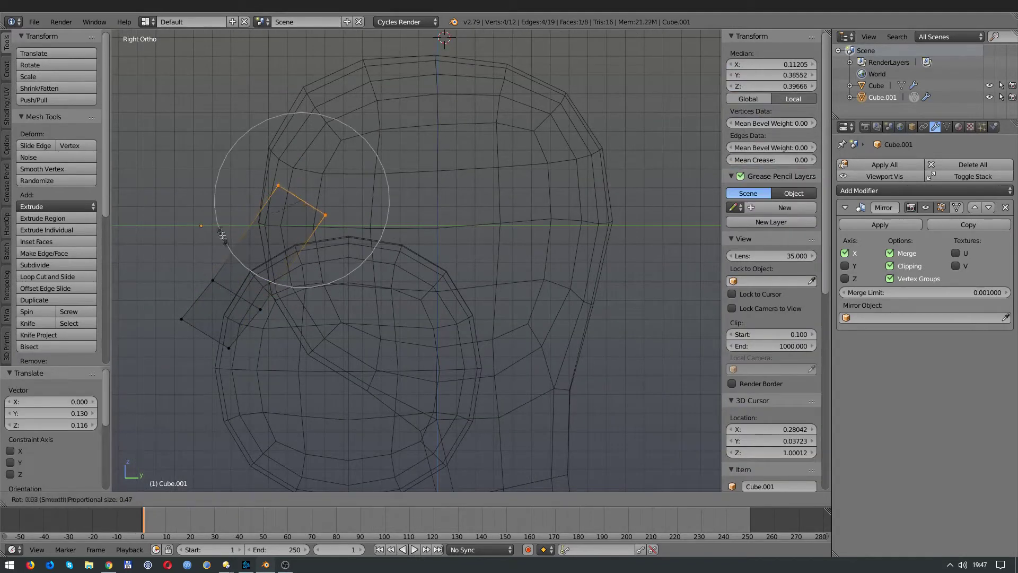
pyautogui.press('a')
pyautogui.rightClick(182, 319)
pyautogui.press('g')
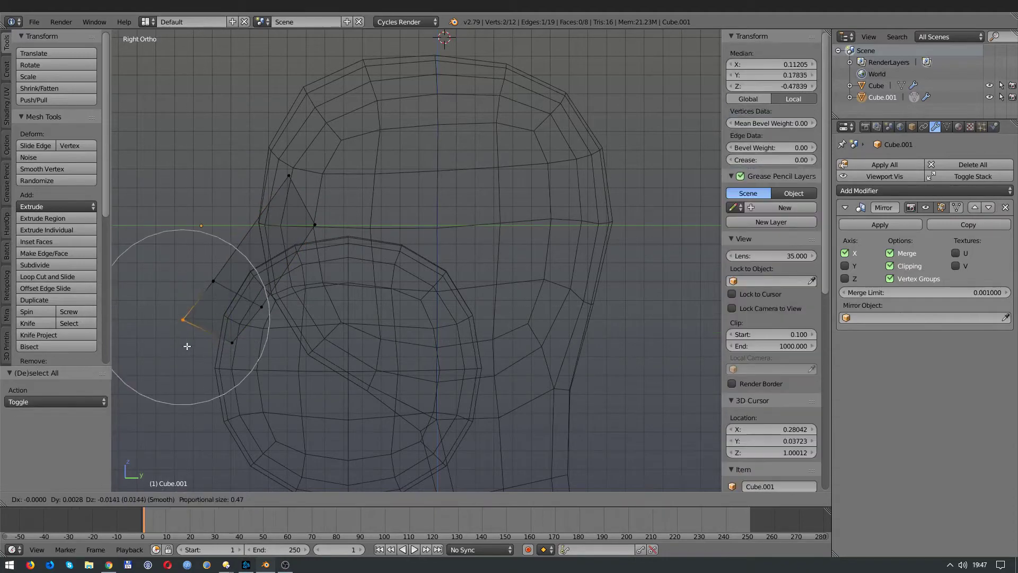
pyautogui.press('Escape')
# Move a nose edge sideways along X to shape the nose
pyautogui.moveTo(339, 313); pyautogui.dragTo(443, 300, button='middle')
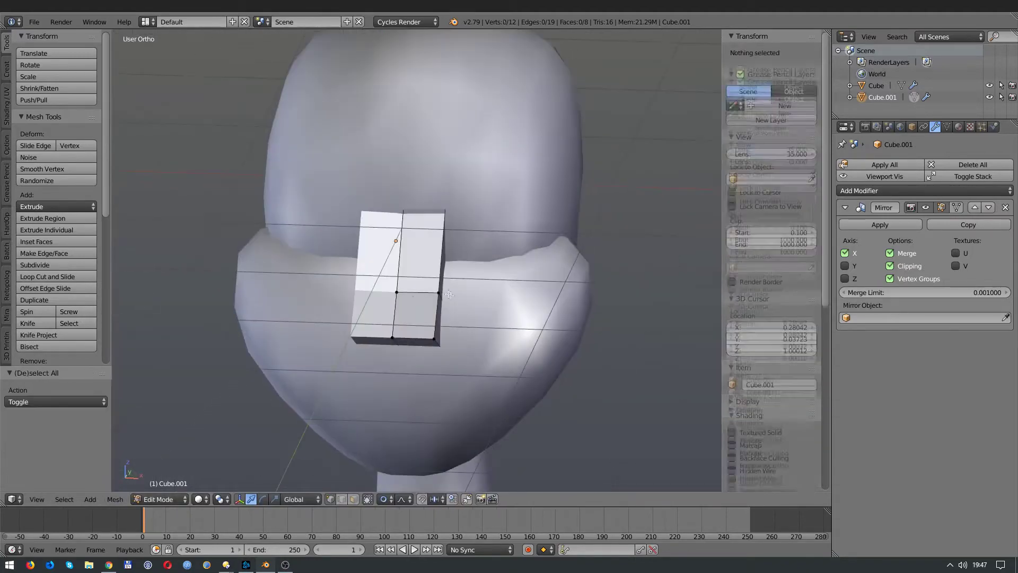
pyautogui.rightClick(439, 293)
pyautogui.press('z')
pyautogui.press('g')
pyautogui.press('x')
pyautogui.click(450, 298)
pyautogui.press('z')
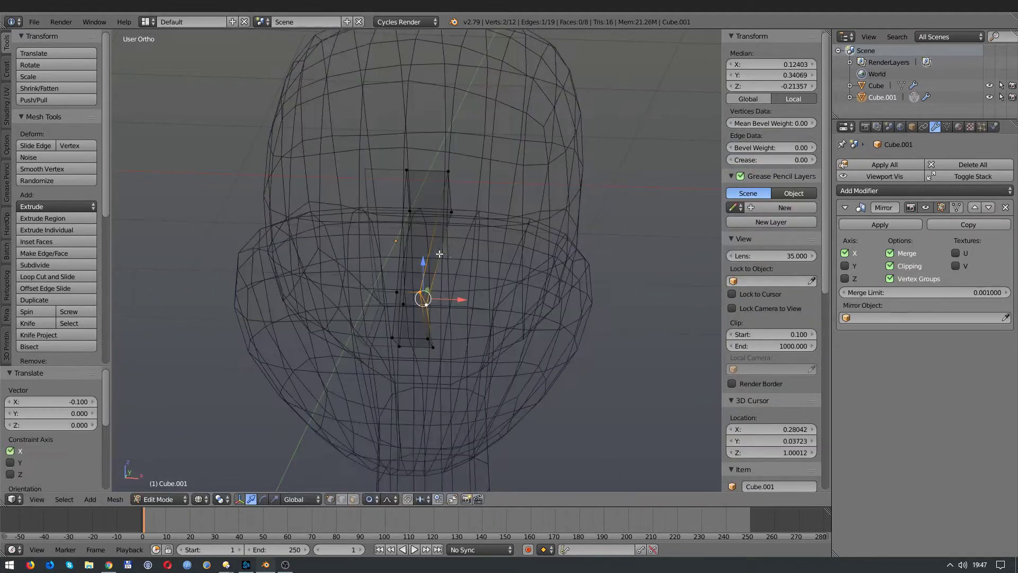
# Narrow and lower the nose's upper edge
pyautogui.moveTo(451, 298)
pyautogui.mouseDown(button='middle')
pyautogui.moveTo(464, 195)
pyautogui.moveTo(474, 206)
pyautogui.mouseUp(button='middle')
pyautogui.press('z')
pyautogui.press('g')
pyautogui.click(465, 195)
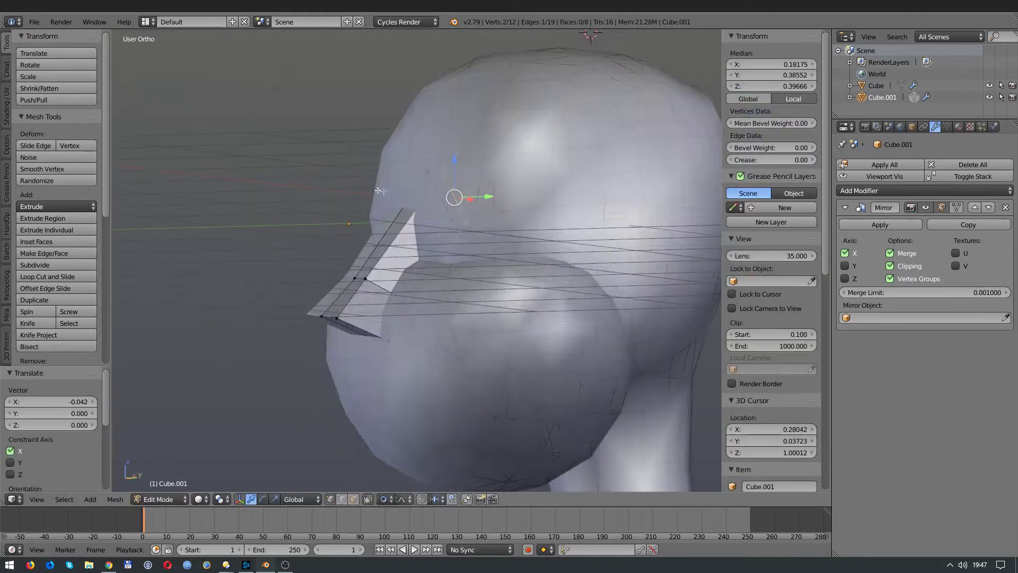
pyautogui.press('z')
pyautogui.press('z')
pyautogui.moveTo(423, 161)
pyautogui.mouseDown(button='middle')
pyautogui.moveTo(436, 212)
pyautogui.moveTo(584, 276)
pyautogui.mouseUp(button='middle')
pyautogui.press('g')
pyautogui.press('z')
pyautogui.click(436, 213)
pyautogui.press('Tab')
# Turn on Matcap shading and select the head and nose objects
pyautogui.scroll(-5, 766, 358)
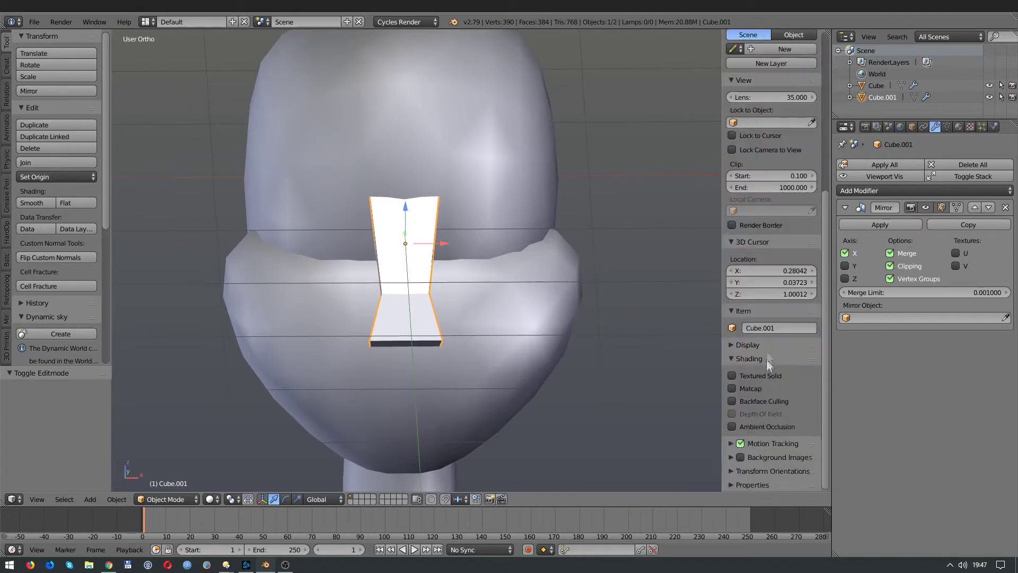
pyautogui.click(746, 391)
pyautogui.scroll(-1, 759, 340)
pyautogui.press('a')
pyautogui.scroll(-3, 425, 285)
pyautogui.moveTo(425, 285); pyautogui.dragTo(474, 256, button='middle')
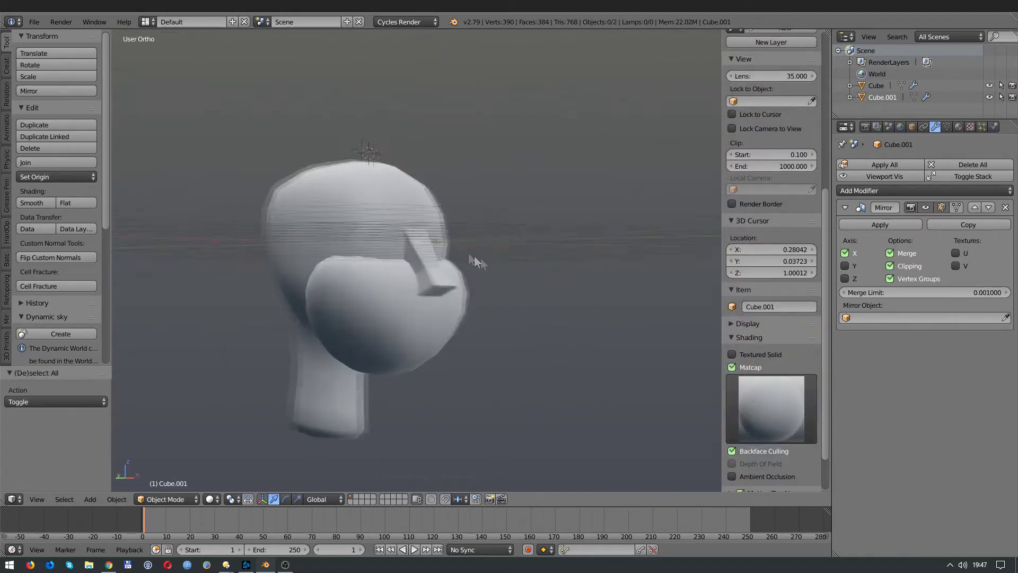
pyautogui.rightClick(373, 208)
pyautogui.scroll(-2, 387, 247)
pyautogui.press('z')
pyautogui.press('a')
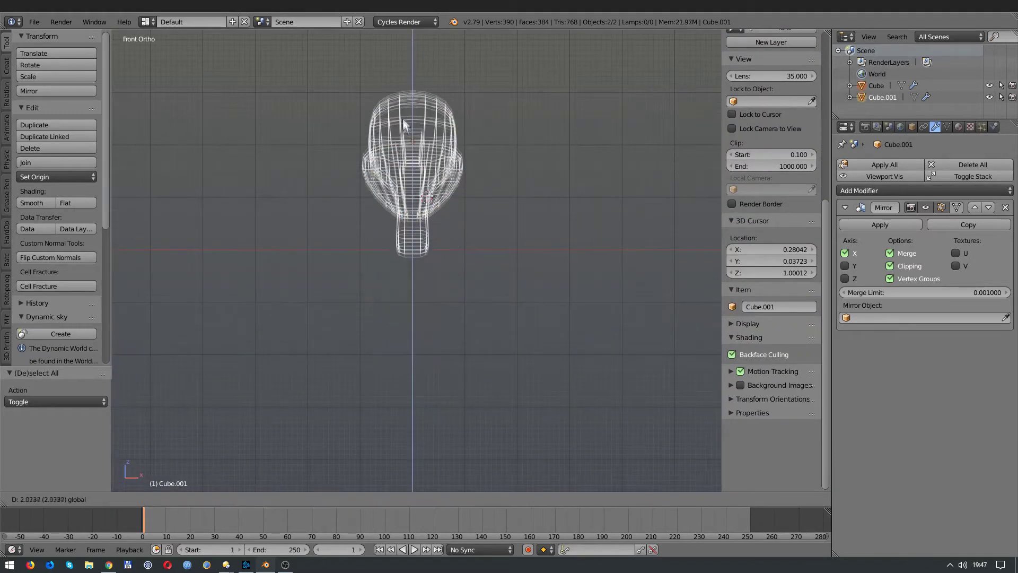
pyautogui.press('a')
pyautogui.press('g')
pyautogui.press('z')
pyautogui.click(419, 182)
pyautogui.press('z')
pyautogui.moveTo(418, 183); pyautogui.dragTo(437, 263, button='middle')
# Give the nose a level-1 Subdivision Surface modifier and smooth shading
pyautogui.hotkey('ctrl', 'o')
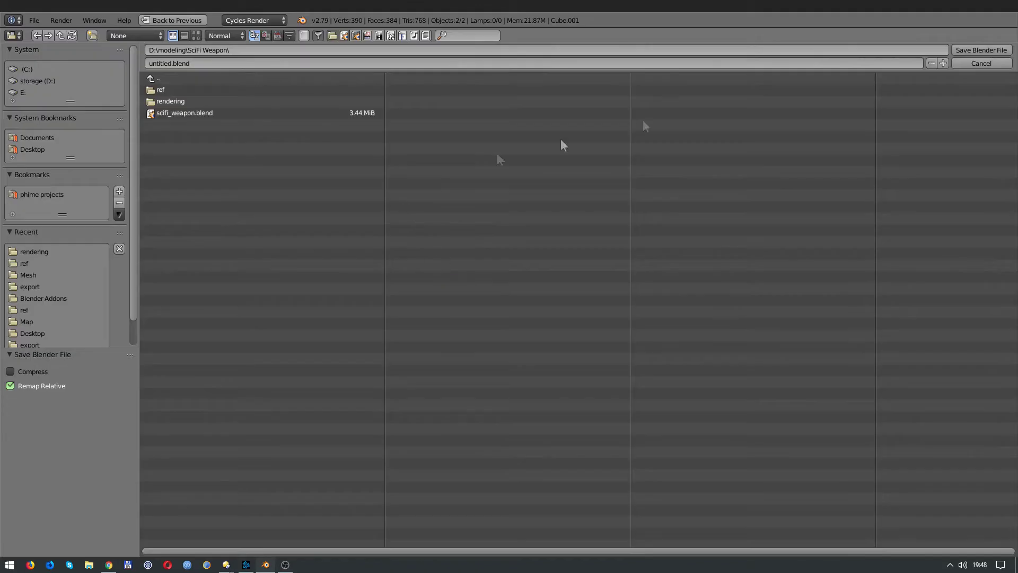
pyautogui.press('Escape')
pyautogui.moveTo(488, 240)
pyautogui.mouseDown(button='middle')
pyautogui.moveTo(298, 221)
pyautogui.moveTo(449, 233)
pyautogui.moveTo(409, 244)
pyautogui.mouseUp(button='middle')
pyautogui.scroll(3, 428, 228)
pyautogui.rightClick(298, 221)
pyautogui.hotkey('ctrl', '1')
pyautogui.press('Tab')
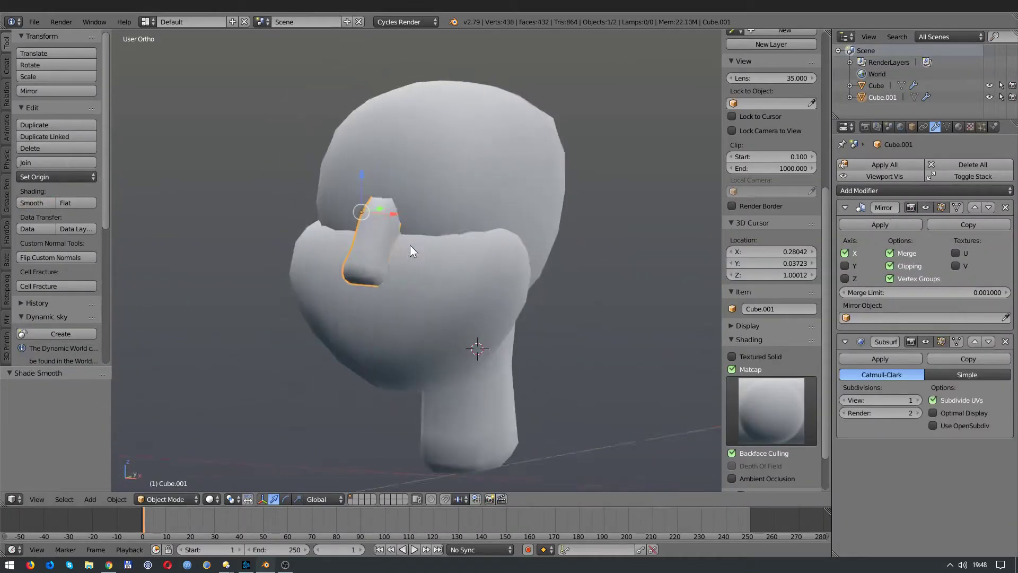
pyautogui.scroll(3, 409, 245)
# Pull the nose tip vertex forward along Y so the tip juts out
pyautogui.press('z')
pyautogui.moveTo(402, 324); pyautogui.dragTo(434, 267, button='middle')
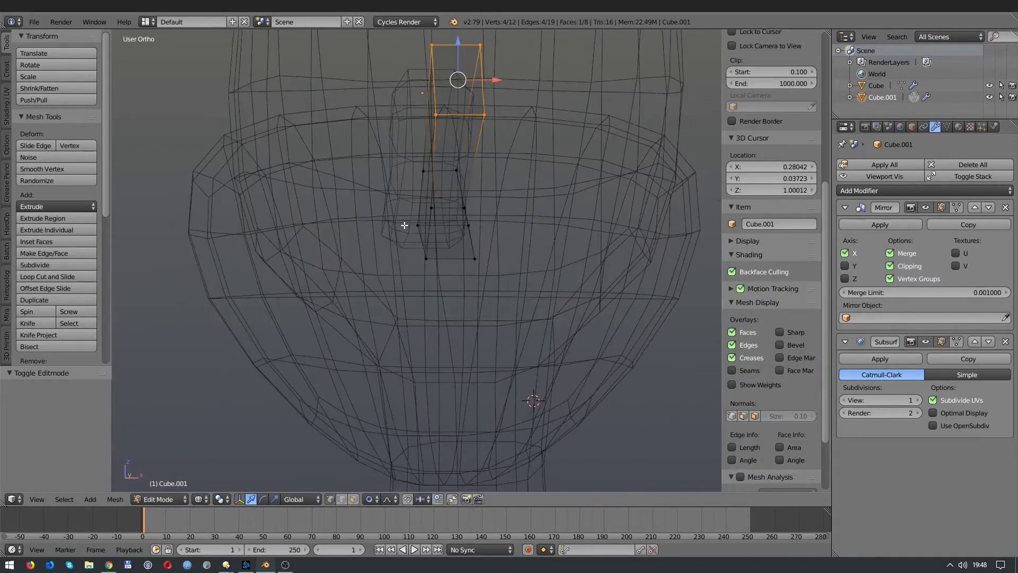
pyautogui.press('a')
pyautogui.rightClick(457, 274)
pyautogui.press('z')
pyautogui.press('g')
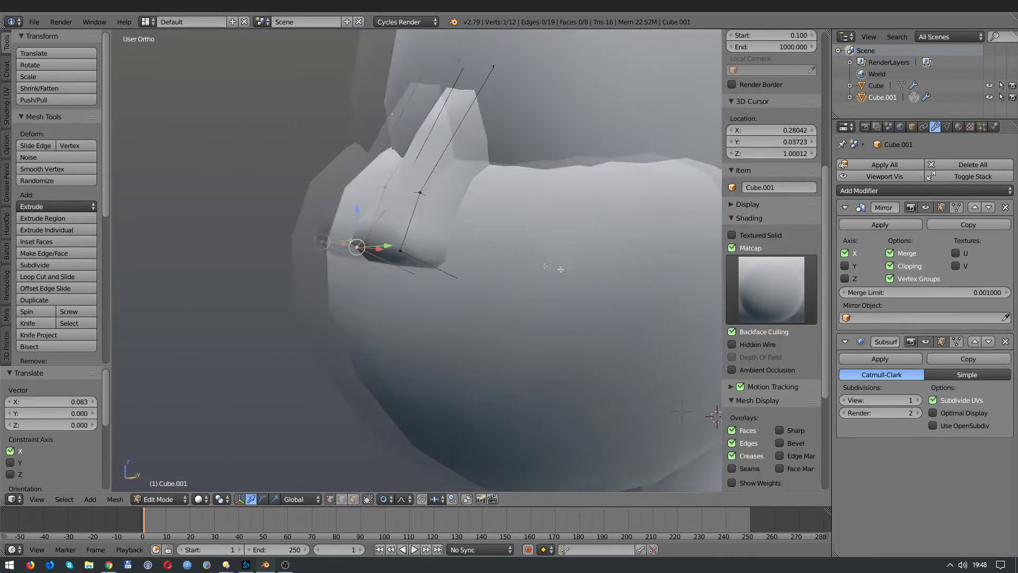
pyautogui.moveTo(420, 283); pyautogui.dragTo(412, 232, button='middle')
pyautogui.rightClick(412, 232)
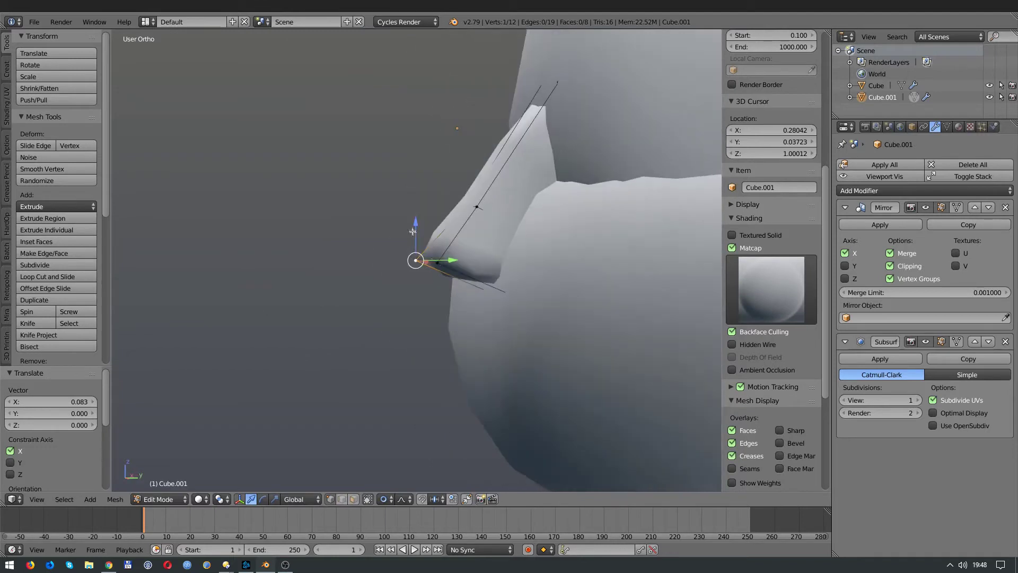
pyautogui.press('y')
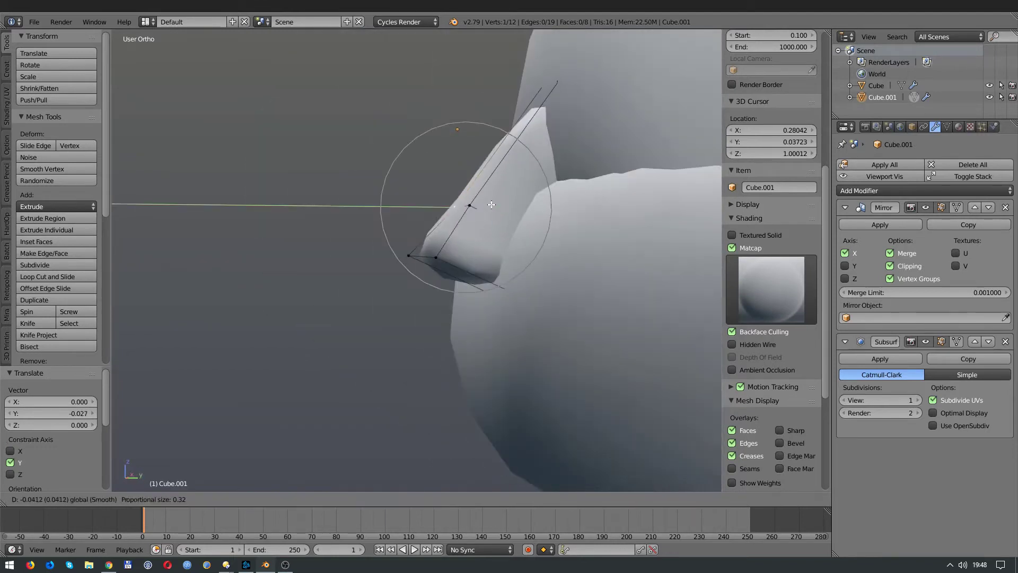
pyautogui.click(446, 173)
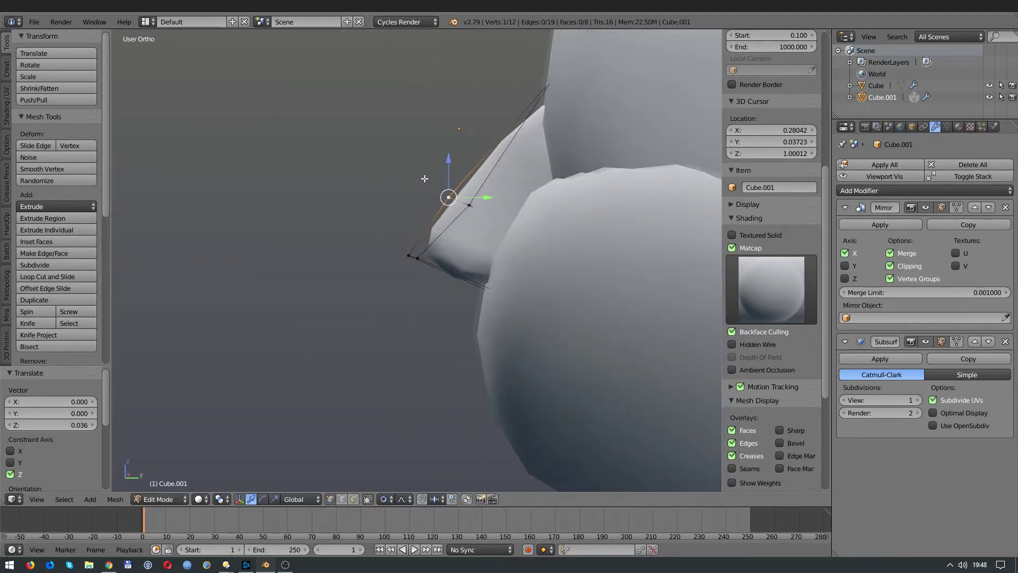
# Check the new nose shape from side and front views in wireframe
pyautogui.press('KP_3')
pyautogui.press('a')
pyautogui.press('z')
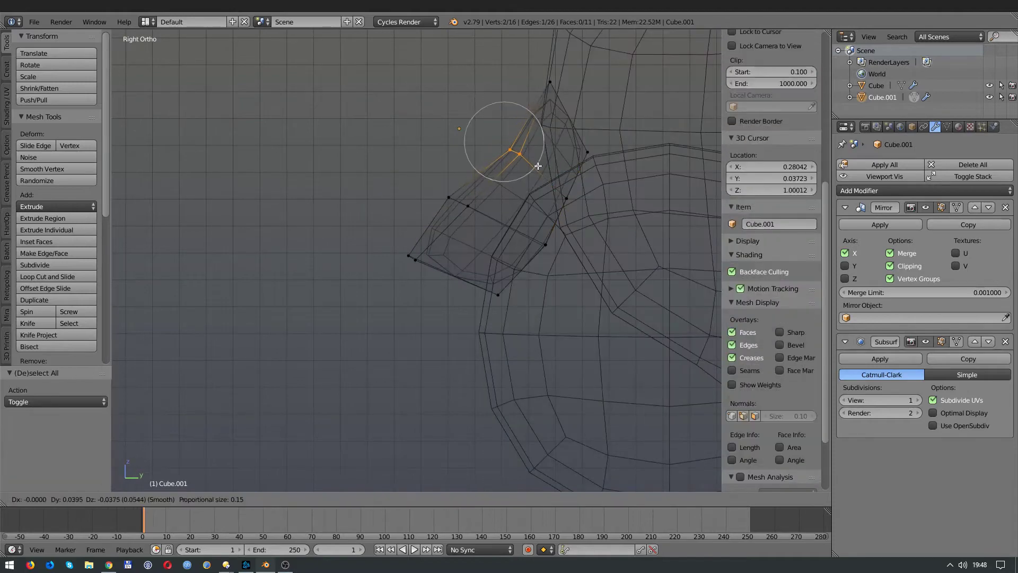
pyautogui.press('z')
pyautogui.moveTo(583, 244)
pyautogui.mouseDown(button='middle')
pyautogui.moveTo(541, 234)
pyautogui.moveTo(504, 192)
pyautogui.mouseUp(button='middle')
pyautogui.press('Tab')
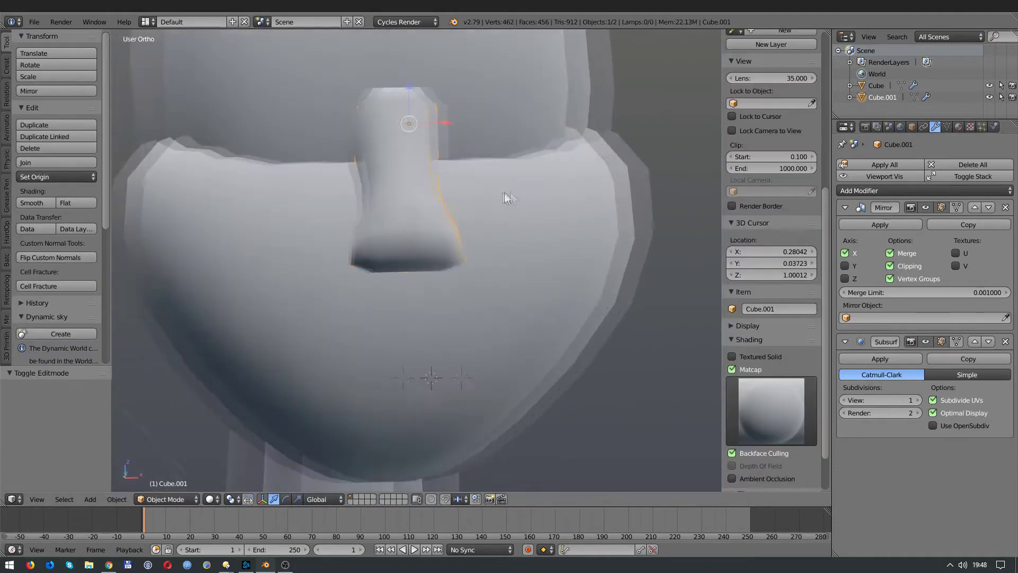
pyautogui.press('Tab')
pyautogui.press('z')
pyautogui.moveTo(438, 208); pyautogui.dragTo(439, 191, button='middle')
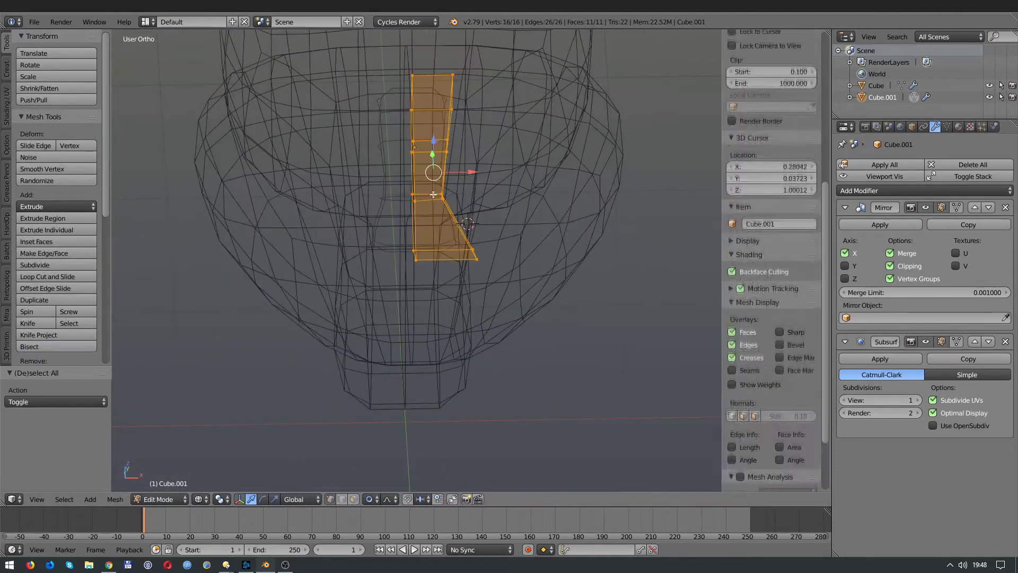
# Widen the nose base by moving two base vertices outward along X
pyautogui.rightClick(440, 139)
pyautogui.keyDown('shift'); pyautogui.rightClick(441, 152); pyautogui.keyUp('shift')
pyautogui.press('g')
pyautogui.press('x')
pyautogui.click(459, 145)
# Return to Object Mode and apply the nose's Subsurf modifier
pyautogui.moveTo(459, 146); pyautogui.dragTo(451, 159, button='middle')
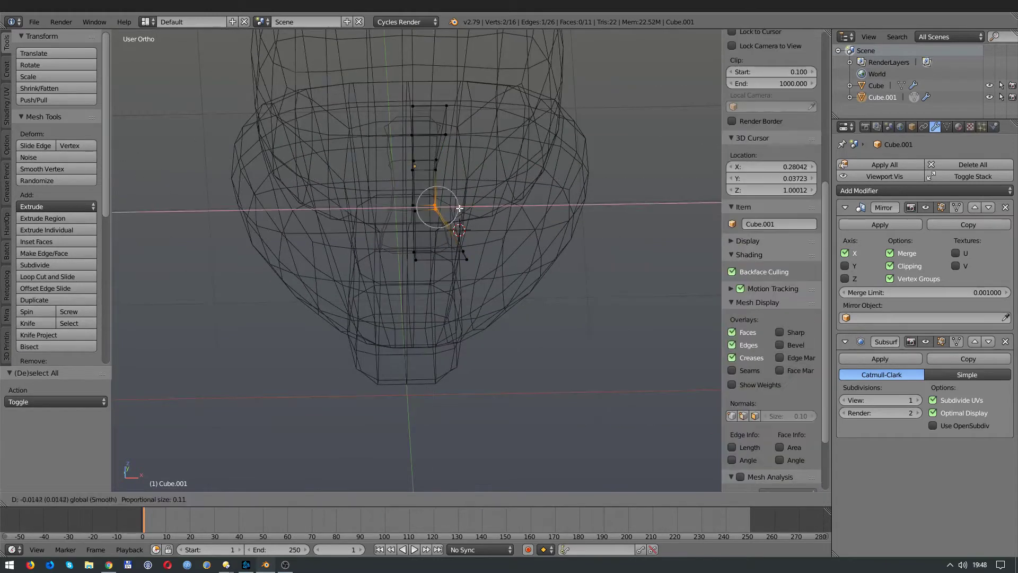
pyautogui.press('Tab')
pyautogui.press('z')
pyautogui.moveTo(556, 297)
pyautogui.mouseDown(button='middle')
pyautogui.moveTo(374, 198)
pyautogui.moveTo(498, 202)
pyautogui.mouseUp(button='middle')
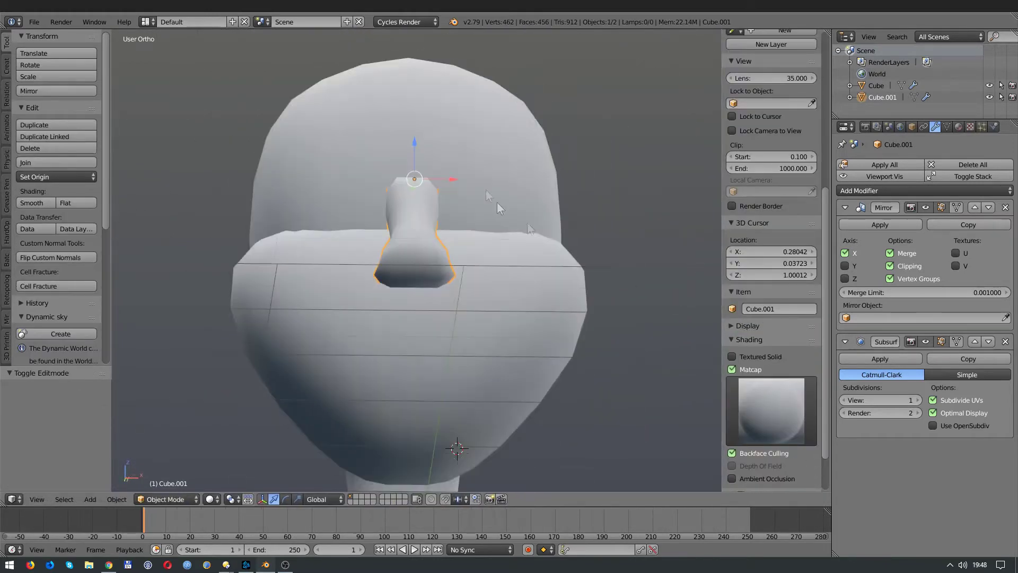
pyautogui.click(885, 360)
# Add a new edge loop across the nose with a loop cut
pyautogui.moveTo(562, 286)
pyautogui.mouseDown(button='middle')
pyautogui.moveTo(450, 284)
pyautogui.moveTo(580, 275)
pyautogui.moveTo(423, 294)
pyautogui.moveTo(432, 249)
pyautogui.moveTo(445, 276)
pyautogui.moveTo(440, 295)
pyautogui.mouseUp(button='middle')
pyautogui.press('a')
pyautogui.rightClick(431, 249)
pyautogui.press('Tab')
pyautogui.scroll(2, 441, 296)
pyautogui.click(440, 298)
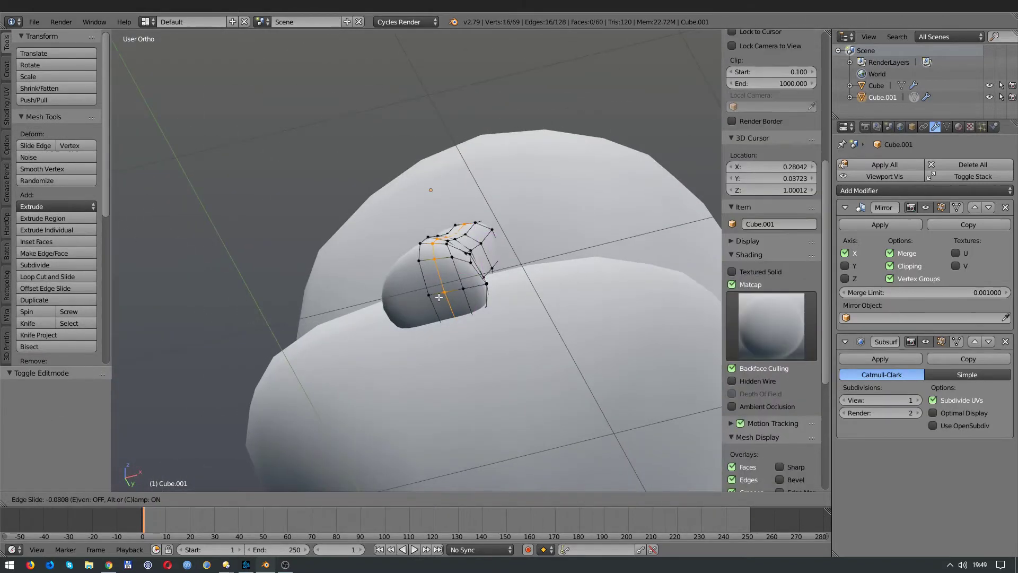
pyautogui.hotkey('ctrl', 'z')
pyautogui.hotkey('ctrl', 'r')
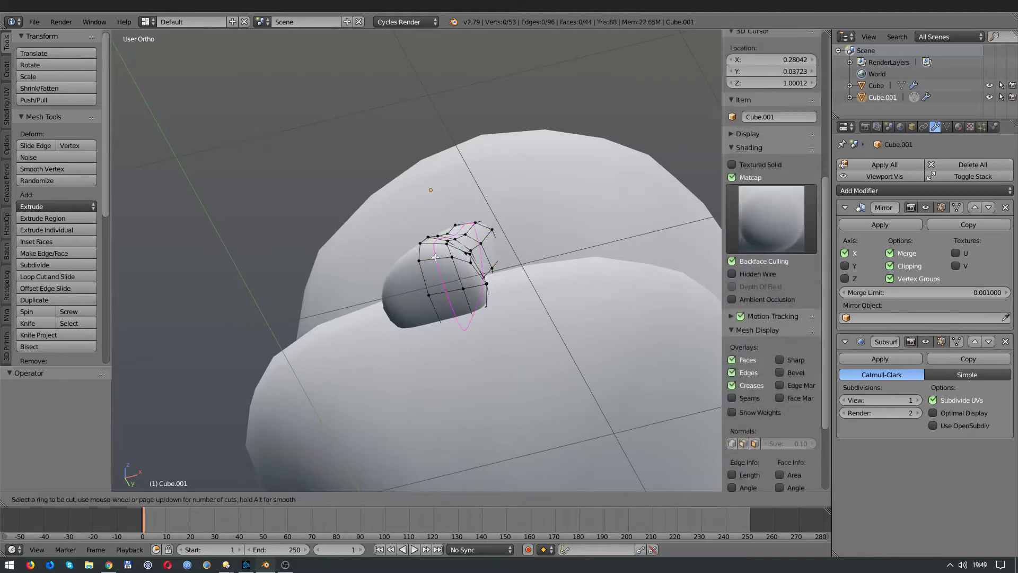
pyautogui.click(436, 256)
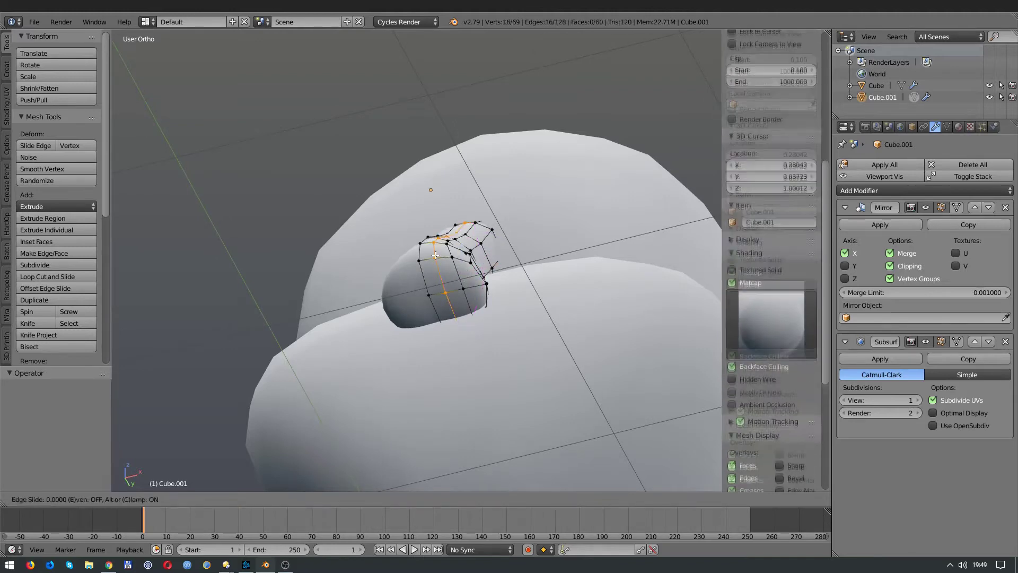
# Extrude the nostril faces in place and scale them down
pyautogui.press('a')
pyautogui.moveTo(435, 256); pyautogui.dragTo(344, 511, button='middle')
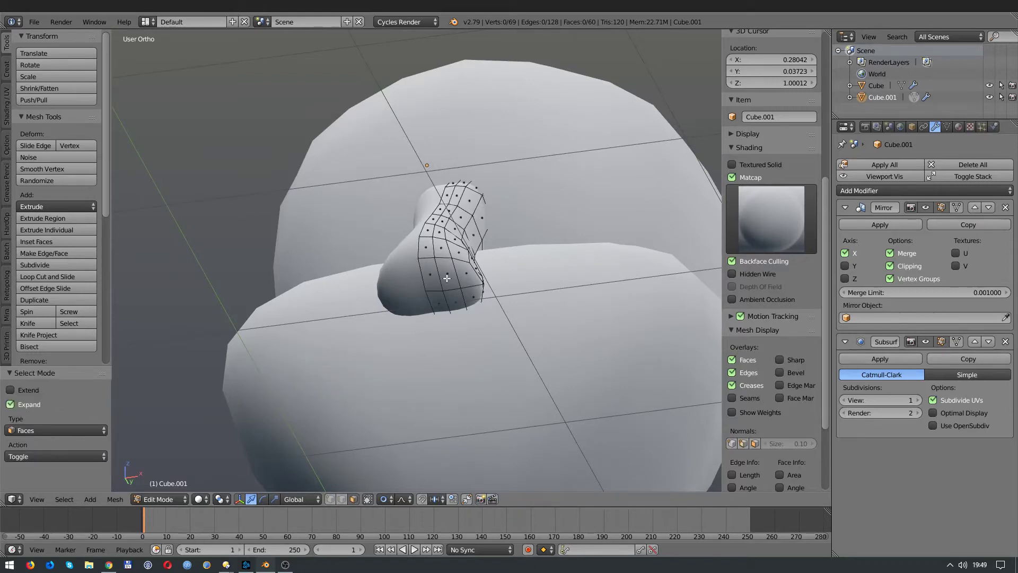
pyautogui.rightClick(447, 278)
pyautogui.moveTo(446, 278); pyautogui.dragTo(374, 306, button='middle')
pyautogui.press('e')
pyautogui.press('Escape')
pyautogui.press('s')
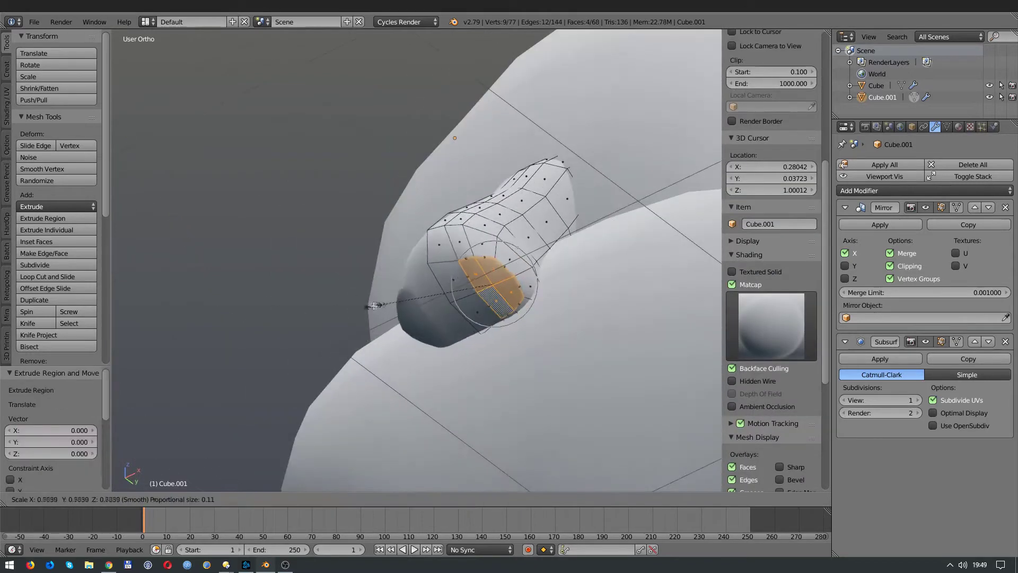
pyautogui.click(369, 302)
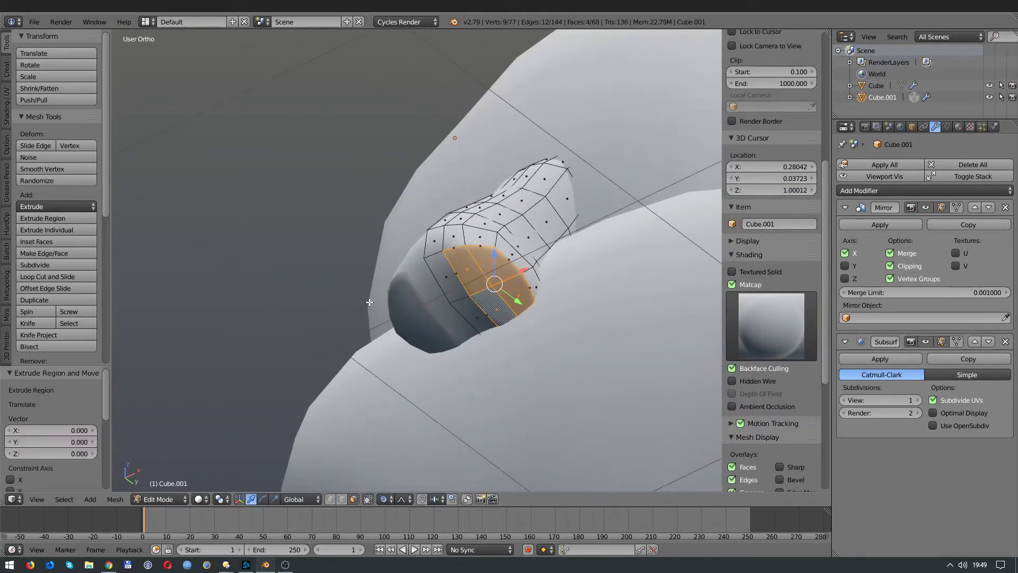
pyautogui.click(434, 289)
pyautogui.moveTo(434, 289); pyautogui.dragTo(449, 313, button='middle')
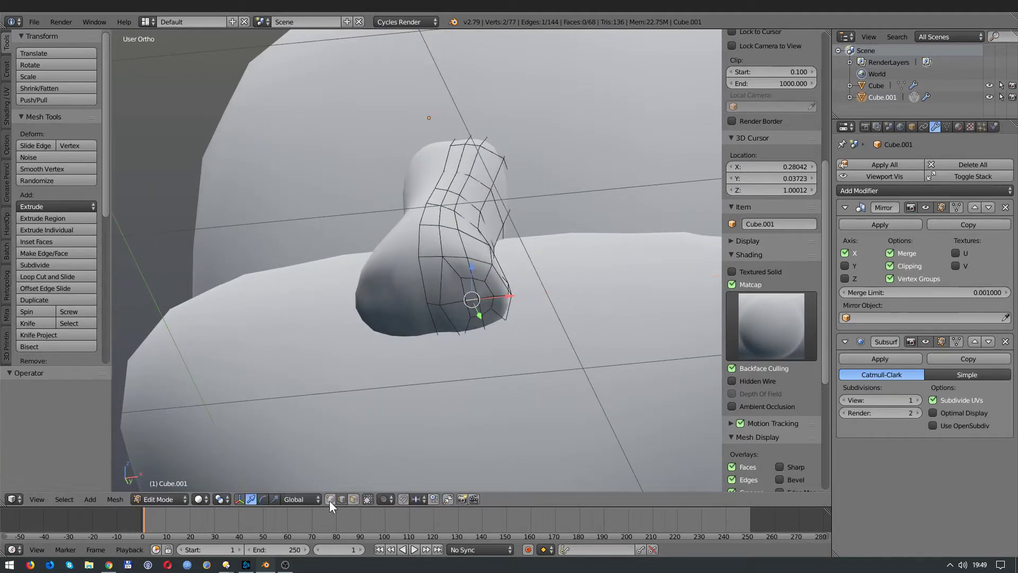
# Make the nostril vertex ring round with LoopTools Circle
pyautogui.click(330, 500)
pyautogui.rightClick(486, 299)
pyautogui.keyDown('ctrl'); pyautogui.keyDown('shift'); pyautogui.rightClick(484, 281); pyautogui.keyUp('shift'); pyautogui.keyUp('ctrl')
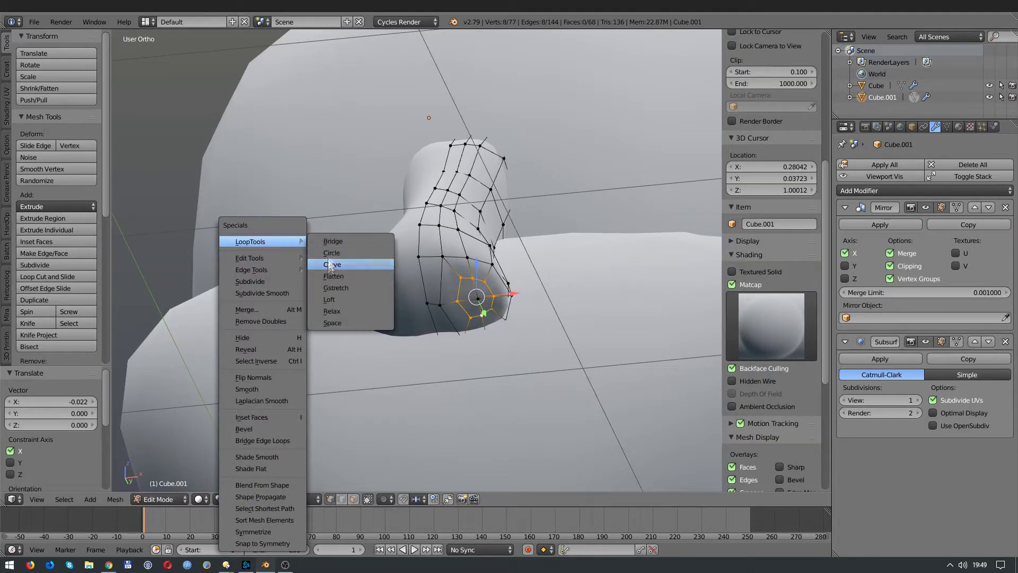
pyautogui.click(332, 252)
pyautogui.moveTo(339, 255); pyautogui.dragTo(437, 270, button='middle')
# Shrink the nostril patch and flatten its centre to Z scale 0
pyautogui.press('a')
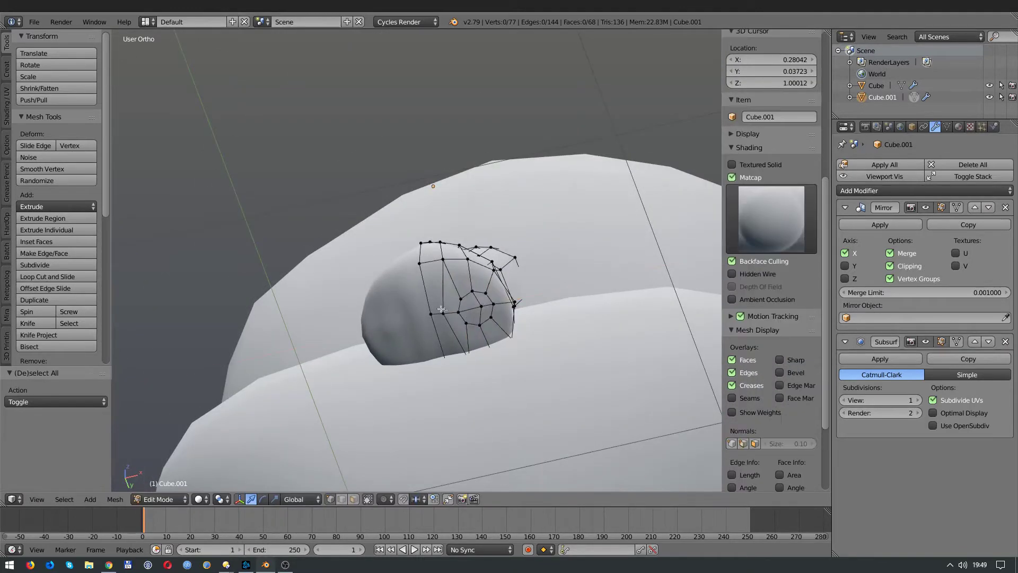
pyautogui.moveTo(463, 336); pyautogui.dragTo(475, 290)
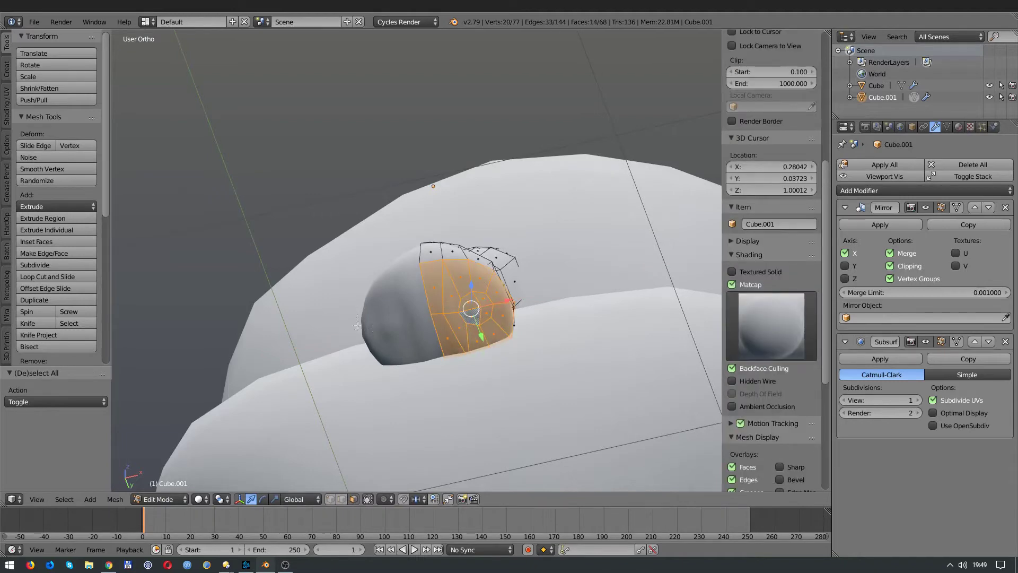
pyautogui.click(368, 311)
pyautogui.press('z')
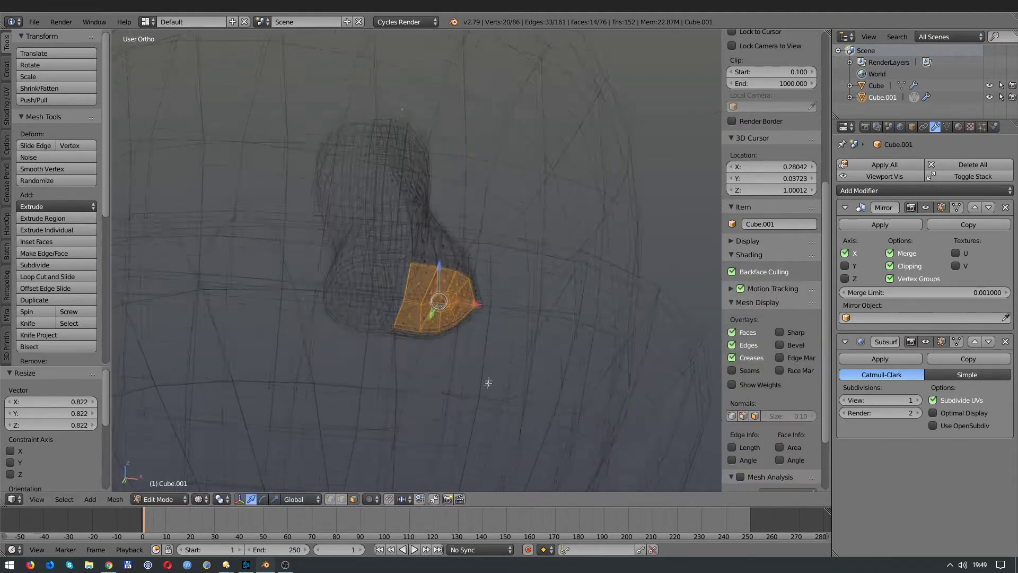
pyautogui.scroll(3, 484, 375)
pyautogui.press('z')
pyautogui.press('ctrl+KP_Subtract')
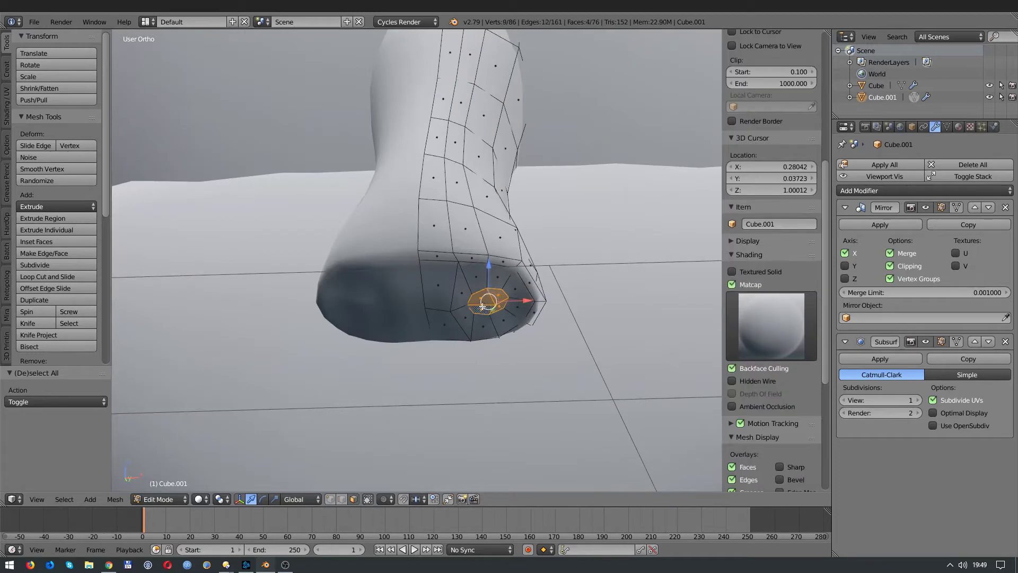
pyautogui.press('s')
pyautogui.press('z')
pyautogui.press('0')
pyautogui.press('Return')
# Delete the nostril faces and extrude the hole's rim loop inward
pyautogui.moveTo(456, 287)
pyautogui.mouseDown(button='middle')
pyautogui.moveTo(462, 356)
pyautogui.moveTo(336, 507)
pyautogui.mouseUp(button='middle')
pyautogui.press('x')
pyautogui.click(462, 359)
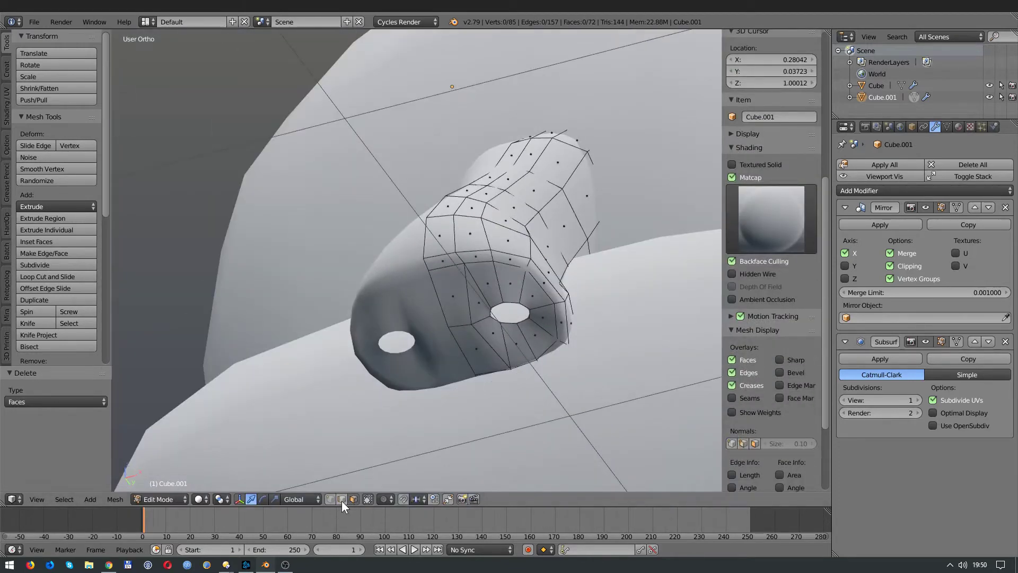
pyautogui.keyDown('alt'); pyautogui.click(492, 312); pyautogui.keyUp('alt')
pyautogui.press('z')
pyautogui.press('KP_3')
pyautogui.scroll(3, 372, 295)
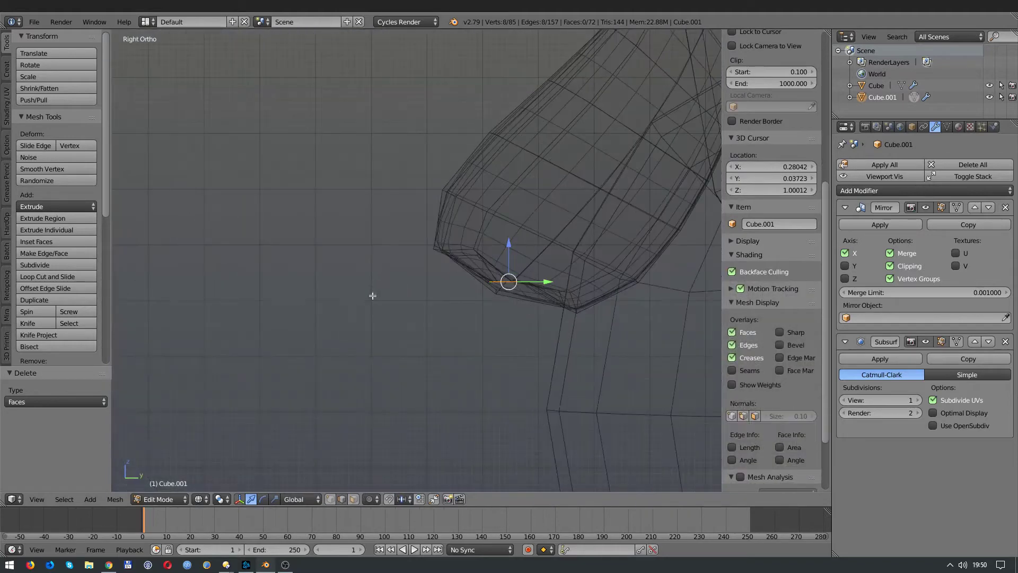
pyautogui.click(455, 224)
pyautogui.moveTo(456, 223)
pyautogui.mouseDown(button='middle')
pyautogui.moveTo(452, 269)
pyautogui.moveTo(103, 426)
pyautogui.mouseUp(button='middle')
# Cap the nostril's inner end with Grid Fill, span 2 and offset 0
pyautogui.press('space')
pyautogui.press('Down')
pyautogui.press('Down')
pyautogui.press('Return')
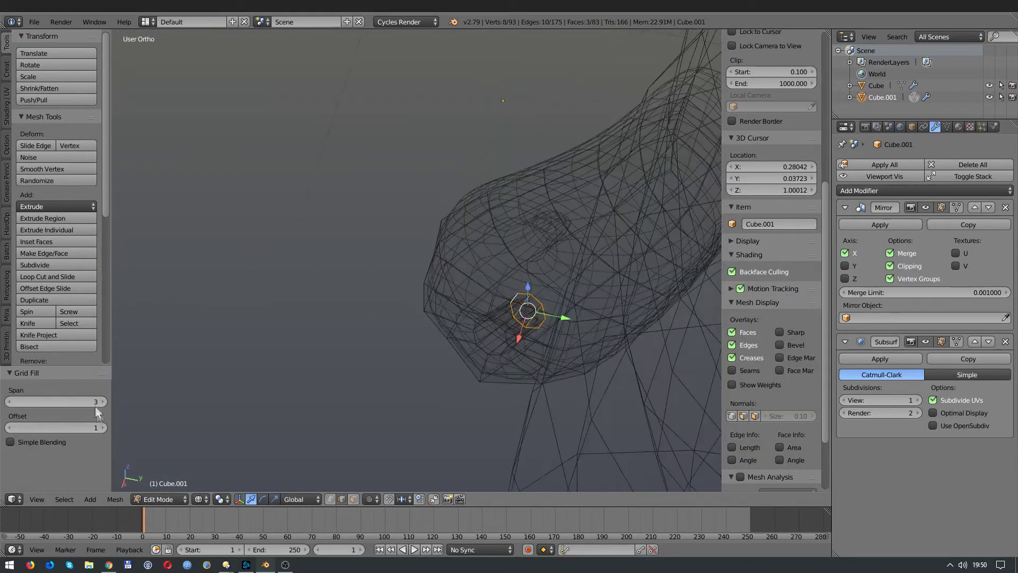
pyautogui.click(10, 402)
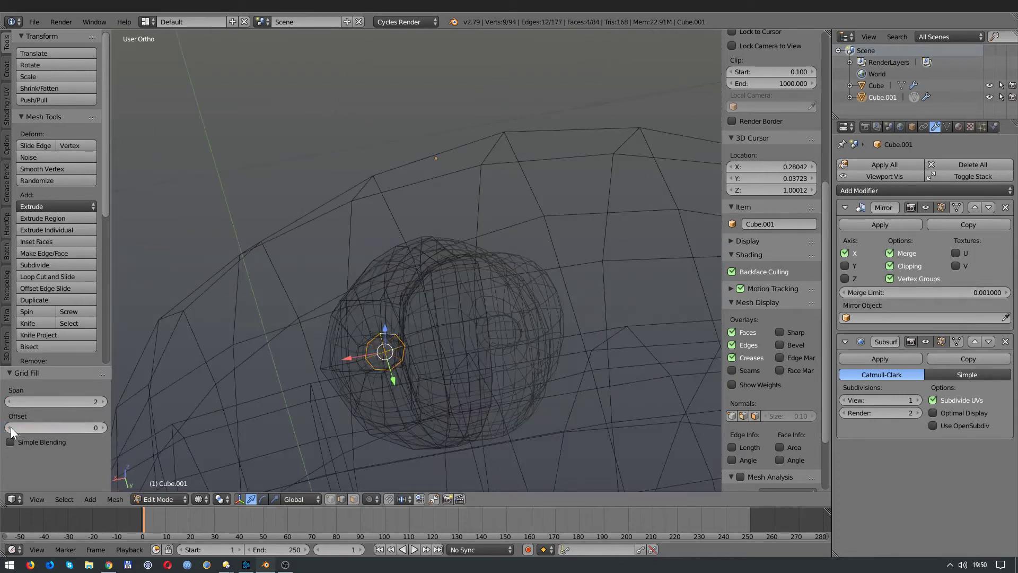
pyautogui.click(10, 427)
pyautogui.press('z')
pyautogui.press('z')
pyautogui.moveTo(433, 281); pyautogui.dragTo(435, 295, button='middle')
pyautogui.press('Tab')
pyautogui.press('Tab')
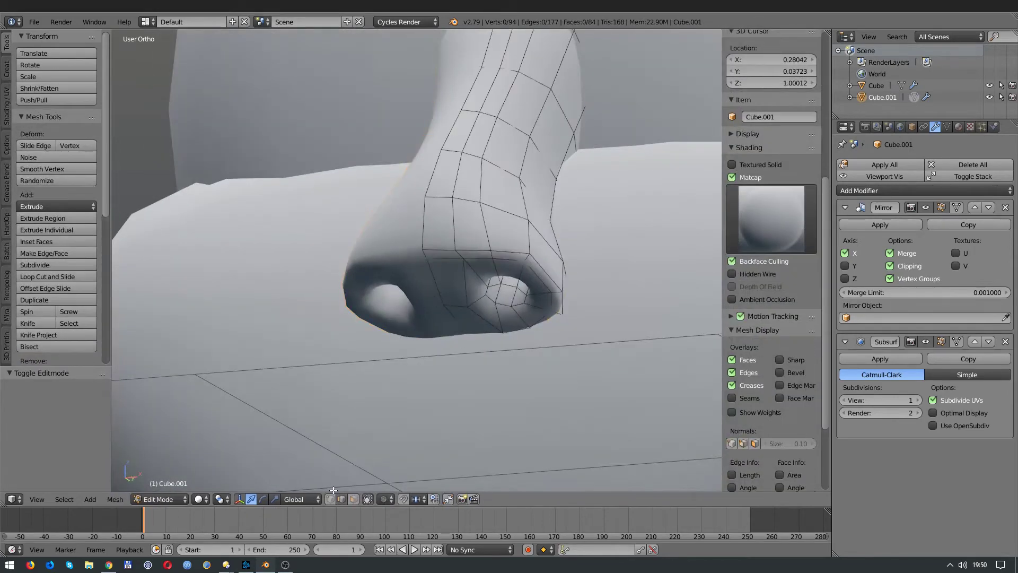
# Shift the nostril rim vertices along the front-back Y axis
pyautogui.keyDown('ctrl'); pyautogui.rightClick(401, 325); pyautogui.keyUp('ctrl')
pyautogui.moveTo(401, 325)
pyautogui.mouseDown(button='middle')
pyautogui.moveTo(500, 307)
pyautogui.moveTo(488, 299)
pyautogui.mouseUp(button='middle')
pyautogui.click(480, 287)
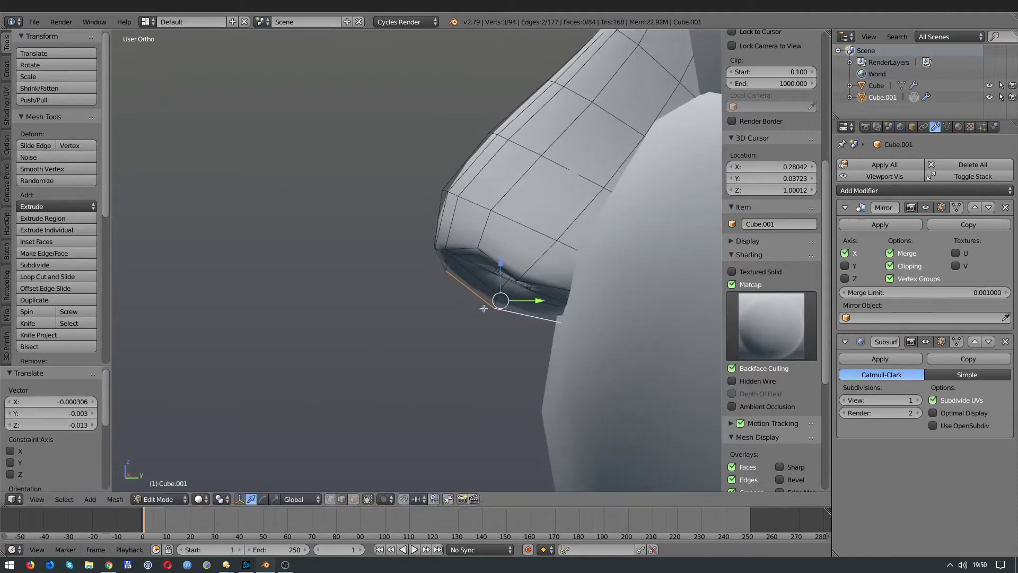
pyautogui.click(422, 324)
pyautogui.moveTo(422, 324)
pyautogui.mouseDown(button='middle')
pyautogui.moveTo(429, 246)
pyautogui.moveTo(509, 270)
pyautogui.moveTo(563, 264)
pyautogui.moveTo(562, 318)
pyautogui.mouseUp(button='middle')
pyautogui.rightClick(430, 245)
pyautogui.press('g')
pyautogui.press('y')
pyautogui.keyDown('shift'); pyautogui.rightClick(469, 252); pyautogui.keyUp('shift')
pyautogui.press('g')
pyautogui.press('y')
pyautogui.click(501, 265)
# Push the nose wing vertices outward along X
pyautogui.press('a')
pyautogui.rightClick(546, 329)
pyautogui.press('g')
pyautogui.press('x')
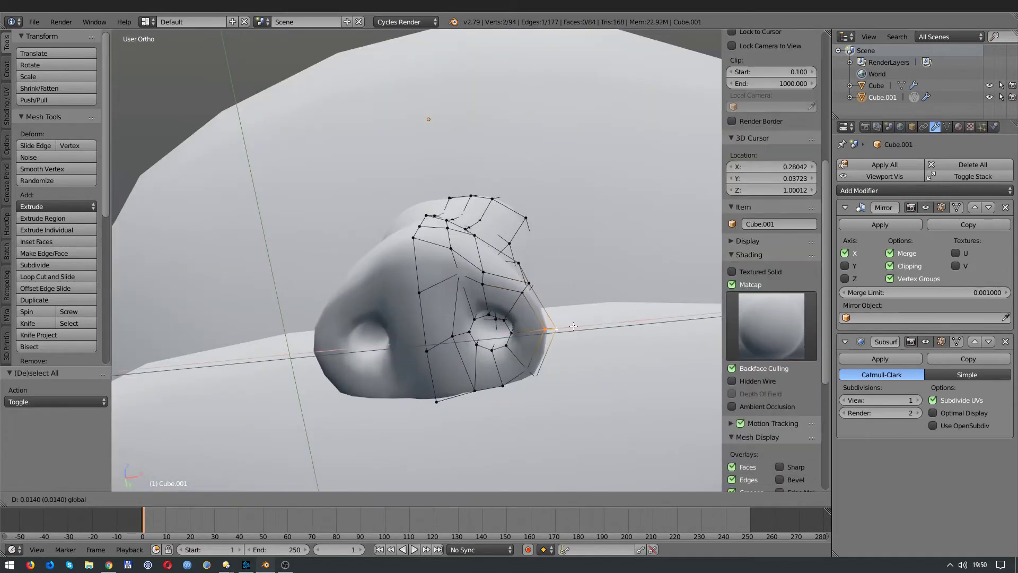
pyautogui.press('z')
pyautogui.press('a')
pyautogui.rightClick(527, 368)
pyautogui.press('z')
pyautogui.press('g')
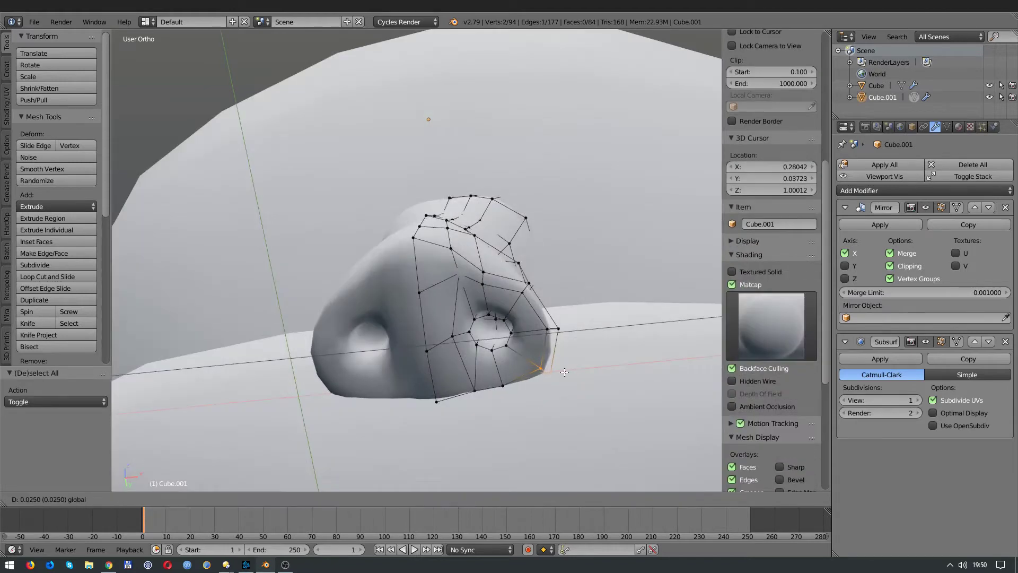
pyautogui.click(563, 372)
pyautogui.moveTo(563, 372); pyautogui.dragTo(547, 437, button='middle')
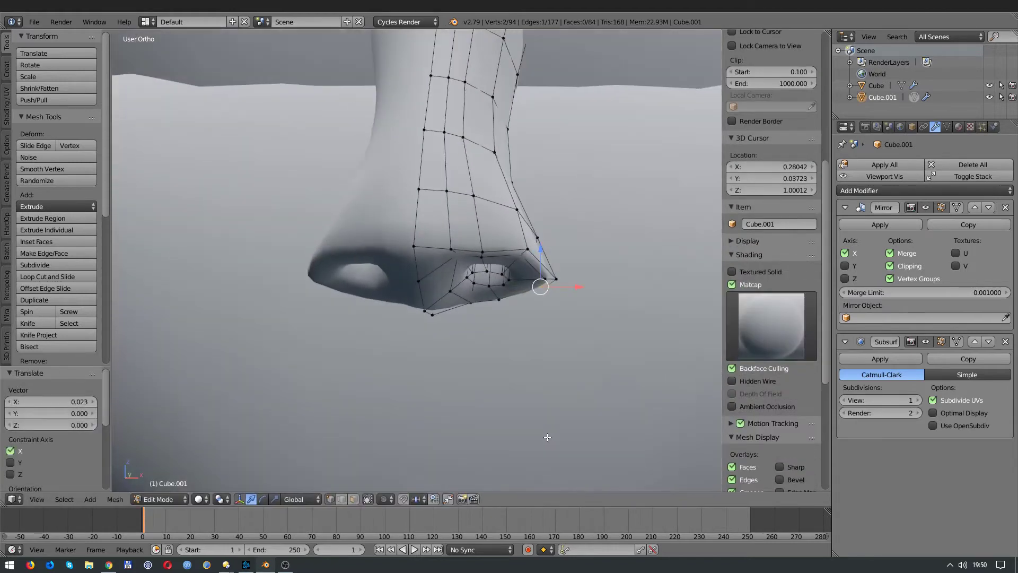
# Add and slide an extra edge loop around the nostril
pyautogui.press('z')
pyautogui.rightClick(494, 299)
pyautogui.press('z')
pyautogui.press('g')
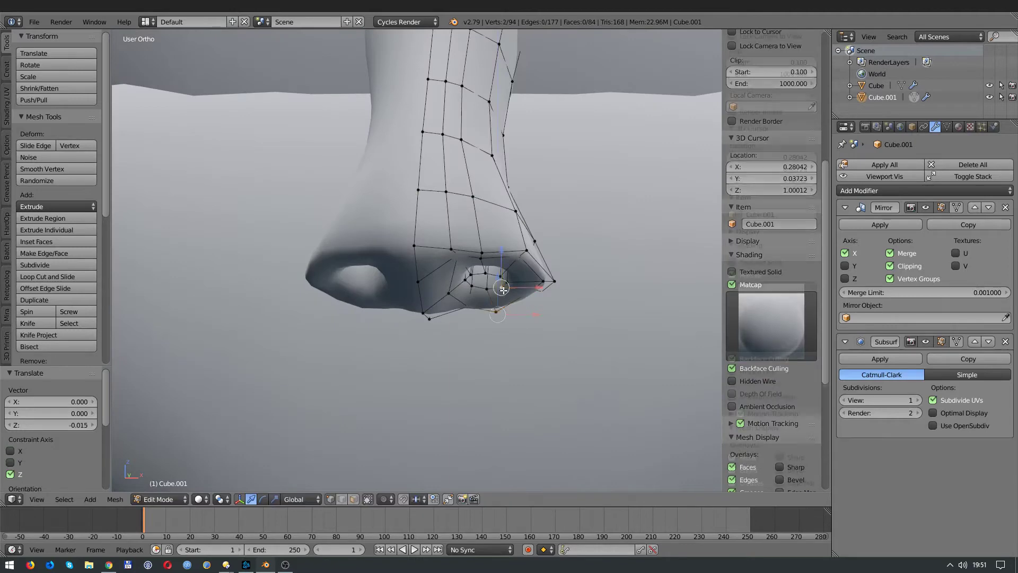
pyautogui.press('a')
pyautogui.hotkey('ctrl', 'r')
pyautogui.moveTo(503, 288)
pyautogui.mouseDown(button='middle')
pyautogui.moveTo(488, 330)
pyautogui.moveTo(477, 296)
pyautogui.mouseUp(button='middle')
pyautogui.click(488, 331)
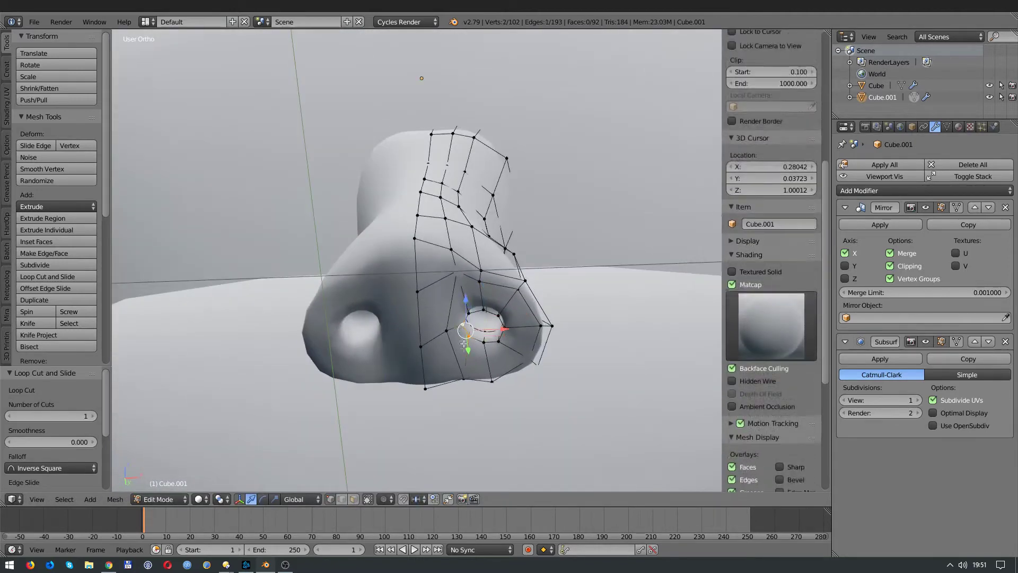
# Reselect the nostril edge loop, then exit to Object Mode showing the whole head
pyautogui.press('Tab')
pyautogui.press('a')
pyautogui.moveTo(403, 297)
pyautogui.mouseDown(button='middle')
pyautogui.moveTo(370, 312)
pyautogui.moveTo(628, 319)
pyautogui.moveTo(419, 253)
pyautogui.moveTo(371, 227)
pyautogui.mouseUp(button='middle')
pyautogui.rightClick(418, 253)
pyautogui.scroll(3, 418, 253)
pyautogui.press('Tab')
pyautogui.keyDown('alt'); pyautogui.rightClick(462, 254); pyautogui.keyUp('alt')
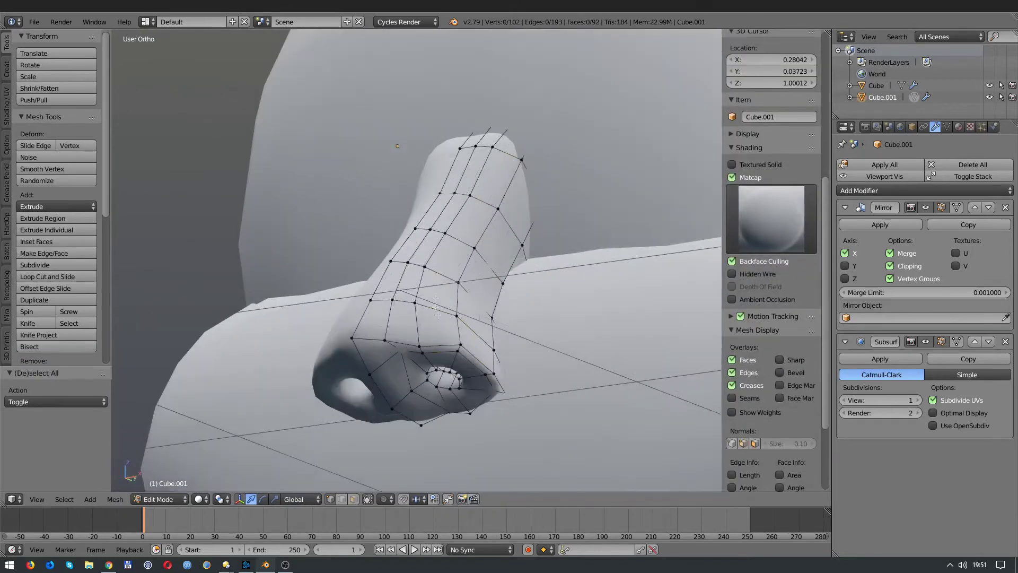
pyautogui.moveTo(164, 365)
pyautogui.mouseDown(button='middle')
pyautogui.moveTo(357, 323)
pyautogui.moveTo(492, 311)
pyautogui.moveTo(402, 337)
pyautogui.mouseUp(button='middle')
pyautogui.press('Tab')
pyautogui.scroll(-3, 356, 323)
pyautogui.scroll(-3, 403, 336)
# Select the head and add new edge loops across the forehead and down the side
pyautogui.press('a')
pyautogui.press('KP_1')
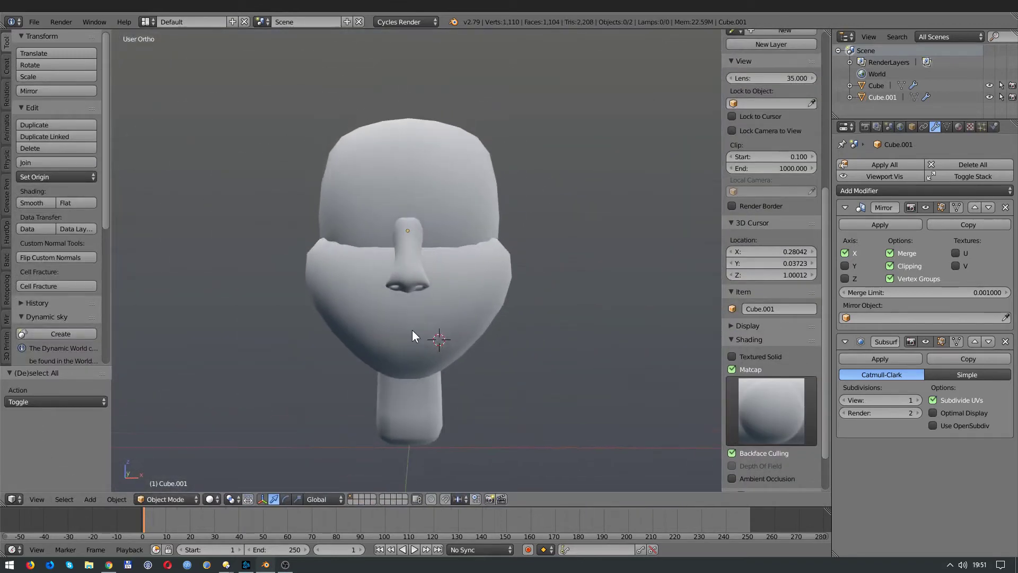
pyautogui.rightClick(434, 222)
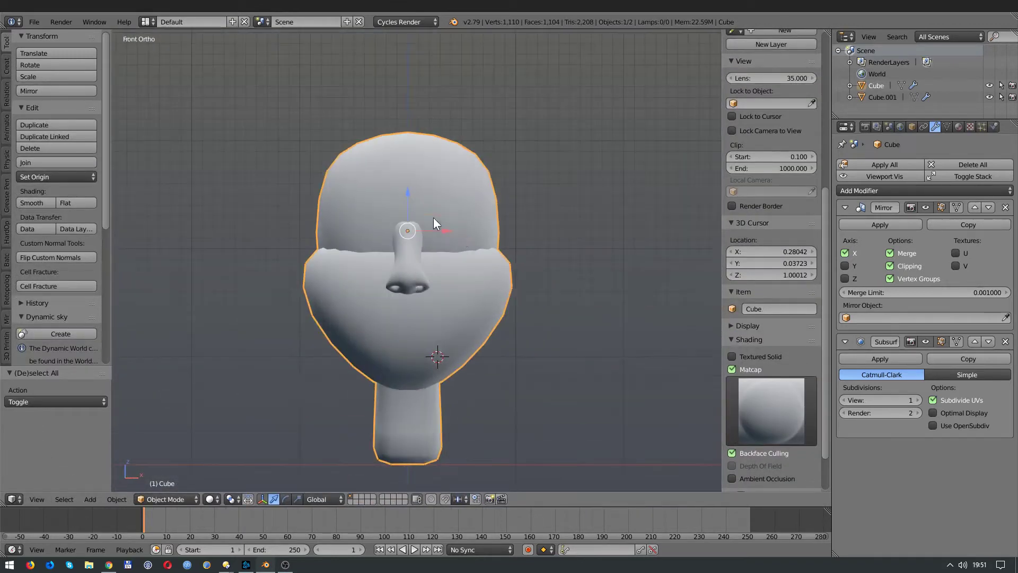
pyautogui.press('Tab')
pyautogui.hotkey('ctrl', 'r')
pyautogui.click(464, 233)
pyautogui.moveTo(464, 233)
pyautogui.mouseDown(button='middle')
pyautogui.moveTo(370, 215)
pyautogui.moveTo(480, 188)
pyautogui.mouseUp(button='middle')
pyautogui.hotkey('ctrl', 'r')
pyautogui.click(481, 188)
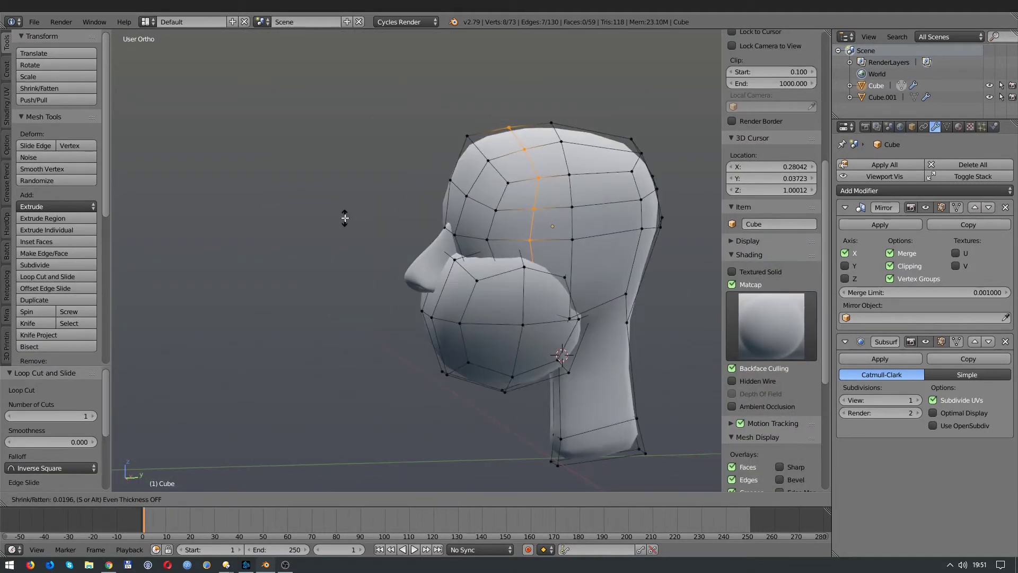
# Select the vertical side loop without the lower neck vertices, then undo an unwanted extrusion
pyautogui.scroll(-5, 771, 318)
pyautogui.press('a')
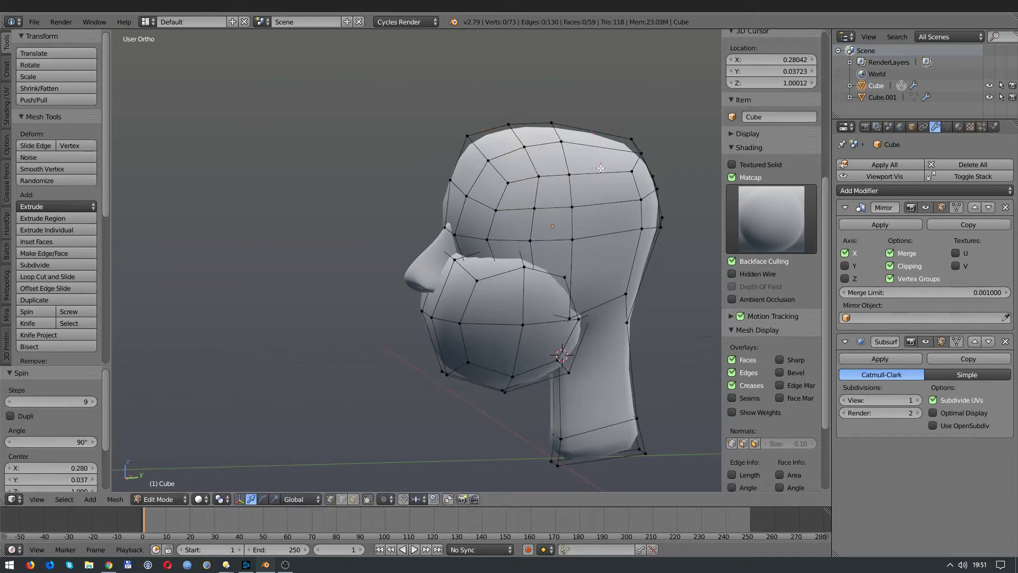
pyautogui.hotkey('ctrl', 'r')
pyautogui.click(600, 168)
pyautogui.press('z')
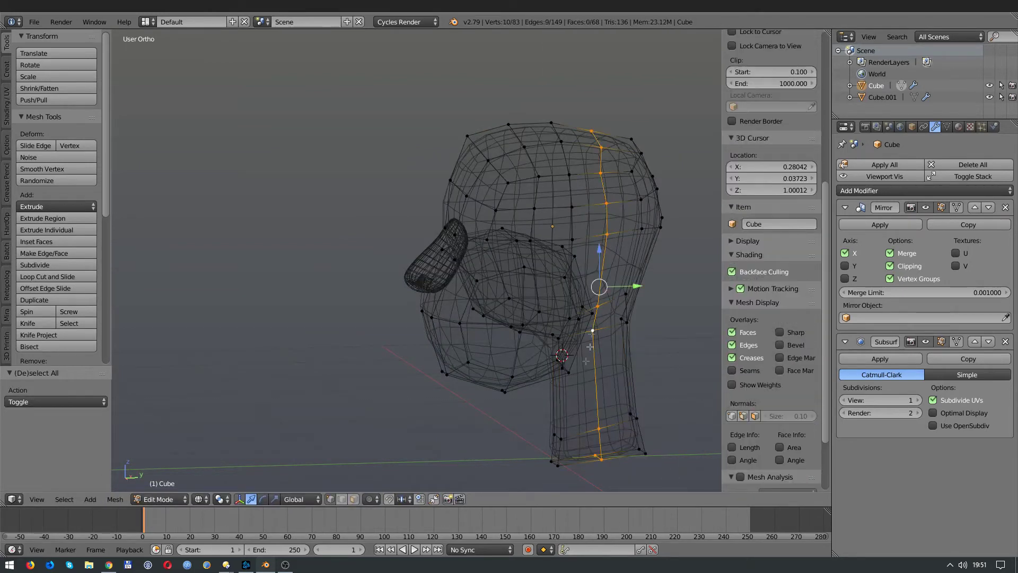
pyautogui.press('b')
pyautogui.moveTo(565, 318); pyautogui.dragTo(636, 472, button='middle')
pyautogui.press('z')
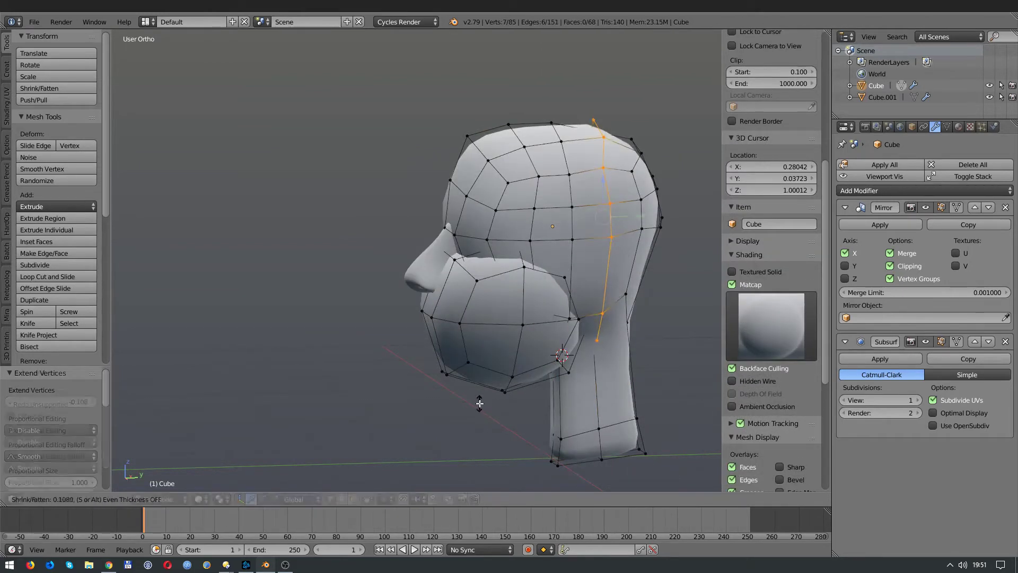
pyautogui.rightClick(479, 403)
pyautogui.hotkey('ctrl', 'z')
# Select the skull's top rows and upper ring and inflate them for a rounder cranium
pyautogui.press('a')
pyautogui.moveTo(475, 406); pyautogui.dragTo(515, 278, button='middle')
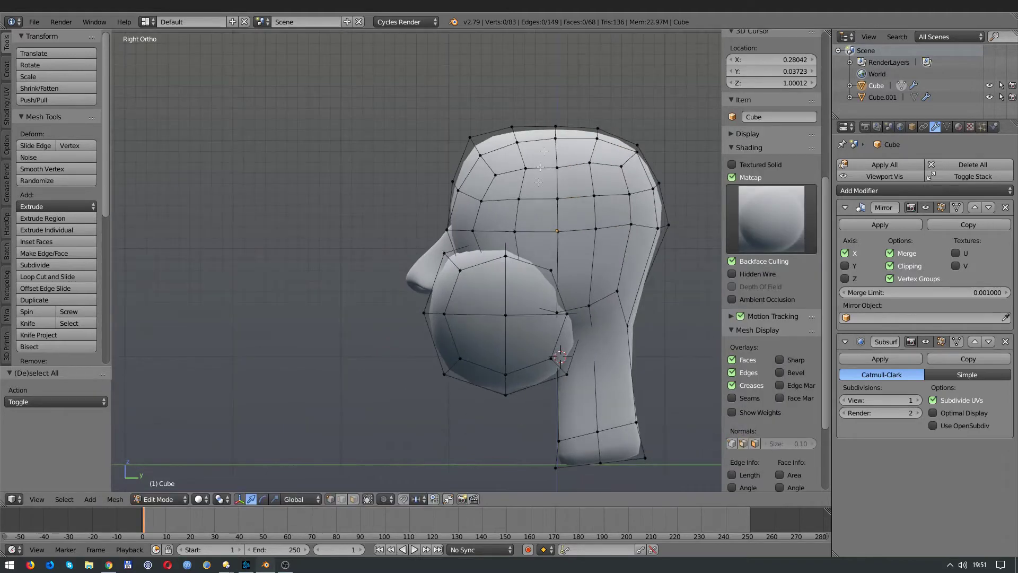
pyautogui.press('z')
pyautogui.keyDown('ctrl'); pyautogui.moveTo(576, 183); pyautogui.dragTo(579, 182); pyautogui.keyUp('ctrl')
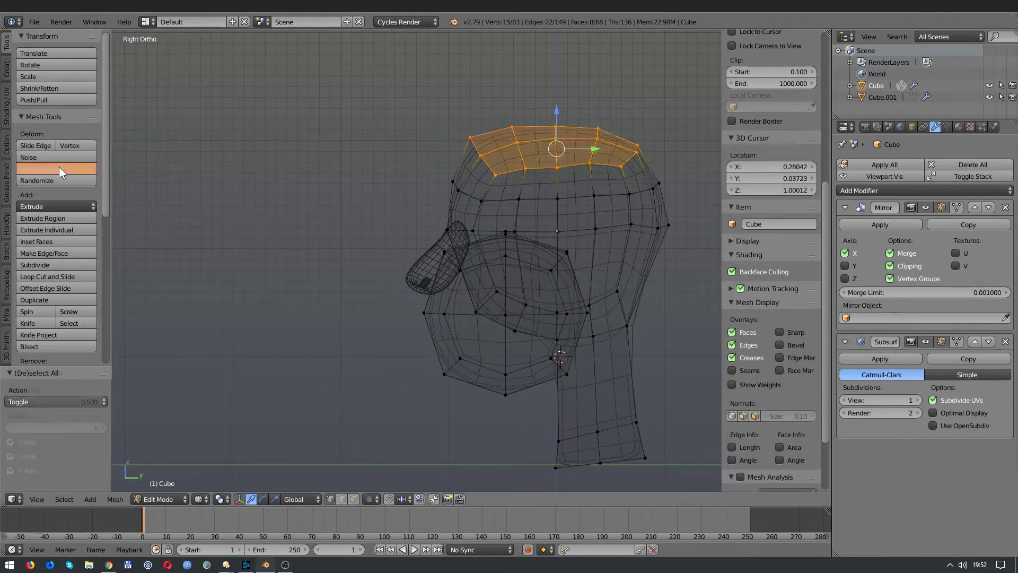
pyautogui.click(355, 294)
pyautogui.press('a')
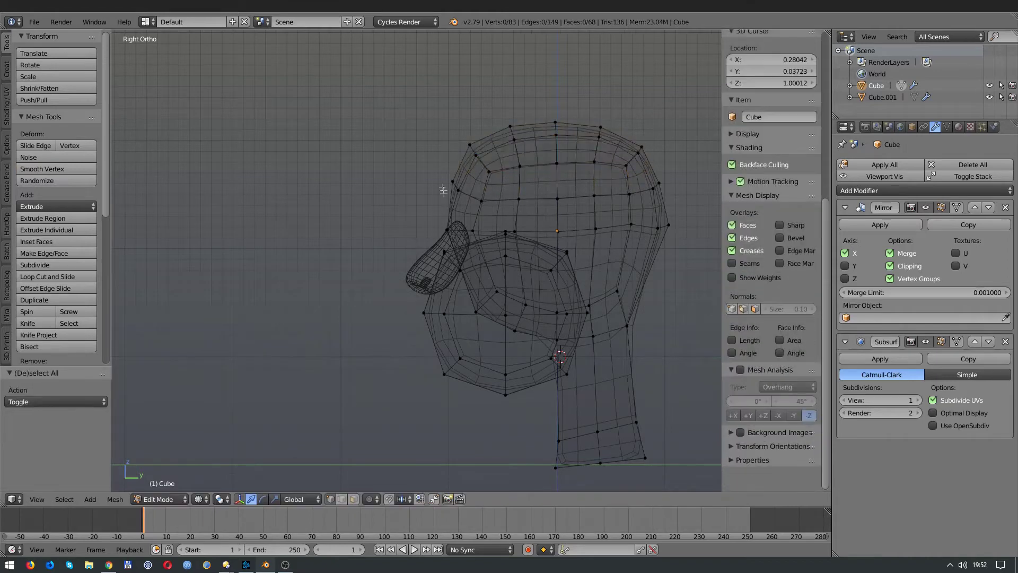
pyautogui.keyDown('ctrl'); pyautogui.moveTo(624, 202); pyautogui.dragTo(604, 204); pyautogui.keyUp('ctrl')
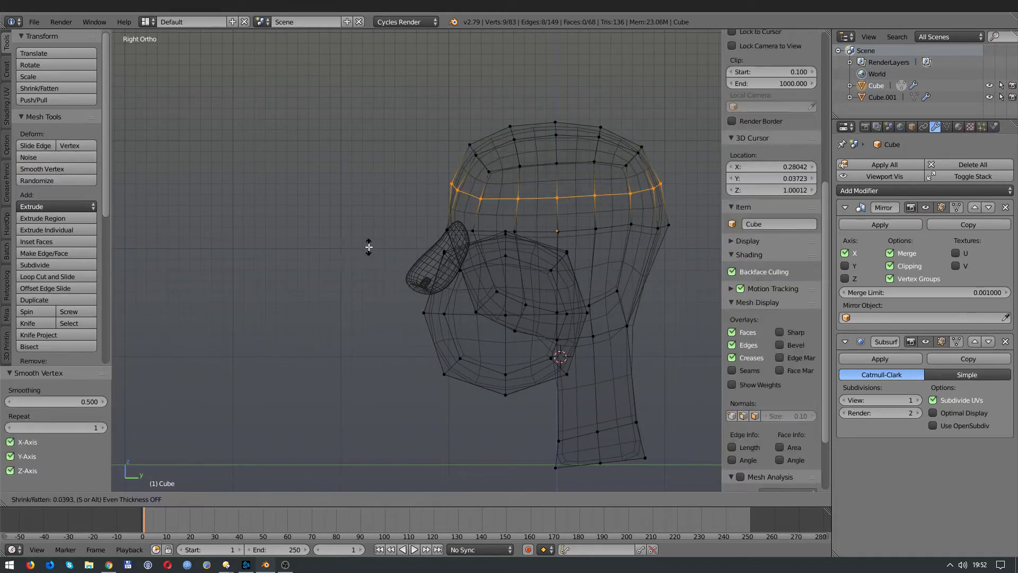
pyautogui.hotkey('ctrl', 'z')
pyautogui.hotkey('ctrl', 'z')
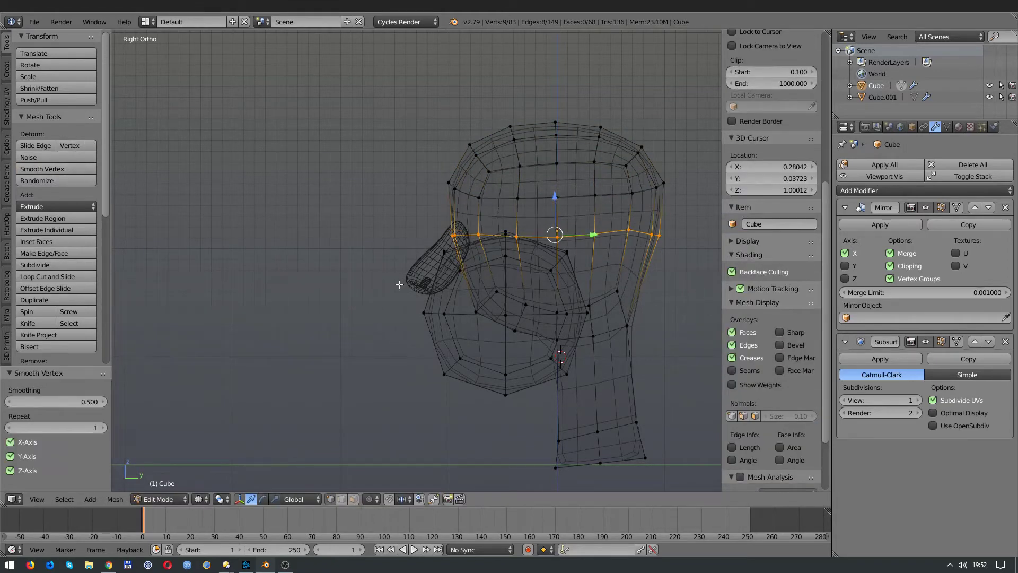
pyautogui.click(379, 288)
# Return to solid shading and orbit around the head to check the rounded skull
pyautogui.press('z')
pyautogui.press('Tab')
pyautogui.moveTo(379, 288)
pyautogui.mouseDown(button='middle')
pyautogui.moveTo(451, 251)
pyautogui.moveTo(374, 252)
pyautogui.moveTo(448, 324)
pyautogui.moveTo(511, 341)
pyautogui.moveTo(457, 312)
pyautogui.mouseUp(button='middle')
pyautogui.press('Tab')
# Move the jaw vertices near the mouth forward
pyautogui.press('a')
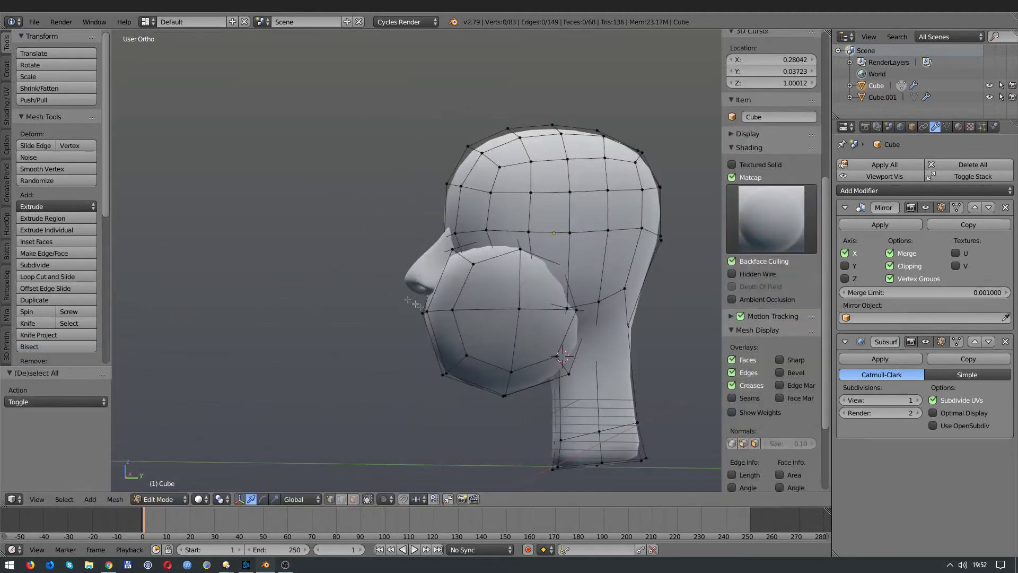
pyautogui.rightClick(457, 311)
pyautogui.click(473, 314)
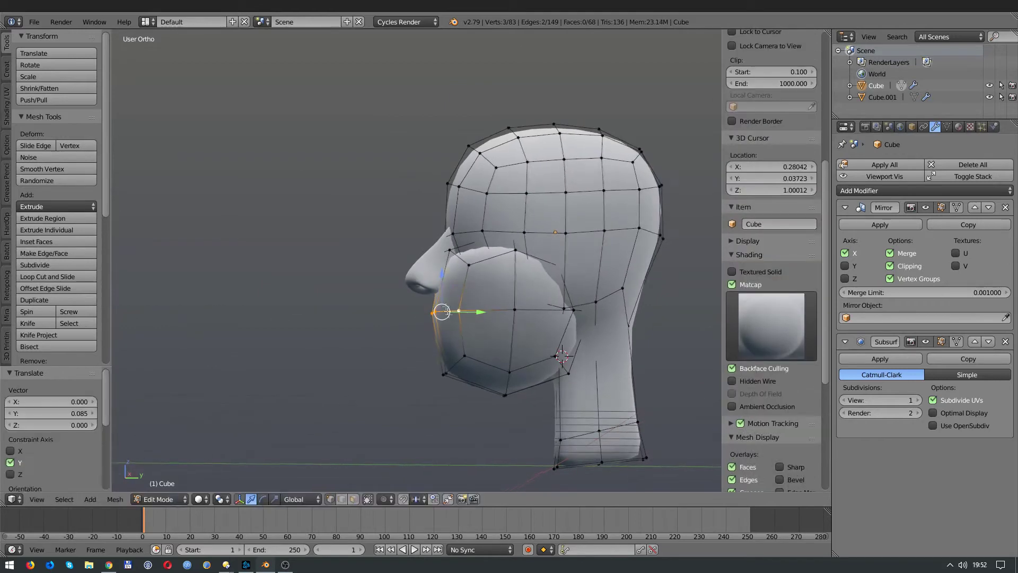
pyautogui.click(443, 272)
pyautogui.press('a')
pyautogui.scroll(3, 430, 358)
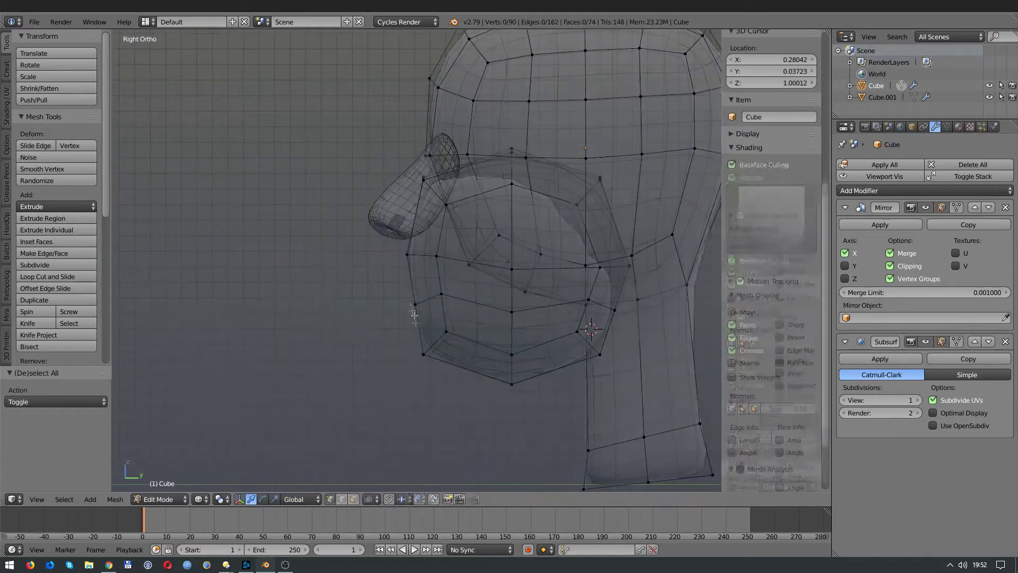
pyautogui.press('z')
# Move a pair of jaw vertices into a rounder jawline
pyautogui.rightClick(418, 303)
pyautogui.keyDown('shift'); pyautogui.rightClick(444, 293); pyautogui.keyUp('shift')
pyautogui.press('g')
pyautogui.click(461, 316)
pyautogui.press('a')
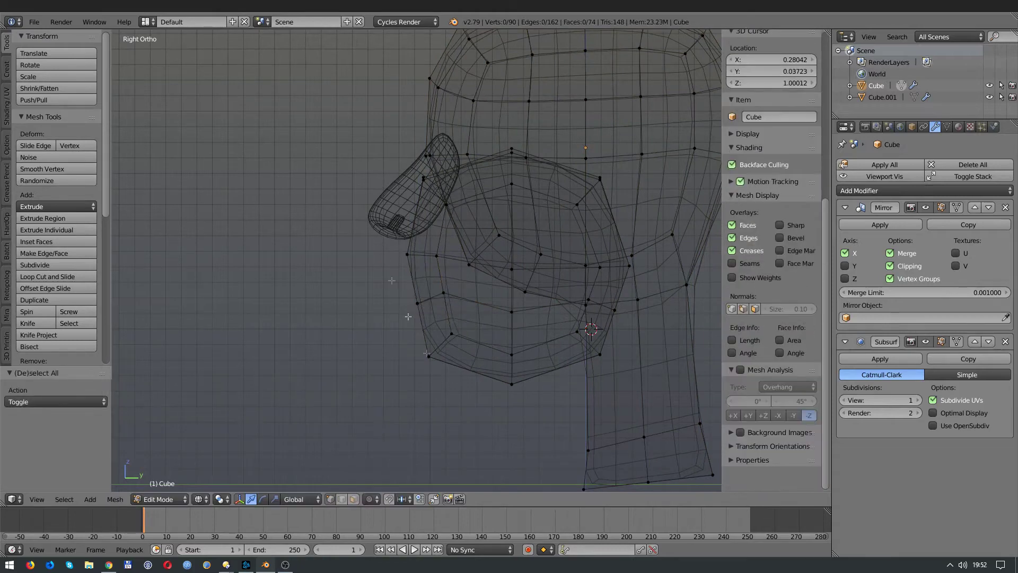
# Reposition three lower-jaw vertices to shape the chin
pyautogui.rightClick(512, 354)
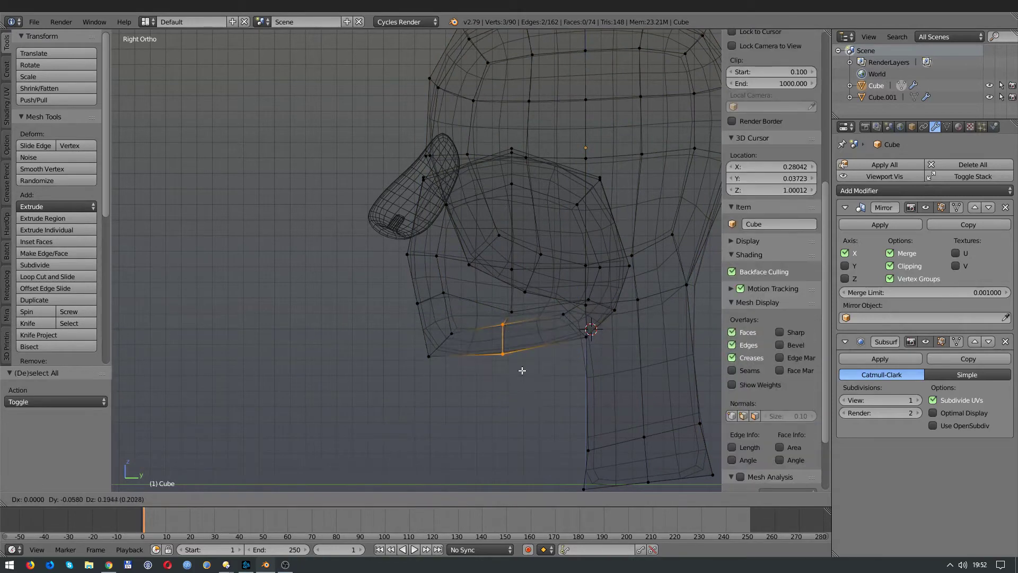
pyautogui.keyDown('shift'); pyautogui.rightClick(451, 333); pyautogui.keyUp('shift')
pyautogui.keyDown('shift'); pyautogui.rightClick(429, 356); pyautogui.keyUp('shift')
pyautogui.press('g')
pyautogui.click(511, 368)
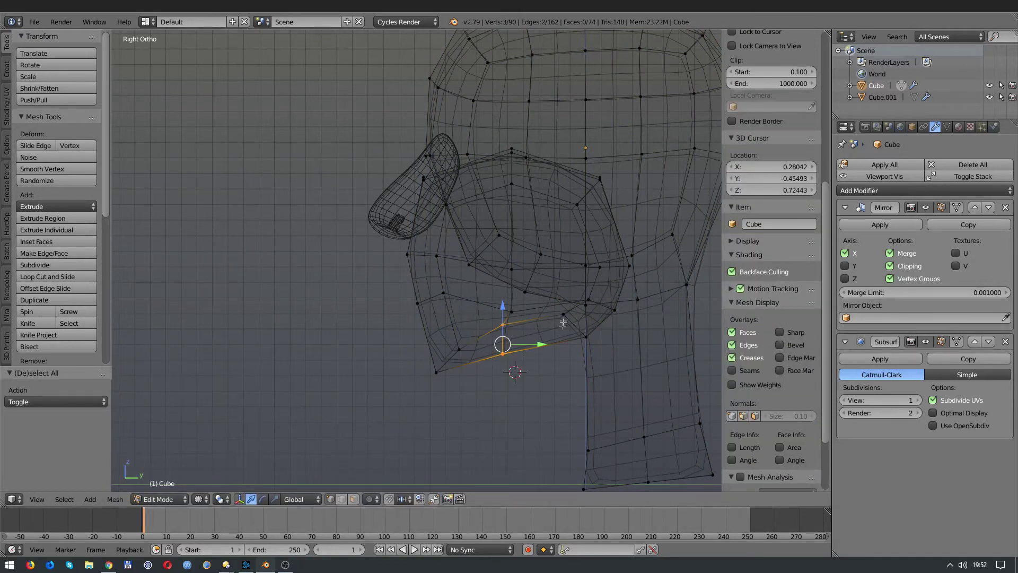
pyautogui.press('z')
# Lower the jaw corner vertex along Z and pull it into place
pyautogui.moveTo(563, 322); pyautogui.dragTo(553, 325, button='middle')
pyautogui.rightClick(583, 317)
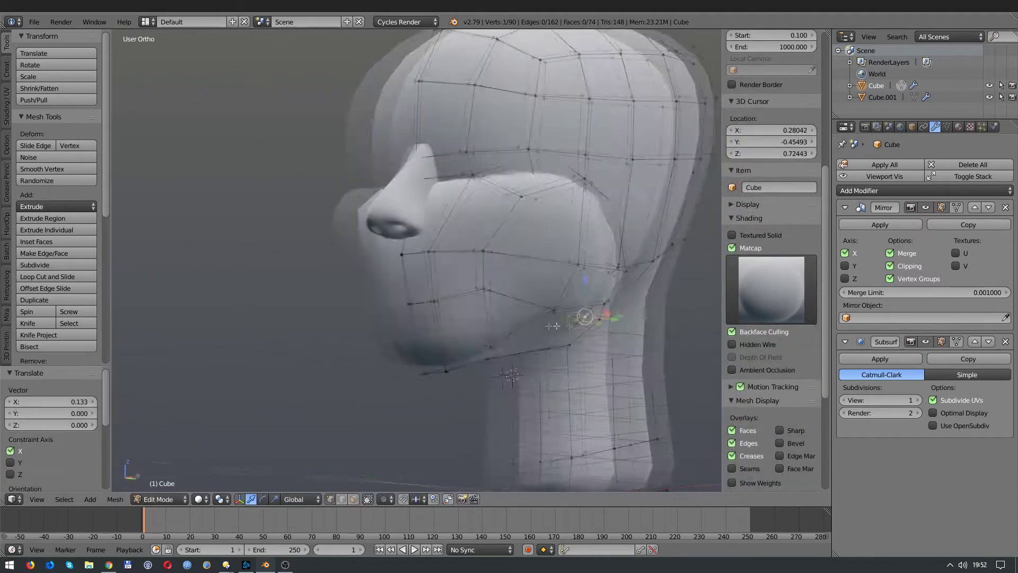
pyautogui.press('g')
pyautogui.press('z')
pyautogui.click(511, 300)
pyautogui.moveTo(511, 300); pyautogui.dragTo(566, 311, button='middle')
pyautogui.click(553, 308)
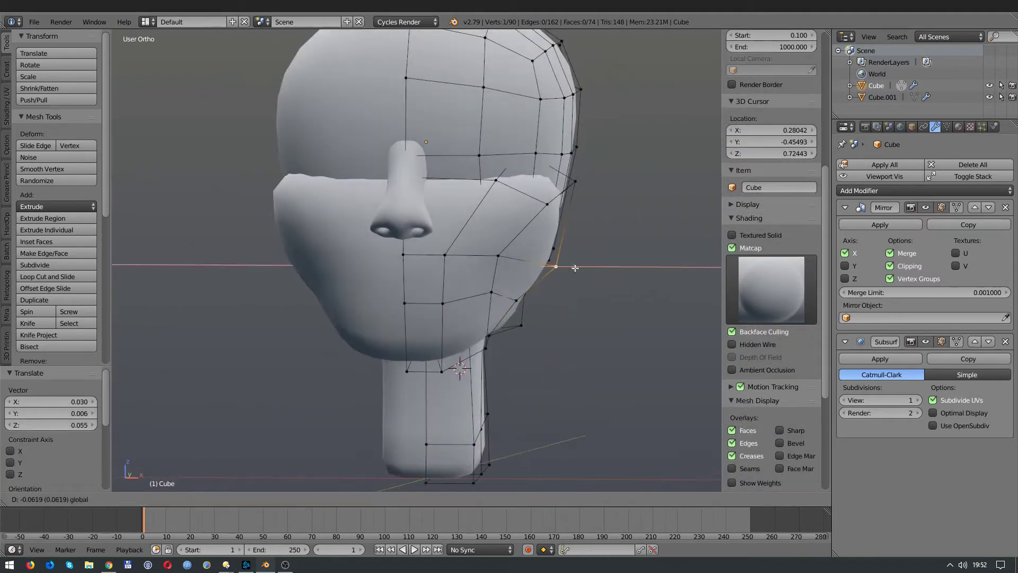
pyautogui.press('g')
pyautogui.moveTo(502, 254)
pyautogui.mouseDown(button='middle')
pyautogui.moveTo(525, 270)
pyautogui.moveTo(486, 310)
pyautogui.moveTo(445, 329)
pyautogui.mouseUp(button='middle')
pyautogui.click(522, 246)
# Check the head in front view and resume editing the mesh
pyautogui.press('Tab')
pyautogui.scroll(-2, 528, 291)
pyautogui.press('KP_1')
pyautogui.press('Tab')
# From top view, border-select the back side vertices of the skull and move them
pyautogui.press('z')
pyautogui.press('z')
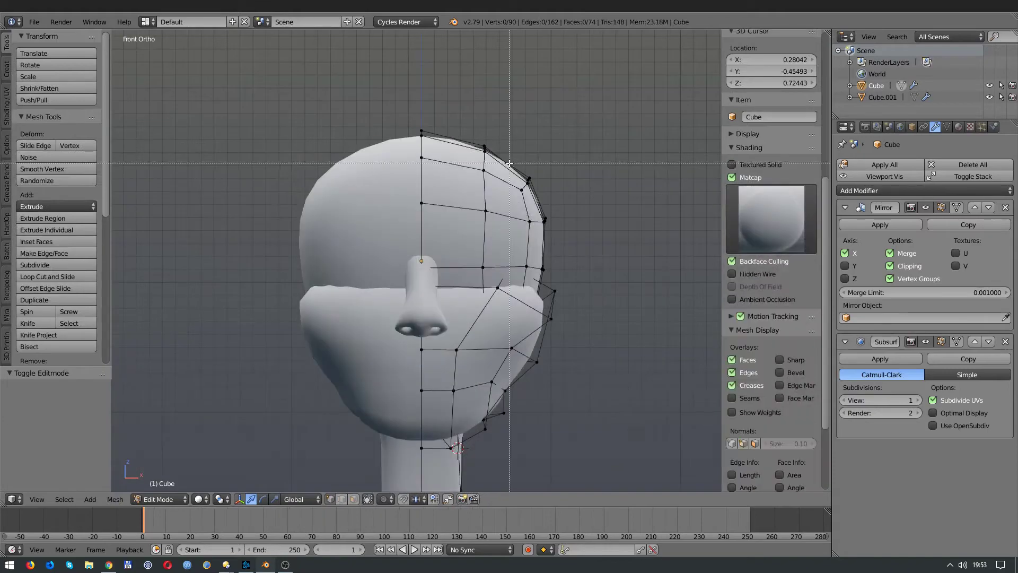
pyautogui.press('z')
pyautogui.press('z')
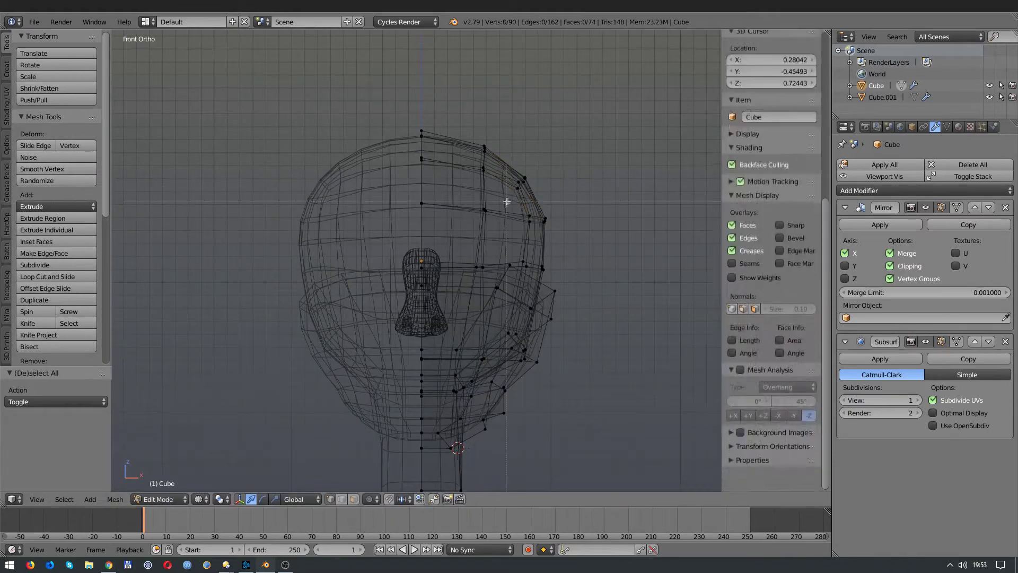
pyautogui.press('z')
pyautogui.press('a')
pyautogui.press('z')
pyautogui.moveTo(456, 209); pyautogui.dragTo(486, 223, button='middle')
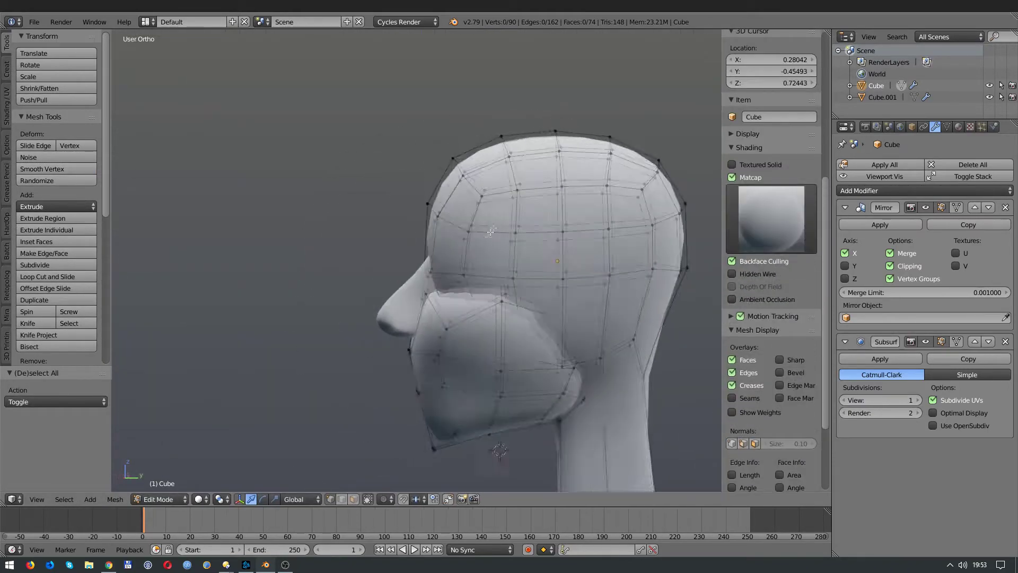
pyautogui.press('KP_7')
pyautogui.press('z')
pyautogui.moveTo(506, 200); pyautogui.dragTo(539, 258)
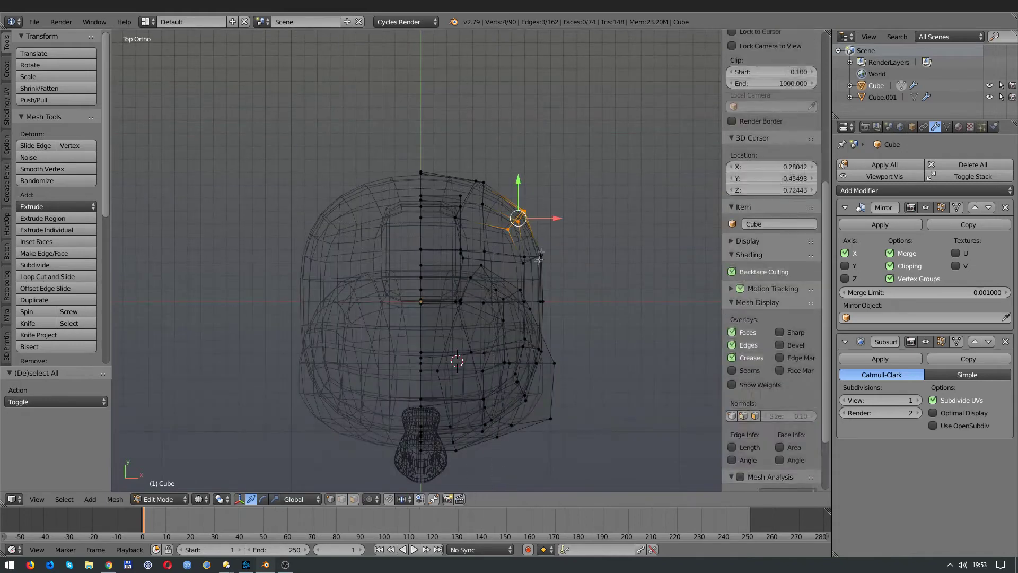
pyautogui.click(511, 266)
pyautogui.press('z')
pyautogui.moveTo(511, 266)
pyautogui.mouseDown(button='middle')
pyautogui.moveTo(427, 269)
pyautogui.moveTo(440, 271)
pyautogui.mouseUp(button='middle')
# Raise the upper neck vertices into place
pyautogui.press('Tab')
pyautogui.press('Tab')
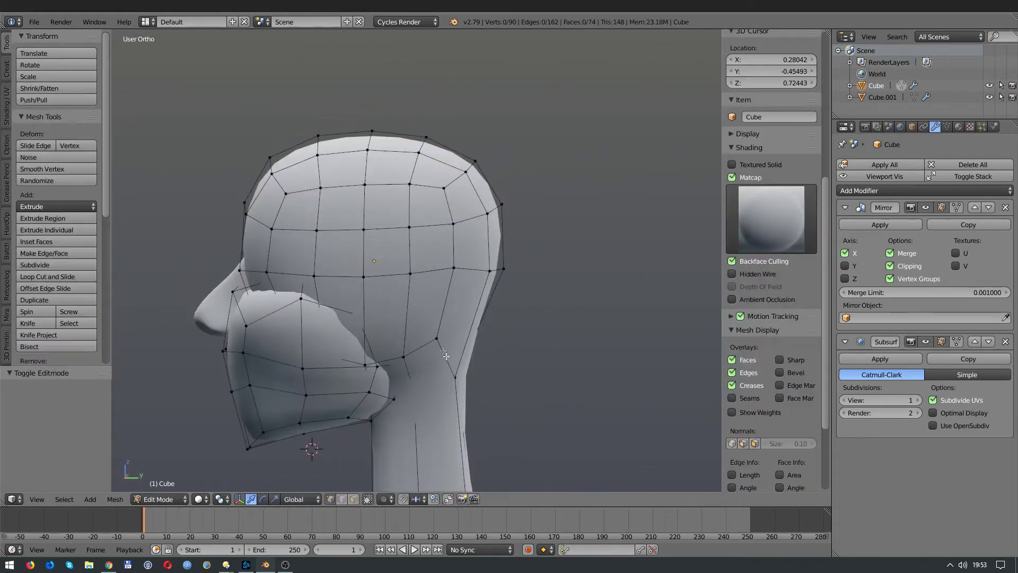
pyautogui.press('z')
pyautogui.keyDown('shift'); pyautogui.rightClick(442, 377); pyautogui.keyUp('shift')
pyautogui.moveTo(442, 377)
pyautogui.mouseDown(button='middle')
pyautogui.moveTo(460, 347)
pyautogui.moveTo(448, 365)
pyautogui.mouseUp(button='middle')
pyautogui.click(461, 314)
pyautogui.press('z')
# Cut a horizontal edge loop across the face at cheek level, redoing a misplaced cut
pyautogui.hotkey('ctrl', 'r')
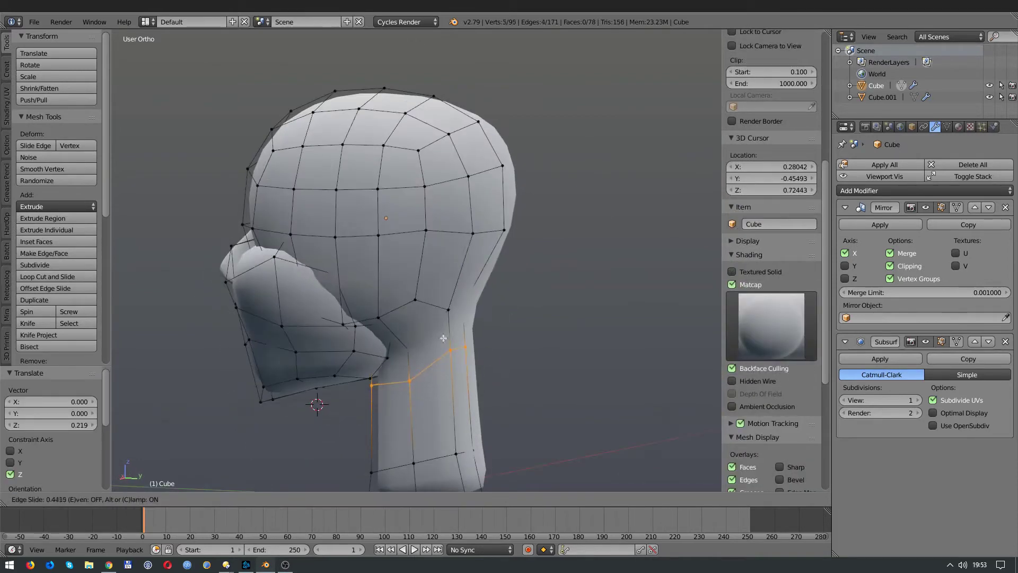
pyautogui.click(450, 297)
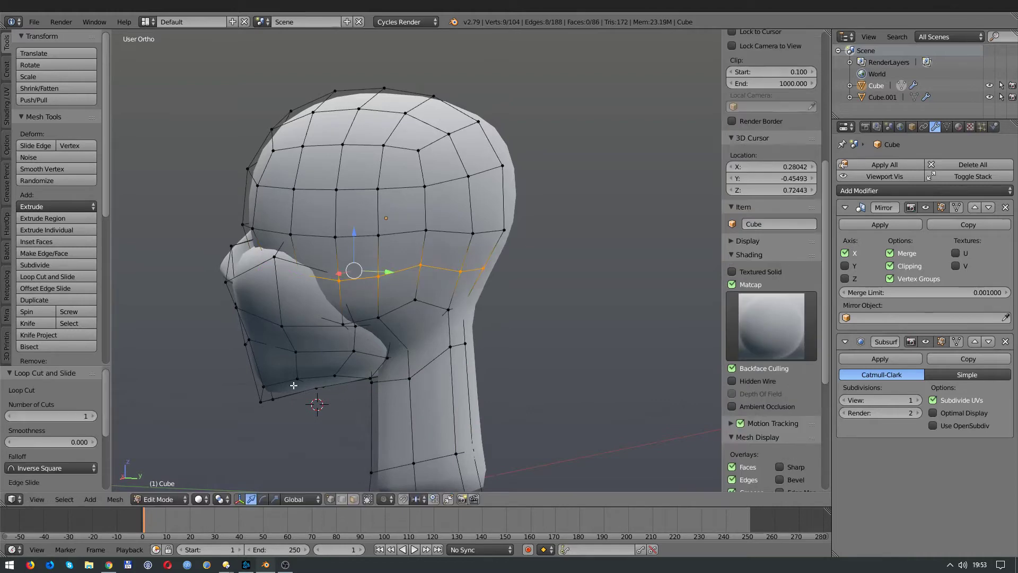
pyautogui.hotkey('ctrl', 'z')
pyautogui.hotkey('ctrl', 'r')
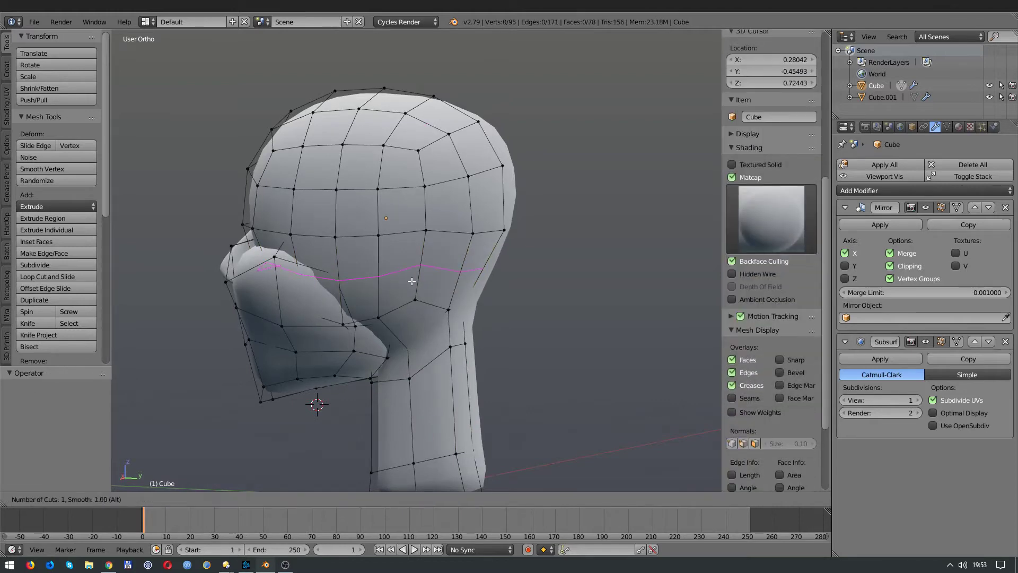
pyautogui.click(411, 281)
pyautogui.press('z')
pyautogui.moveTo(411, 281); pyautogui.dragTo(477, 275, button='middle')
pyautogui.press('z')
pyautogui.press('a')
pyautogui.rightClick(505, 279)
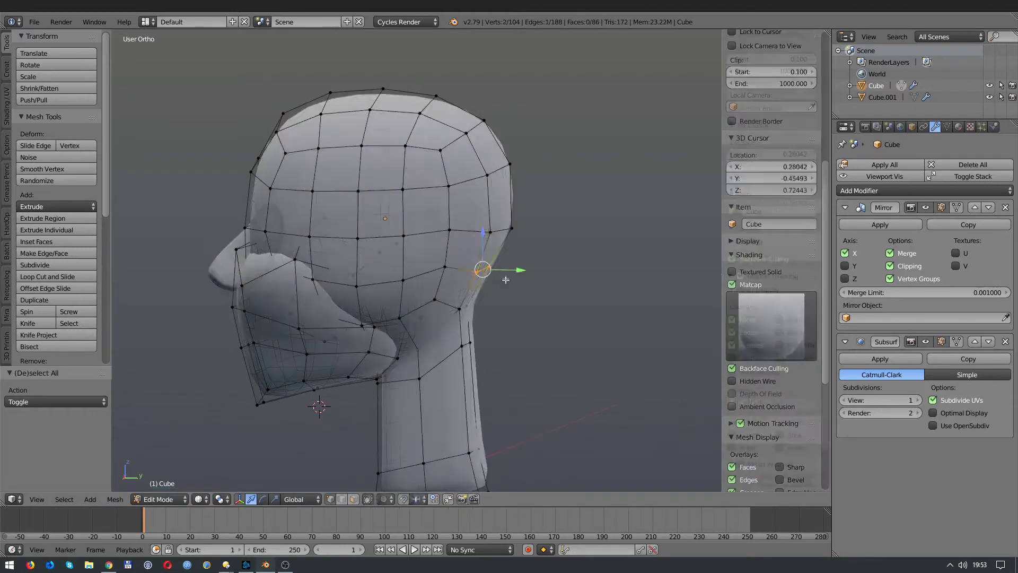
# Toggle out of edit mode and orbit to inspect the smoothed head
pyautogui.press('Tab')
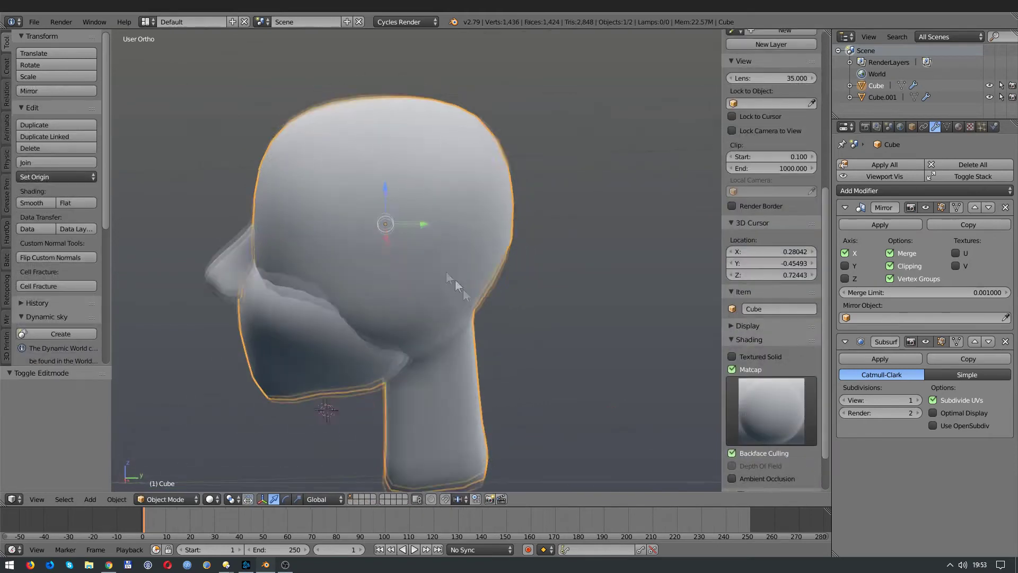
pyautogui.moveTo(455, 285); pyautogui.dragTo(354, 263, button='middle')
pyautogui.press('Tab')
pyautogui.press('Tab')
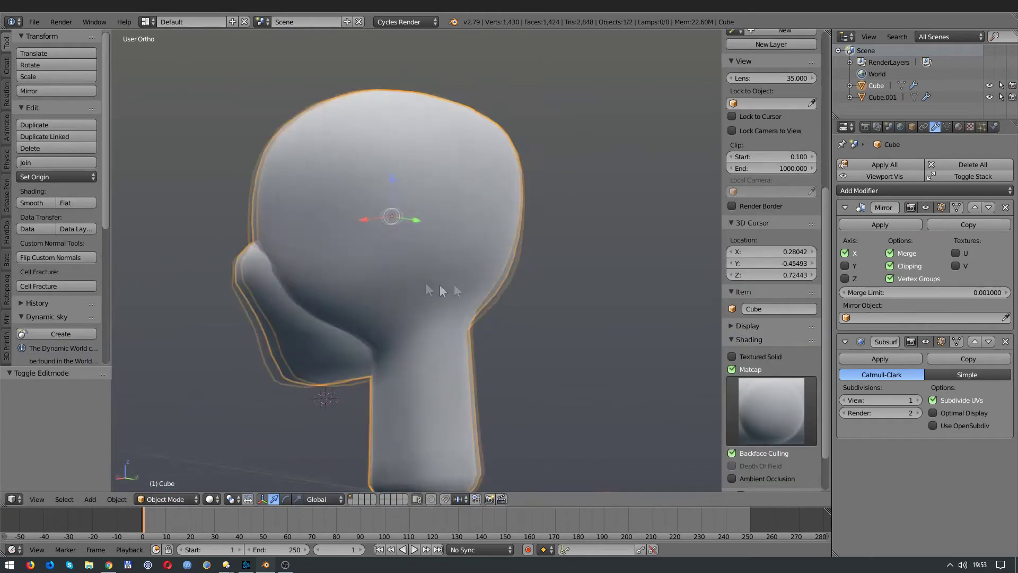
pyautogui.moveTo(443, 291)
pyautogui.mouseDown(button='middle')
pyautogui.moveTo(657, 264)
pyautogui.moveTo(498, 294)
pyautogui.moveTo(429, 281)
pyautogui.moveTo(330, 339)
pyautogui.mouseUp(button='middle')
pyautogui.press('Tab')
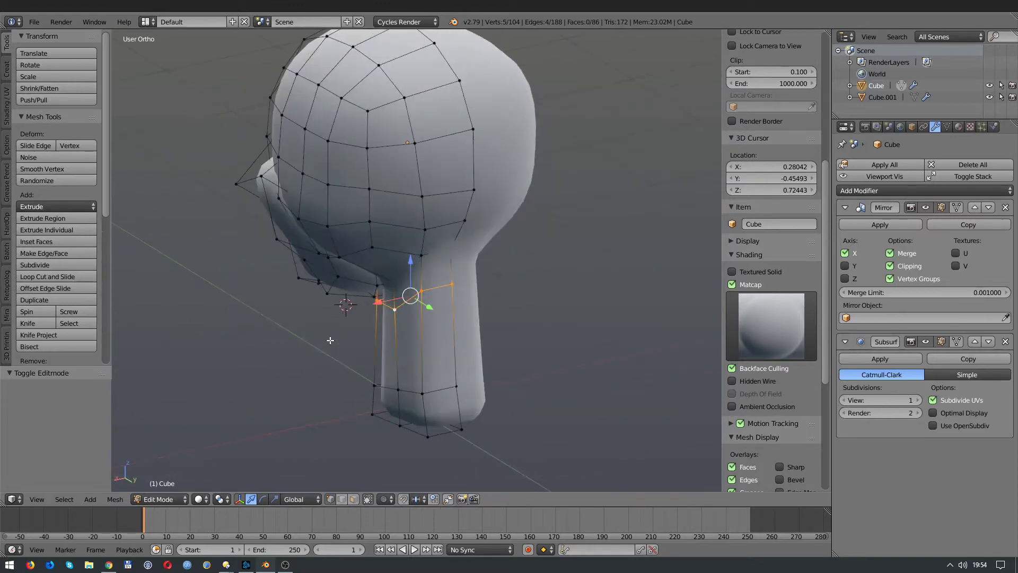
# Cancel the To Sphere rounding, select the neck's bottom loop, and undo its reshape
pyautogui.press('Escape')
pyautogui.moveTo(548, 324); pyautogui.dragTo(424, 371, button='middle')
pyautogui.press('a')
pyautogui.keyDown('alt'); pyautogui.rightClick(408, 390); pyautogui.keyUp('alt')
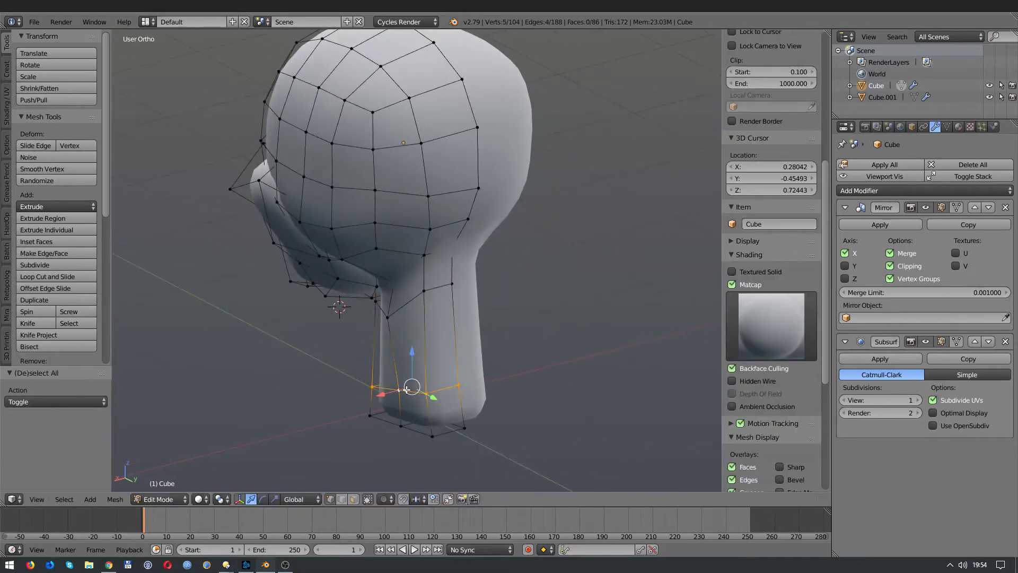
pyautogui.hotkey('ctrl', 'z')
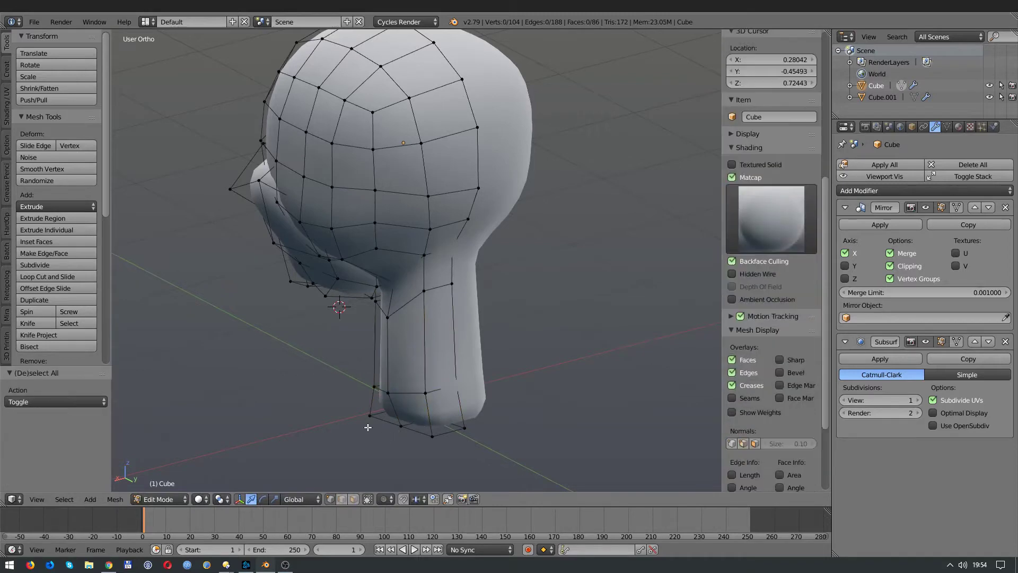
pyautogui.press('z')
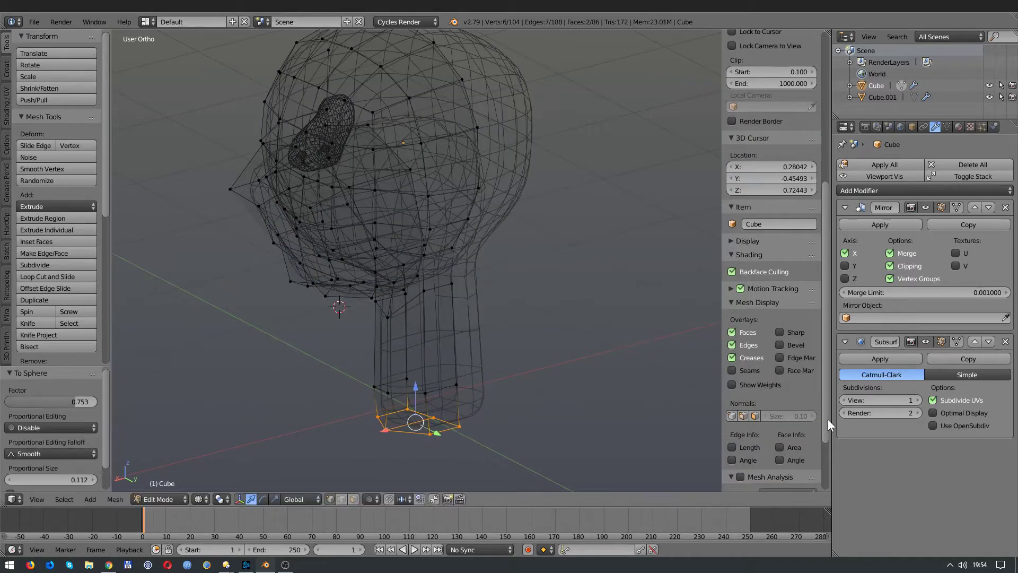
pyautogui.moveTo(530, 318)
pyautogui.mouseDown(button='middle')
pyautogui.moveTo(424, 319)
pyautogui.moveTo(460, 337)
pyautogui.moveTo(601, 339)
pyautogui.moveTo(384, 339)
pyautogui.moveTo(444, 346)
pyautogui.moveTo(473, 369)
pyautogui.mouseUp(button='middle')
# Leave edit mode and view the smoothed head and neck from the front
pyautogui.press('Tab')
pyautogui.press('z')
pyautogui.scroll(-2, 460, 337)
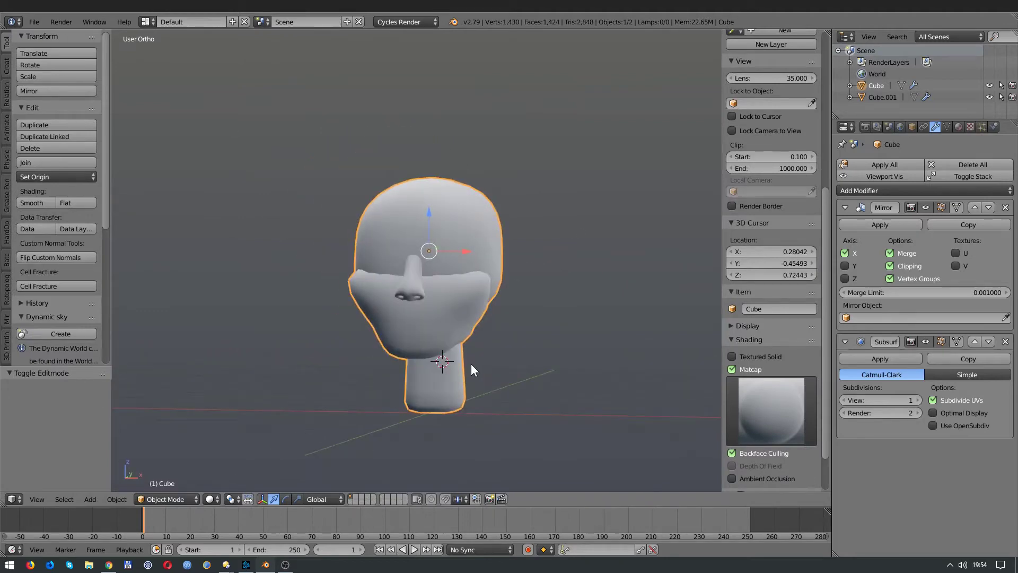
pyautogui.press('KP_1')
# Extrude the bottom neck loop and pull the new loop down below the neck
pyautogui.press('Tab')
pyautogui.press('z')
pyautogui.scroll(2, 436, 381)
pyautogui.keyDown('alt'); pyautogui.click(437, 381); pyautogui.keyUp('alt')
pyautogui.press('e')
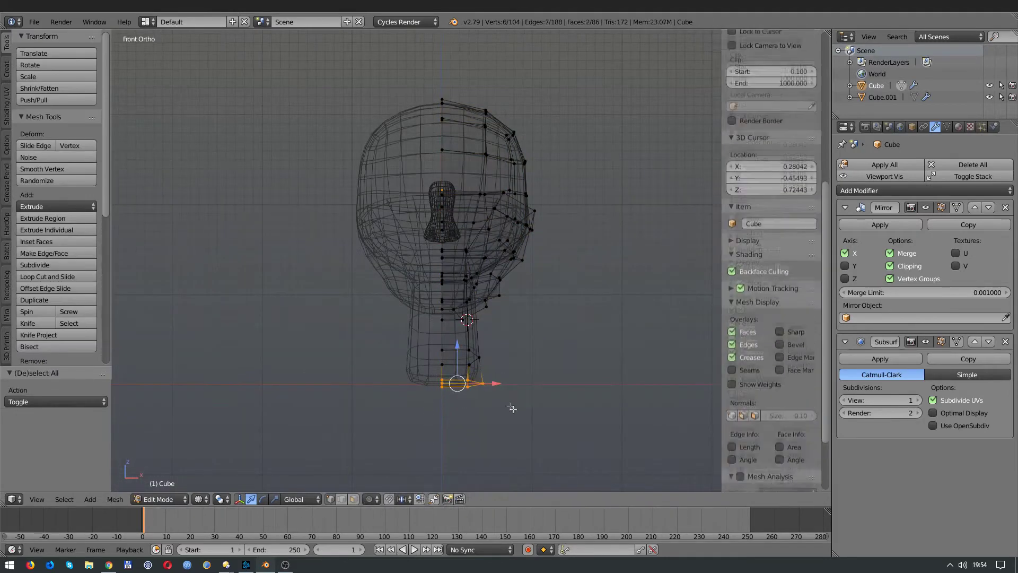
pyautogui.click(511, 409)
pyautogui.keyDown('shift'); pyautogui.moveTo(511, 408); pyautogui.dragTo(508, 367, button='middle'); pyautogui.keyUp('shift')
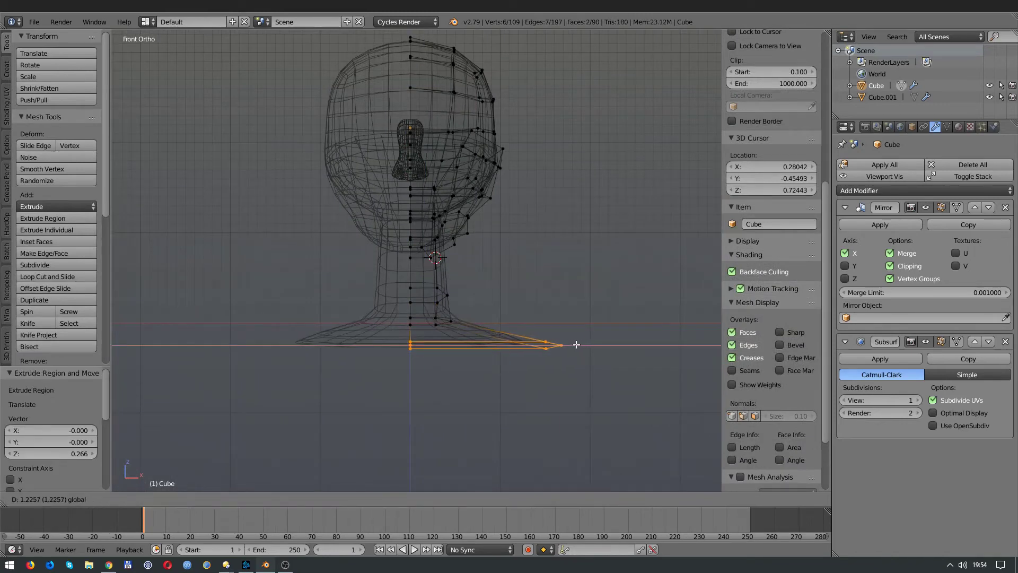
pyautogui.click(518, 455)
# Lower and widen the bottom torso loop, then add an edge loop at mid-torso
pyautogui.scroll(-1, 518, 455)
pyautogui.press('g')
pyautogui.press('z')
pyautogui.click(477, 425)
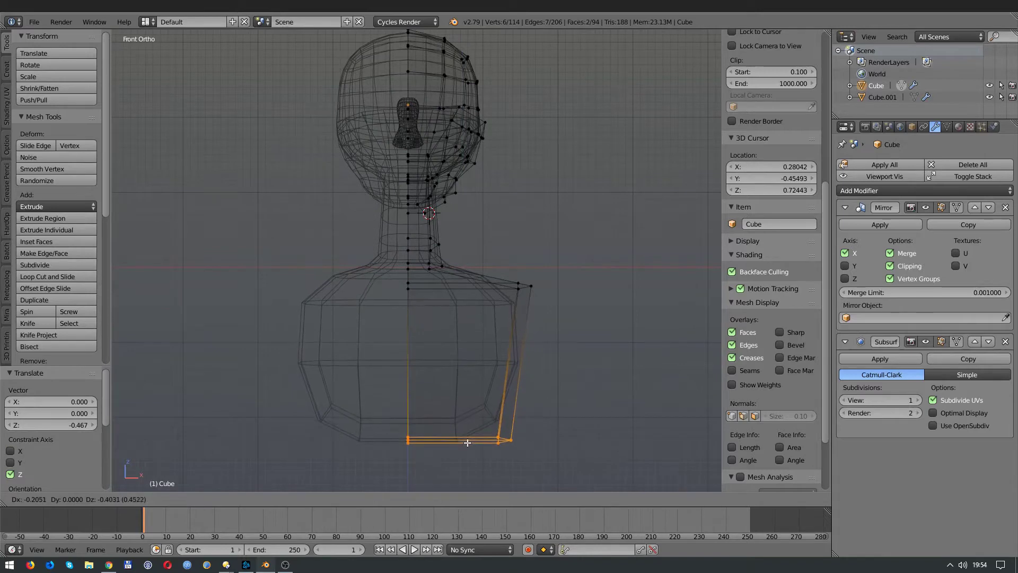
pyautogui.click(467, 442)
pyautogui.press('z')
pyautogui.press('z')
pyautogui.hotkey('ctrl', 'r')
pyautogui.click(507, 346)
pyautogui.press('z')
# Push a vertical strip of torso faces back 0.440 along Y and smooth its vertices
pyautogui.moveTo(391, 407); pyautogui.dragTo(361, 477, button='middle')
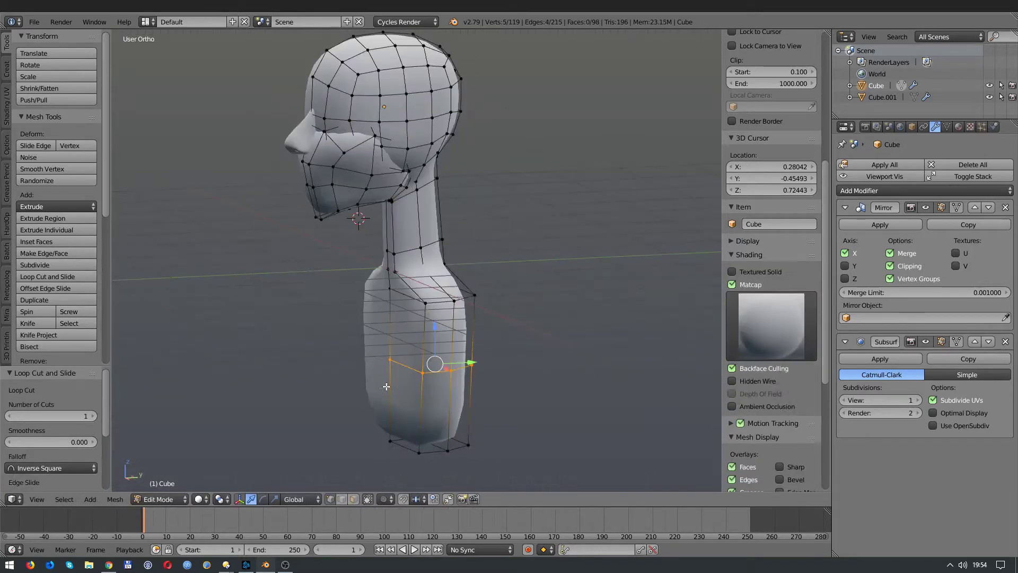
pyautogui.press('a')
pyautogui.keyDown('alt'); pyautogui.rightClick(419, 340); pyautogui.keyUp('alt')
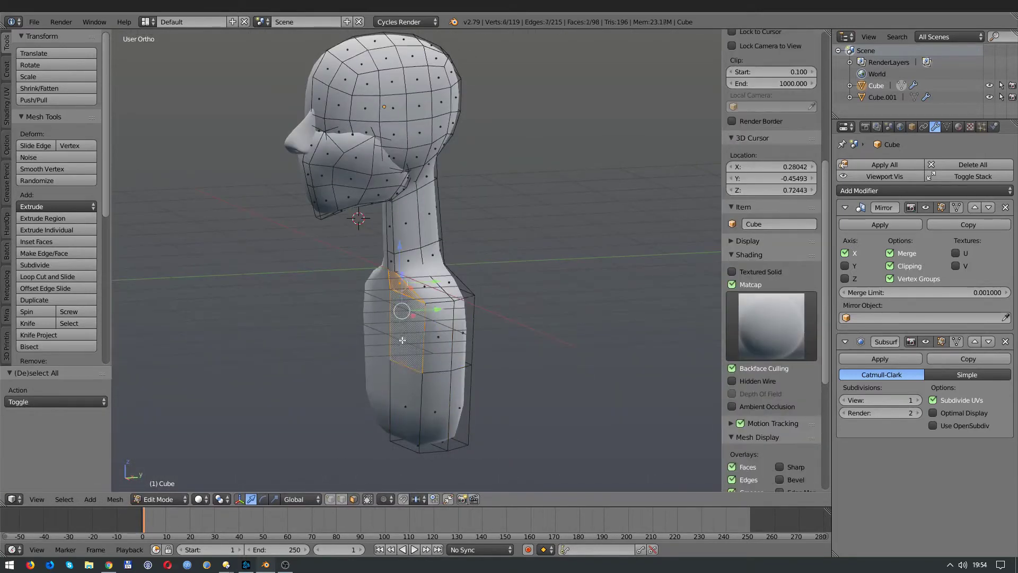
pyautogui.press('g')
pyautogui.press('y')
pyautogui.click(397, 344)
pyautogui.press('KP_3')
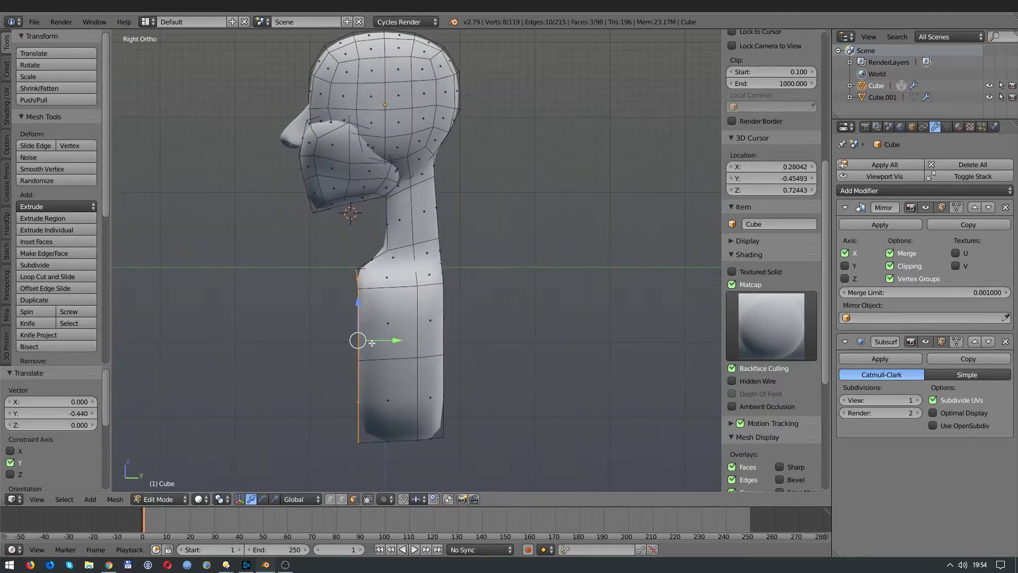
pyautogui.moveTo(308, 353)
pyautogui.mouseDown(button='middle')
pyautogui.moveTo(275, 339)
pyautogui.moveTo(355, 308)
pyautogui.moveTo(502, 321)
pyautogui.mouseUp(button='middle')
pyautogui.click(42, 169)
# Cut another edge loop into the torso and move two lower-right torso faces
pyautogui.press('a')
pyautogui.press('KP_1')
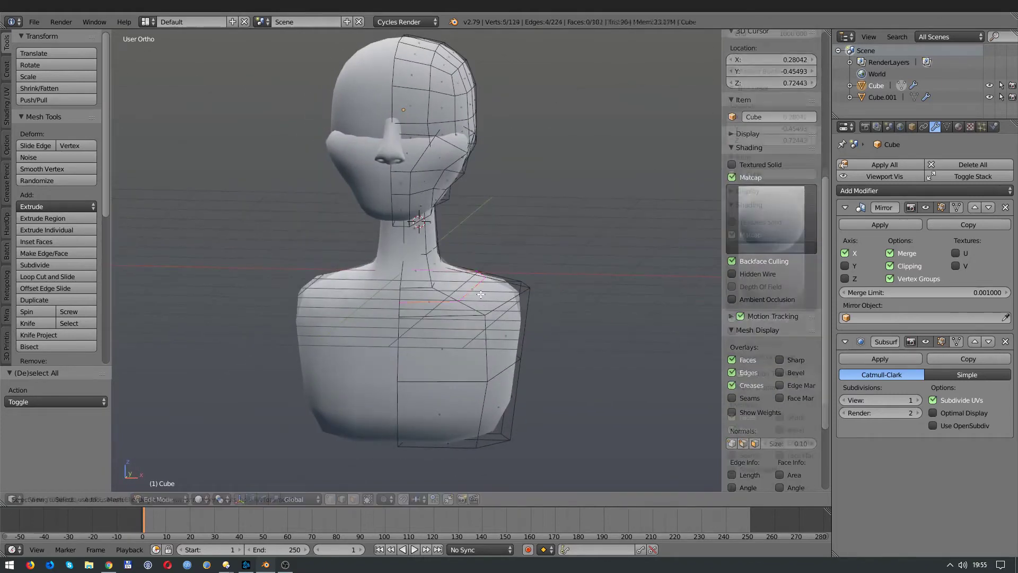
pyautogui.hotkey('ctrl', 'r')
pyautogui.click(486, 250)
pyautogui.scroll(2, 494, 295)
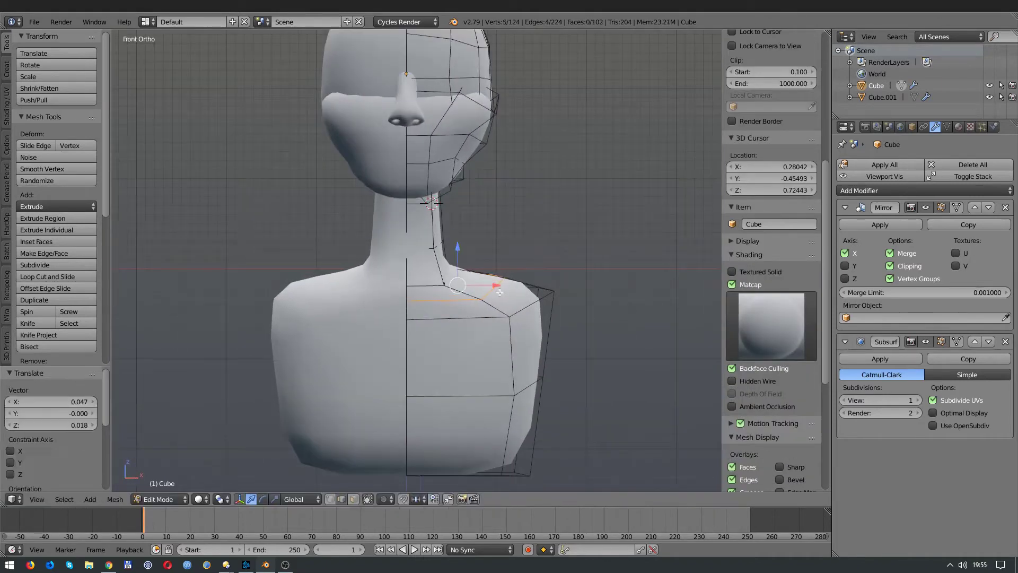
pyautogui.press('z')
pyautogui.press('g')
pyautogui.rightClick(523, 428)
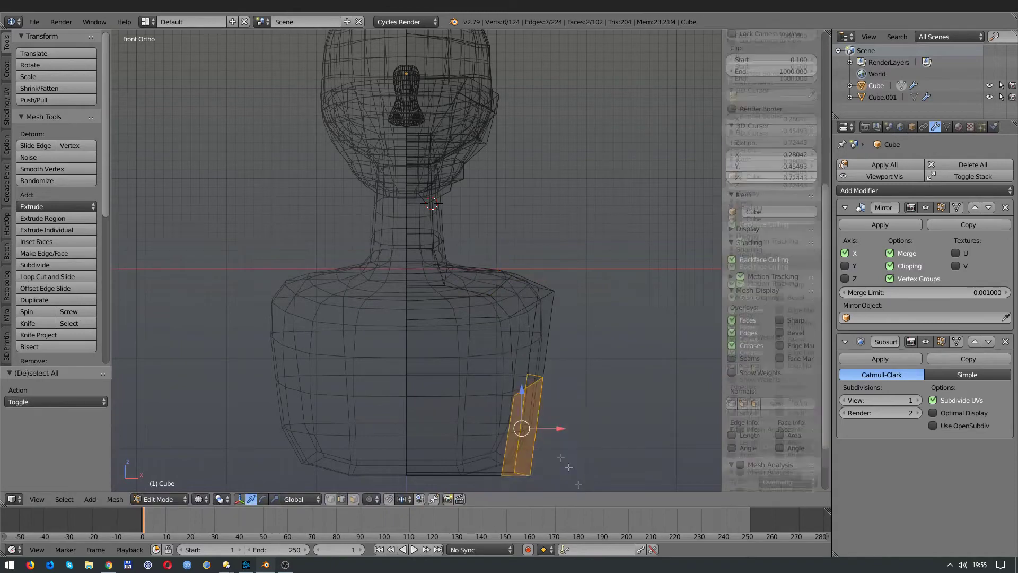
pyautogui.click(384, 440)
# Leave Edit Mode and return to a front view of the bust
pyautogui.press('z')
pyautogui.press('Tab')
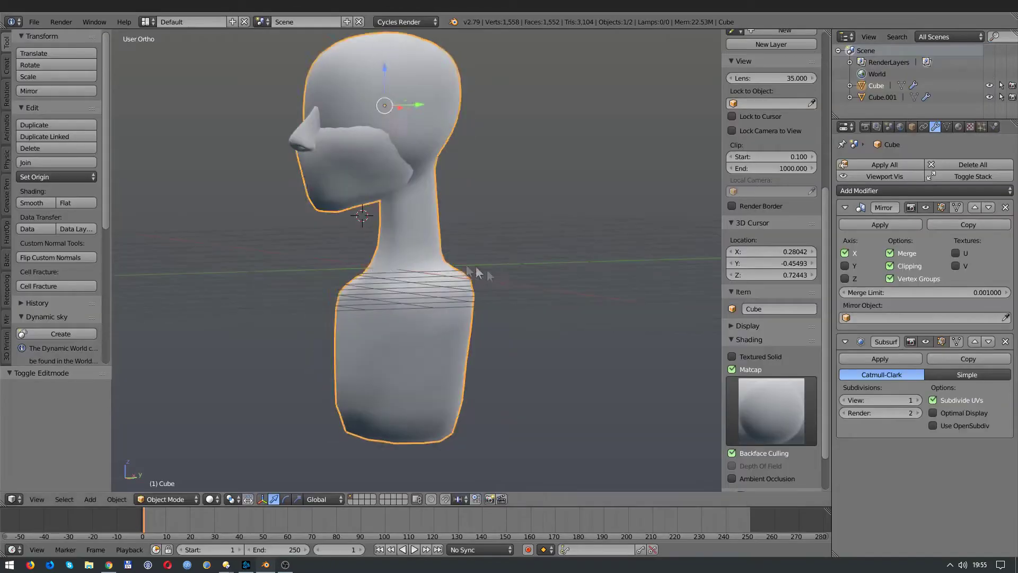
pyautogui.moveTo(476, 272); pyautogui.dragTo(404, 259, button='middle')
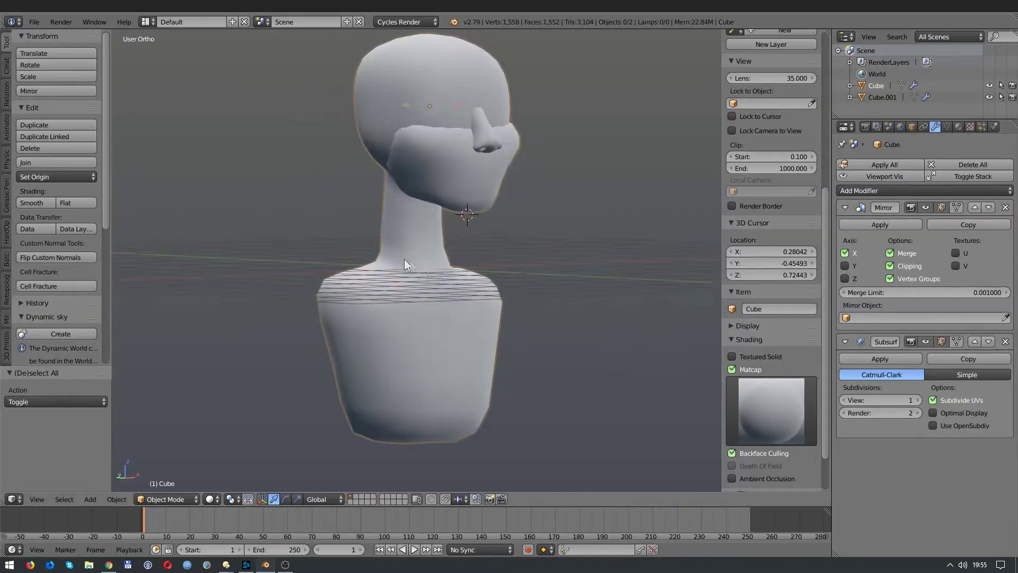
pyautogui.press('KP_1')
pyautogui.scroll(3, 450, 269)
# Select the connected torso with L and raise it 0.39 along Z
pyautogui.press('Tab')
pyautogui.press('z')
pyautogui.scroll(-3, 389, 250)
pyautogui.press('z')
pyautogui.press('a')
pyautogui.press('l')
pyautogui.press('g')
pyautogui.press('z')
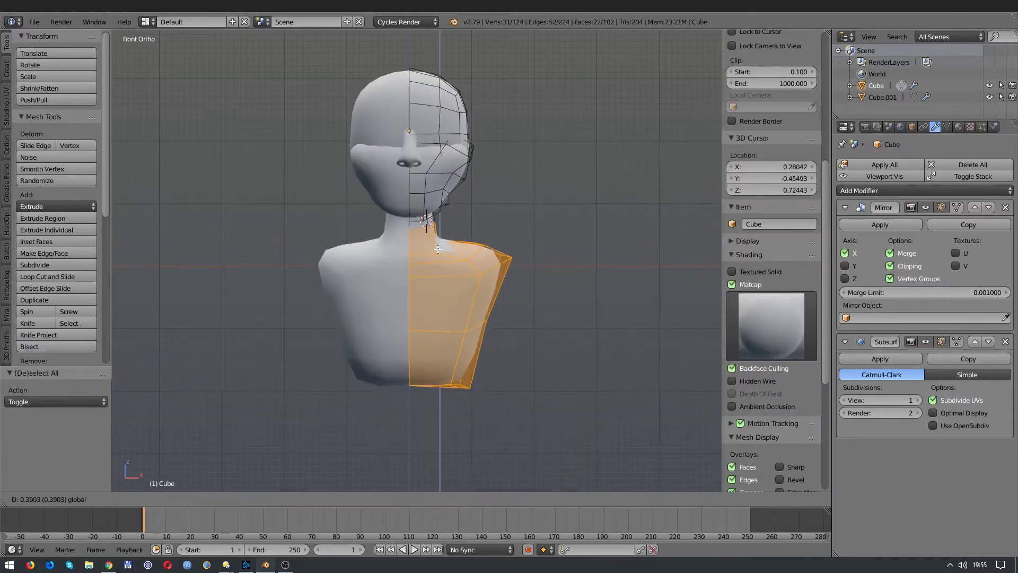
pyautogui.click(435, 247)
# Smooth the vertices of an edge at the back of the neck
pyautogui.press('KP_3')
pyautogui.press('a')
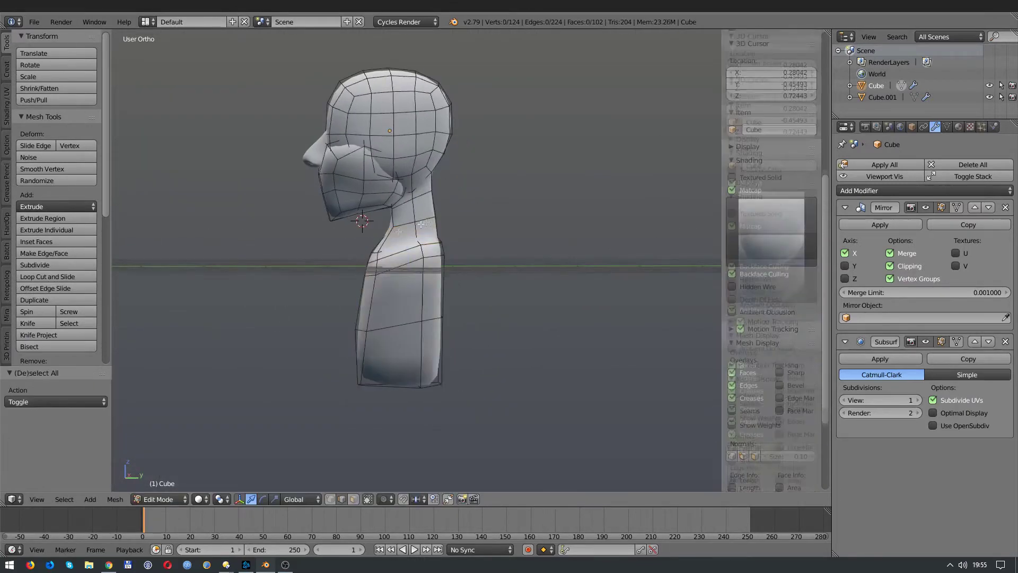
pyautogui.moveTo(223, 222); pyautogui.dragTo(165, 214, button='middle')
pyautogui.scroll(2, 166, 214)
pyautogui.press('a')
pyautogui.rightClick(378, 203)
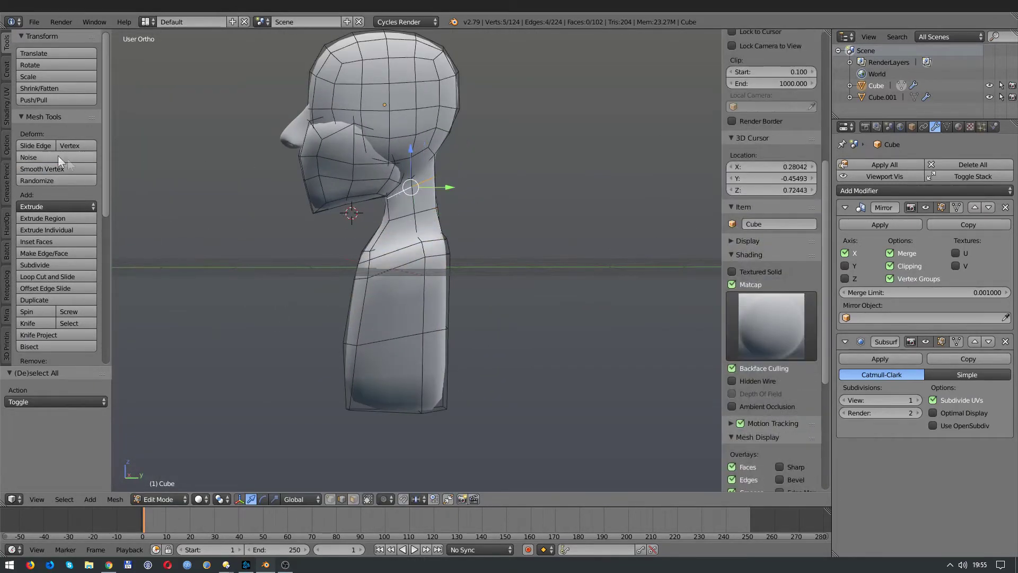
pyautogui.click(59, 168)
pyautogui.scroll(-5, 771, 260)
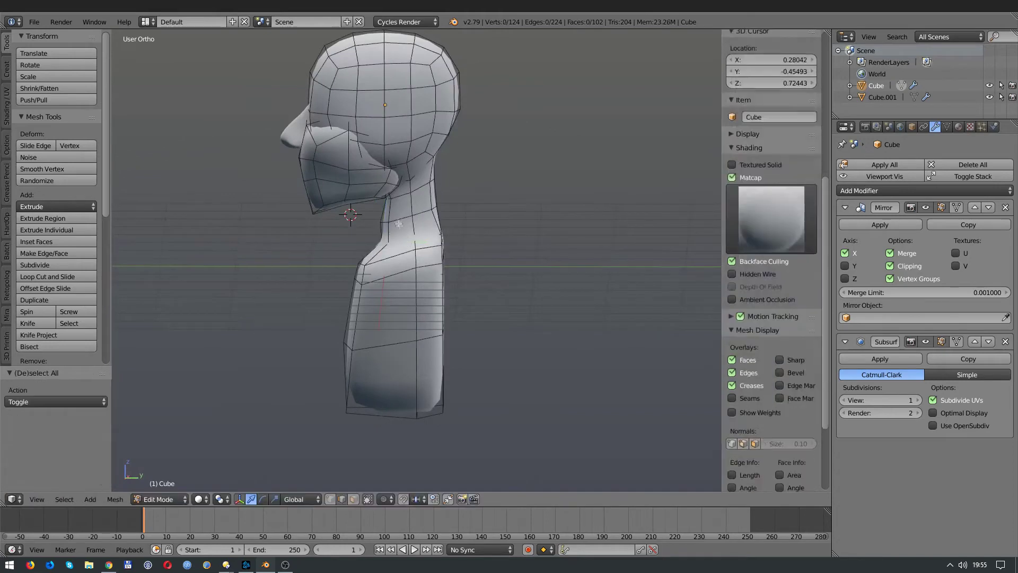
# Tilt the torso's back edge by 3.78° and return to Object Mode
pyautogui.moveTo(399, 224); pyautogui.dragTo(440, 234, button='middle')
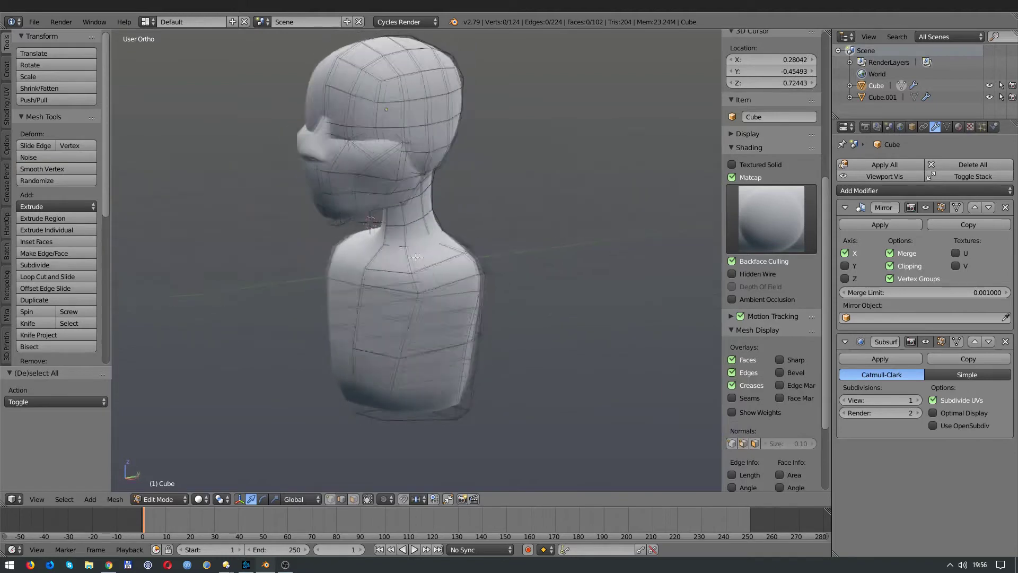
pyautogui.moveTo(342, 248); pyautogui.dragTo(320, 264, button='middle')
pyautogui.press('s')
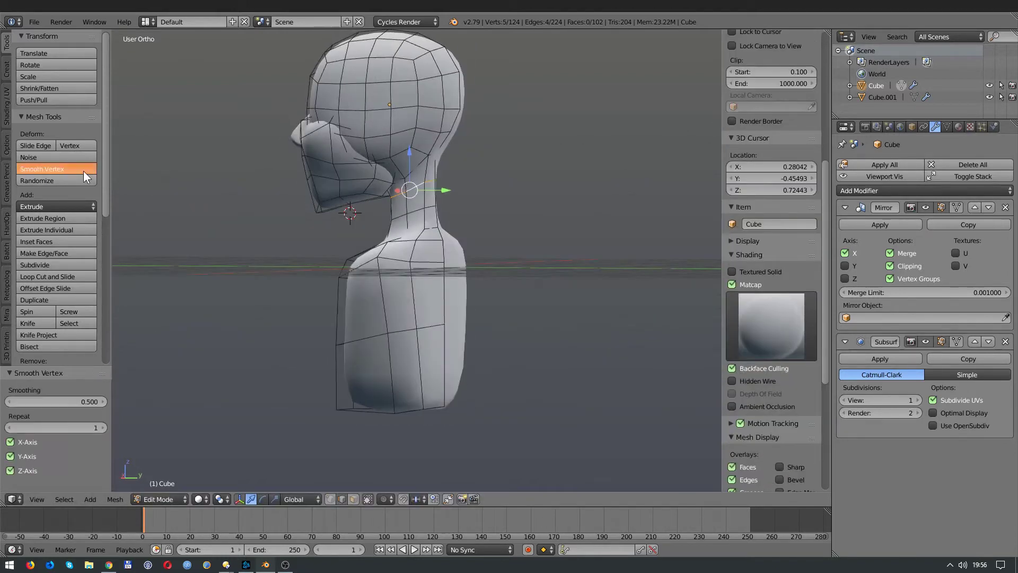
pyautogui.press('a')
pyautogui.moveTo(436, 227)
pyautogui.mouseDown(button='middle')
pyautogui.moveTo(326, 235)
pyautogui.moveTo(565, 238)
pyautogui.moveTo(412, 243)
pyautogui.mouseUp(button='middle')
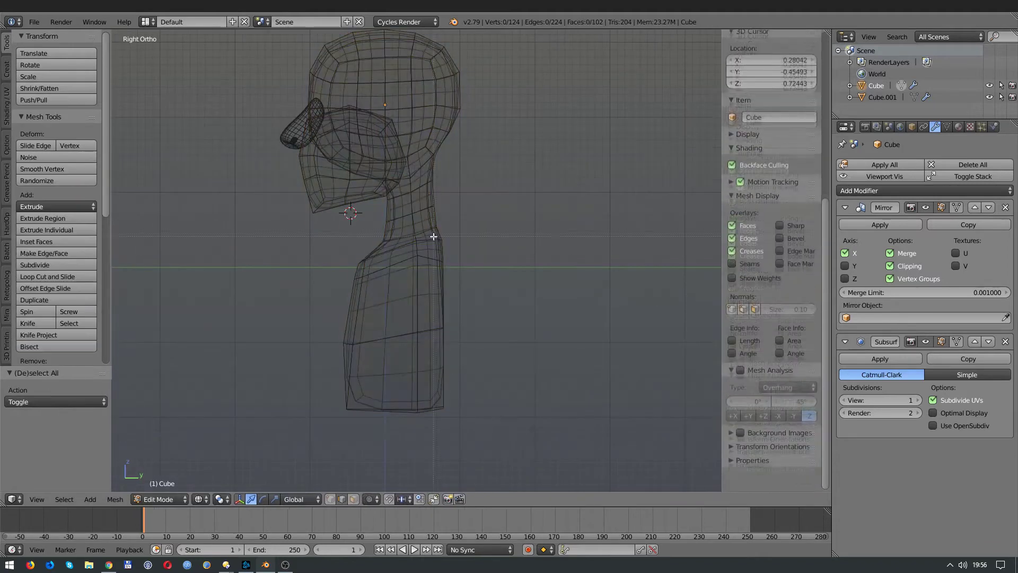
pyautogui.click(374, 366)
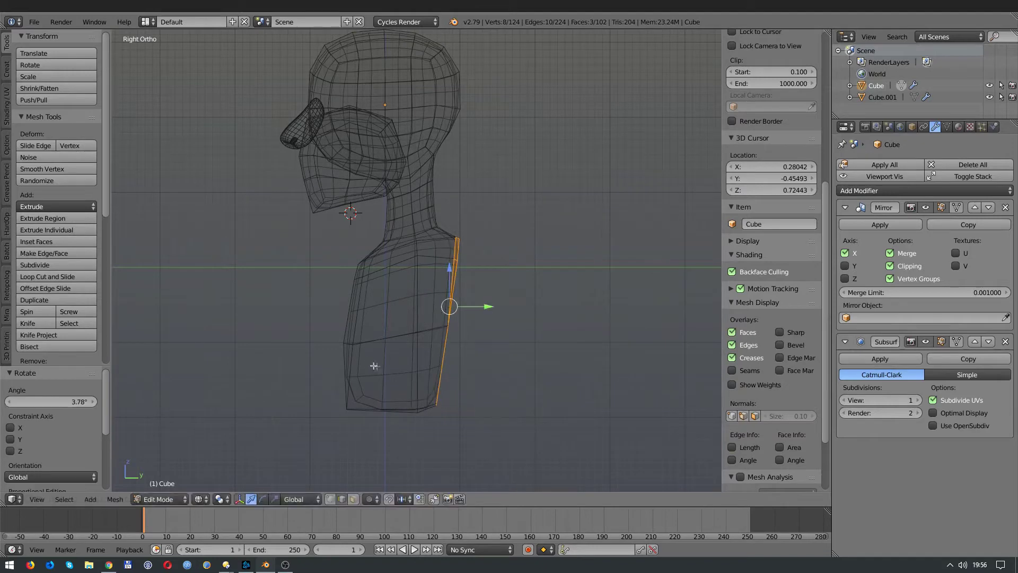
pyautogui.click(400, 367)
pyautogui.press('z')
pyautogui.moveTo(400, 367)
pyautogui.mouseDown(button='middle')
pyautogui.moveTo(425, 296)
pyautogui.moveTo(270, 278)
pyautogui.moveTo(599, 276)
pyautogui.moveTo(430, 271)
pyautogui.moveTo(443, 212)
pyautogui.mouseUp(button='middle')
pyautogui.press('a')
pyautogui.press('Tab')
# Place the 3D cursor beside the head and add a UV sphere there
pyautogui.press('KP_1')
pyautogui.scroll(3, 443, 195)
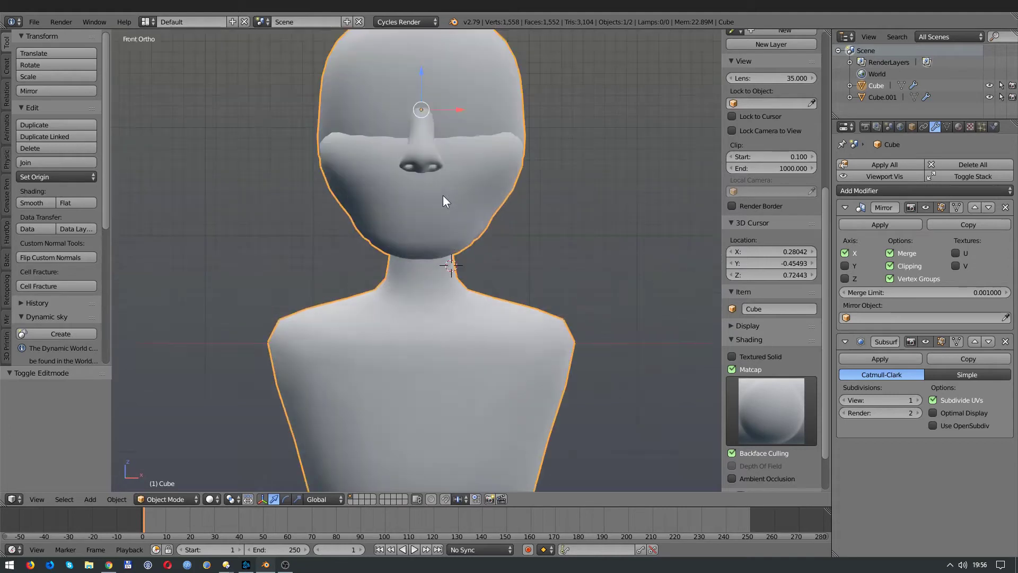
pyautogui.scroll(1, 425, 237)
pyautogui.press('a')
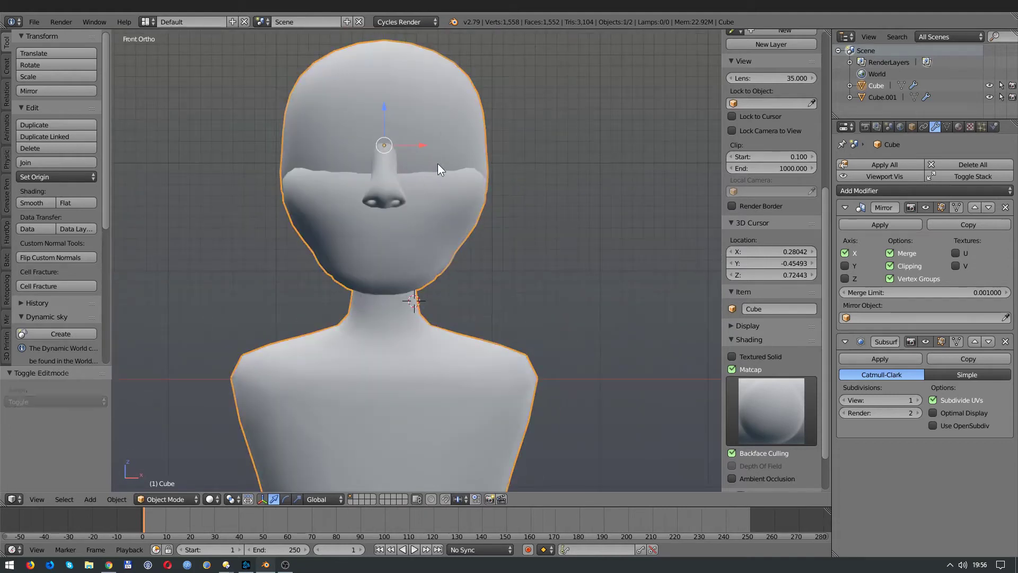
pyautogui.scroll(-3, 444, 173)
pyautogui.click(519, 231)
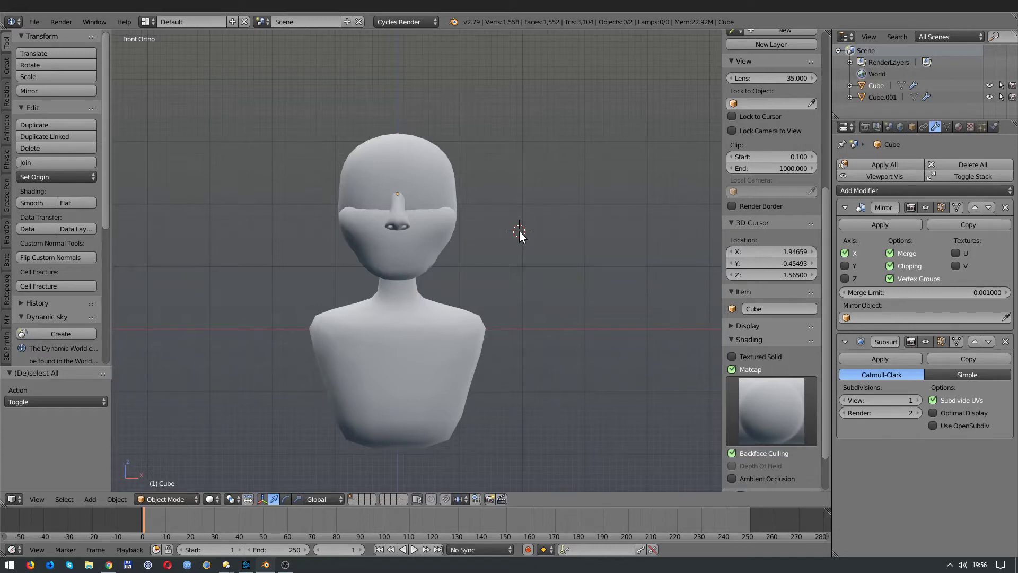
pyautogui.press('space')
pyautogui.write('sph')
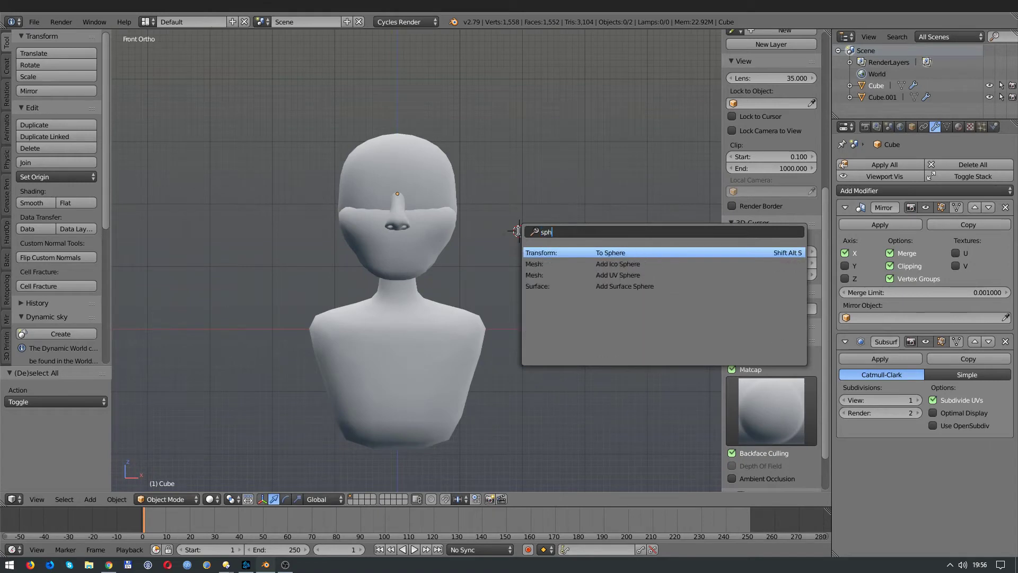
pyautogui.click(584, 273)
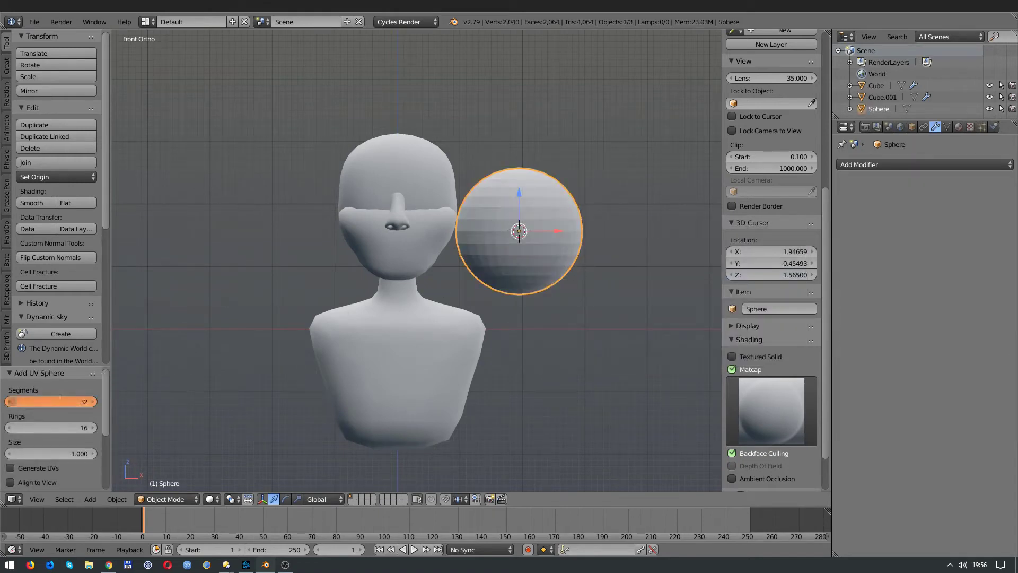
# Delete the lower half of the sphere's vertices to leave a hemisphere
pyautogui.press('Tab')
pyautogui.press('z')
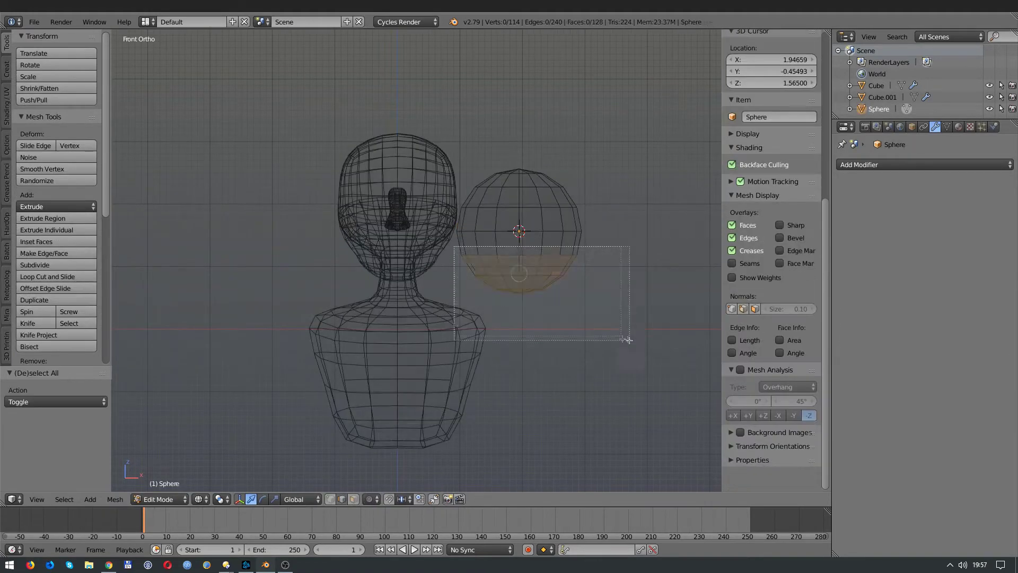
pyautogui.moveTo(627, 345); pyautogui.dragTo(456, 246)
pyautogui.press('x')
pyautogui.click(480, 254)
pyautogui.press('z')
pyautogui.press('Tab')
# Rotate the hemisphere 53.5° and give it a Solidify modifier for thickness
pyautogui.moveTo(498, 256); pyautogui.dragTo(409, 273, button='middle')
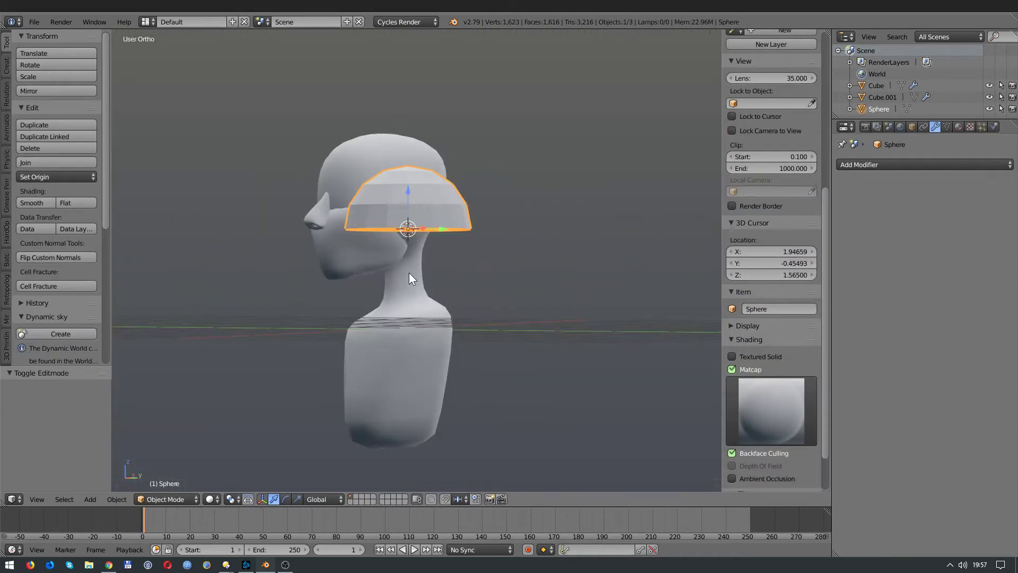
pyautogui.click(29, 201)
pyautogui.press('r')
pyautogui.click(259, 180)
pyautogui.press('KP_1')
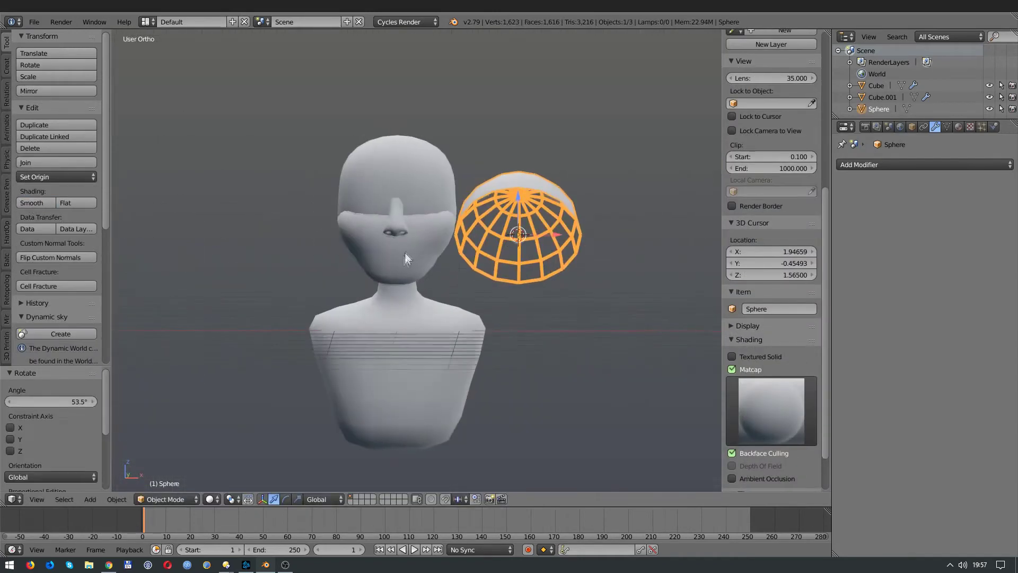
pyautogui.click(855, 163)
pyautogui.click(776, 344)
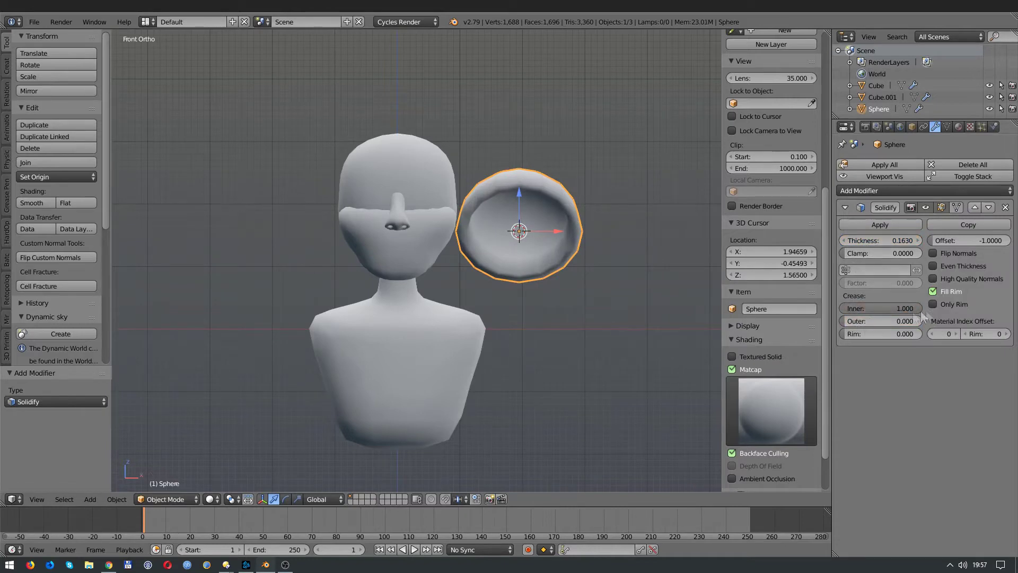
# Shade the eyelid shell smooth and move it against the head at the eye
pyautogui.scroll(3, 522, 263)
pyautogui.click(77, 203)
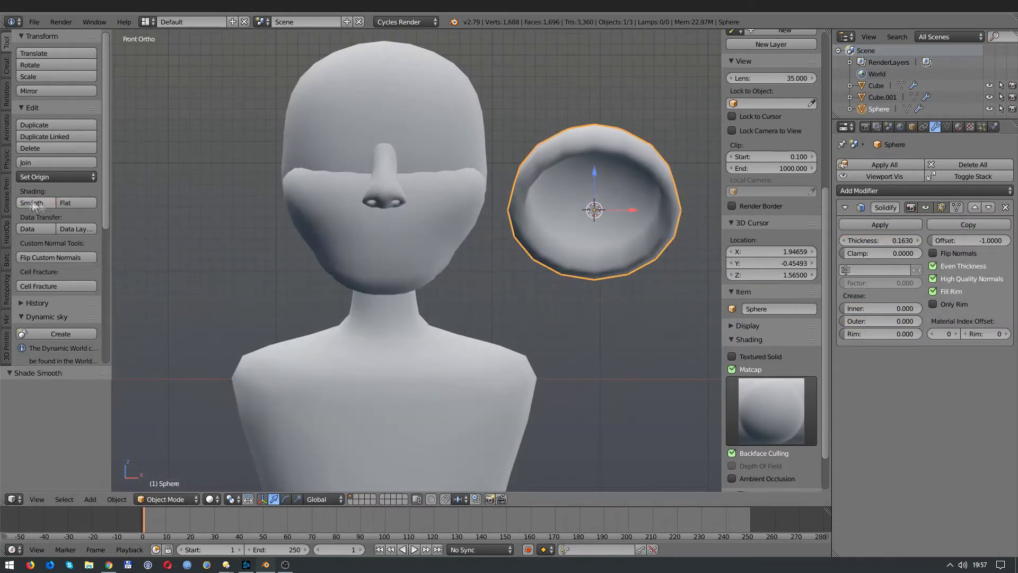
pyautogui.press('g')
pyautogui.click(348, 208)
pyautogui.press('KP_3')
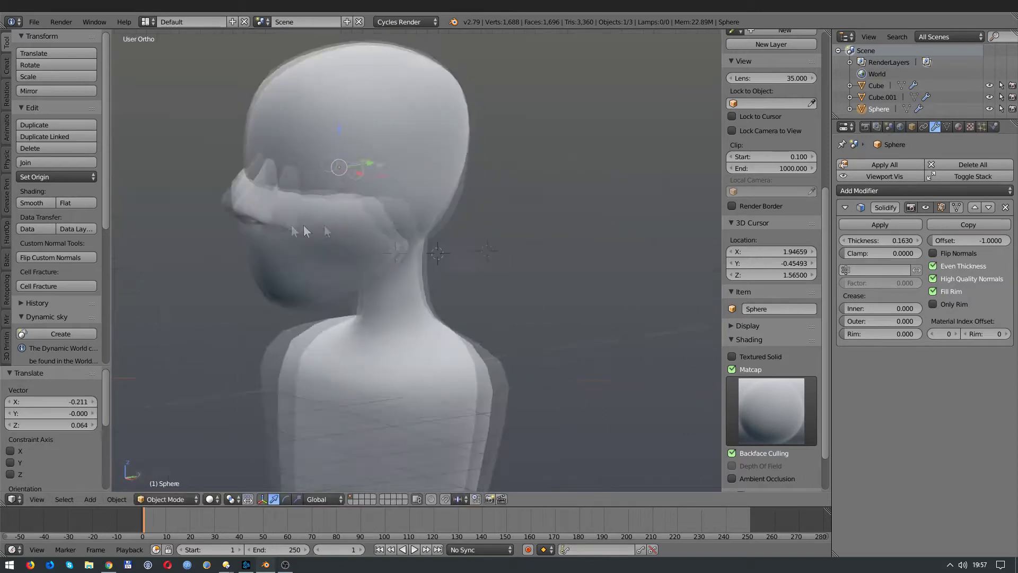
pyautogui.press('g')
pyautogui.press('y')
pyautogui.click(276, 172)
pyautogui.press('KP_1')
pyautogui.press('g')
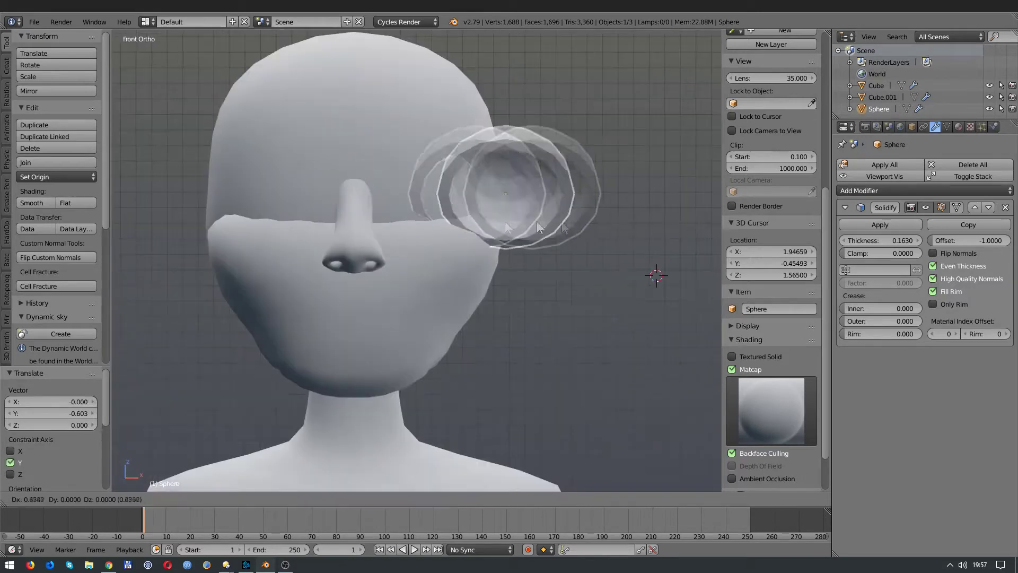
pyautogui.click(600, 224)
pyautogui.moveTo(600, 224); pyautogui.dragTo(551, 229, button='middle')
# In Edit Mode, side wireframe view, select the whole eyelid shell
pyautogui.press('Tab')
pyautogui.press('Tab')
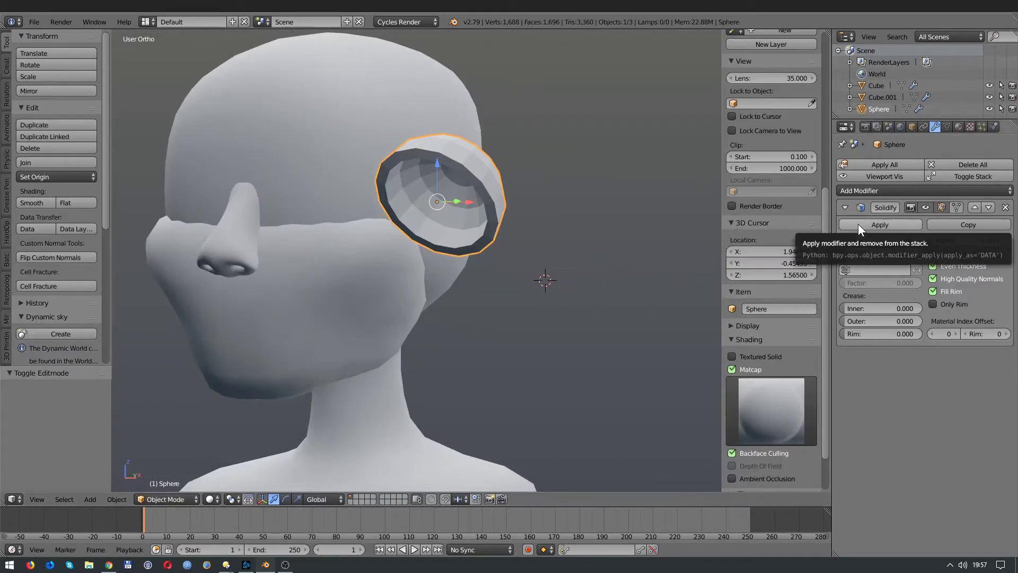
pyautogui.press('Tab')
pyautogui.press('KP_3')
pyautogui.press('z')
pyautogui.keyDown('shift'); pyautogui.moveTo(289, 237); pyautogui.dragTo(496, 241, button='middle'); pyautogui.keyUp('shift')
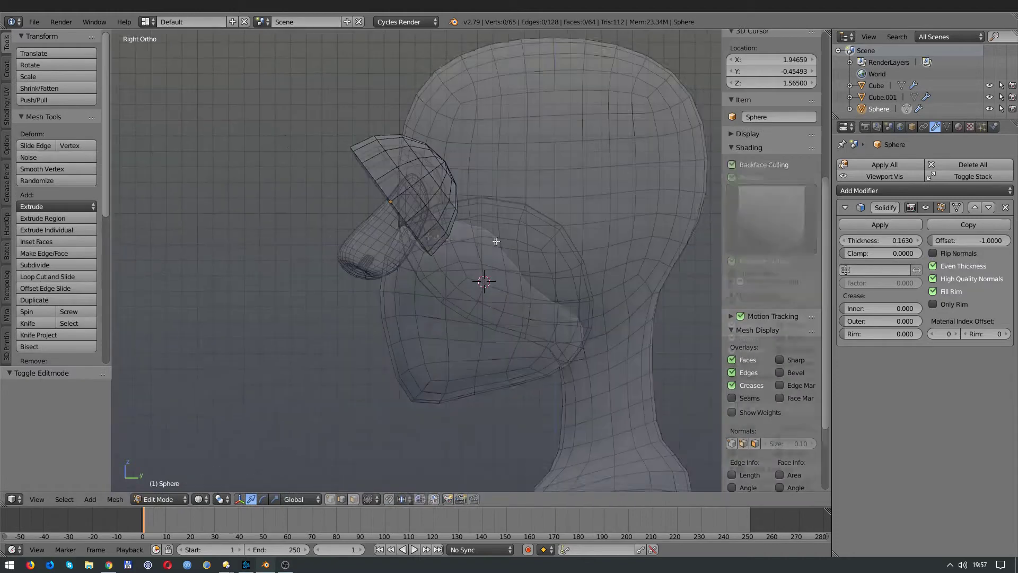
pyautogui.press('z')
pyautogui.press('l')
pyautogui.press('a')
pyautogui.press('l')
# Duplicate the shell and rotate the copy downward under the original
pyautogui.hotkey('shift', 'd')
pyautogui.press('r')
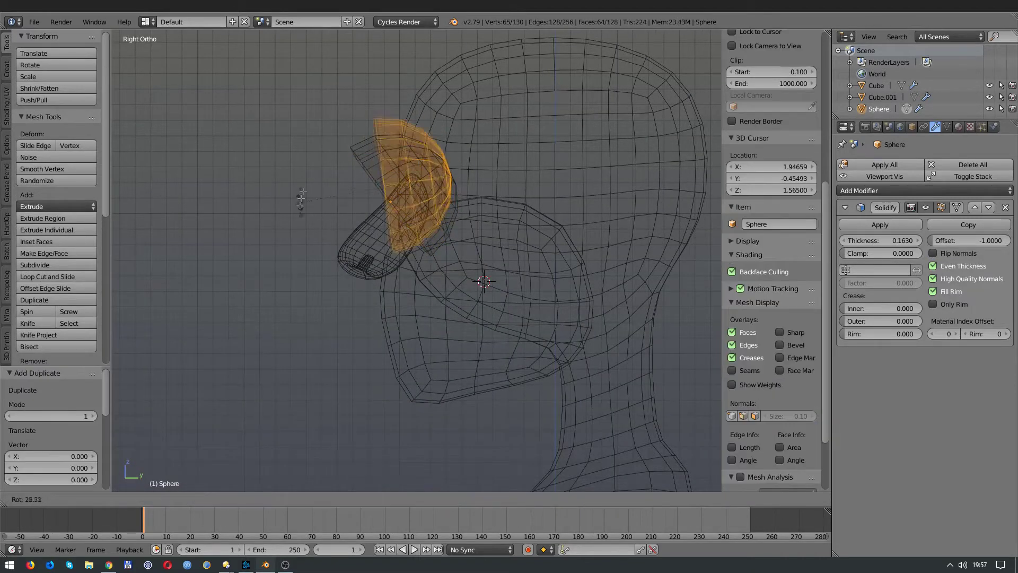
pyautogui.click(295, 205)
pyautogui.press('g')
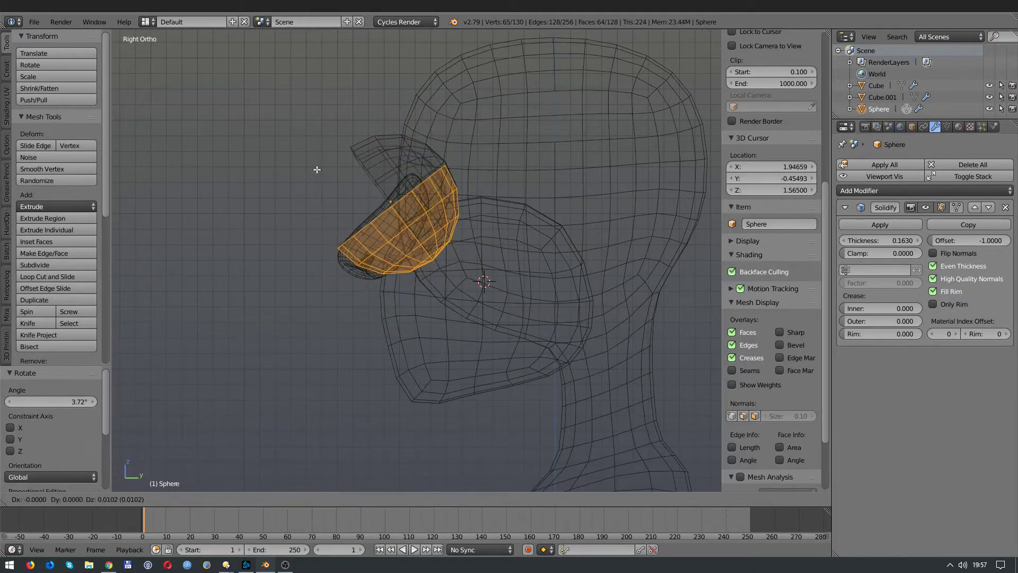
pyautogui.click(318, 169)
pyautogui.press('r')
pyautogui.press('z')
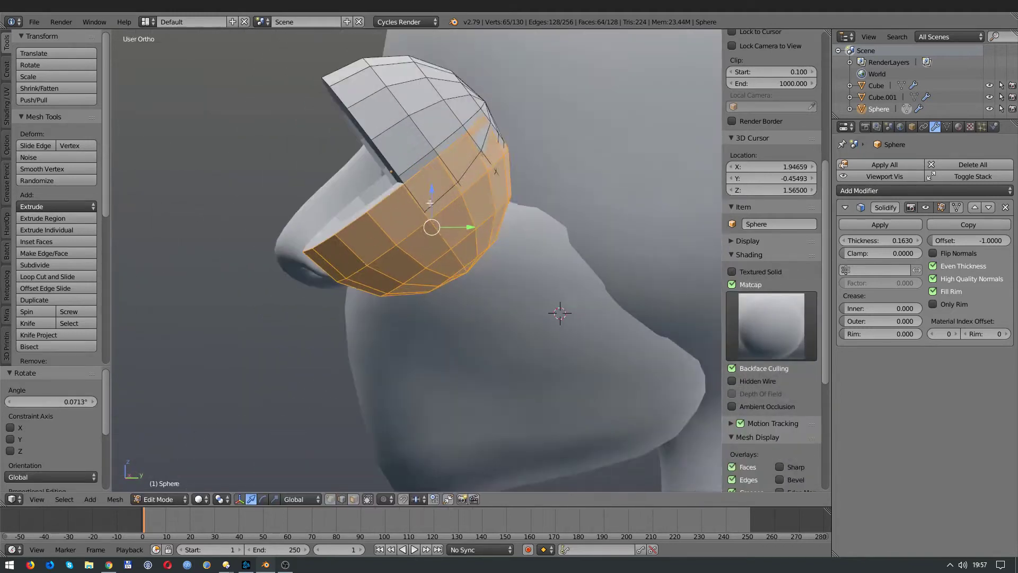
# Move the lower copy into place and set transform orientation to Normal
pyautogui.moveTo(318, 169)
pyautogui.mouseDown(button='middle')
pyautogui.moveTo(433, 217)
pyautogui.moveTo(418, 241)
pyautogui.mouseUp(button='middle')
pyautogui.press('g')
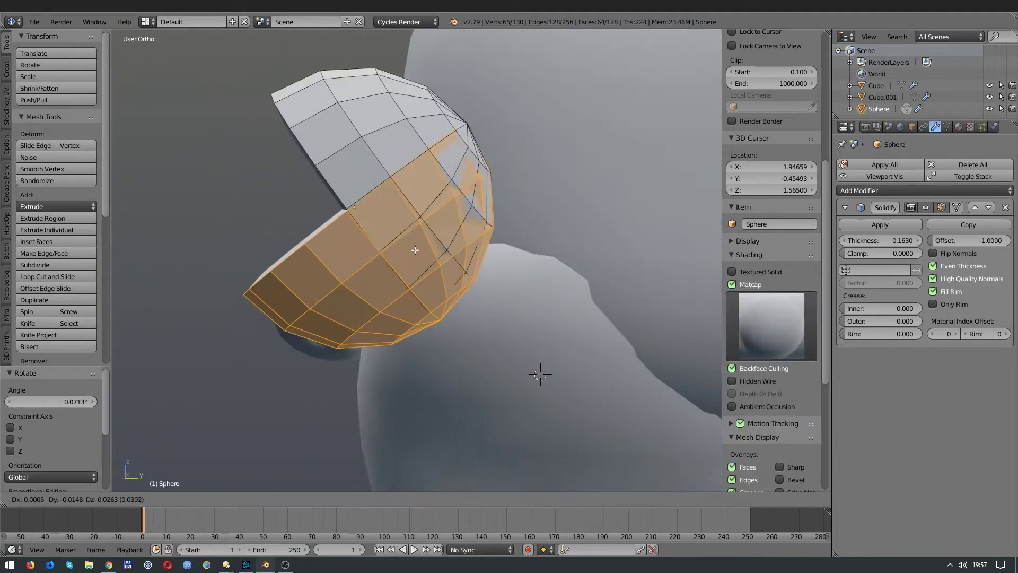
pyautogui.click(413, 248)
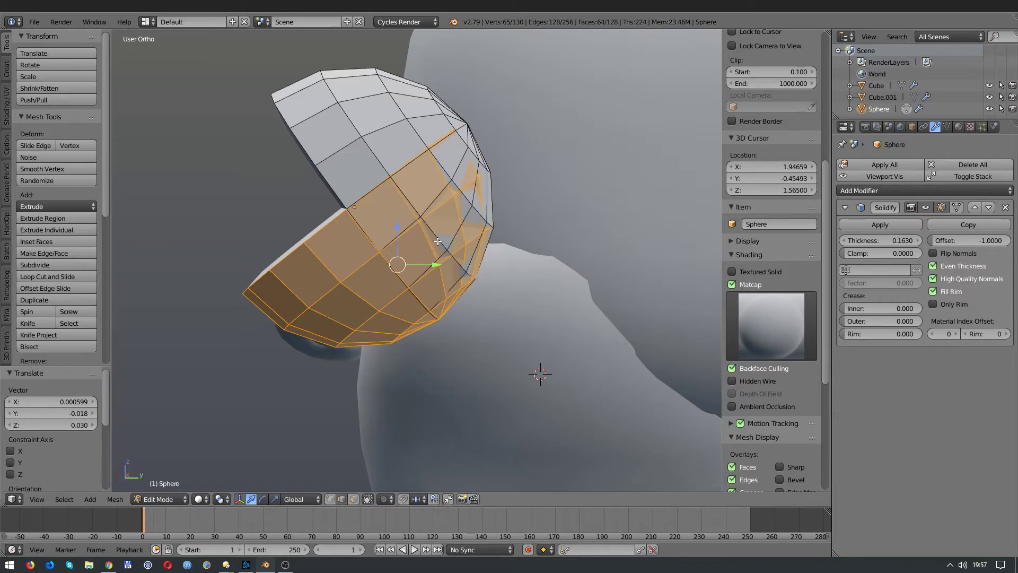
pyautogui.moveTo(403, 243); pyautogui.dragTo(371, 265, button='middle')
pyautogui.scroll(-2, 371, 265)
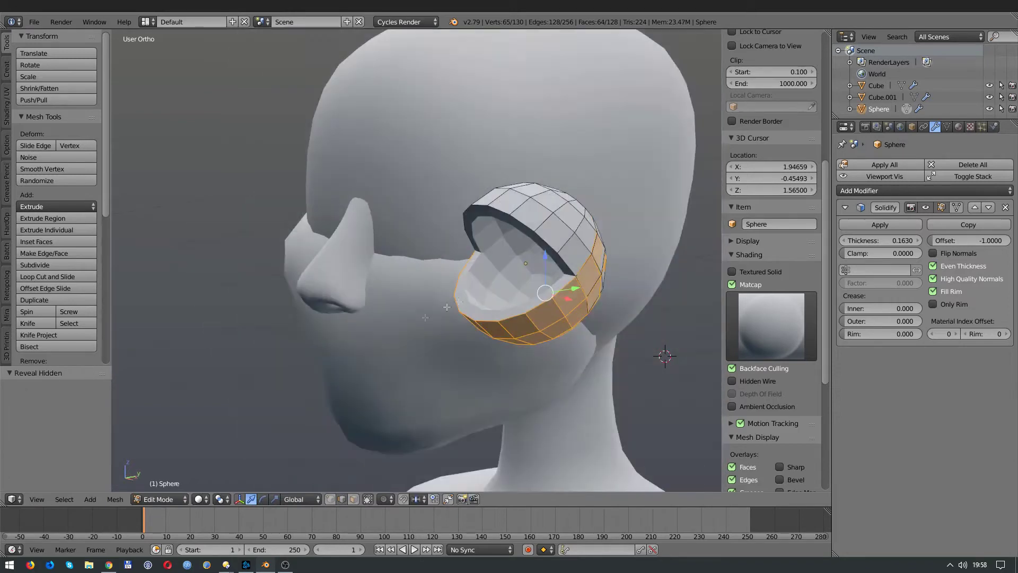
pyautogui.click(63, 499)
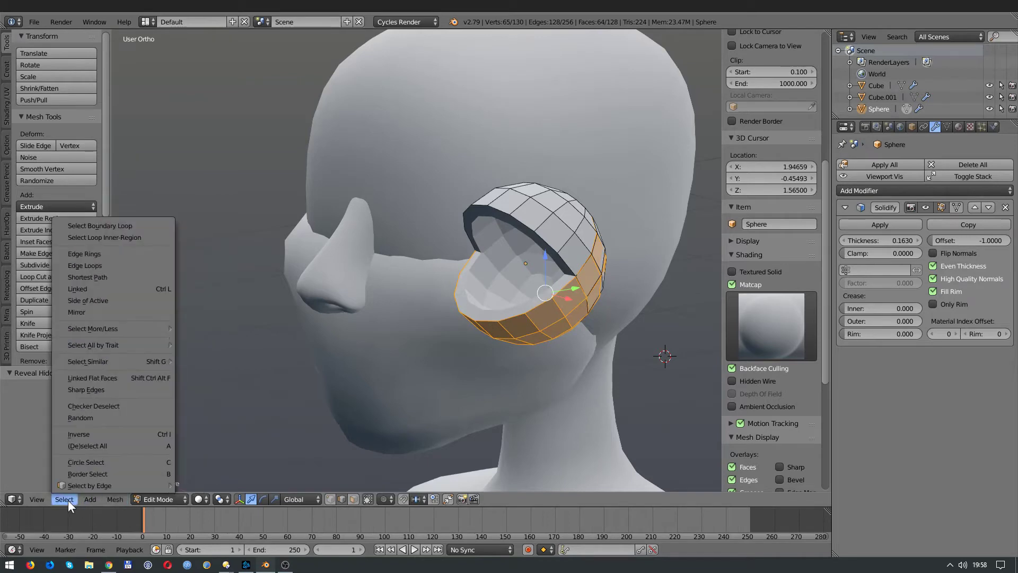
pyautogui.click(62, 235)
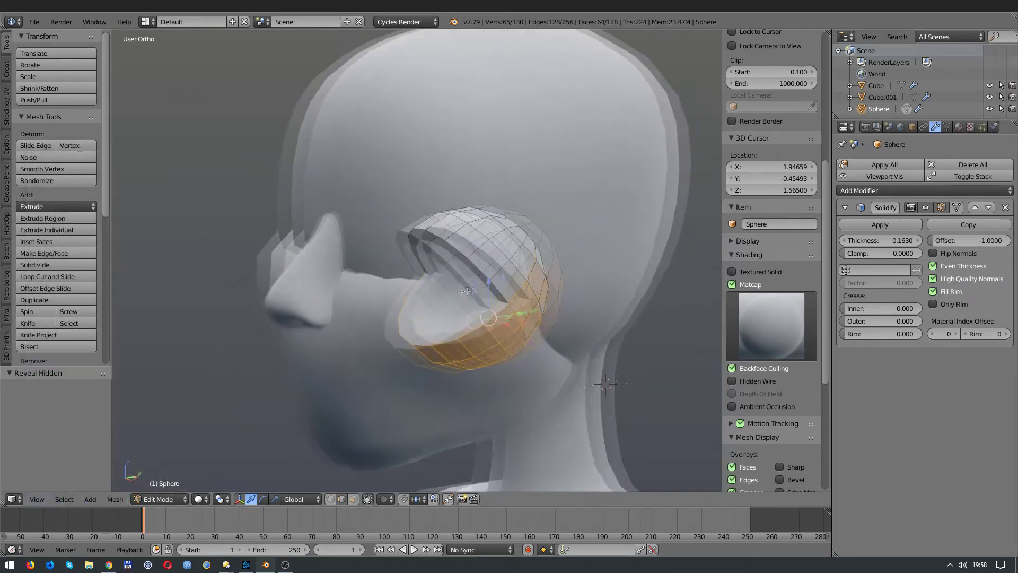
pyautogui.moveTo(403, 318); pyautogui.dragTo(318, 354, button='middle')
pyautogui.click(295, 499)
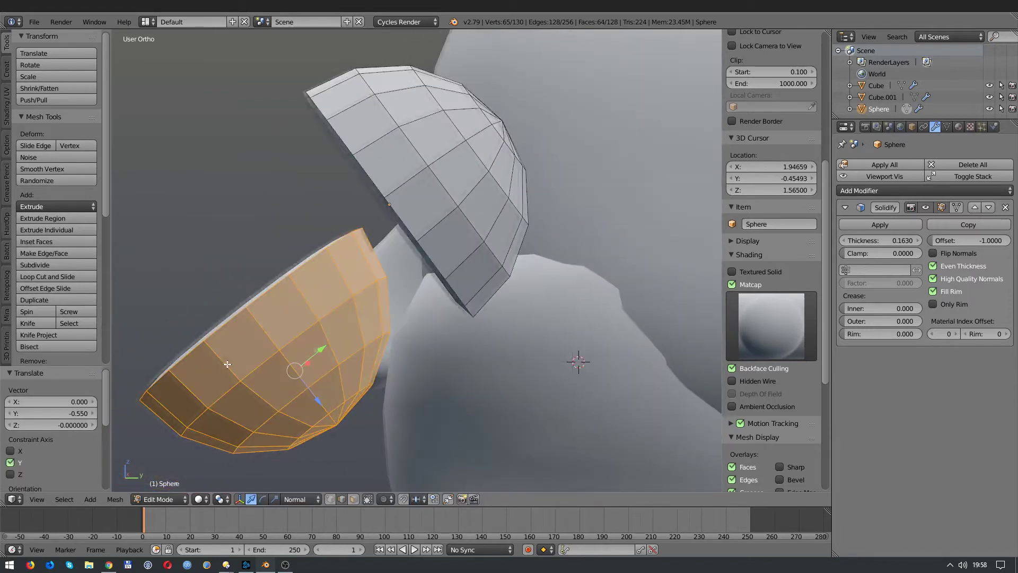
# Delete unwanted vertices and then unwanted faces from the lower lid copy
pyautogui.press('a')
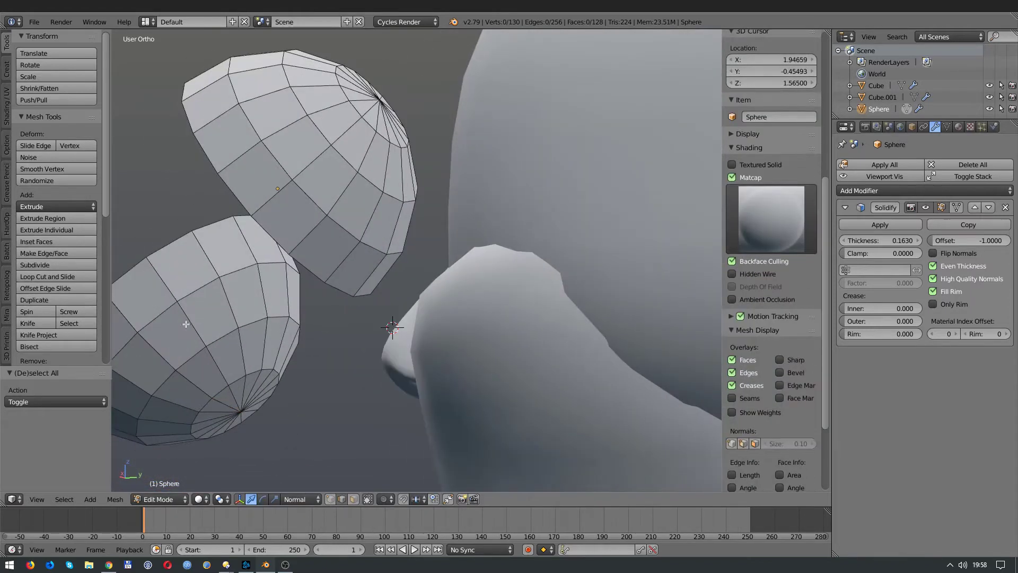
pyautogui.press('x')
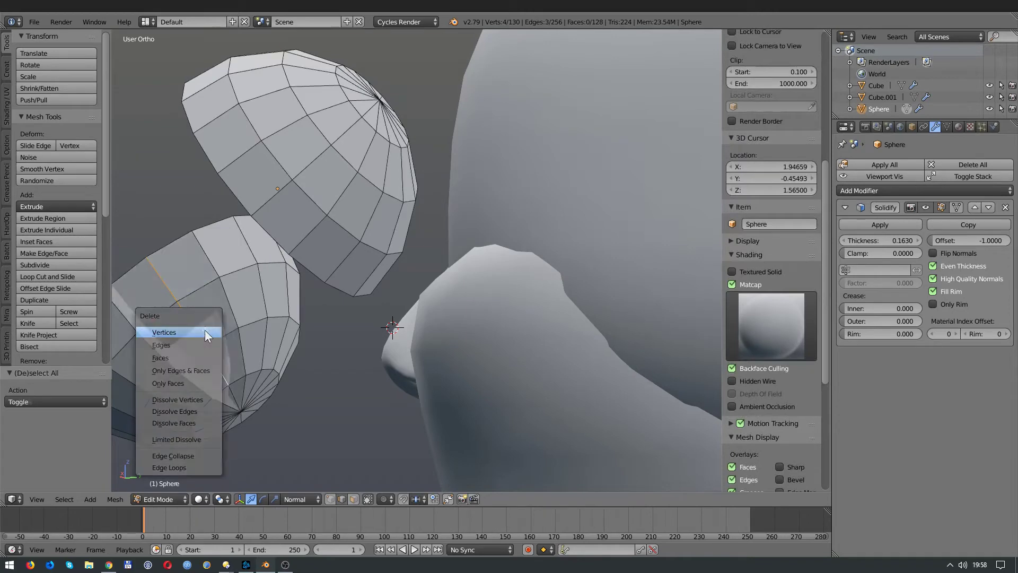
pyautogui.click(205, 329)
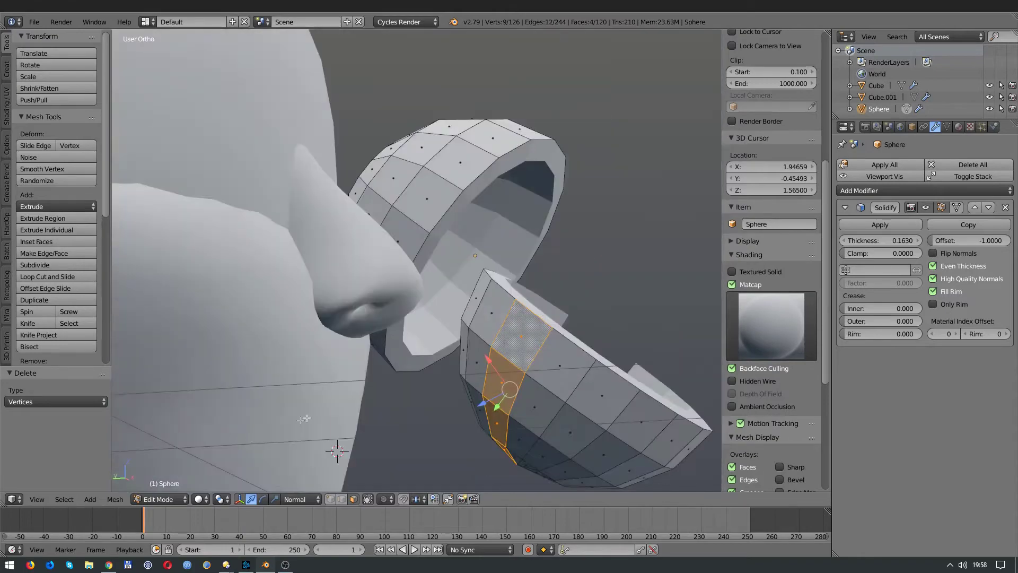
pyautogui.press('x')
pyautogui.click(291, 431)
# Select the loose leftover piece with L and delete it
pyautogui.click(241, 383)
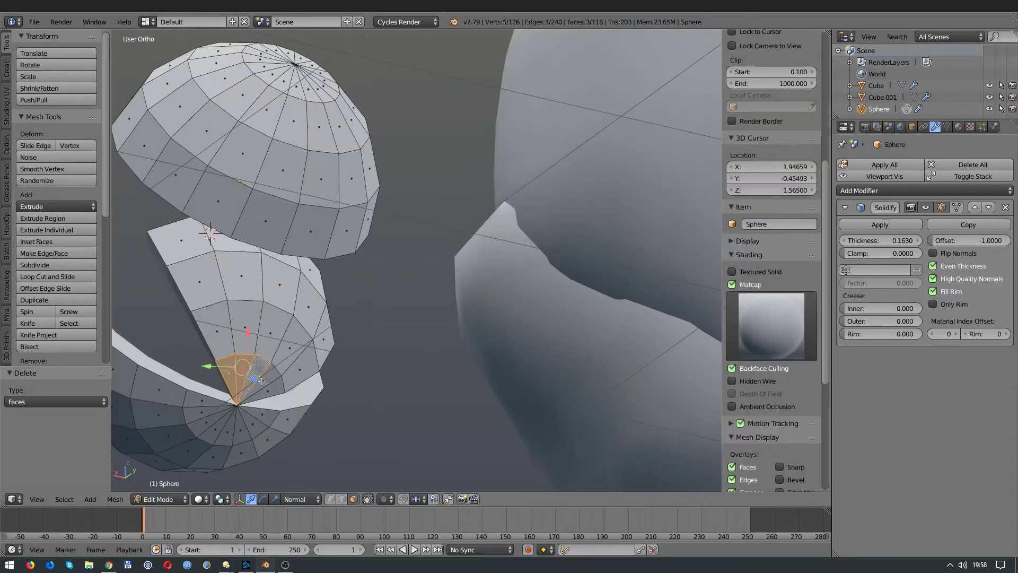
pyautogui.press('x')
pyautogui.press('l')
pyautogui.press('x')
pyautogui.click(255, 320)
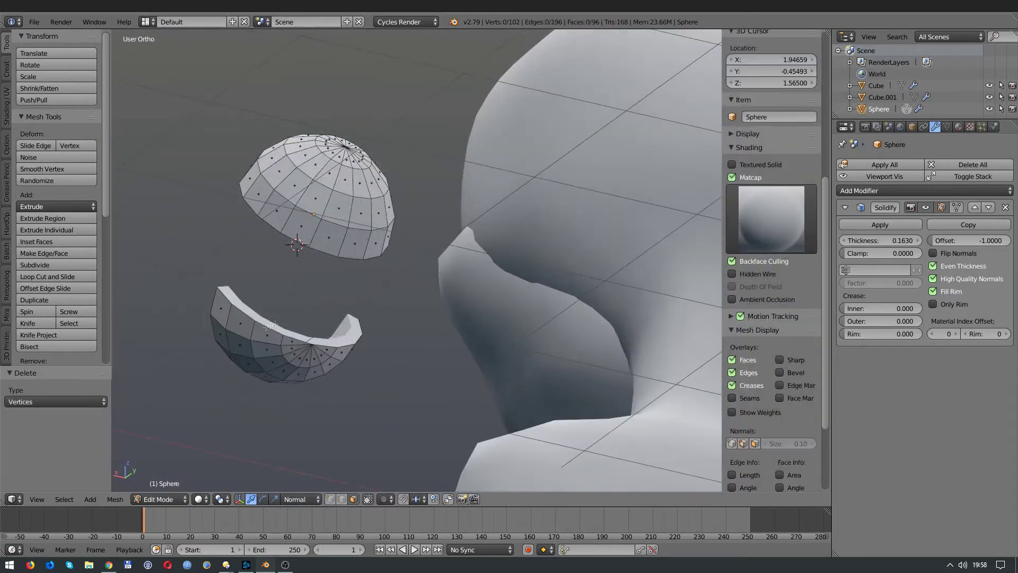
pyautogui.moveTo(255, 320); pyautogui.dragTo(529, 337, button='middle')
# Select the lower lid piece and move it up under the upper lid in right side view
pyautogui.press('l')
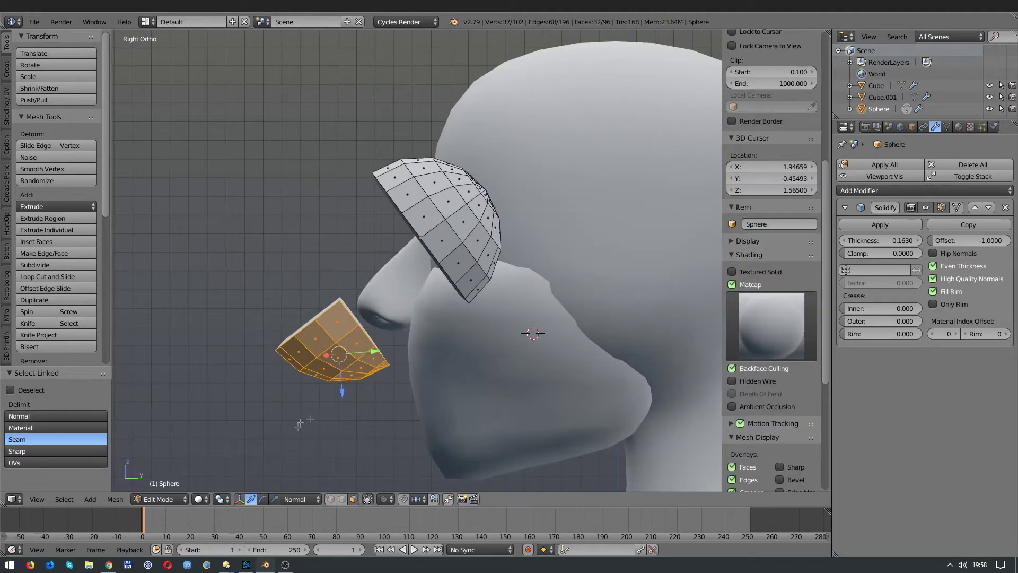
pyautogui.press('g')
pyautogui.click(385, 361)
pyautogui.moveTo(384, 361); pyautogui.dragTo(287, 307, button='middle')
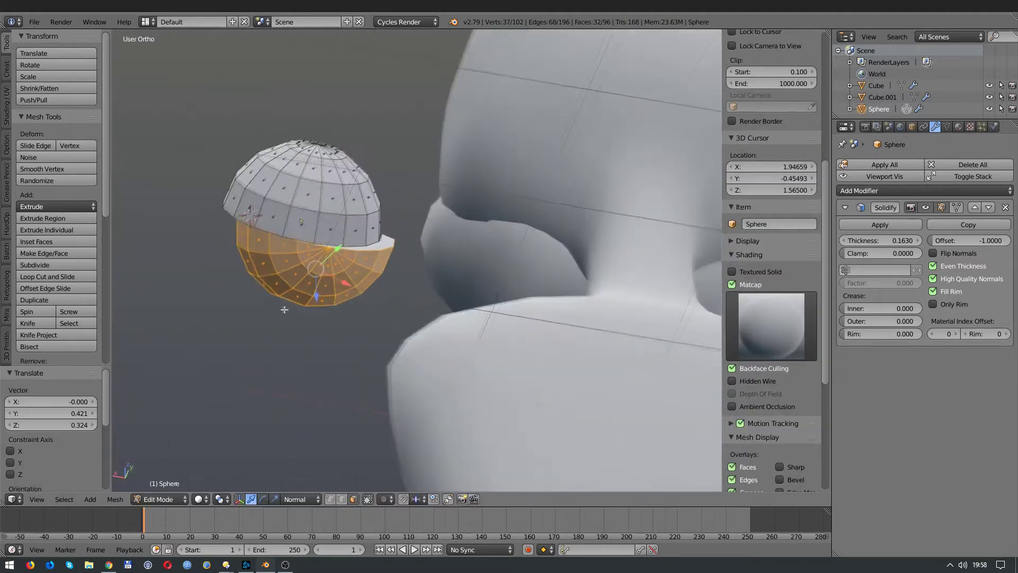
pyautogui.hotkey('ctrl', 'z')
pyautogui.press('KP_3')
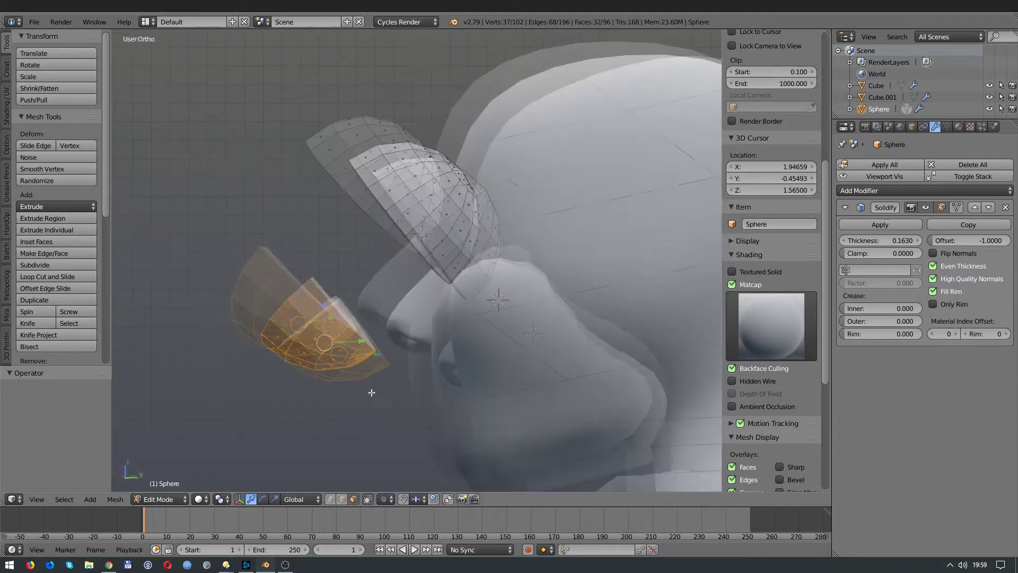
pyautogui.press('g')
pyautogui.click(429, 295)
pyautogui.moveTo(429, 296); pyautogui.dragTo(515, 298, button='middle')
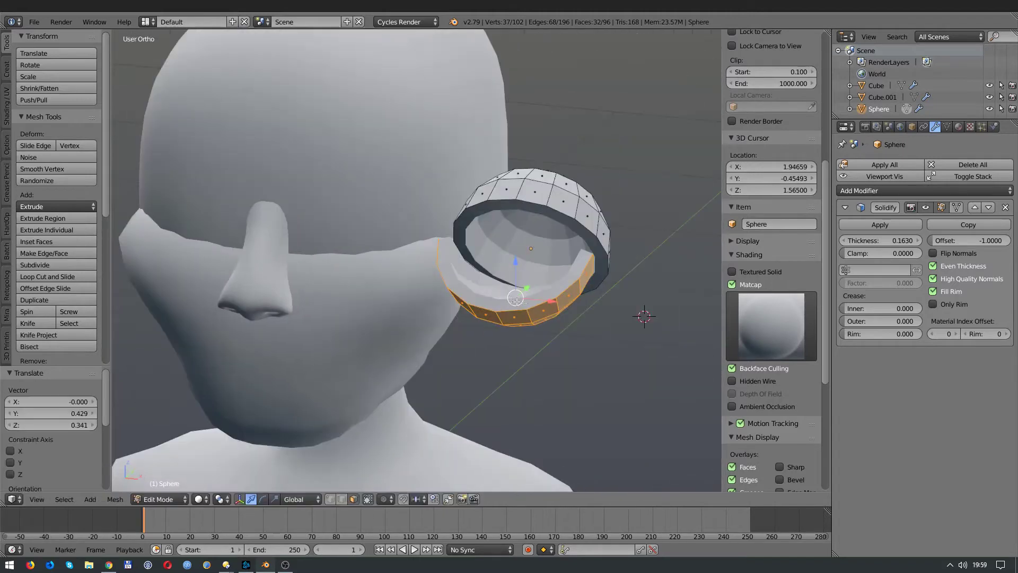
# Shift the lower lid piece sideways along X to line up with the upper lid
pyautogui.press('g')
pyautogui.press('x')
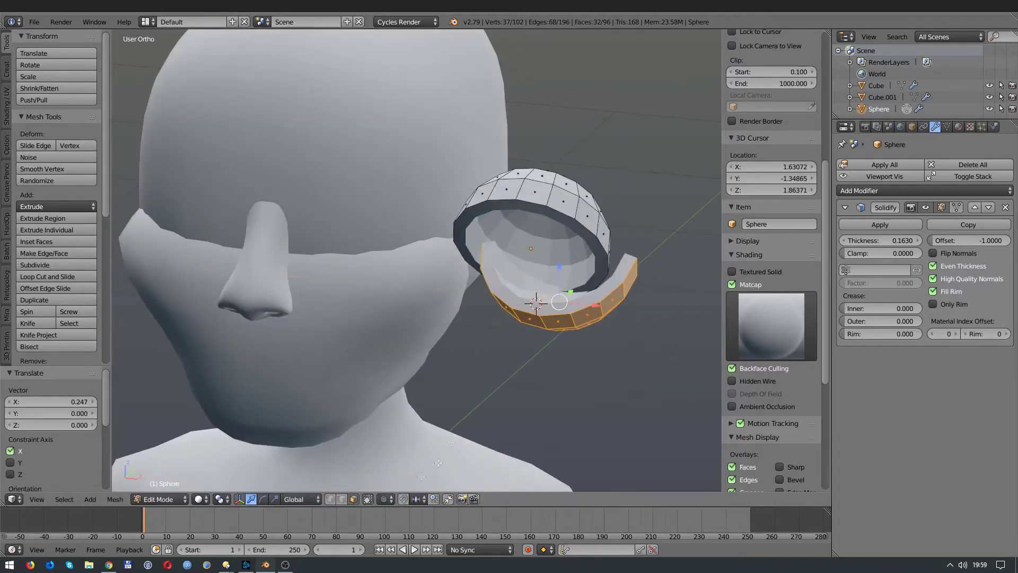
pyautogui.click(589, 308)
pyautogui.moveTo(589, 308)
pyautogui.mouseDown(button='middle')
pyautogui.moveTo(518, 258)
pyautogui.moveTo(371, 318)
pyautogui.mouseUp(button='middle')
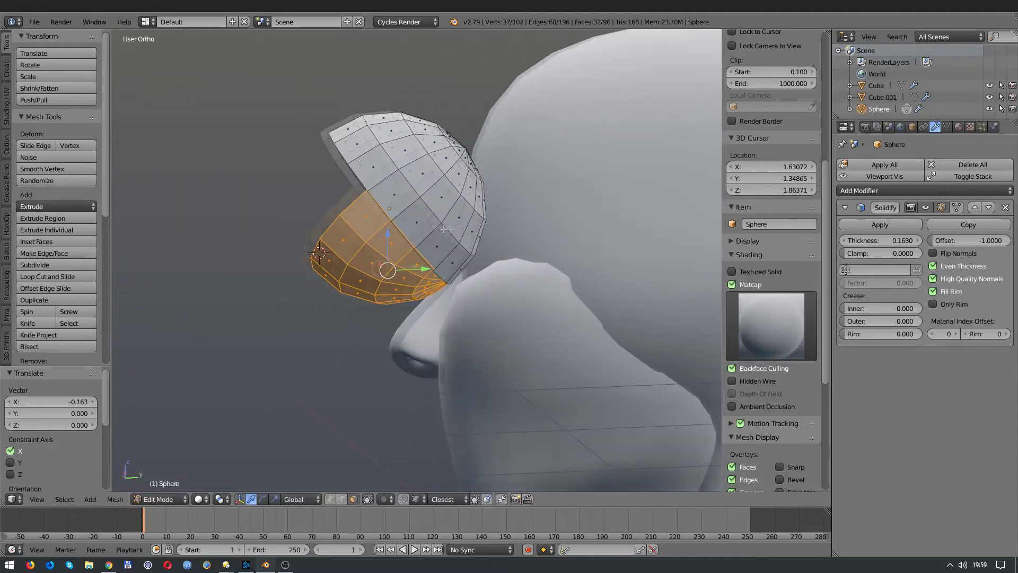
pyautogui.scroll(2, 310, 450)
pyautogui.scroll(2, 310, 450)
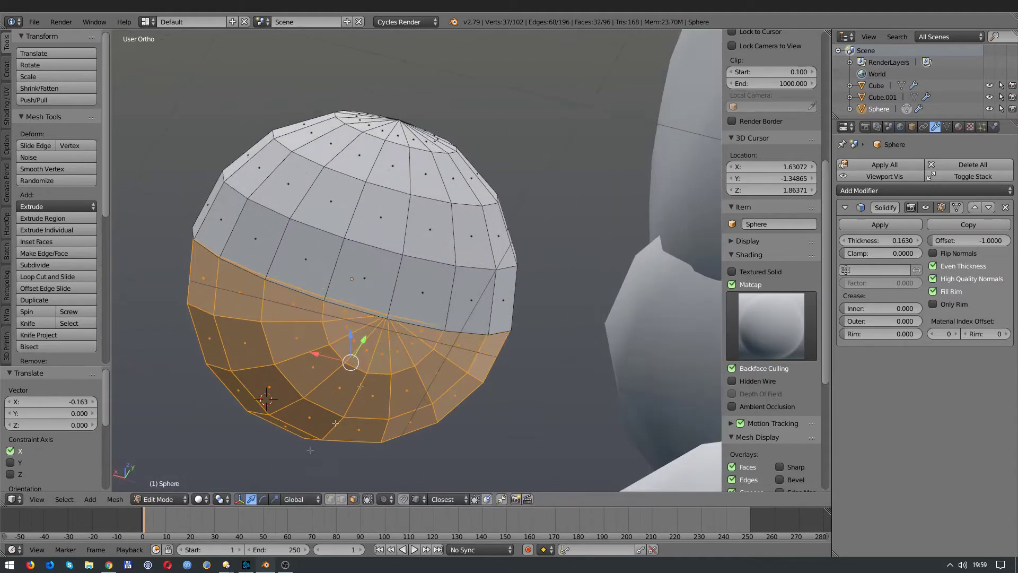
pyautogui.scroll(2, 378, 362)
# In wireframe, move a seam vertex of the lower lid onto the upper lid's edge
pyautogui.press('z')
pyautogui.rightClick(366, 357)
pyautogui.press('g')
pyautogui.press('g')
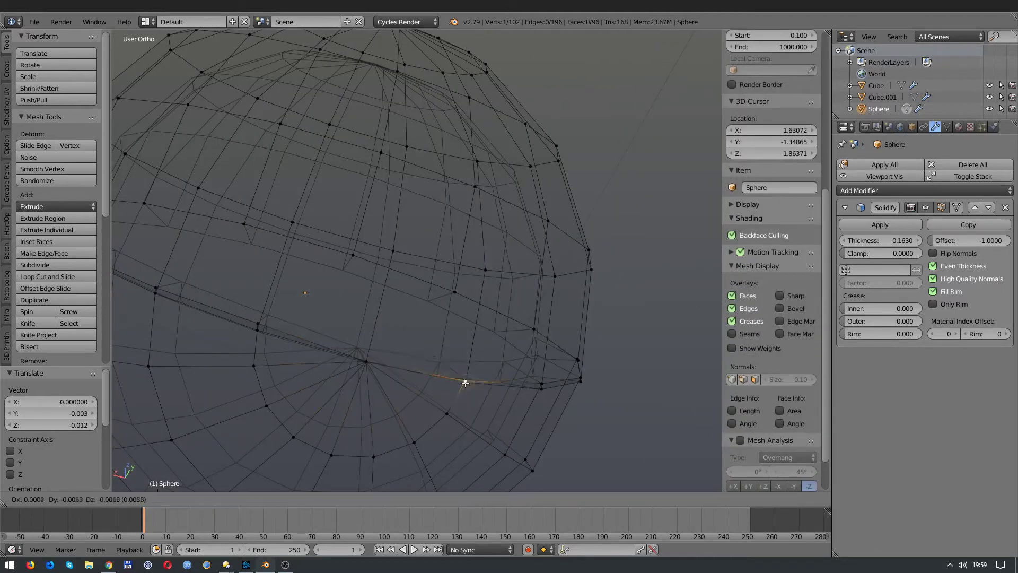
pyautogui.click(540, 390)
pyautogui.moveTo(540, 389)
pyautogui.mouseDown(button='middle')
pyautogui.moveTo(556, 380)
pyautogui.moveTo(389, 419)
pyautogui.moveTo(403, 371)
pyautogui.mouseUp(button='middle')
pyautogui.press('g')
pyautogui.click(419, 333)
pyautogui.press('z')
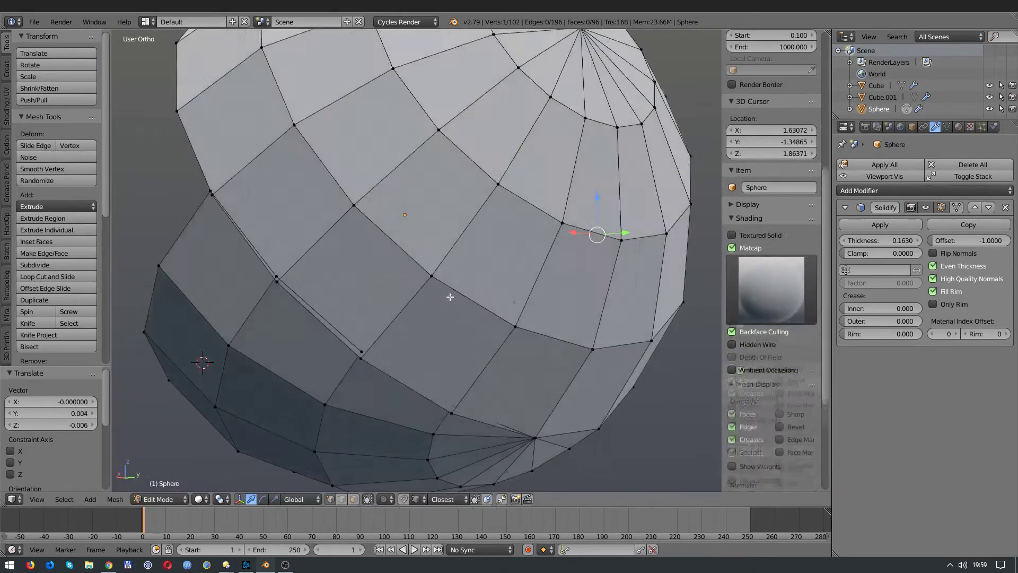
pyautogui.press('z')
# Move the next seam vertex into alignment with the upper lid
pyautogui.moveTo(297, 270); pyautogui.dragTo(302, 300, button='middle')
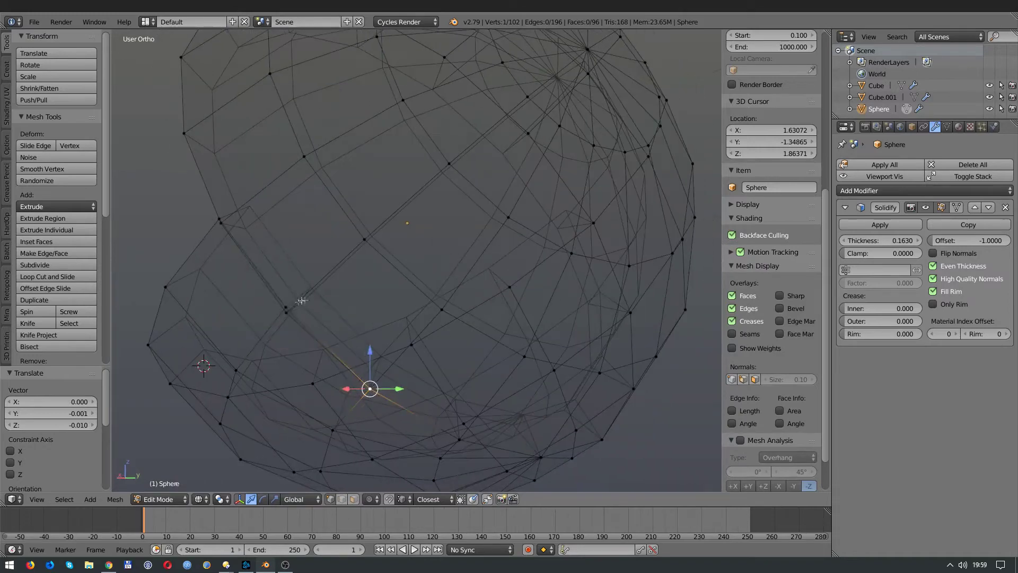
pyautogui.rightClick(223, 225)
pyautogui.press('g')
pyautogui.click(220, 222)
# Select all and Remove Doubles to merge 9 vertices, then leave edit mode
pyautogui.press('a')
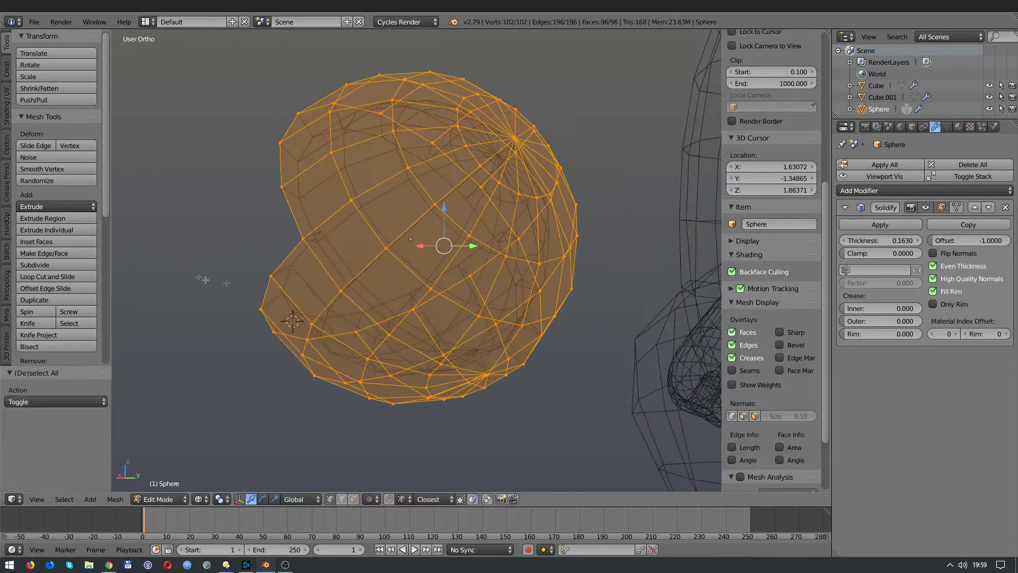
pyautogui.press('z')
pyautogui.scroll(-3, 83, 333)
pyautogui.click(83, 332)
pyautogui.scroll(2, 373, 272)
pyautogui.press('KP_1')
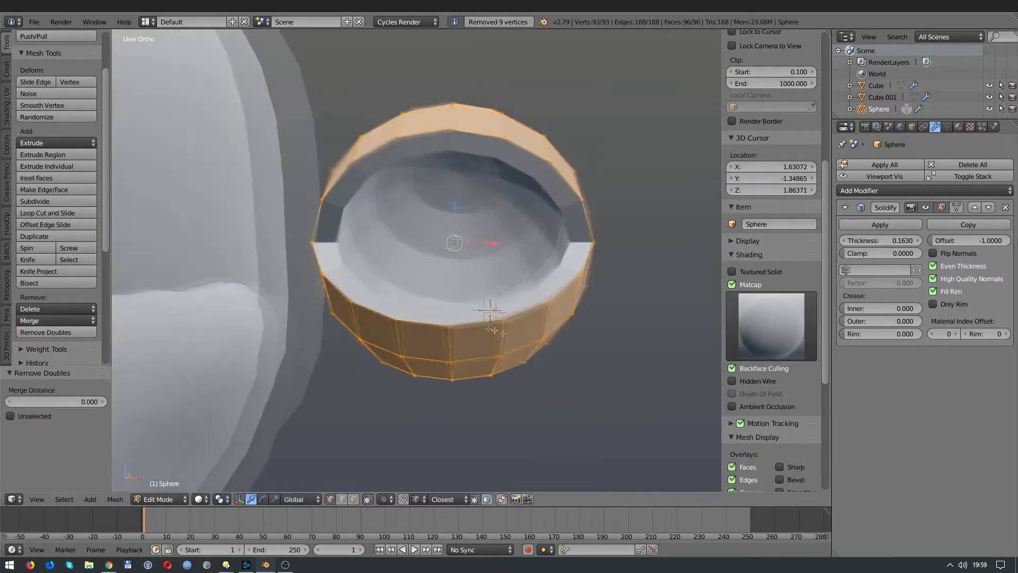
pyautogui.press('Tab')
pyautogui.scroll(-4, 372, 272)
# Apply smooth shading to the eyelid ring
pyautogui.click(32, 139)
pyautogui.click(946, 127)
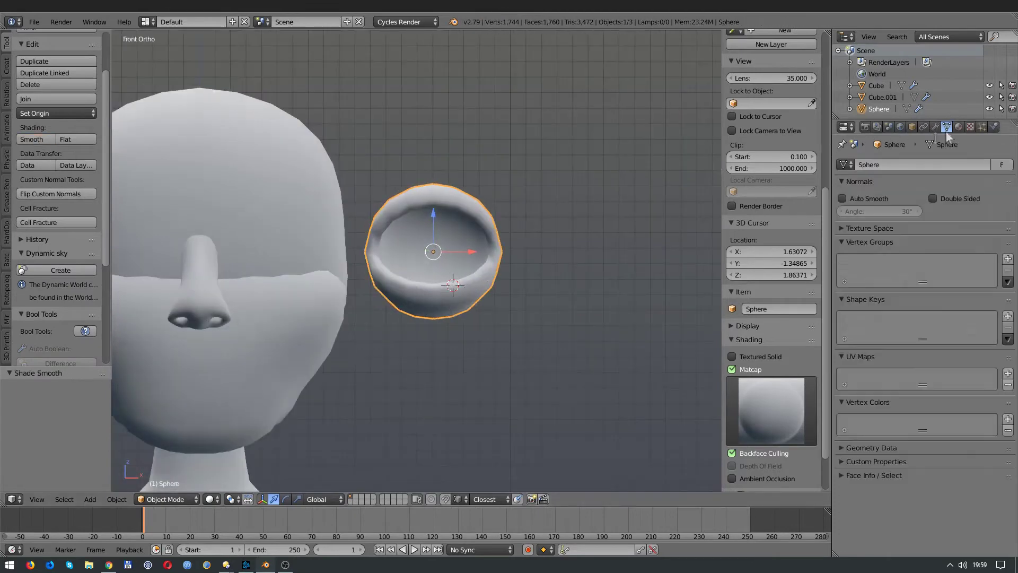
pyautogui.click(865, 127)
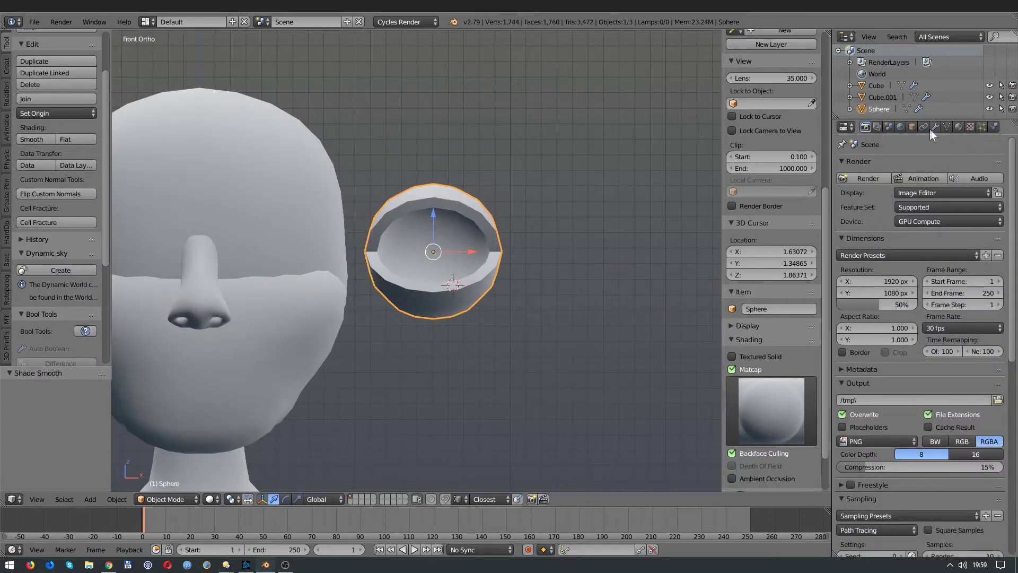
pyautogui.click(933, 127)
# Move the eyelid ring onto the face and scale it to 0.653 over the eye
pyautogui.press('g')
pyautogui.click(276, 289)
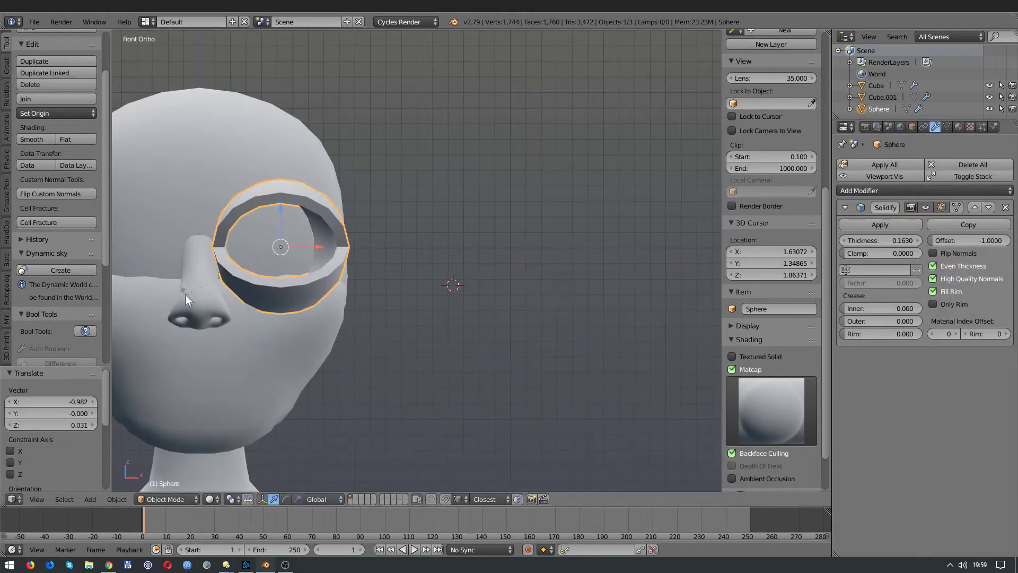
pyautogui.press('s')
pyautogui.click(184, 323)
pyautogui.press('g')
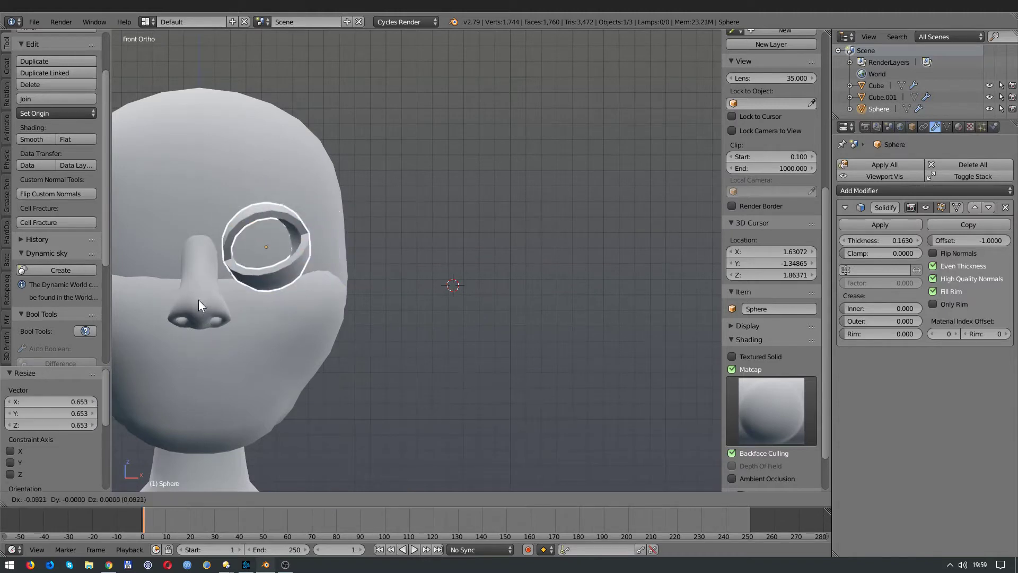
pyautogui.click(198, 300)
pyautogui.keyDown('shift'); pyautogui.moveTo(199, 300); pyautogui.dragTo(357, 301, button='middle'); pyautogui.keyUp('shift')
# Add a Mirror modifier to the ring with Cube as the mirror object
pyautogui.click(925, 191)
pyautogui.click(806, 286)
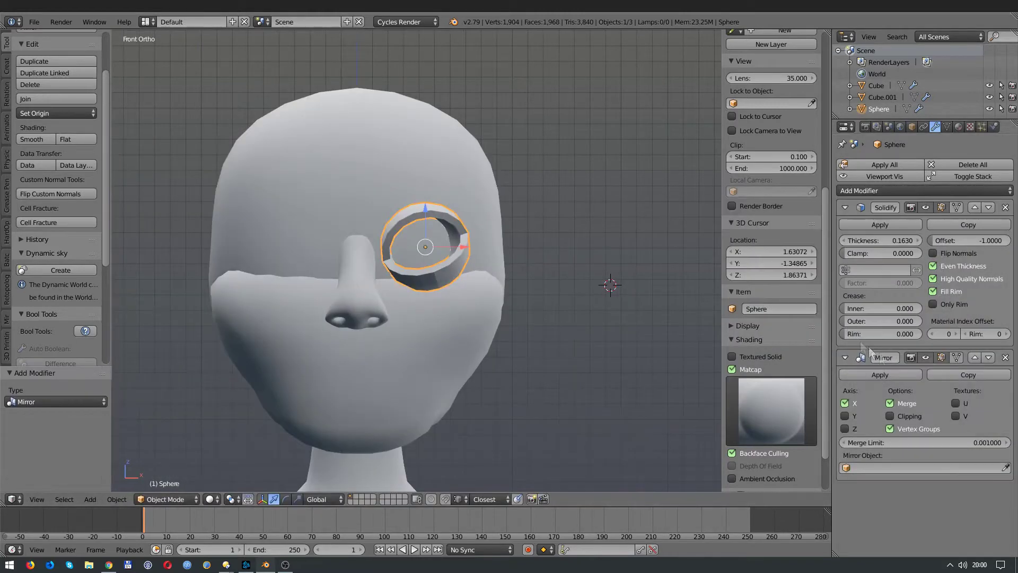
pyautogui.click(1005, 466)
pyautogui.click(514, 239)
pyautogui.moveTo(540, 297)
pyautogui.mouseDown(button='middle')
pyautogui.moveTo(459, 260)
pyautogui.moveTo(541, 246)
pyautogui.mouseUp(button='middle')
# Adjust the eyelid ring's depth along the Y axis
pyautogui.press('g')
pyautogui.press('y')
pyautogui.click(493, 248)
# Enter edit mode on the Cube head and add an edge loop near the eye
pyautogui.rightClick(530, 159)
pyautogui.press('Tab')
pyautogui.moveTo(530, 159); pyautogui.dragTo(486, 227, button='middle')
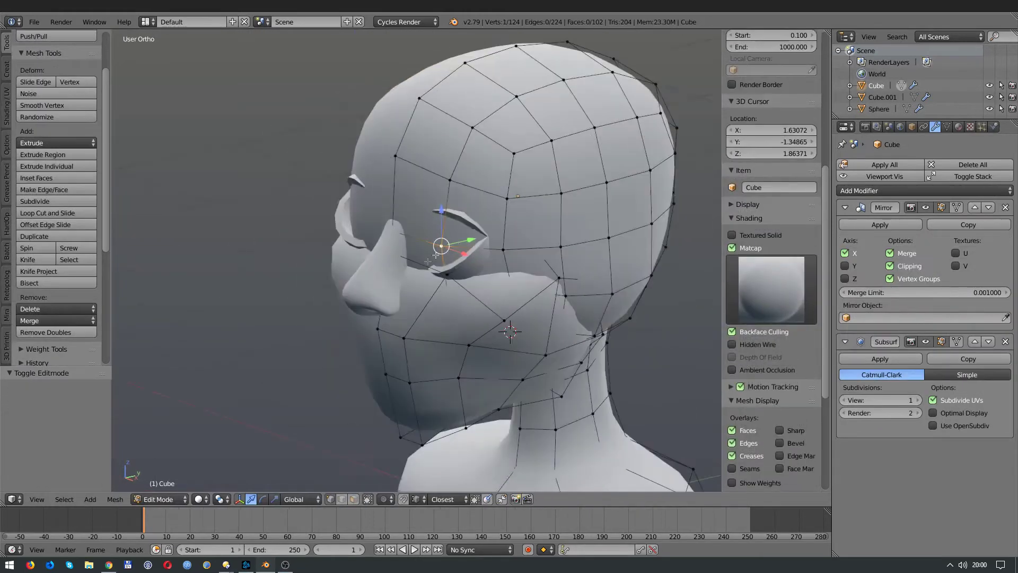
pyautogui.rightClick(426, 221)
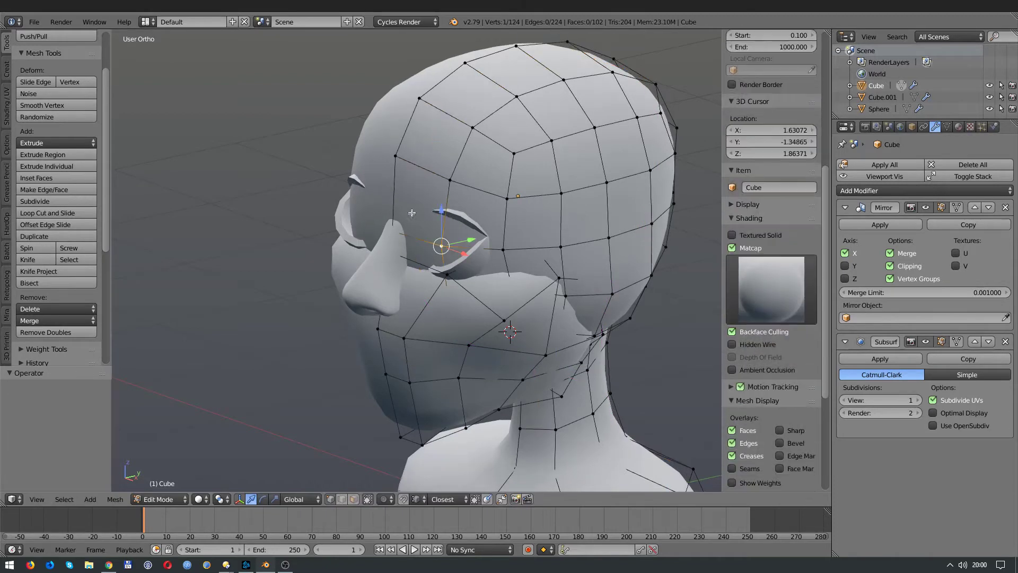
pyautogui.click(422, 182)
# Move the eye-corner vertex along Y and X to sit around the eyelid
pyautogui.press('a')
pyautogui.rightClick(472, 241)
pyautogui.press('g')
pyautogui.press('y')
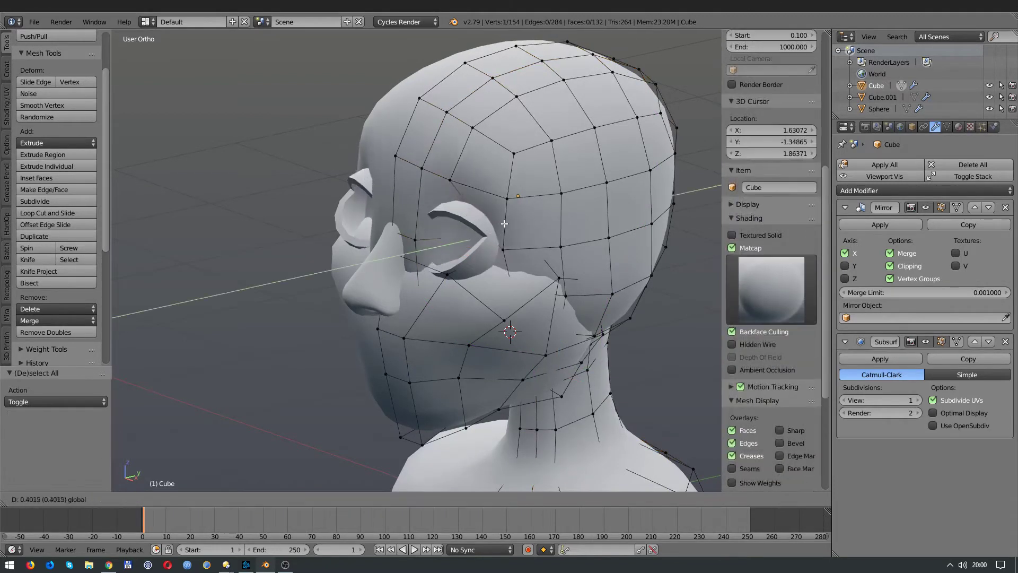
pyautogui.click(503, 224)
pyautogui.moveTo(504, 224); pyautogui.dragTo(462, 242, button='middle')
pyautogui.press('g')
pyautogui.press('x')
pyautogui.moveTo(400, 245); pyautogui.dragTo(423, 215, button='middle')
pyautogui.press('g')
pyautogui.press('y')
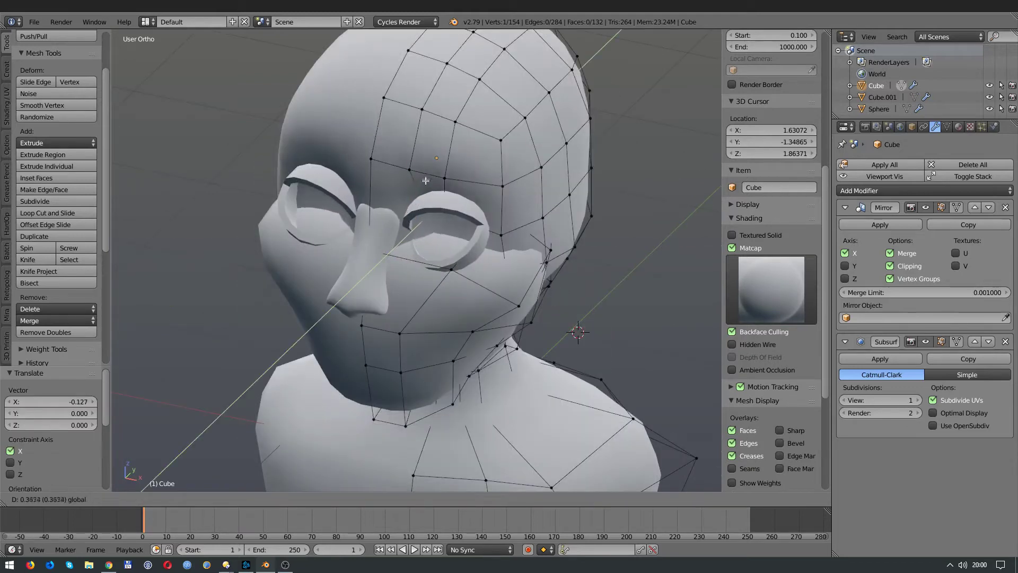
pyautogui.click(426, 236)
# Select the faces beside and below the eye, undoing a trial face deletion
pyautogui.press('a')
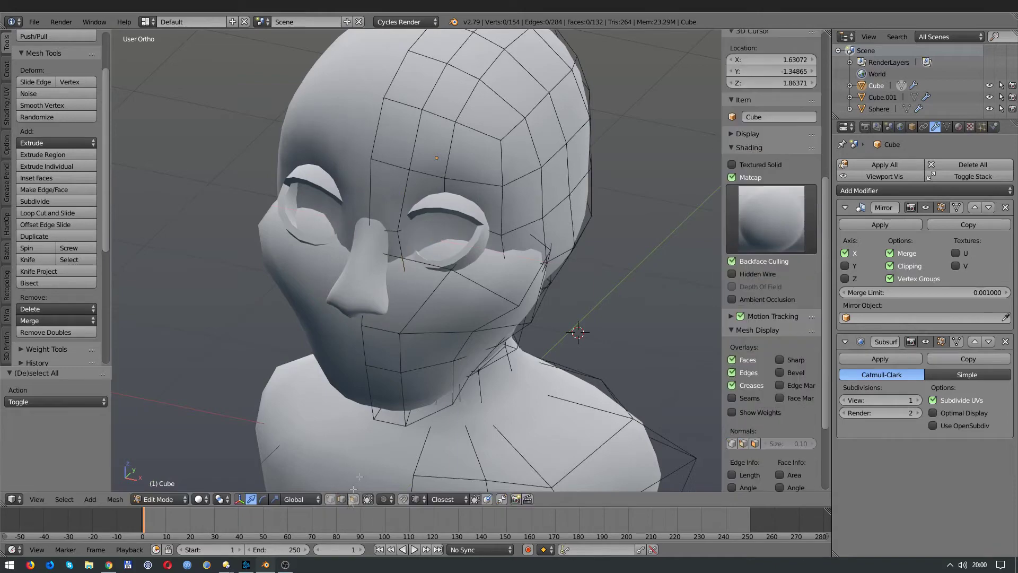
pyautogui.rightClick(429, 228)
pyautogui.press('z')
pyautogui.moveTo(429, 228)
pyautogui.mouseDown(button='middle')
pyautogui.moveTo(407, 224)
pyautogui.moveTo(443, 228)
pyautogui.moveTo(407, 270)
pyautogui.moveTo(427, 261)
pyautogui.mouseUp(button='middle')
pyautogui.press('x')
pyautogui.click(443, 228)
pyautogui.press('z')
pyautogui.hotkey('ctrl', 'z')
pyautogui.keyDown('shift'); pyautogui.rightClick(405, 255); pyautogui.keyUp('shift')
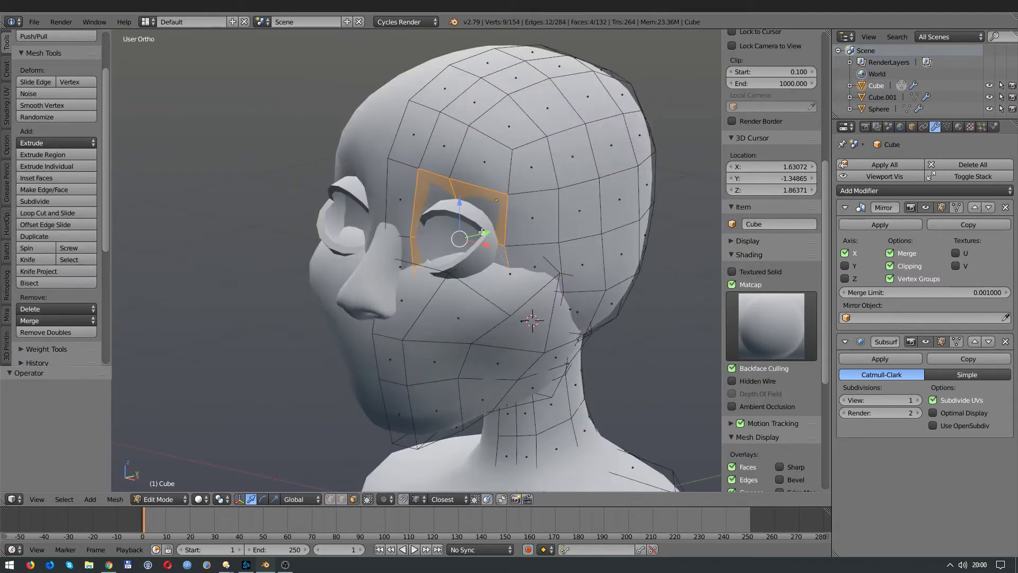
# Extrude the eye-area faces inward along Y and scale them into a socket
pyautogui.press('s')
pyautogui.click(482, 232)
pyautogui.moveTo(482, 232)
pyautogui.mouseDown(button='middle')
pyautogui.moveTo(499, 232)
pyautogui.moveTo(325, 268)
pyautogui.moveTo(403, 249)
pyautogui.mouseUp(button='middle')
pyautogui.press('e')
pyautogui.press('y')
pyautogui.click(500, 232)
pyautogui.click(356, 260)
# Smooth the socket vertices and push the socket faces further inward
pyautogui.click(42, 105)
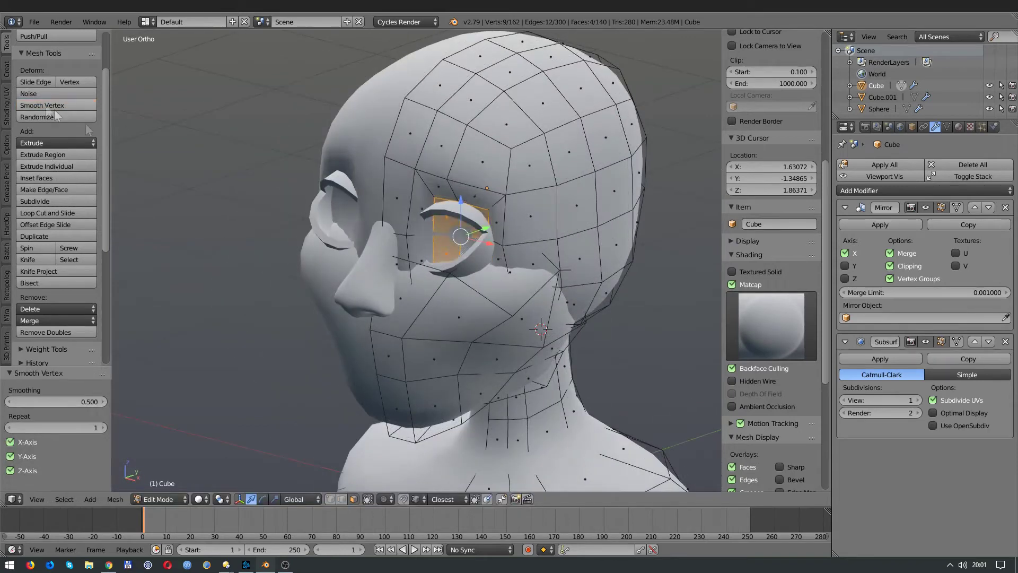
pyautogui.press('g')
pyautogui.press('y')
pyautogui.click(506, 235)
pyautogui.moveTo(505, 234); pyautogui.dragTo(541, 224, button='middle')
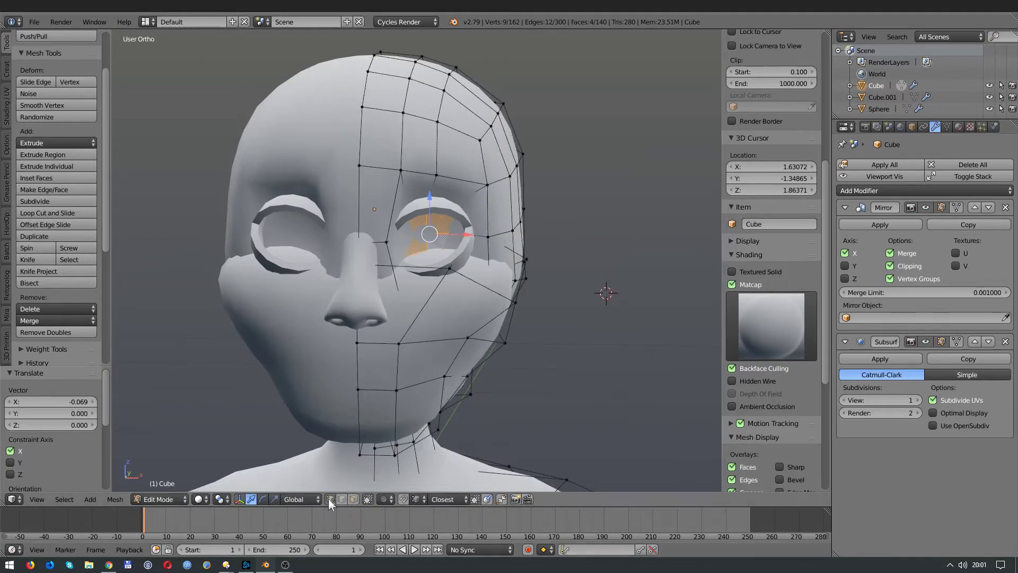
# Select the nose-bridge vertices and shift them along X
pyautogui.press('z')
pyautogui.rightClick(390, 239)
pyautogui.press('z')
pyautogui.press('g')
pyautogui.press('x')
pyautogui.click(386, 242)
pyautogui.press('z')
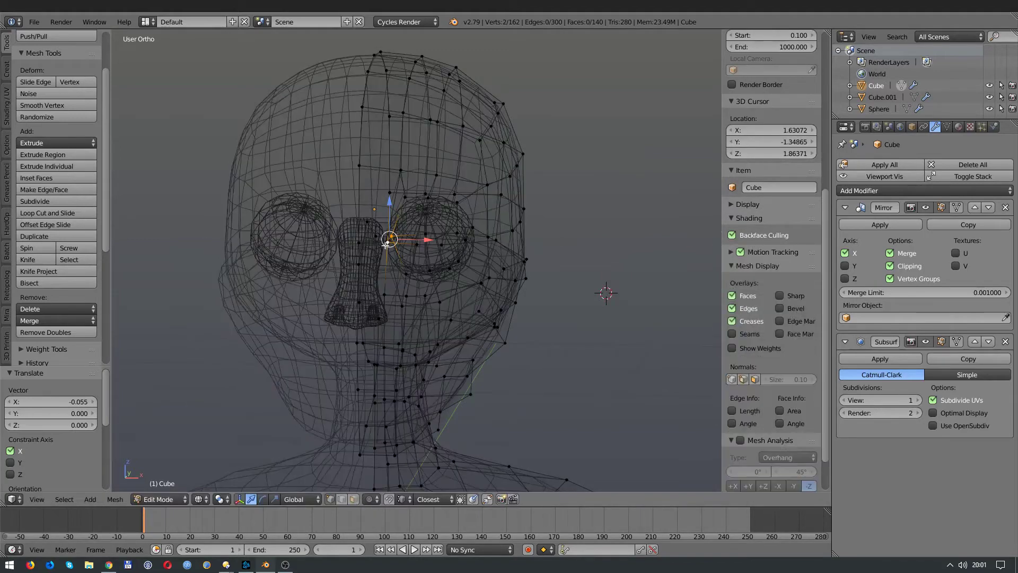
pyautogui.scroll(4, 386, 243)
pyautogui.moveTo(386, 243); pyautogui.dragTo(383, 229, button='middle')
pyautogui.press('z')
# Nudge the nose-bridge vertices further along X and reposition them
pyautogui.press('g')
pyautogui.press('x')
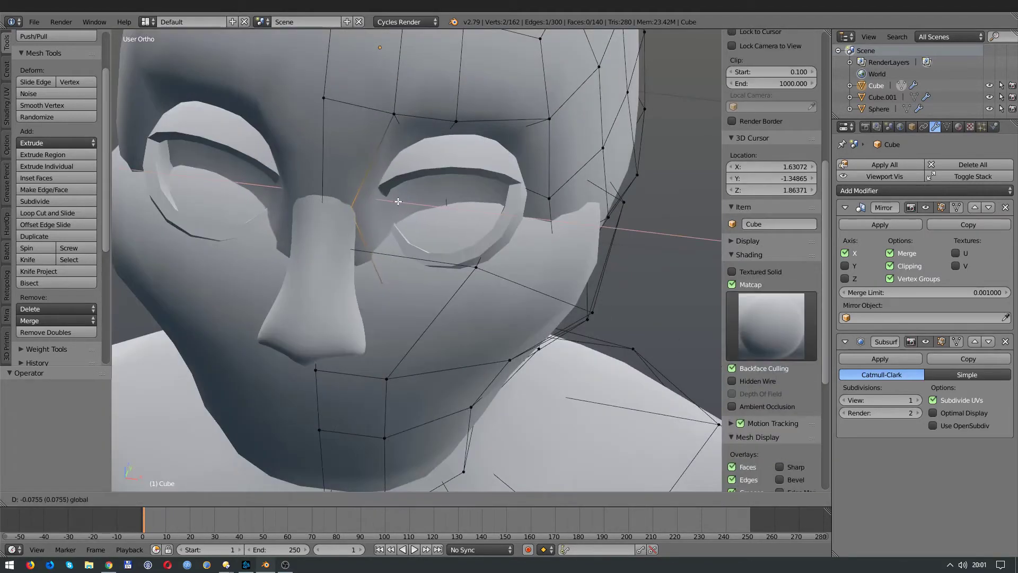
pyautogui.click(391, 200)
pyautogui.press('z')
pyautogui.press('z')
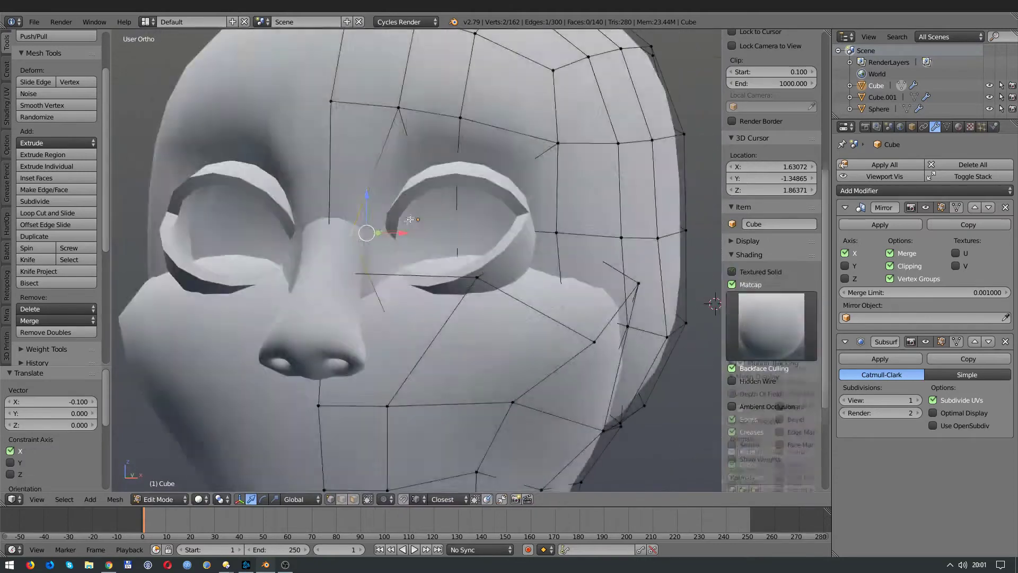
pyautogui.press('z')
pyautogui.press('z')
pyautogui.moveTo(484, 233); pyautogui.dragTo(485, 233, button='middle')
pyautogui.scroll(2, 484, 233)
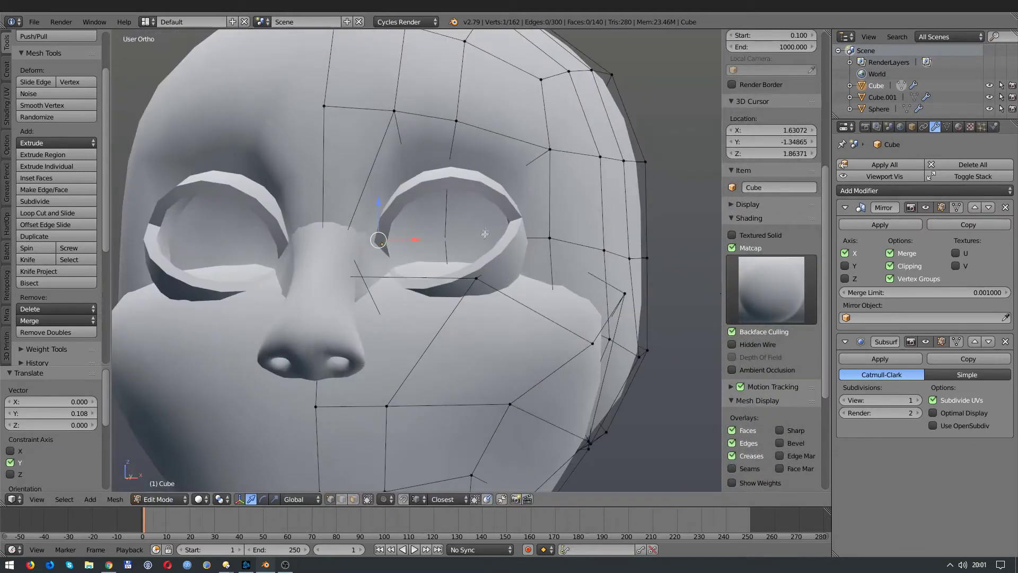
pyautogui.click(436, 292)
pyautogui.scroll(-3, 435, 292)
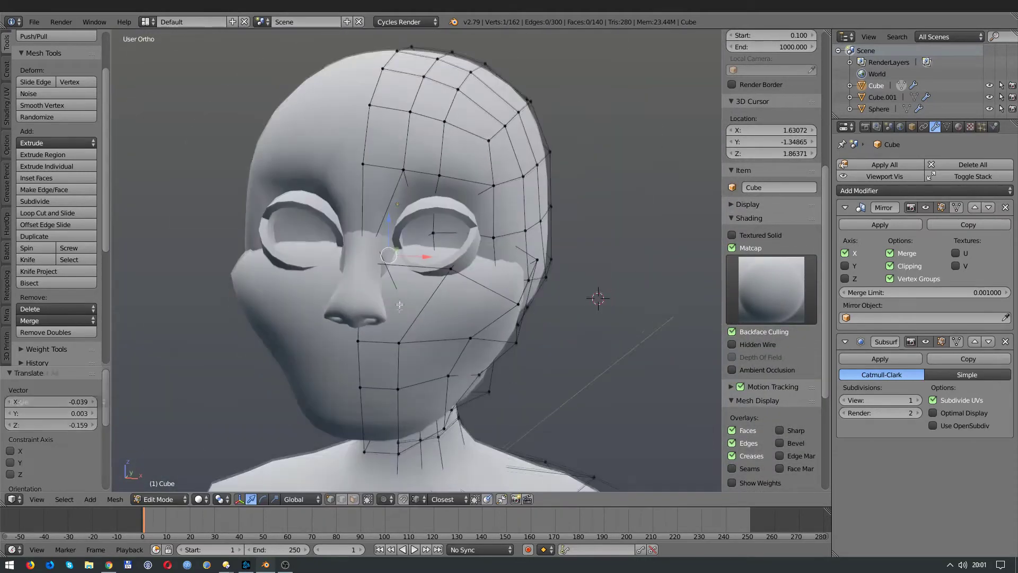
# Leave edit mode and move the eyelid ring along Y to hug the socket
pyautogui.press('Tab')
pyautogui.moveTo(435, 292); pyautogui.dragTo(352, 269, button='middle')
pyautogui.rightClick(480, 276)
pyautogui.press('g')
pyautogui.press('y')
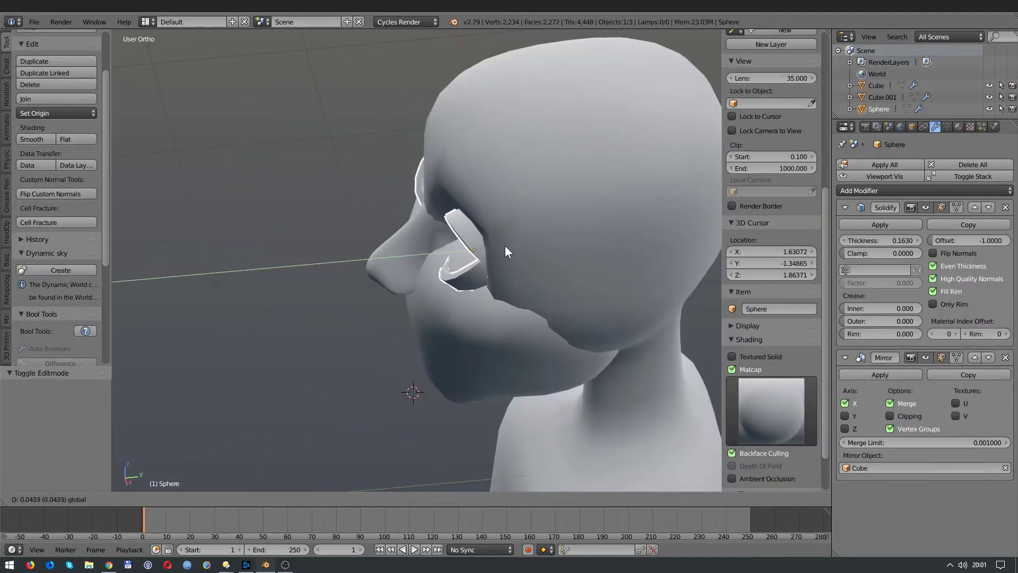
pyautogui.click(504, 245)
# Tilt the eyelid rings 16° around Z and check them in front view
pyautogui.moveTo(505, 245); pyautogui.dragTo(348, 298, button='middle')
pyautogui.press('r')
pyautogui.press('z')
pyautogui.click(385, 306)
pyautogui.press('KP_1')
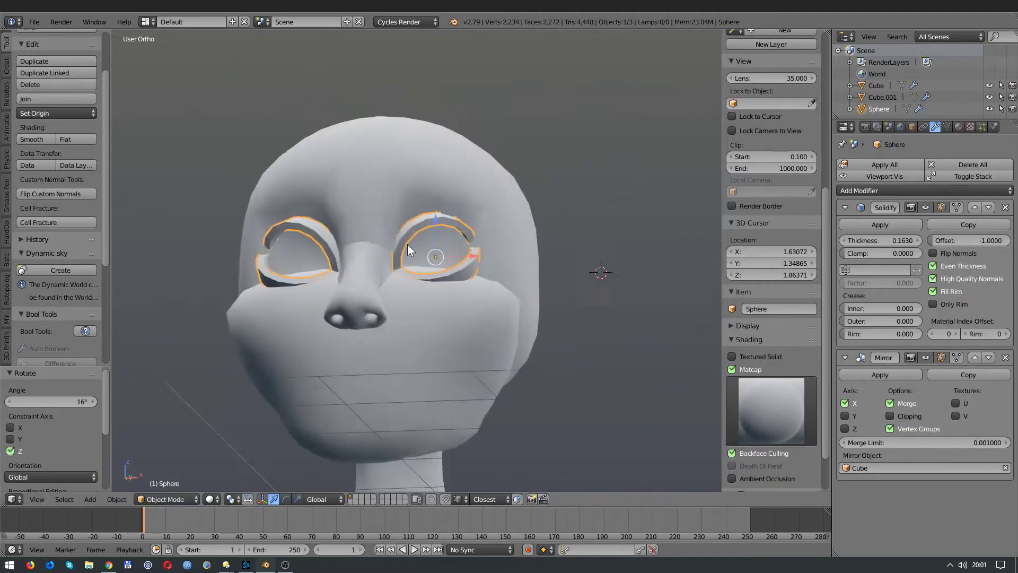
pyautogui.scroll(2, 415, 254)
pyautogui.rightClick(408, 275)
pyautogui.press('Tab')
# Pull a cheek vertex into place, then leave mesh editing of the head
pyautogui.moveTo(455, 272); pyautogui.dragTo(441, 294, button='right')
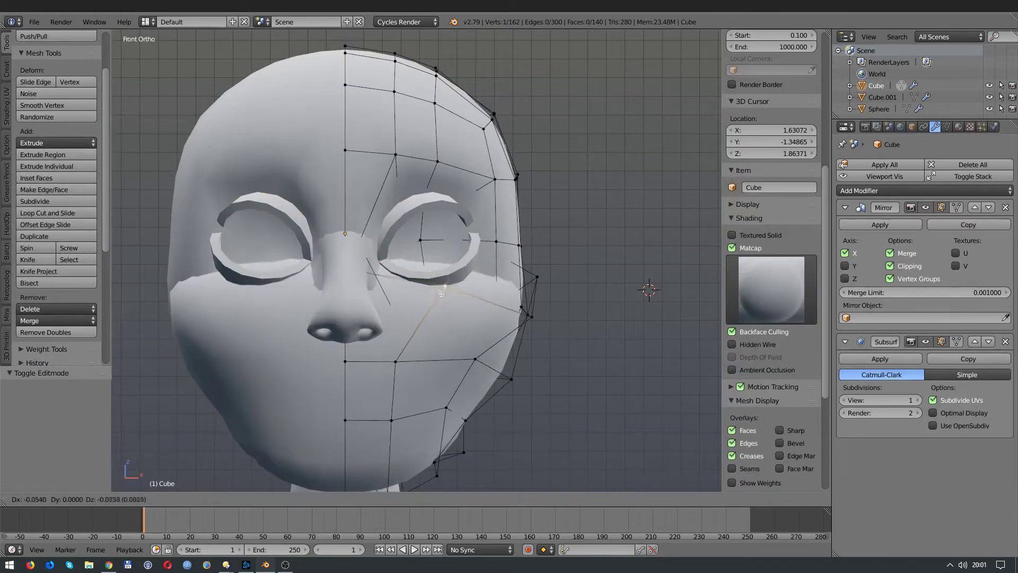
pyautogui.click(418, 298)
pyautogui.moveTo(418, 298)
pyautogui.mouseDown(button='middle')
pyautogui.moveTo(453, 313)
pyautogui.moveTo(477, 297)
pyautogui.mouseUp(button='middle')
pyautogui.press('z')
pyautogui.press('z')
pyautogui.press('Tab')
pyautogui.press('a')
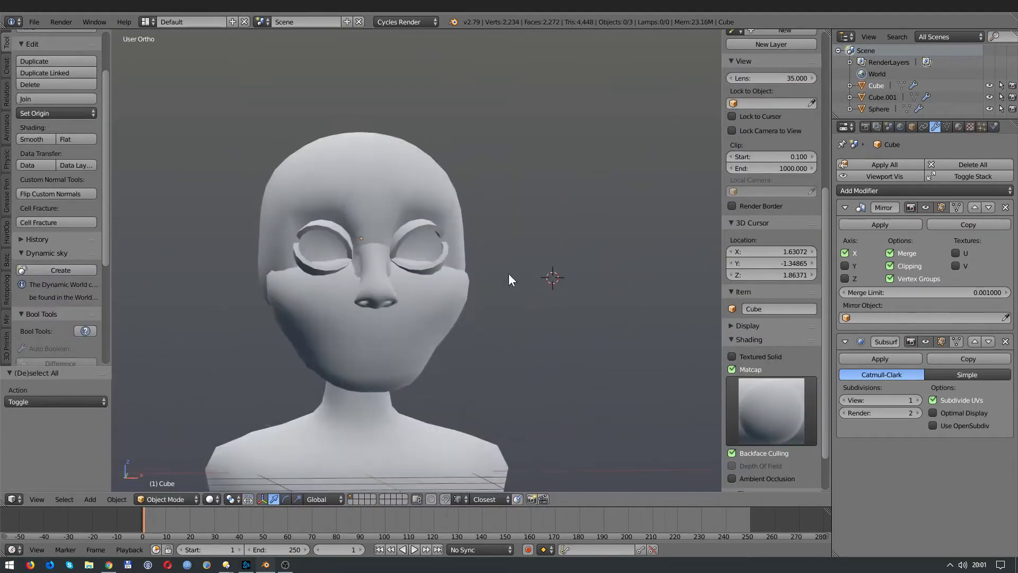
pyautogui.scroll(-2, 508, 274)
# Check the bust from front, orbiting and right-side views
pyautogui.rightClick(443, 219)
pyautogui.press('KP_1')
pyautogui.scroll(2, 435, 250)
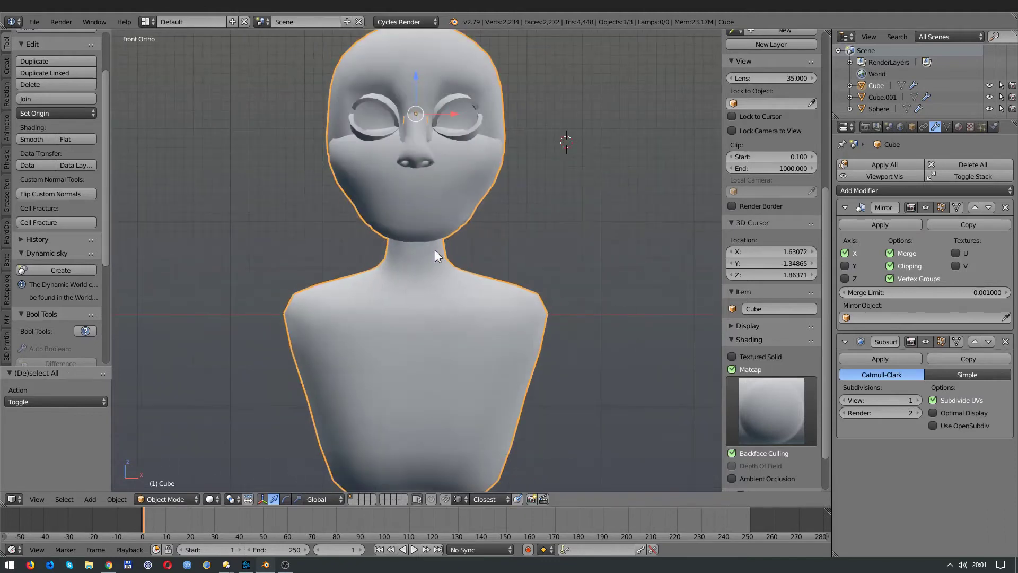
pyautogui.scroll(-2, 434, 250)
pyautogui.press('a')
pyautogui.moveTo(488, 303)
pyautogui.mouseDown(button='middle')
pyautogui.moveTo(367, 269)
pyautogui.moveTo(335, 290)
pyautogui.moveTo(459, 269)
pyautogui.moveTo(294, 263)
pyautogui.moveTo(402, 256)
pyautogui.mouseUp(button='middle')
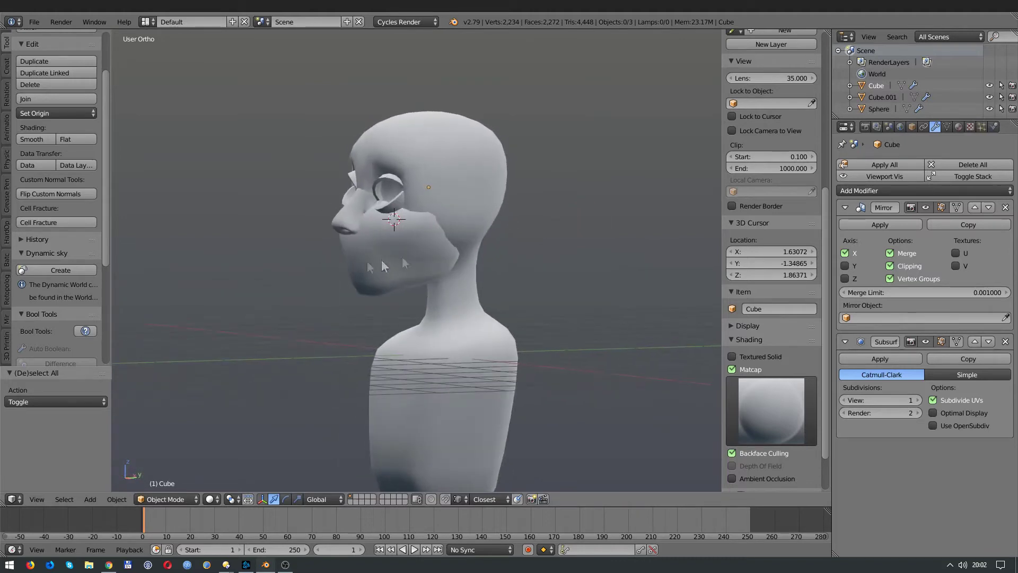
pyautogui.press('KP_3')
# Reshape the side of the head with smooth proportional moves in the right profile
pyautogui.rightClick(430, 240)
pyautogui.press('Tab')
pyautogui.scroll(2, 431, 254)
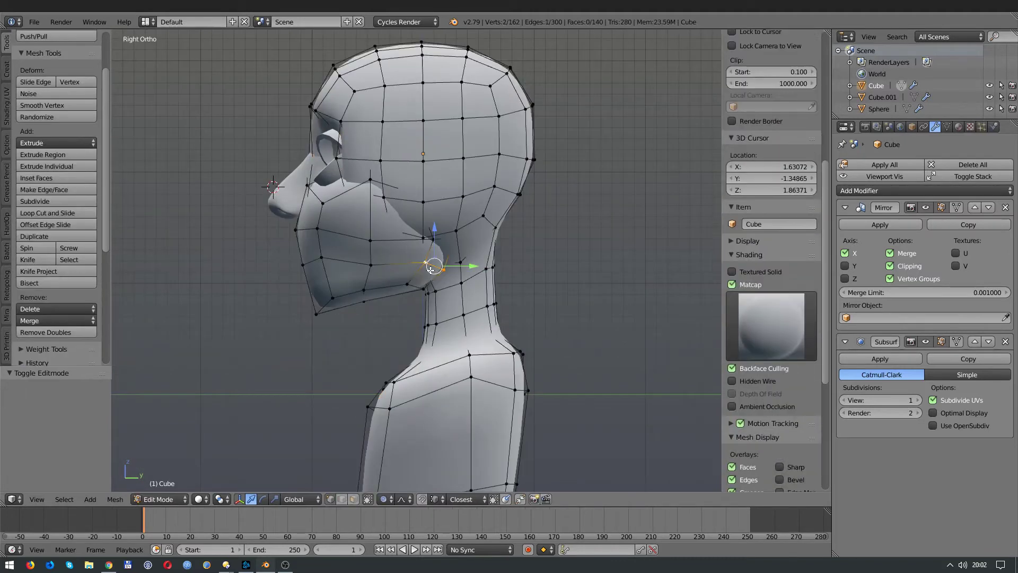
pyautogui.click(462, 259)
pyautogui.moveTo(461, 259)
pyautogui.mouseDown(button='middle')
pyautogui.moveTo(512, 233)
pyautogui.moveTo(553, 271)
pyautogui.moveTo(529, 227)
pyautogui.moveTo(462, 244)
pyautogui.moveTo(559, 252)
pyautogui.moveTo(615, 228)
pyautogui.moveTo(428, 261)
pyautogui.moveTo(477, 222)
pyautogui.moveTo(567, 227)
pyautogui.moveTo(300, 223)
pyautogui.mouseUp(button='middle')
pyautogui.click(527, 238)
pyautogui.click(537, 265)
pyautogui.press('Tab')
pyautogui.press('Tab')
# Shift the skull-side vertices sideways along X in two moves
pyautogui.press('g')
pyautogui.press('x')
pyautogui.click(567, 227)
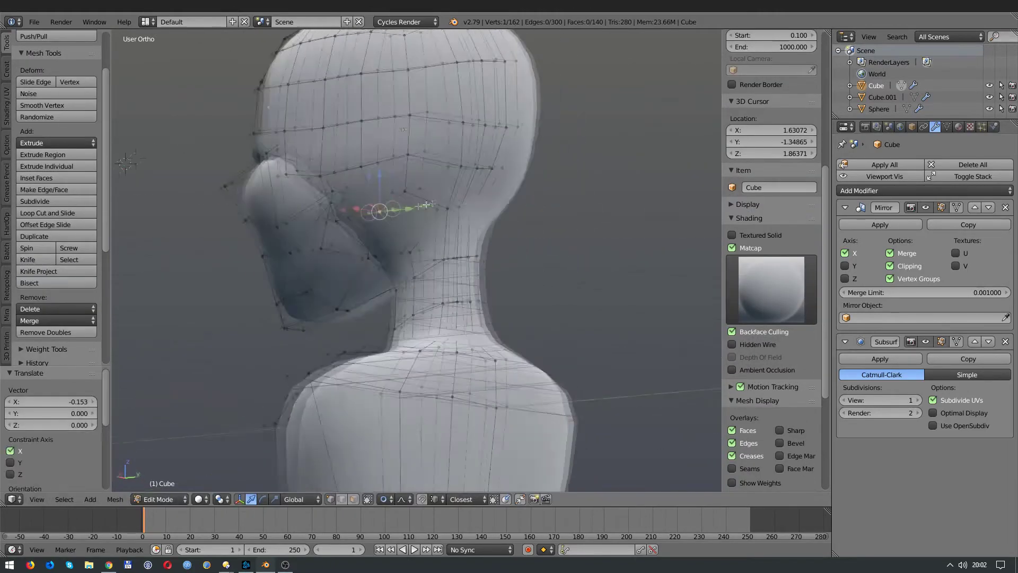
pyautogui.press('g')
pyautogui.press('x')
pyautogui.click(303, 220)
# Move another side-of-head vertex along X and check it from the left profile
pyautogui.rightClick(340, 203)
pyautogui.press('g')
pyautogui.press('x')
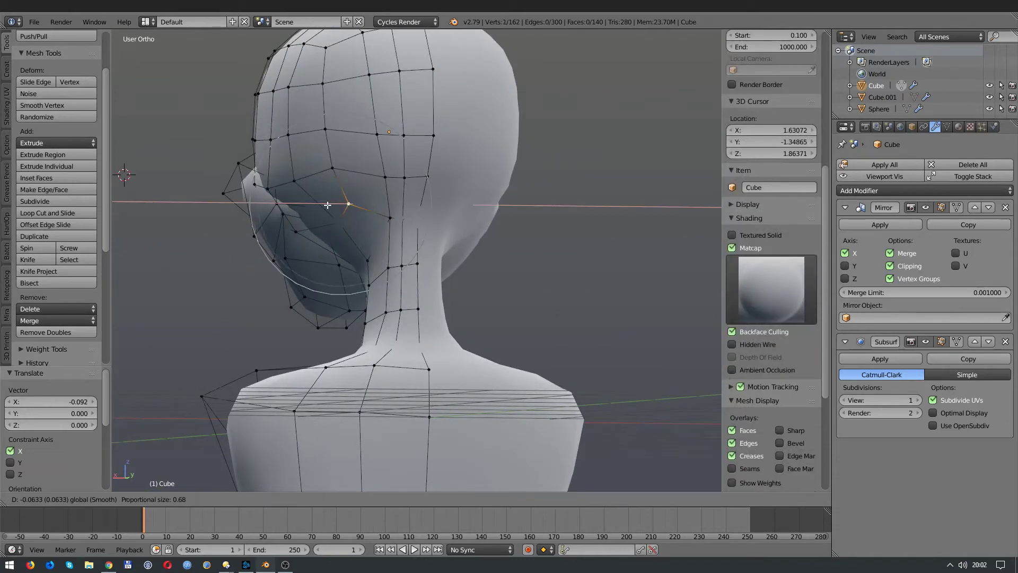
pyautogui.click(325, 209)
pyautogui.moveTo(326, 209)
pyautogui.mouseDown(button='middle')
pyautogui.moveTo(551, 284)
pyautogui.moveTo(415, 301)
pyautogui.mouseUp(button='middle')
pyautogui.press('a')
pyautogui.click(442, 256)
pyautogui.scroll(-3, 441, 256)
pyautogui.press('Tab')
# Raise side-of-head vertices slightly with Z-constrained smooth moves
pyautogui.scroll(3, 414, 302)
pyautogui.press('Tab')
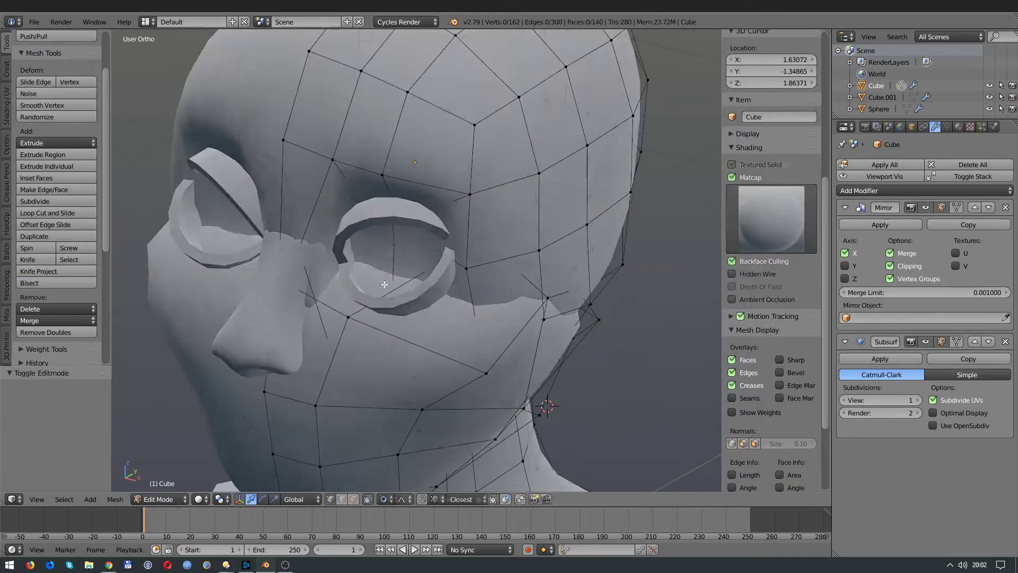
pyautogui.press('z')
pyautogui.press('z')
pyautogui.scroll(-3, 388, 276)
pyautogui.scroll(3, 388, 276)
pyautogui.press('g')
pyautogui.press('z')
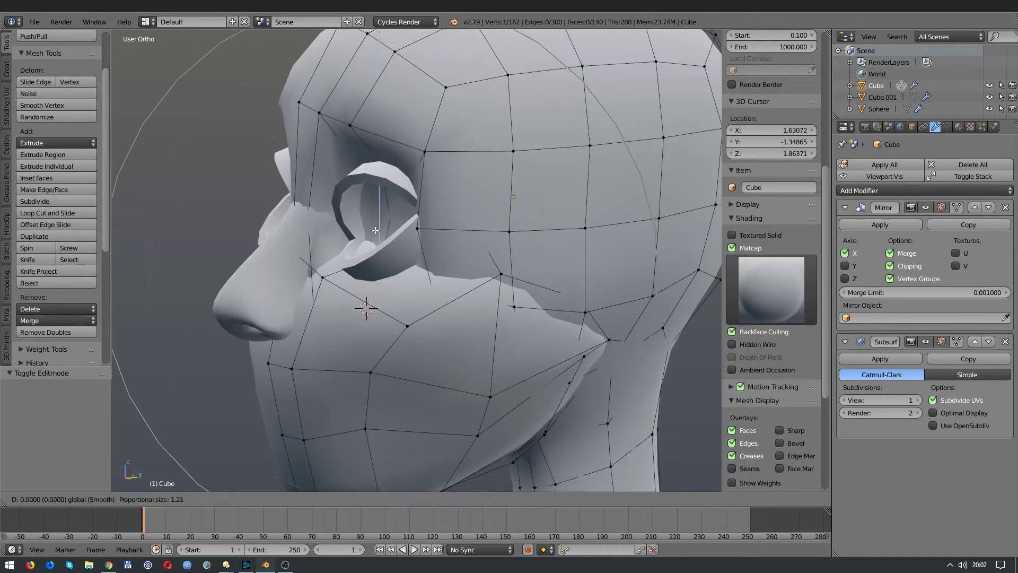
pyautogui.click(376, 232)
pyautogui.click(325, 250)
pyautogui.press('z')
pyautogui.press('z')
pyautogui.press('g')
pyautogui.press('z')
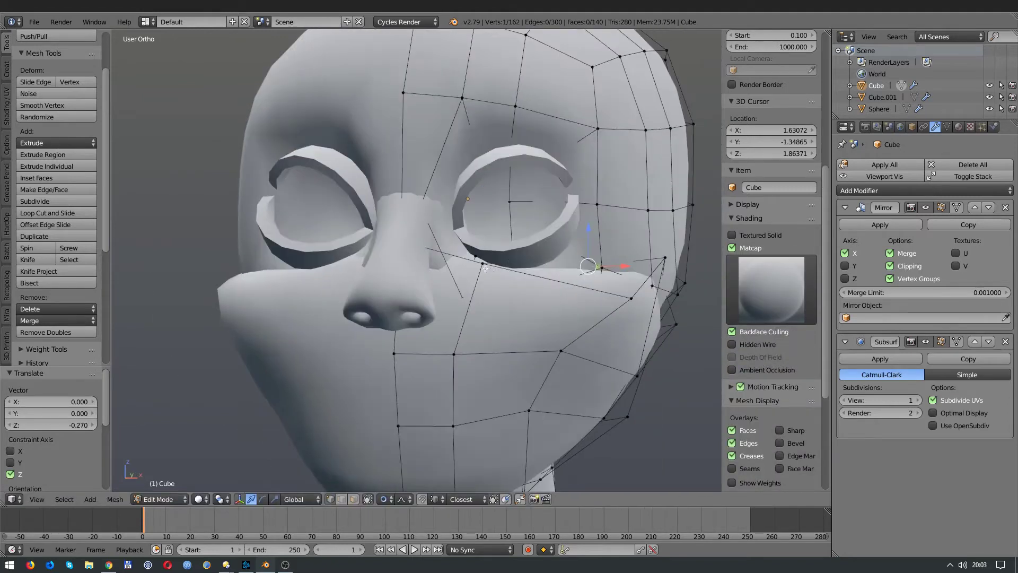
# Pull a cheek vertex inward and view the whole bust from the front
pyautogui.press('g')
pyautogui.moveTo(479, 254); pyautogui.dragTo(604, 262, button='middle')
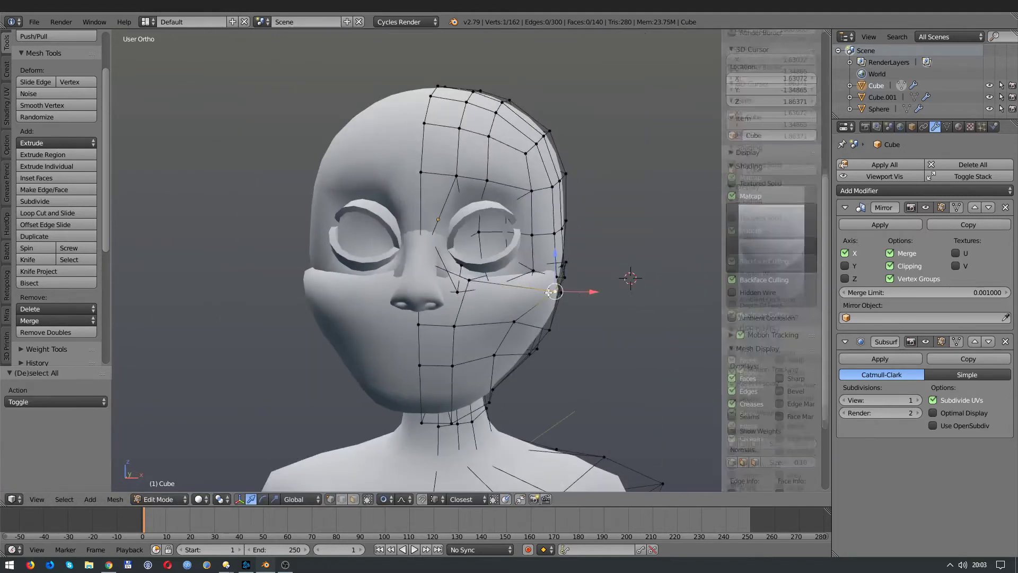
pyautogui.click(568, 318)
pyautogui.press('g')
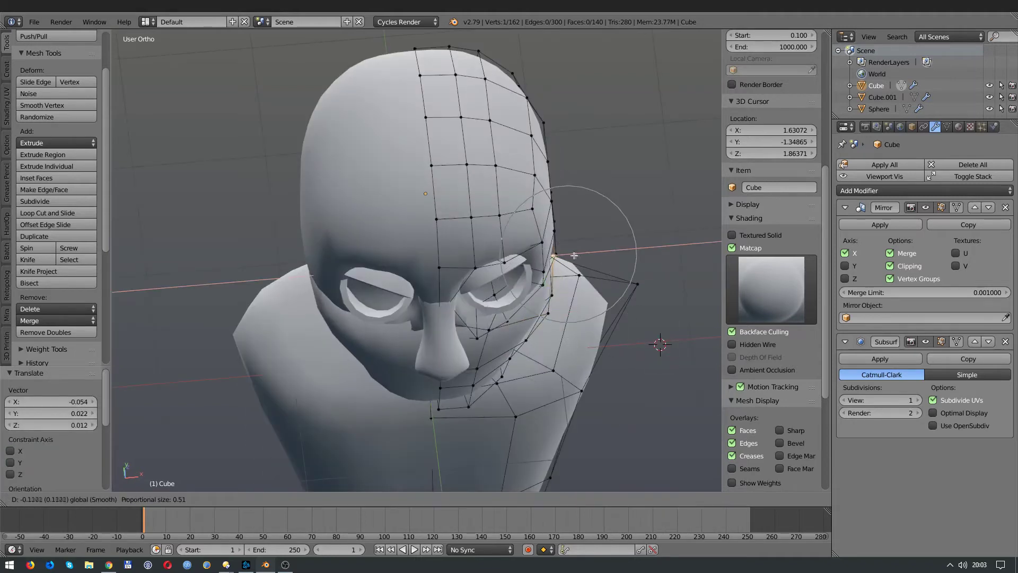
pyautogui.press('KP_1')
pyautogui.press('Tab')
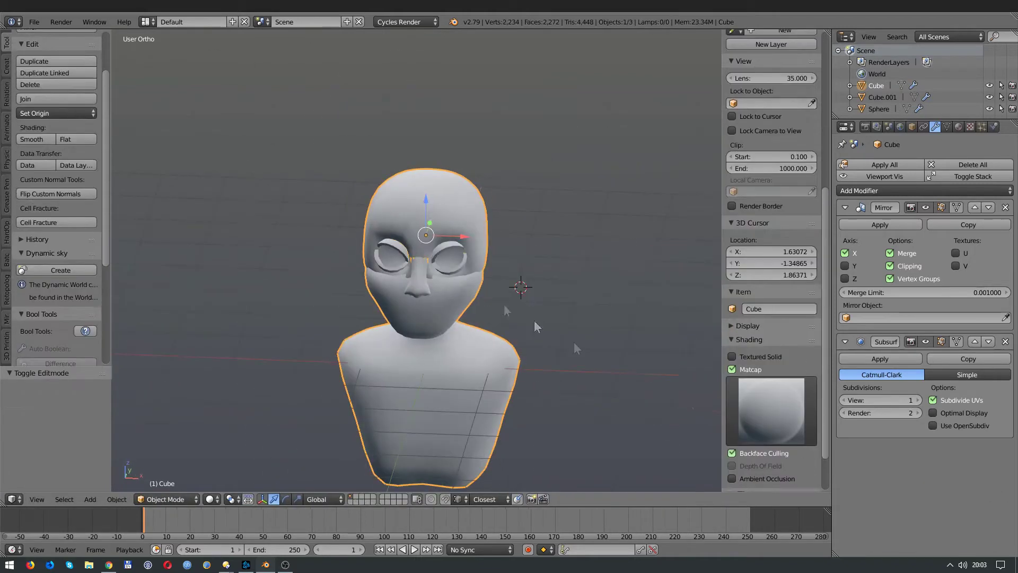
# Select the nose in the right side view and enter its mesh editing
pyautogui.press('a')
pyautogui.moveTo(534, 320)
pyautogui.mouseDown(button='middle')
pyautogui.moveTo(341, 272)
pyautogui.moveTo(582, 264)
pyautogui.moveTo(523, 250)
pyautogui.moveTo(590, 250)
pyautogui.mouseUp(button='middle')
pyautogui.press('KP_3')
pyautogui.rightClick(454, 254)
pyautogui.scroll(3, 367, 261)
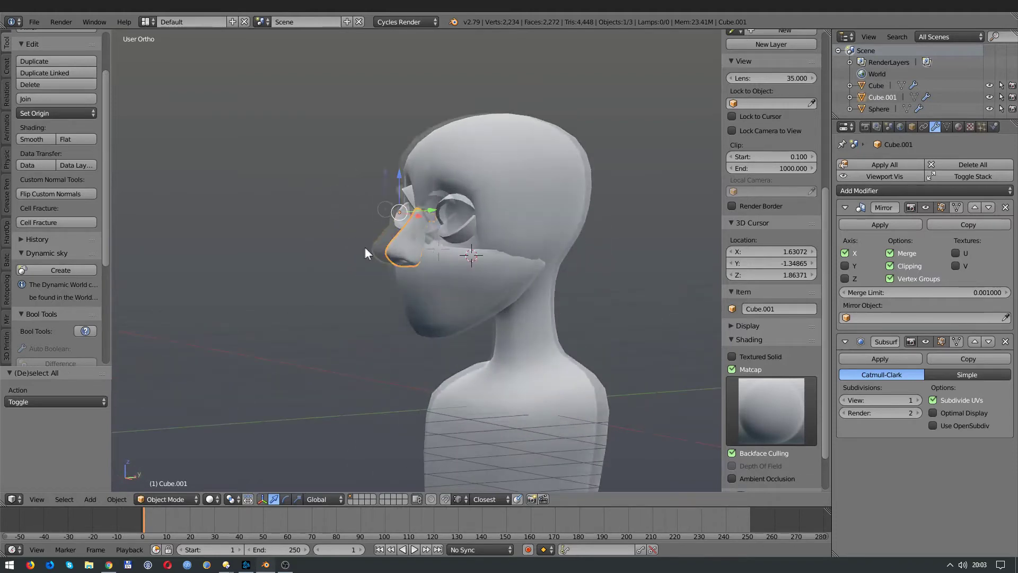
pyautogui.scroll(3, 297, 242)
pyautogui.press('Tab')
# Rotate the whole nose mesh to tilt it slightly
pyautogui.press('a')
pyautogui.press('z')
pyautogui.press('r')
pyautogui.click(232, 234)
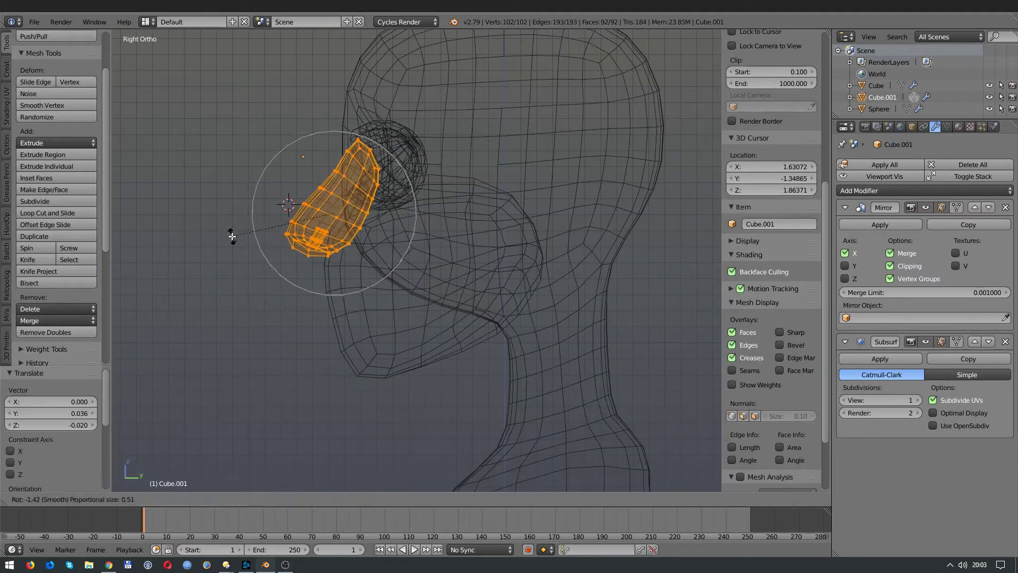
pyautogui.press('z')
pyautogui.moveTo(232, 233)
pyautogui.mouseDown(button='middle')
pyautogui.moveTo(368, 248)
pyautogui.moveTo(572, 243)
pyautogui.moveTo(480, 240)
pyautogui.moveTo(426, 183)
pyautogui.mouseUp(button='middle')
pyautogui.press('Tab')
pyautogui.scroll(-3, 367, 247)
pyautogui.press('a')
# Select the head from the right side and enter wireframe mesh editing
pyautogui.rightClick(426, 180)
pyautogui.press('KP_3')
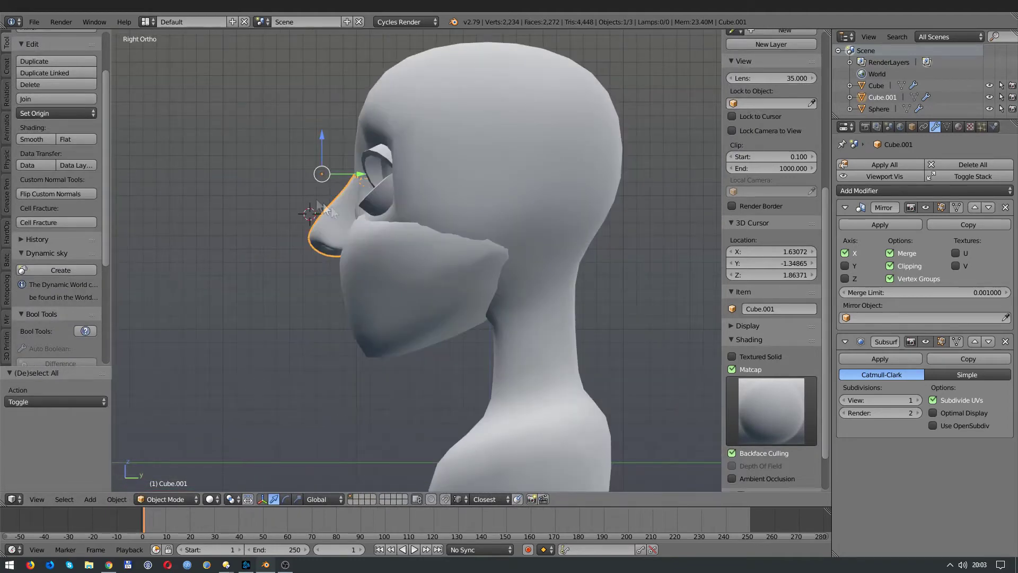
pyautogui.rightClick(383, 198)
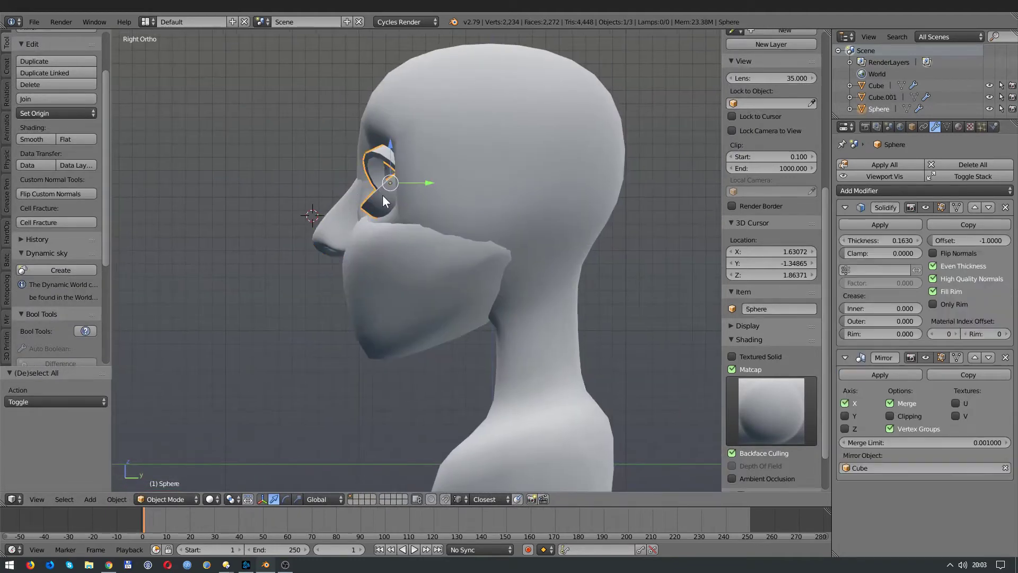
pyautogui.rightClick(333, 196)
pyautogui.press('Tab')
pyautogui.press('z')
# Box-select the top vertices of the head and lower the crown along Z
pyautogui.press('a')
pyautogui.press('a')
pyautogui.press('b')
pyautogui.moveTo(339, 37); pyautogui.dragTo(636, 167)
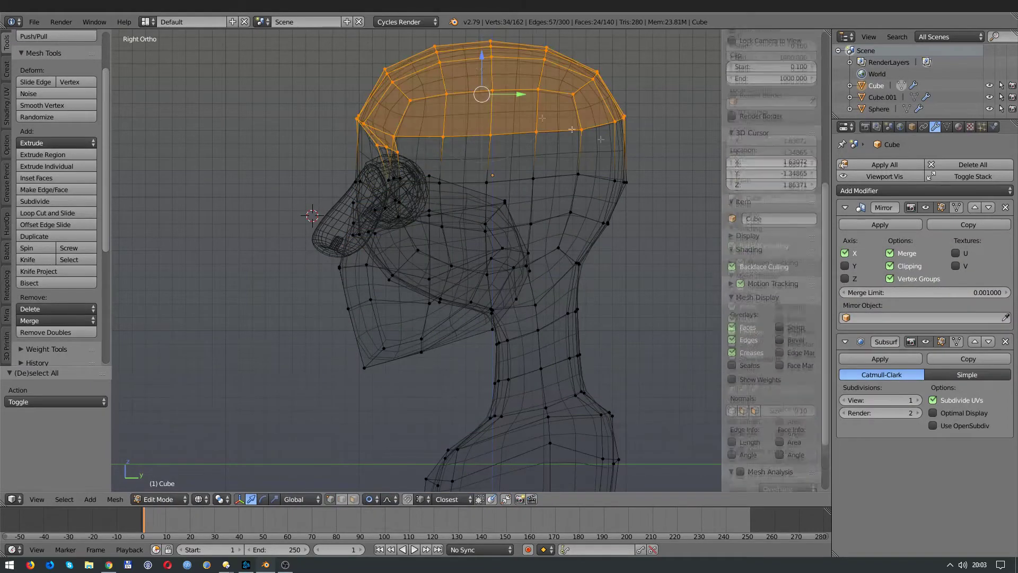
pyautogui.press('g')
pyautogui.press('z')
pyautogui.click(479, 79)
pyautogui.press('z')
pyautogui.moveTo(478, 79); pyautogui.dragTo(459, 212, button='middle')
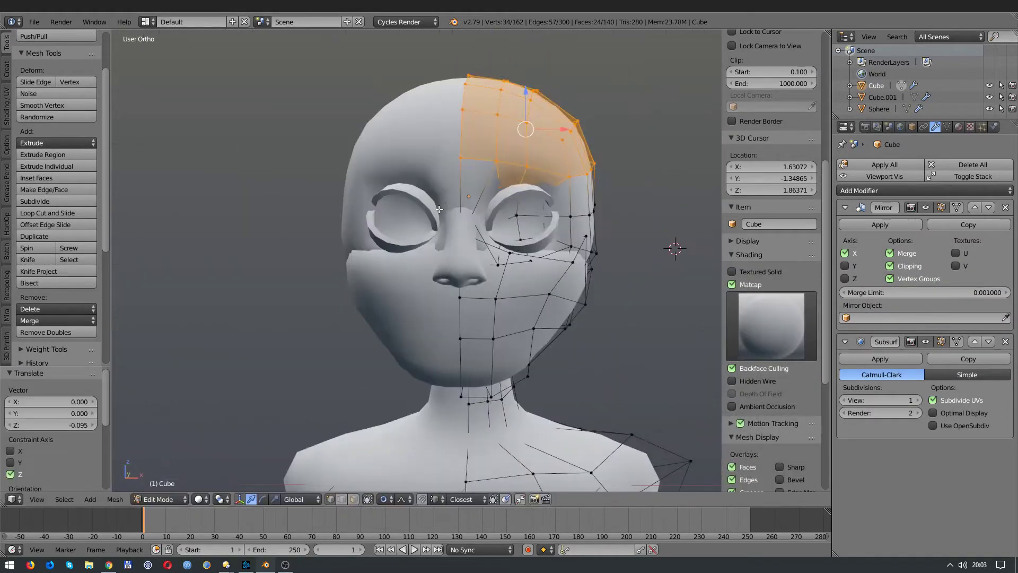
pyautogui.press('Tab')
pyautogui.press('KP_1')
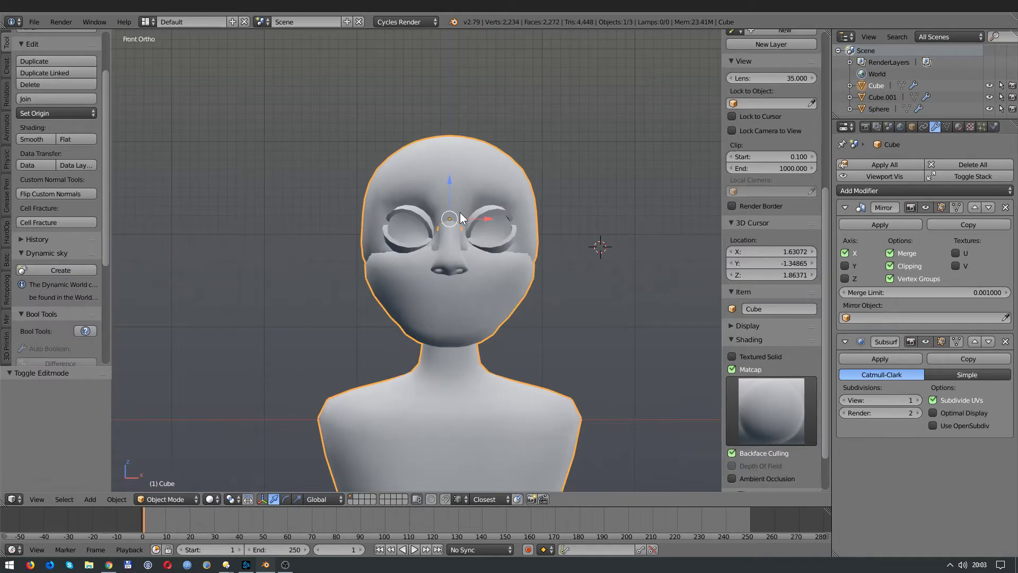
# Move a jaw-line vertex sideways along X, then reselect the head from the front
pyautogui.press('Tab')
pyautogui.moveTo(450, 227); pyautogui.dragTo(527, 334, button='middle')
pyautogui.rightClick(527, 336)
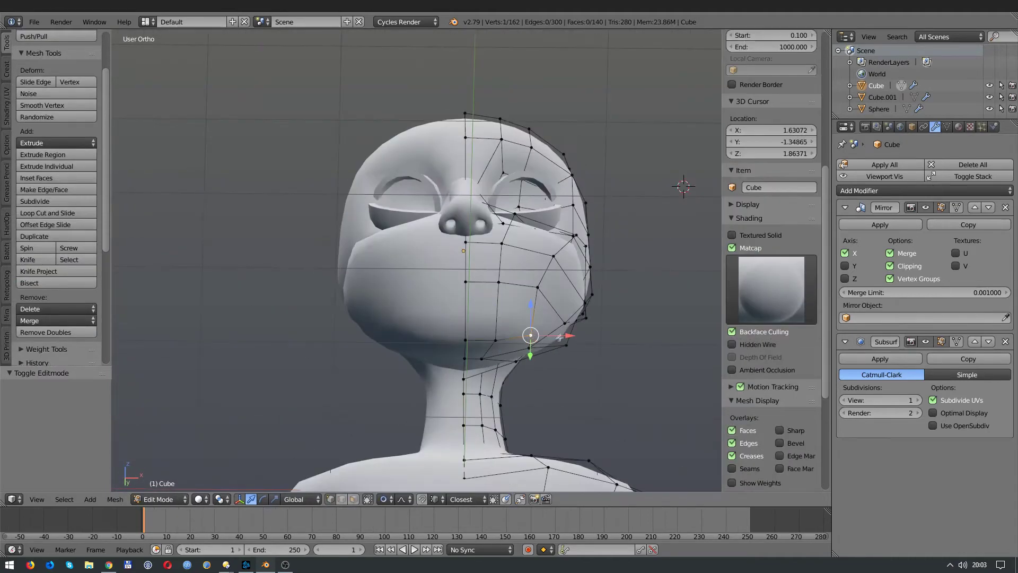
pyautogui.press('g')
pyautogui.press('x')
pyautogui.click(535, 336)
pyautogui.press('Tab')
pyautogui.press('a')
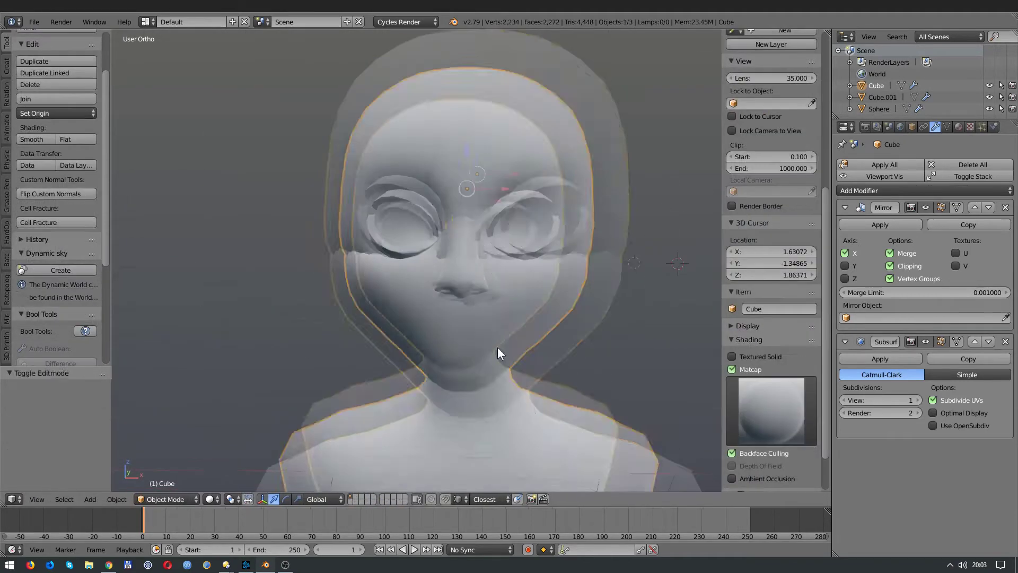
pyautogui.moveTo(500, 353)
pyautogui.mouseDown(button='middle')
pyautogui.moveTo(376, 340)
pyautogui.moveTo(609, 336)
pyautogui.moveTo(421, 339)
pyautogui.moveTo(532, 341)
pyautogui.moveTo(481, 318)
pyautogui.moveTo(406, 328)
pyautogui.moveTo(461, 379)
pyautogui.moveTo(477, 341)
pyautogui.moveTo(403, 324)
pyautogui.mouseUp(button='middle')
pyautogui.press('KP_1')
pyautogui.rightClick(511, 270)
# Add a cube at a 3D cursor beside the head and round it into a smooth blob
pyautogui.click(491, 274)
pyautogui.press('space')
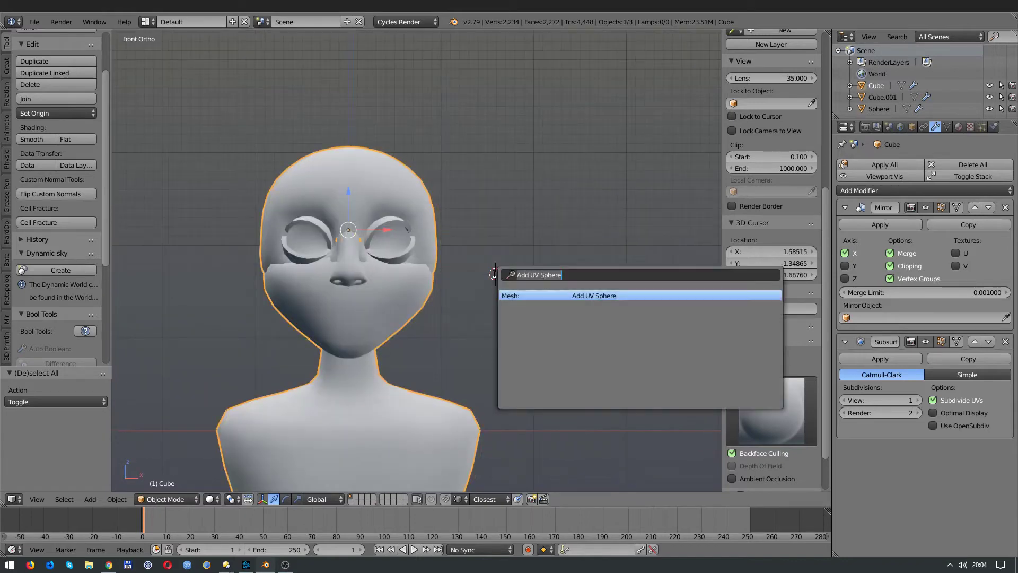
pyautogui.press('Return')
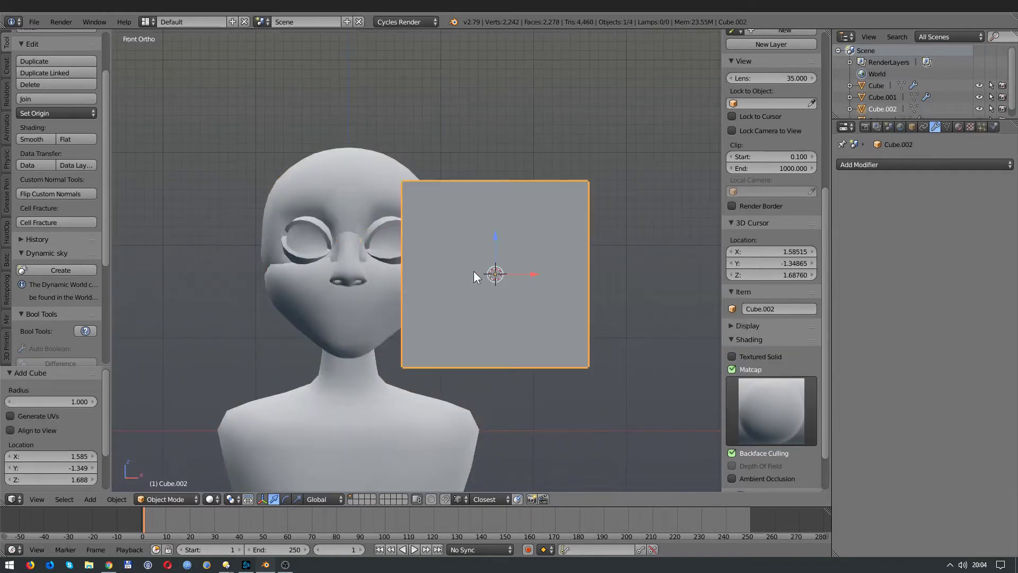
pyautogui.hotkey('ctrl', '1')
pyautogui.hotkey('ctrl', 'a')
pyautogui.moveTo(431, 294); pyautogui.dragTo(437, 282, button='middle')
pyautogui.press('Tab')
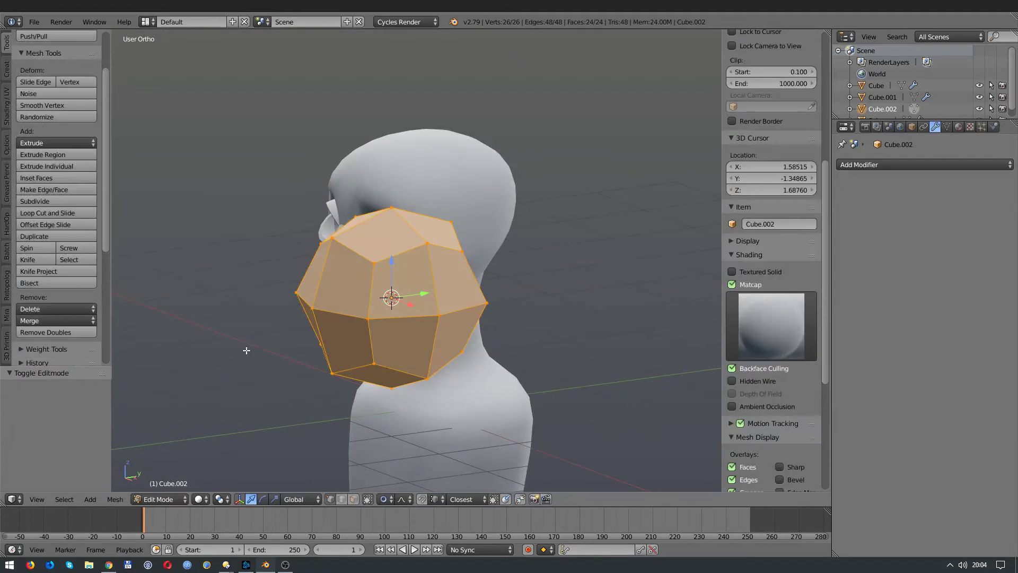
# Flatten the blob along Y and stretch it taller along Z into an oval disc
pyautogui.press('s')
pyautogui.press('y')
pyautogui.click(318, 330)
pyautogui.press('KP_1')
pyautogui.press('s')
pyautogui.press('z')
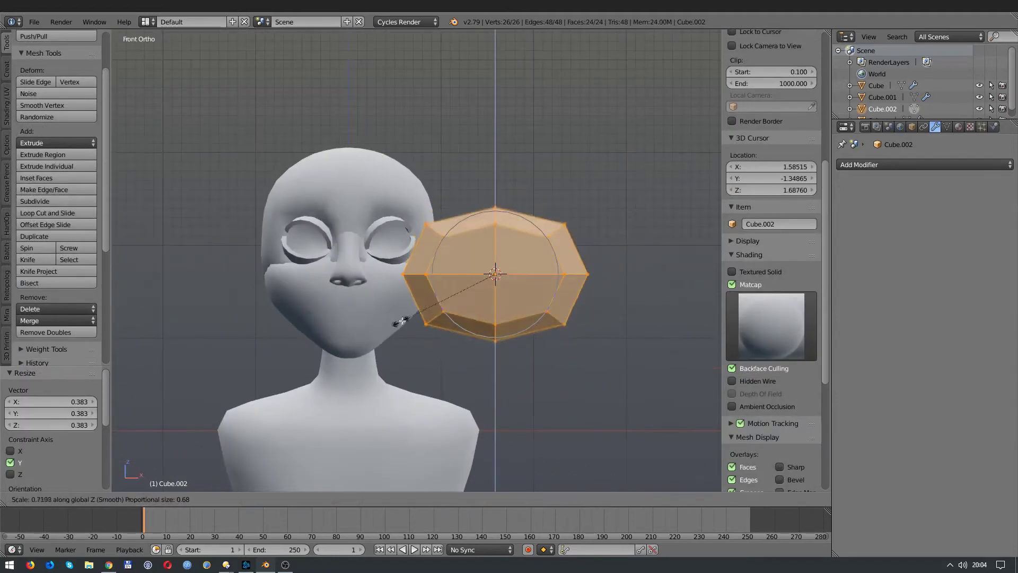
pyautogui.click(322, 330)
pyautogui.press('Tab')
pyautogui.press('Tab')
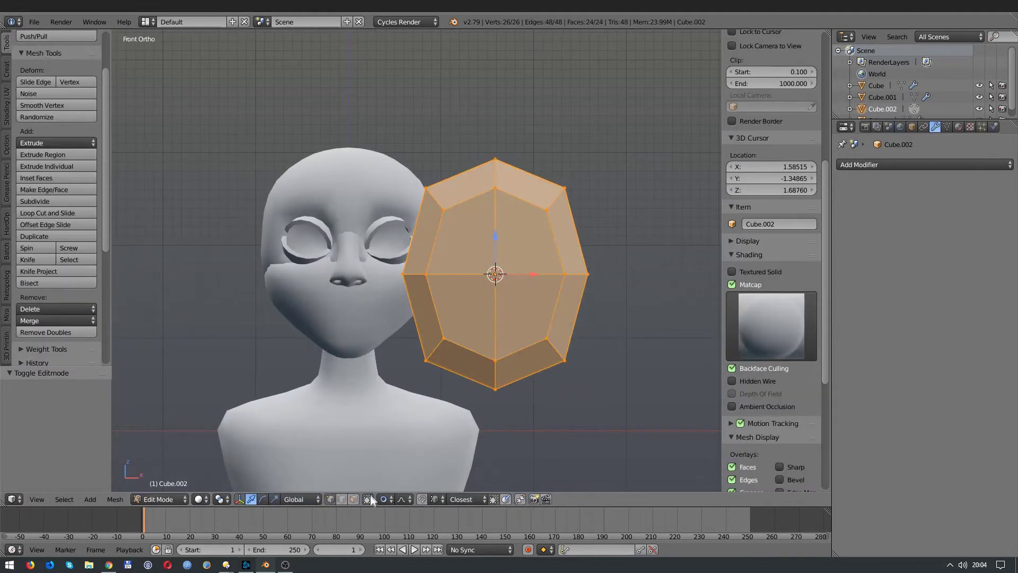
# Select the disc's inner faces in face mode and extrude-scale them into an inset
pyautogui.click(353, 499)
pyautogui.rightClick(405, 331)
pyautogui.moveTo(371, 339)
pyautogui.mouseDown(button='middle')
pyautogui.moveTo(405, 331)
pyautogui.moveTo(435, 296)
pyautogui.mouseUp(button='middle')
pyautogui.keyDown('shift'); pyautogui.rightClick(476, 238); pyautogui.keyUp('shift')
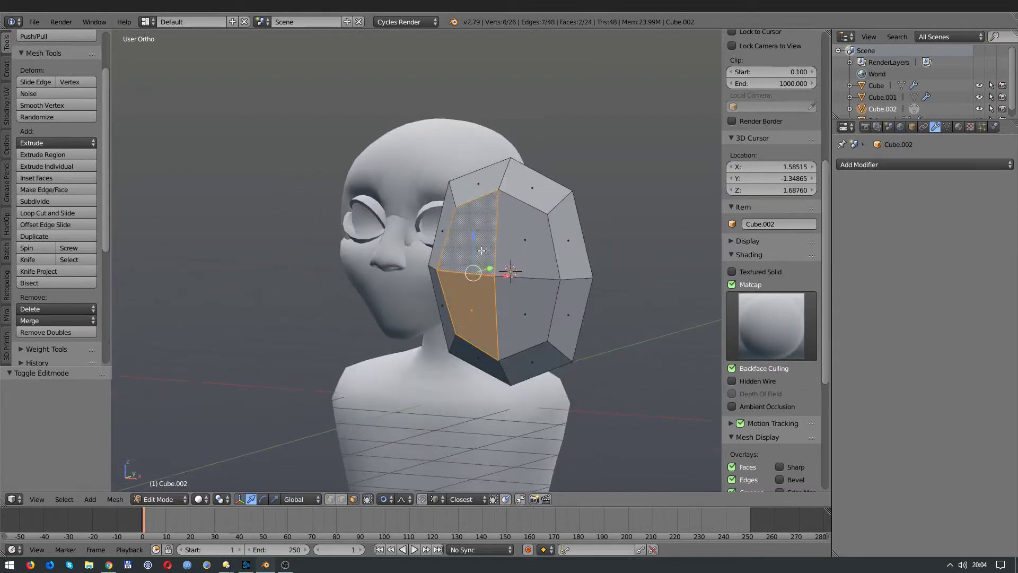
pyautogui.keyDown('shift'); pyautogui.rightClick(521, 302); pyautogui.keyUp('shift')
pyautogui.press('e')
pyautogui.click(371, 342)
pyautogui.press('s')
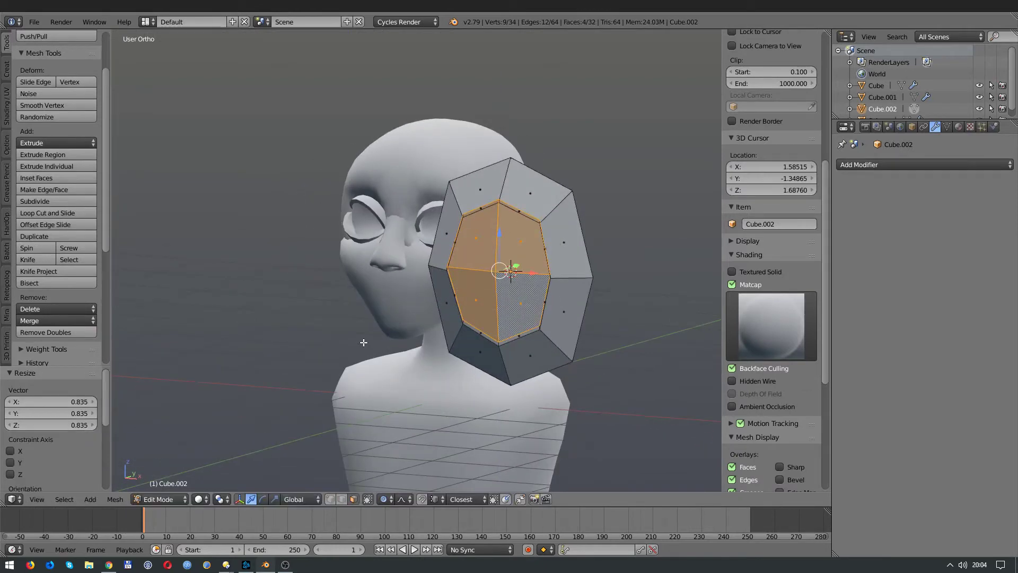
pyautogui.click(345, 347)
# Push the inset faces into the disc along Y and enlarge them to form the recess
pyautogui.moveTo(345, 347)
pyautogui.mouseDown(button='middle')
pyautogui.moveTo(466, 293)
pyautogui.moveTo(439, 332)
pyautogui.mouseUp(button='middle')
pyautogui.press('g')
pyautogui.press('y')
pyautogui.click(434, 302)
pyautogui.press('s')
pyautogui.click(521, 245)
pyautogui.press('s')
pyautogui.click(461, 319)
pyautogui.press('Tab')
# Add smooth subdivision to the ear disc and enter Edit Mode in top view
pyautogui.hotkey('ctrl', '1')
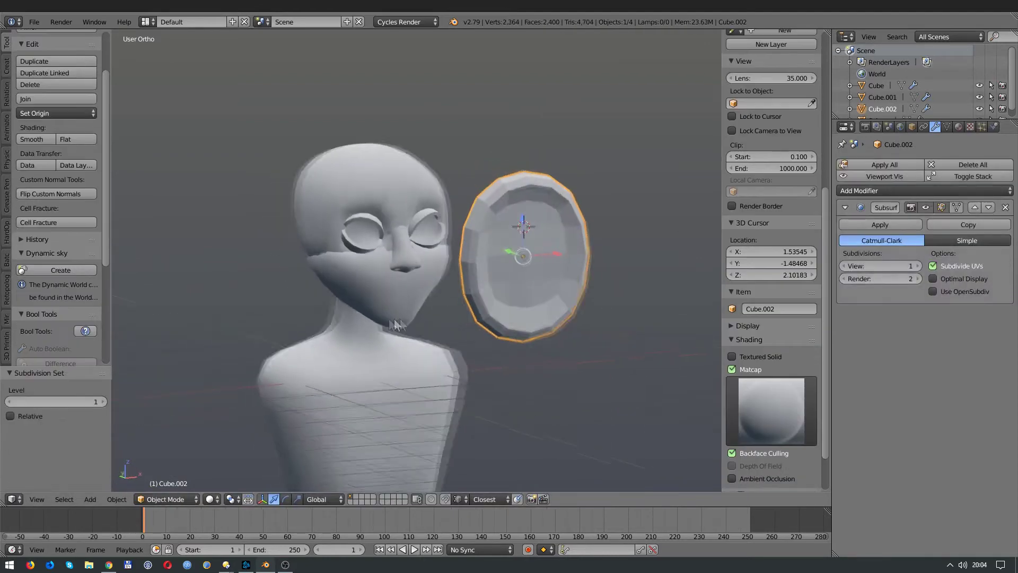
pyautogui.press('KP_7')
pyautogui.press('Tab')
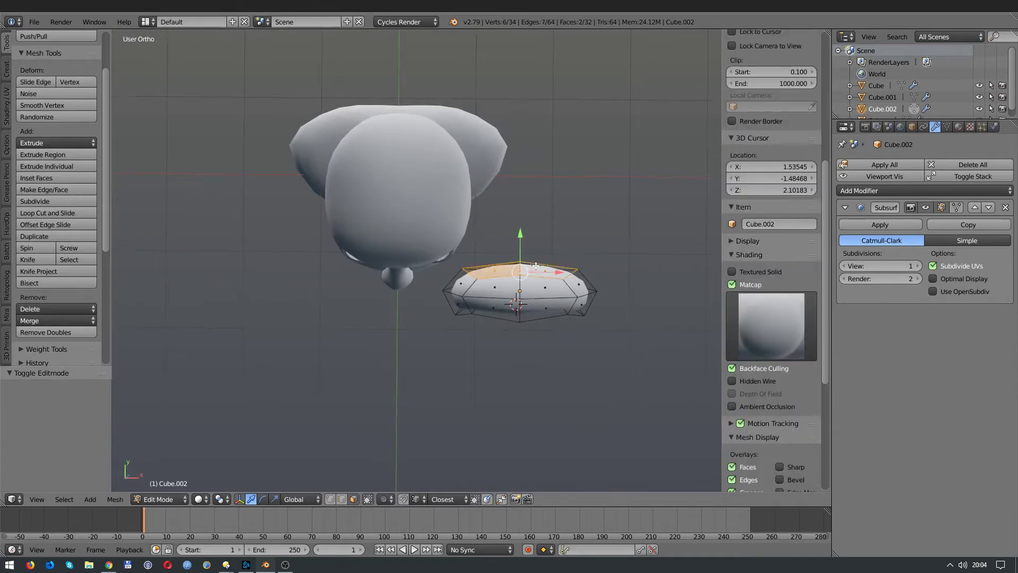
pyautogui.moveTo(371, 296)
pyautogui.mouseDown(button='middle')
pyautogui.moveTo(324, 298)
pyautogui.moveTo(344, 301)
pyautogui.moveTo(325, 311)
pyautogui.mouseUp(button='middle')
pyautogui.press('KP_7')
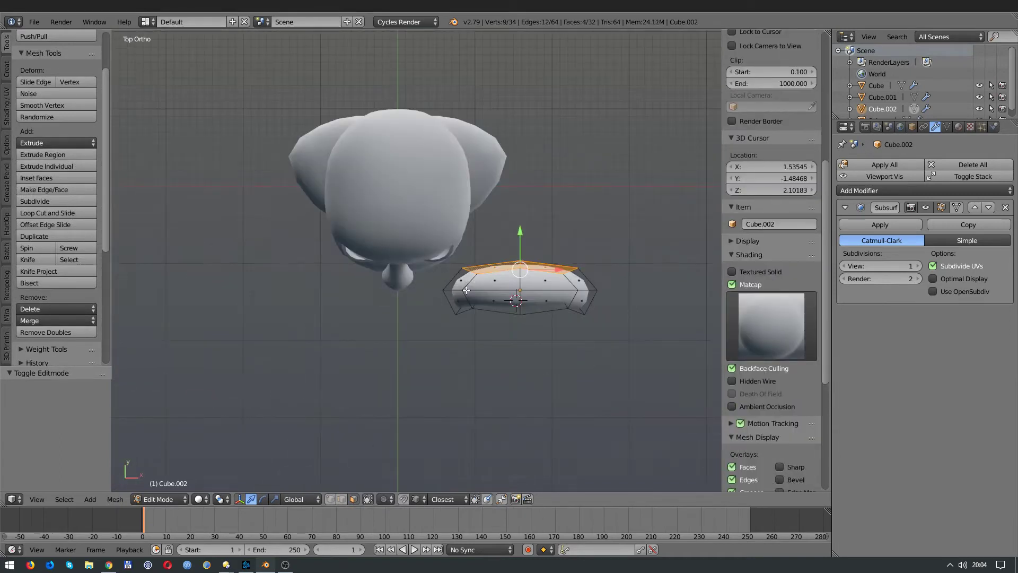
# Reshape the ear by moving, rotating and shifting its top outer edge
pyautogui.click(444, 252)
pyautogui.press('r')
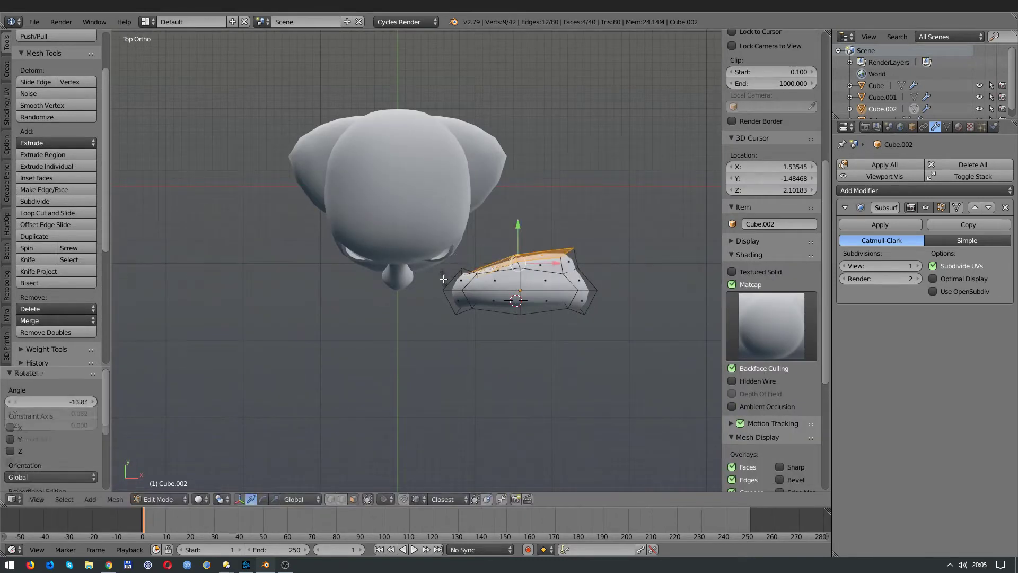
pyautogui.click(445, 265)
pyautogui.press('g')
pyautogui.click(443, 259)
pyautogui.moveTo(443, 258); pyautogui.dragTo(477, 255, button='middle')
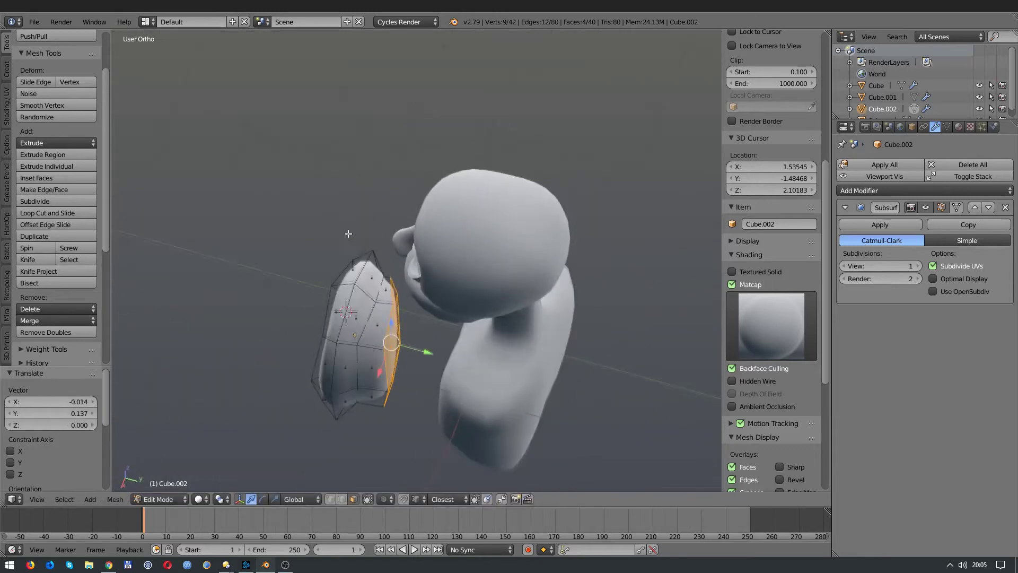
pyautogui.press('KP_7')
pyautogui.scroll(2, 482, 254)
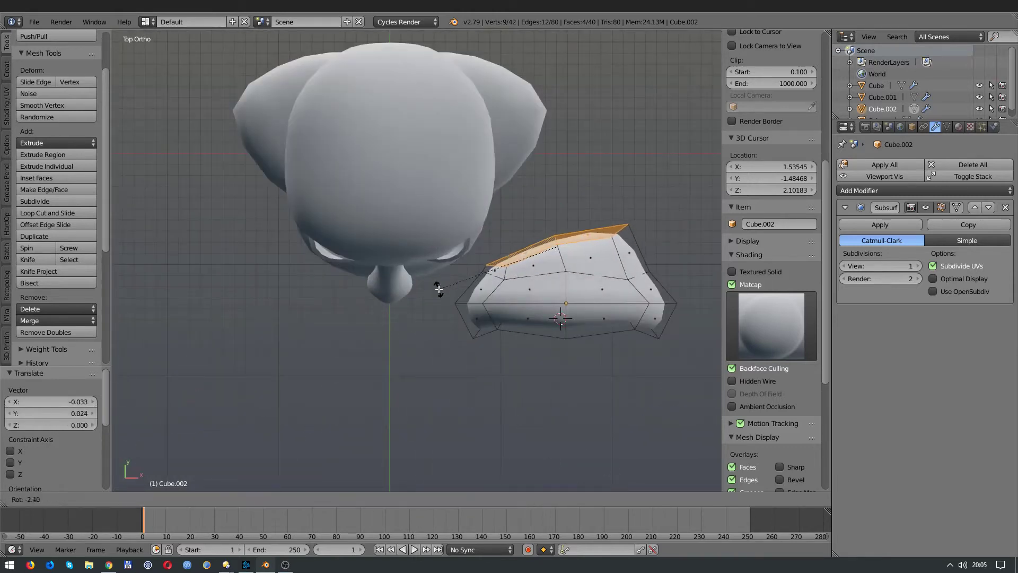
pyautogui.press('Escape')
# Move and tilt the ear against the side of the head, then re-enter Edit Mode
pyautogui.press('Tab')
pyautogui.moveTo(438, 289); pyautogui.dragTo(416, 165, button='middle')
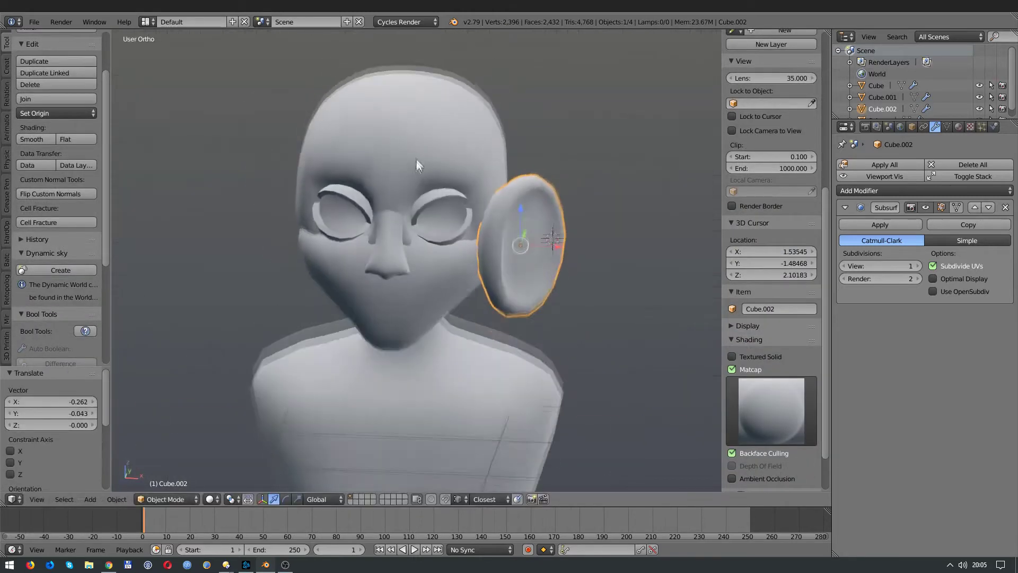
pyautogui.press('KP_1')
pyautogui.press('r')
pyautogui.press('r')
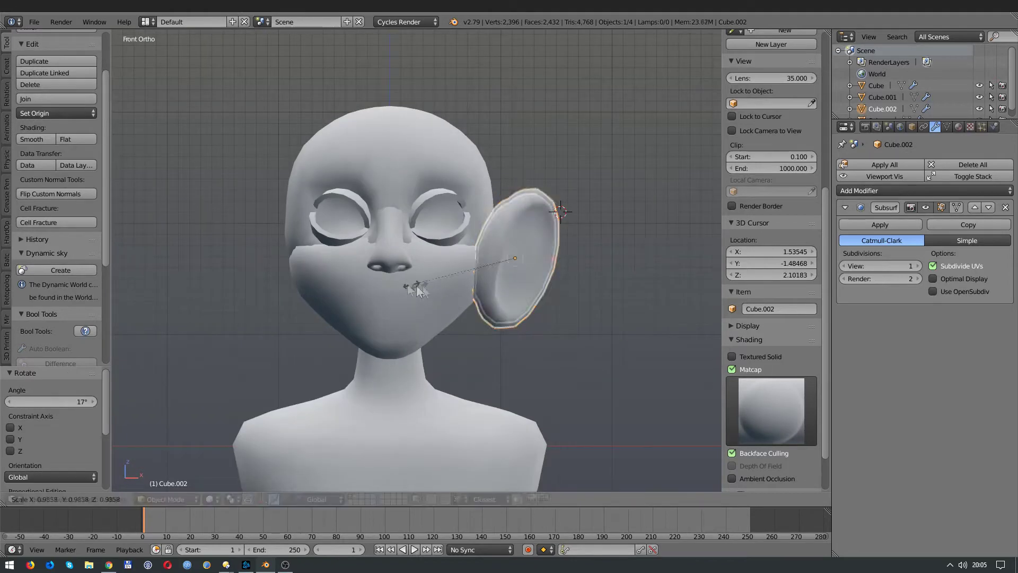
pyautogui.click(440, 278)
pyautogui.press('KP_3')
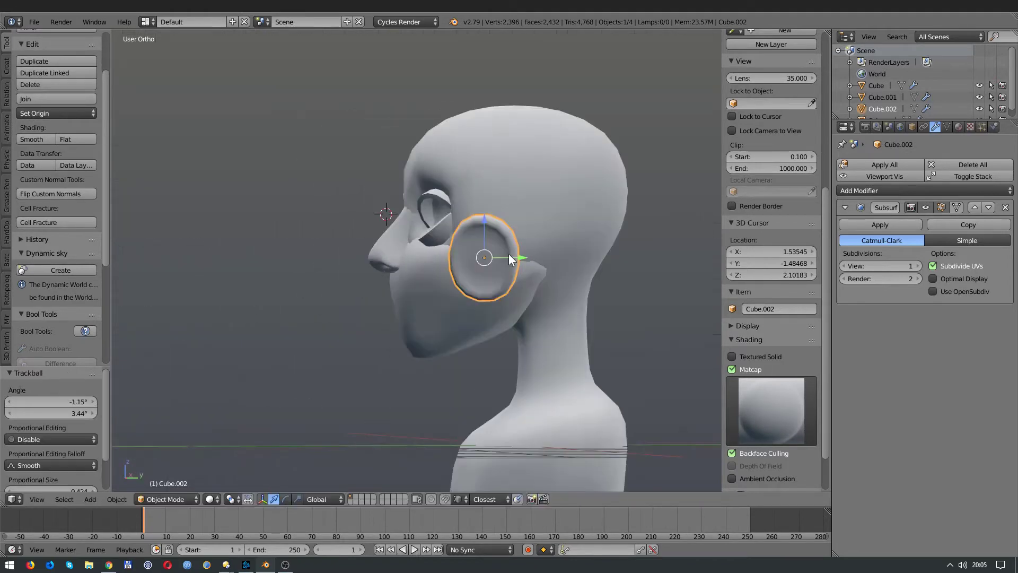
pyautogui.press('KP_1')
pyautogui.press('KP_3')
pyautogui.press('Tab')
pyautogui.moveTo(492, 253); pyautogui.dragTo(516, 254, button='middle')
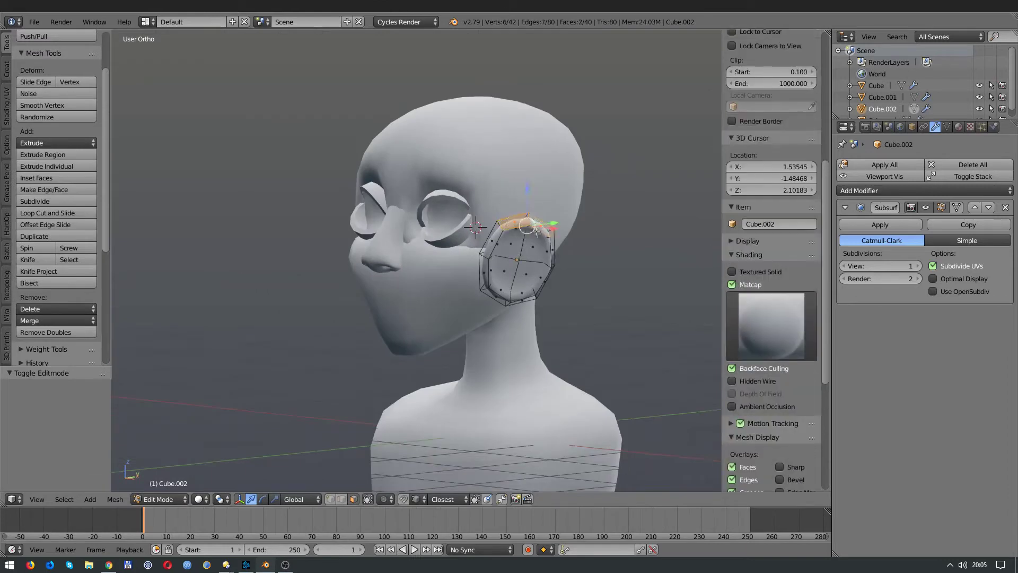
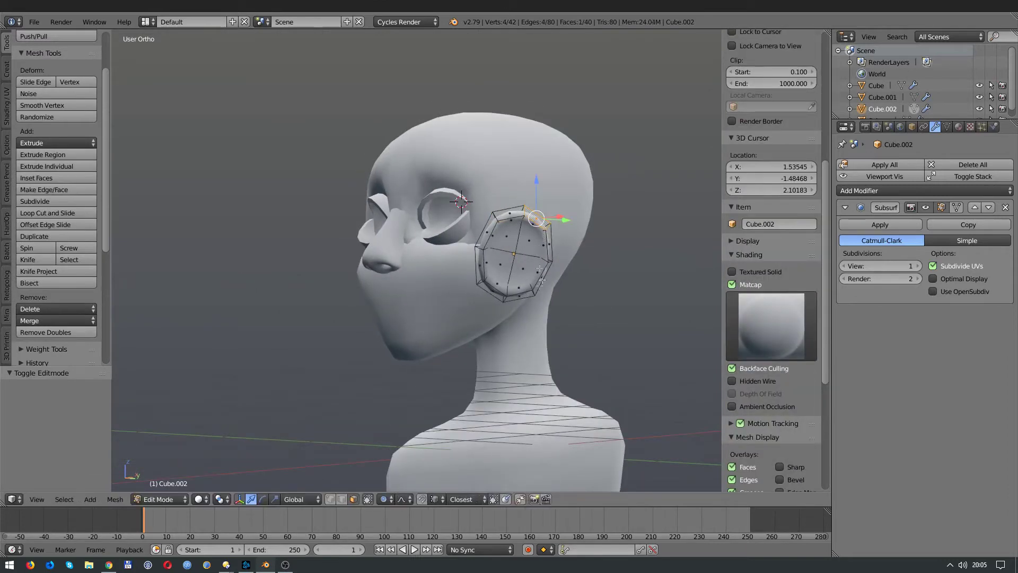
# Reshape the ear's top edge and left edge with soft proportional moves
pyautogui.click(517, 277)
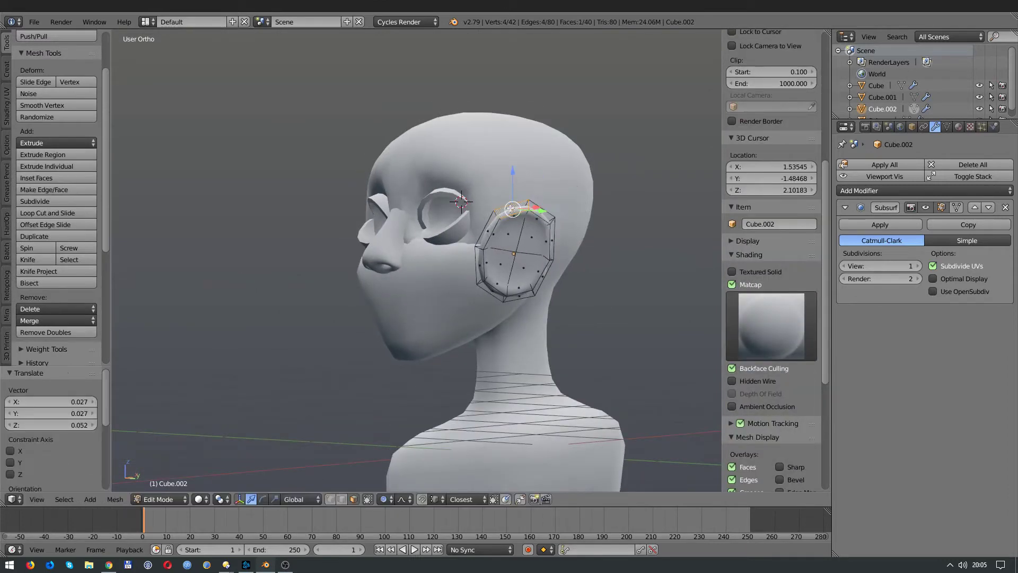
pyautogui.click(497, 203)
pyautogui.press('a')
pyautogui.rightClick(488, 264)
pyautogui.press('g')
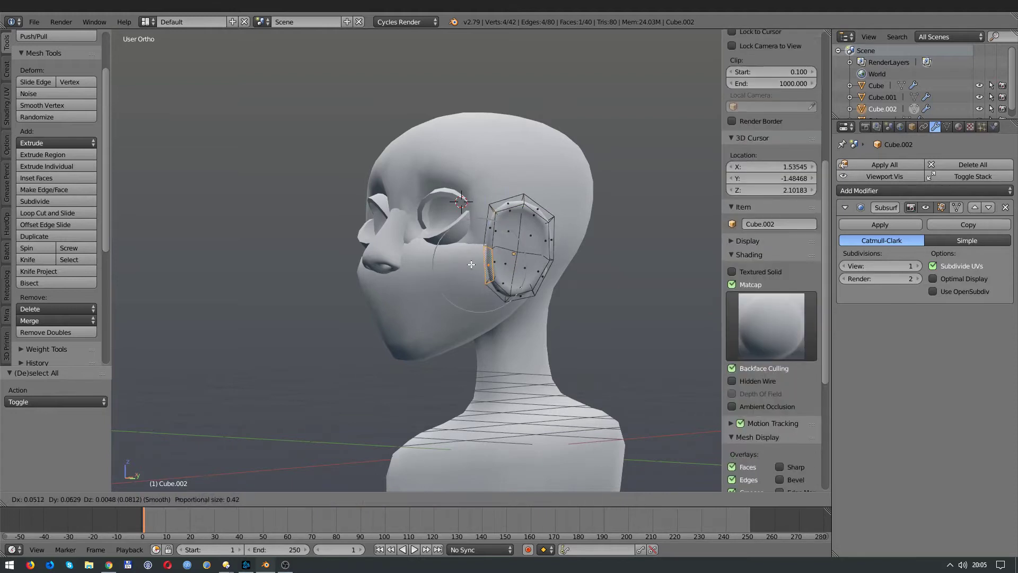
pyautogui.click(472, 264)
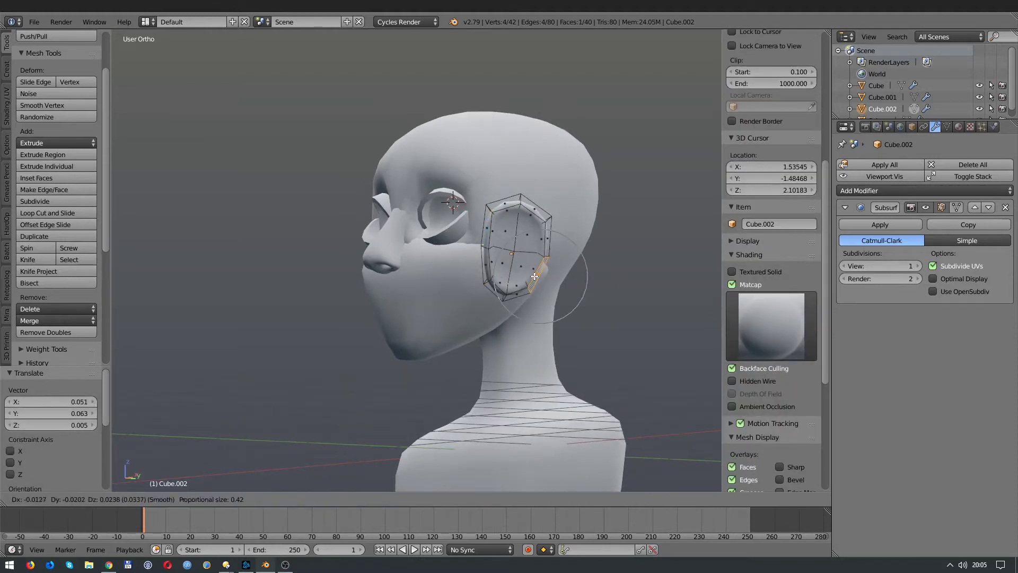
# Taper the ear's lower corner, then return to Object Mode and orbit to the front
pyautogui.rightClick(517, 244)
pyautogui.rightClick(492, 291)
pyautogui.press('g')
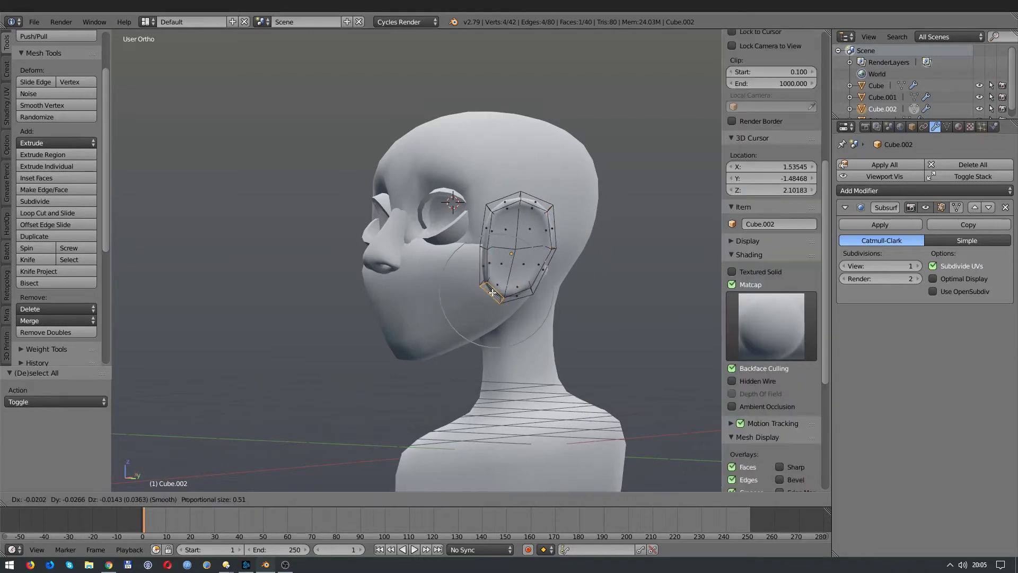
pyautogui.click(493, 291)
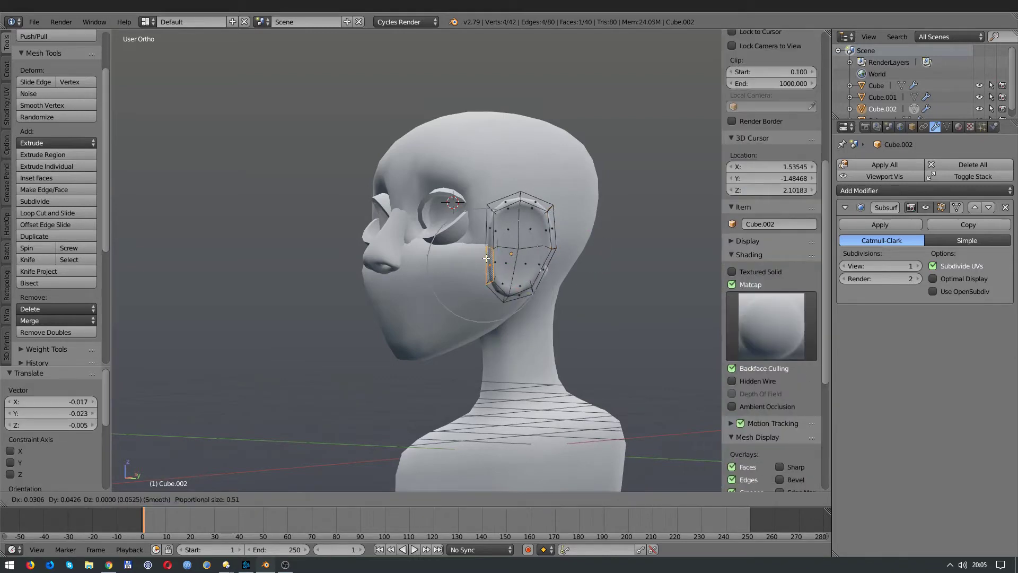
pyautogui.press('z')
pyautogui.press('z')
pyautogui.press('Tab')
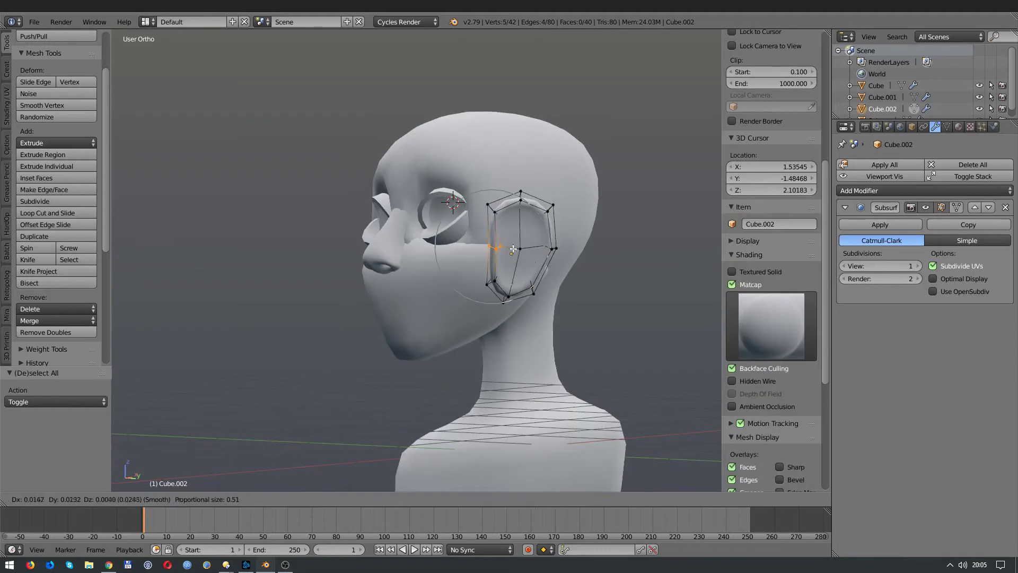
pyautogui.moveTo(482, 264); pyautogui.dragTo(501, 313, button='middle')
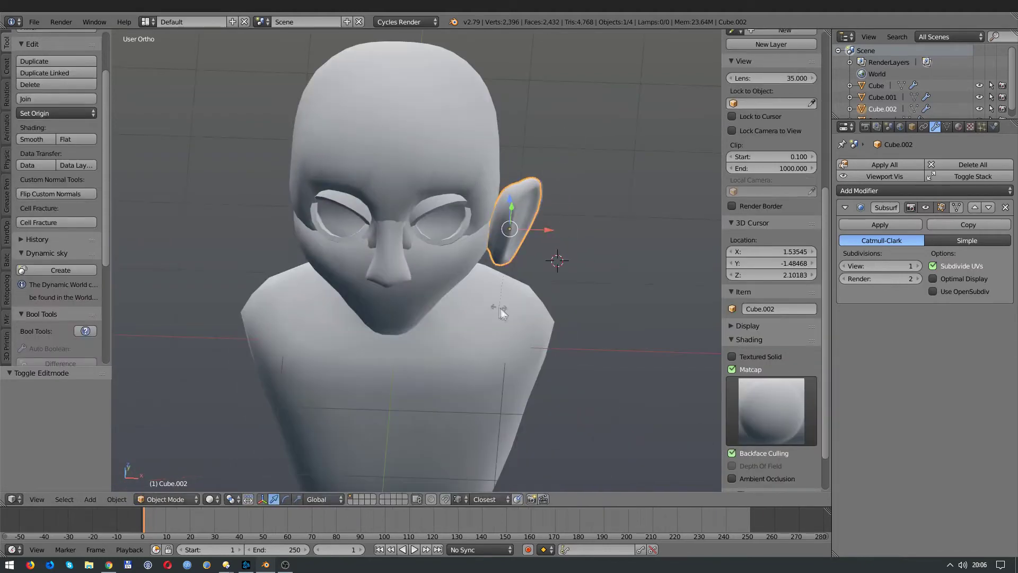
# Rotate the ear, shrink it to 0.783 and move it beside the head
pyautogui.click(474, 296)
pyautogui.press('KP_1')
pyautogui.press('KP_3')
pyautogui.press('r')
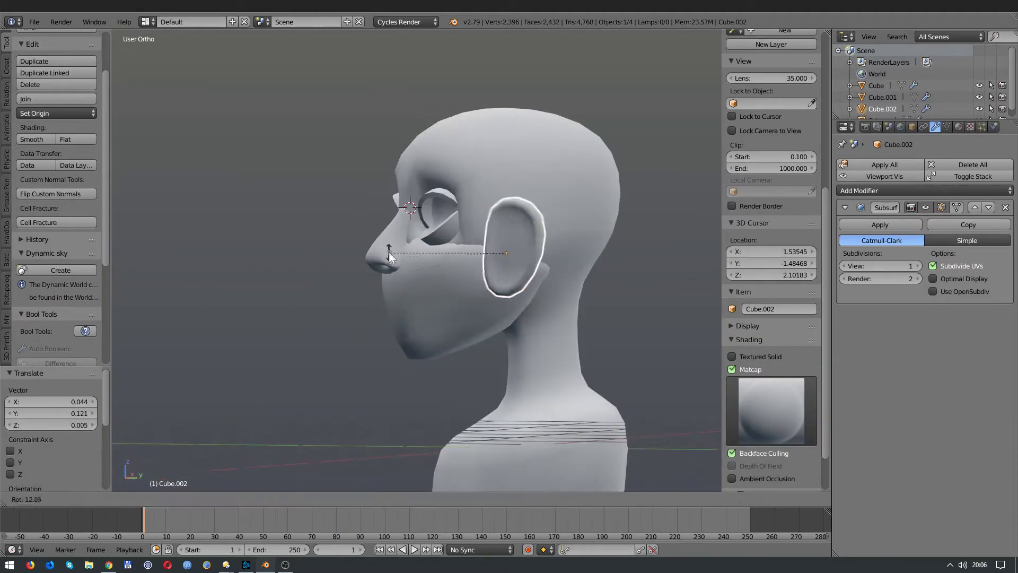
pyautogui.click(415, 253)
pyautogui.press('s')
pyautogui.press('KP_3')
pyautogui.press('g')
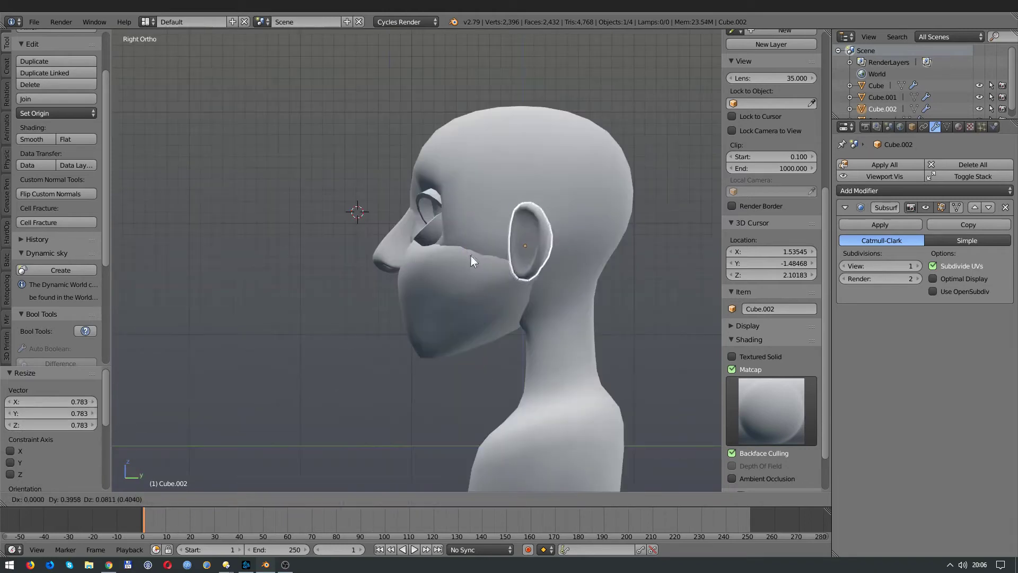
pyautogui.click(454, 251)
# Refine the ear's rotation on a single axis, viewed from below
pyautogui.moveTo(454, 251)
pyautogui.mouseDown(button='middle')
pyautogui.moveTo(515, 278)
pyautogui.moveTo(508, 376)
pyautogui.moveTo(568, 317)
pyautogui.mouseUp(button='middle')
pyautogui.press('r')
pyautogui.click(523, 278)
pyautogui.press('r')
pyautogui.click(509, 376)
# Add an X-axis Mirror modifier targeting Cube so ears appear on both sides
pyautogui.click(854, 192)
pyautogui.click(800, 310)
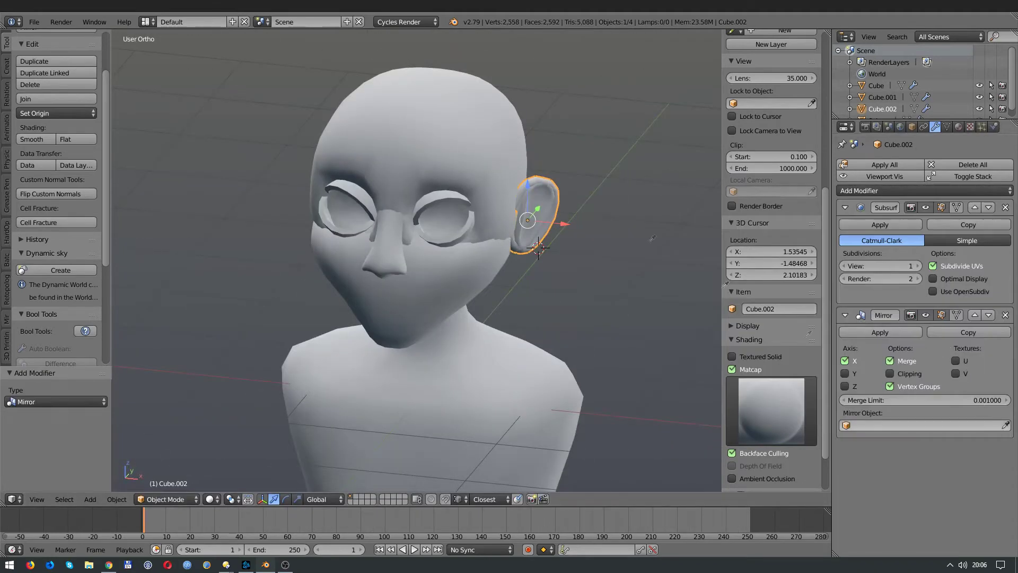
pyautogui.moveTo(689, 314); pyautogui.dragTo(607, 312, button='middle')
pyautogui.scroll(-2, 562, 301)
pyautogui.press('a')
pyautogui.moveTo(517, 290)
pyautogui.mouseDown(button='middle')
pyautogui.moveTo(651, 263)
pyautogui.moveTo(441, 272)
pyautogui.moveTo(540, 247)
pyautogui.mouseUp(button='middle')
# Switch the viewport to the skin-tone matcap shading
pyautogui.rightClick(540, 247)
pyautogui.press('KP_1')
pyautogui.click(772, 410)
pyautogui.click(548, 227)
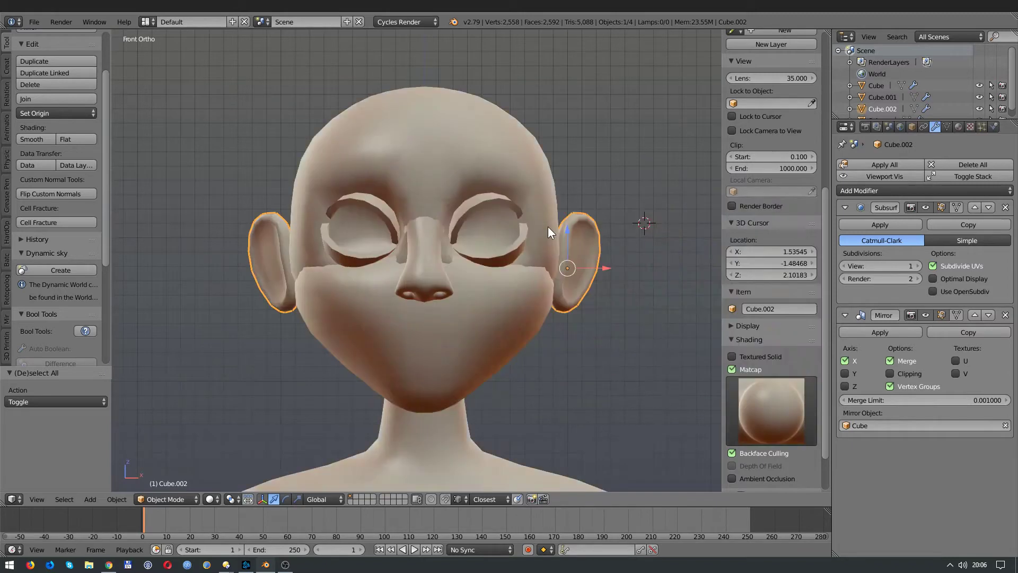
pyautogui.moveTo(557, 303)
pyautogui.mouseDown(button='middle')
pyautogui.moveTo(475, 286)
pyautogui.moveTo(498, 279)
pyautogui.moveTo(425, 178)
pyautogui.mouseUp(button='middle')
# Add level-1 smooth subdivision to the eye ring sphere
pyautogui.rightClick(425, 178)
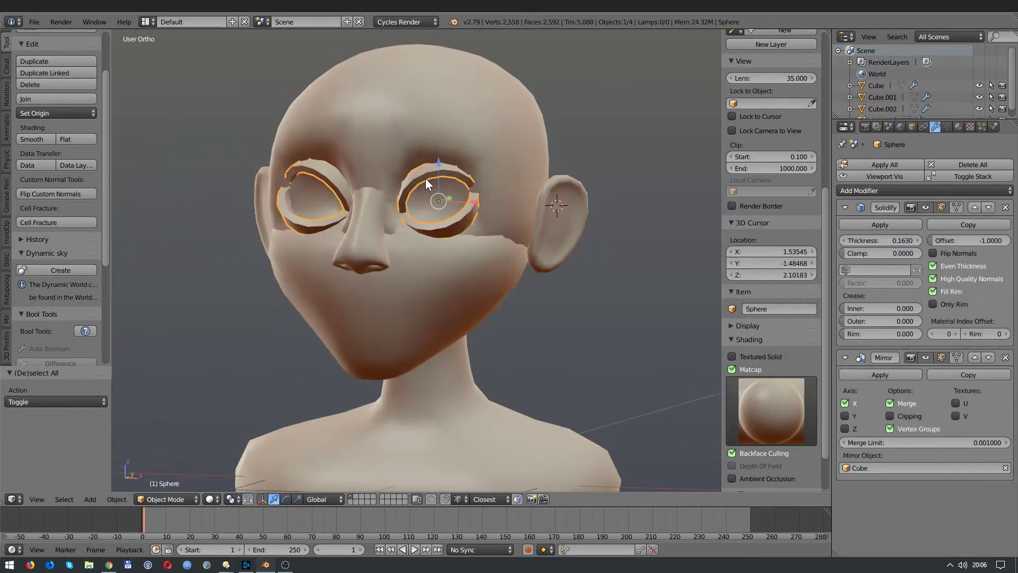
pyautogui.hotkey('ctrl', '1')
pyautogui.scroll(-2, 905, 469)
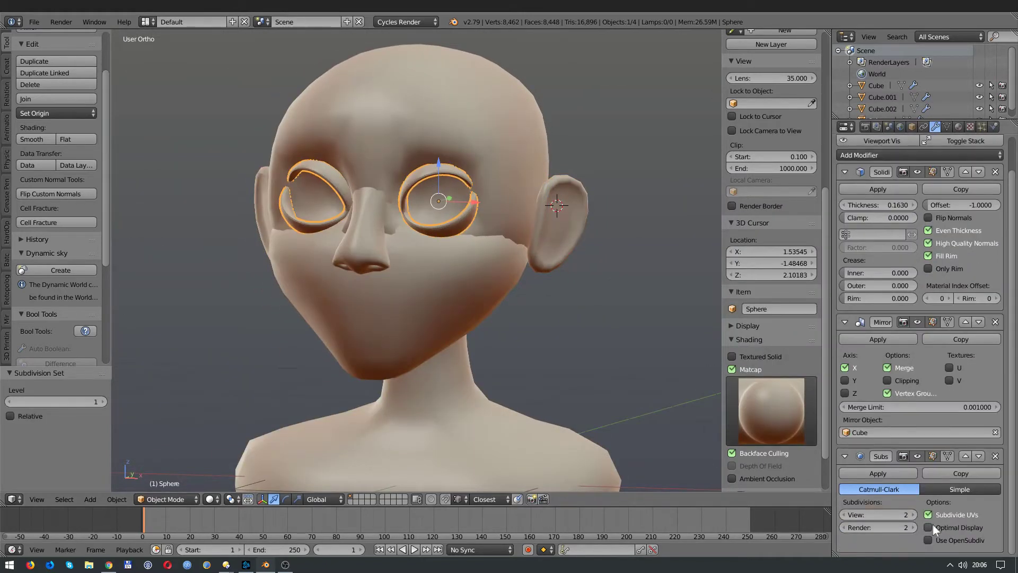
pyautogui.moveTo(486, 283)
pyautogui.mouseDown(button='middle')
pyautogui.moveTo(455, 279)
pyautogui.moveTo(482, 288)
pyautogui.mouseUp(button='middle')
# Insert an edge loop around the head's eye socket and squash it vertically
pyautogui.rightClick(482, 288)
pyautogui.press('Tab')
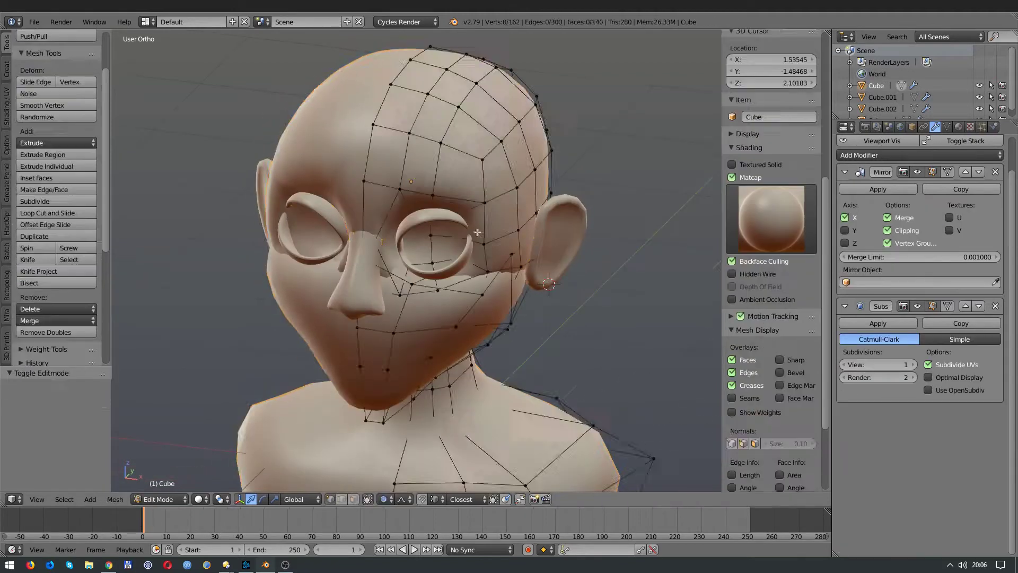
pyautogui.scroll(3, 483, 289)
pyautogui.press('z')
pyautogui.press('z')
pyautogui.moveTo(450, 224); pyautogui.dragTo(477, 233, button='middle')
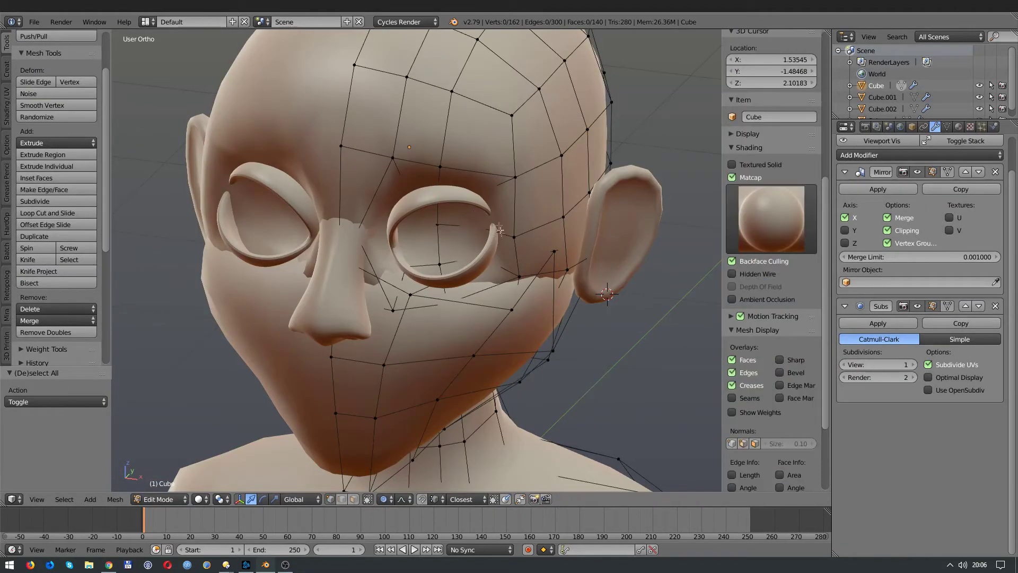
pyautogui.scroll(3, 482, 233)
pyautogui.hotkey('ctrl', 'r')
pyautogui.click(489, 235)
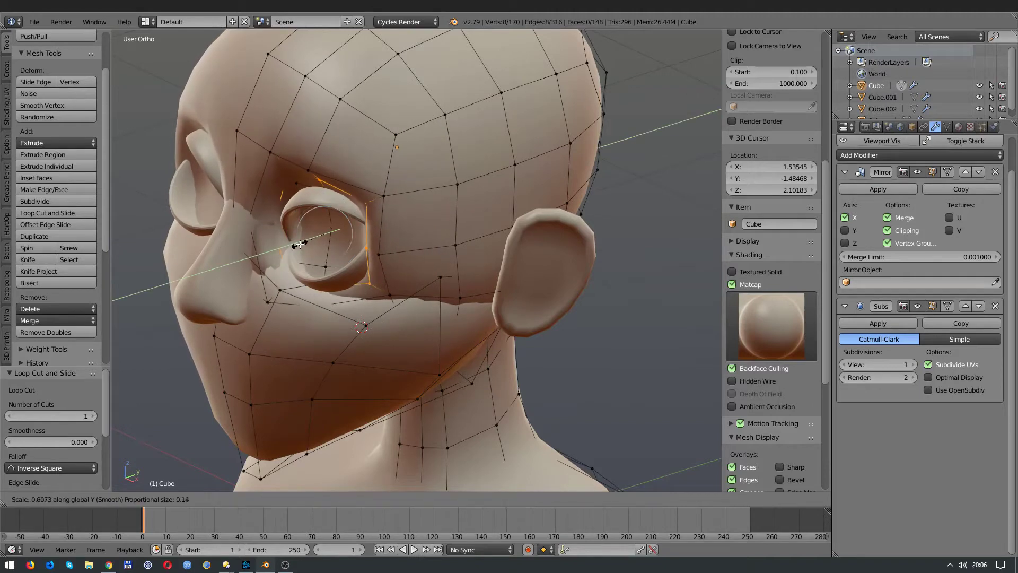
pyautogui.click(307, 241)
pyautogui.press('g')
pyautogui.click(353, 228)
# Push in the vertex beside the eye along Y with soft falloff
pyautogui.moveTo(352, 228)
pyautogui.mouseDown(button='middle')
pyautogui.moveTo(477, 202)
pyautogui.moveTo(387, 233)
pyautogui.mouseUp(button='middle')
pyautogui.scroll(2, 477, 201)
pyautogui.press('a')
pyautogui.rightClick(508, 198)
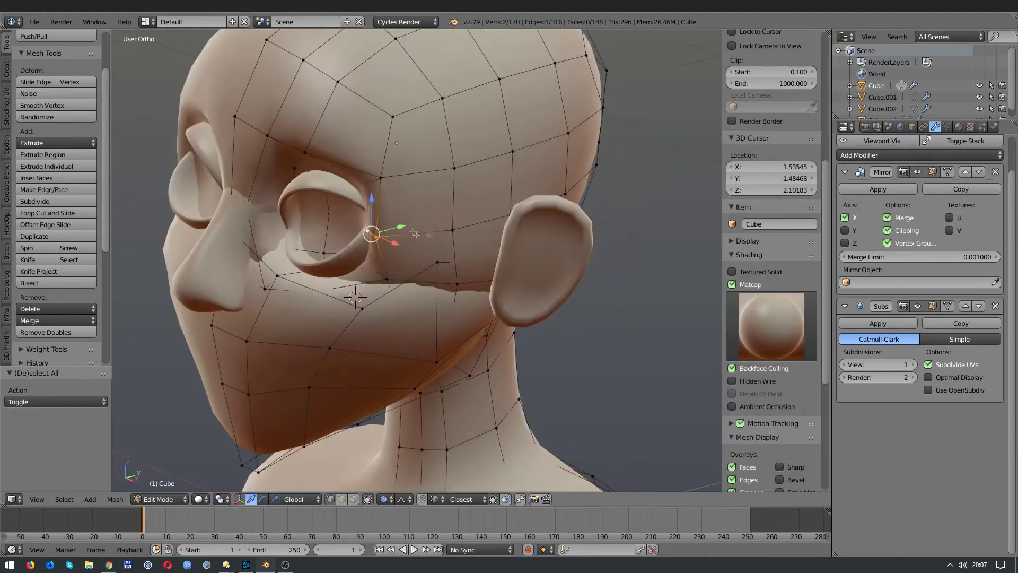
pyautogui.press('g')
pyautogui.click(381, 249)
pyautogui.press('g')
pyautogui.click(381, 262)
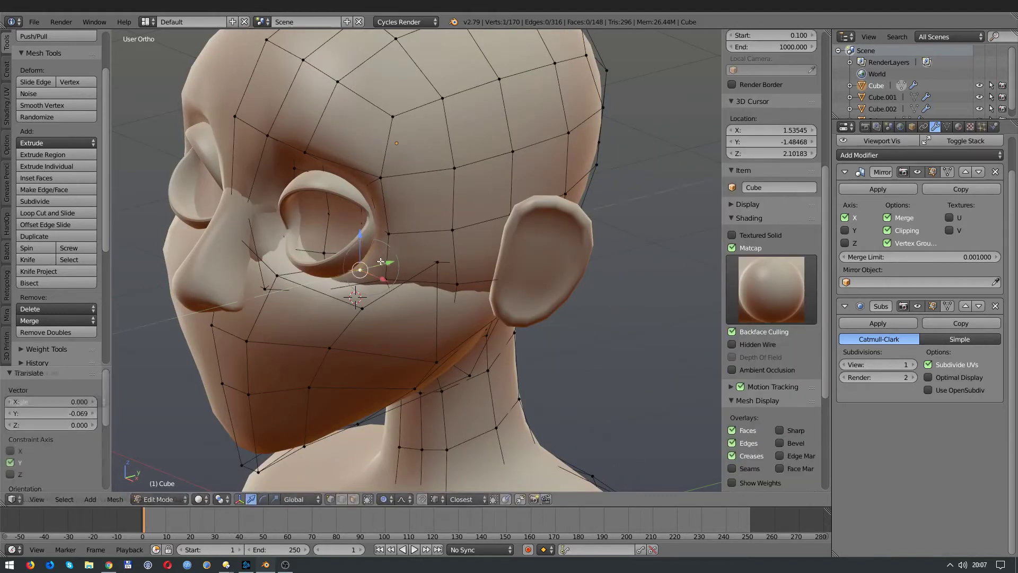
# Deepen the area beside the eye further along Y, then leave head editing
pyautogui.press('g')
pyautogui.press('y')
pyautogui.click(379, 288)
pyautogui.moveTo(379, 289); pyautogui.dragTo(455, 268, button='middle')
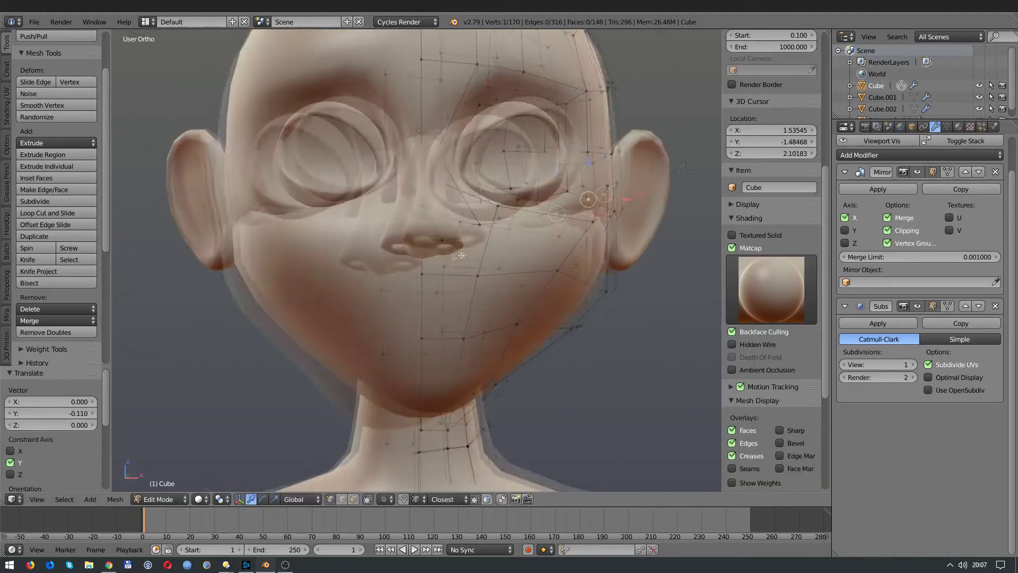
pyautogui.press('g')
pyautogui.scroll(-2, 529, 229)
pyautogui.scroll(-4, 529, 229)
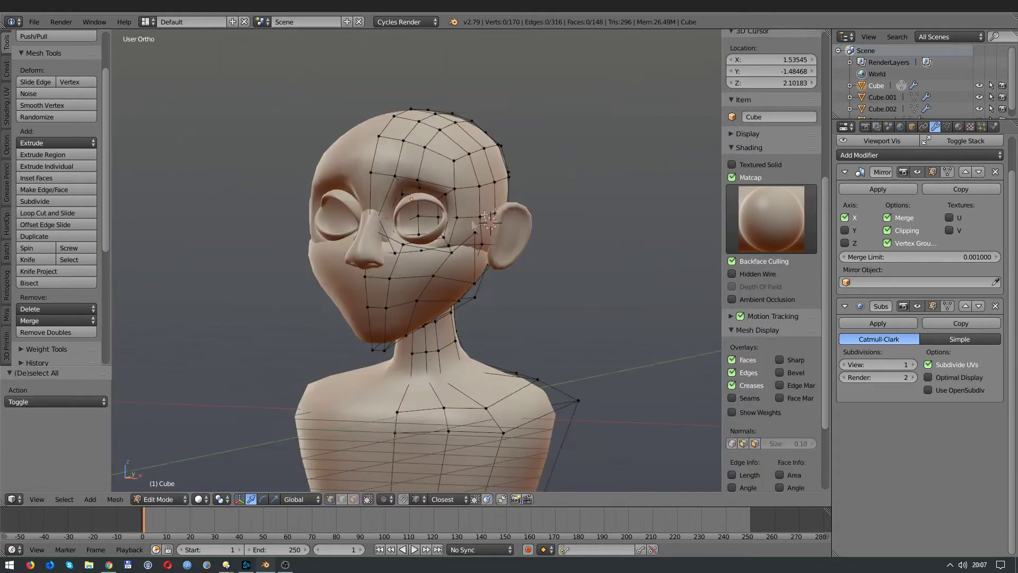
pyautogui.press('Tab')
pyautogui.press('a')
# Raise the outer corner of the eye ring's upper eyelid
pyautogui.moveTo(517, 242)
pyautogui.mouseDown(button='middle')
pyautogui.moveTo(450, 229)
pyautogui.moveTo(552, 265)
pyautogui.moveTo(336, 268)
pyautogui.moveTo(442, 264)
pyautogui.mouseUp(button='middle')
pyautogui.rightClick(437, 202)
pyautogui.press('KP_1')
pyautogui.scroll(3, 453, 182)
pyautogui.scroll(2, 457, 270)
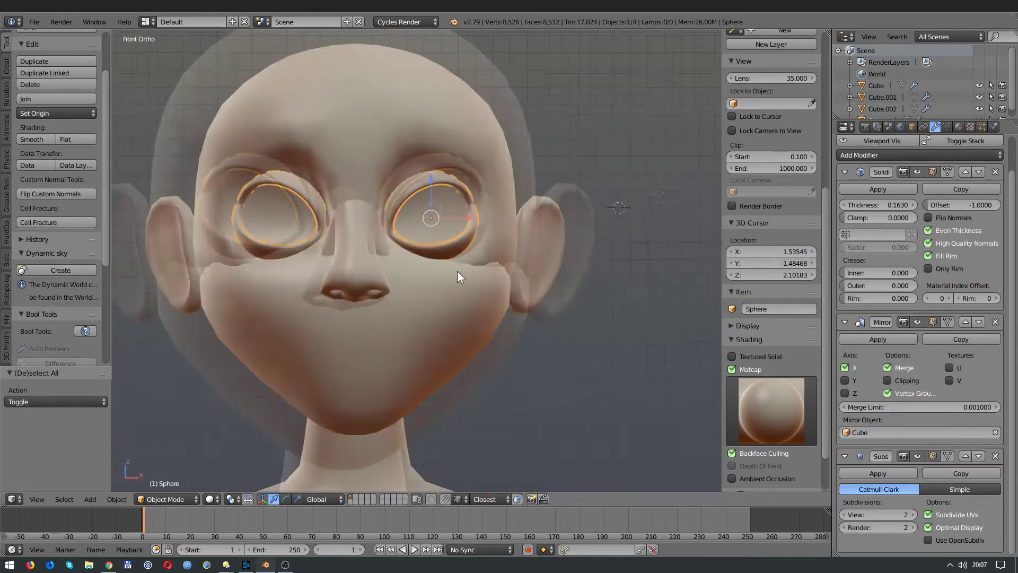
pyautogui.scroll(2, 457, 269)
pyautogui.press('Tab')
pyautogui.press('z')
pyautogui.rightClick(470, 196)
pyautogui.press('z')
pyautogui.press('g')
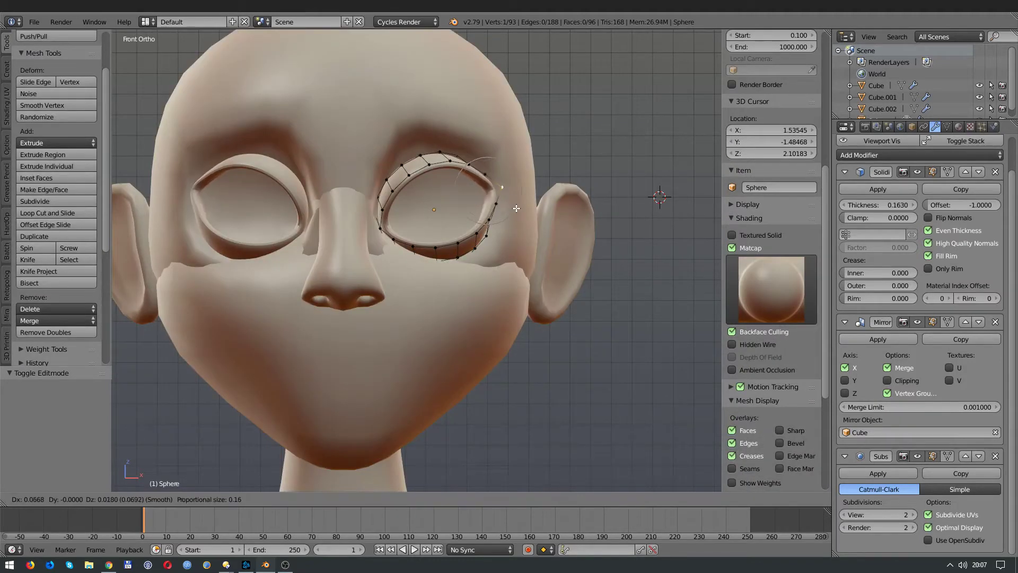
pyautogui.click(516, 209)
# Scale the eye ring down to 0.955 and reposition it
pyautogui.press('a')
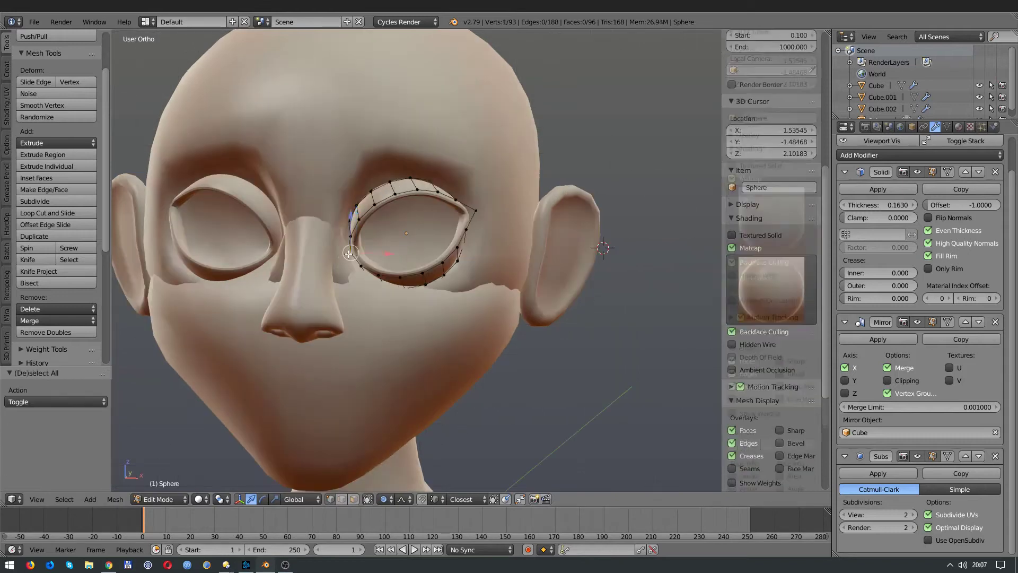
pyautogui.rightClick(374, 232)
pyautogui.press('Escape')
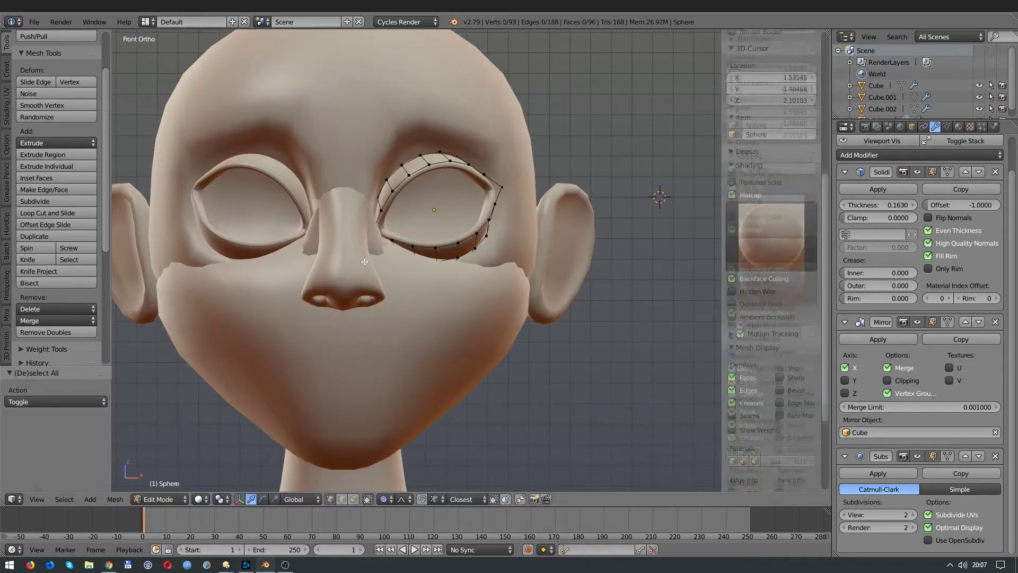
pyautogui.press('a')
pyautogui.press('s')
pyautogui.click(317, 264)
pyautogui.press('g')
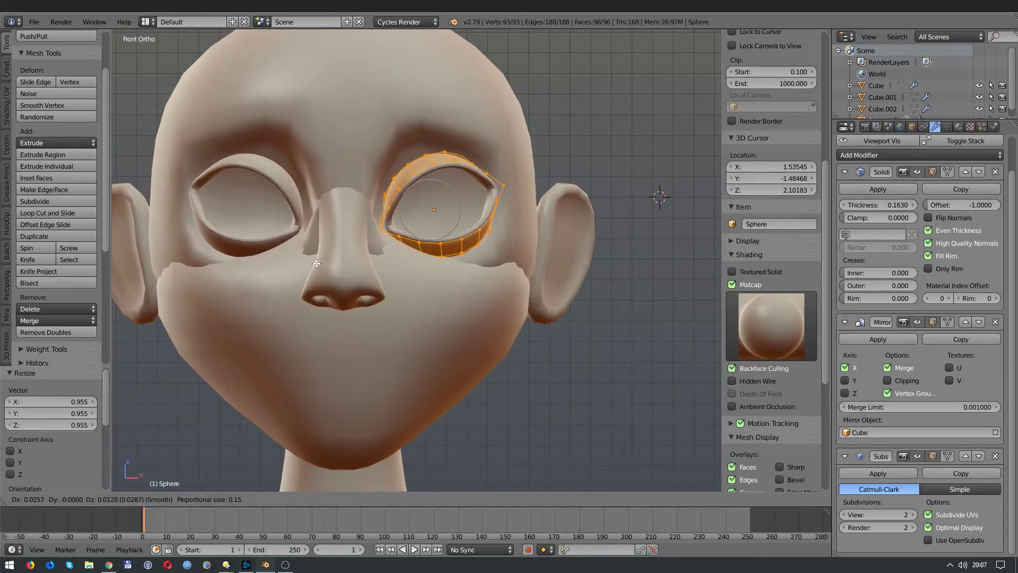
pyautogui.click(316, 264)
pyautogui.press('Tab')
pyautogui.scroll(-3, 332, 253)
pyautogui.press('a')
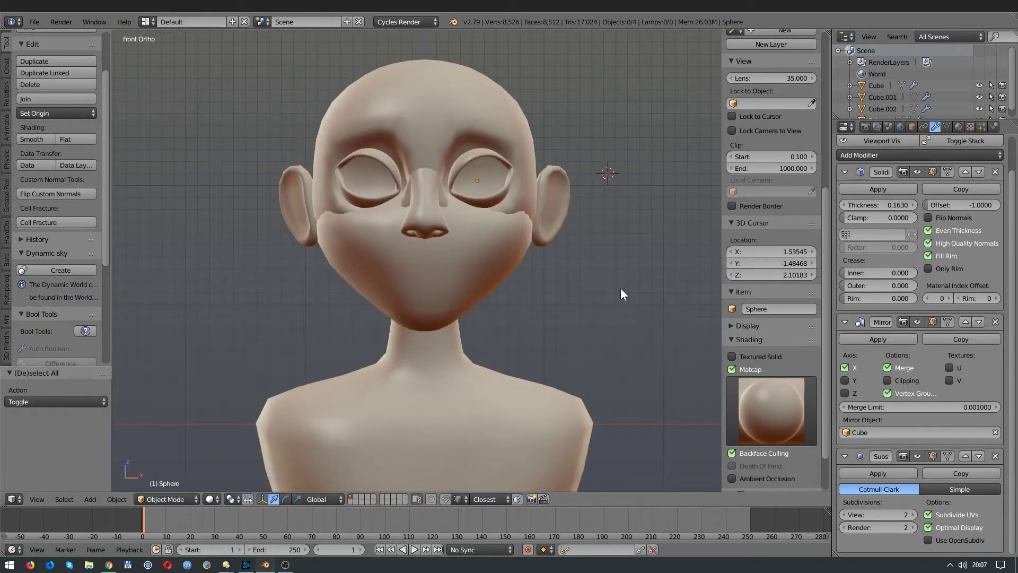
# Set the eye ring's Solidify crease to inner 0.399 and outer 0.377
pyautogui.moveTo(880, 273); pyautogui.dragTo(901, 272)
pyautogui.scroll(2, 559, 310)
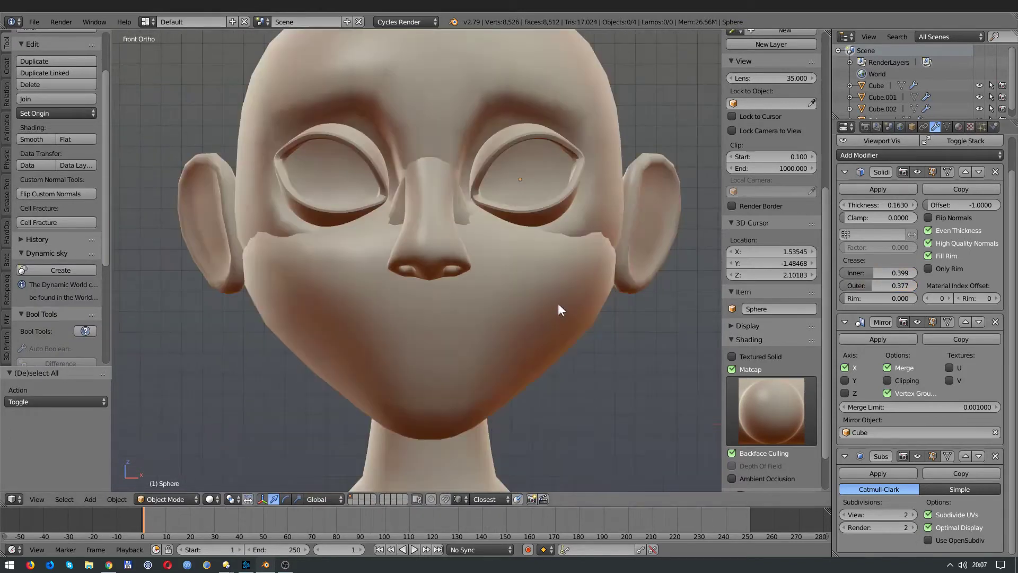
pyautogui.scroll(-3, 557, 304)
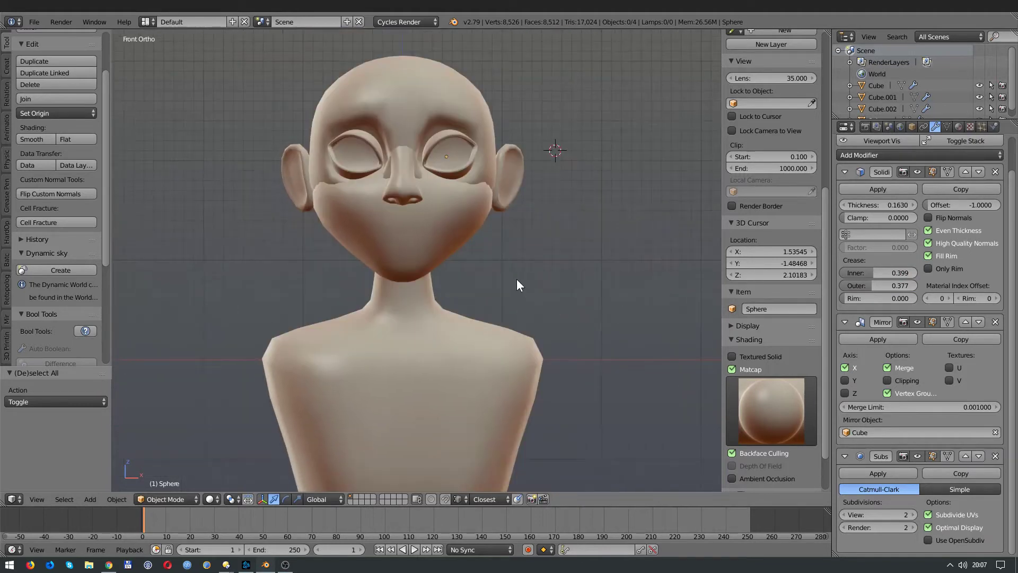
pyautogui.keyDown('shift'); pyautogui.moveTo(509, 268); pyautogui.dragTo(507, 303, button='middle'); pyautogui.keyUp('shift')
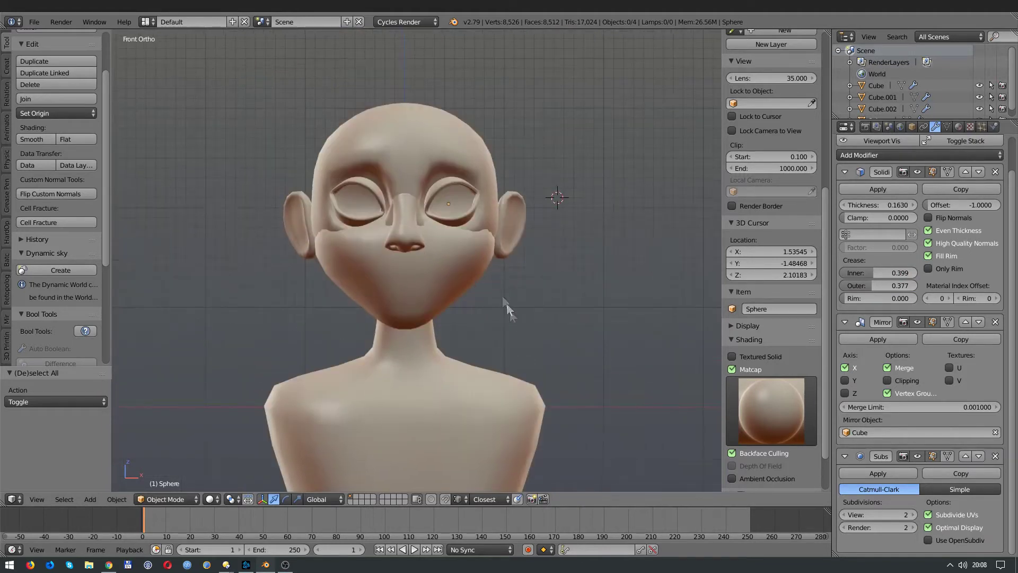
# Pull side-of-head and temple retopology vertices inward with proportional editing
pyautogui.rightClick(449, 177)
pyautogui.press('Tab')
pyautogui.press('g')
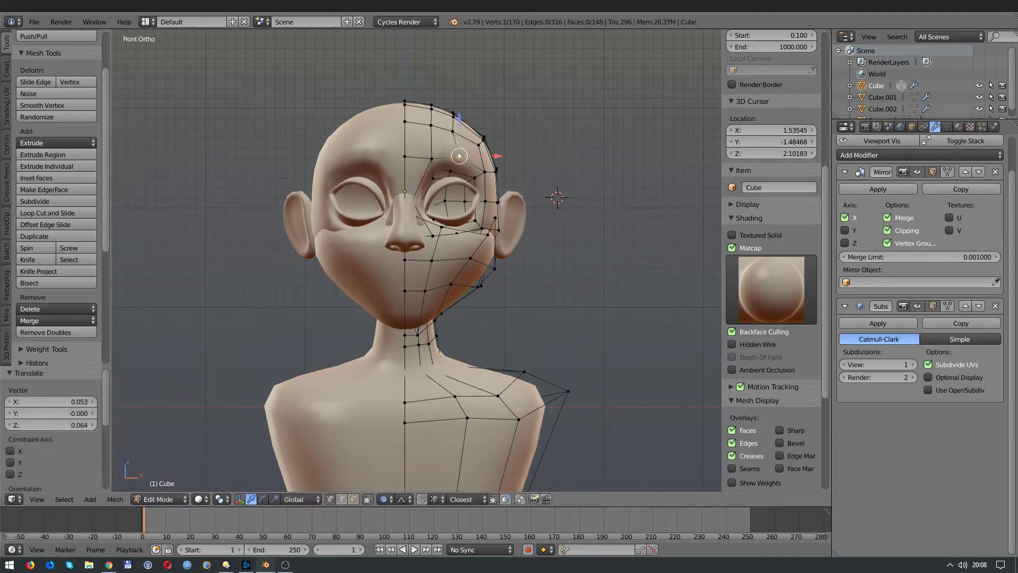
pyautogui.click(429, 164)
pyautogui.rightClick(484, 172)
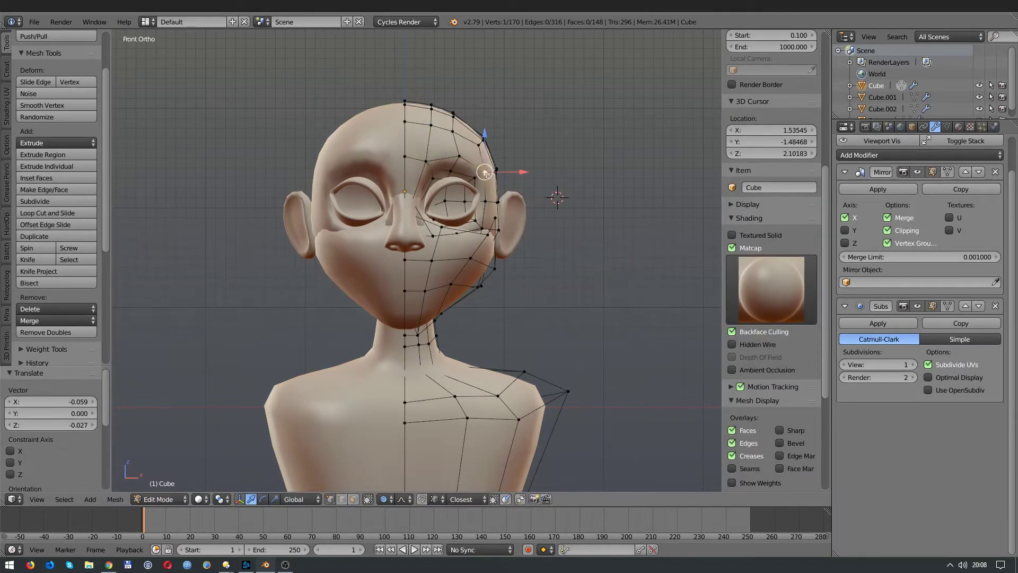
pyautogui.scroll(3, 340, 207)
pyautogui.moveTo(488, 201)
pyautogui.mouseDown(button='middle')
pyautogui.moveTo(341, 207)
pyautogui.moveTo(557, 238)
pyautogui.mouseUp(button='middle')
pyautogui.click(391, 203)
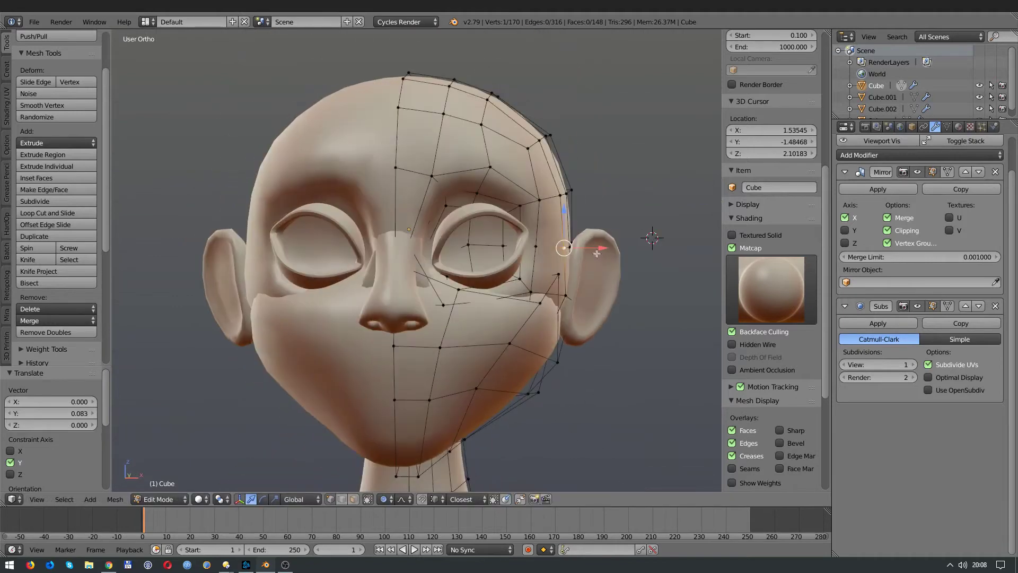
# Nudge the cheek edge and ear inward, then clear the selection
pyautogui.rightClick(567, 246)
pyautogui.press('g')
pyautogui.scroll(-9, 587, 251)
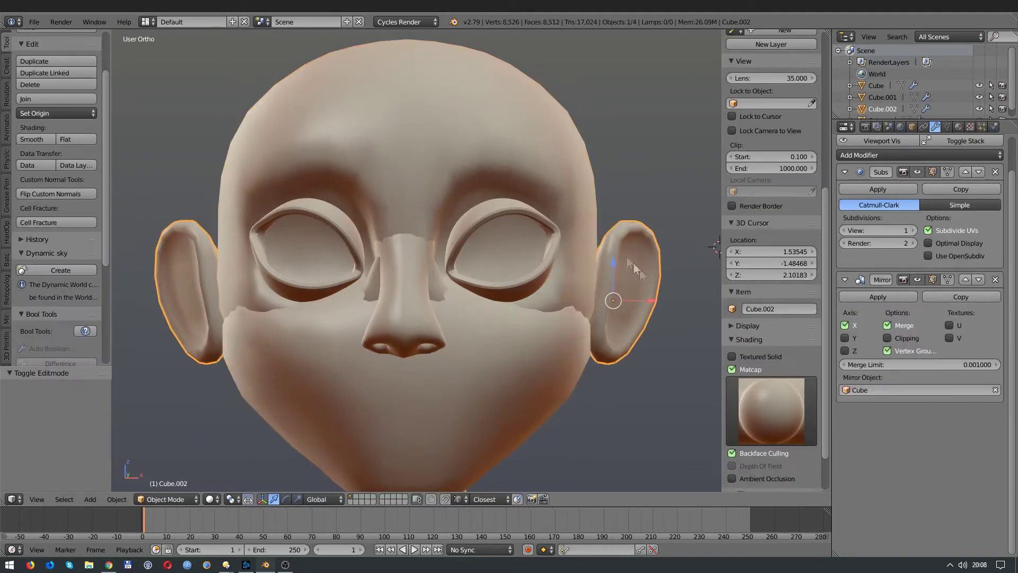
pyautogui.press('a')
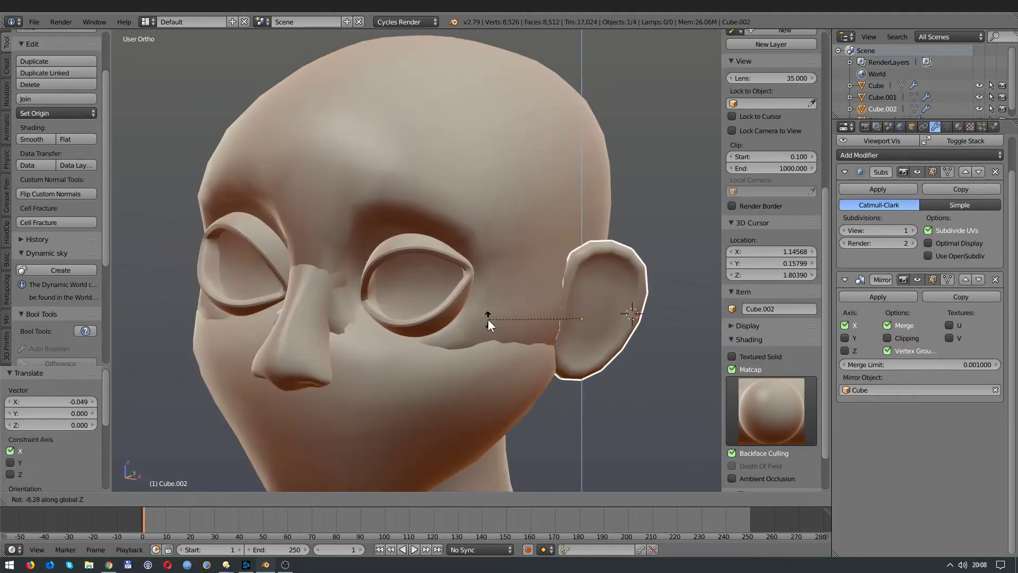
pyautogui.moveTo(488, 319)
pyautogui.mouseDown(button='middle')
pyautogui.moveTo(502, 297)
pyautogui.moveTo(516, 326)
pyautogui.moveTo(541, 217)
pyautogui.mouseUp(button='middle')
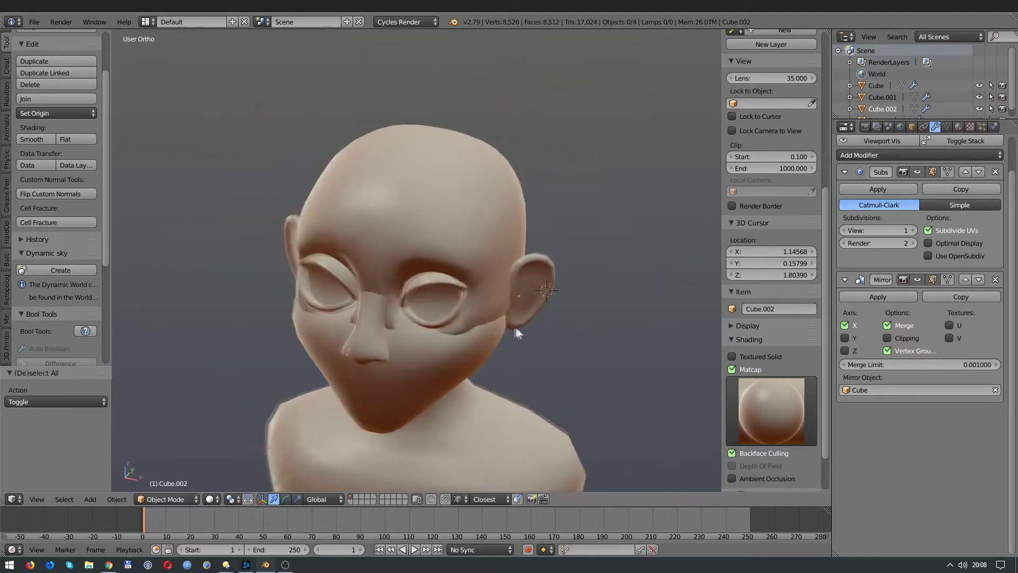
# Move the temple vertex with soft falloff to hug the sculpted head
pyautogui.rightClick(515, 326)
pyautogui.press('Tab')
pyautogui.rightClick(541, 217)
pyautogui.press('g')
pyautogui.click(557, 210)
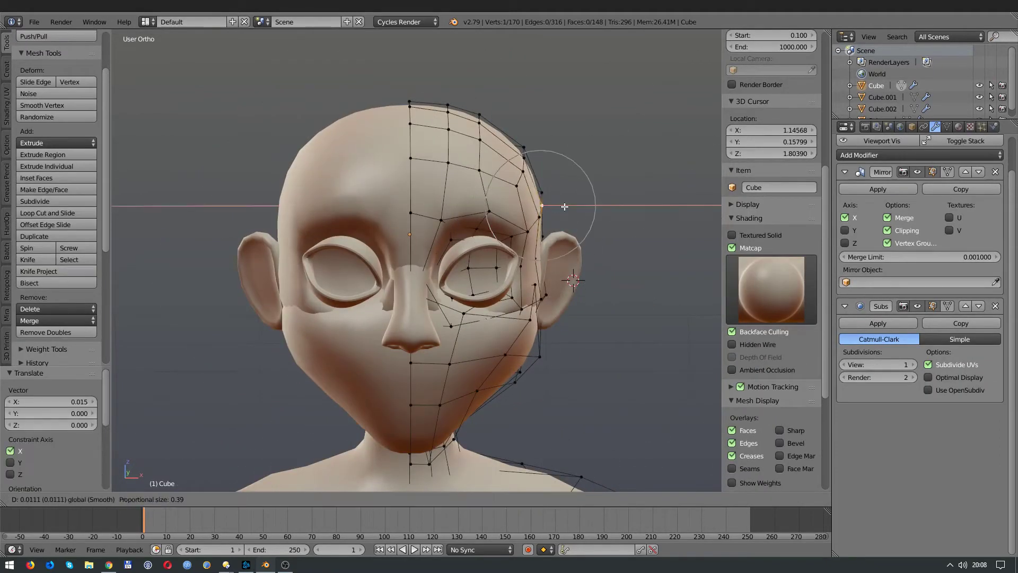
pyautogui.click(565, 206)
# Return to front view and select a forehead face for the eyebrow
pyautogui.press('KP_1')
pyautogui.press('Tab')
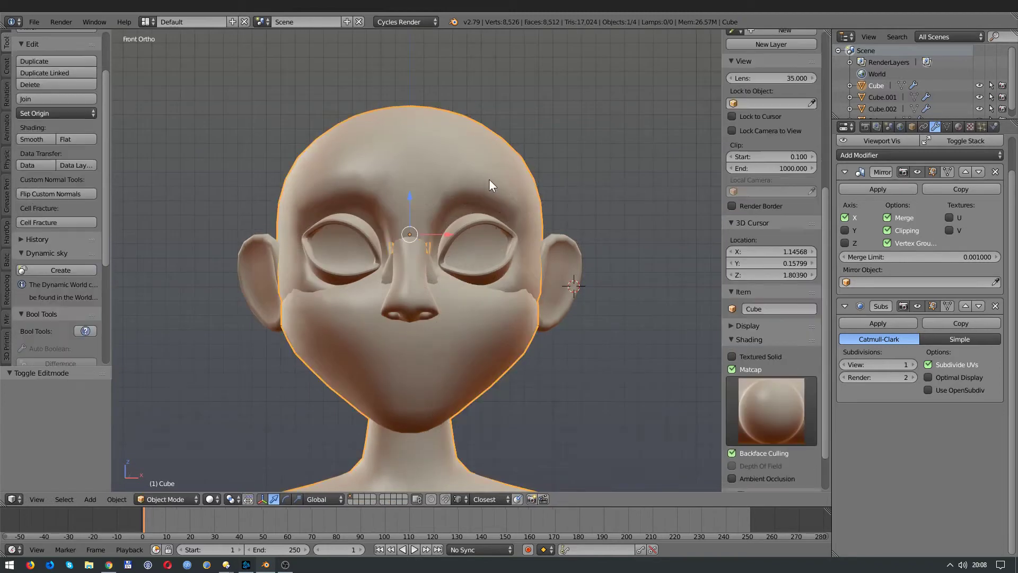
pyautogui.press('Tab')
pyautogui.press('a')
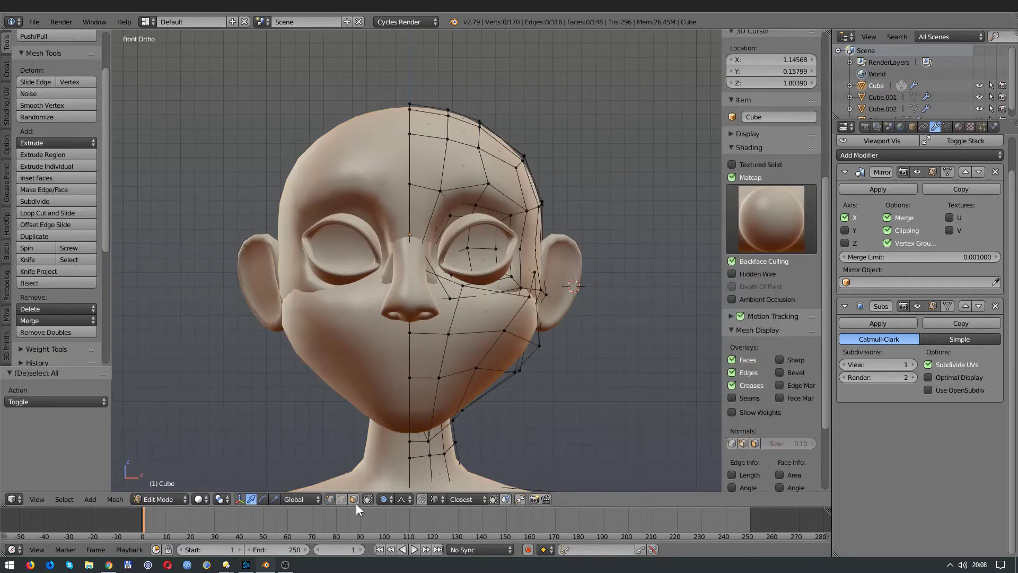
pyautogui.rightClick(470, 167)
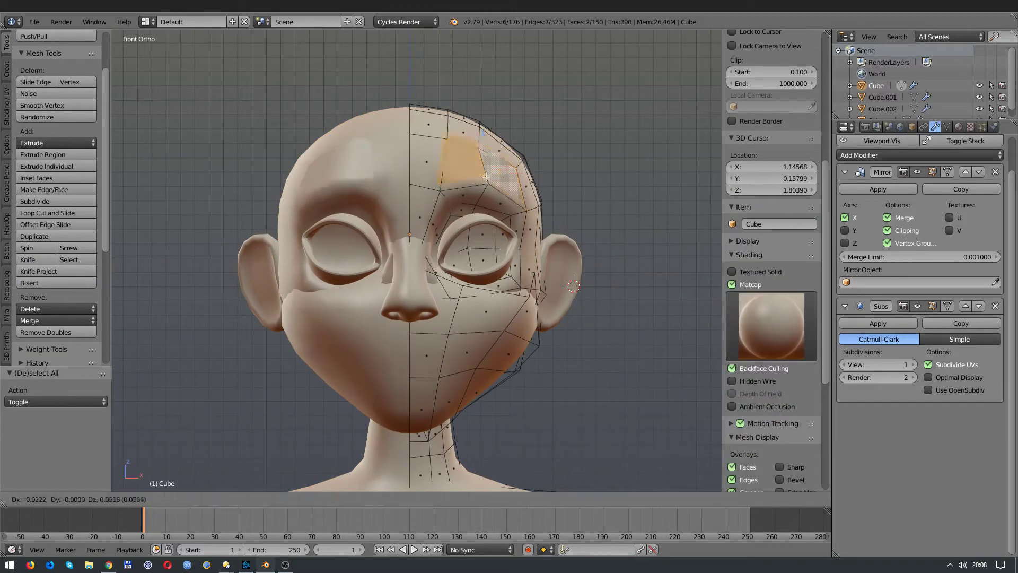
# Separate the selected forehead faces into a new brow object
pyautogui.click(486, 176)
pyautogui.press('p')
pyautogui.press('Tab')
pyautogui.rightClick(431, 230)
pyautogui.press('Tab')
pyautogui.moveTo(477, 191); pyautogui.dragTo(430, 231, button='middle')
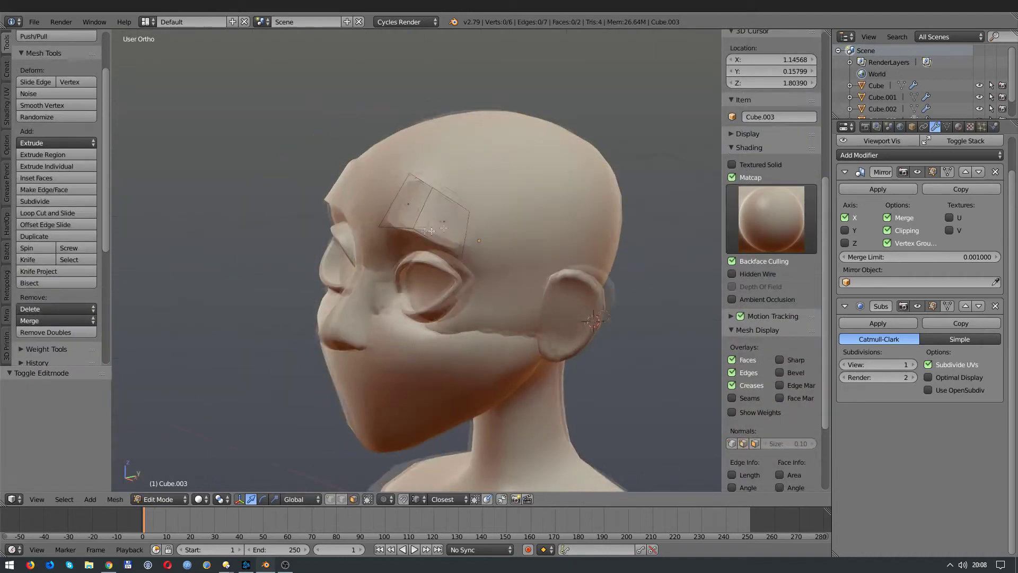
pyautogui.press('KP_1')
# Shape the brow patch by moving its corner vertices and extruding its edge
pyautogui.rightClick(485, 146)
pyautogui.press('g')
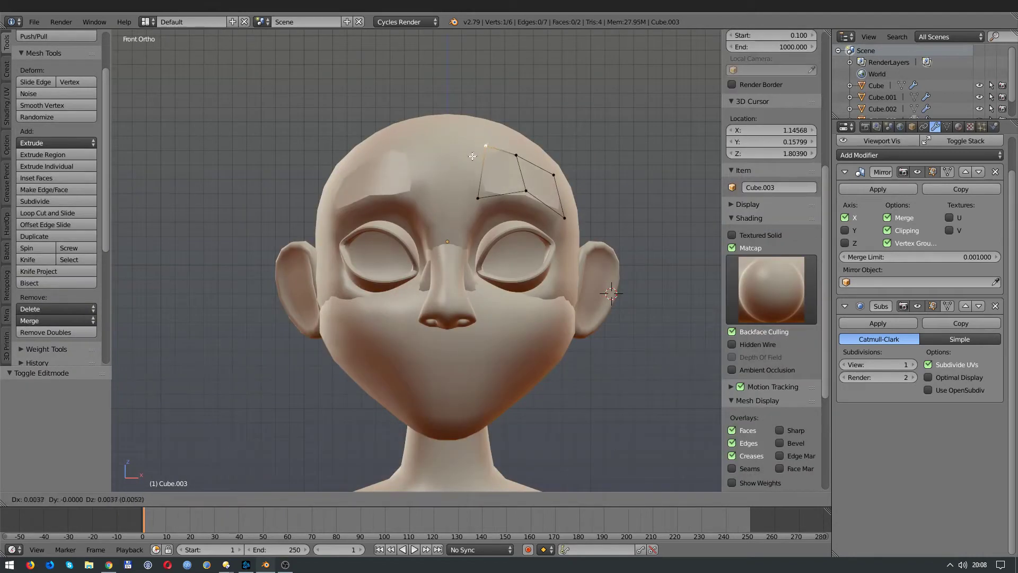
pyautogui.click(472, 156)
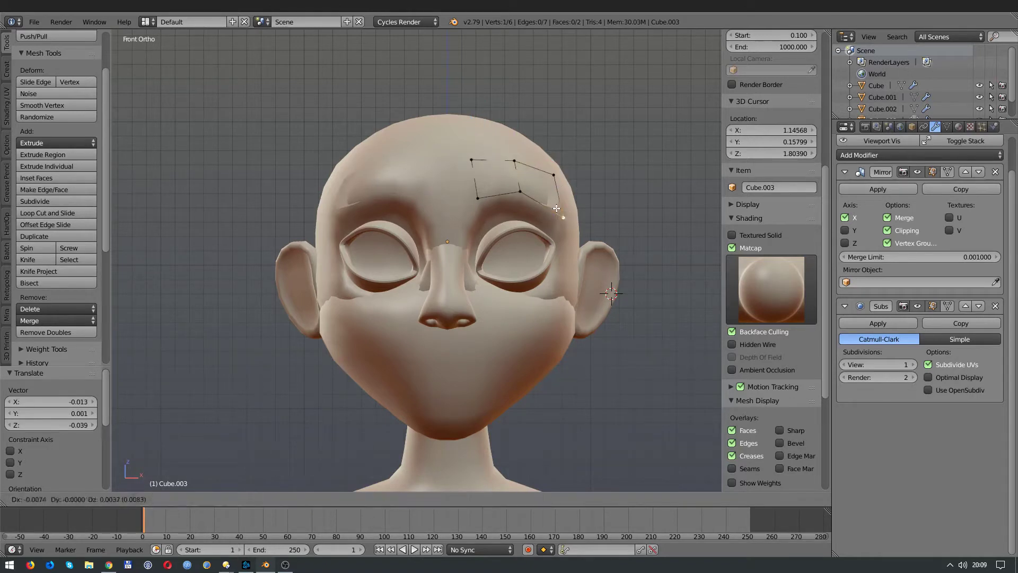
pyautogui.moveTo(557, 182)
pyautogui.mouseDown(button='middle')
pyautogui.moveTo(424, 217)
pyautogui.moveTo(461, 201)
pyautogui.mouseUp(button='middle')
pyautogui.click(420, 220)
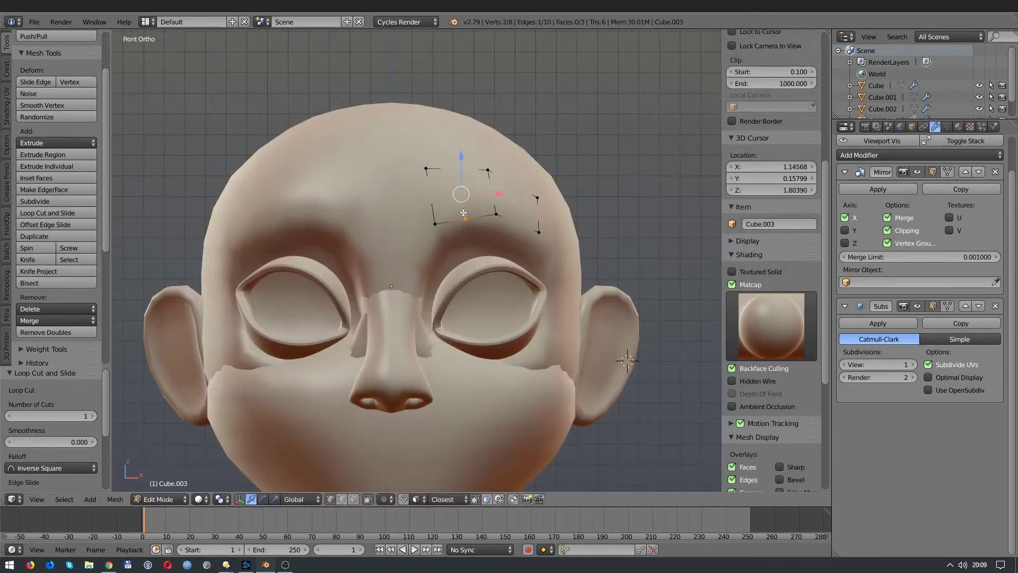
pyautogui.press('e')
pyautogui.click(460, 197)
# Thicken the brow with a Solidify modifier placed above the subdivision
pyautogui.press('Tab')
pyautogui.click(920, 155)
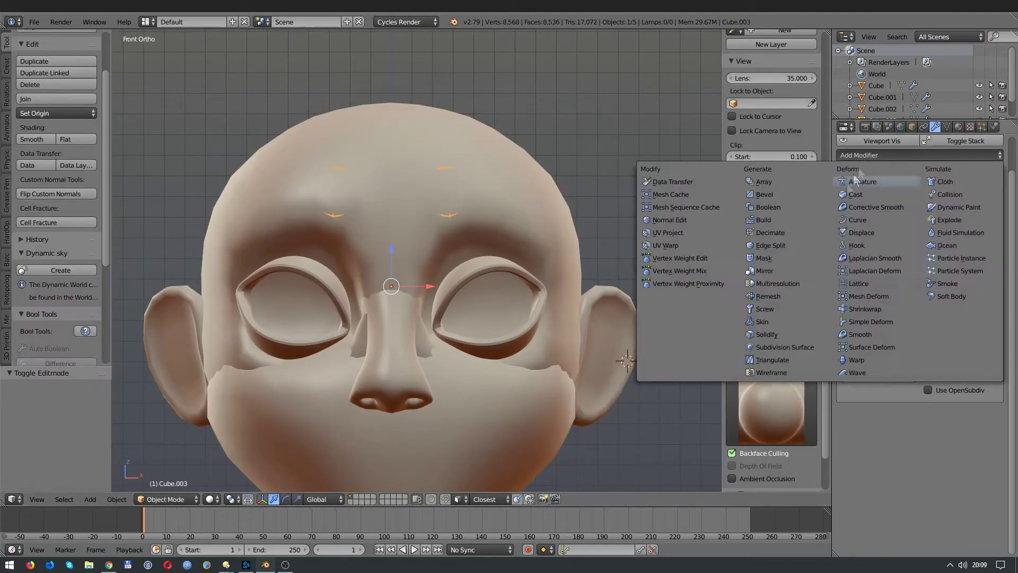
pyautogui.click(784, 328)
pyautogui.click(965, 409)
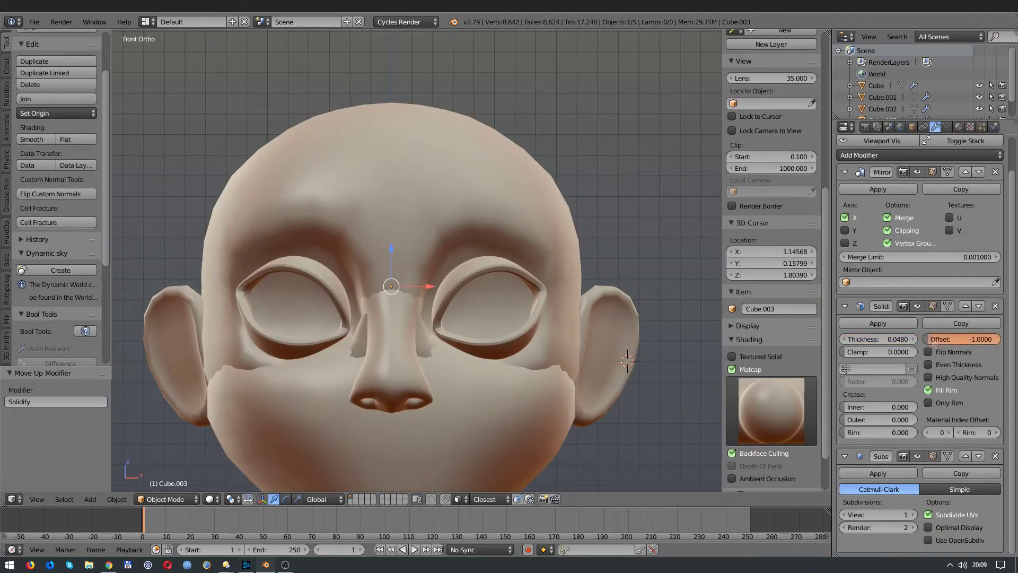
pyautogui.moveTo(530, 265); pyautogui.dragTo(450, 268, button='middle')
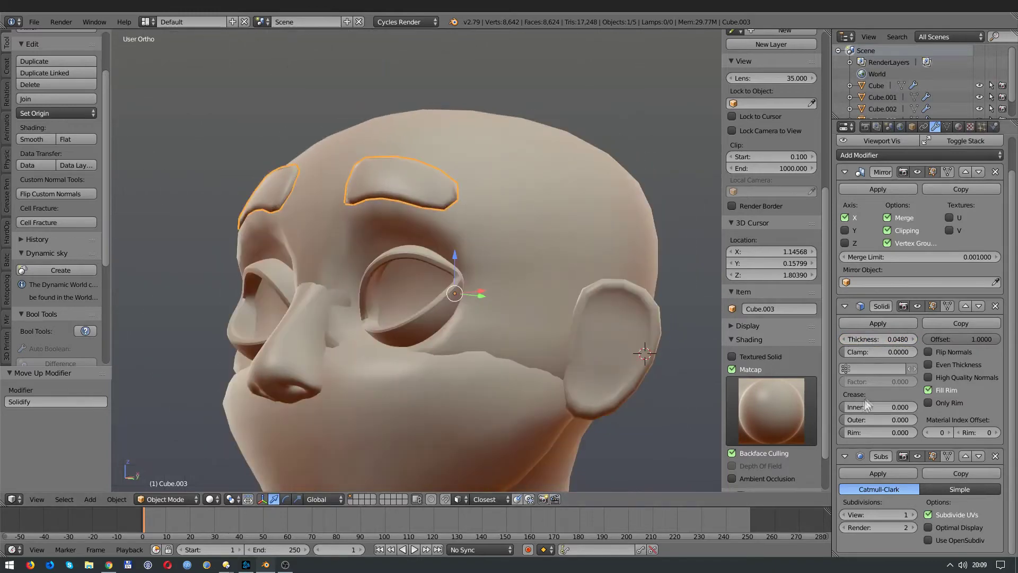
pyautogui.moveTo(583, 275)
pyautogui.mouseDown(button='middle')
pyautogui.moveTo(532, 357)
pyautogui.moveTo(535, 265)
pyautogui.mouseUp(button='middle')
# Move brow vertices into place in wireframe and lower the brow tip
pyautogui.press('Tab')
pyautogui.moveTo(444, 235); pyautogui.dragTo(439, 223)
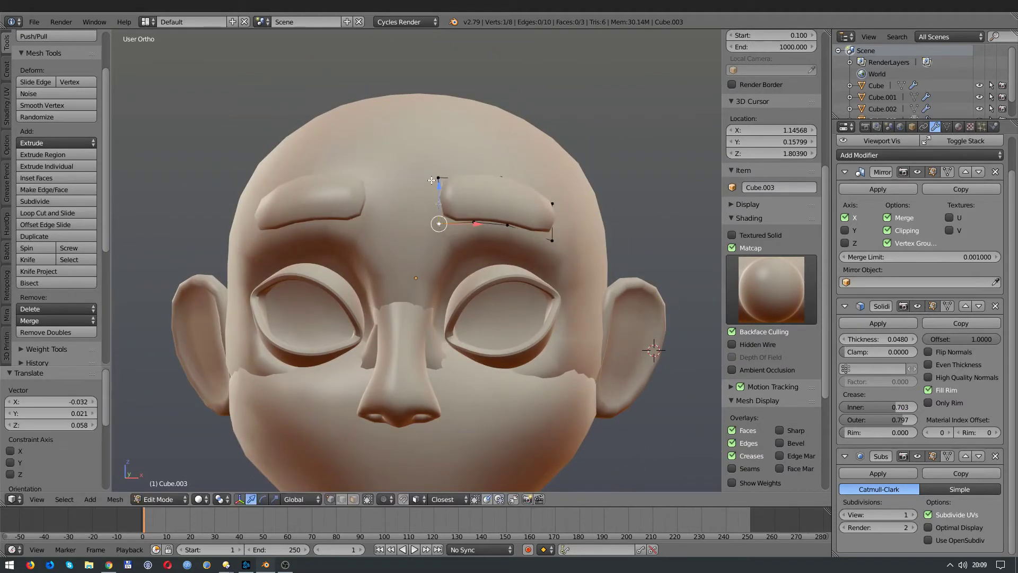
pyautogui.press('z')
pyautogui.moveTo(472, 182); pyautogui.dragTo(467, 184, button='right')
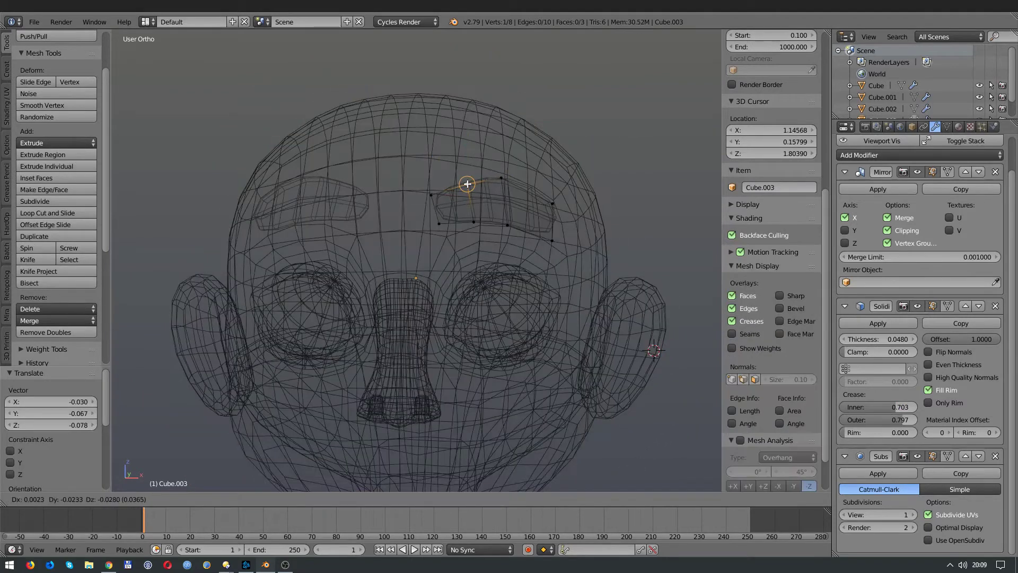
pyautogui.click(503, 185)
pyautogui.press('z')
pyautogui.rightClick(437, 231)
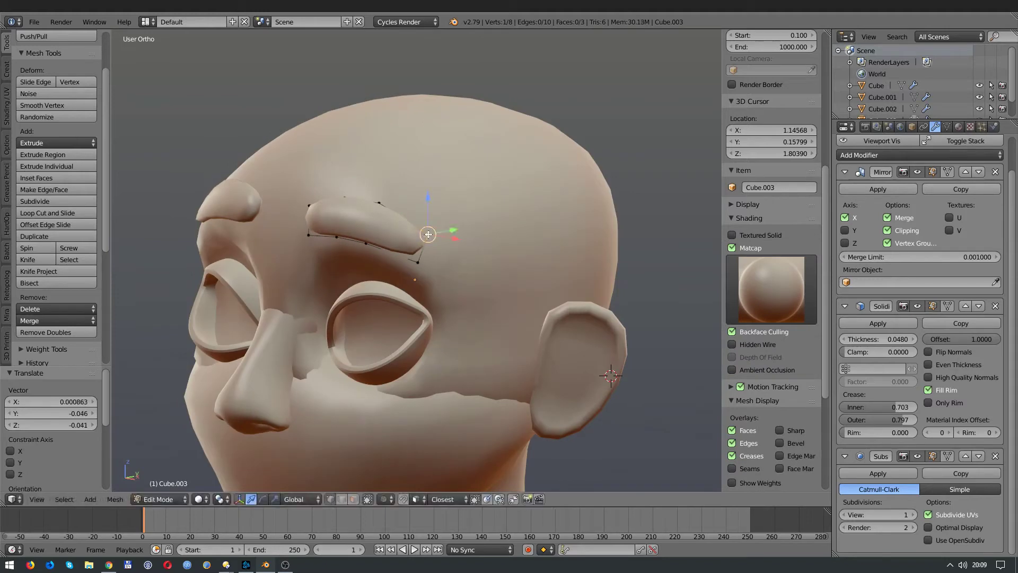
pyautogui.press('g')
pyautogui.click(441, 261)
# Refine the brow tip and vertex positions, checking from the front view
pyautogui.moveTo(441, 260); pyautogui.dragTo(439, 220, button='middle')
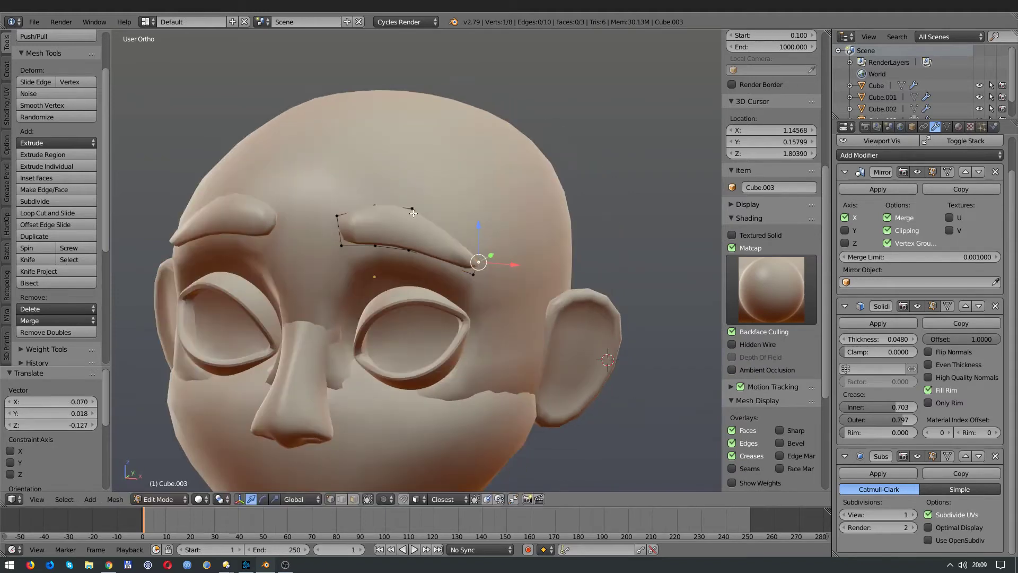
pyautogui.press('g')
pyautogui.click(440, 220)
pyautogui.press('g')
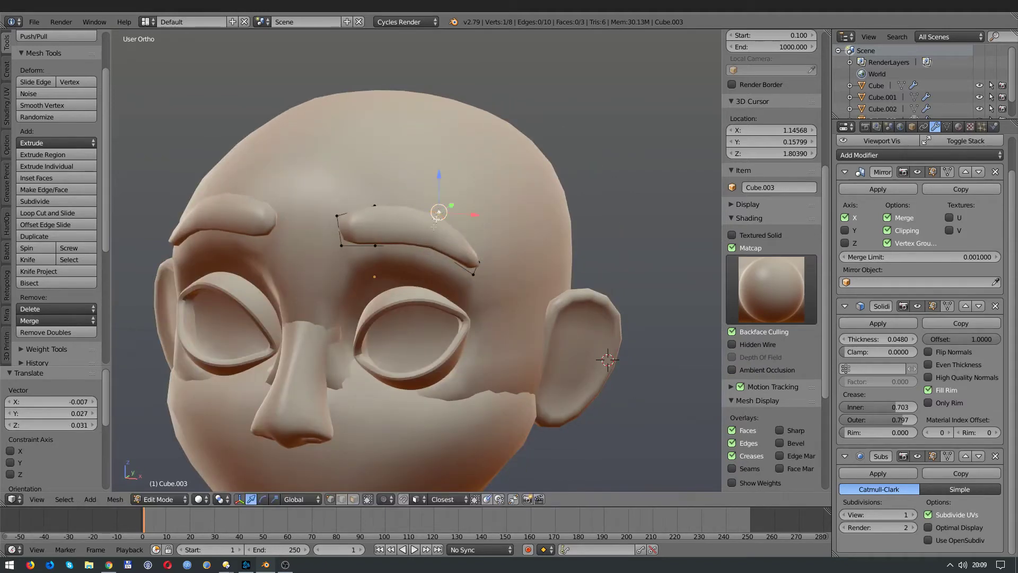
pyautogui.press('KP_1')
pyautogui.moveTo(476, 254)
pyautogui.mouseDown(button='middle')
pyautogui.moveTo(414, 232)
pyautogui.moveTo(318, 266)
pyautogui.mouseUp(button='middle')
pyautogui.press('g')
pyautogui.click(414, 232)
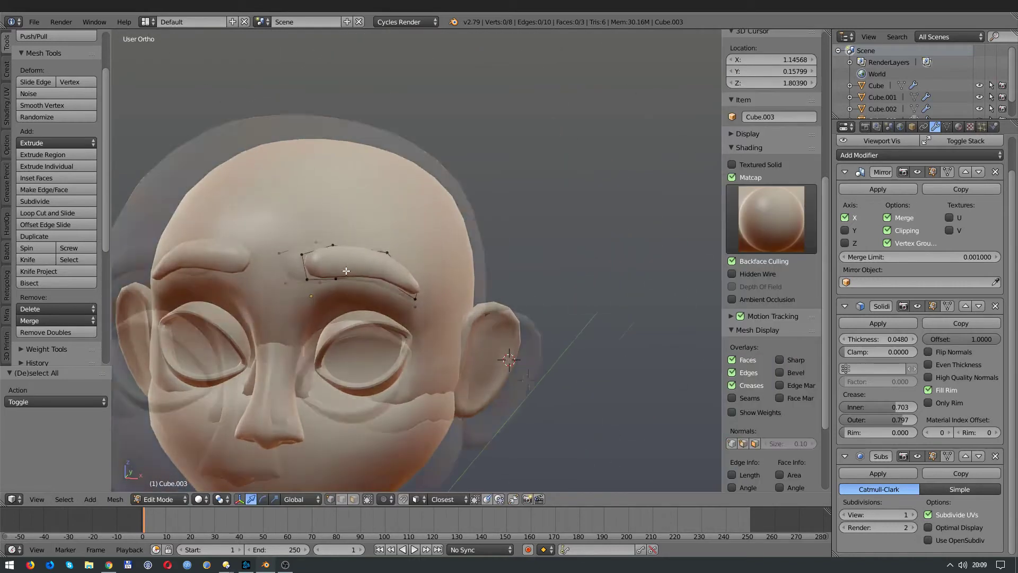
pyautogui.scroll(2, 318, 265)
# Add a centred loop cut across the brow and reposition the tip vertices
pyautogui.hotkey('ctrl', 'r')
pyautogui.click(285, 277)
pyautogui.rightClick(285, 277)
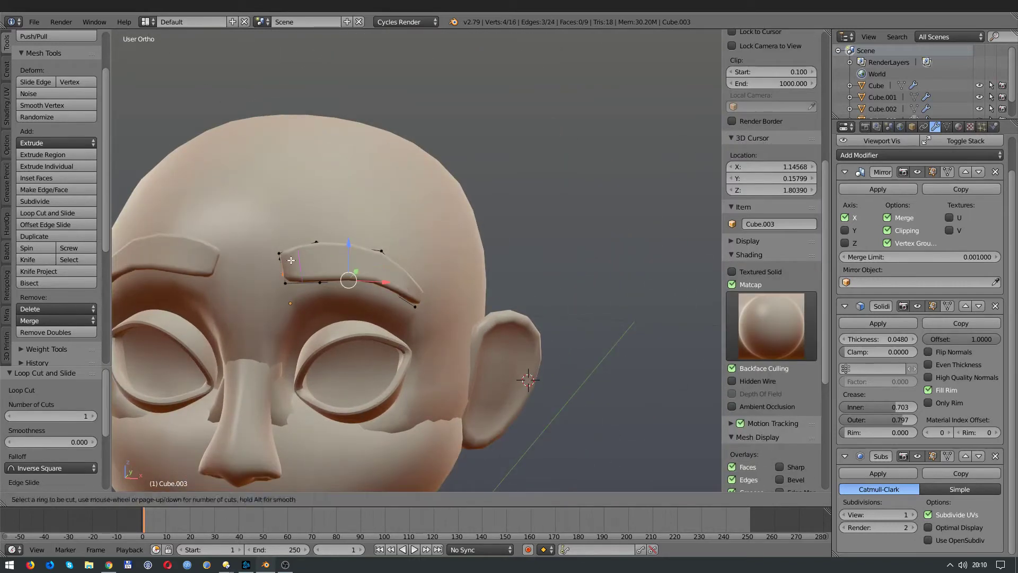
pyautogui.click(291, 260)
pyautogui.click(284, 260)
pyautogui.moveTo(379, 284)
pyautogui.mouseDown(button='middle')
pyautogui.moveTo(366, 276)
pyautogui.moveTo(350, 298)
pyautogui.mouseUp(button='middle')
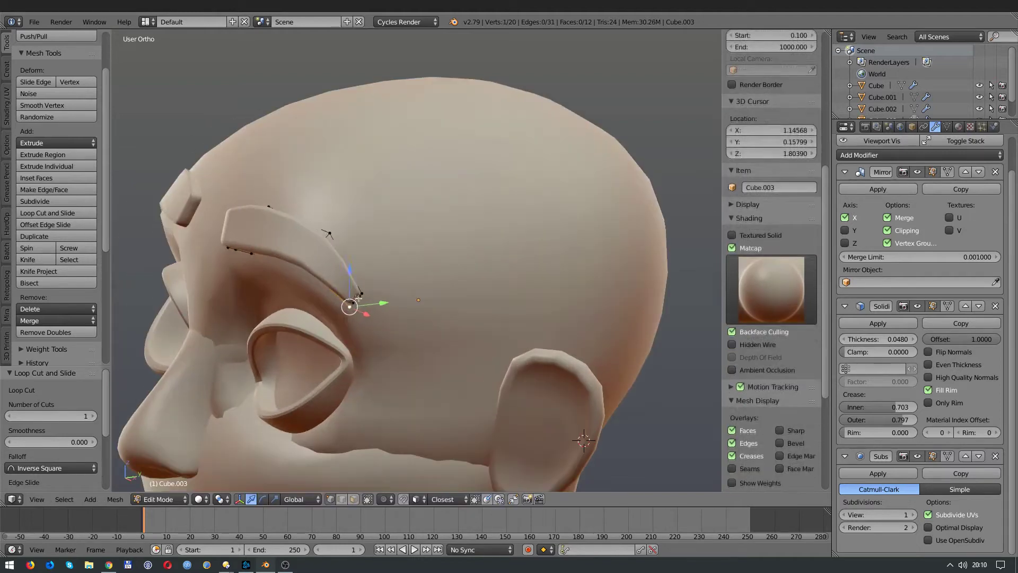
pyautogui.rightClick(350, 298)
pyautogui.scroll(4, 350, 298)
pyautogui.press('g')
pyautogui.click(292, 343)
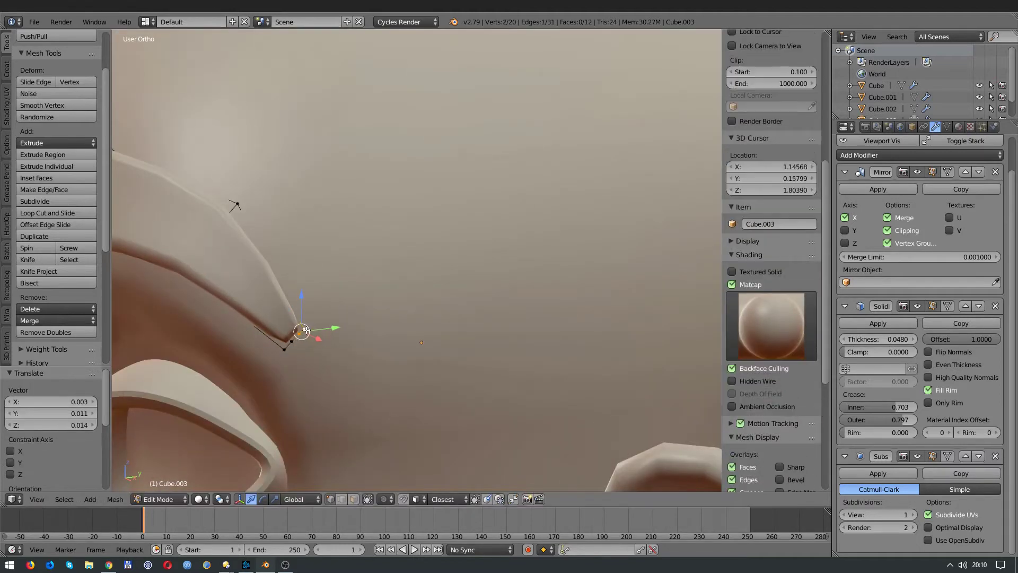
# Deselect the brow, check it alongside the eye, and leave edit mode
pyautogui.press('a')
pyautogui.scroll(-4, 368, 258)
pyautogui.moveTo(292, 343)
pyautogui.mouseDown(button='middle')
pyautogui.moveTo(367, 258)
pyautogui.moveTo(386, 297)
pyautogui.moveTo(466, 288)
pyautogui.moveTo(434, 227)
pyautogui.moveTo(445, 249)
pyautogui.mouseUp(button='middle')
pyautogui.scroll(-3, 471, 284)
pyautogui.press('Tab')
pyautogui.press('Tab')
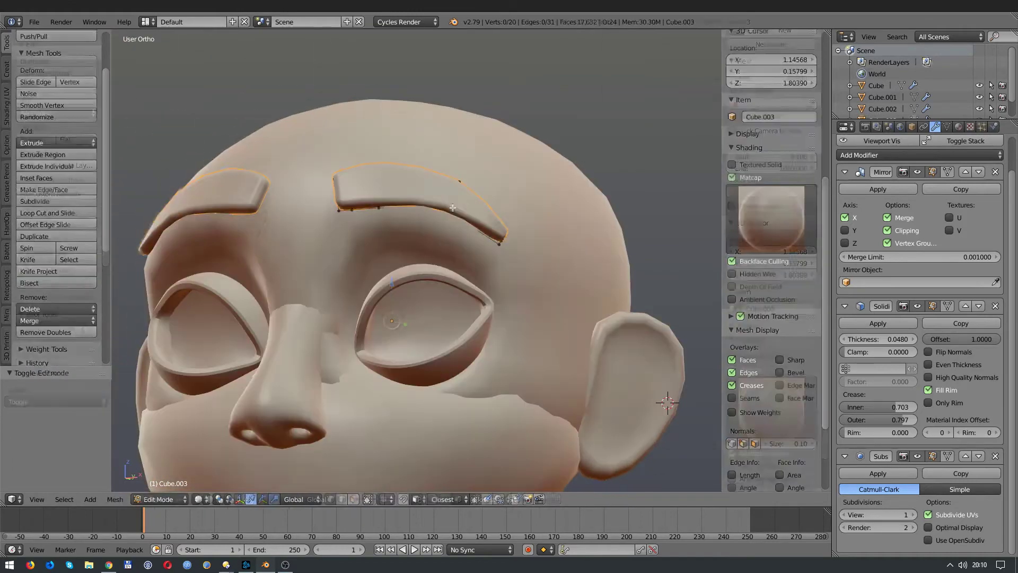
# Adjust a brow edge loop in wireframe so the brow arches over the eye
pyautogui.press('z')
pyautogui.keyDown('alt'); pyautogui.rightClick(442, 256); pyautogui.keyUp('alt')
pyautogui.moveTo(442, 256); pyautogui.dragTo(448, 254, button='right')
pyautogui.press('g')
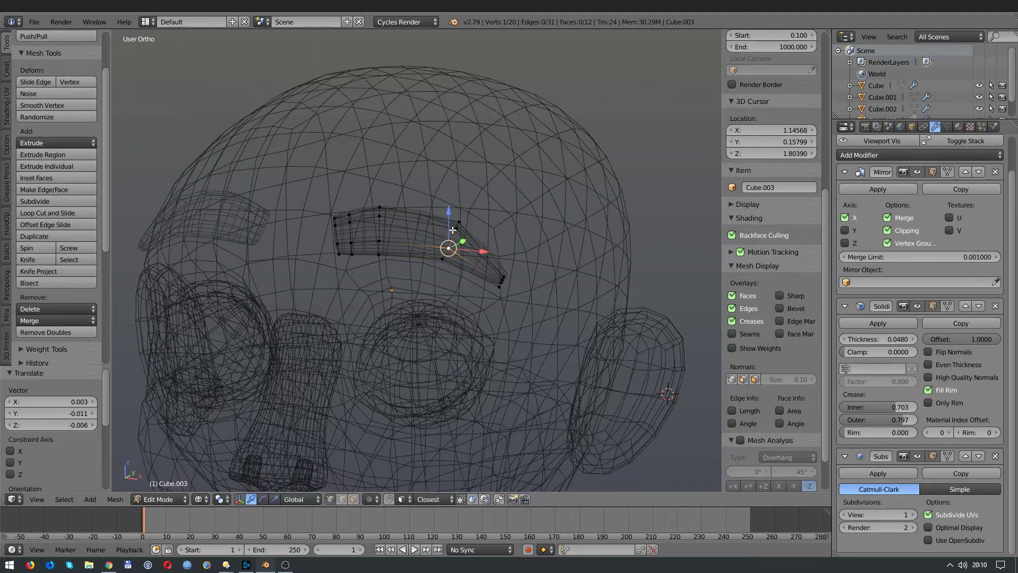
pyautogui.click(459, 220)
pyautogui.press('Tab')
pyautogui.press('z')
pyautogui.moveTo(459, 220)
pyautogui.mouseDown(button='middle')
pyautogui.moveTo(428, 254)
pyautogui.moveTo(420, 323)
pyautogui.mouseUp(button='middle')
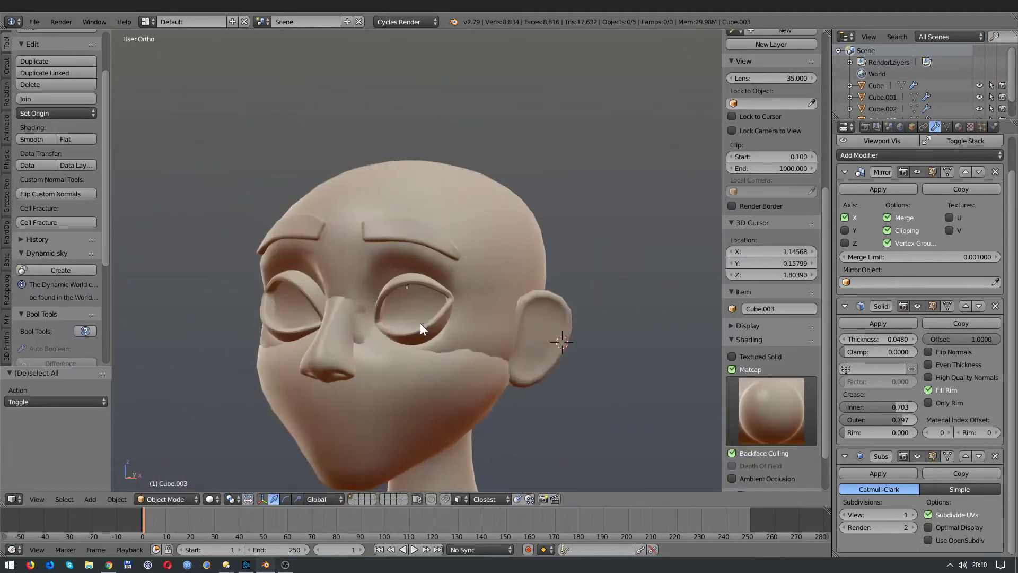
# Save the Blender file and select the head object
pyautogui.hotkey('ctrl', 's')
pyautogui.click(956, 66)
pyautogui.moveTo(456, 293); pyautogui.dragTo(491, 290, button='middle')
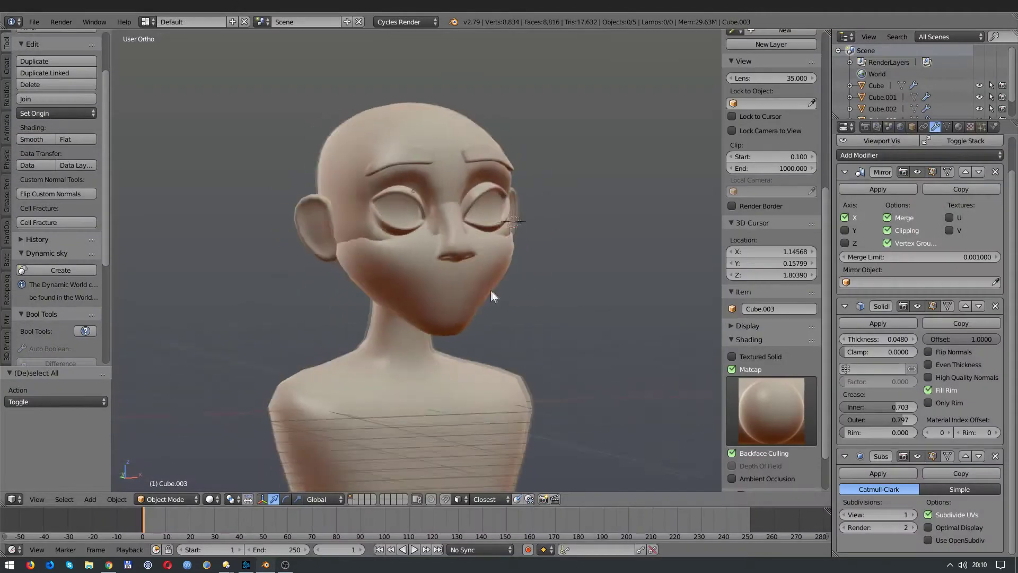
pyautogui.scroll(-3, 468, 254)
pyautogui.scroll(3, 386, 281)
pyautogui.moveTo(469, 253)
pyautogui.mouseDown(button='middle')
pyautogui.moveTo(383, 287)
pyautogui.moveTo(466, 290)
pyautogui.moveTo(427, 298)
pyautogui.moveTo(440, 299)
pyautogui.mouseUp(button='middle')
pyautogui.rightClick(438, 272)
pyautogui.scroll(4, 765, 274)
pyautogui.scroll(-5, 752, 343)
# Enable viewport ambient occlusion and set its distance to 0.2
pyautogui.click(731, 426)
pyautogui.press('a')
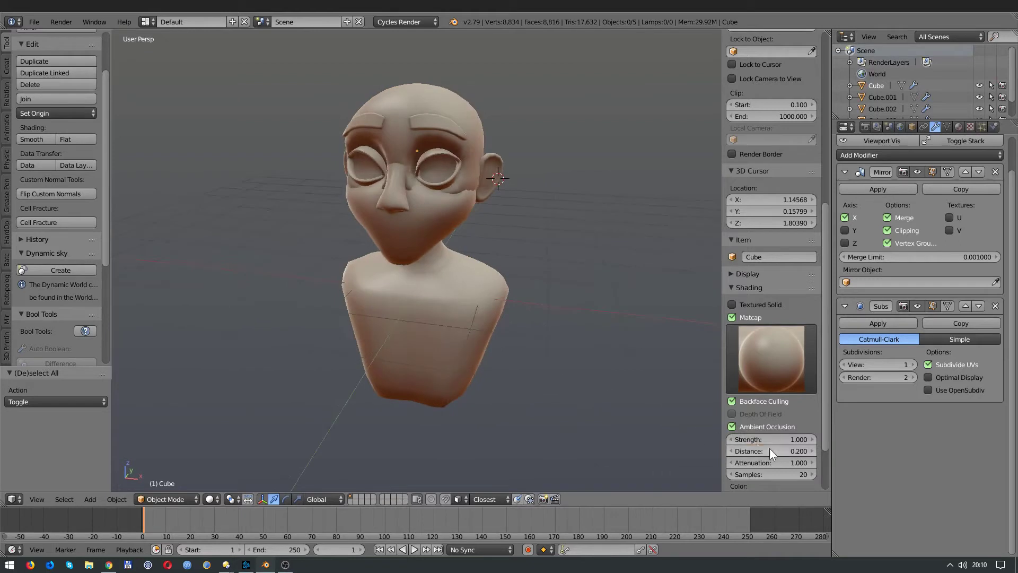
pyautogui.moveTo(770, 452)
pyautogui.mouseDown()
pyautogui.moveTo(742, 451)
pyautogui.moveTo(801, 439)
pyautogui.mouseUp()
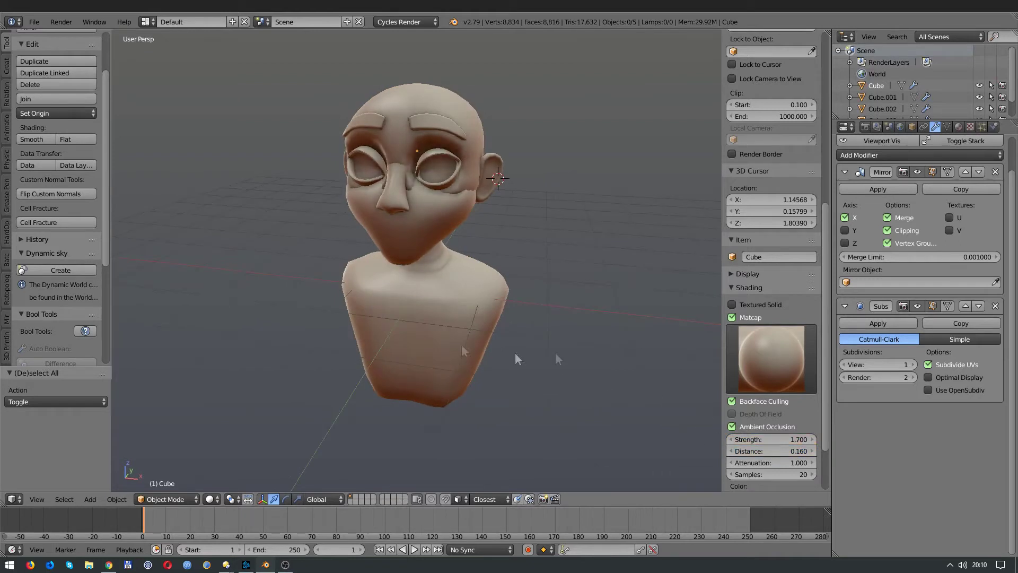
pyautogui.moveTo(462, 350)
pyautogui.mouseDown(button='middle')
pyautogui.moveTo(447, 336)
pyautogui.moveTo(329, 329)
pyautogui.moveTo(585, 398)
pyautogui.mouseUp(button='middle')
pyautogui.click(750, 450)
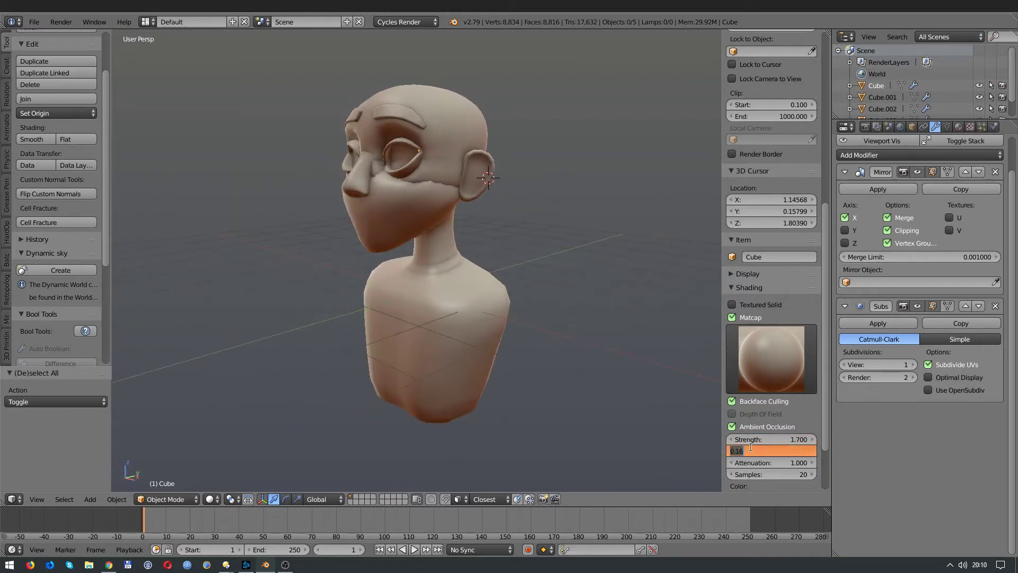
pyautogui.write('0.2')
pyautogui.press('Return')
pyautogui.moveTo(440, 347); pyautogui.dragTo(500, 352, button='middle')
pyautogui.moveTo(561, 411); pyautogui.dragTo(455, 402, button='middle')
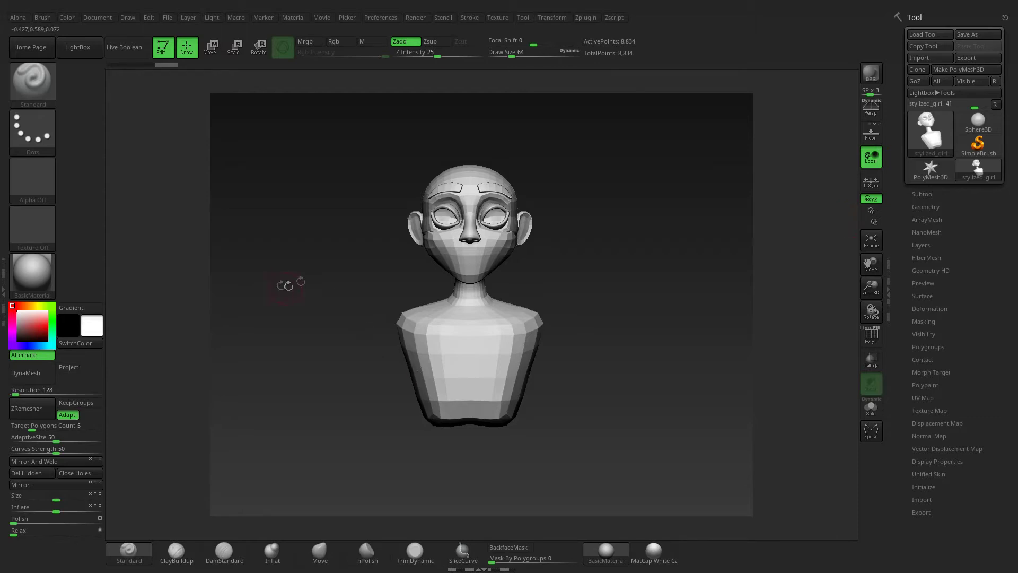
# Split the bust mesh with Split To Similar Parts
pyautogui.click(923, 194)
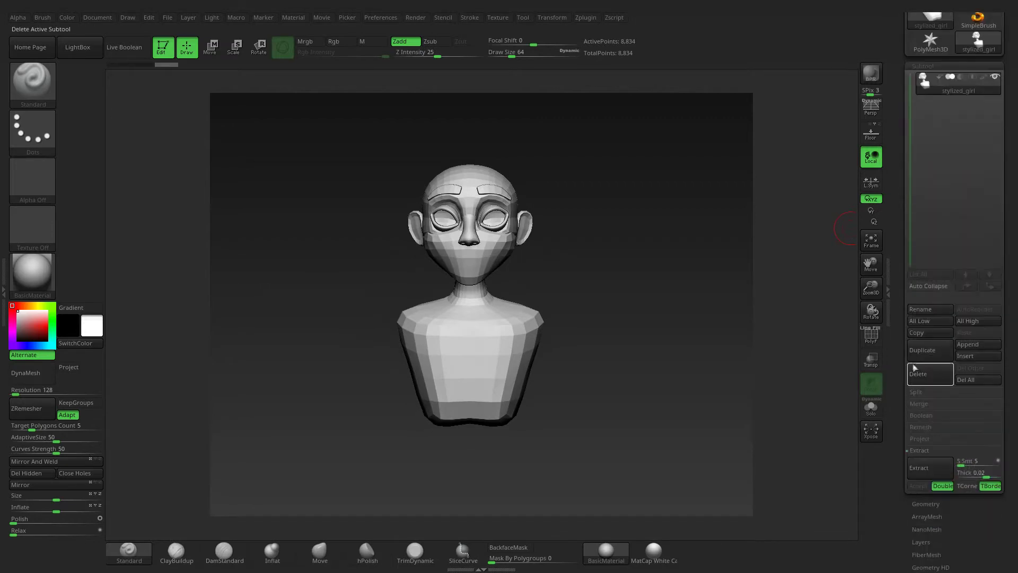
pyautogui.click(915, 392)
pyautogui.click(929, 415)
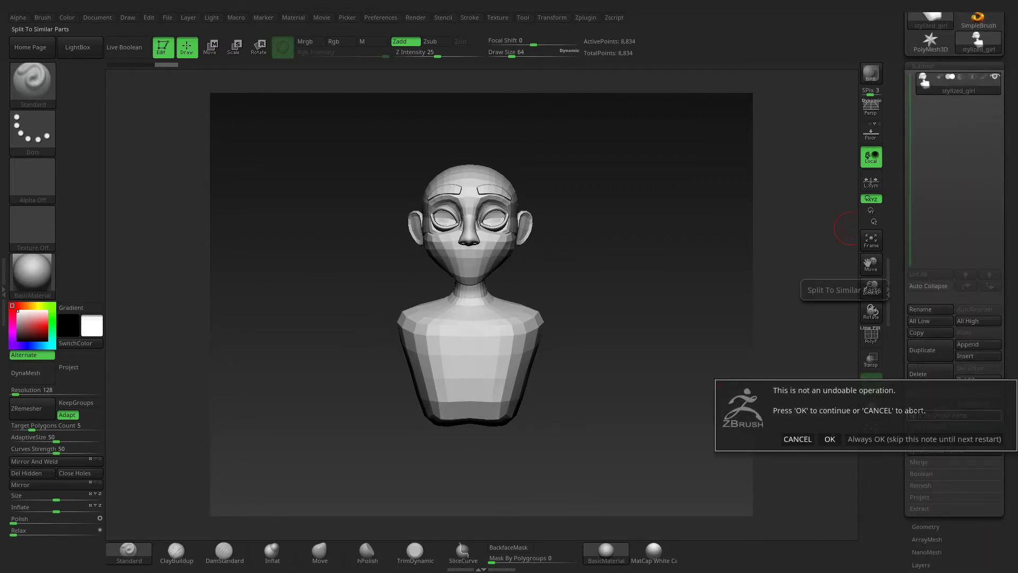
pyautogui.click(832, 438)
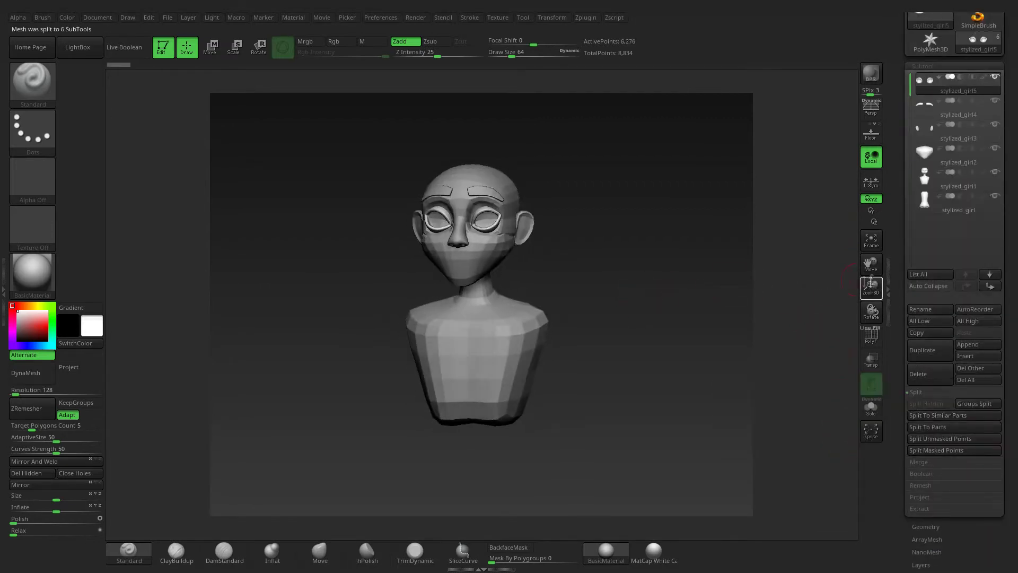
# Step through the new subtools, including stylized_girl2, stylized_girl1 and the ears
pyautogui.click(870, 240)
pyautogui.keyDown('alt'); pyautogui.click(530, 241); pyautogui.keyUp('alt')
pyautogui.keyDown('alt'); pyautogui.click(568, 207); pyautogui.keyUp('alt')
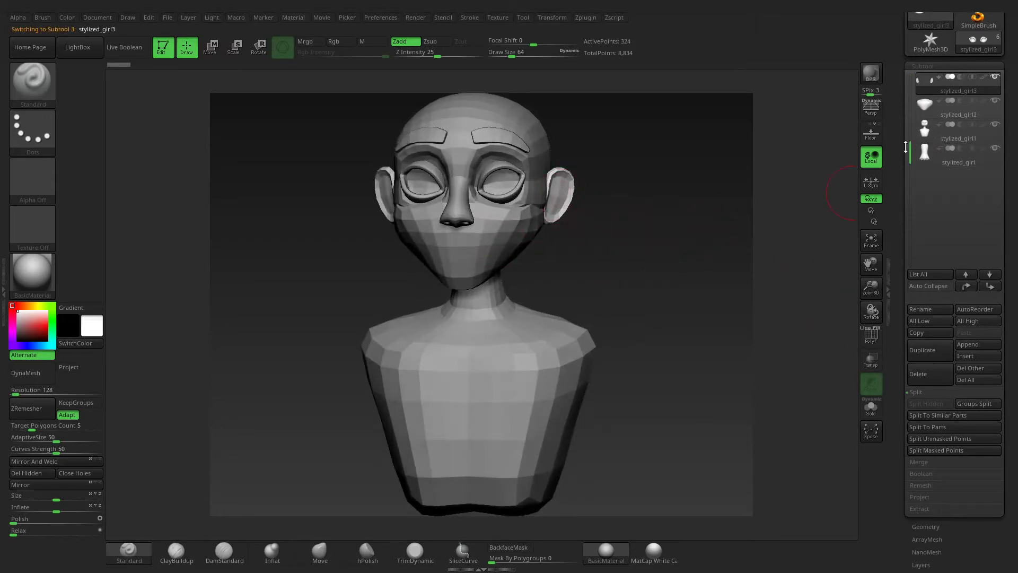
pyautogui.moveTo(905, 148); pyautogui.dragTo(905, 178)
pyautogui.moveTo(668, 249); pyautogui.dragTo(606, 258)
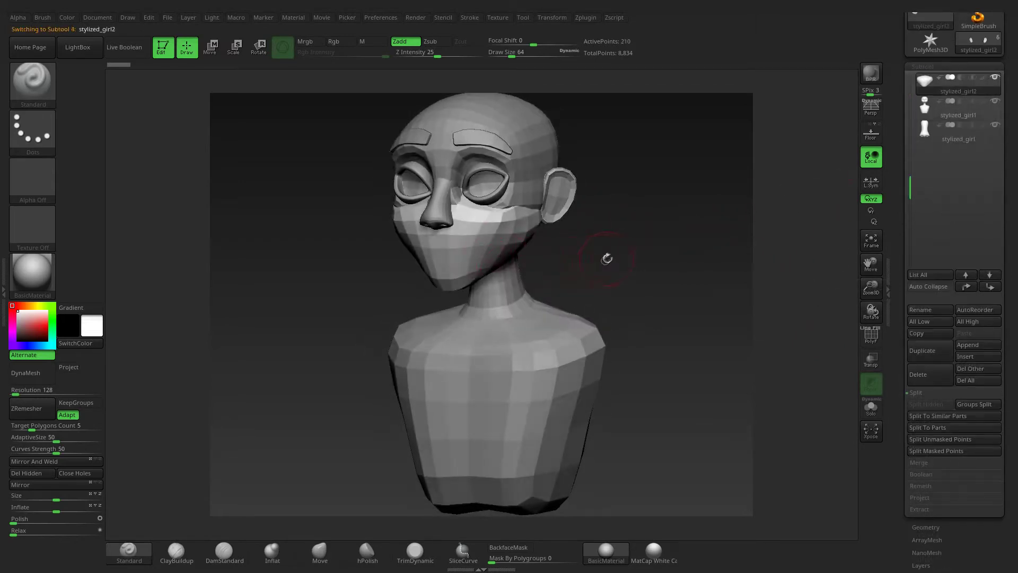
pyautogui.keyDown('alt'); pyautogui.click(564, 212); pyautogui.keyUp('alt')
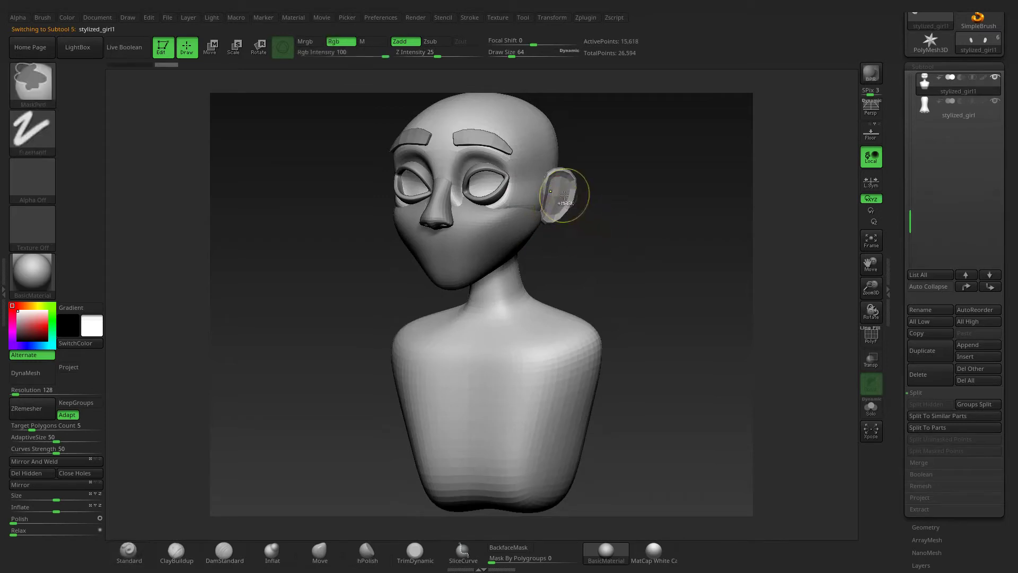
pyautogui.keyDown('alt'); pyautogui.click(564, 197); pyautogui.keyUp('alt')
pyautogui.moveTo(586, 227)
pyautogui.mouseDown()
pyautogui.moveTo(640, 254)
pyautogui.moveTo(606, 234)
pyautogui.moveTo(625, 279)
pyautogui.moveTo(584, 281)
pyautogui.moveTo(693, 284)
pyautogui.moveTo(683, 289)
pyautogui.moveTo(684, 266)
pyautogui.mouseUp()
# Select the eye subtool and sculpt upper-eyelid creases with ClayBuildup
pyautogui.keyDown('alt'); pyautogui.click(522, 163); pyautogui.keyUp('alt')
pyautogui.keyDown('alt'); pyautogui.click(548, 233); pyautogui.keyUp('alt')
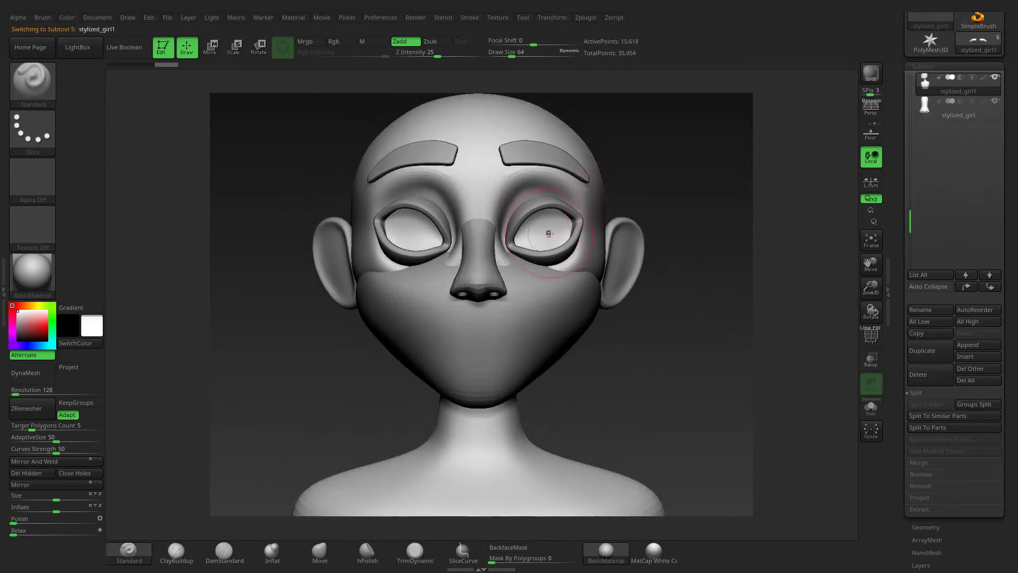
pyautogui.click(176, 551)
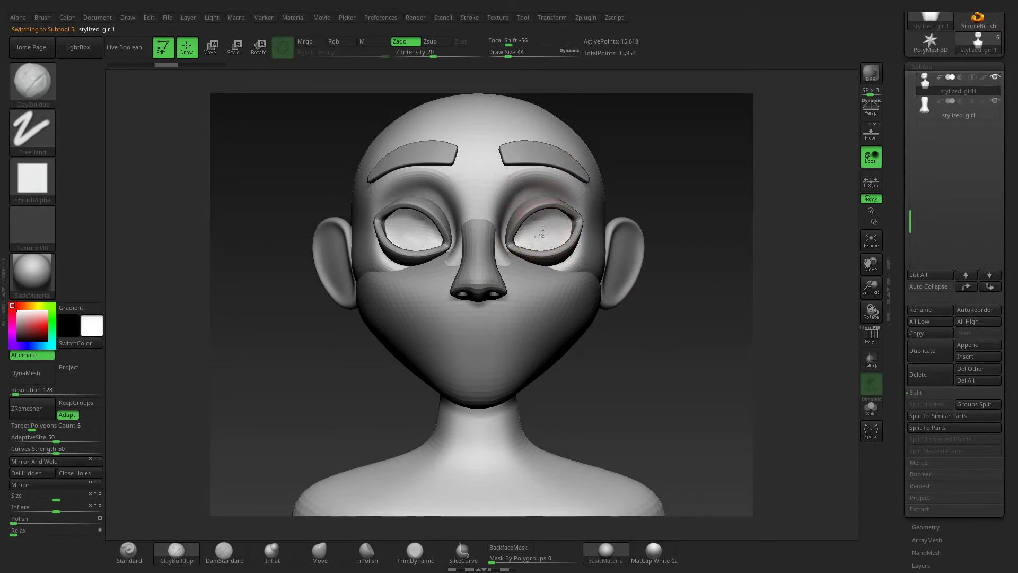
pyautogui.moveTo(542, 233)
pyautogui.mouseDown()
pyautogui.moveTo(547, 221)
pyautogui.moveTo(541, 233)
pyautogui.mouseUp()
pyautogui.moveTo(650, 265); pyautogui.dragTo(668, 290)
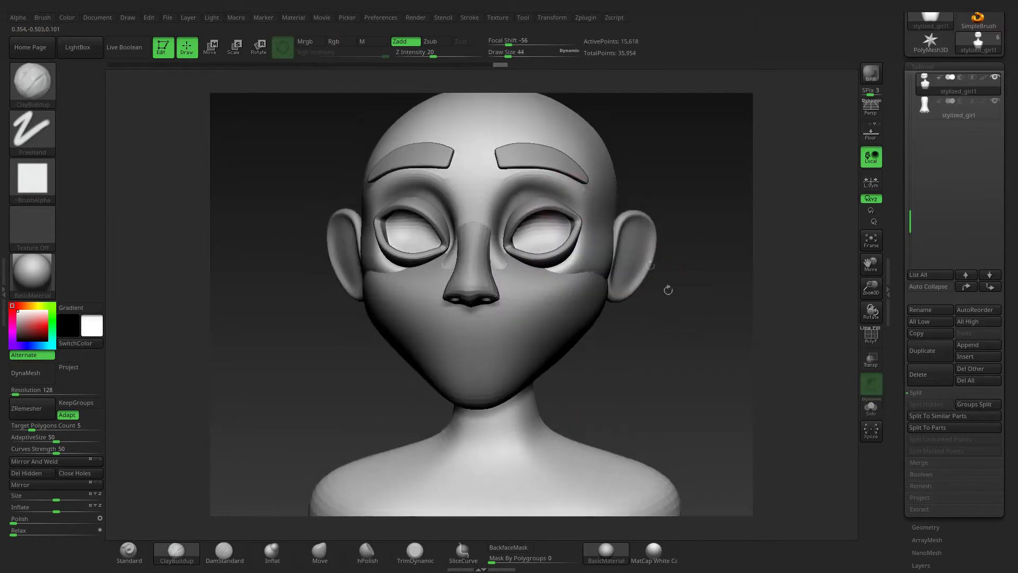
pyautogui.moveTo(565, 204)
pyautogui.mouseDown()
pyautogui.moveTo(533, 195)
pyautogui.moveTo(511, 204)
pyautogui.moveTo(520, 191)
pyautogui.moveTo(551, 199)
pyautogui.mouseUp()
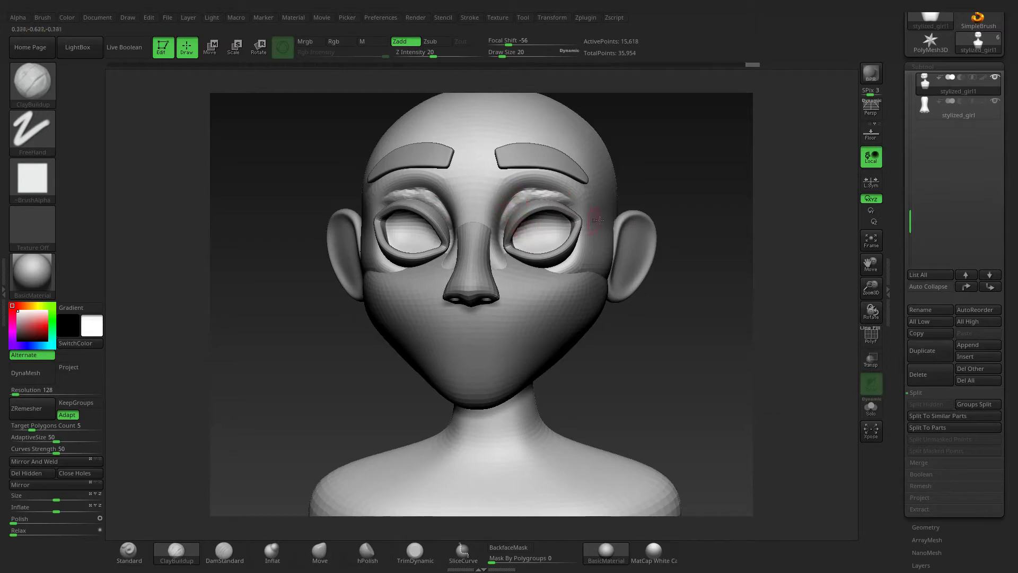
pyautogui.keyDown('alt'); pyautogui.moveTo(852, 275); pyautogui.dragTo(693, 211); pyautogui.keyUp('alt')
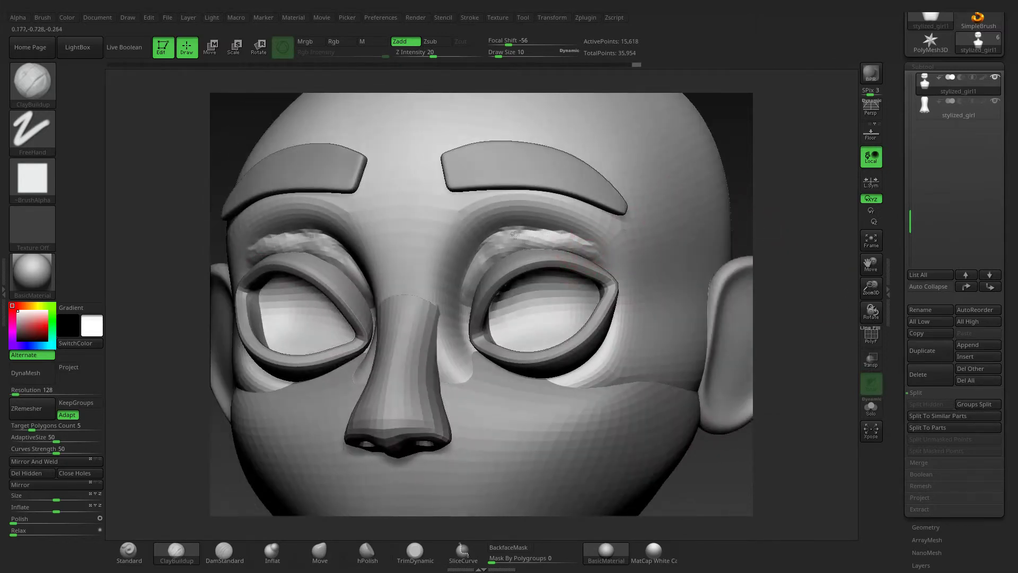
pyautogui.moveTo(514, 234); pyautogui.dragTo(470, 295)
# Subdivide the mesh, deepen the eyelid crease, smooth, and add puffiness under the eyes
pyautogui.hotkey('ctrl', 'd')
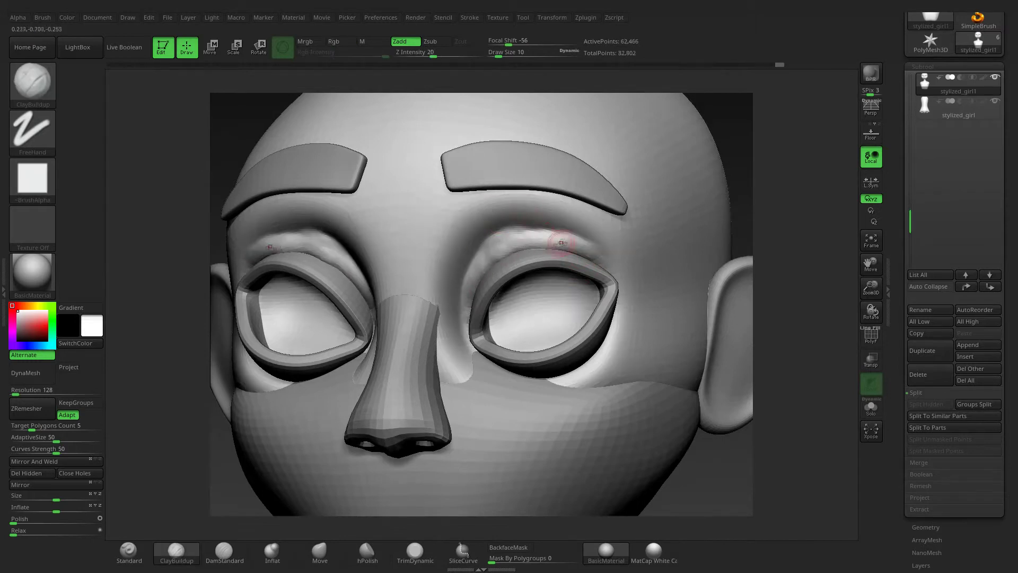
pyautogui.moveTo(555, 239)
pyautogui.mouseDown()
pyautogui.moveTo(488, 255)
pyautogui.moveTo(475, 284)
pyautogui.mouseUp()
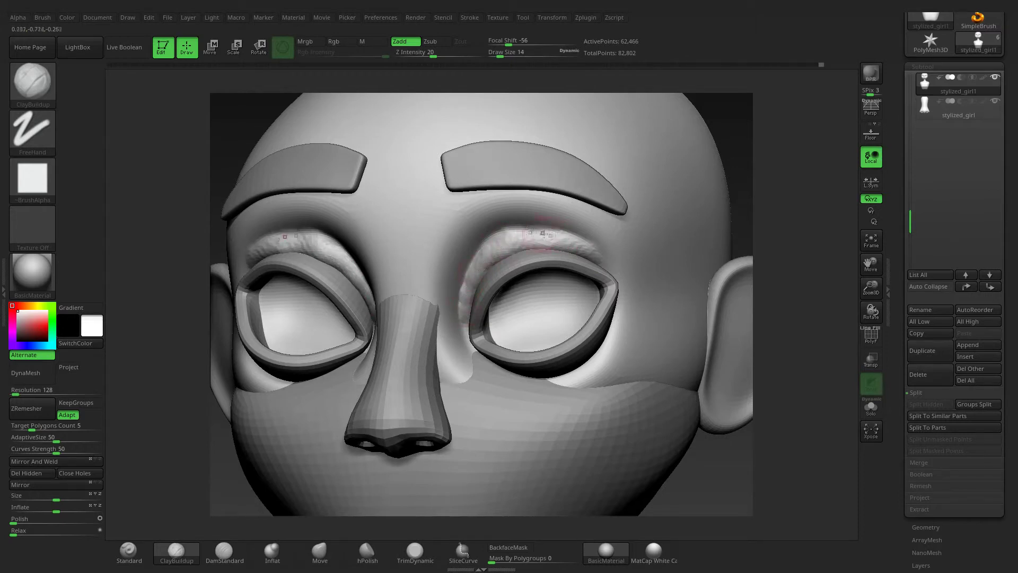
pyautogui.press('shift')
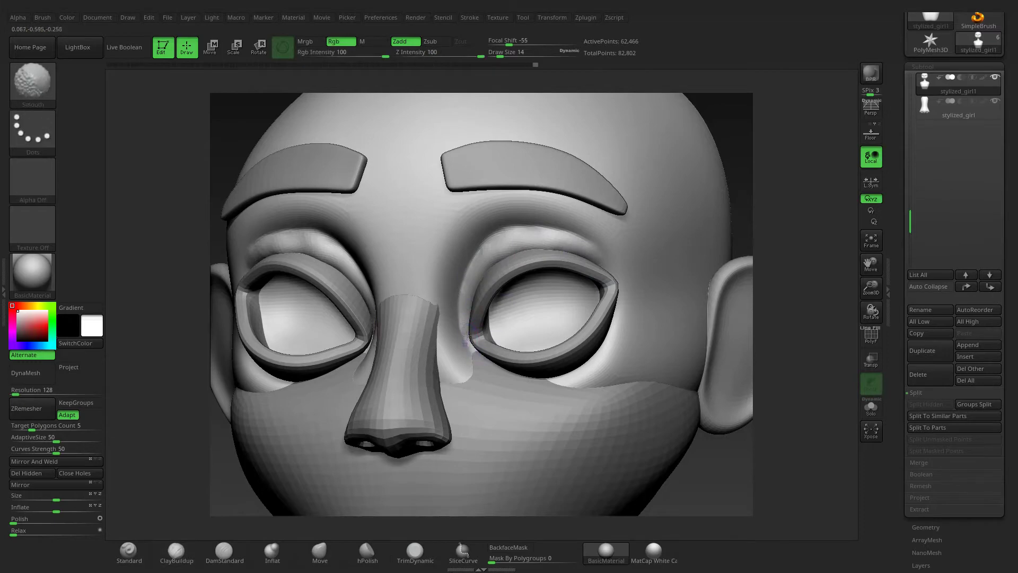
pyautogui.moveTo(745, 432)
pyautogui.mouseDown()
pyautogui.moveTo(757, 424)
pyautogui.moveTo(722, 405)
pyautogui.mouseUp()
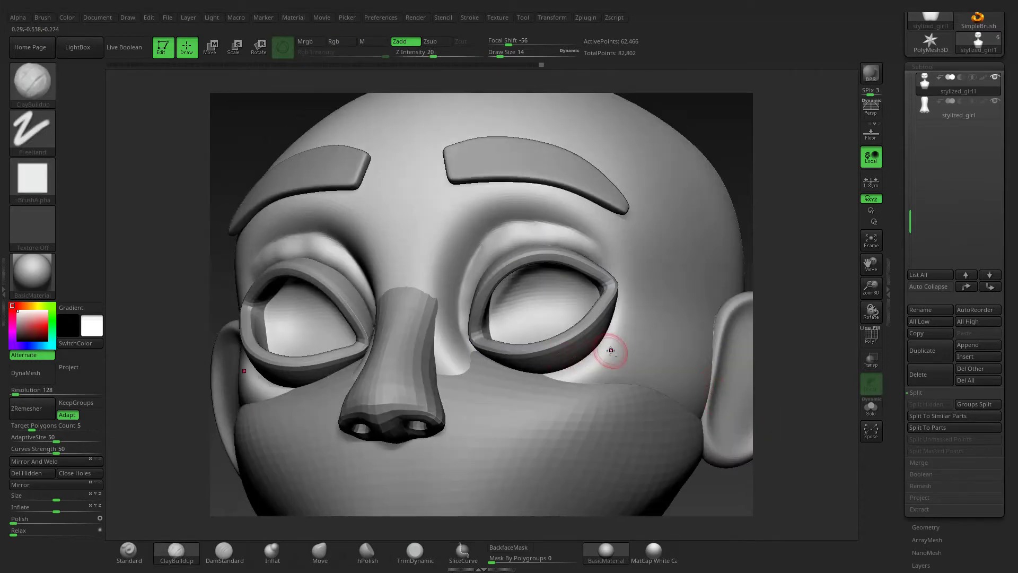
pyautogui.moveTo(611, 350); pyautogui.dragTo(562, 364)
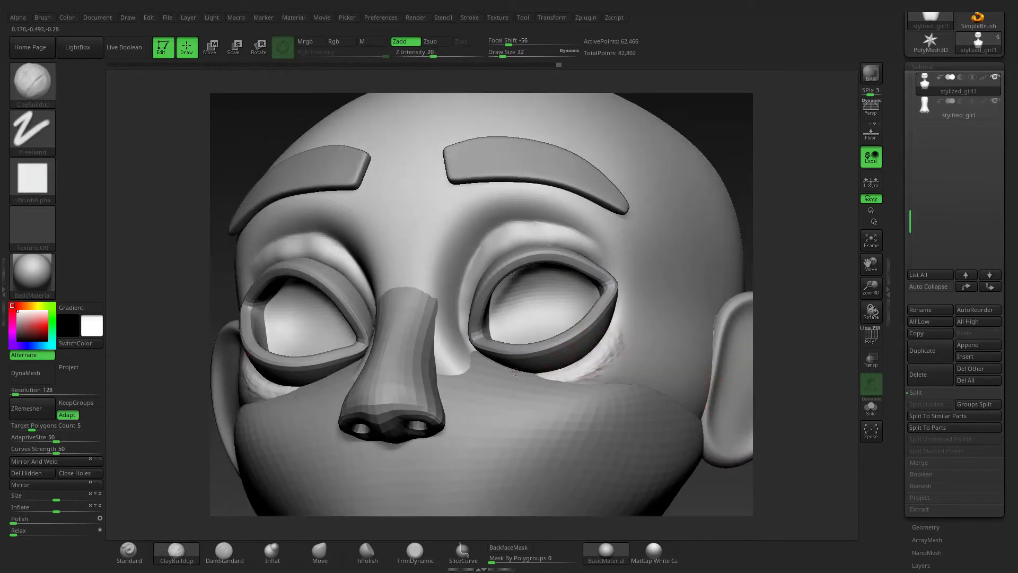
pyautogui.moveTo(614, 321); pyautogui.dragTo(554, 366)
# Switch to MatCap White Cavity and build up and smooth the cheek under the eye
pyautogui.moveTo(756, 334); pyautogui.dragTo(732, 342)
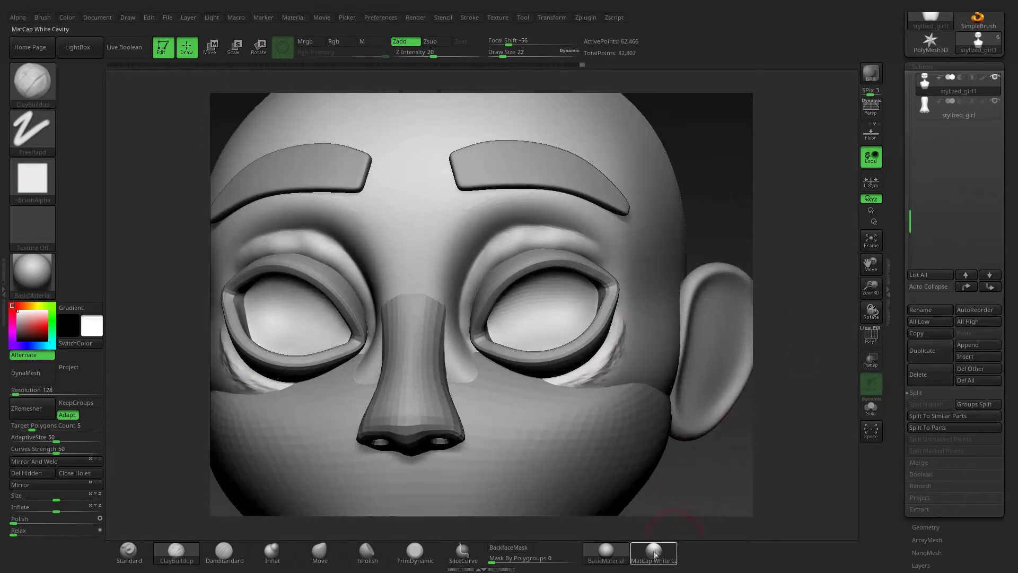
pyautogui.click(653, 550)
pyautogui.moveTo(616, 321)
pyautogui.mouseDown()
pyautogui.moveTo(562, 381)
pyautogui.moveTo(546, 379)
pyautogui.mouseUp()
pyautogui.press('shift')
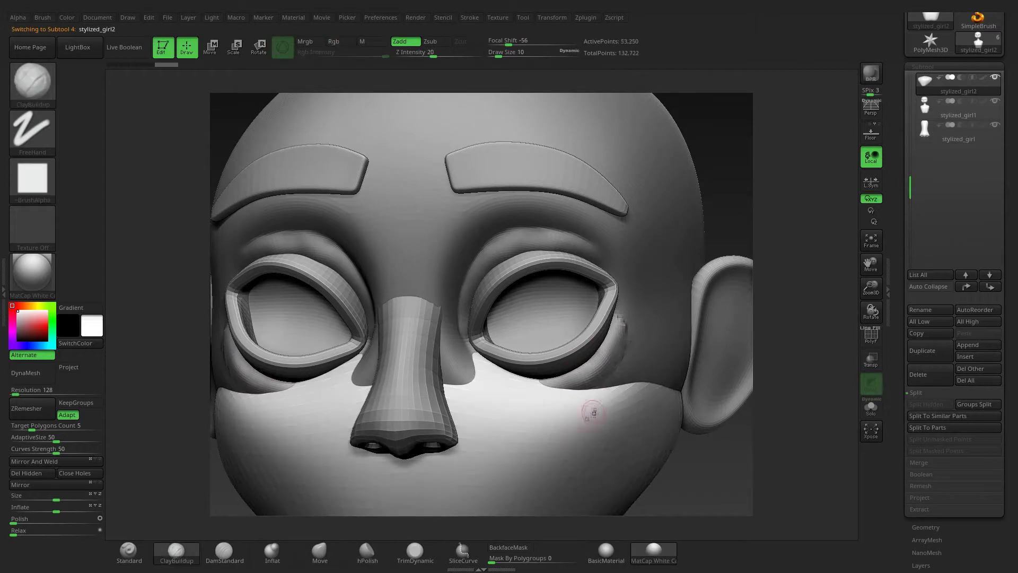
pyautogui.moveTo(499, 373)
pyautogui.mouseDown()
pyautogui.moveTo(570, 395)
pyautogui.moveTo(583, 386)
pyautogui.mouseUp()
pyautogui.press('shift')
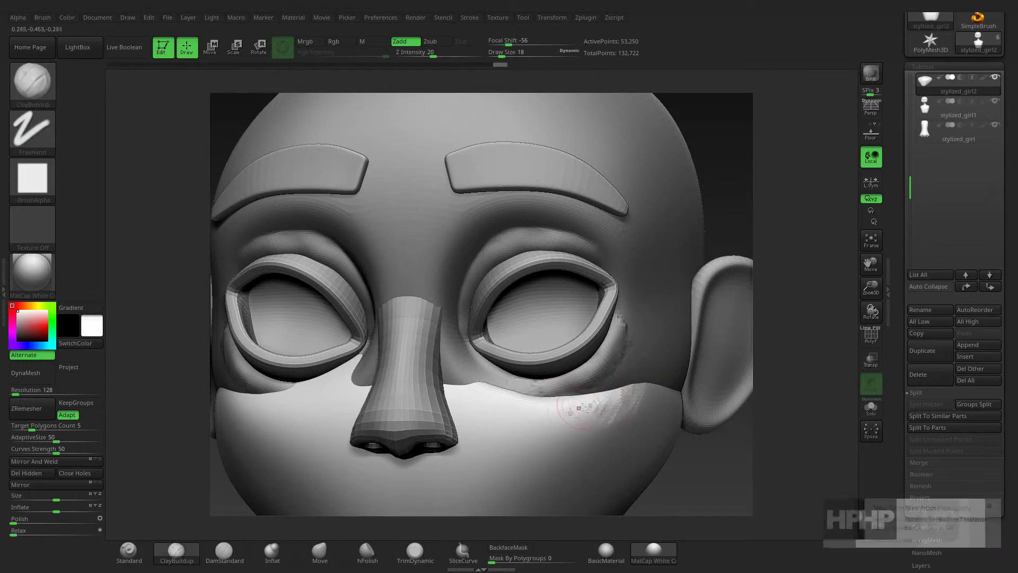
pyautogui.moveTo(857, 467)
pyautogui.mouseDown()
pyautogui.moveTo(683, 443)
pyautogui.moveTo(610, 411)
pyautogui.moveTo(579, 422)
pyautogui.moveTo(580, 435)
pyautogui.moveTo(562, 446)
pyautogui.moveTo(612, 432)
pyautogui.mouseUp()
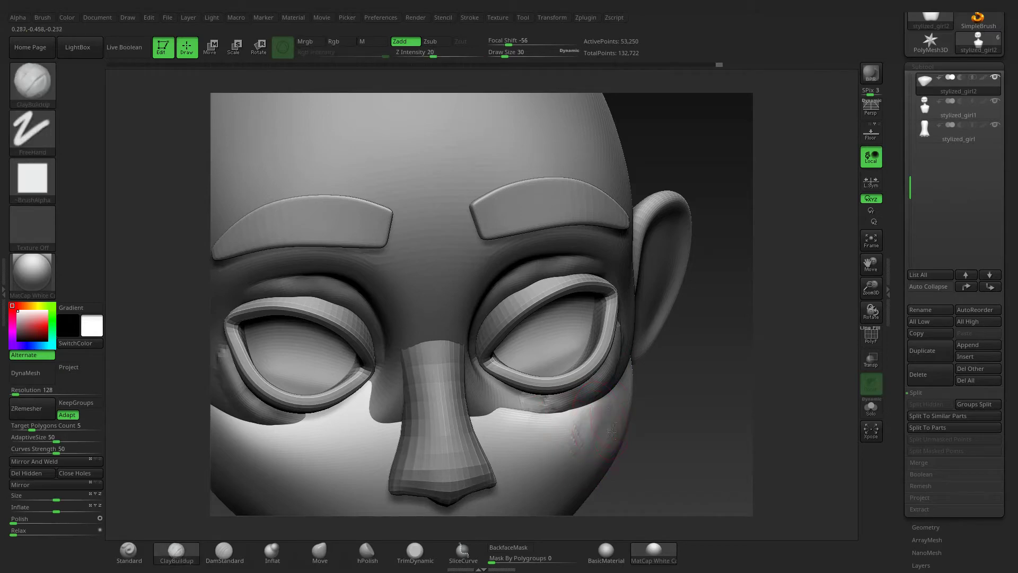
# Sculpt the cheeks with Alpha 14 then Alpha 06, smooth, and view the whole head
pyautogui.click(32, 177)
pyautogui.click(520, 324)
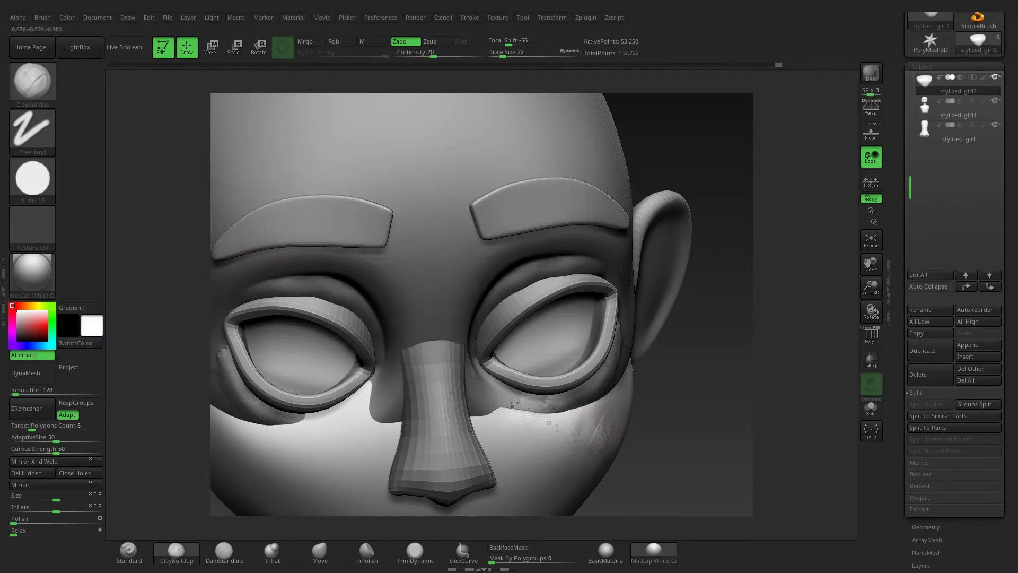
pyautogui.press('shift')
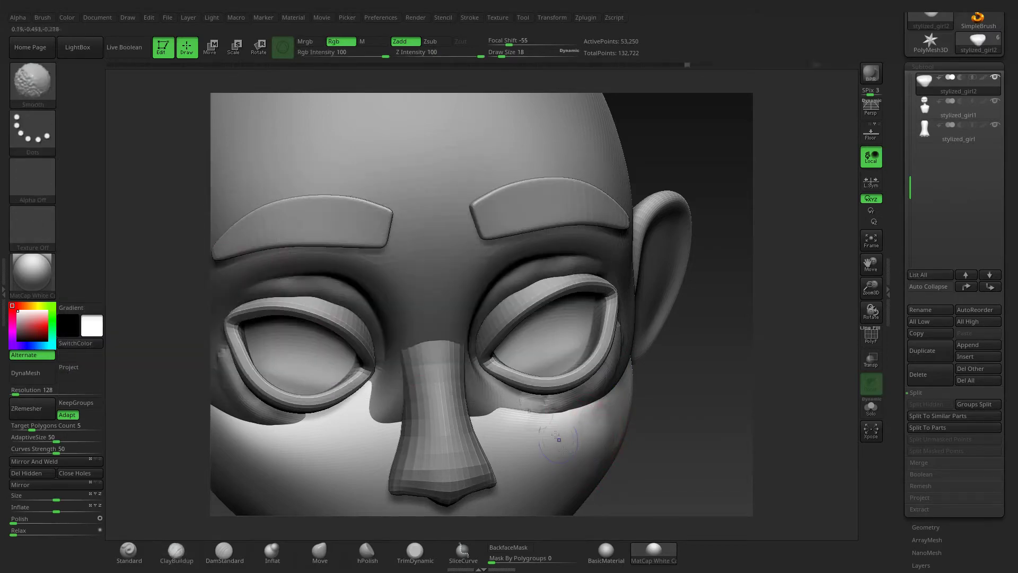
pyautogui.click(33, 177)
pyautogui.click(523, 322)
pyautogui.moveTo(690, 450); pyautogui.dragTo(613, 409)
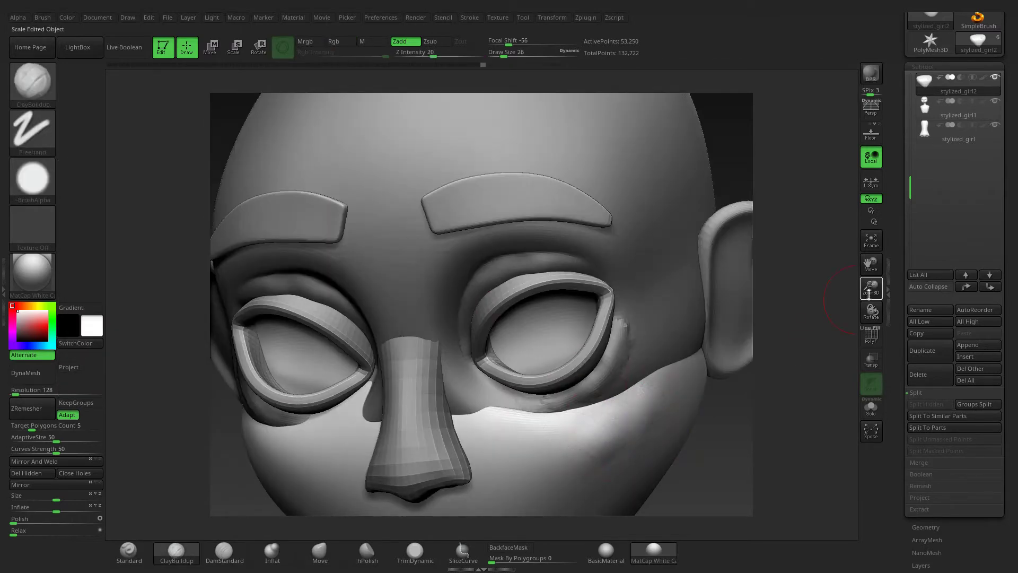
pyautogui.moveTo(594, 446); pyautogui.dragTo(549, 395)
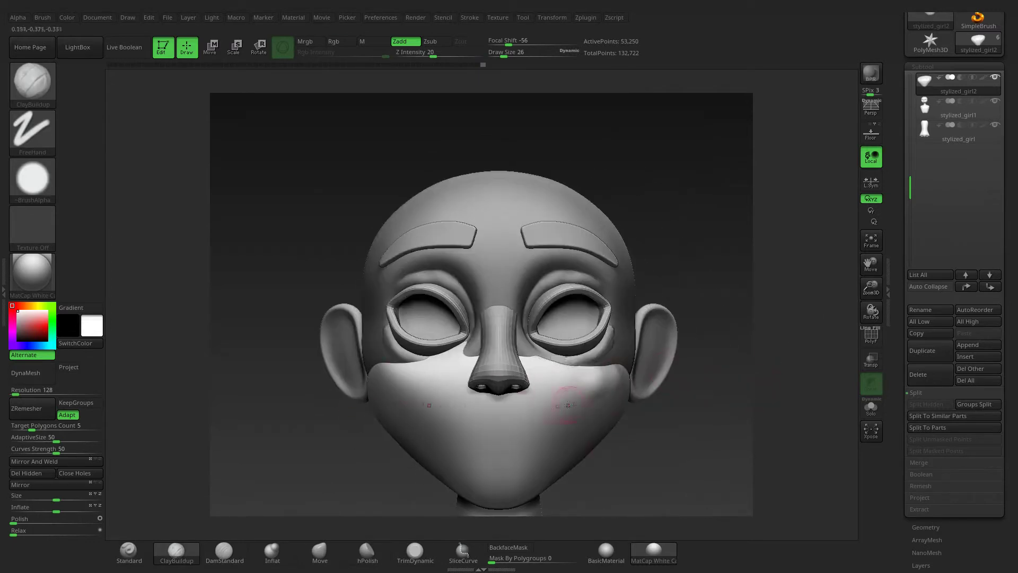
# Delete the lower subdivision levels, then sculpt and smooth the lips
pyautogui.click(925, 66)
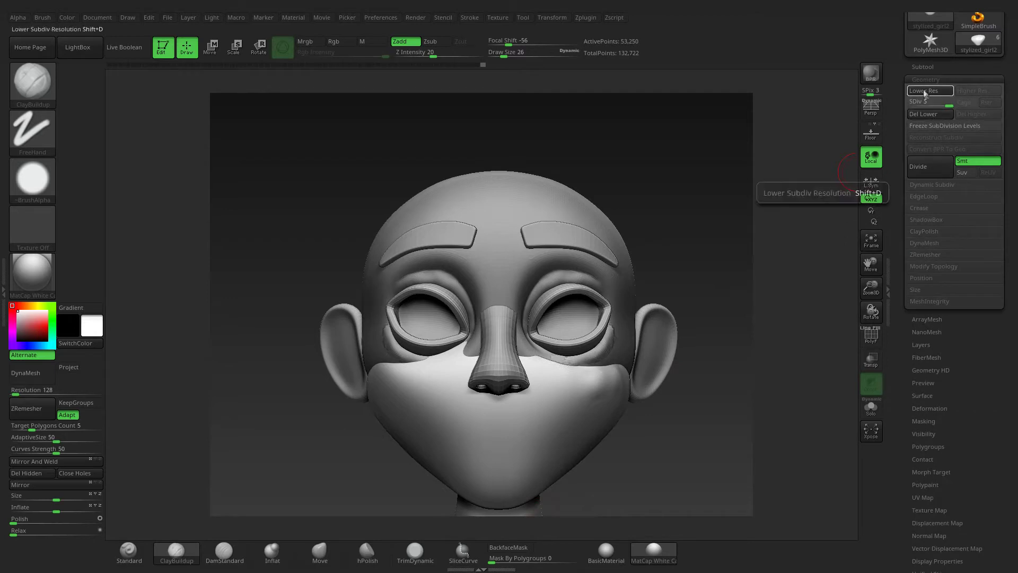
pyautogui.click(923, 113)
pyautogui.click(925, 266)
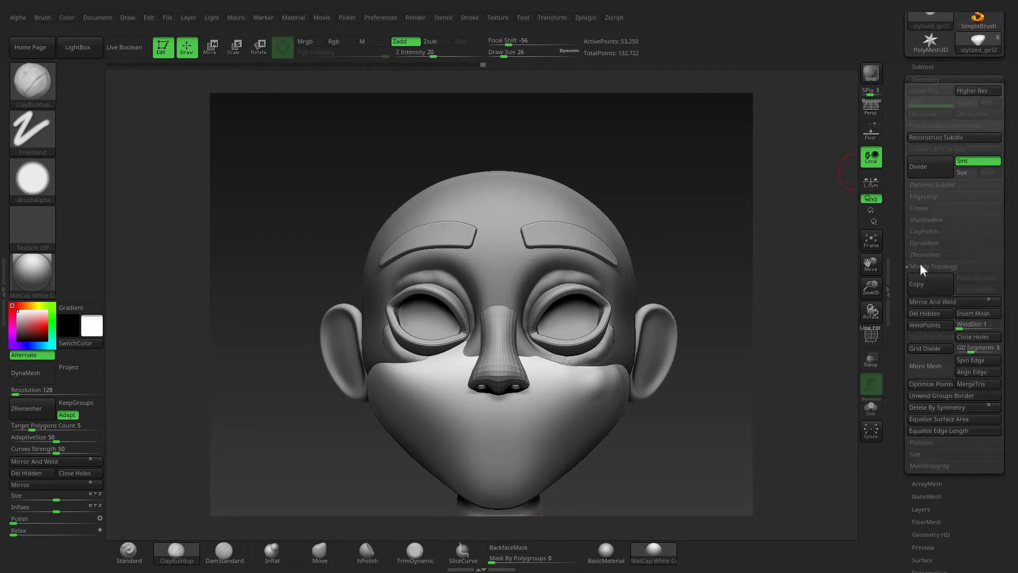
pyautogui.moveTo(691, 274); pyautogui.dragTo(594, 350)
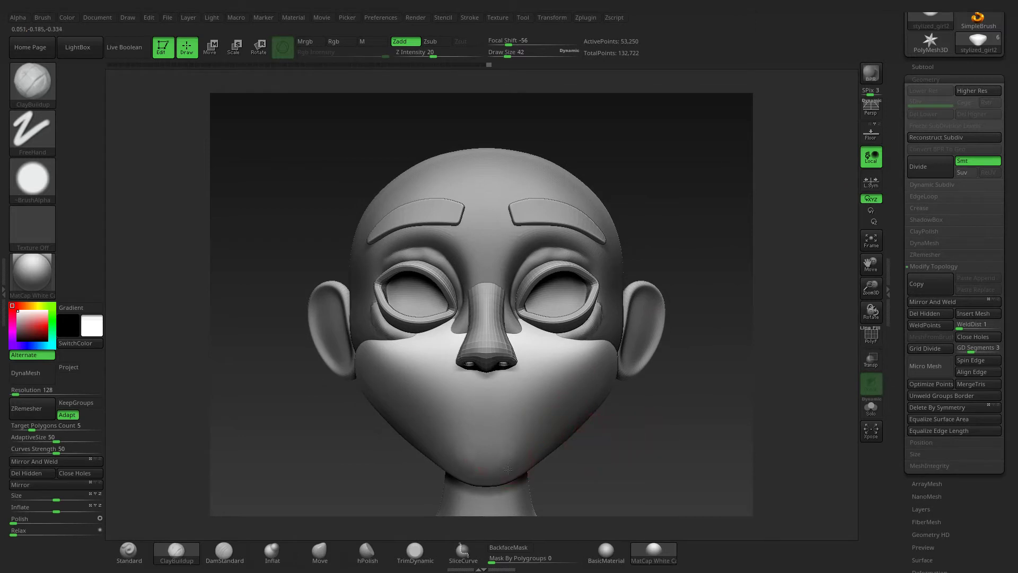
pyautogui.moveTo(469, 451); pyautogui.dragTo(509, 452)
pyautogui.moveTo(403, 487)
pyautogui.mouseDown()
pyautogui.moveTo(493, 471)
pyautogui.moveTo(489, 460)
pyautogui.mouseUp()
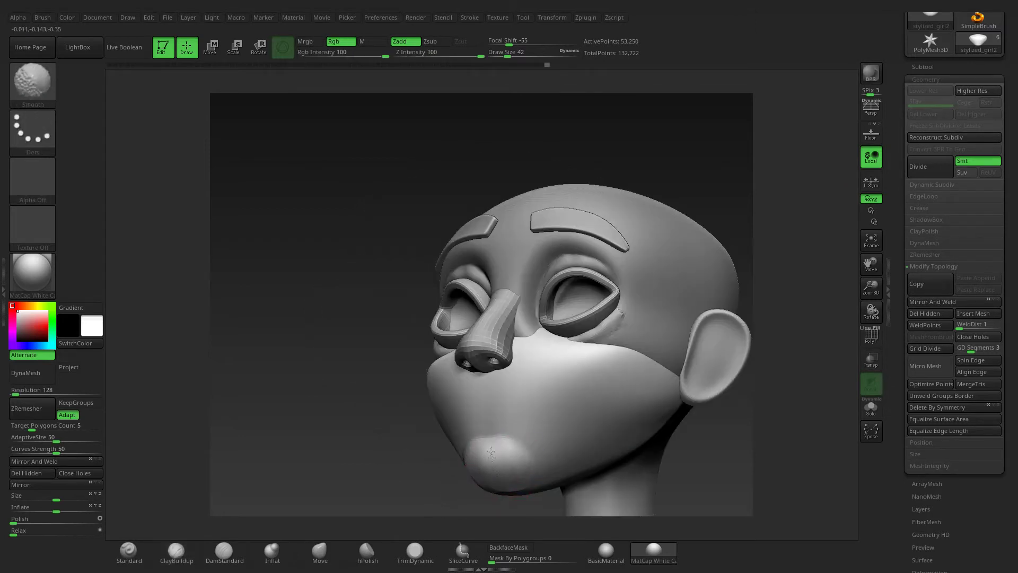
pyautogui.moveTo(424, 477)
pyautogui.mouseDown()
pyautogui.moveTo(493, 457)
pyautogui.moveTo(461, 452)
pyautogui.moveTo(545, 448)
pyautogui.moveTo(512, 442)
pyautogui.moveTo(509, 424)
pyautogui.moveTo(443, 416)
pyautogui.moveTo(512, 442)
pyautogui.moveTo(512, 424)
pyautogui.mouseUp()
pyautogui.moveTo(499, 477)
pyautogui.mouseDown()
pyautogui.moveTo(506, 456)
pyautogui.moveTo(456, 351)
pyautogui.mouseUp()
# Push the jaw and cheek surface into shape with a smaller Move brush and smoothing
pyautogui.moveTo(406, 168)
pyautogui.mouseDown()
pyautogui.moveTo(472, 422)
pyautogui.moveTo(531, 392)
pyautogui.moveTo(583, 383)
pyautogui.mouseUp()
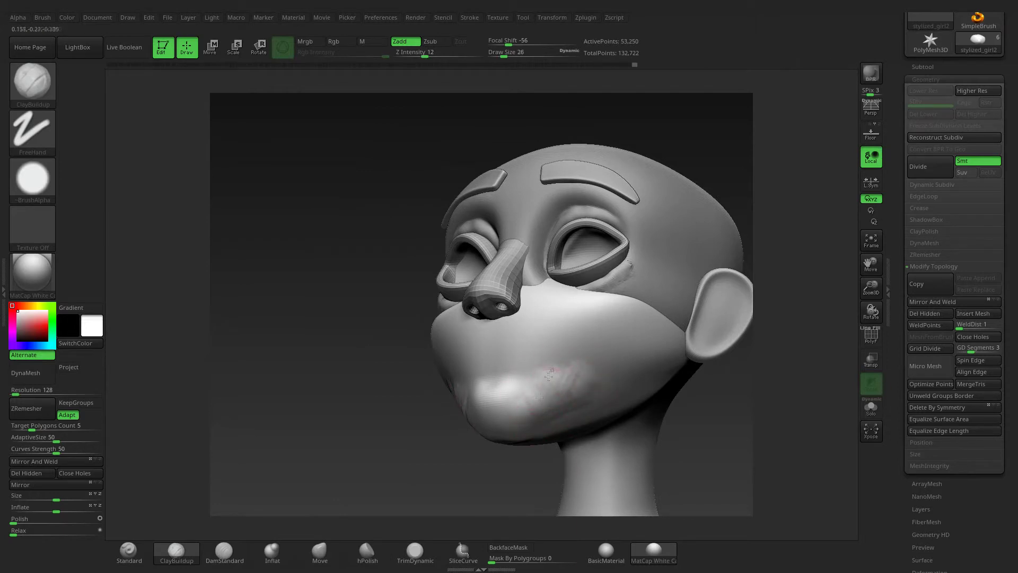
pyautogui.press('shift')
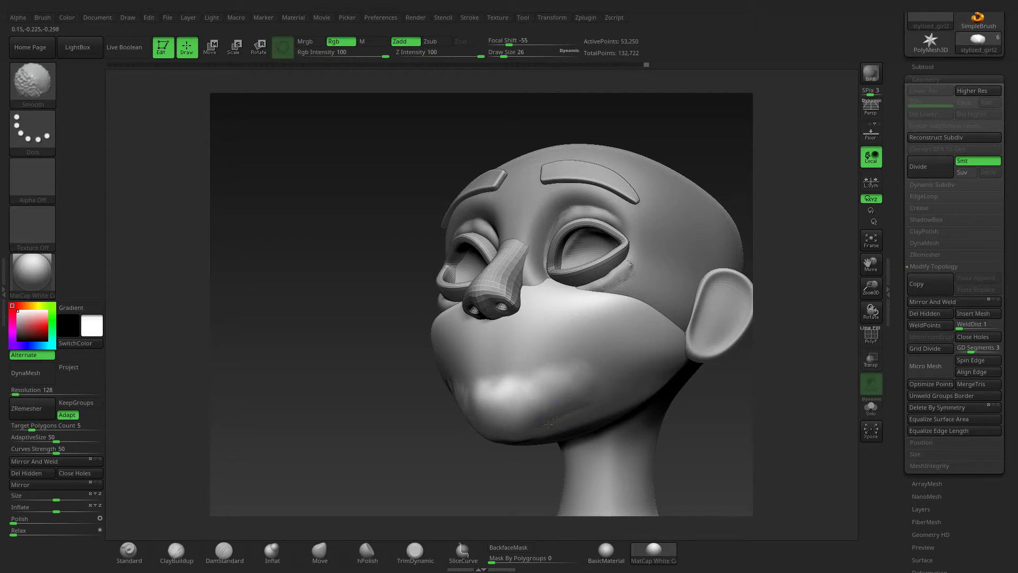
pyautogui.keyDown('shift'); pyautogui.moveTo(520, 431); pyautogui.dragTo(475, 399); pyautogui.keyUp('shift')
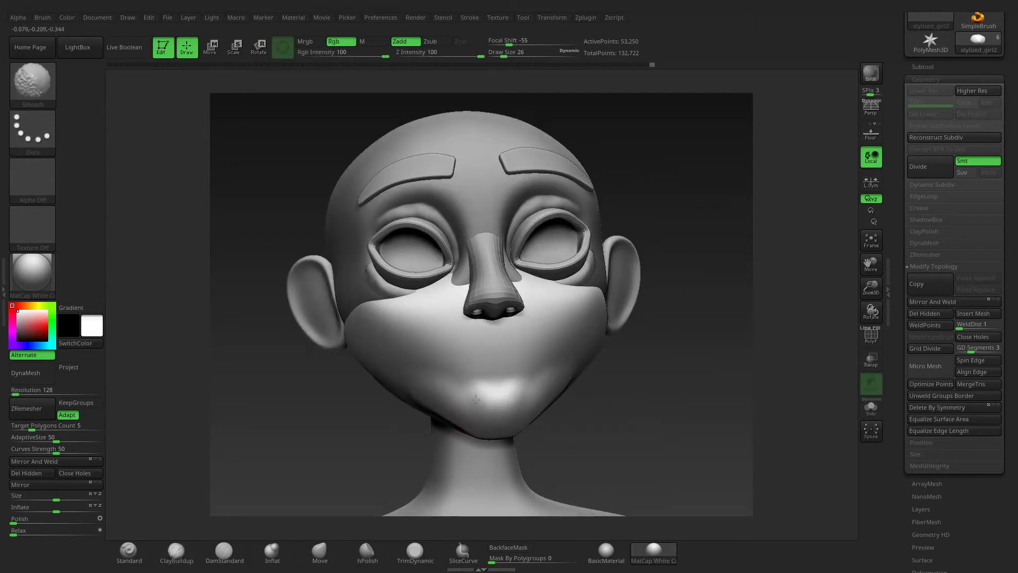
pyautogui.moveTo(568, 428)
pyautogui.mouseDown()
pyautogui.moveTo(600, 410)
pyautogui.moveTo(556, 364)
pyautogui.moveTo(523, 414)
pyautogui.mouseUp()
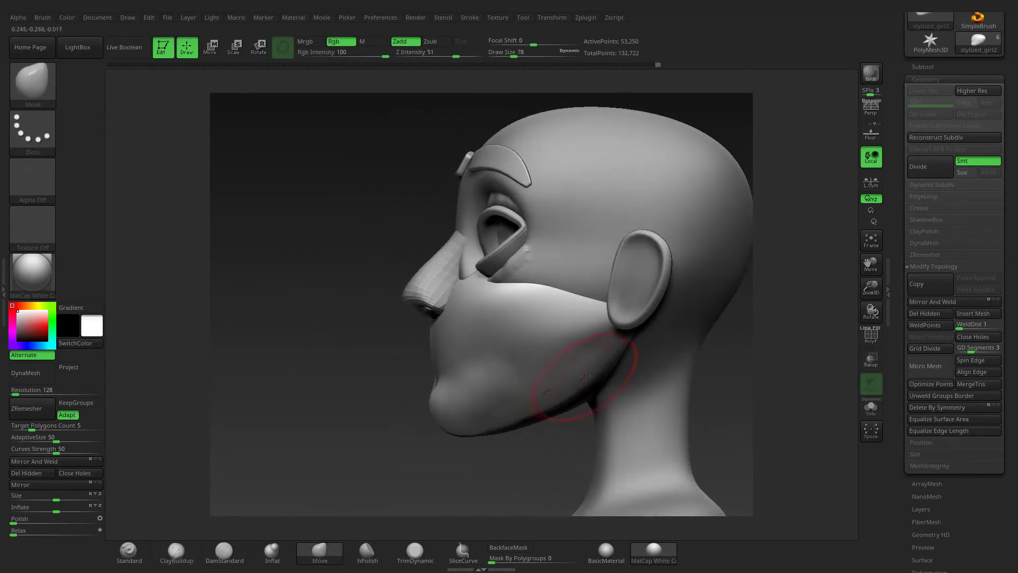
pyautogui.moveTo(585, 377); pyautogui.dragTo(609, 336)
pyautogui.press('[')
pyautogui.moveTo(549, 404); pyautogui.dragTo(559, 395, button='right')
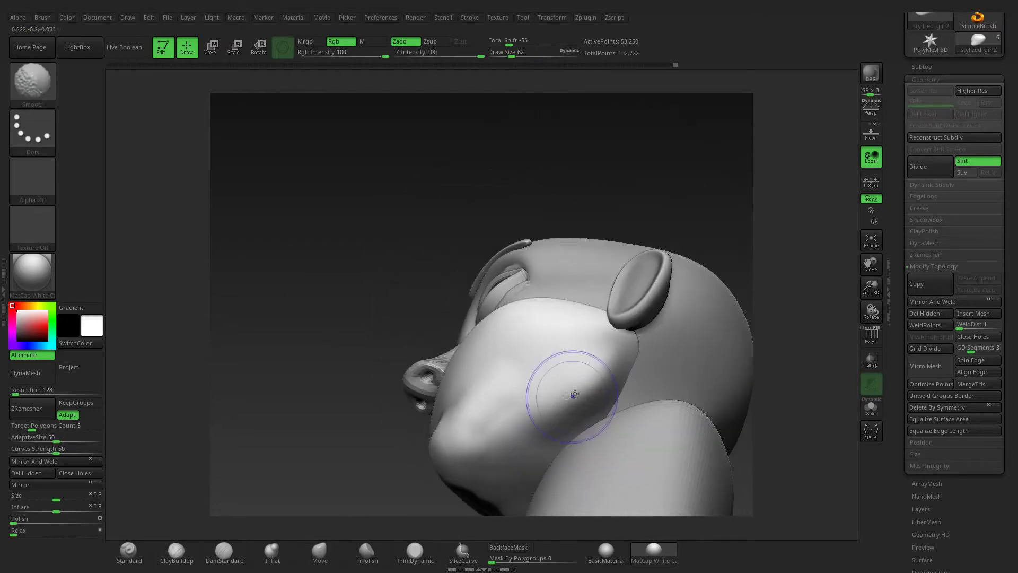
pyautogui.moveTo(588, 365)
pyautogui.keyDown('shift'); pyautogui.mouseDown(button='right')
pyautogui.moveTo(366, 398)
pyautogui.moveTo(479, 385)
pyautogui.mouseUp(button='right'); pyautogui.keyUp('shift')
pyautogui.moveTo(548, 383)
pyautogui.mouseDown(button='right')
pyautogui.moveTo(626, 298)
pyautogui.moveTo(372, 506)
pyautogui.mouseUp(button='right')
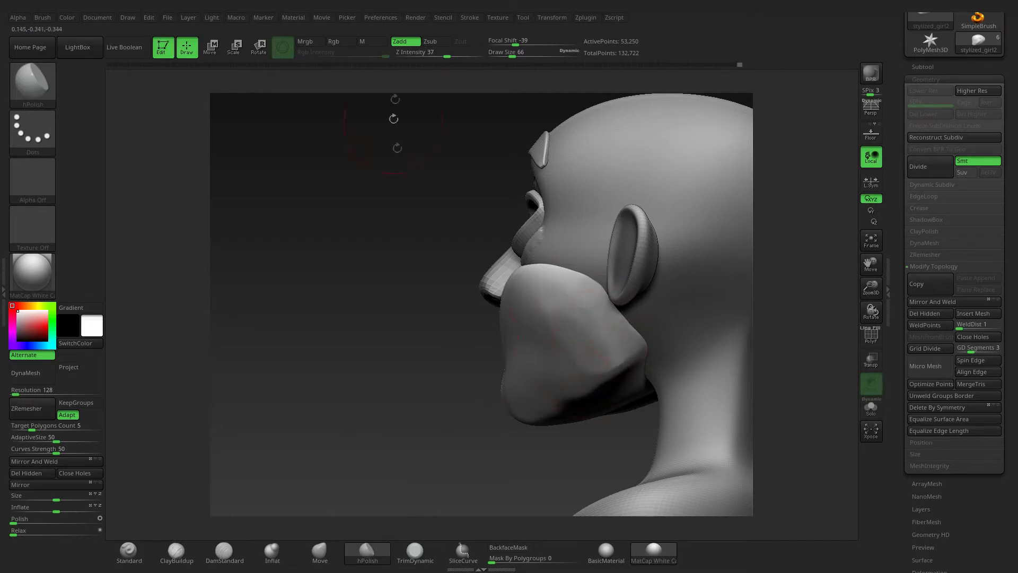
# Build up clay under the right eye and on the cheek with ClayBuildup
pyautogui.moveTo(413, 284); pyautogui.dragTo(614, 347)
pyautogui.press('shift')
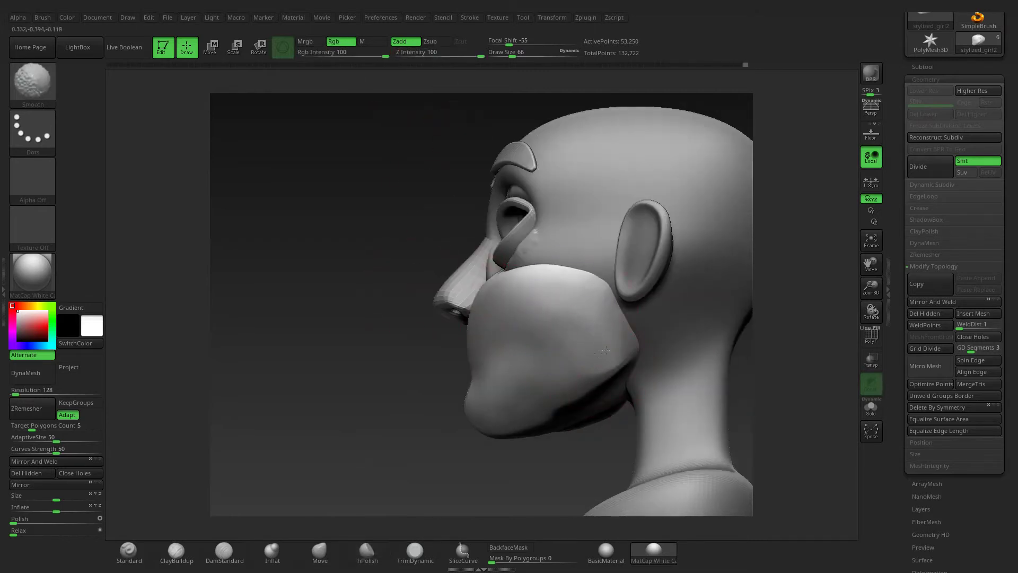
pyautogui.keyDown('shift'); pyautogui.moveTo(587, 294); pyautogui.dragTo(607, 336); pyautogui.keyUp('shift')
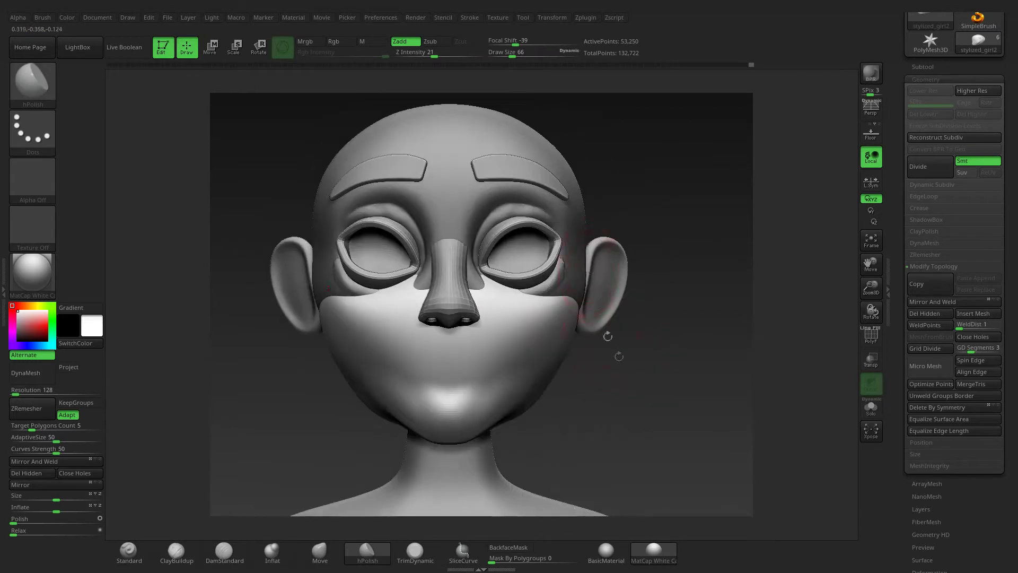
pyautogui.keyDown('alt'); pyautogui.moveTo(654, 367); pyautogui.dragTo(408, 334); pyautogui.keyUp('alt')
pyautogui.click(177, 552)
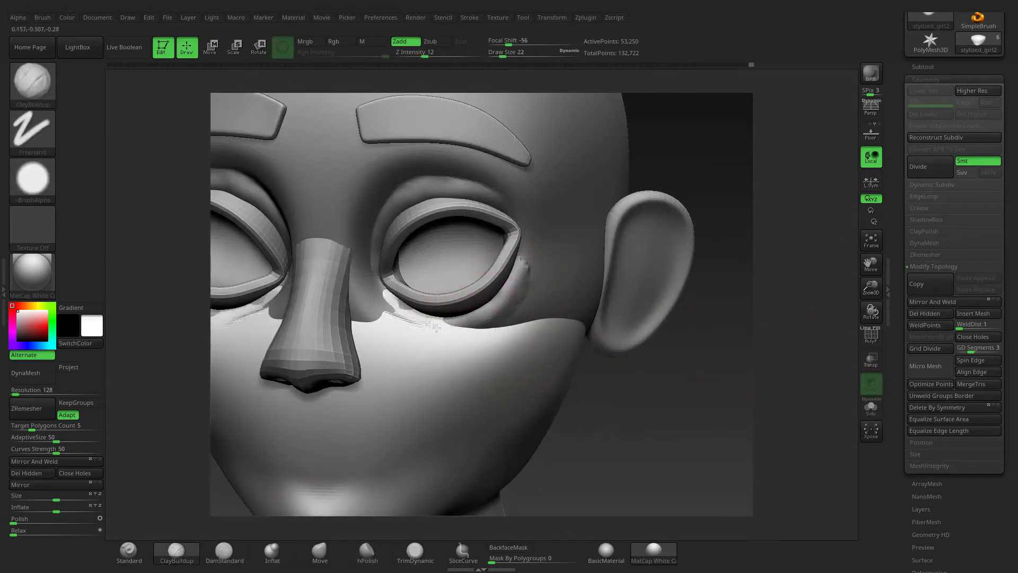
pyautogui.moveTo(218, 316); pyautogui.dragTo(280, 318)
pyautogui.press('b')
pyautogui.press('s')
pyautogui.press('t')
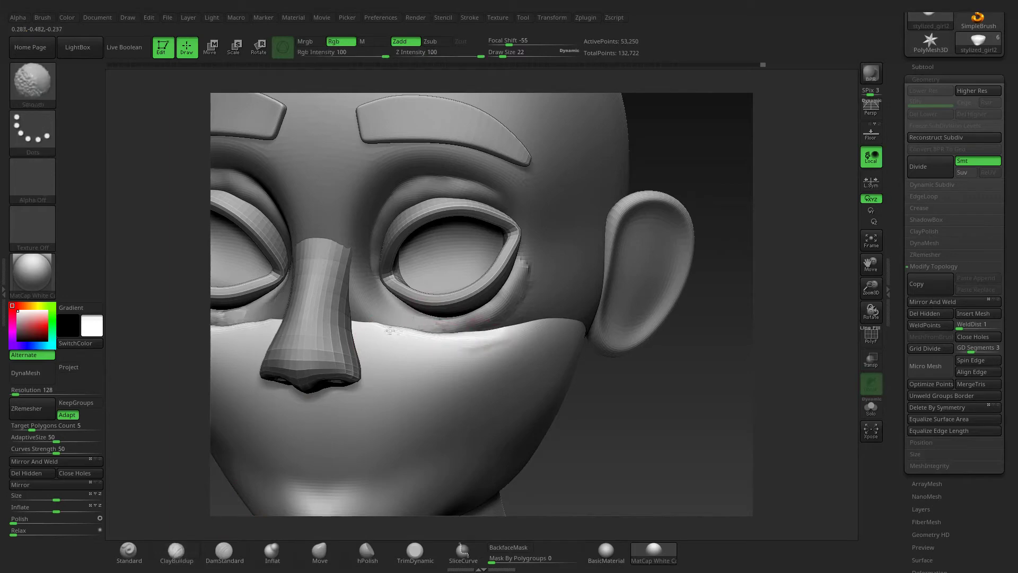
pyautogui.press('f')
pyautogui.moveTo(498, 344); pyautogui.dragTo(611, 389, button='right')
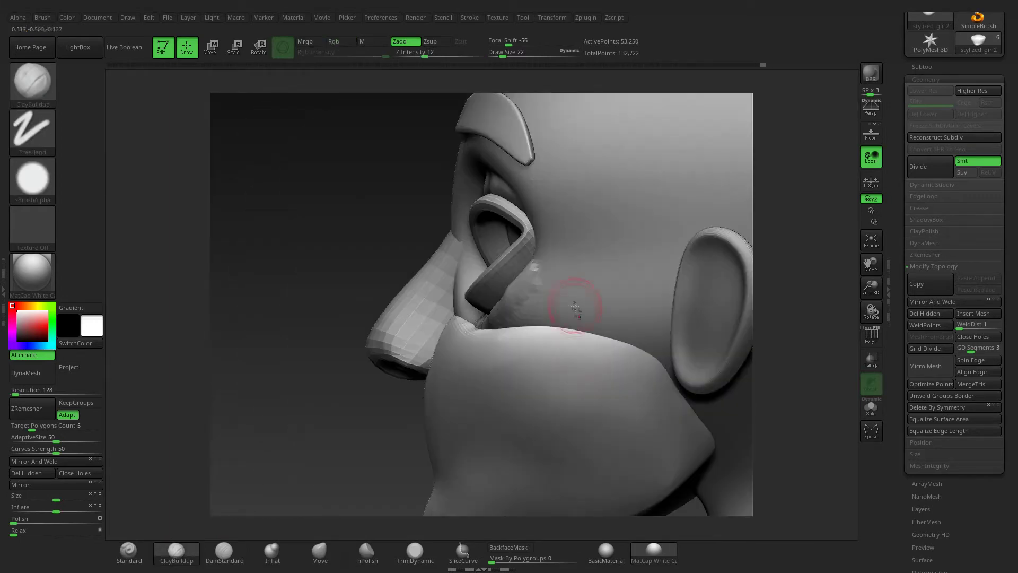
pyautogui.moveTo(575, 308)
pyautogui.mouseDown(button='right')
pyautogui.moveTo(424, 297)
pyautogui.moveTo(363, 203)
pyautogui.moveTo(476, 356)
pyautogui.mouseUp(button='right')
# On the eyelid subtool, sculpt and smooth a crease on the upper eyelid
pyautogui.keyDown('alt'); pyautogui.click(403, 285); pyautogui.keyUp('alt')
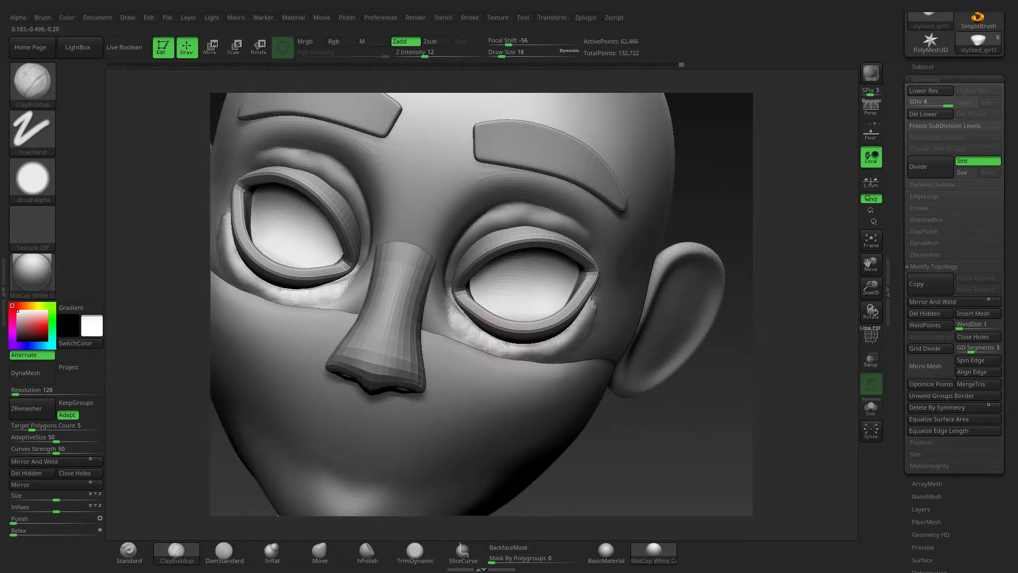
pyautogui.press('shift')
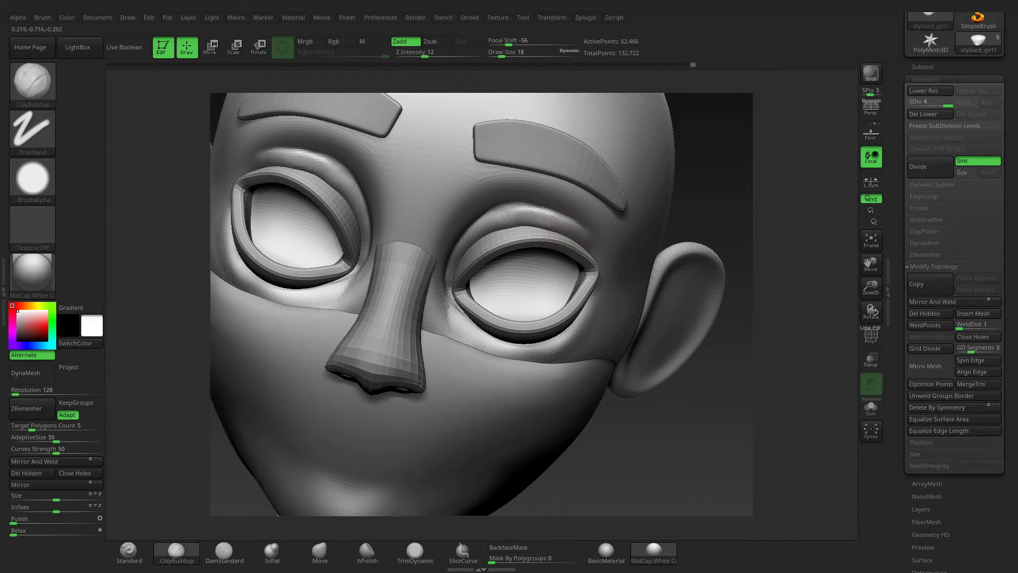
pyautogui.moveTo(506, 218); pyautogui.dragTo(512, 212)
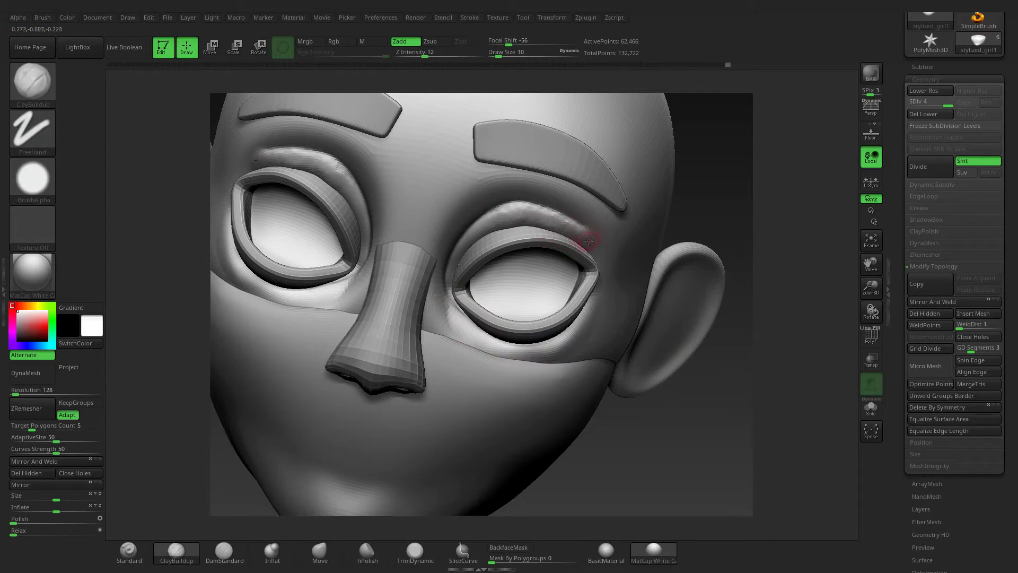
pyautogui.press('shift')
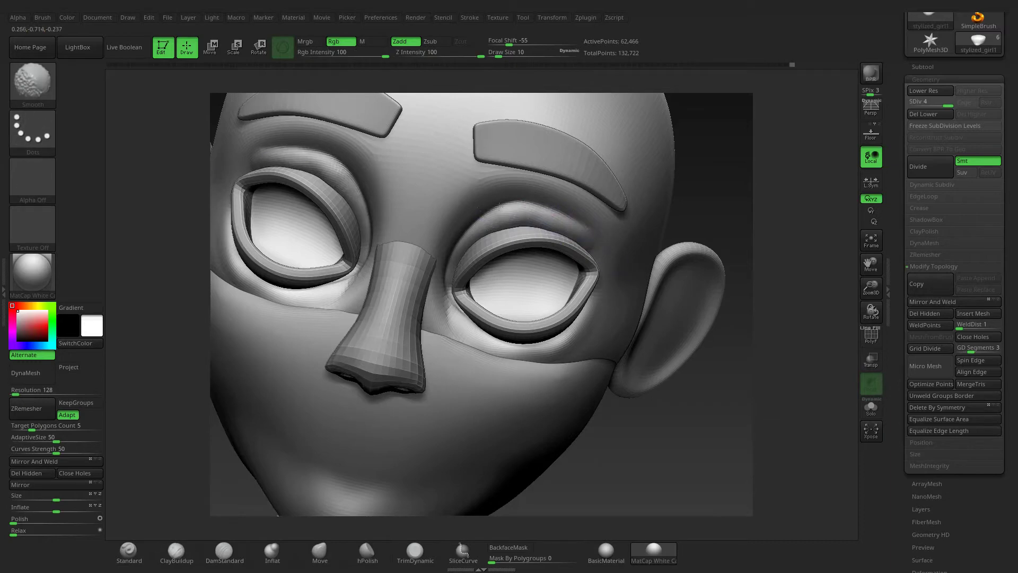
pyautogui.keyDown('shift'); pyautogui.moveTo(472, 257); pyautogui.dragTo(730, 360); pyautogui.keyUp('shift')
# Select stylized_girl5 and MergeDown four times, confirming each, until one subtool remains
pyautogui.click(871, 242)
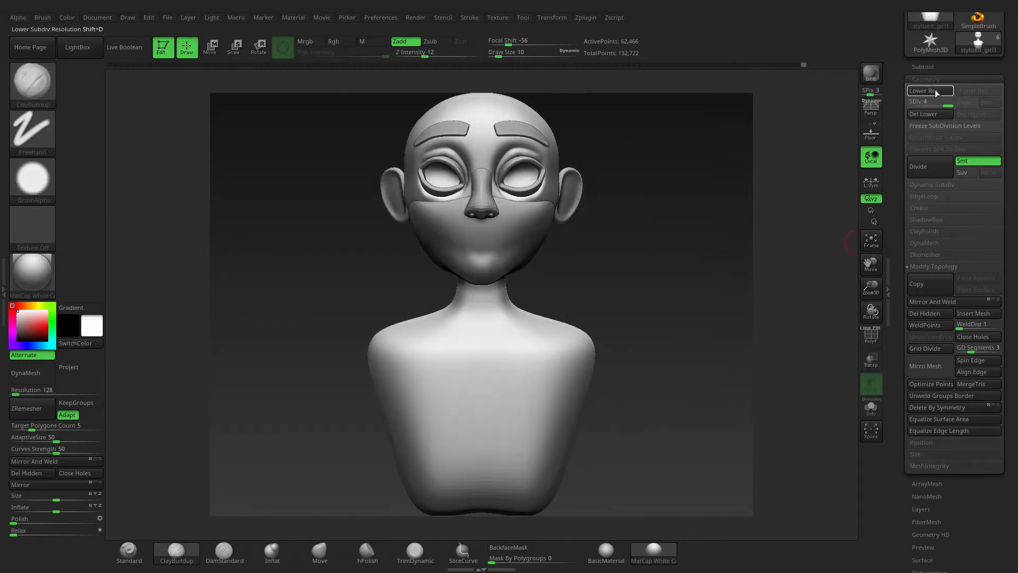
pyautogui.click(925, 79)
pyautogui.moveTo(909, 221); pyautogui.dragTo(909, 85)
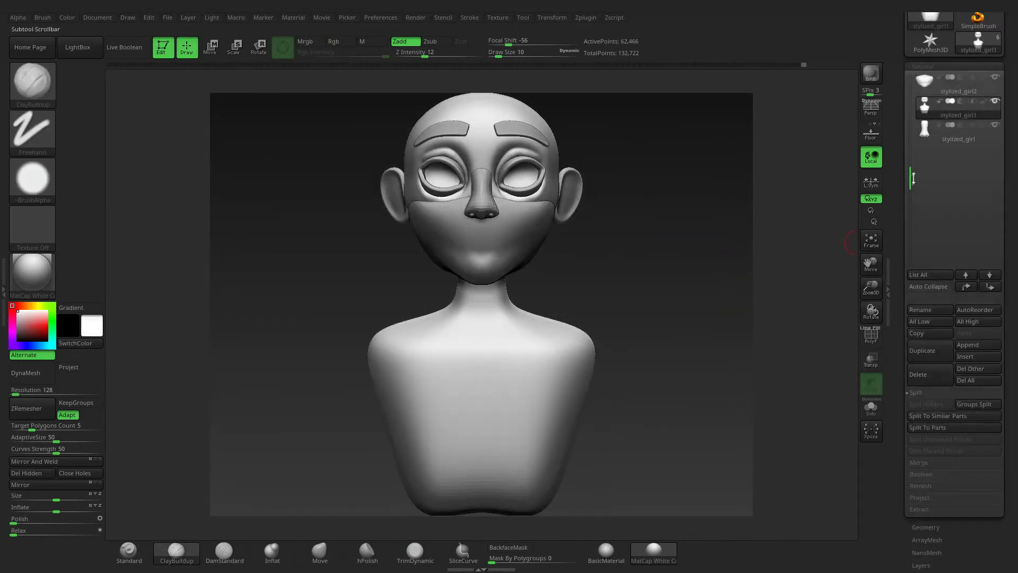
pyautogui.click(918, 462)
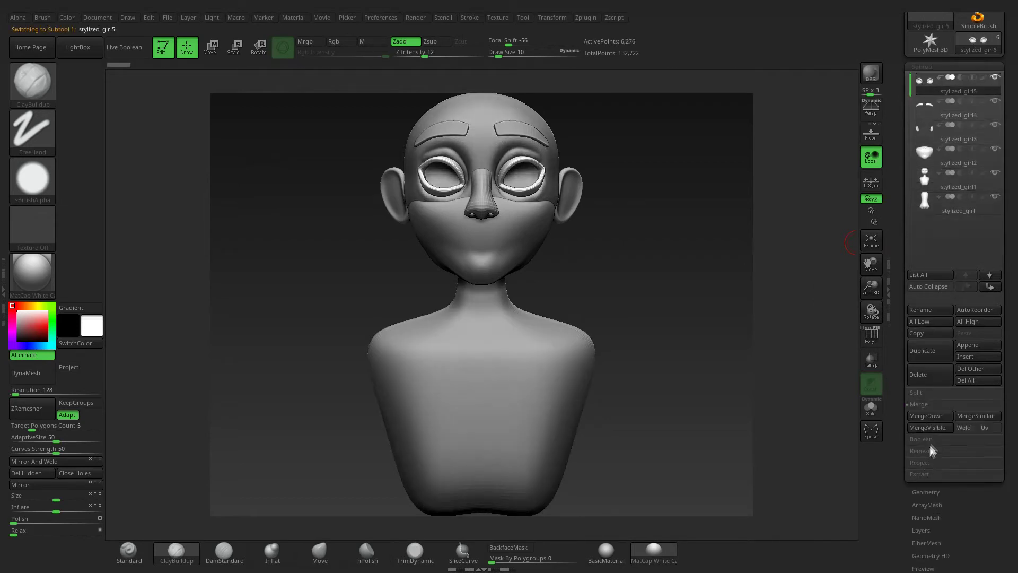
pyautogui.click(930, 416)
pyautogui.click(830, 437)
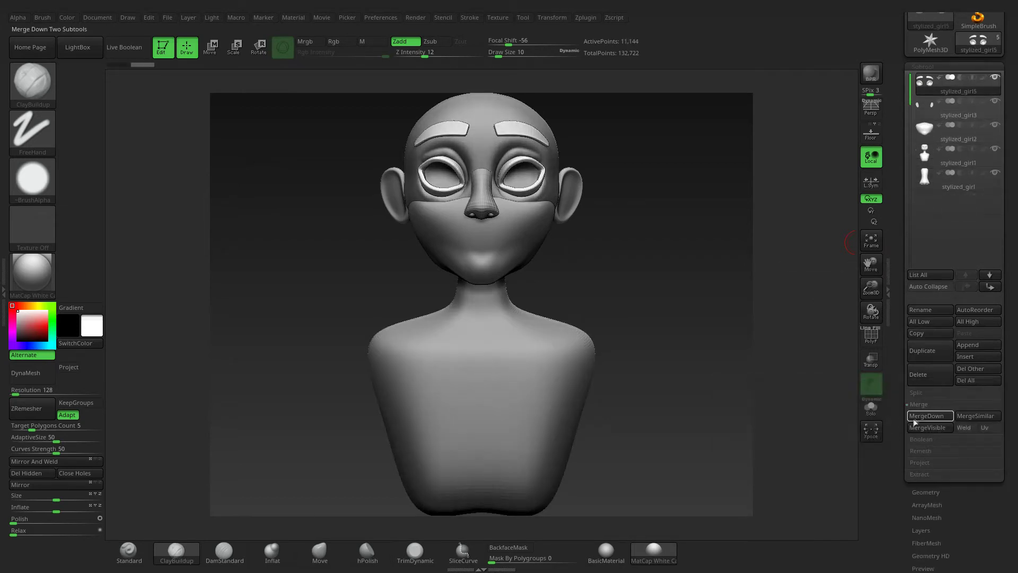
pyautogui.click(926, 415)
pyautogui.click(830, 438)
pyautogui.click(921, 414)
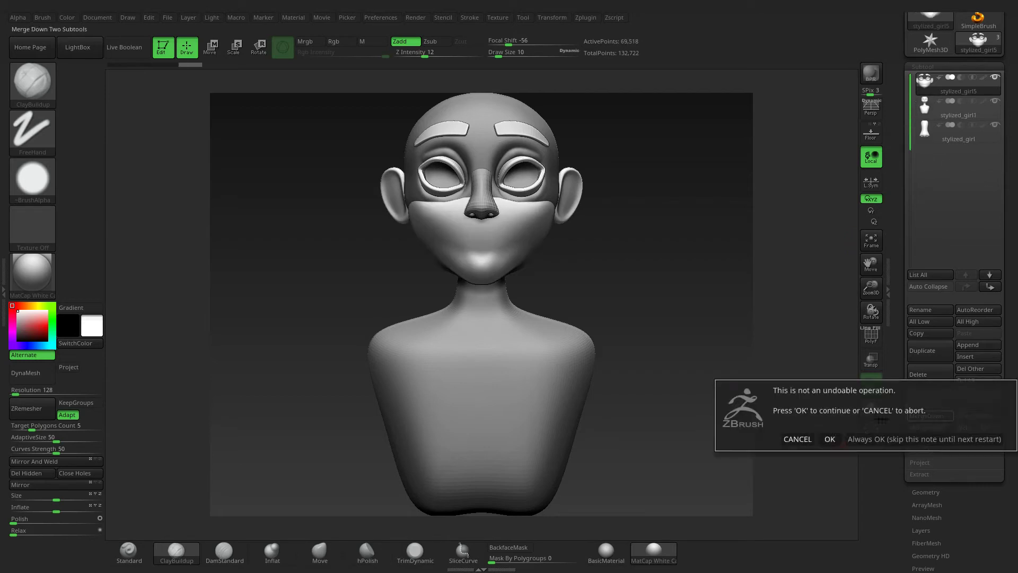
pyautogui.click(830, 438)
pyautogui.click(926, 416)
pyautogui.click(830, 438)
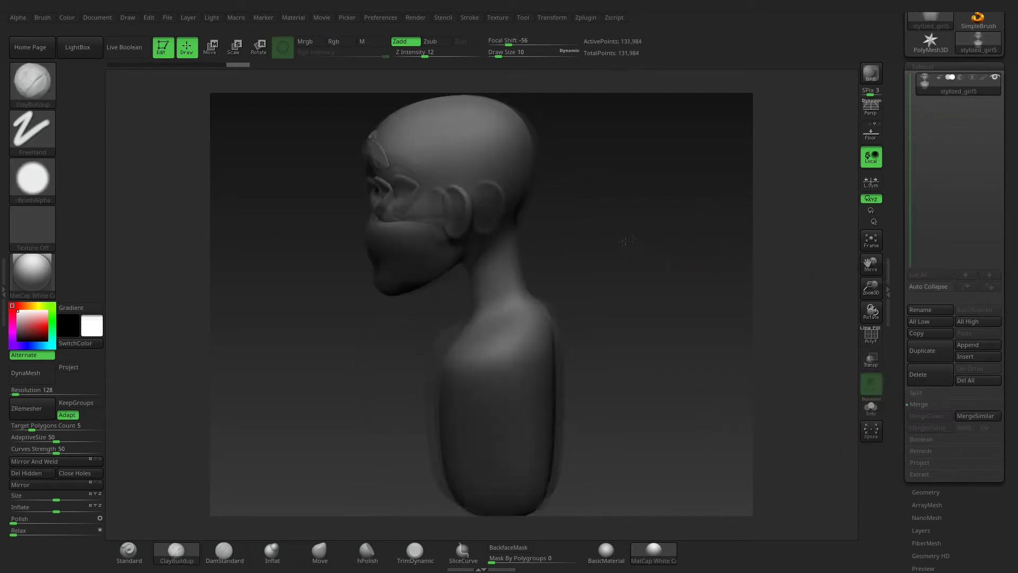
pyautogui.moveTo(900, 106); pyautogui.dragTo(899, 233)
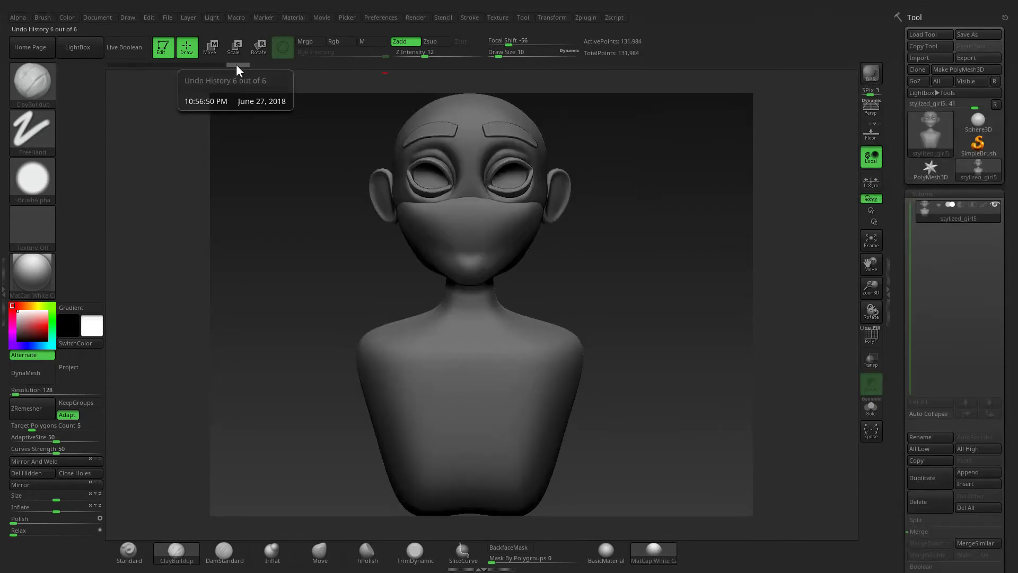
# Rotate the bust and preview an earlier eye-only state from the subtool list
pyautogui.press('ctrl')
pyautogui.moveTo(354, 251); pyautogui.dragTo(756, 79)
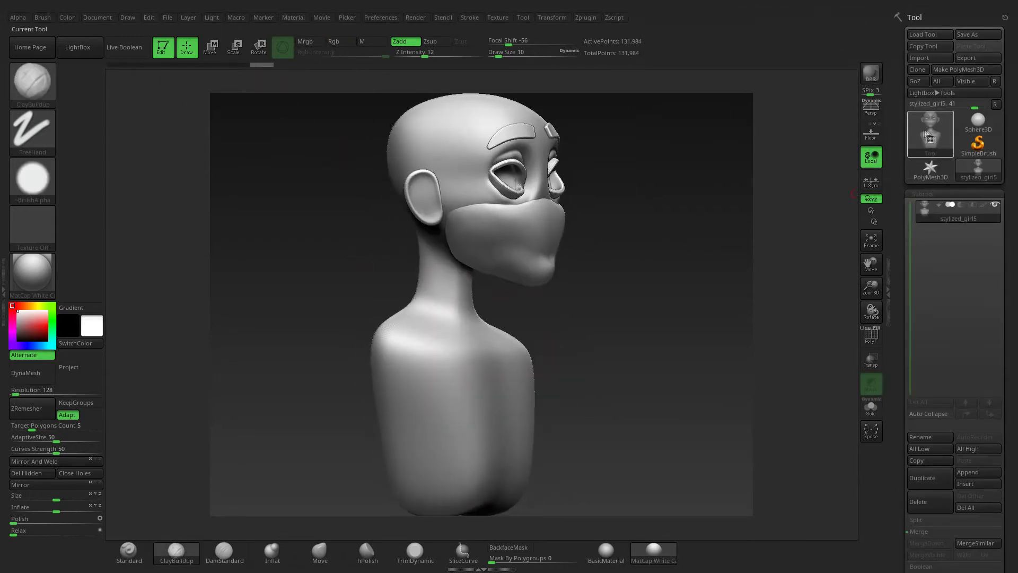
pyautogui.press('b')
pyautogui.press('c')
pyautogui.press('b')
pyautogui.moveTo(254, 69)
pyautogui.mouseDown()
pyautogui.moveTo(159, 70)
pyautogui.moveTo(293, 70)
pyautogui.moveTo(647, 295)
pyautogui.mouseUp()
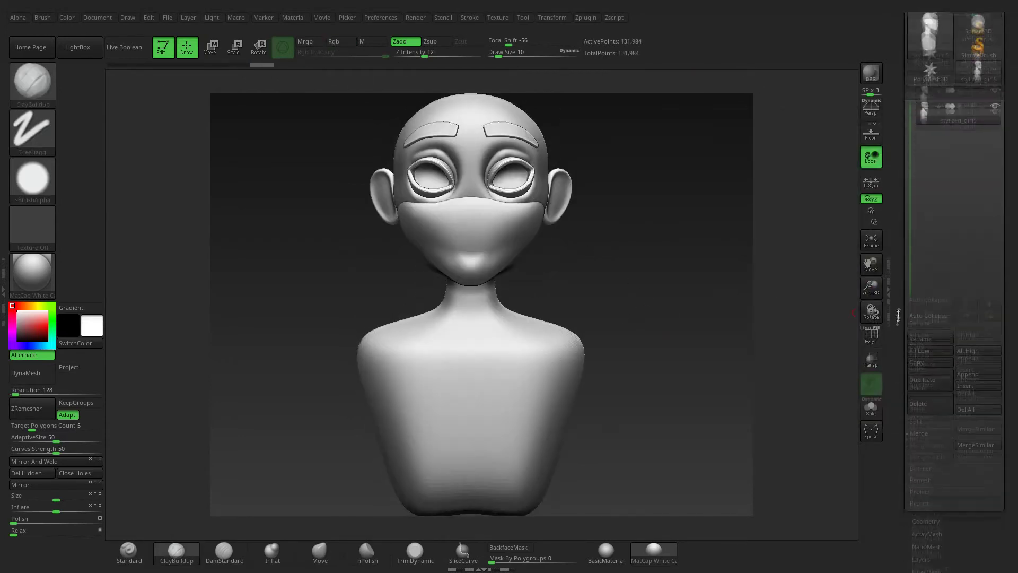
pyautogui.moveTo(901, 374); pyautogui.dragTo(901, 361)
pyautogui.moveTo(261, 65)
pyautogui.mouseDown()
pyautogui.moveTo(199, 68)
pyautogui.moveTo(273, 64)
pyautogui.mouseUp()
pyautogui.moveTo(364, 159)
pyautogui.mouseDown()
pyautogui.moveTo(288, 207)
pyautogui.moveTo(332, 209)
pyautogui.moveTo(344, 254)
pyautogui.mouseUp()
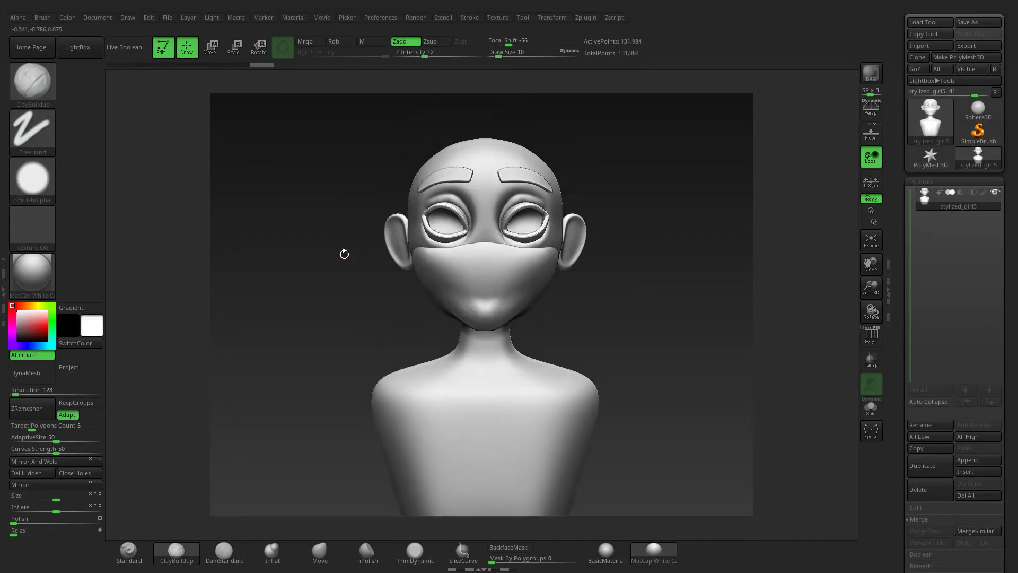
pyautogui.click(930, 121)
pyautogui.click(935, 180)
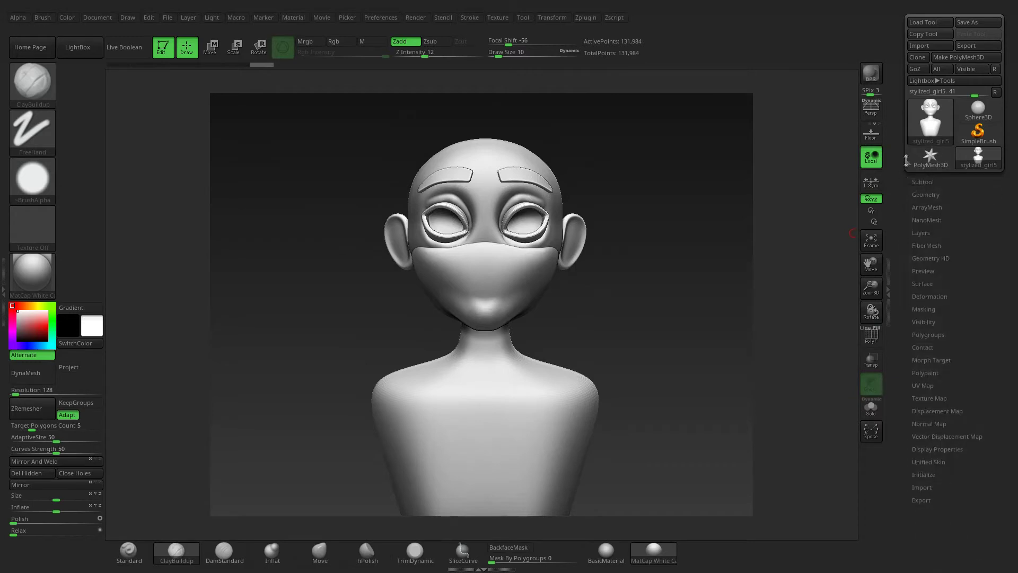
# Trial a DynaMesh remesh of the head at resolution 512, then undo it
pyautogui.click(919, 194)
pyautogui.moveTo(900, 283); pyautogui.dragTo(900, 231)
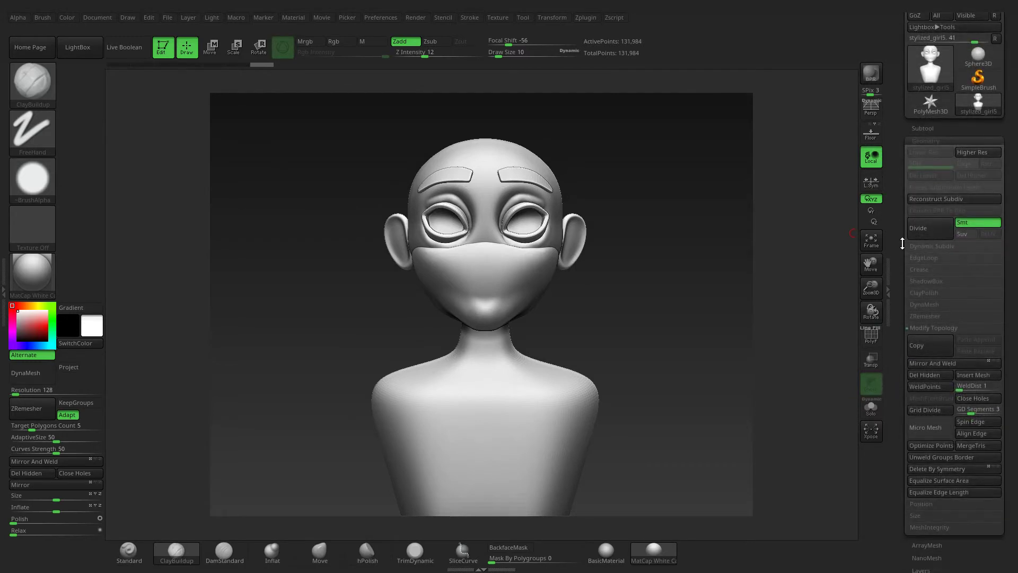
pyautogui.moveTo(920, 140); pyautogui.dragTo(922, 142)
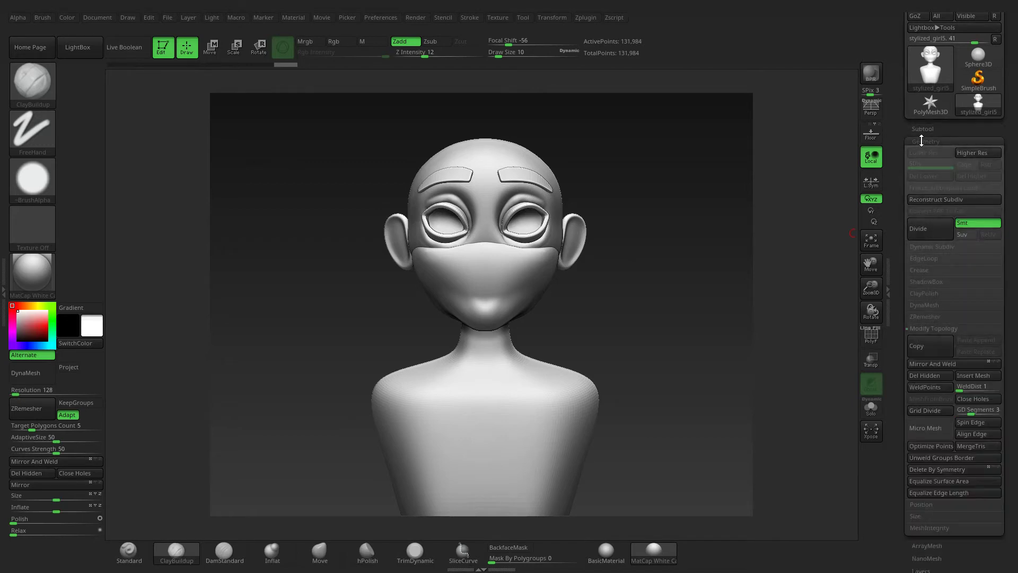
pyautogui.click(918, 306)
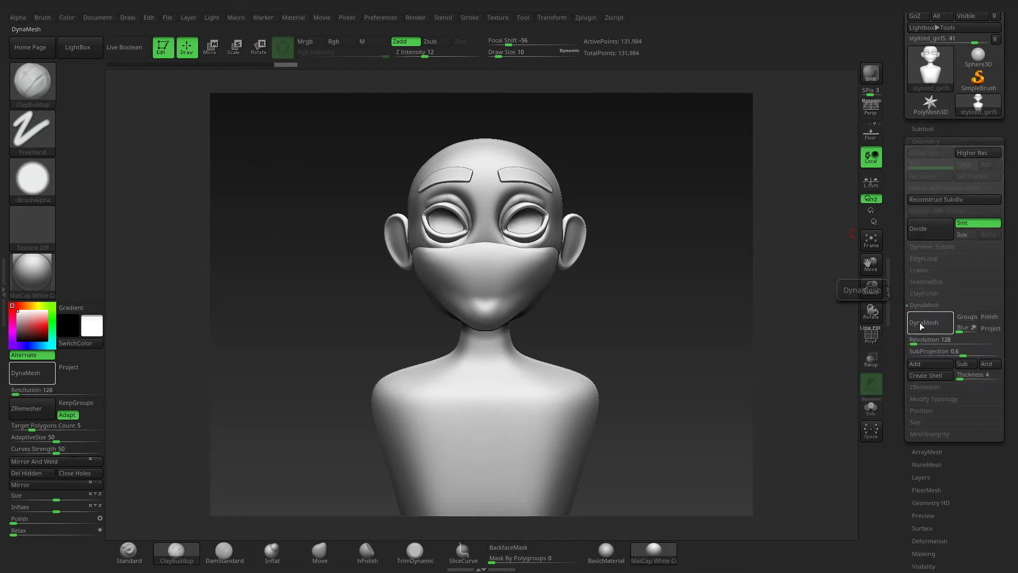
pyautogui.moveTo(922, 339); pyautogui.dragTo(937, 340)
pyautogui.write('512')
pyautogui.press('Return')
pyautogui.click(923, 322)
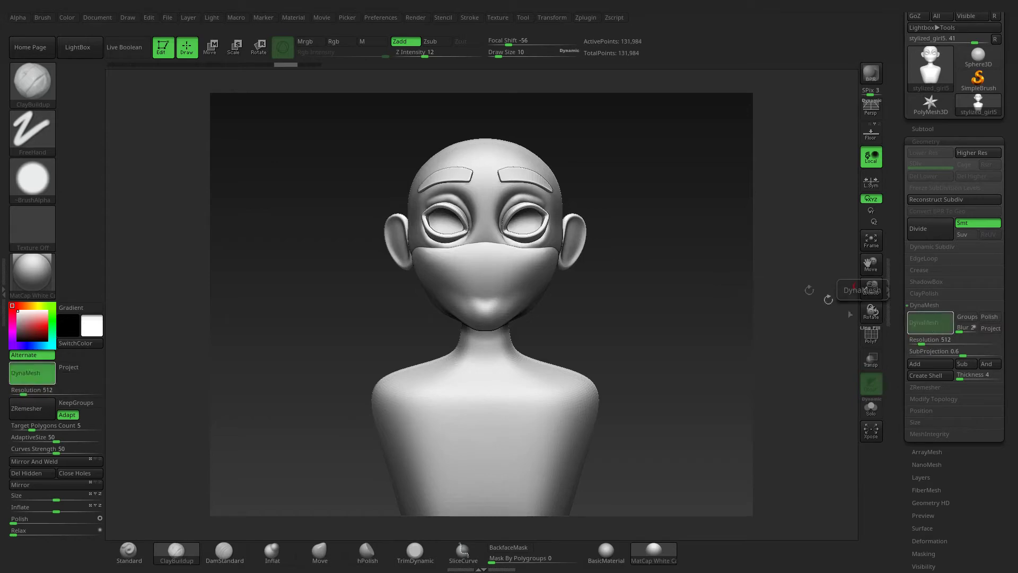
pyautogui.moveTo(703, 273)
pyautogui.mouseDown()
pyautogui.moveTo(820, 293)
pyautogui.moveTo(741, 316)
pyautogui.moveTo(743, 257)
pyautogui.moveTo(734, 270)
pyautogui.moveTo(683, 254)
pyautogui.mouseUp()
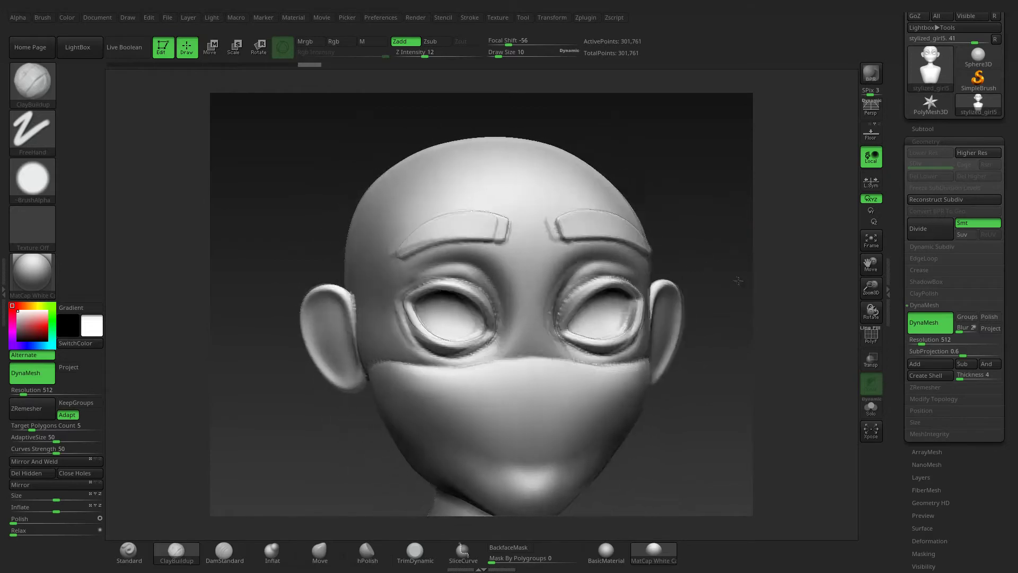
pyautogui.hotkey('ctrl', 'z')
# Show the polygon wireframe and auto-group each separate piece into its own polygroup
pyautogui.keyDown('ctrl'); pyautogui.keyDown('shift'); pyautogui.click(566, 226); pyautogui.keyUp('shift'); pyautogui.keyUp('ctrl')
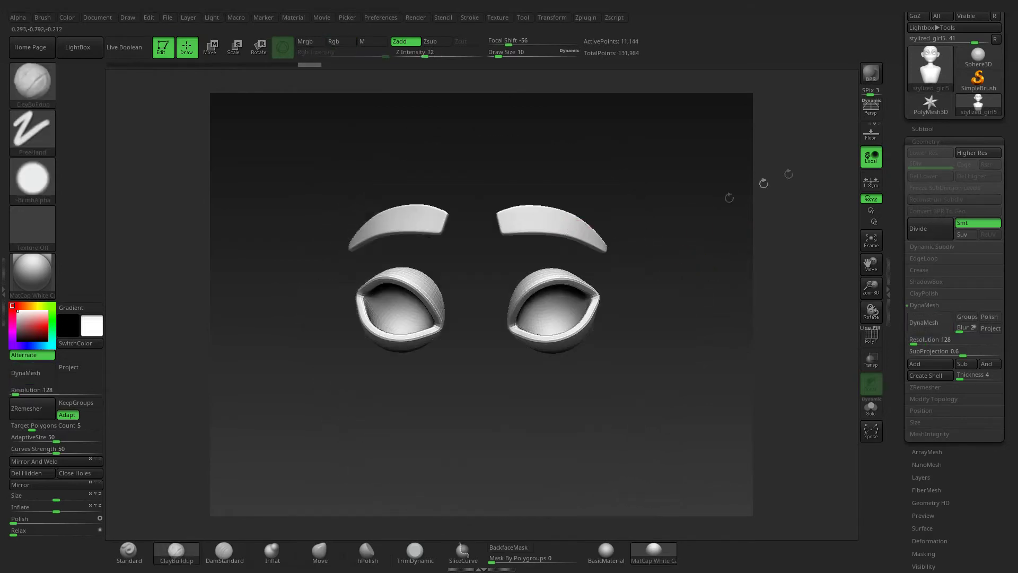
pyautogui.click(912, 128)
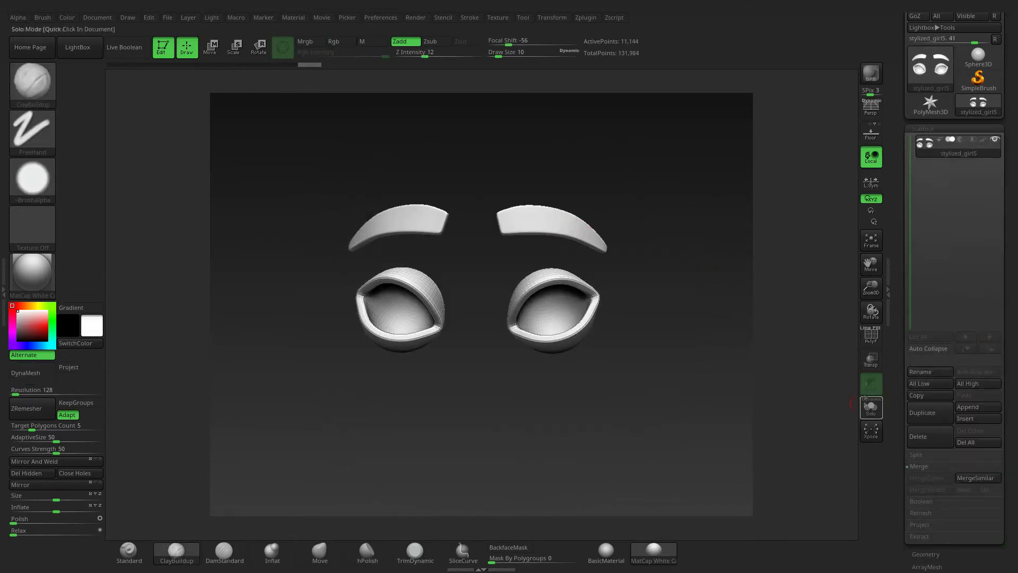
pyautogui.click(871, 344)
pyautogui.scroll(-5, 924, 459)
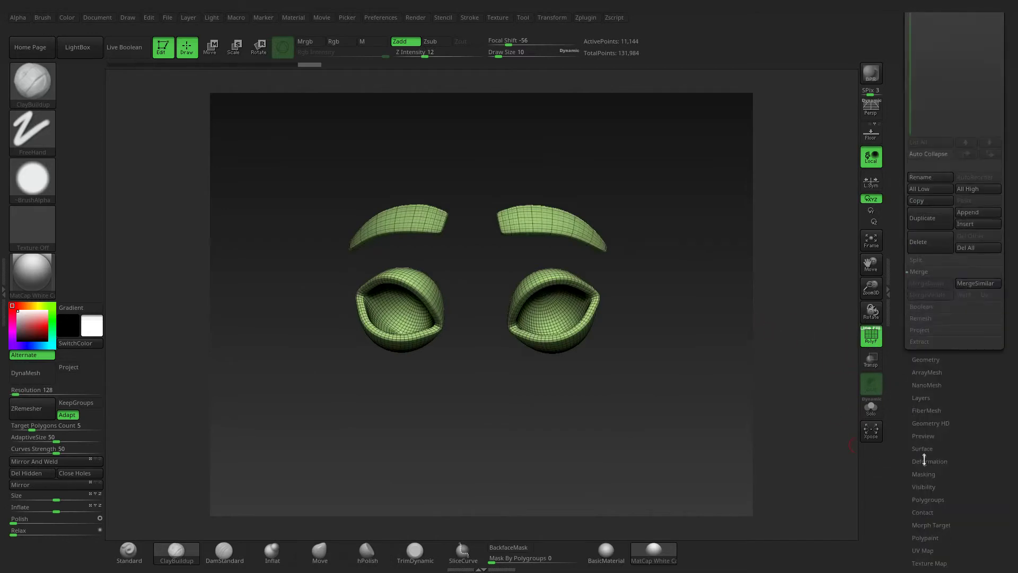
pyautogui.click(927, 499)
pyautogui.click(926, 98)
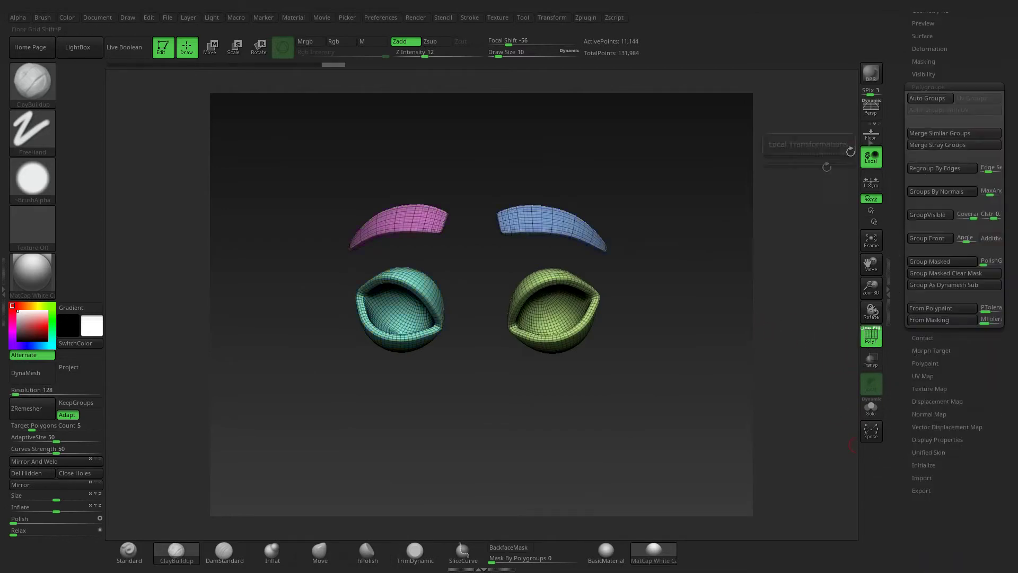
# Isolate and hide polygroups to inspect the pink and blue eyebrows
pyautogui.keyDown('ctrl'); pyautogui.keyDown('alt'); pyautogui.keyDown('shift'); pyautogui.click(522, 222); pyautogui.keyUp('shift'); pyautogui.keyUp('alt'); pyautogui.keyUp('ctrl')
pyautogui.keyDown('ctrl'); pyautogui.keyDown('shift'); pyautogui.click(419, 217); pyautogui.keyUp('shift'); pyautogui.keyUp('ctrl')
pyautogui.keyDown('ctrl'); pyautogui.keyDown('shift'); pyautogui.click(527, 216); pyautogui.keyUp('shift'); pyautogui.keyUp('ctrl')
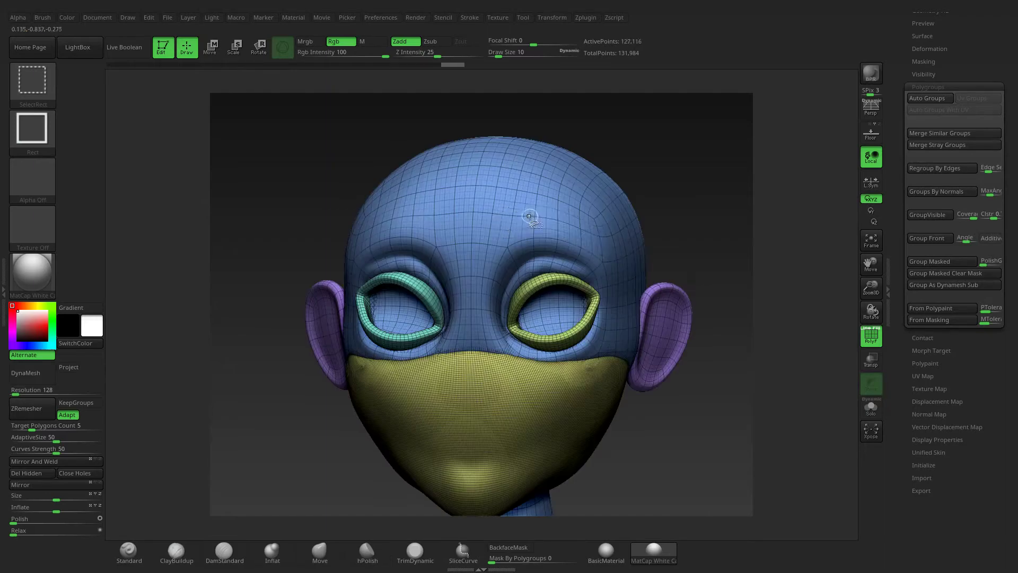
pyautogui.keyDown('ctrl'); pyautogui.keyDown('shift'); pyautogui.click(528, 217); pyautogui.keyUp('shift'); pyautogui.keyUp('ctrl')
pyautogui.keyDown('ctrl'); pyautogui.keyDown('shift'); pyautogui.click(551, 225); pyautogui.keyUp('shift'); pyautogui.keyUp('ctrl')
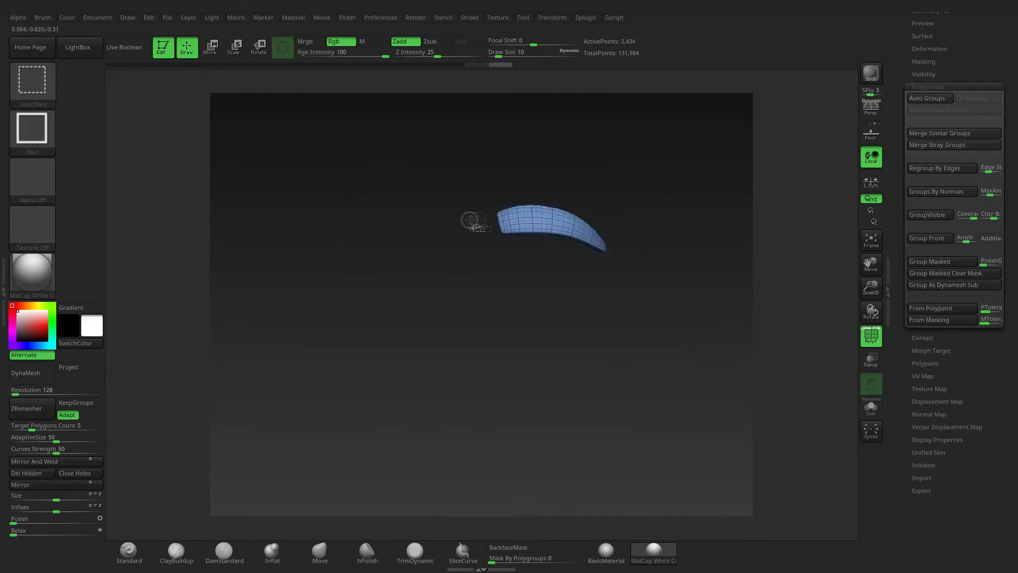
pyautogui.keyDown('ctrl'); pyautogui.keyDown('shift'); pyautogui.click(470, 220); pyautogui.keyUp('shift'); pyautogui.keyUp('ctrl')
pyautogui.keyDown('ctrl'); pyautogui.keyDown('alt'); pyautogui.keyDown('shift'); pyautogui.click(414, 220); pyautogui.keyUp('shift'); pyautogui.keyUp('alt'); pyautogui.keyUp('ctrl')
pyautogui.keyDown('ctrl'); pyautogui.keyDown('shift'); pyautogui.click(458, 114); pyautogui.keyUp('shift'); pyautogui.keyUp('ctrl')
# Hide the eye rings and ears, merge both brows into one polygroup, then unhide all
pyautogui.keyDown('ctrl'); pyautogui.keyDown('shift'); pyautogui.click(470, 182); pyautogui.keyUp('shift'); pyautogui.keyUp('ctrl')
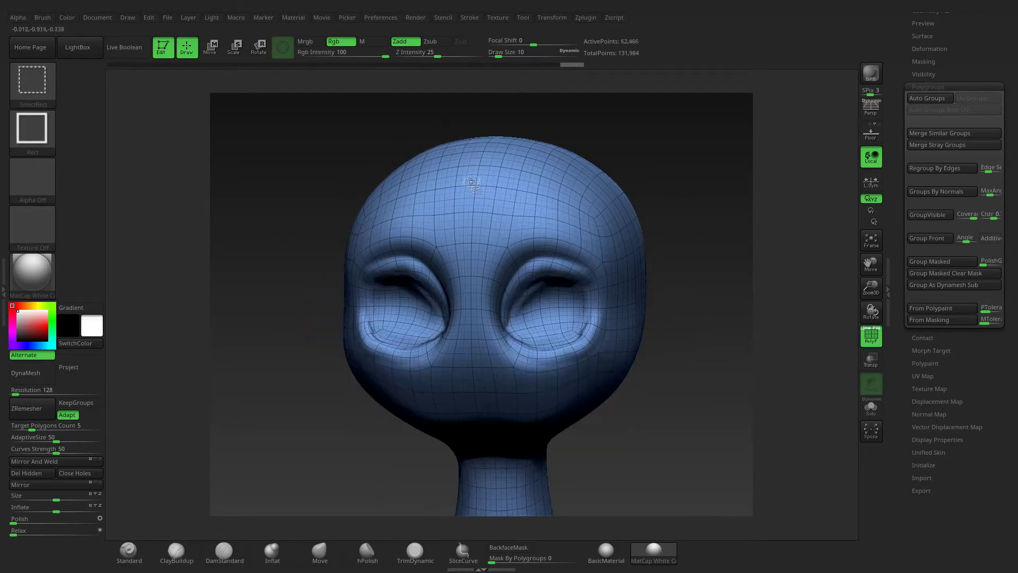
pyautogui.keyDown('ctrl'); pyautogui.keyDown('shift'); pyautogui.moveTo(427, 125); pyautogui.dragTo(477, 204); pyautogui.keyUp('shift'); pyautogui.keyUp('ctrl')
pyautogui.keyDown('ctrl'); pyautogui.keyDown('alt'); pyautogui.keyDown('shift'); pyautogui.click(455, 432); pyautogui.keyUp('shift'); pyautogui.keyUp('alt'); pyautogui.keyUp('ctrl')
pyautogui.keyDown('ctrl'); pyautogui.keyDown('alt'); pyautogui.keyDown('shift'); pyautogui.click(552, 307); pyautogui.keyUp('shift'); pyautogui.keyUp('alt'); pyautogui.keyUp('ctrl')
pyautogui.keyDown('ctrl'); pyautogui.keyDown('alt'); pyautogui.keyDown('shift'); pyautogui.click(397, 307); pyautogui.keyUp('shift'); pyautogui.keyUp('alt'); pyautogui.keyUp('ctrl')
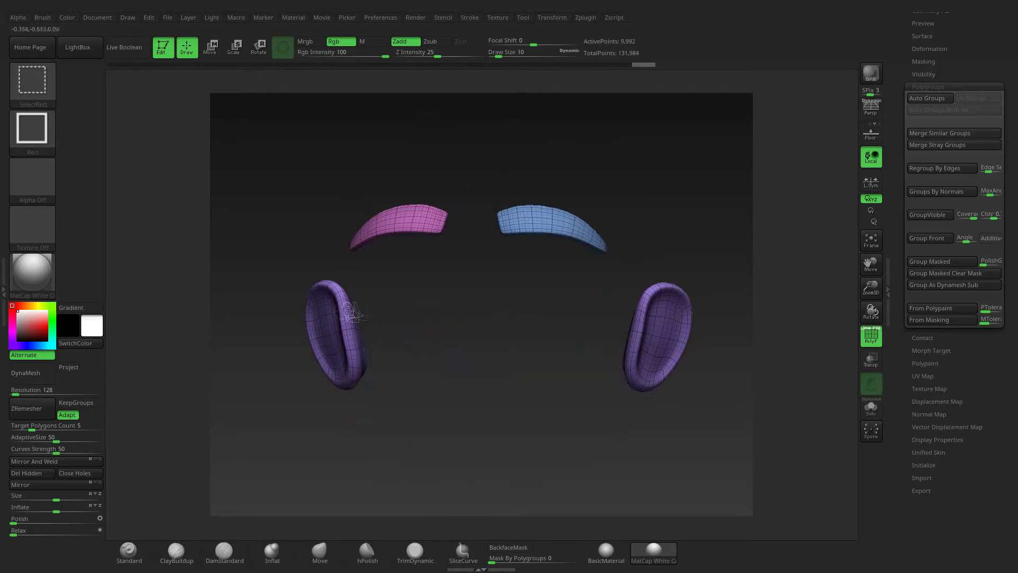
pyautogui.keyDown('ctrl'); pyautogui.keyDown('alt'); pyautogui.keyDown('shift'); pyautogui.click(336, 341); pyautogui.keyUp('shift'); pyautogui.keyUp('alt'); pyautogui.keyUp('ctrl')
pyautogui.keyDown('ctrl'); pyautogui.keyDown('alt'); pyautogui.keyDown('shift'); pyautogui.click(659, 341); pyautogui.keyUp('shift'); pyautogui.keyUp('alt'); pyautogui.keyUp('ctrl')
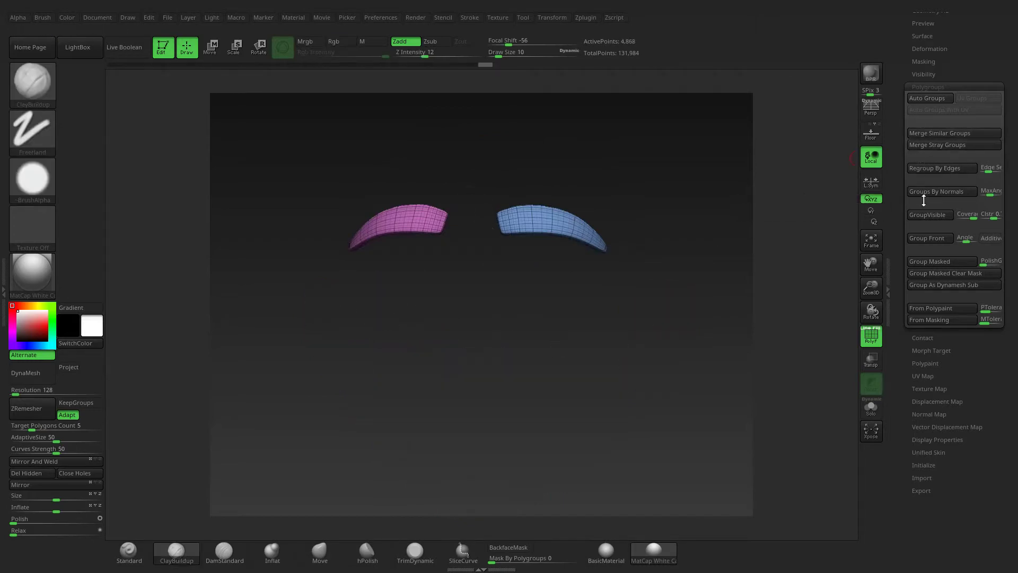
pyautogui.click(927, 215)
pyautogui.keyDown('ctrl'); pyautogui.keyDown('shift'); pyautogui.click(664, 234); pyautogui.keyUp('shift'); pyautogui.keyUp('ctrl')
pyautogui.scroll(5, 934, 191)
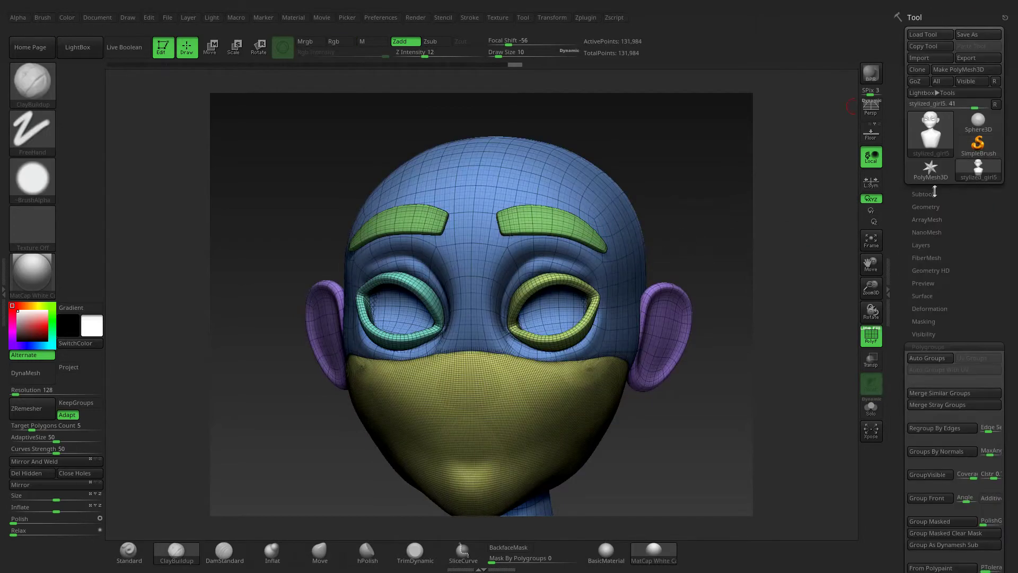
pyautogui.click(934, 191)
pyautogui.keyDown('ctrl'); pyautogui.keyDown('shift'); pyautogui.click(545, 222); pyautogui.keyUp('shift'); pyautogui.keyUp('ctrl')
# Duplicate the head subtool and delete everything except the eyebrows in the copy
pyautogui.keyDown('ctrl'); pyautogui.keyDown('shift'); pyautogui.click(852, 374); pyautogui.keyUp('shift'); pyautogui.keyUp('ctrl')
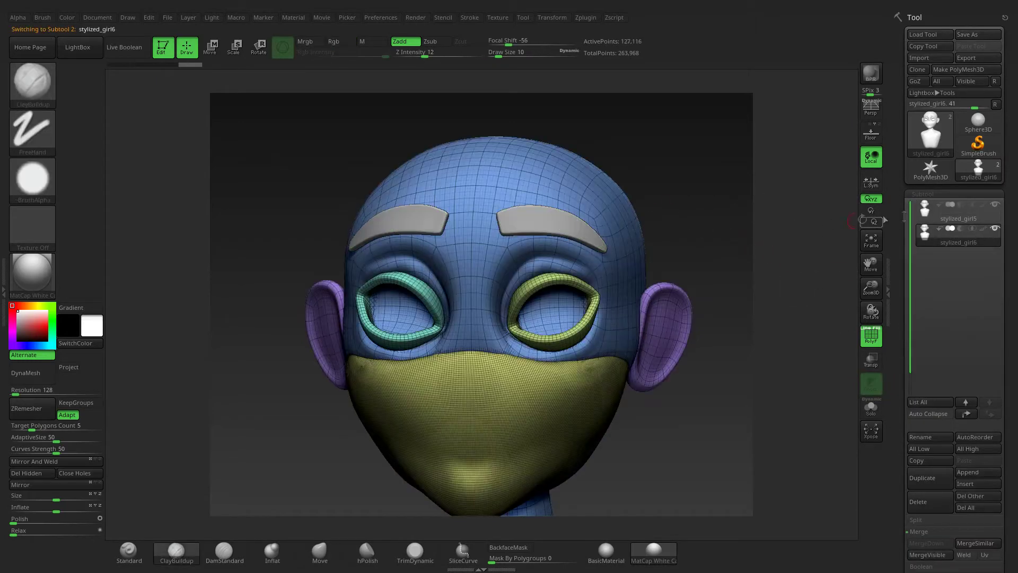
pyautogui.keyDown('ctrl'); pyautogui.keyDown('shift'); pyautogui.click(608, 245); pyautogui.keyUp('shift'); pyautogui.keyUp('ctrl')
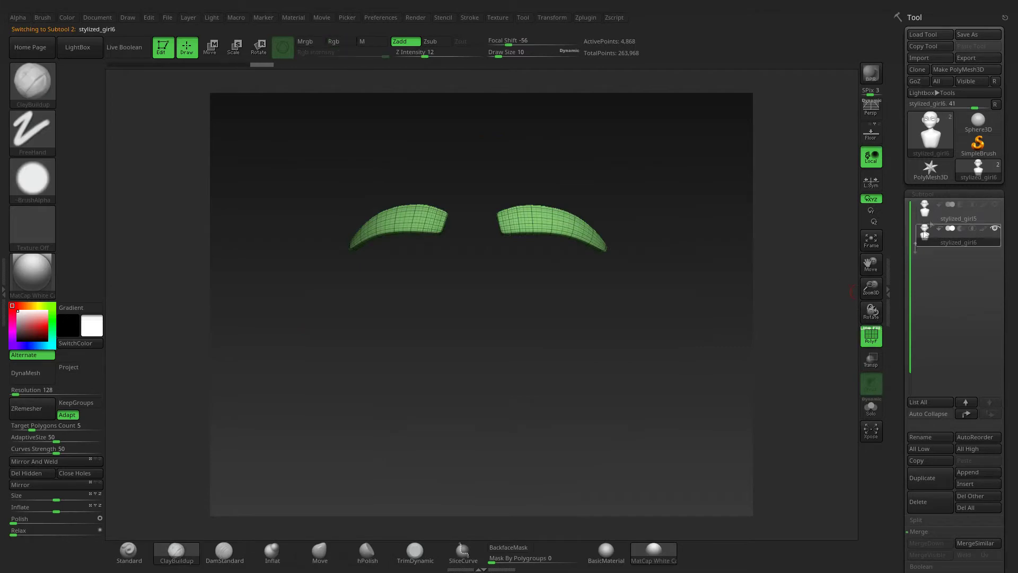
pyautogui.click(922, 193)
pyautogui.click(933, 393)
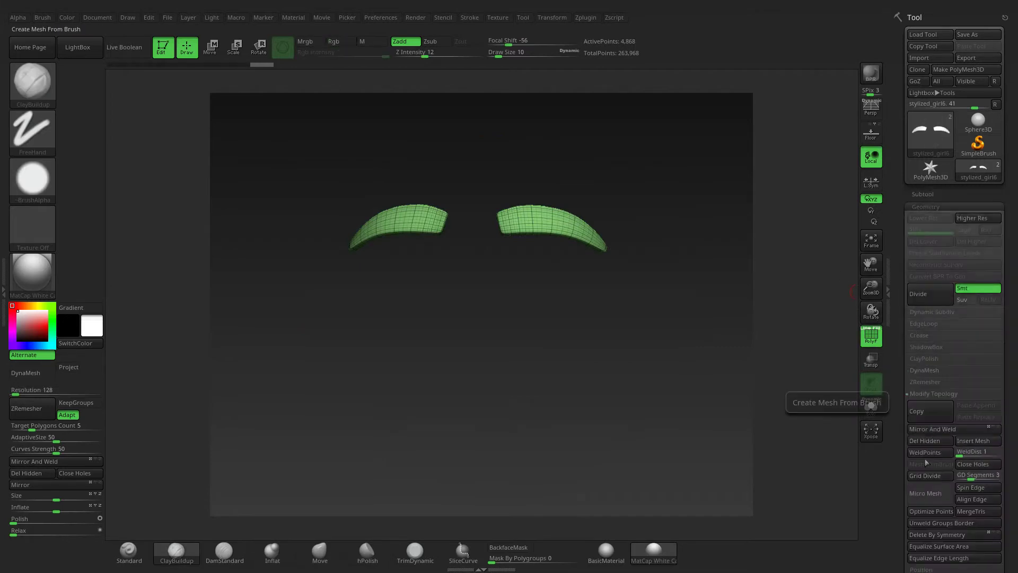
pyautogui.scroll(-2, 927, 456)
pyautogui.click(913, 385)
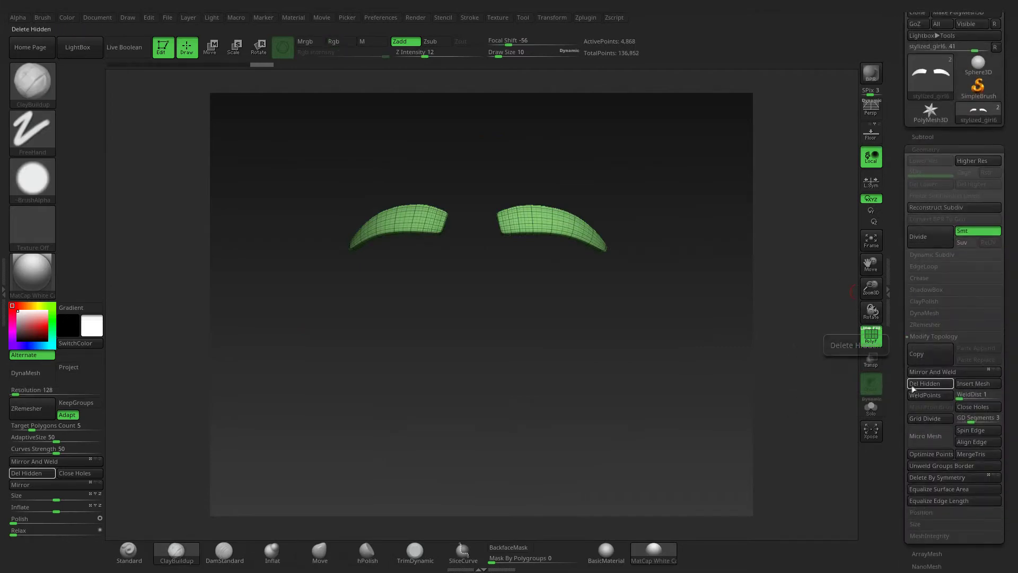
# Select the original head subtool and remesh it with DynaMesh
pyautogui.click(923, 136)
pyautogui.keyDown('ctrl'); pyautogui.keyDown('shift'); pyautogui.click(696, 209); pyautogui.keyUp('shift'); pyautogui.keyUp('ctrl')
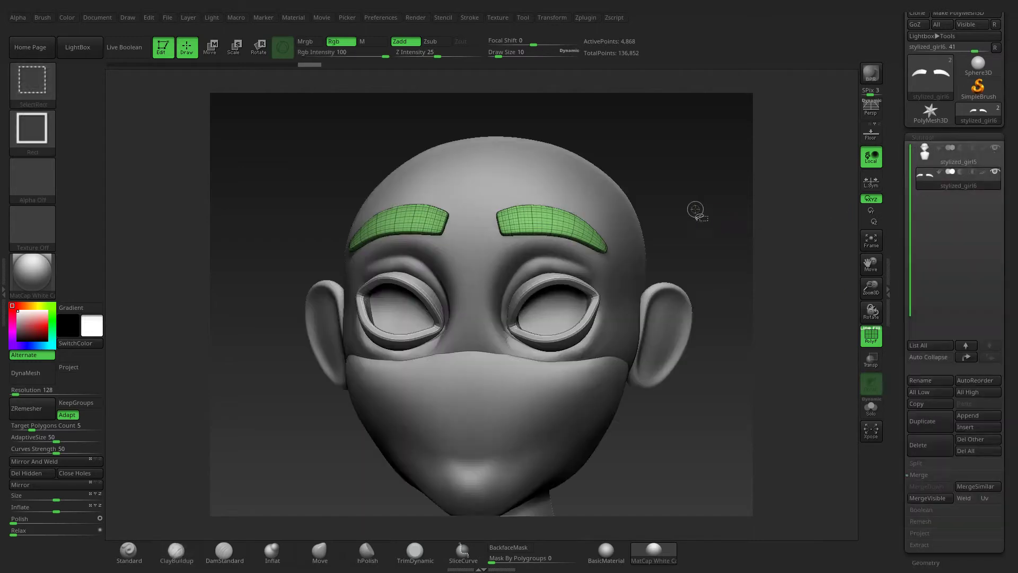
pyautogui.press('b')
pyautogui.press('c')
pyautogui.press('b')
pyautogui.hotkey('shift', 'f')
pyautogui.keyDown('alt'); pyautogui.click(663, 244); pyautogui.keyUp('alt')
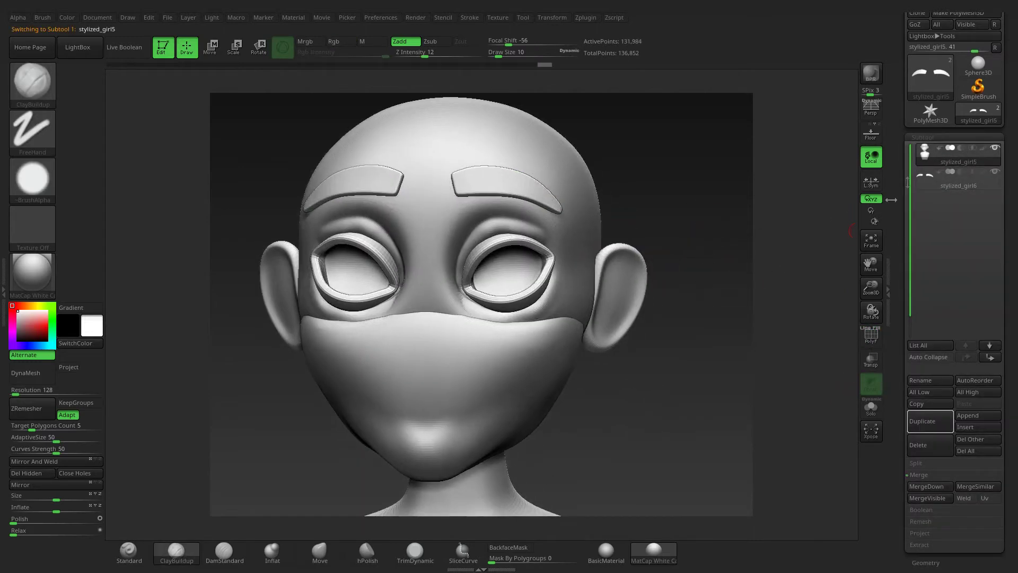
pyautogui.click(925, 137)
pyautogui.click(924, 314)
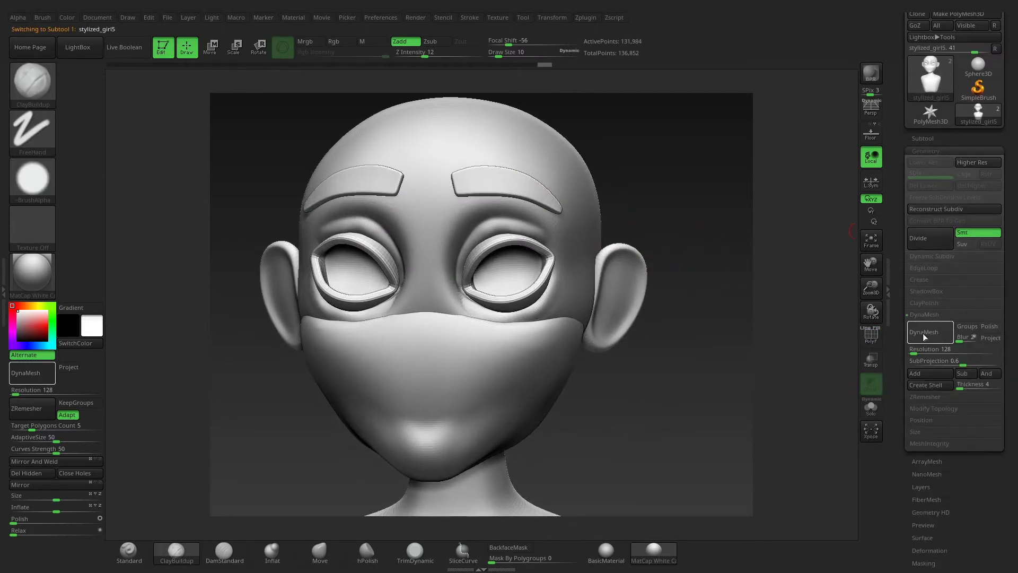
pyautogui.moveTo(913, 349); pyautogui.dragTo(921, 349)
pyautogui.click(929, 331)
pyautogui.moveTo(630, 229)
pyautogui.mouseDown()
pyautogui.moveTo(643, 246)
pyautogui.moveTo(689, 249)
pyautogui.moveTo(650, 249)
pyautogui.mouseUp()
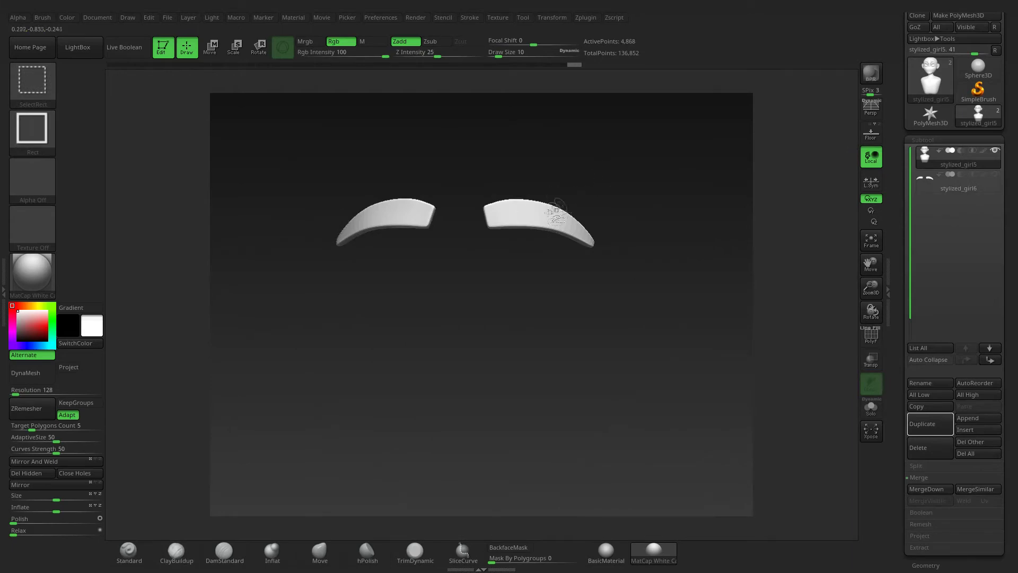
# Delete the eyebrows from the original head and set DynaMesh resolution to 512
pyautogui.click(936, 335)
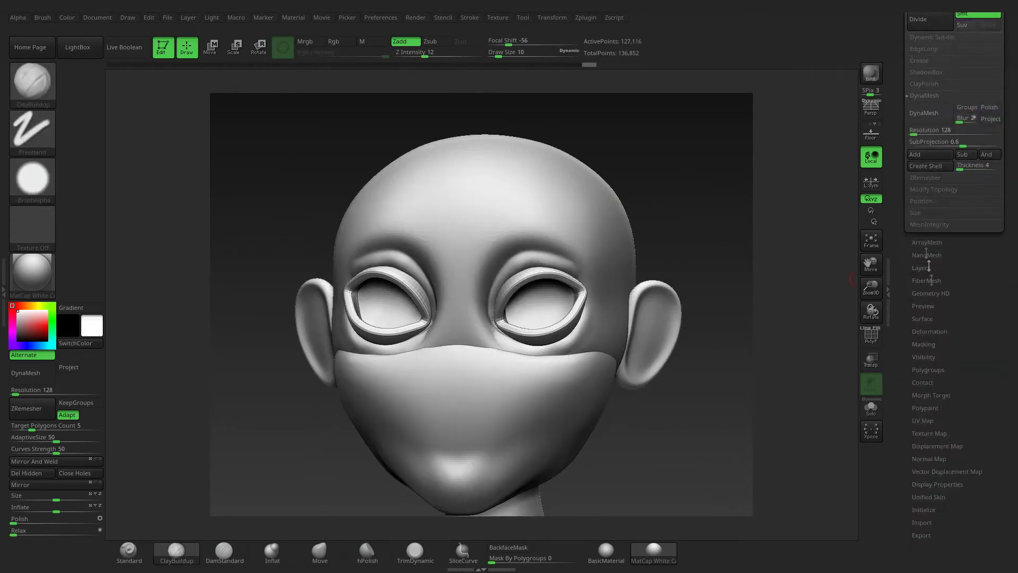
pyautogui.click(924, 190)
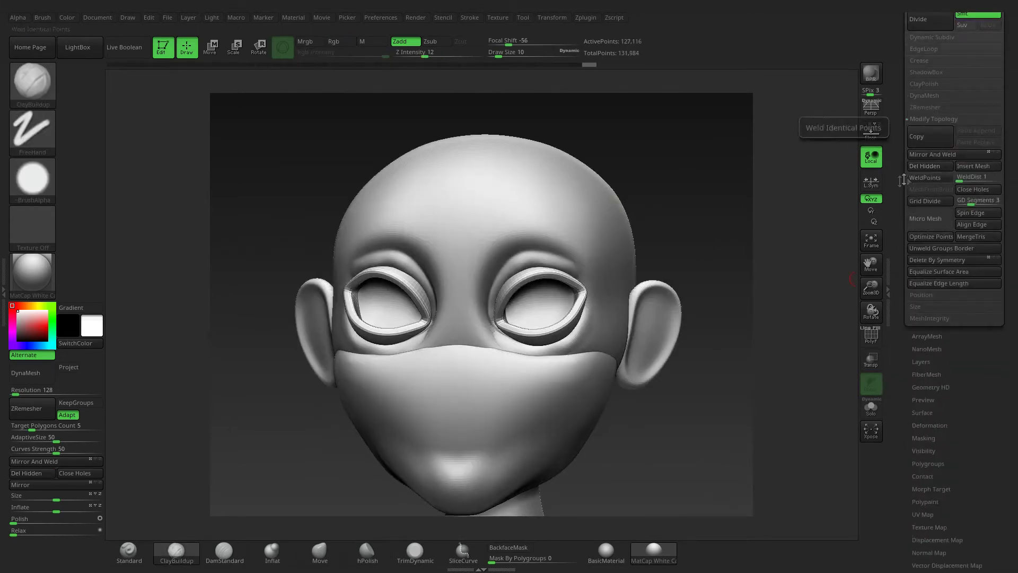
pyautogui.click(923, 168)
pyautogui.moveTo(958, 185)
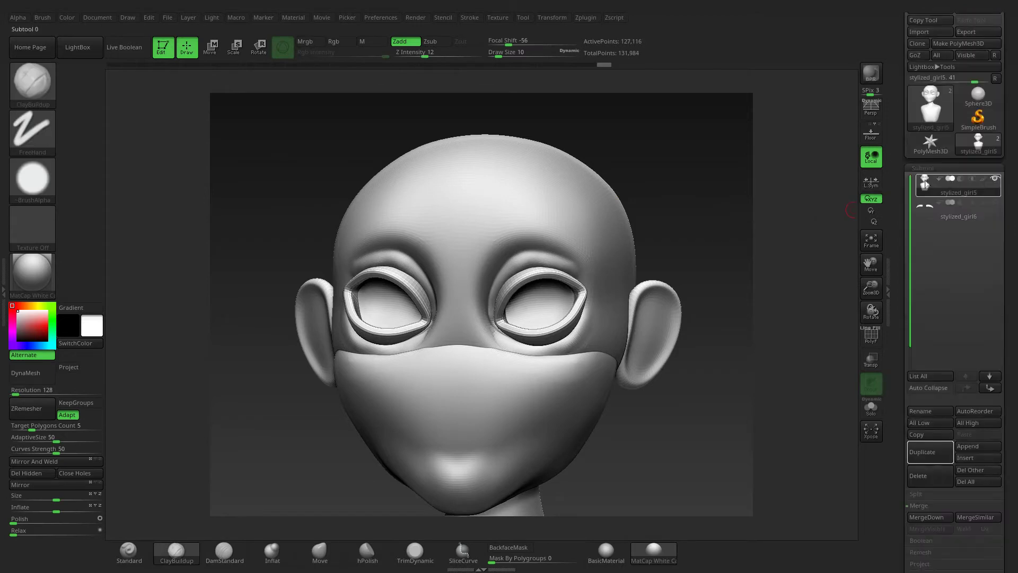
pyautogui.click(981, 210)
pyautogui.click(923, 167)
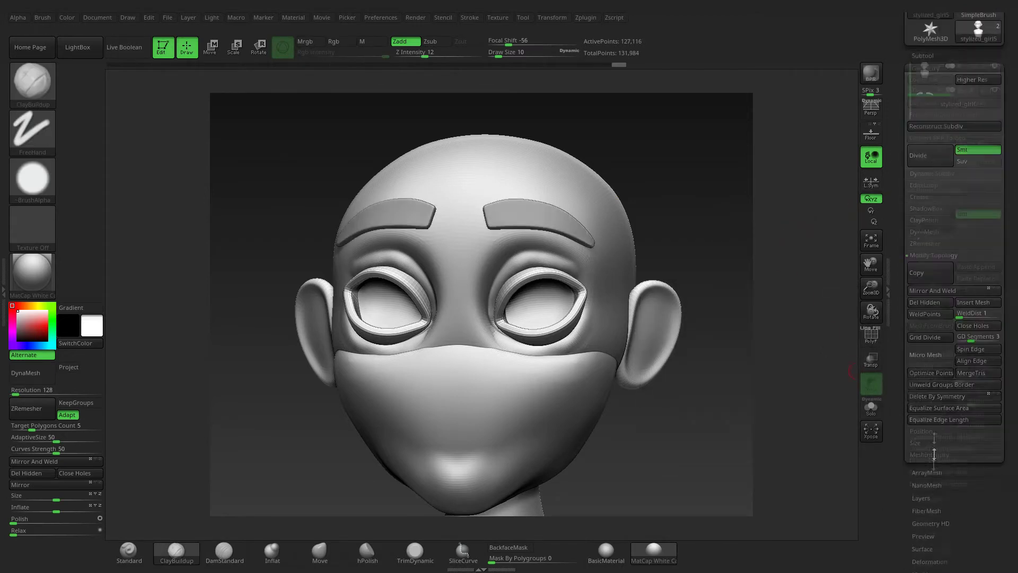
pyautogui.click(923, 232)
pyautogui.moveTo(913, 270); pyautogui.dragTo(921, 271)
# Remesh the browless head with DynaMesh and select the DamStandard brush
pyautogui.click(930, 249)
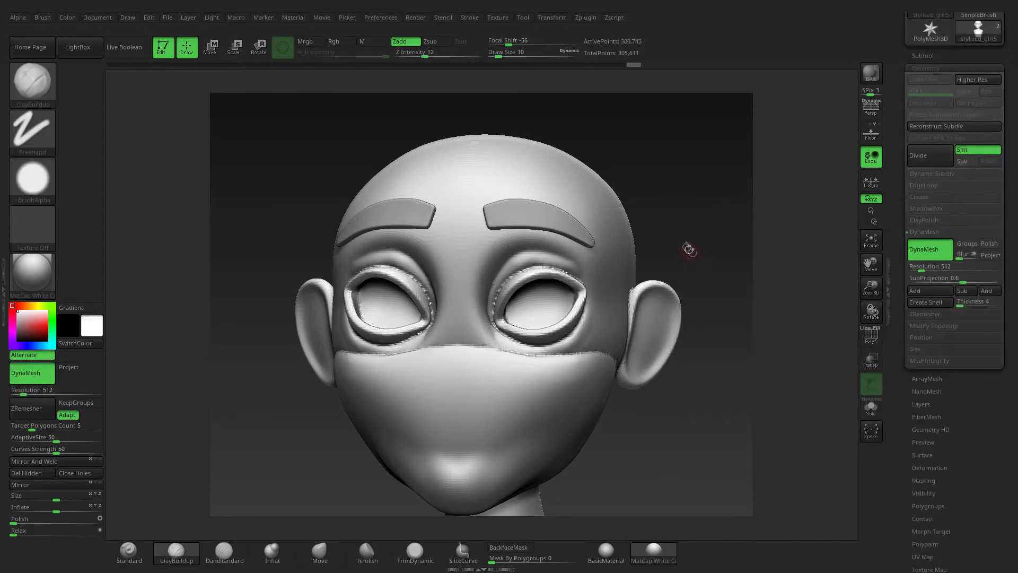
pyautogui.moveTo(664, 248); pyautogui.dragTo(635, 277)
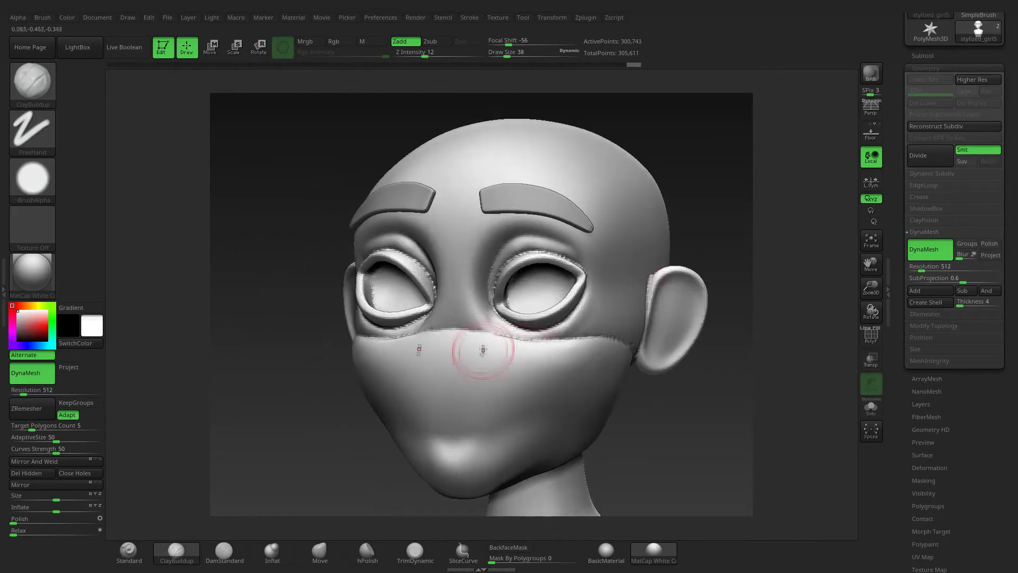
pyautogui.click(231, 553)
pyautogui.moveTo(573, 339); pyautogui.dragTo(632, 364, button='right')
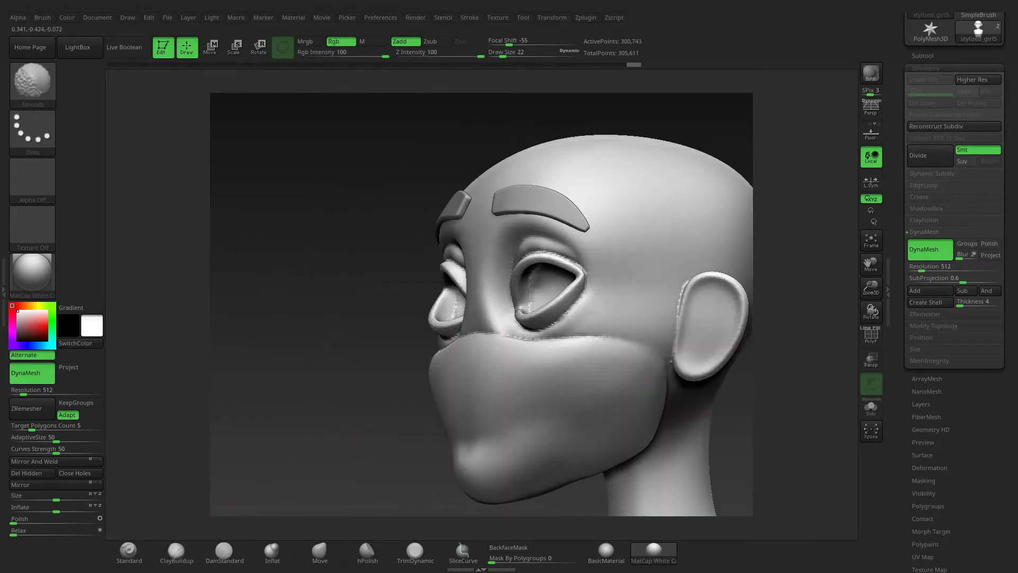
pyautogui.keyDown('shift'); pyautogui.moveTo(364, 329); pyautogui.dragTo(457, 334); pyautogui.keyUp('shift')
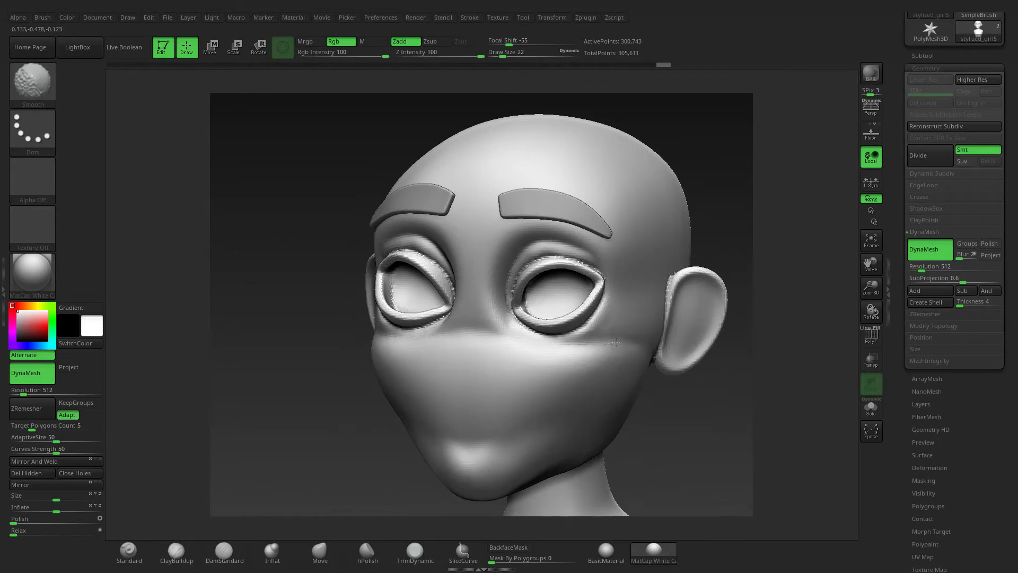
pyautogui.moveTo(636, 344); pyautogui.dragTo(660, 356, button='right')
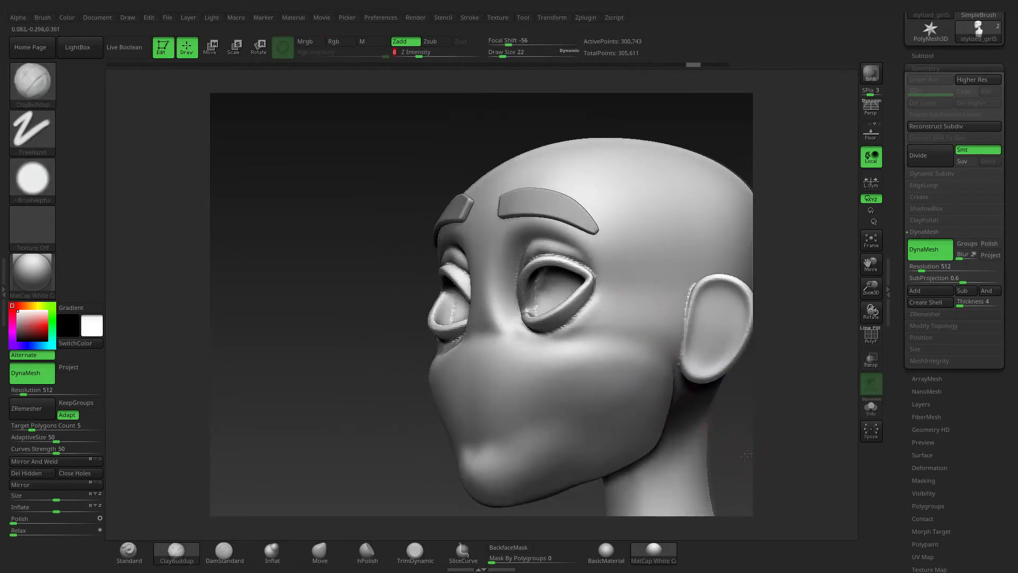
pyautogui.moveTo(746, 454); pyautogui.dragTo(653, 345, button='right')
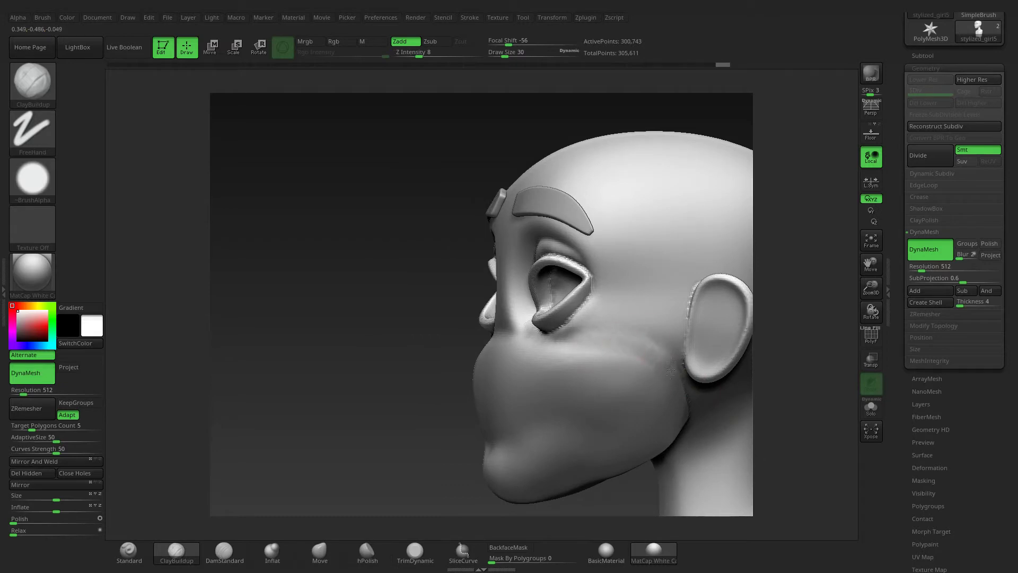
# Build up and smooth the lower eyelids below the eyes
pyautogui.press('shift')
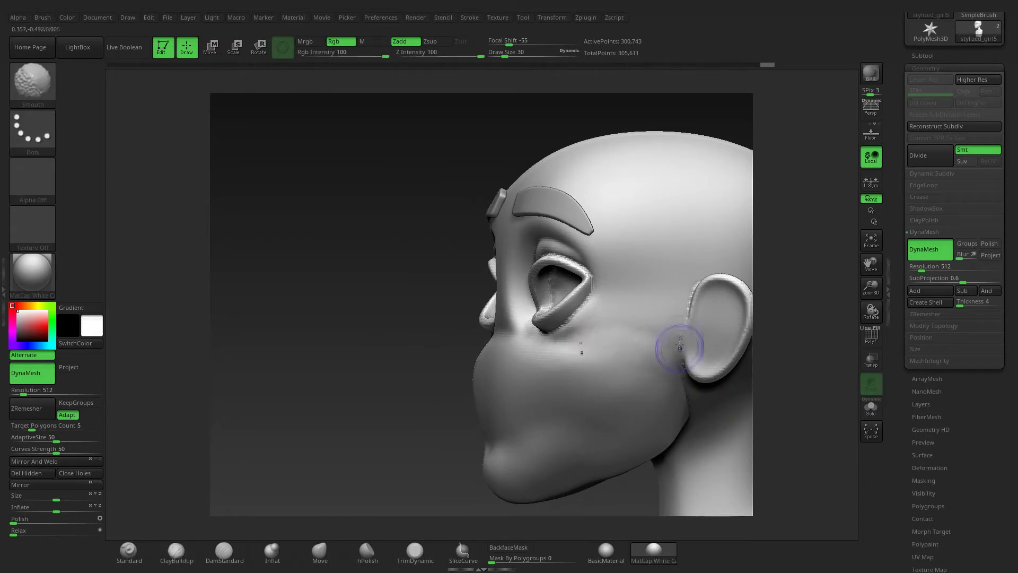
pyautogui.moveTo(411, 307); pyautogui.dragTo(653, 327)
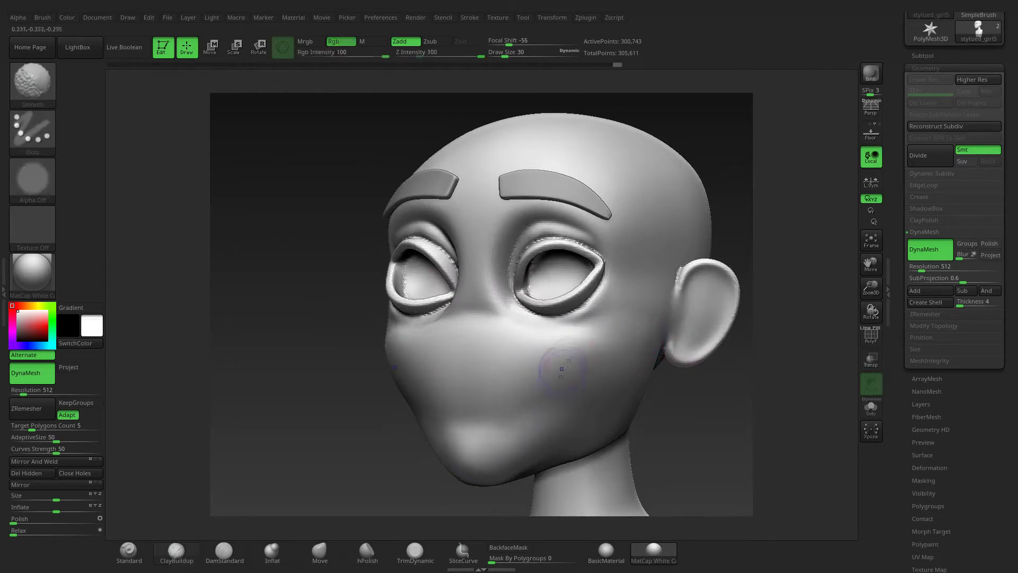
pyautogui.moveTo(871, 312)
pyautogui.mouseDown()
pyautogui.moveTo(837, 324)
pyautogui.moveTo(807, 364)
pyautogui.moveTo(684, 276)
pyautogui.mouseUp()
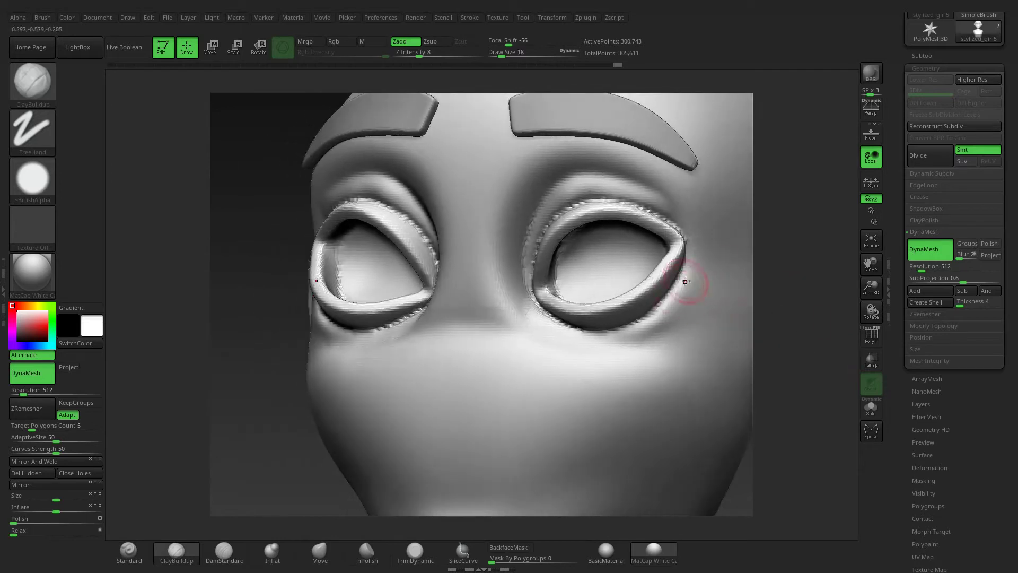
pyautogui.press('shift')
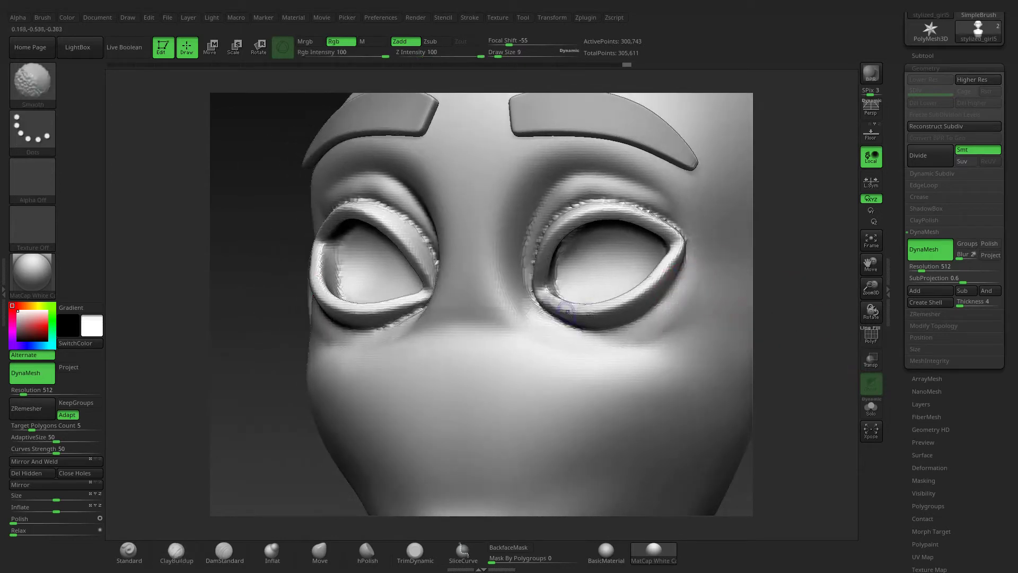
pyautogui.moveTo(566, 313); pyautogui.dragTo(682, 277, button='right')
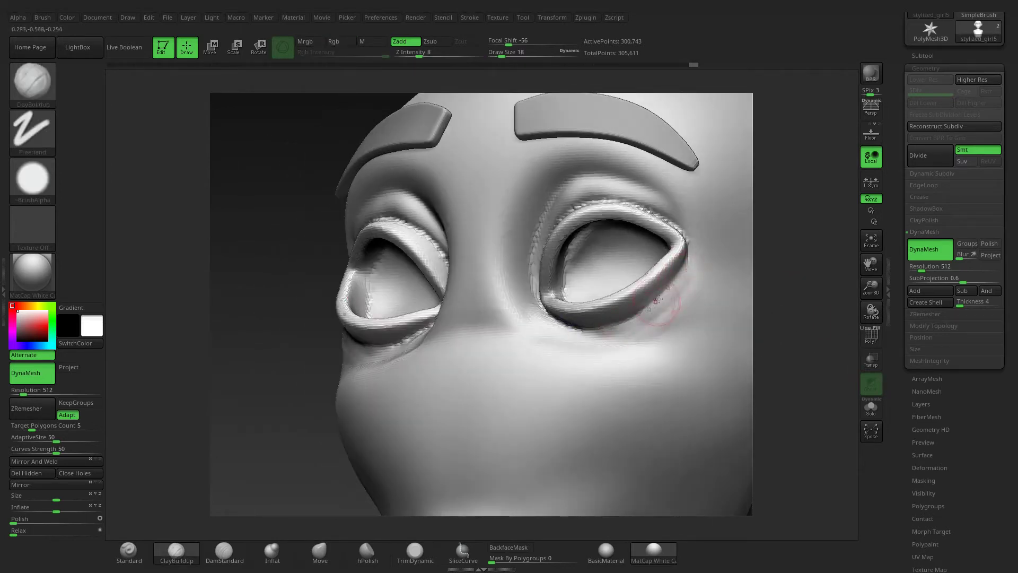
pyautogui.moveTo(655, 301); pyautogui.dragTo(571, 330)
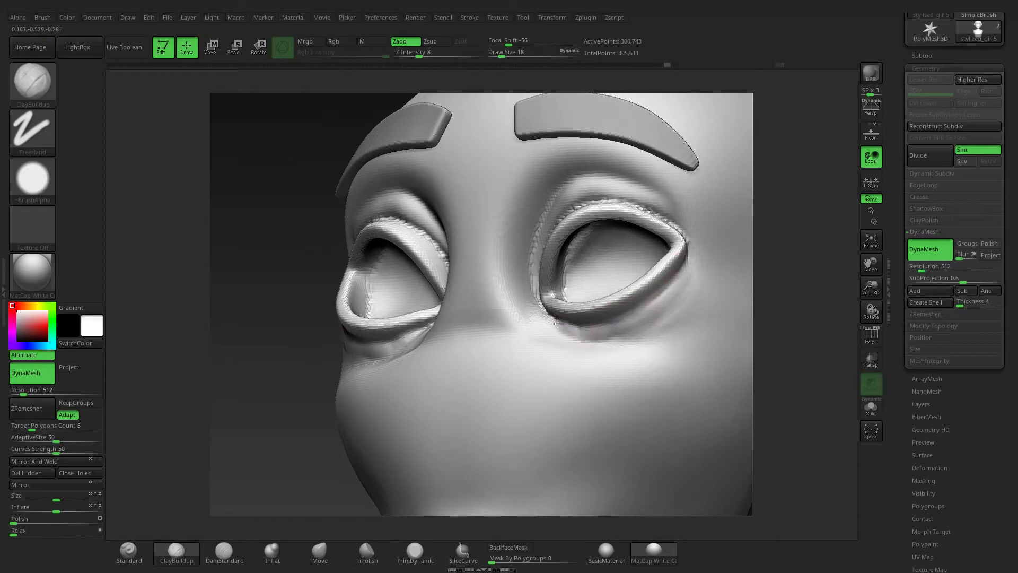
pyautogui.keyDown('shift'); pyautogui.moveTo(588, 331); pyautogui.dragTo(647, 347); pyautogui.keyUp('shift')
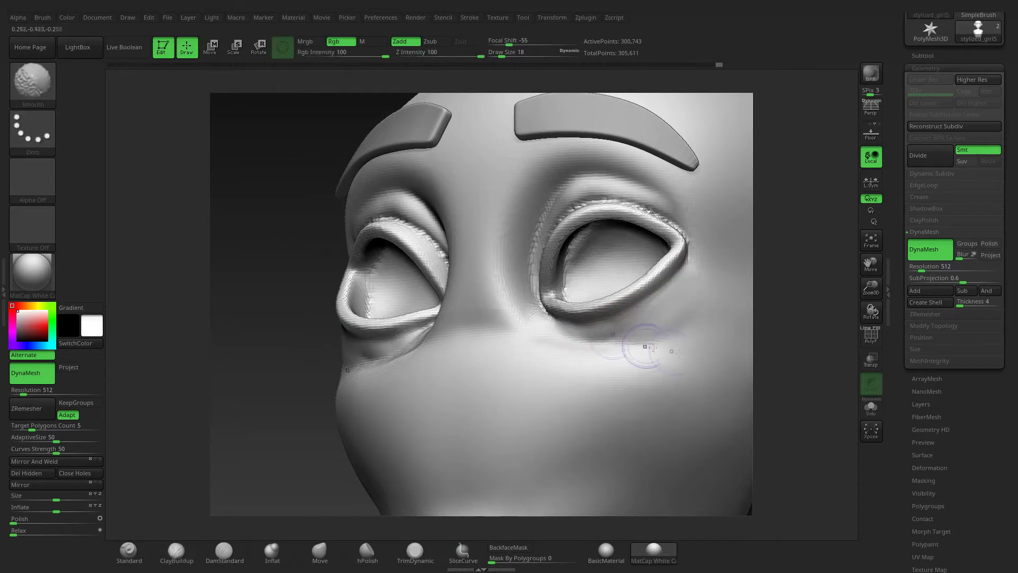
# Build a raised nose ridge between the eyes and mask the nose area
pyautogui.moveTo(652, 347); pyautogui.dragTo(618, 336, button='right')
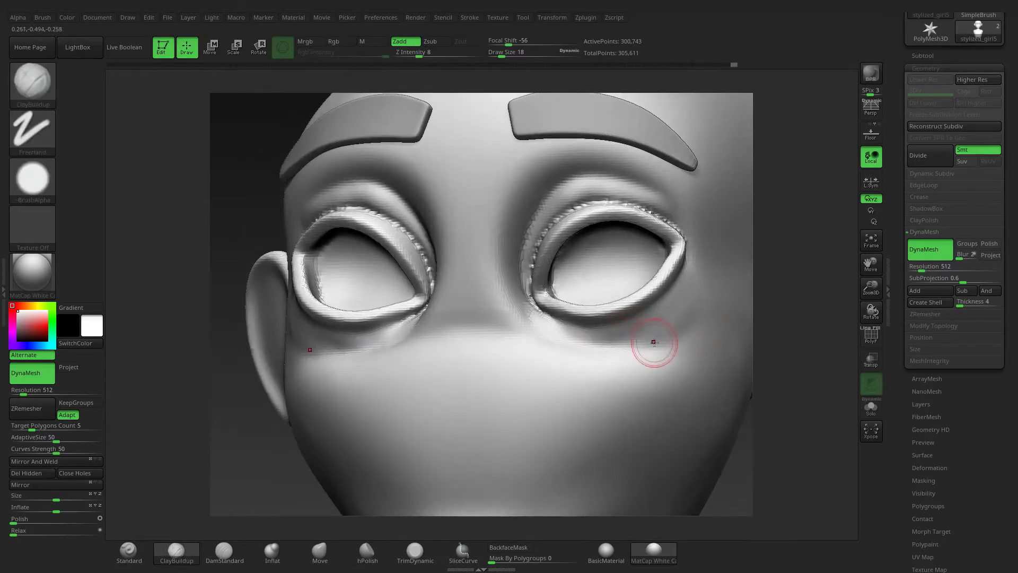
pyautogui.moveTo(773, 339); pyautogui.dragTo(531, 352, button='right')
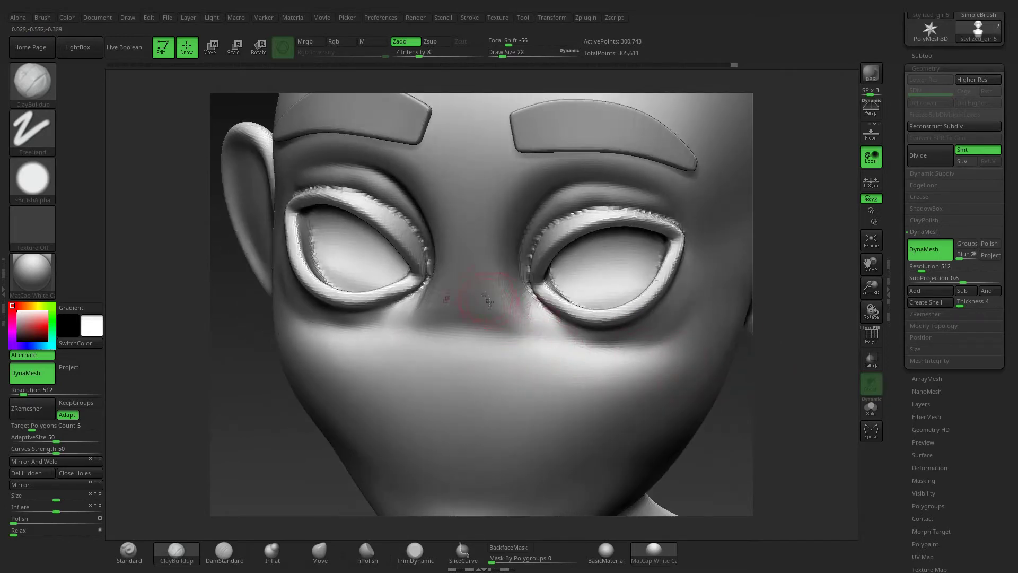
pyautogui.moveTo(471, 325); pyautogui.dragTo(465, 350)
pyautogui.keyDown('shift'); pyautogui.moveTo(522, 399); pyautogui.dragTo(493, 371, button='right'); pyautogui.keyUp('shift')
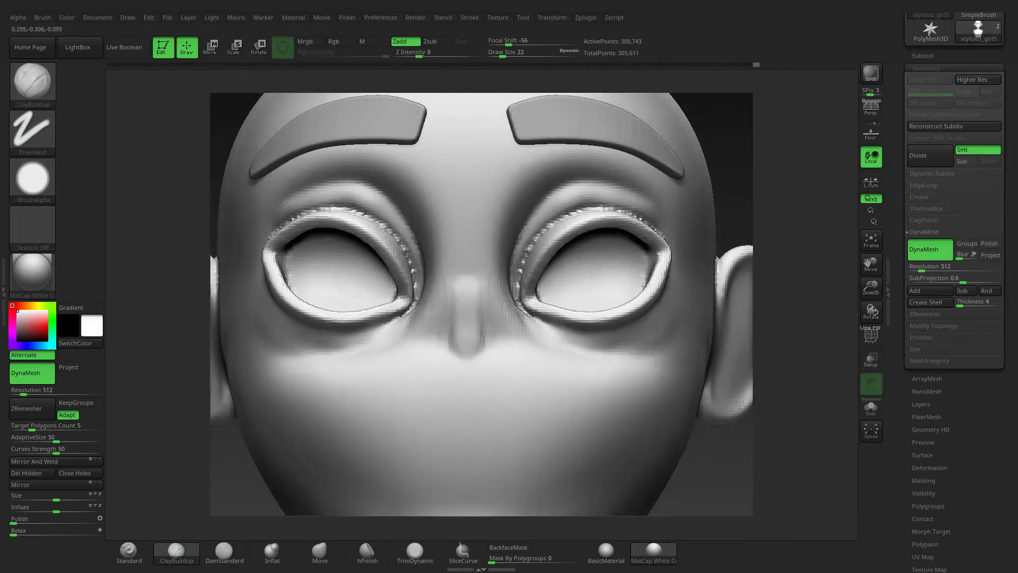
pyautogui.keyDown('ctrl'); pyautogui.moveTo(466, 376); pyautogui.dragTo(494, 320); pyautogui.keyUp('ctrl')
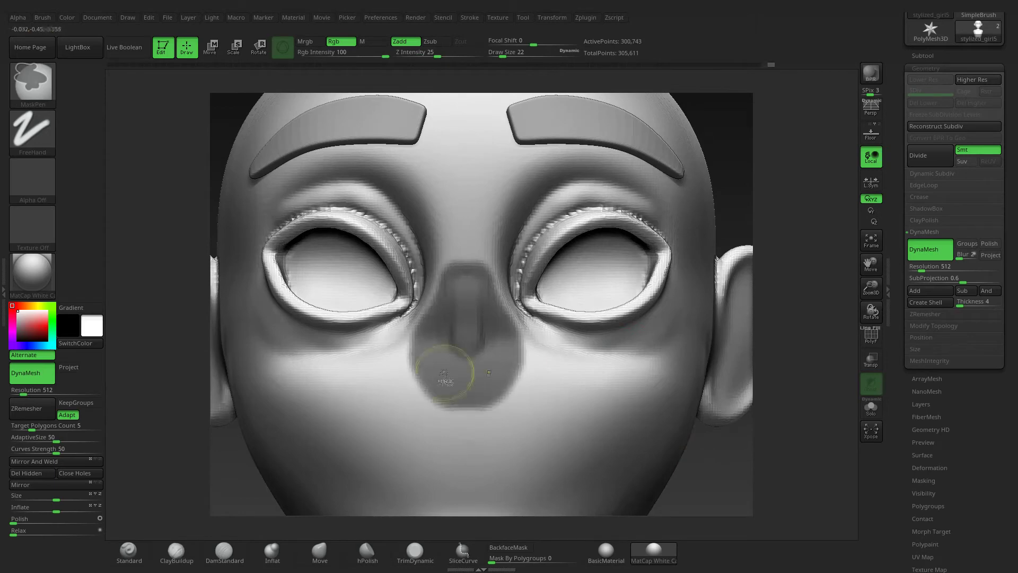
# Isolate the masked nose and pull it forward into a longer, pointed shape with Move Transpose
pyautogui.moveTo(598, 428)
pyautogui.mouseDown(button='right')
pyautogui.moveTo(670, 449)
pyautogui.moveTo(398, 336)
pyautogui.mouseUp(button='right')
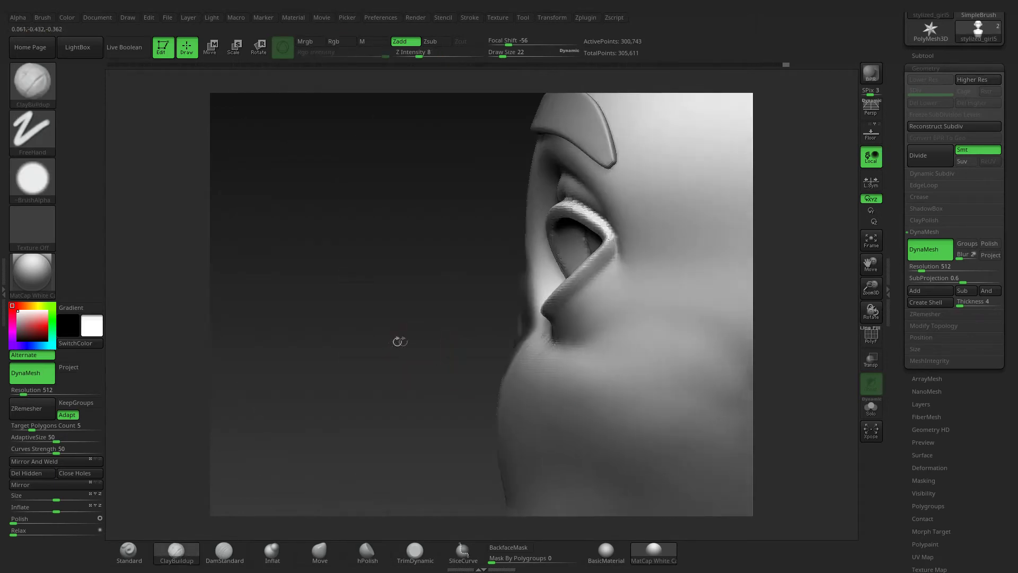
pyautogui.keyDown('ctrl'); pyautogui.click(397, 363); pyautogui.keyUp('ctrl')
pyautogui.press('w')
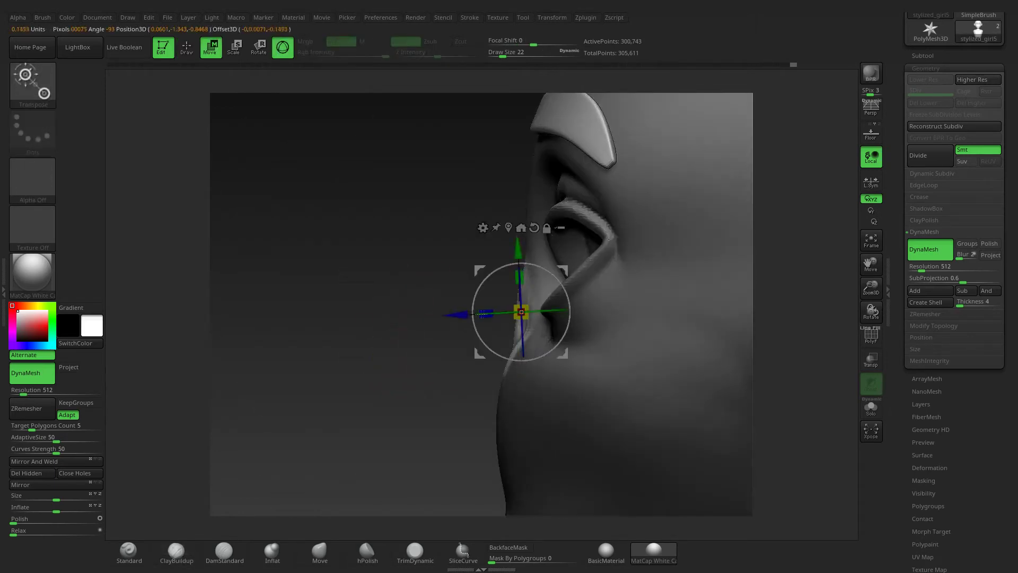
pyautogui.moveTo(520, 313); pyautogui.dragTo(508, 274)
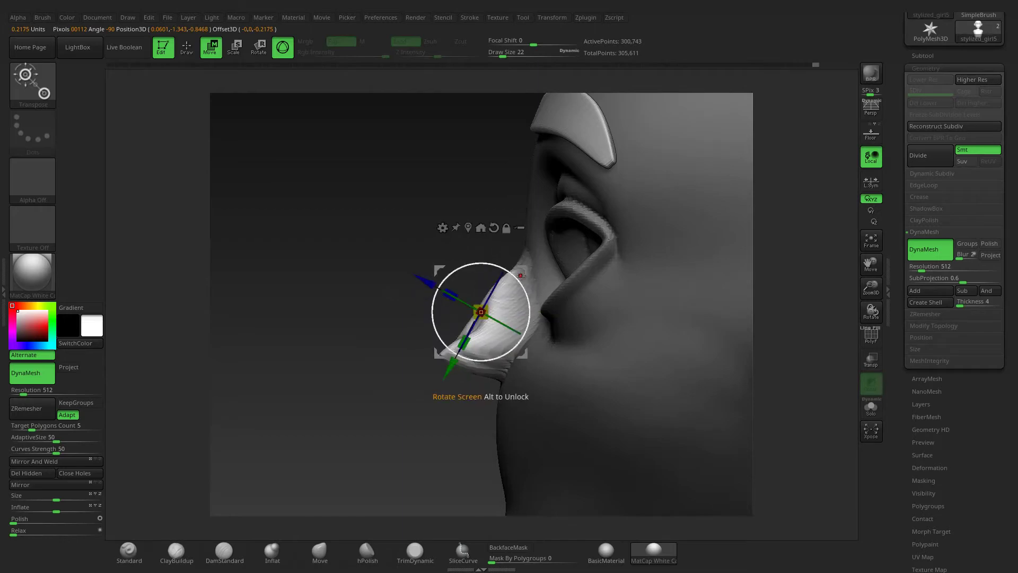
pyautogui.moveTo(509, 274)
pyautogui.keyDown('shift'); pyautogui.mouseDown(button='right')
pyautogui.moveTo(428, 310)
pyautogui.moveTo(523, 279)
pyautogui.mouseUp(button='right'); pyautogui.keyUp('shift')
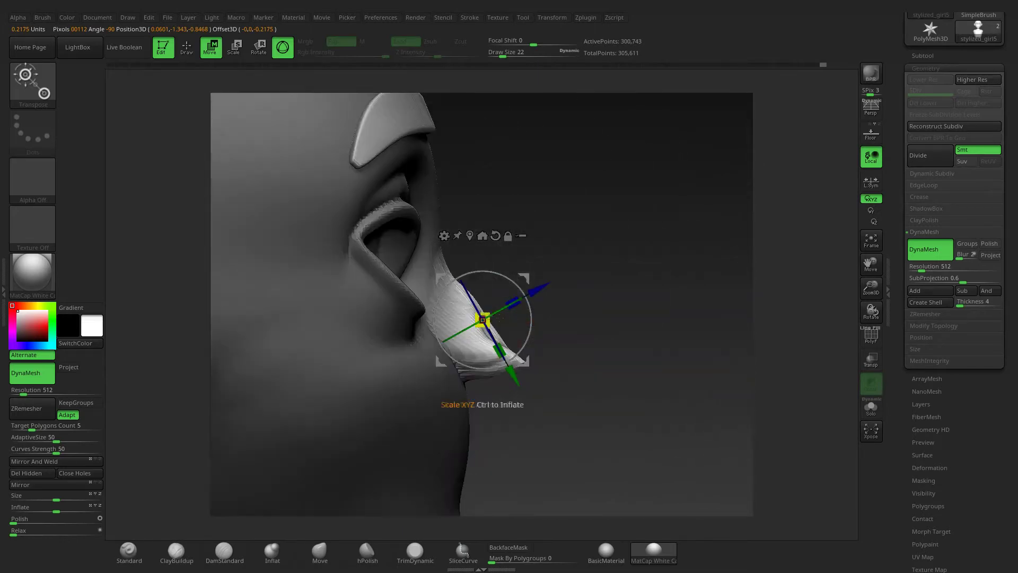
pyautogui.moveTo(525, 278); pyautogui.dragTo(529, 280)
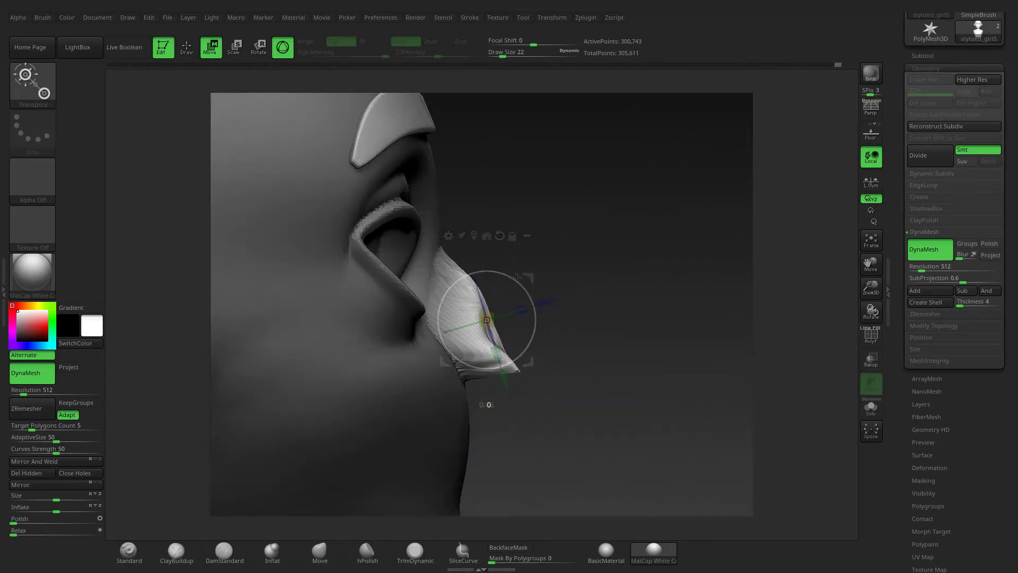
pyautogui.moveTo(529, 281)
pyautogui.keyDown('shift'); pyautogui.mouseDown(button='right')
pyautogui.moveTo(400, 296)
pyautogui.moveTo(489, 365)
pyautogui.mouseUp(button='right'); pyautogui.keyUp('shift')
pyautogui.press('q')
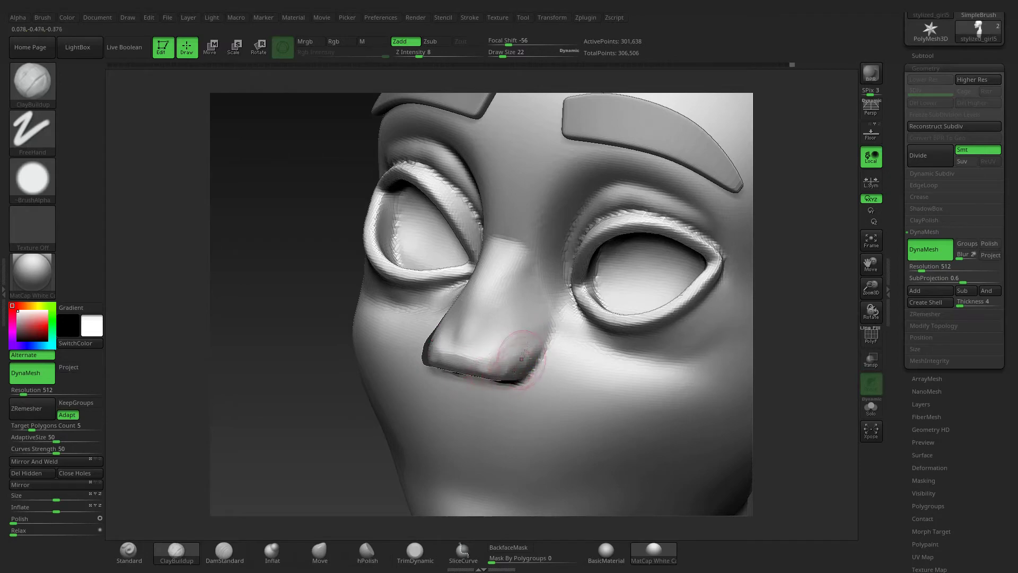
# Build up the nose bridge with ClayBuildup and smooth it into a rounded shape
pyautogui.moveTo(522, 355)
pyautogui.keyDown('shift'); pyautogui.mouseDown(button='right')
pyautogui.moveTo(784, 415)
pyautogui.moveTo(510, 307)
pyautogui.mouseUp(button='right'); pyautogui.keyUp('shift')
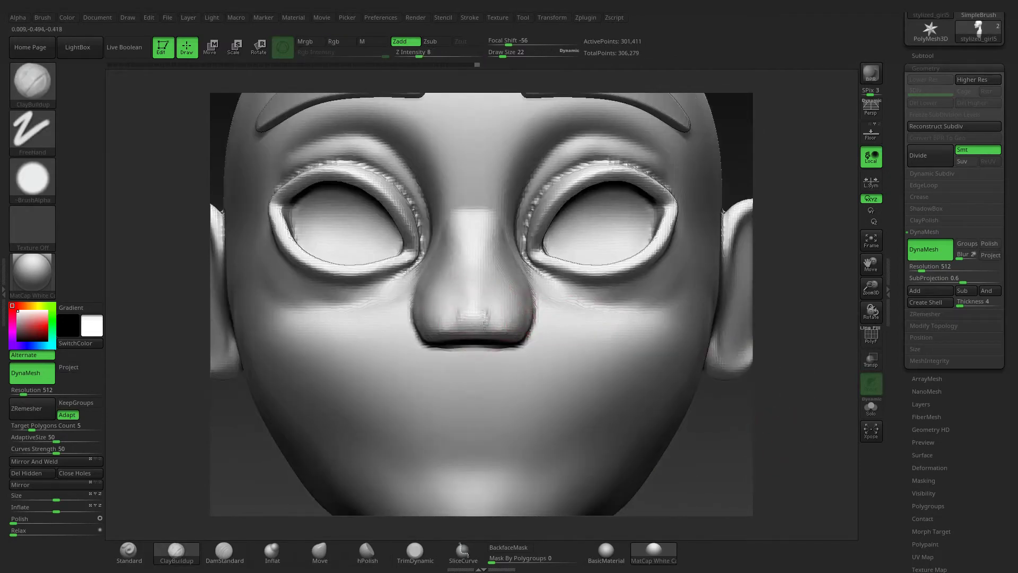
pyautogui.moveTo(466, 320); pyautogui.dragTo(464, 209)
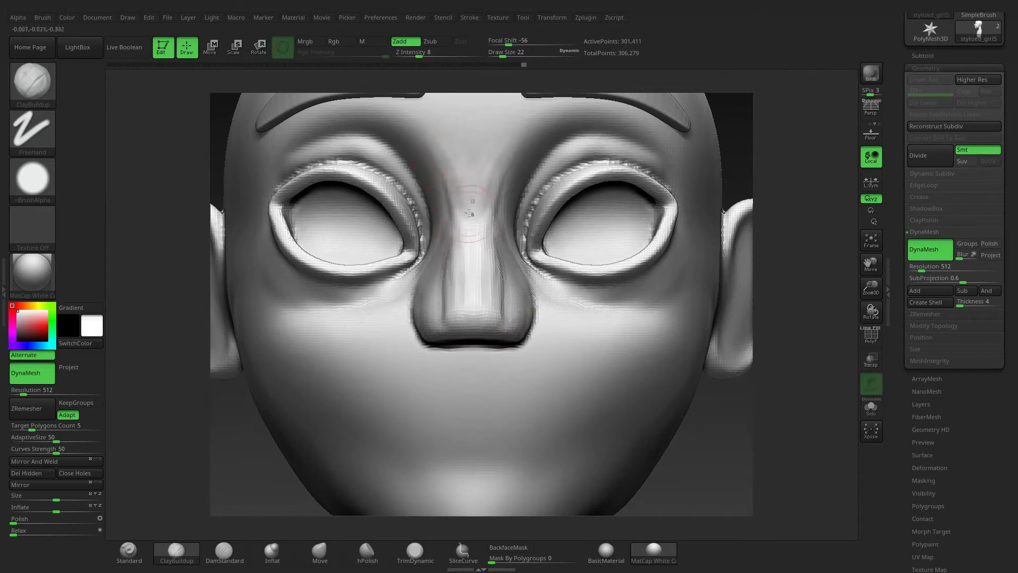
pyautogui.press('shift')
pyautogui.moveTo(449, 295); pyautogui.dragTo(514, 286, button='right')
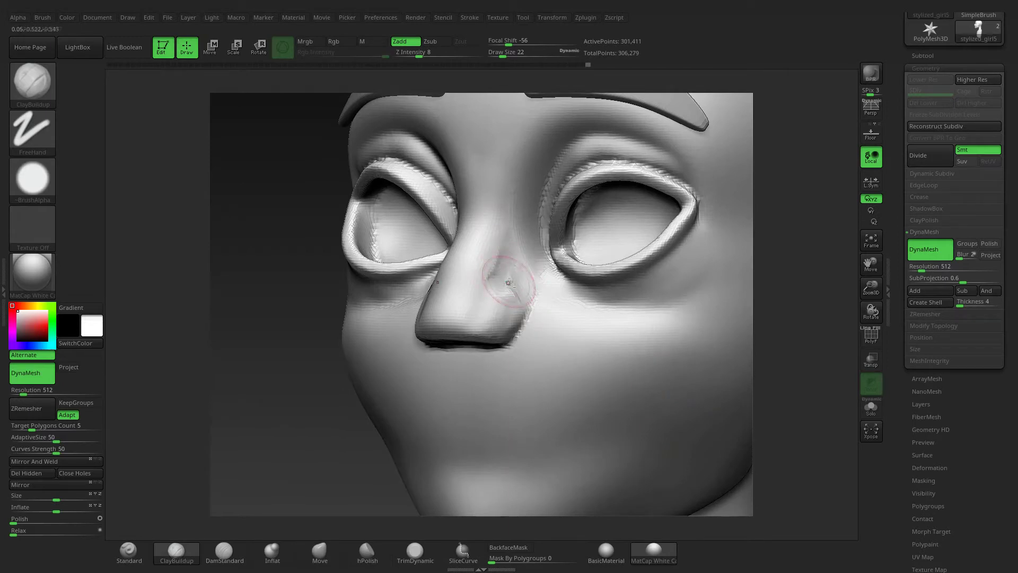
pyautogui.press('shift')
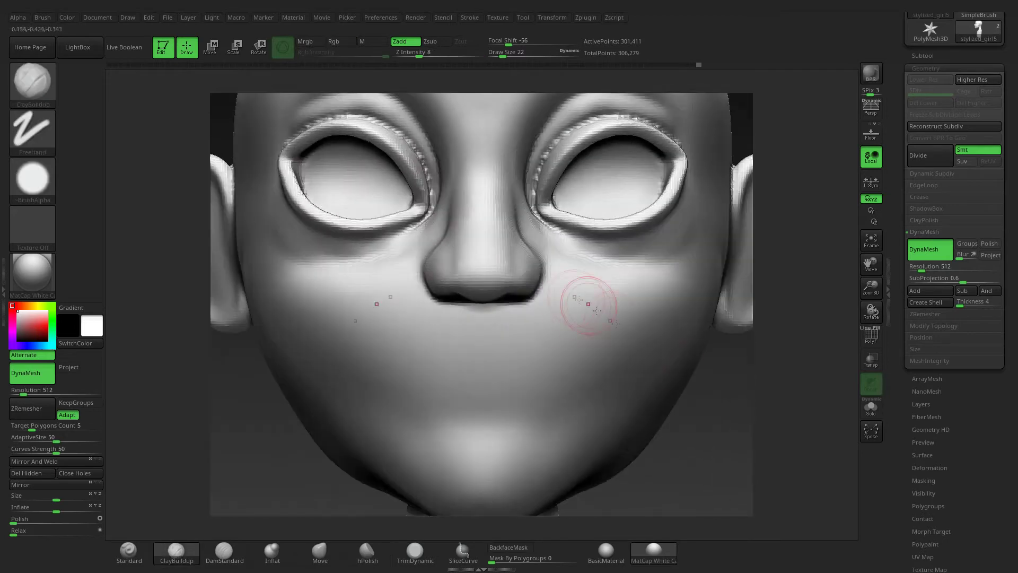
pyautogui.moveTo(737, 408)
pyautogui.mouseDown()
pyautogui.moveTo(757, 425)
pyautogui.moveTo(609, 424)
pyautogui.mouseUp()
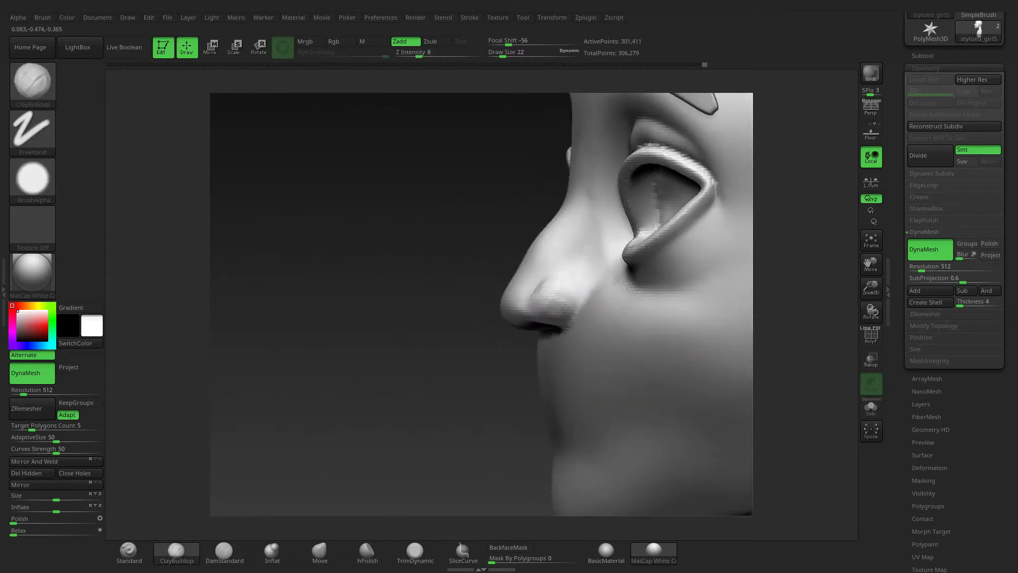
pyautogui.press('shift')
# Add clay over both upper eyelids and inner eye corners, with a smaller brush for detail
pyautogui.moveTo(689, 403)
pyautogui.mouseDown()
pyautogui.moveTo(806, 389)
pyautogui.moveTo(716, 408)
pyautogui.moveTo(779, 391)
pyautogui.moveTo(714, 300)
pyautogui.mouseUp()
pyautogui.moveTo(556, 318); pyautogui.dragTo(558, 206)
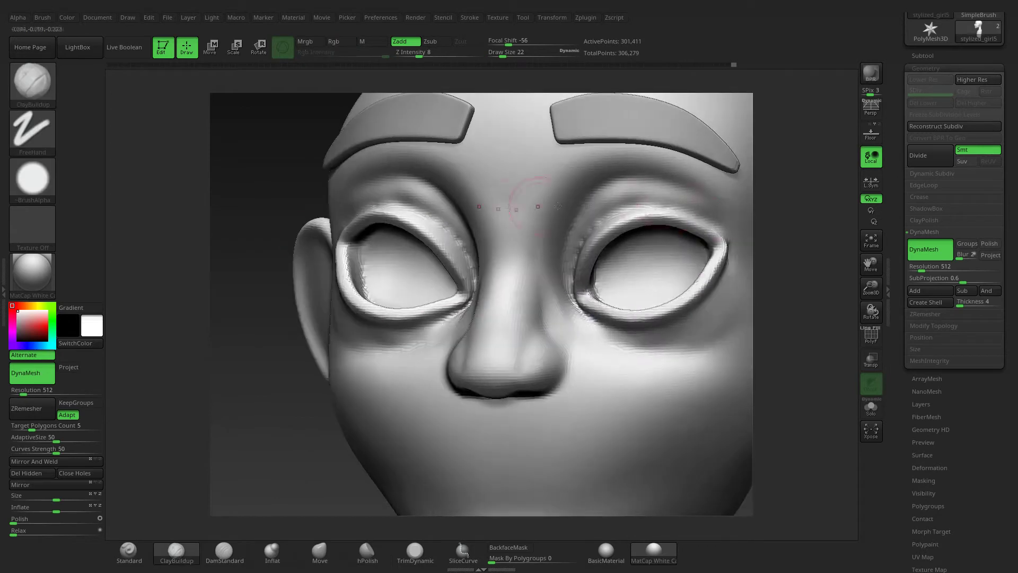
pyautogui.moveTo(685, 206)
pyautogui.mouseDown()
pyautogui.moveTo(591, 212)
pyautogui.moveTo(570, 295)
pyautogui.mouseUp()
pyautogui.moveTo(792, 324); pyautogui.dragTo(778, 311)
pyautogui.moveTo(574, 279)
pyautogui.mouseDown()
pyautogui.moveTo(594, 228)
pyautogui.moveTo(707, 215)
pyautogui.moveTo(606, 217)
pyautogui.moveTo(582, 248)
pyautogui.mouseUp()
pyautogui.press('[')
pyautogui.moveTo(699, 206)
pyautogui.mouseDown()
pyautogui.moveTo(636, 198)
pyautogui.moveTo(580, 249)
pyautogui.mouseUp()
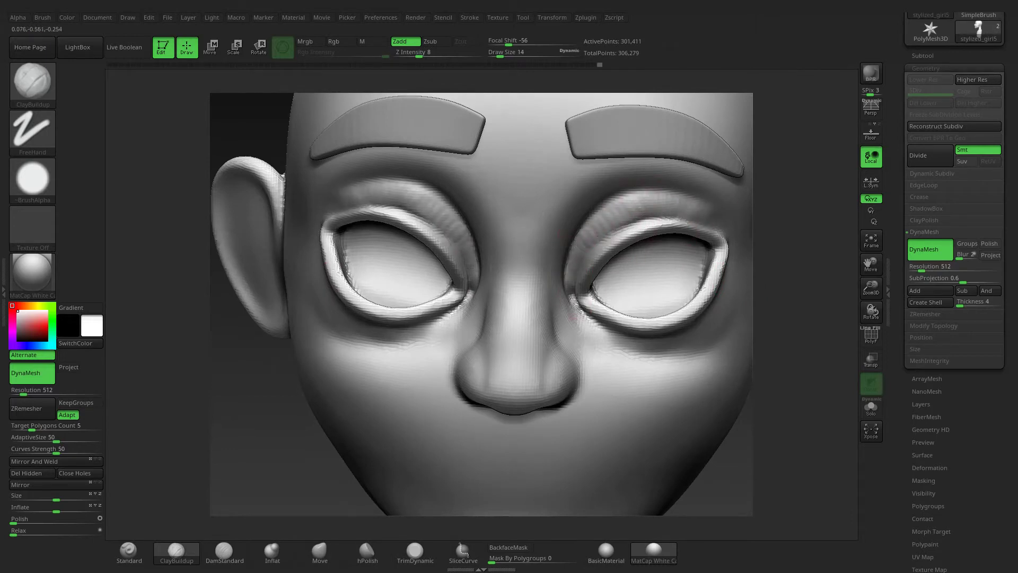
pyautogui.moveTo(766, 377)
pyautogui.mouseDown()
pyautogui.moveTo(747, 304)
pyautogui.moveTo(758, 302)
pyautogui.mouseUp()
pyautogui.press('shift')
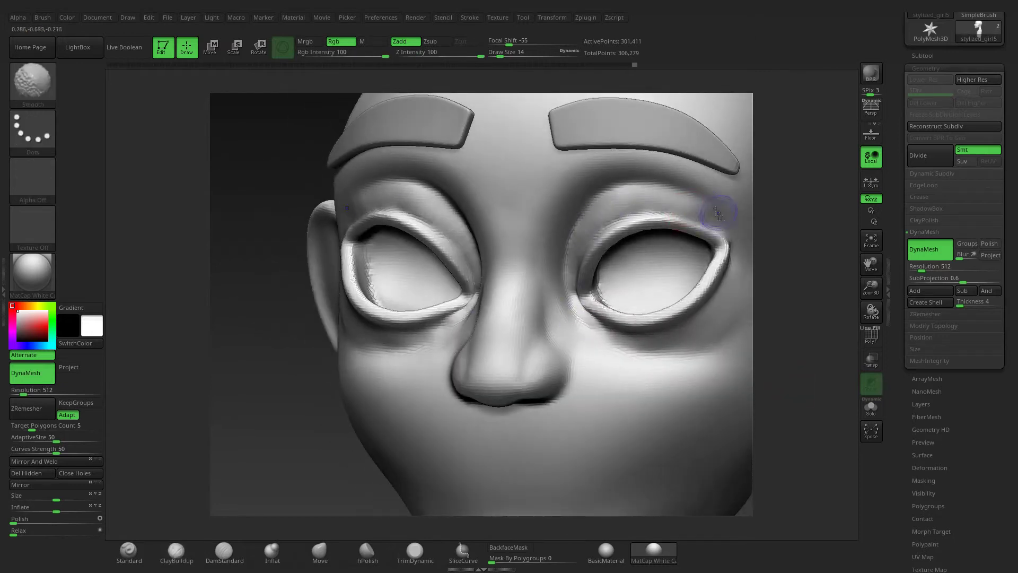
# Raise the forehead just under the brows, then hPolish the brow area and cheeks
pyautogui.moveTo(725, 192); pyautogui.dragTo(576, 192)
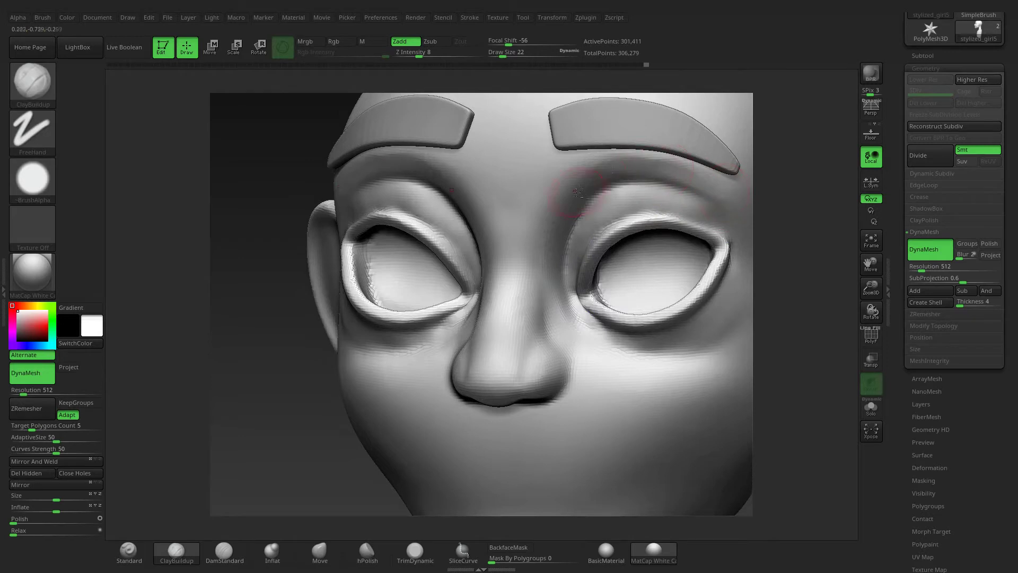
pyautogui.press('h')
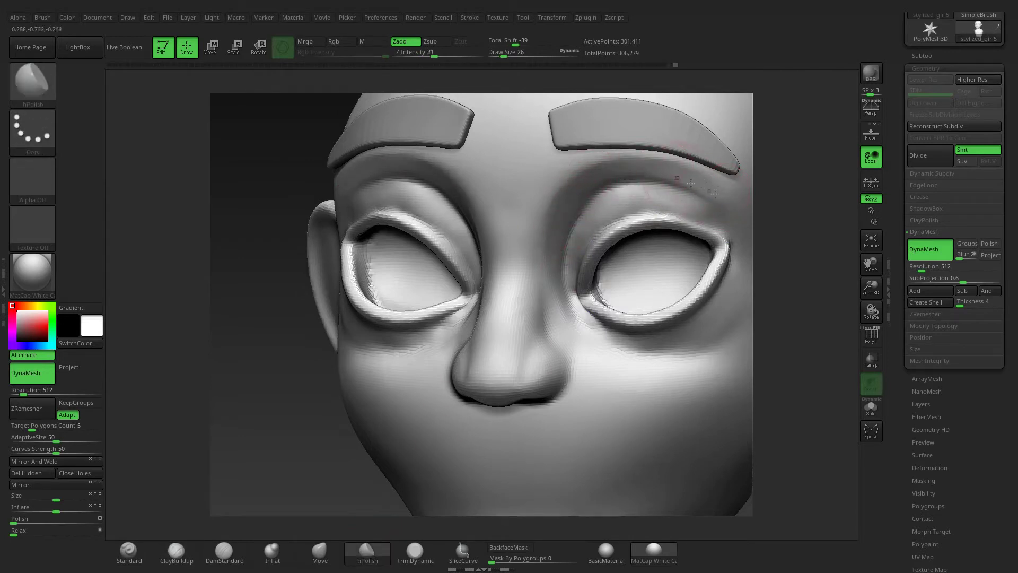
pyautogui.moveTo(691, 183); pyautogui.dragTo(622, 164)
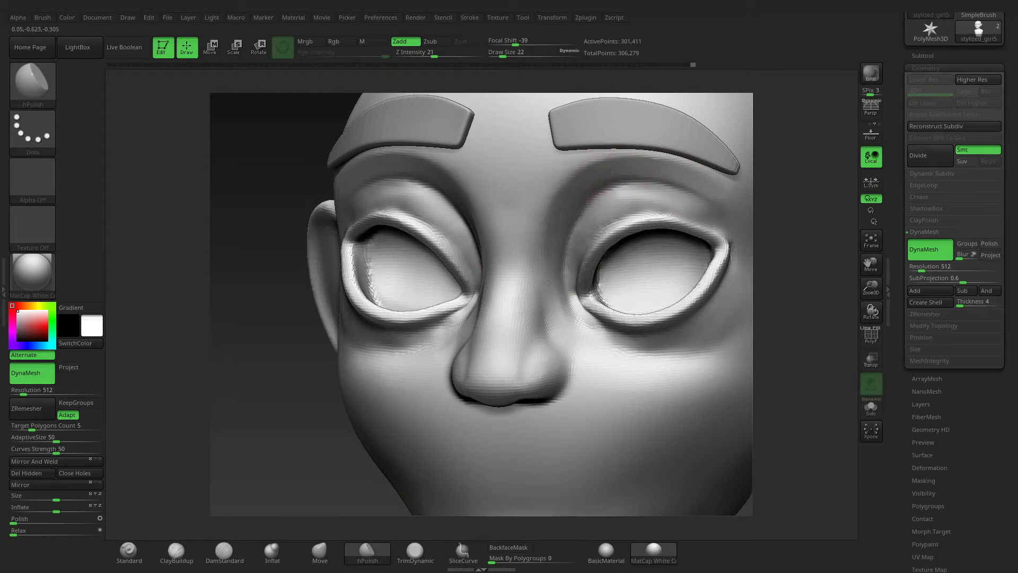
pyautogui.moveTo(806, 405); pyautogui.dragTo(688, 342)
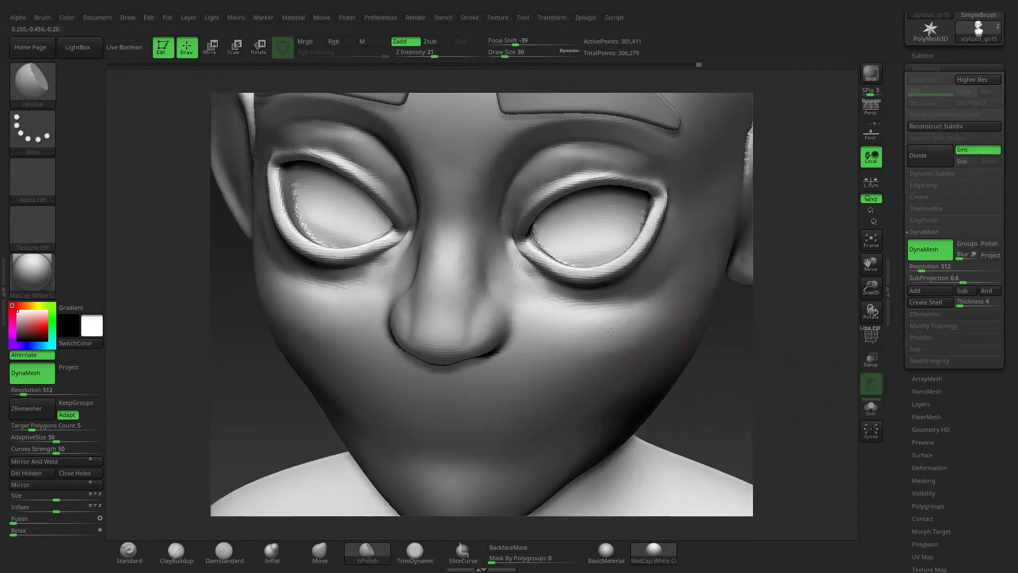
pyautogui.moveTo(610, 331)
pyautogui.mouseDown()
pyautogui.moveTo(558, 333)
pyautogui.moveTo(507, 276)
pyautogui.mouseUp()
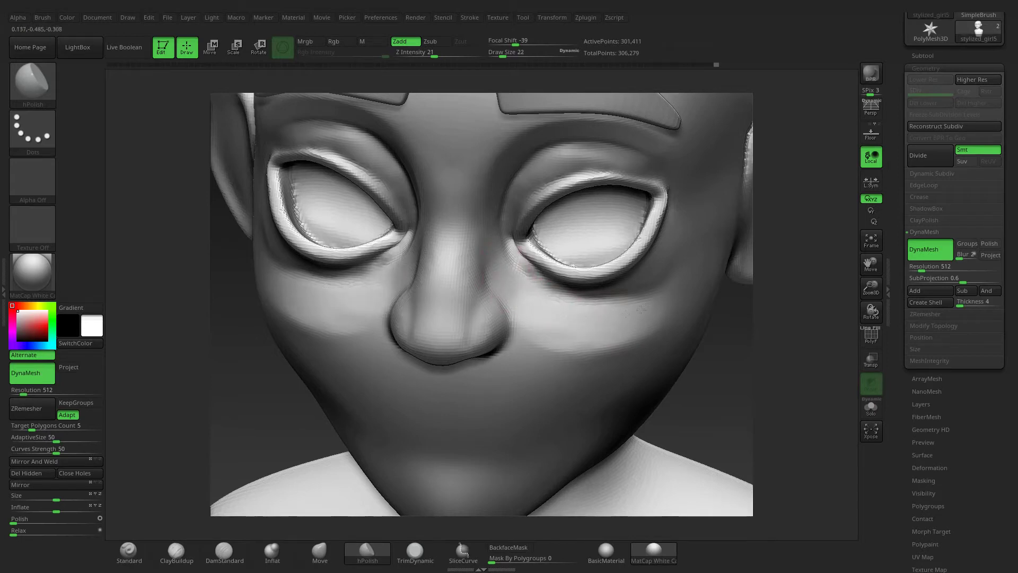
# Build soft bags under both eyes and folds along the outer eye corners and cheeks, smoothing them
pyautogui.moveTo(624, 321); pyautogui.dragTo(569, 318, button='right')
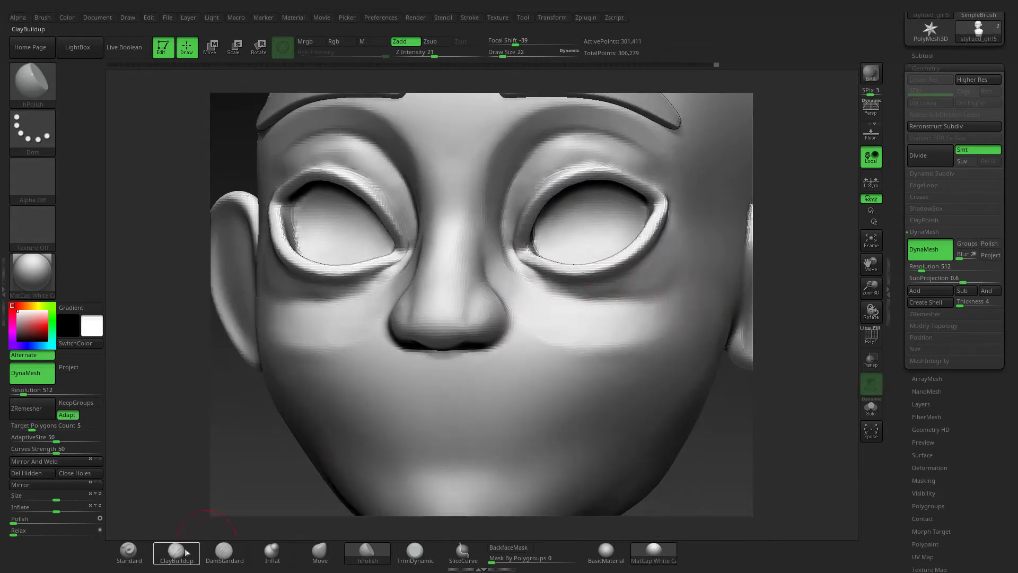
pyautogui.click(176, 552)
pyautogui.moveTo(625, 304)
pyautogui.mouseDown()
pyautogui.moveTo(599, 294)
pyautogui.moveTo(636, 286)
pyautogui.moveTo(567, 283)
pyautogui.moveTo(635, 283)
pyautogui.mouseUp()
pyautogui.moveTo(723, 296); pyautogui.dragTo(670, 227, button='right')
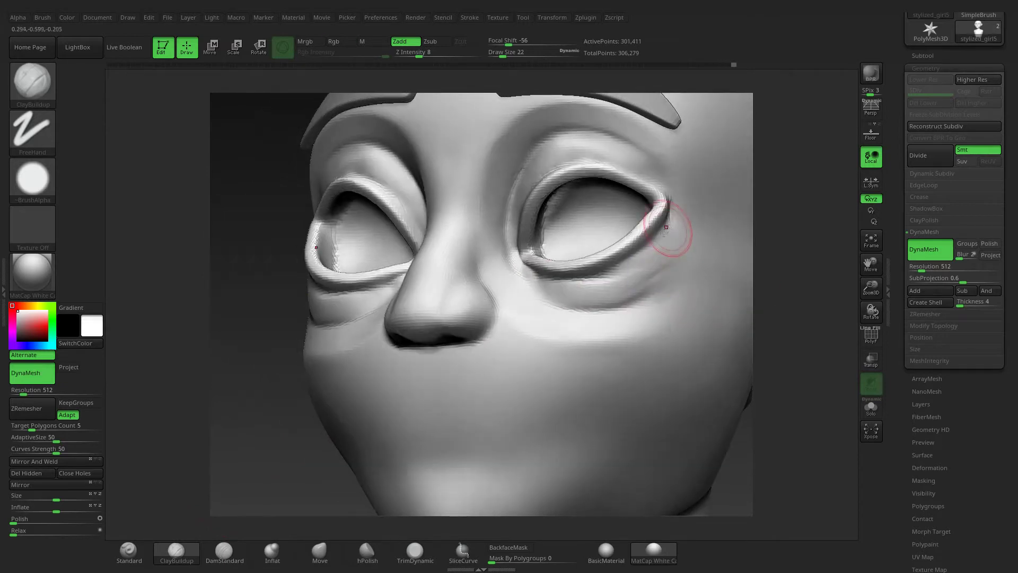
pyautogui.keyDown('shift'); pyautogui.moveTo(659, 262); pyautogui.dragTo(588, 287); pyautogui.keyUp('shift')
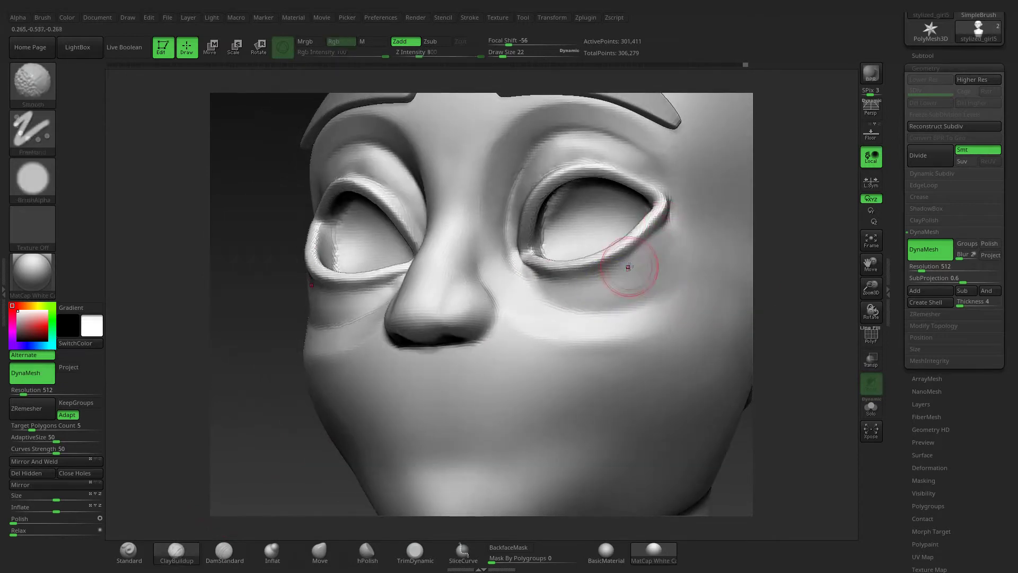
pyautogui.moveTo(662, 228); pyautogui.dragTo(608, 271)
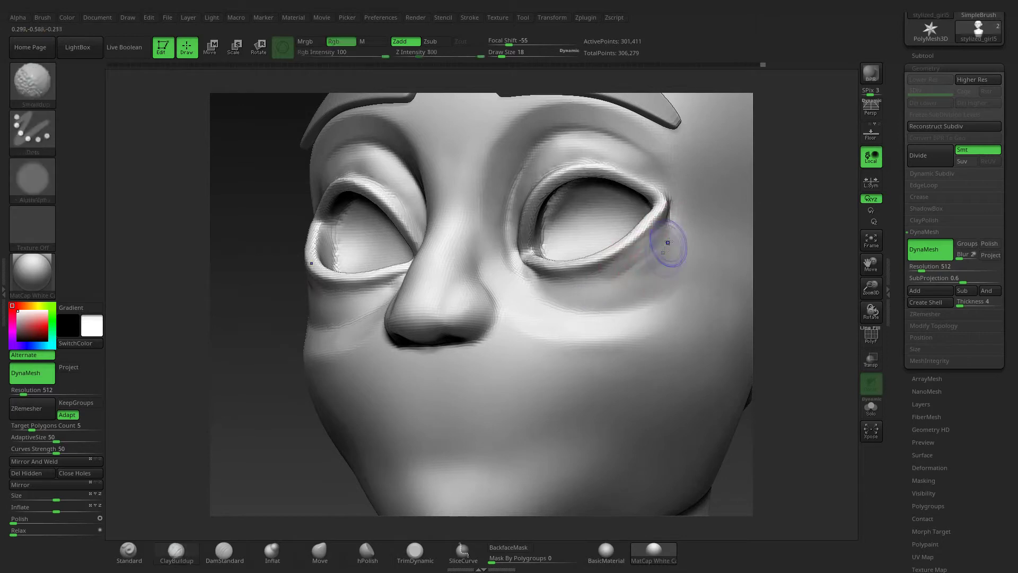
pyautogui.moveTo(776, 315)
pyautogui.mouseDown()
pyautogui.moveTo(761, 337)
pyautogui.moveTo(658, 183)
pyautogui.mouseUp()
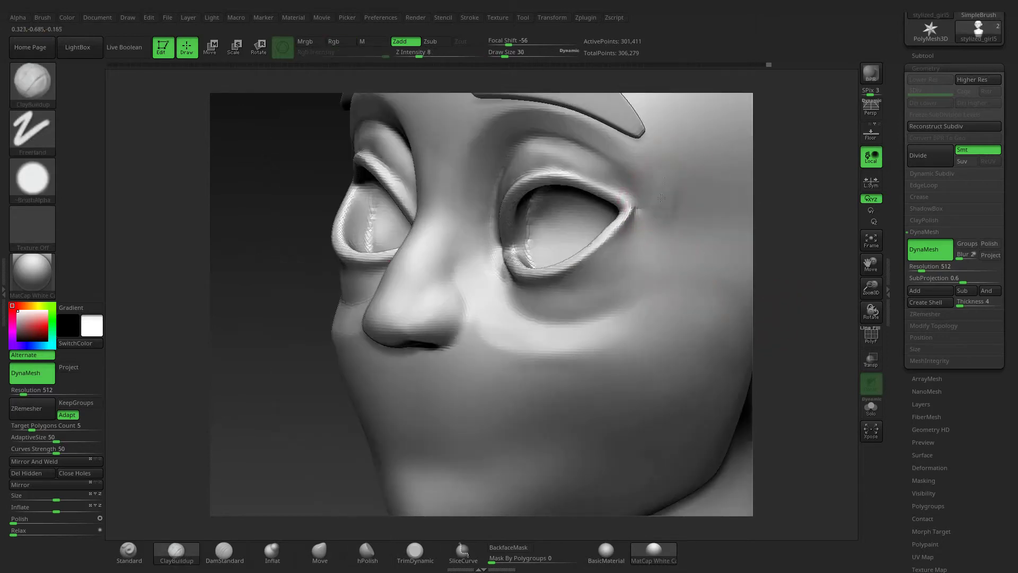
pyautogui.moveTo(669, 248)
pyautogui.mouseDown()
pyautogui.moveTo(660, 323)
pyautogui.moveTo(636, 345)
pyautogui.mouseUp()
pyautogui.moveTo(665, 154)
pyautogui.mouseDown()
pyautogui.moveTo(676, 290)
pyautogui.moveTo(672, 212)
pyautogui.mouseUp()
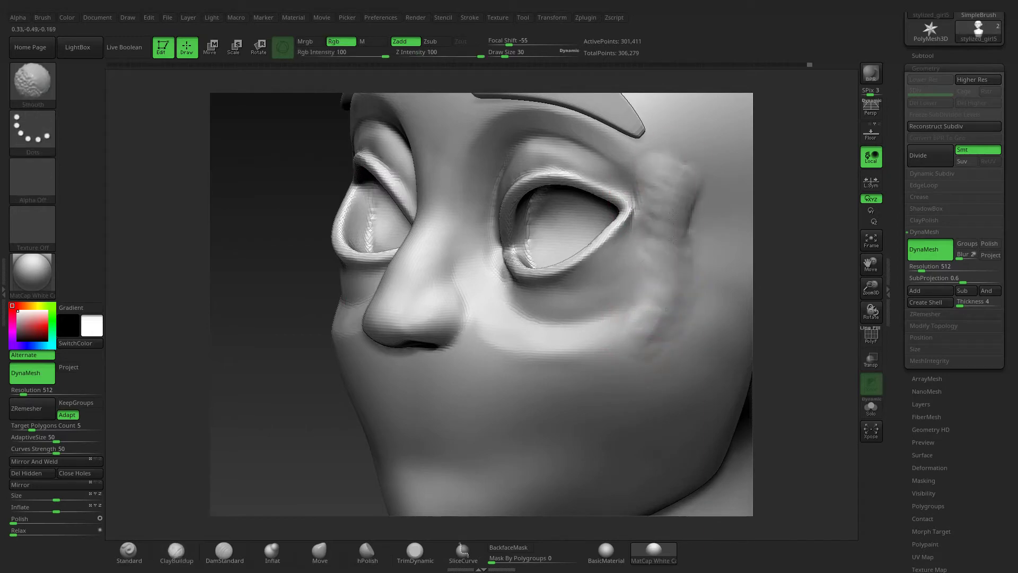
pyautogui.moveTo(801, 254); pyautogui.dragTo(345, 522)
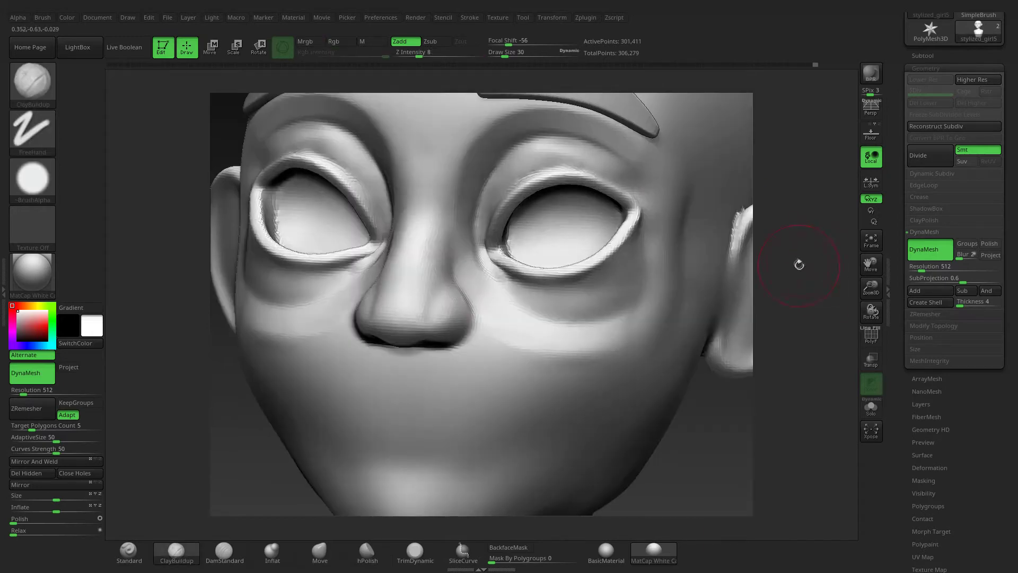
# Reshape the outer eye corner with the Move brush and check it in profile
pyautogui.click(319, 551)
pyautogui.moveTo(811, 259); pyautogui.dragTo(653, 255)
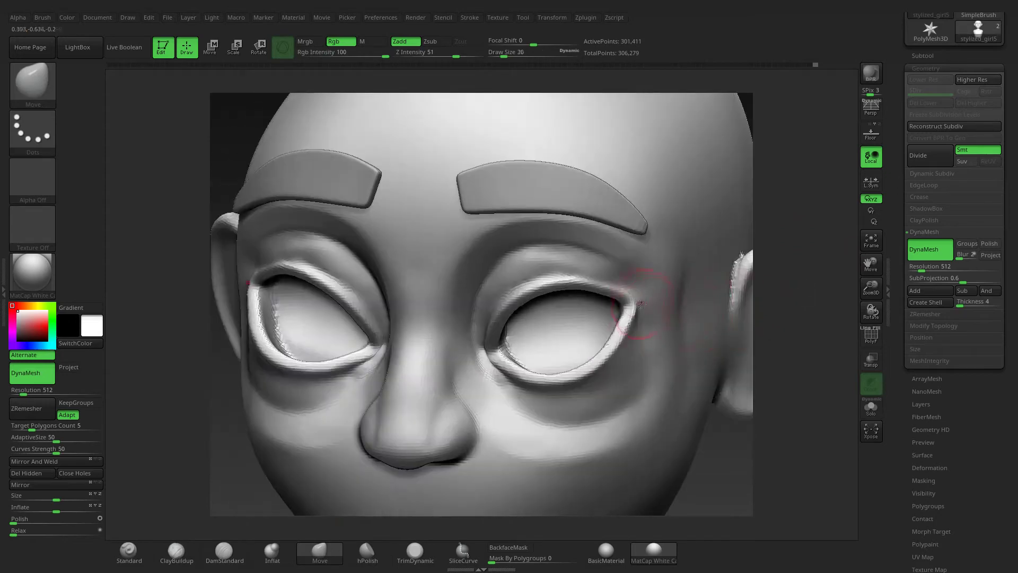
pyautogui.moveTo(628, 307); pyautogui.dragTo(607, 291)
pyautogui.keyDown('shift'); pyautogui.moveTo(631, 318); pyautogui.dragTo(631, 317, button='right'); pyautogui.keyUp('shift')
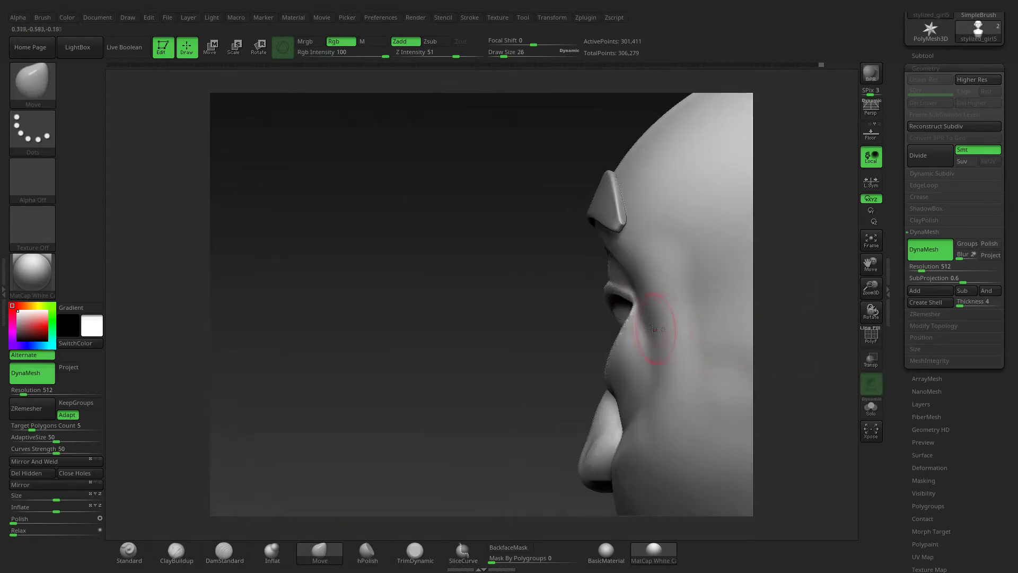
pyautogui.moveTo(554, 295); pyautogui.dragTo(254, 498)
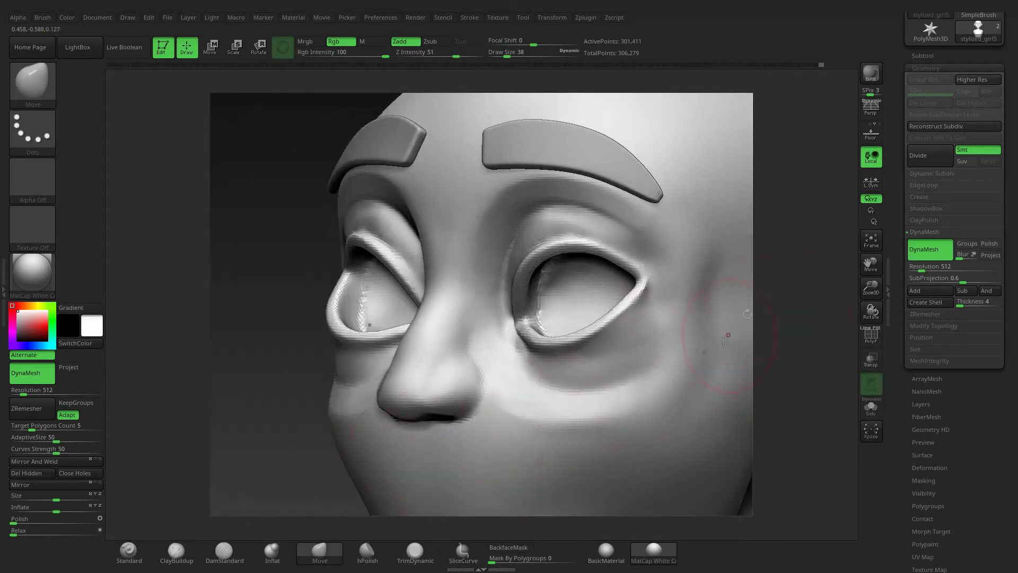
# Add ClayBuildup strokes to build volume on the cheek beside the eye
pyautogui.press('b')
pyautogui.press('c')
pyautogui.press('b')
pyautogui.moveTo(658, 289)
pyautogui.mouseDown()
pyautogui.moveTo(671, 366)
pyautogui.moveTo(562, 387)
pyautogui.mouseUp()
pyautogui.moveTo(663, 318)
pyautogui.mouseDown()
pyautogui.moveTo(684, 366)
pyautogui.moveTo(562, 402)
pyautogui.mouseUp()
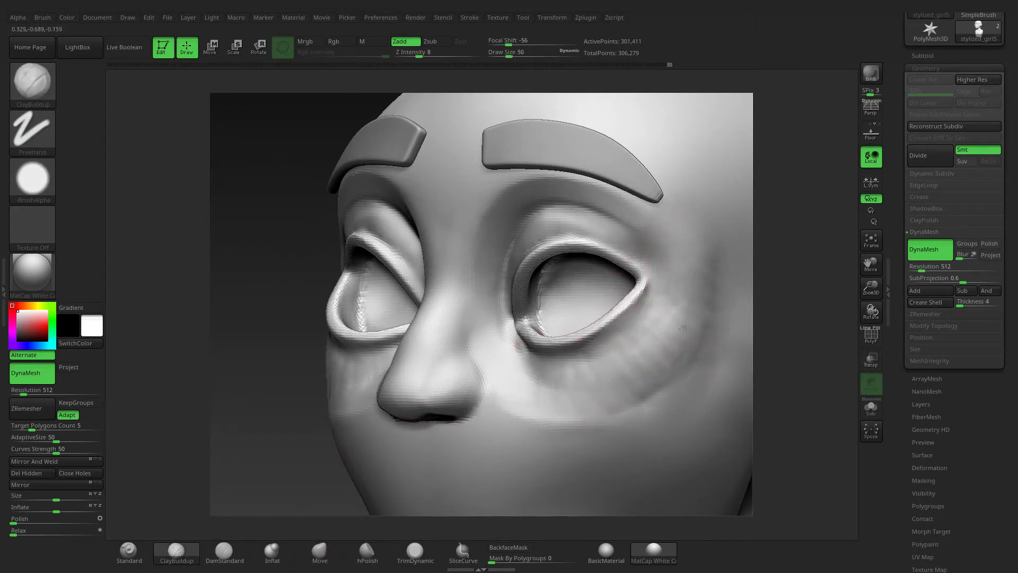
pyautogui.moveTo(871, 289)
pyautogui.mouseDown()
pyautogui.moveTo(680, 306)
pyautogui.moveTo(522, 402)
pyautogui.mouseUp()
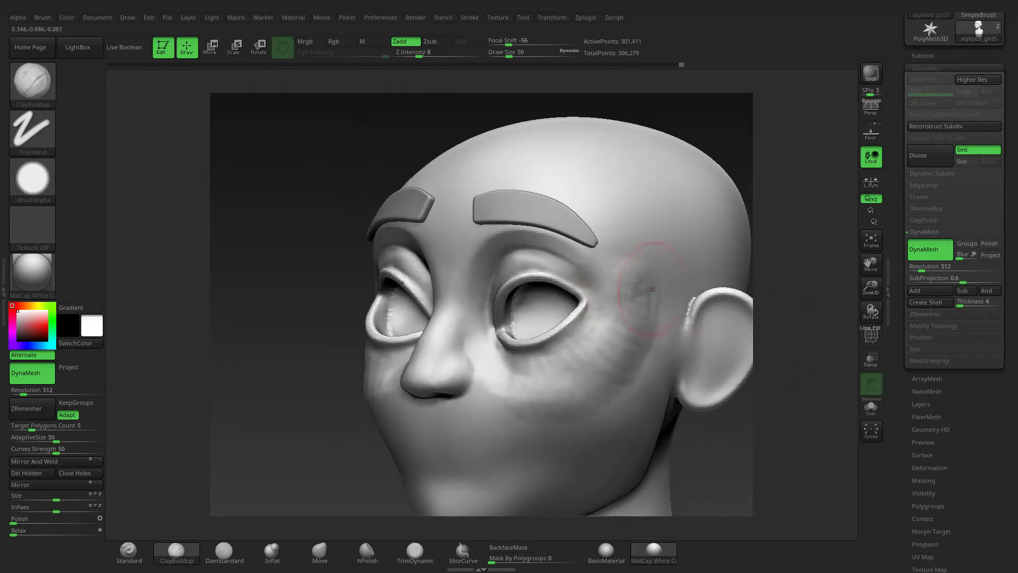
pyautogui.press('shift')
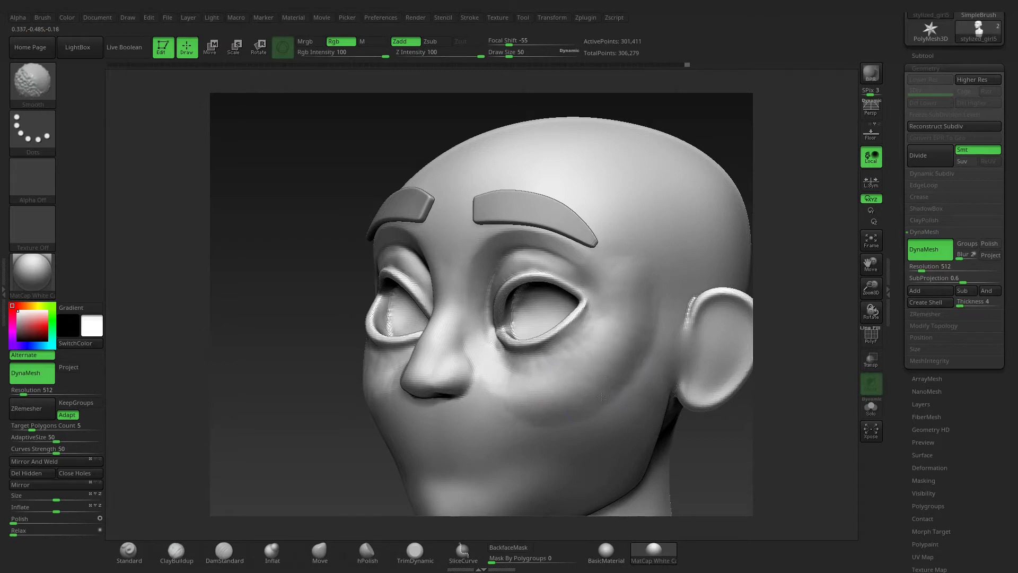
# Smooth the cheek, shrink the brush, and add clay between the brows and eyes
pyautogui.moveTo(625, 278)
pyautogui.mouseDown(button='right')
pyautogui.moveTo(686, 401)
pyautogui.moveTo(557, 236)
pyautogui.mouseUp(button='right')
pyautogui.press('[')
pyautogui.press('[')
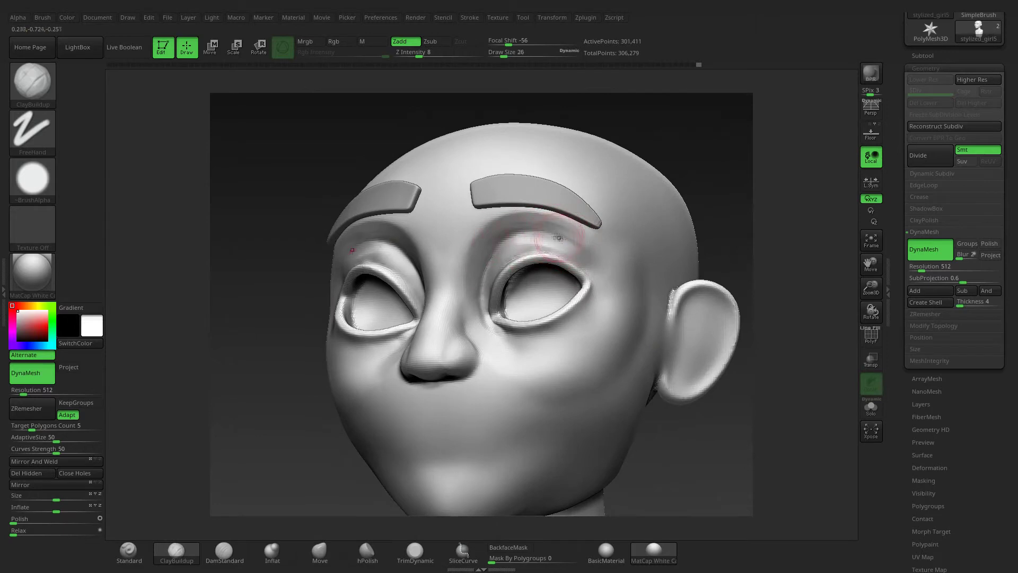
pyautogui.press('[')
pyautogui.press('[')
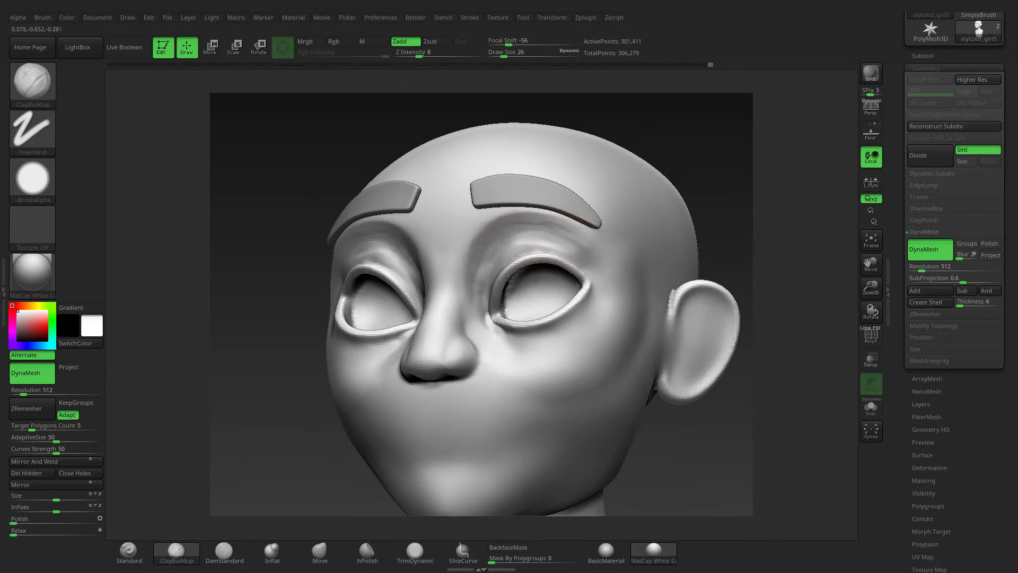
pyautogui.press('[')
pyautogui.moveTo(522, 242); pyautogui.dragTo(477, 265)
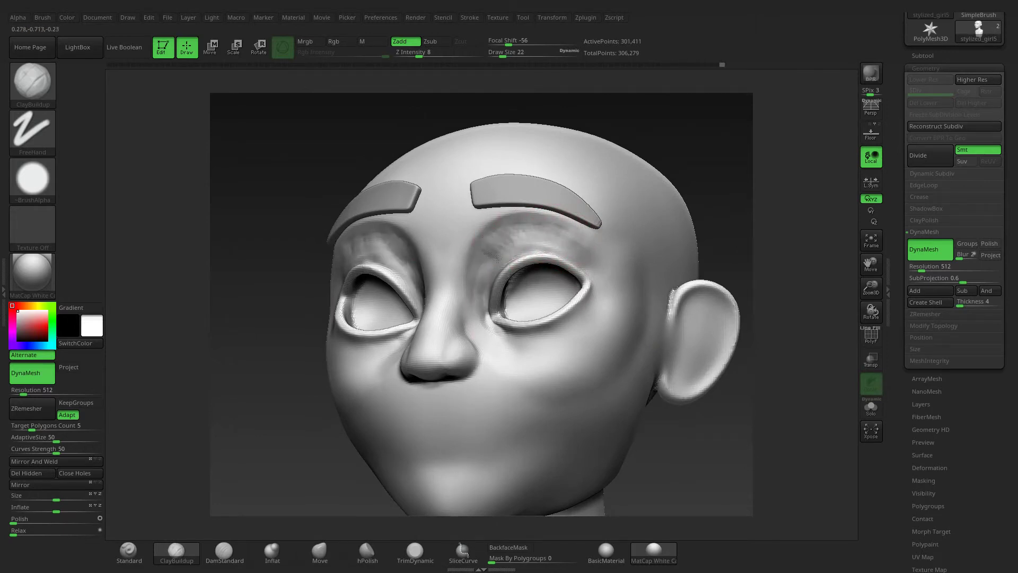
pyautogui.moveTo(517, 238)
pyautogui.mouseDown()
pyautogui.moveTo(575, 245)
pyautogui.moveTo(557, 226)
pyautogui.moveTo(519, 238)
pyautogui.moveTo(499, 249)
pyautogui.moveTo(474, 295)
pyautogui.mouseUp()
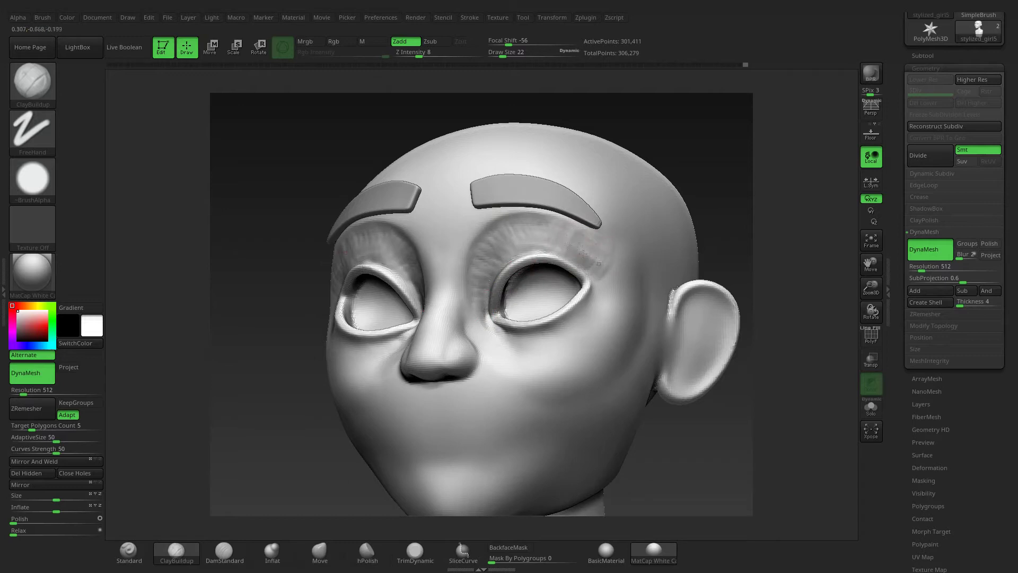
pyautogui.click(368, 551)
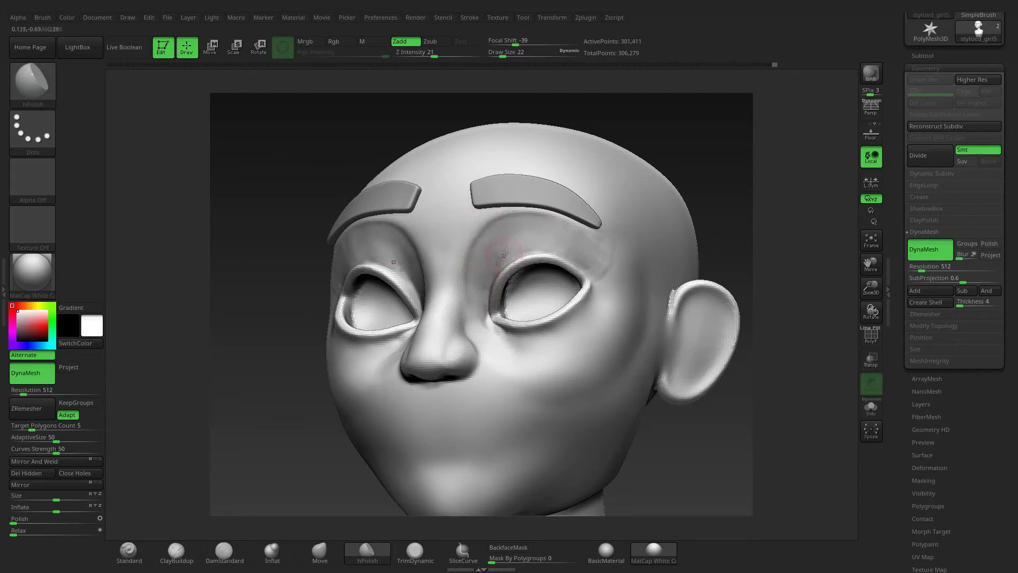
# Smooth the lumpy clay under the brows
pyautogui.press('shift')
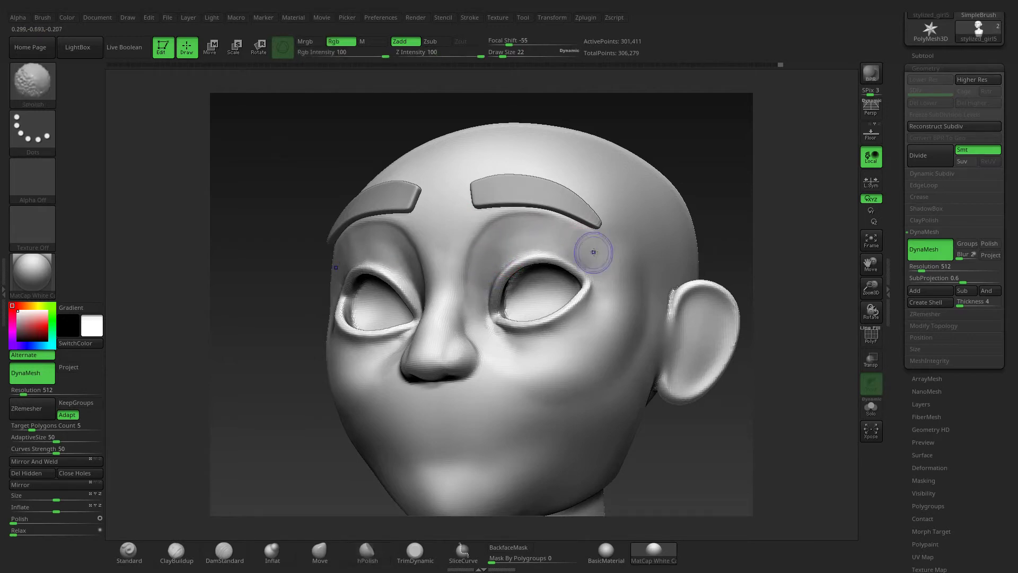
pyautogui.keyDown('shift'); pyautogui.moveTo(586, 250); pyautogui.dragTo(570, 233, button='right'); pyautogui.keyUp('shift')
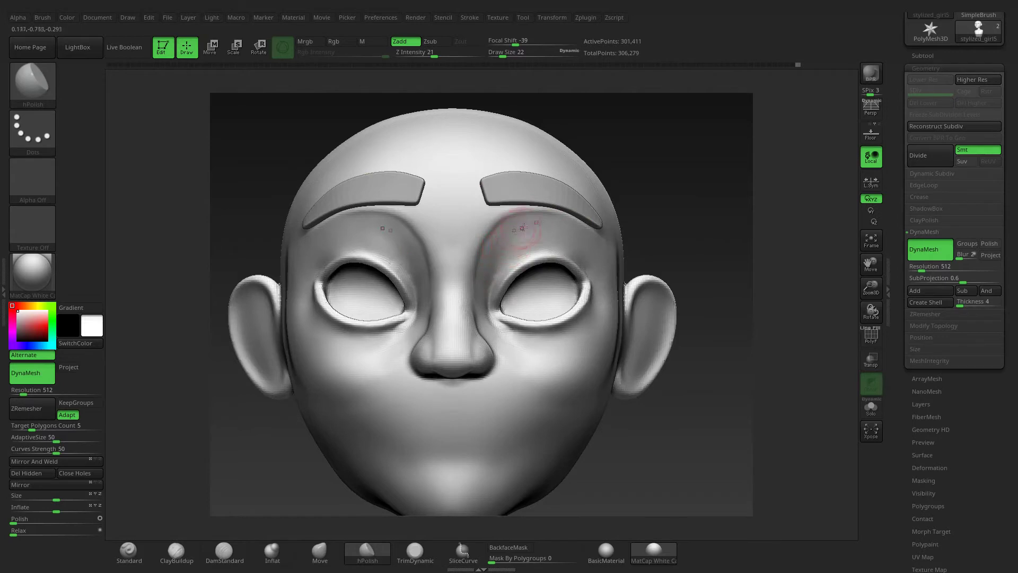
pyautogui.moveTo(700, 222)
pyautogui.mouseDown()
pyautogui.moveTo(718, 216)
pyautogui.moveTo(707, 262)
pyautogui.mouseUp()
# Carve creases above each upper eyelid with DamStandard at Z Intensity 13
pyautogui.click(224, 551)
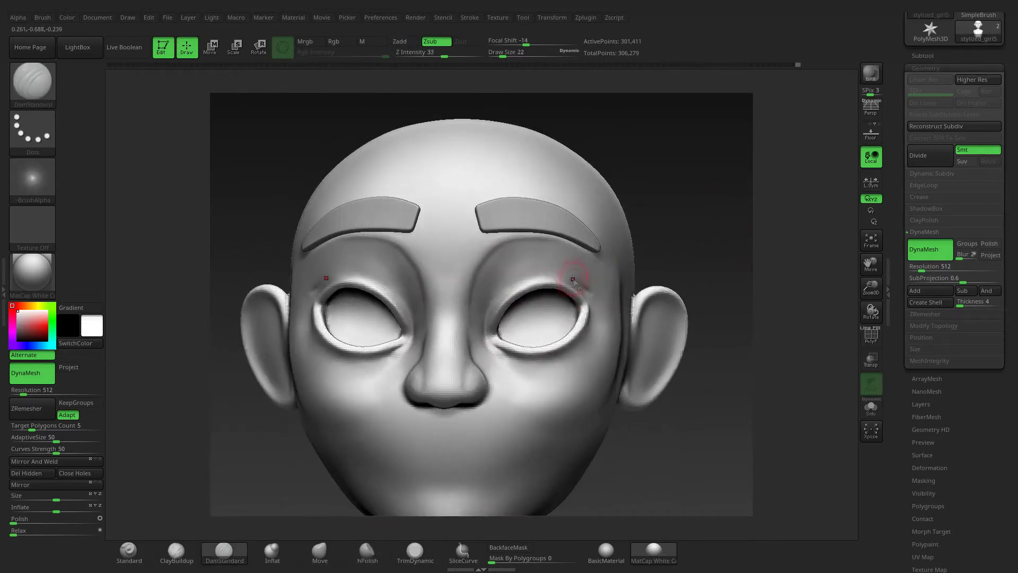
pyautogui.write('u13')
pyautogui.moveTo(529, 264); pyautogui.dragTo(642, 270, button='right')
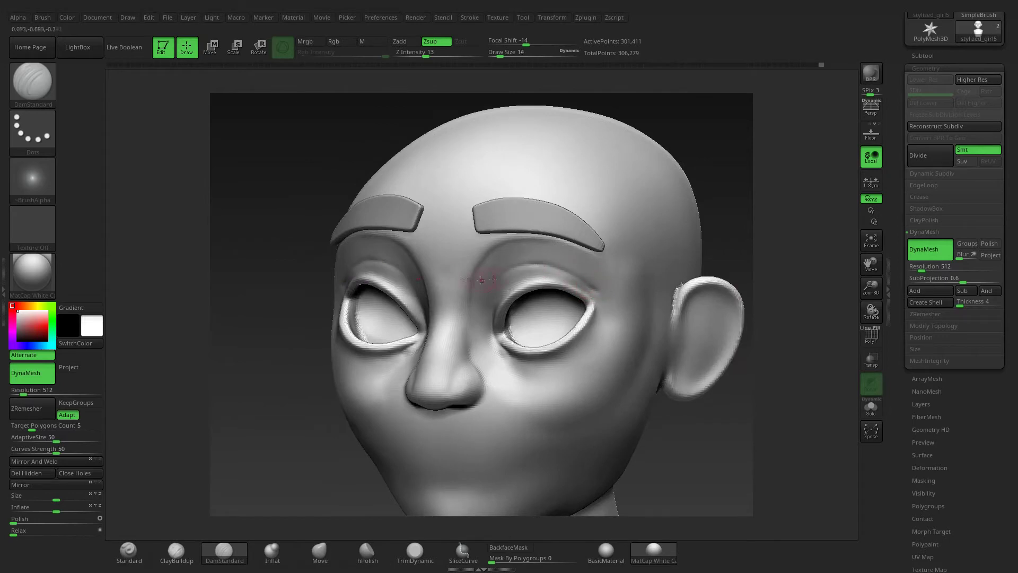
pyautogui.moveTo(482, 280); pyautogui.dragTo(520, 261, button='right')
pyautogui.moveTo(522, 299); pyautogui.dragTo(506, 284, button='right')
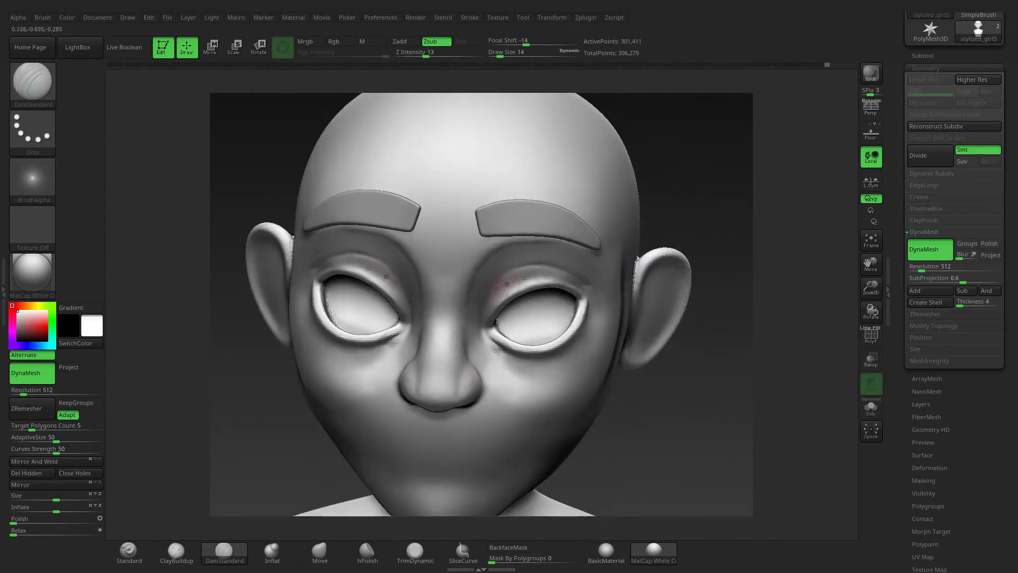
pyautogui.moveTo(640, 292); pyautogui.dragTo(591, 286, button='right')
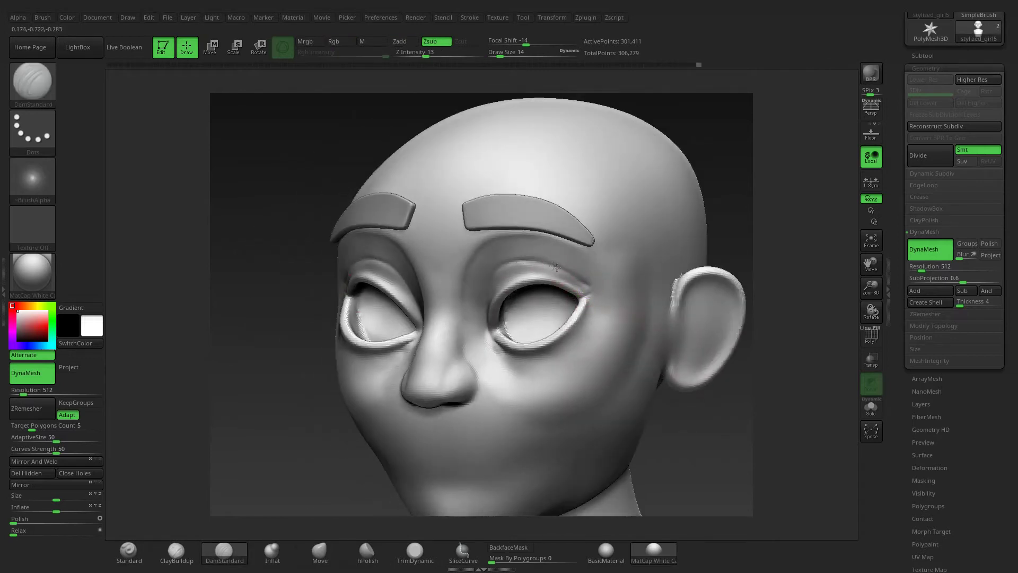
pyautogui.moveTo(592, 290); pyautogui.dragTo(444, 239, button='right')
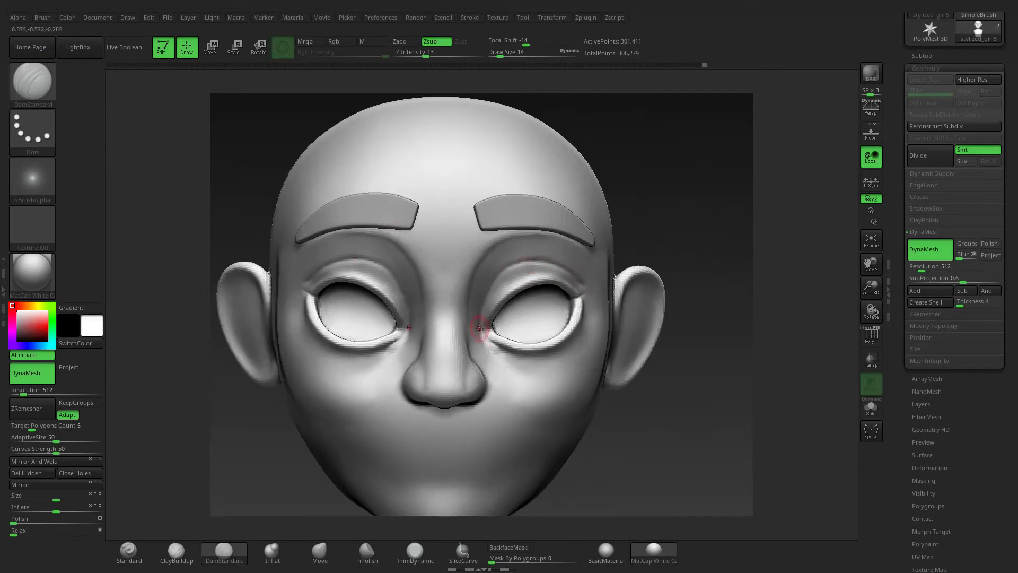
pyautogui.keyDown('ctrl'); pyautogui.moveTo(686, 222); pyautogui.dragTo(694, 265, button='right'); pyautogui.keyUp('ctrl')
pyautogui.click(271, 551)
pyautogui.click(366, 551)
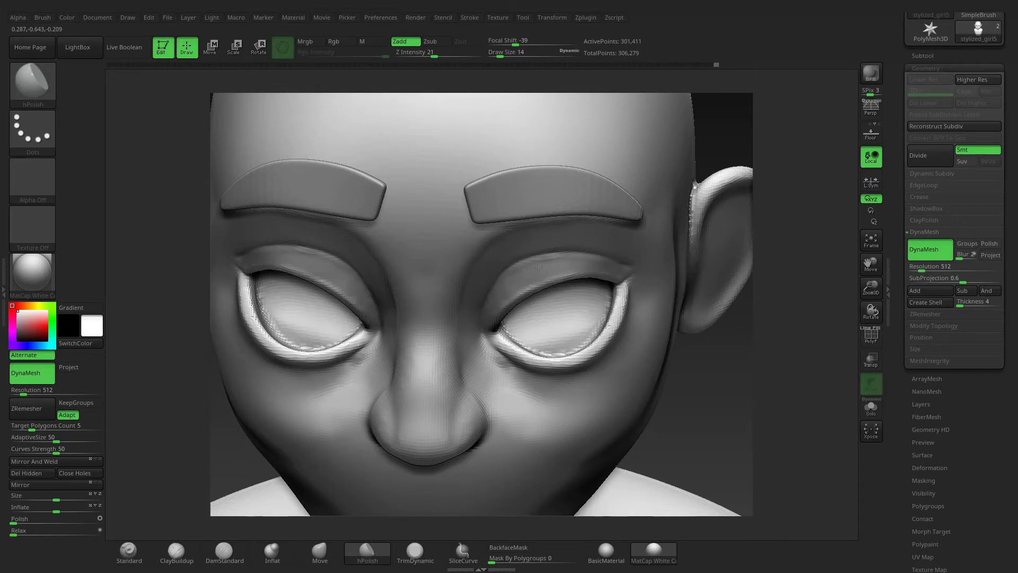
# Sharpen the lower eyelid crease with DamStandard, viewing the head from below
pyautogui.keyDown('ctrl'); pyautogui.moveTo(557, 265); pyautogui.dragTo(613, 279, button='right'); pyautogui.keyUp('ctrl')
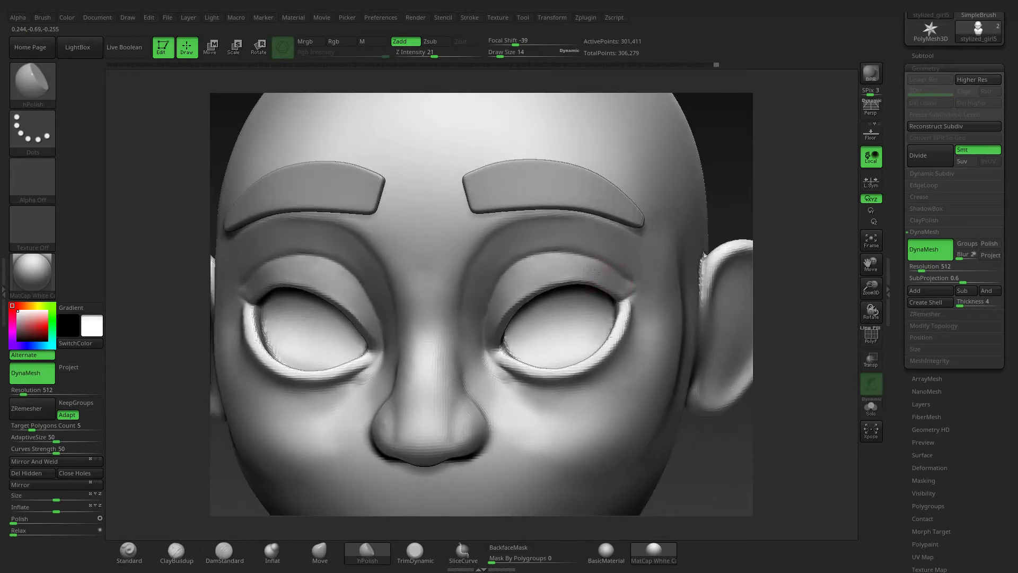
pyautogui.moveTo(494, 316); pyautogui.dragTo(609, 363, button='right')
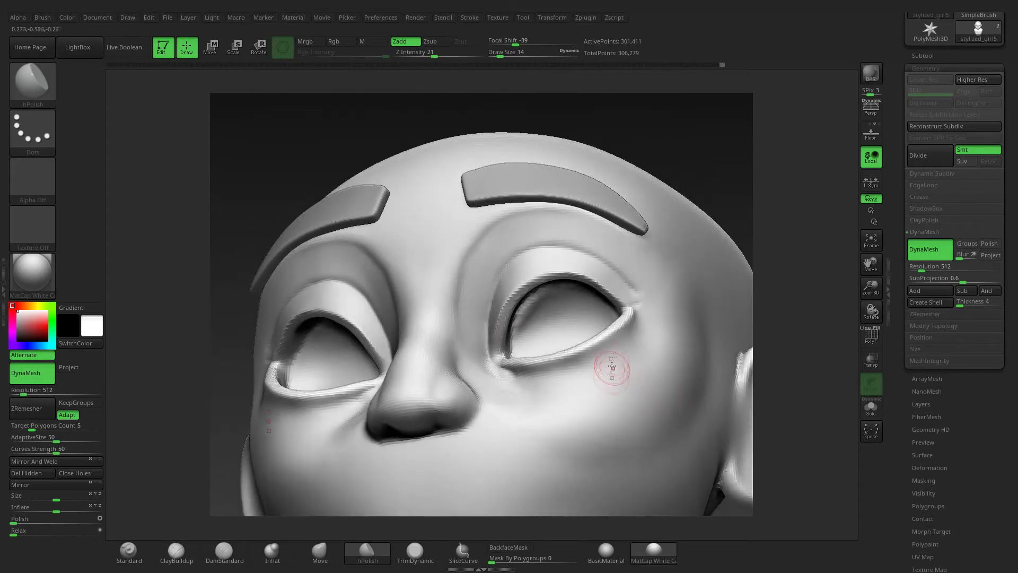
pyautogui.click(225, 551)
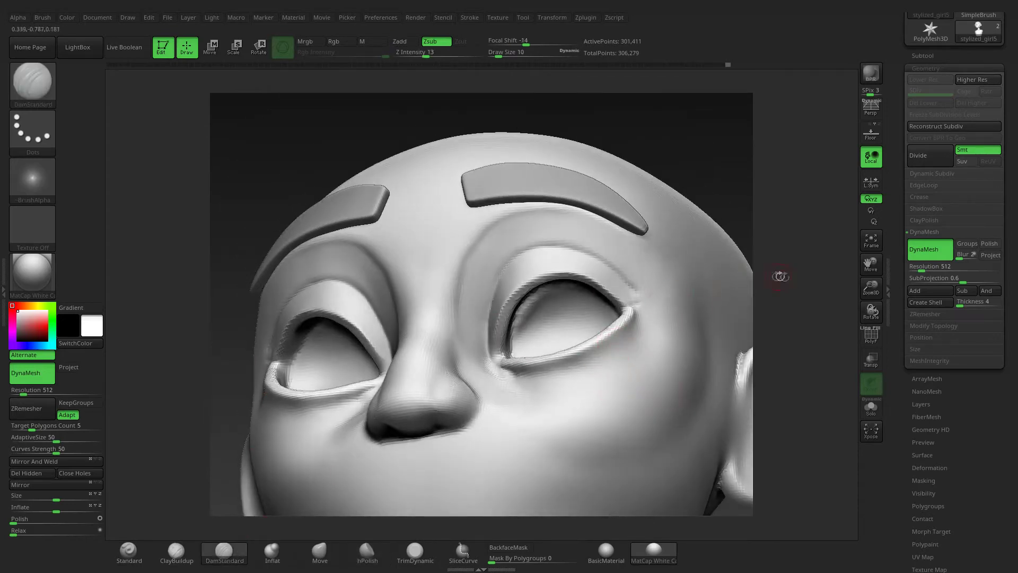
pyautogui.moveTo(777, 275); pyautogui.dragTo(768, 318, button='right')
pyautogui.moveTo(593, 396); pyautogui.dragTo(524, 390)
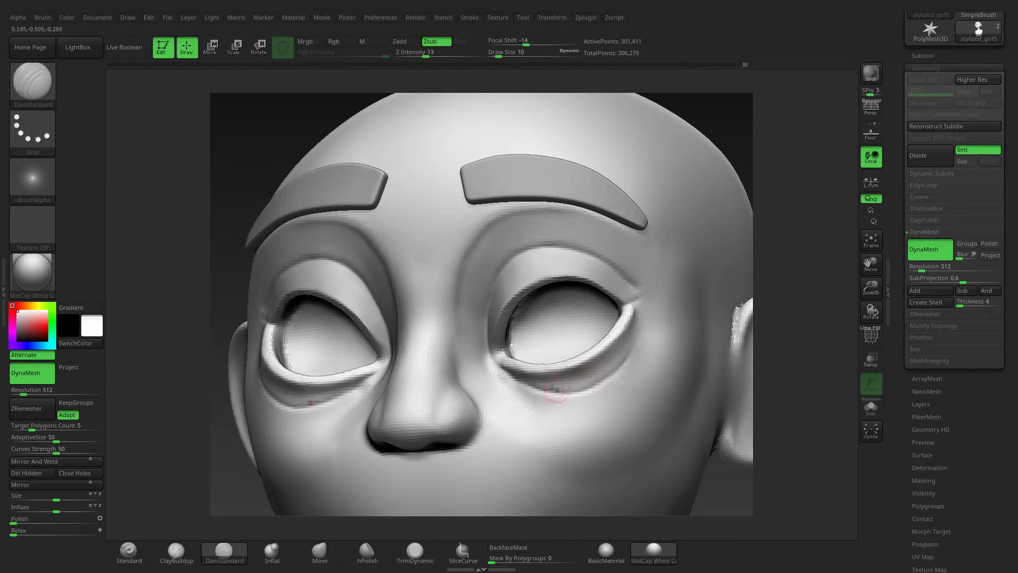
# Soften the eye sockets and brow with hPolish and Smooth, then frame the whole bust
pyautogui.click(367, 552)
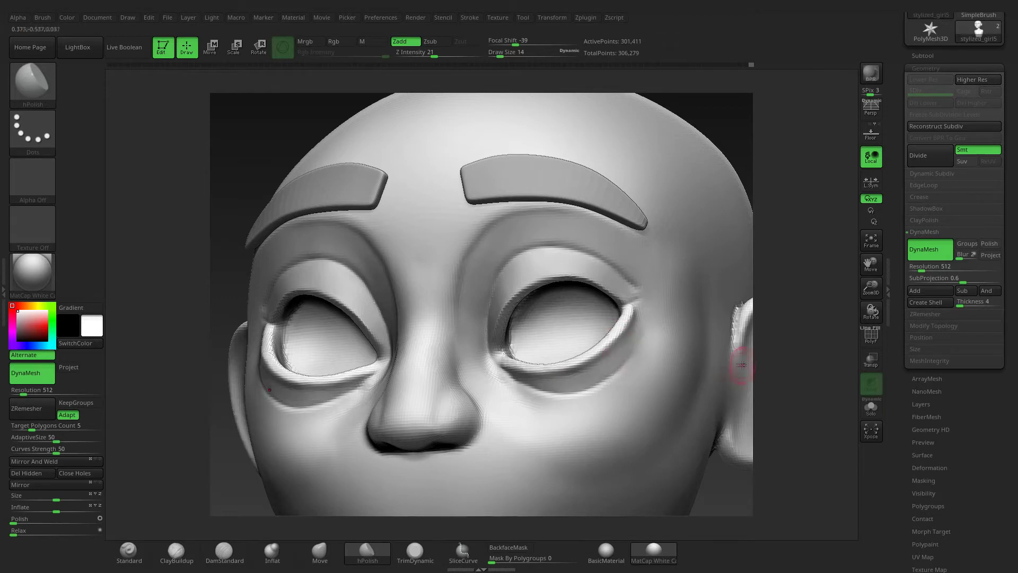
pyautogui.moveTo(741, 364); pyautogui.dragTo(638, 329)
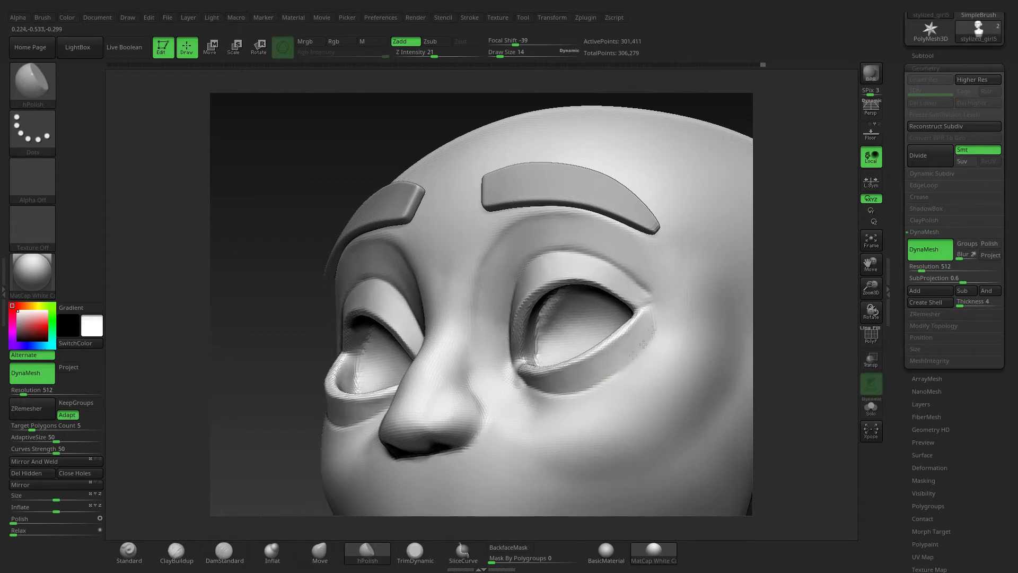
pyautogui.moveTo(647, 327); pyautogui.dragTo(579, 385)
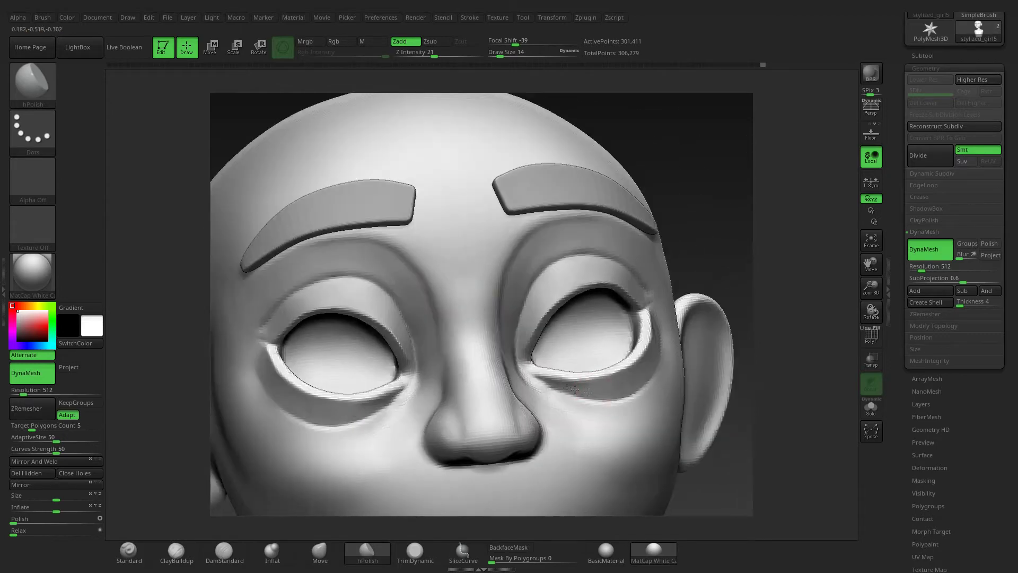
pyautogui.moveTo(646, 379); pyautogui.dragTo(659, 341, button='right')
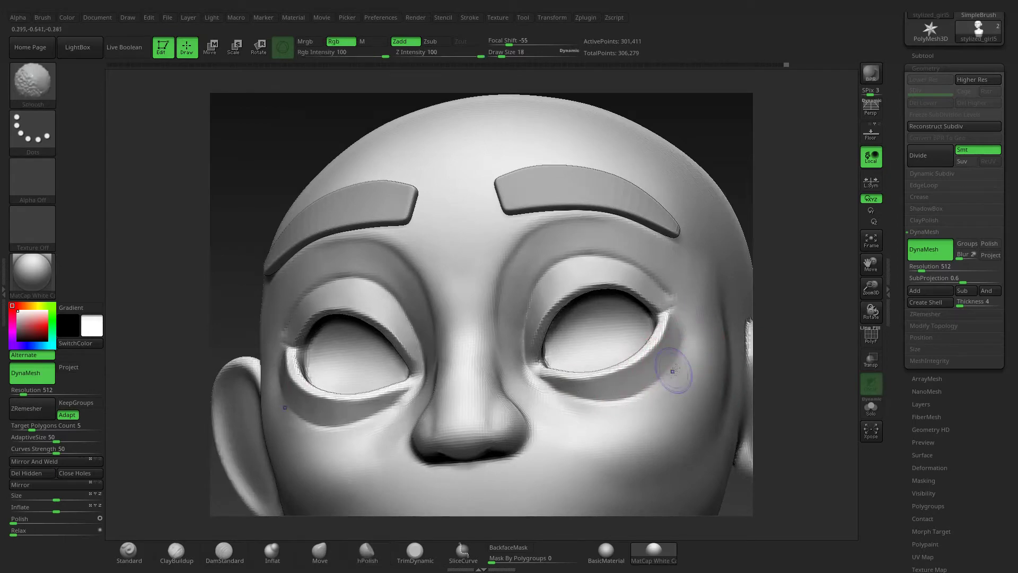
pyautogui.moveTo(675, 421)
pyautogui.mouseDown(button='right')
pyautogui.moveTo(772, 345)
pyautogui.moveTo(763, 298)
pyautogui.mouseUp(button='right')
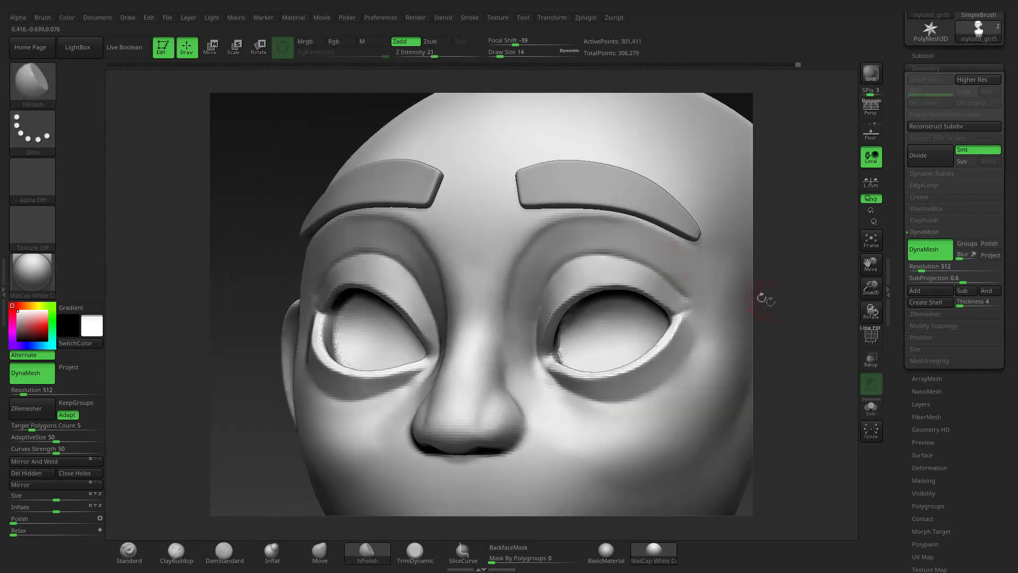
pyautogui.press('shift')
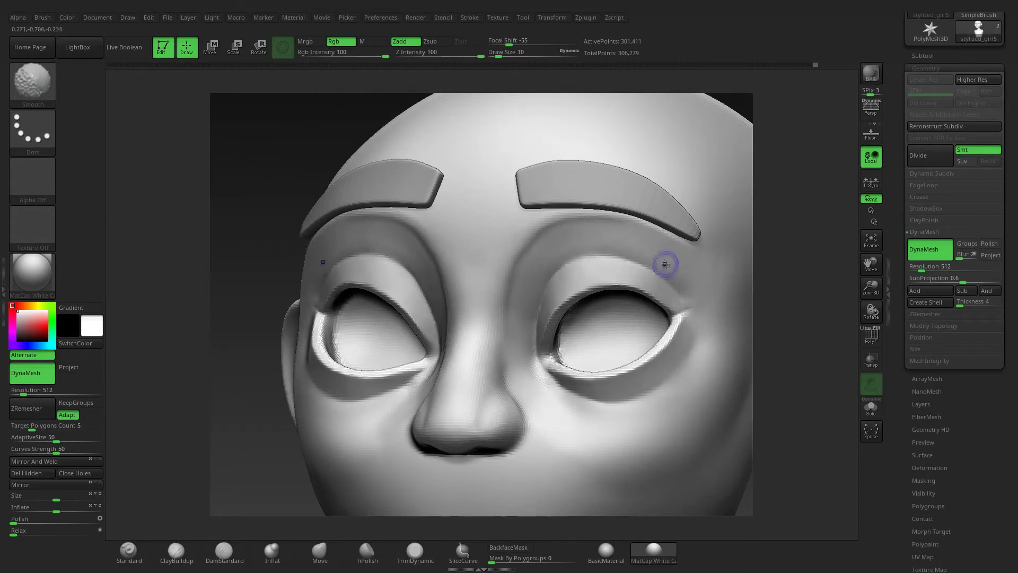
pyautogui.press('shift')
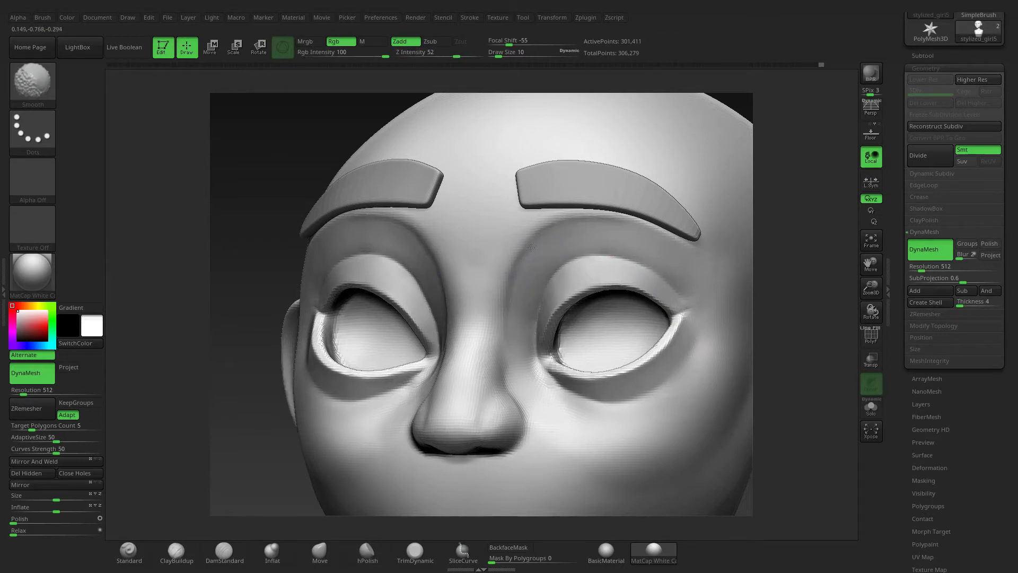
pyautogui.press('f')
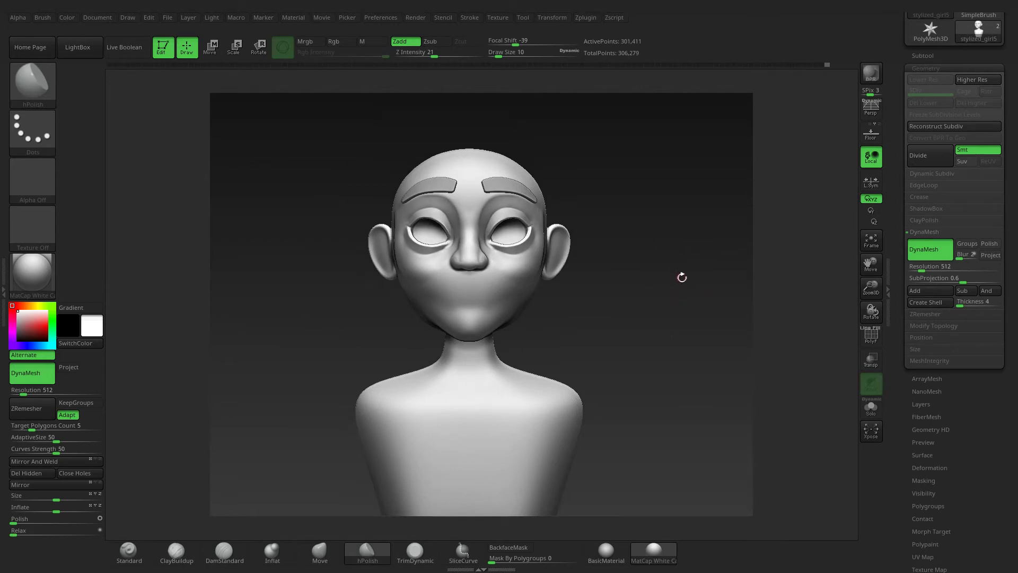
# Widen and round the nose tip using the Move brush at Z Intensity 23
pyautogui.keyDown('alt'); pyautogui.moveTo(735, 272); pyautogui.dragTo(738, 305); pyautogui.keyUp('alt')
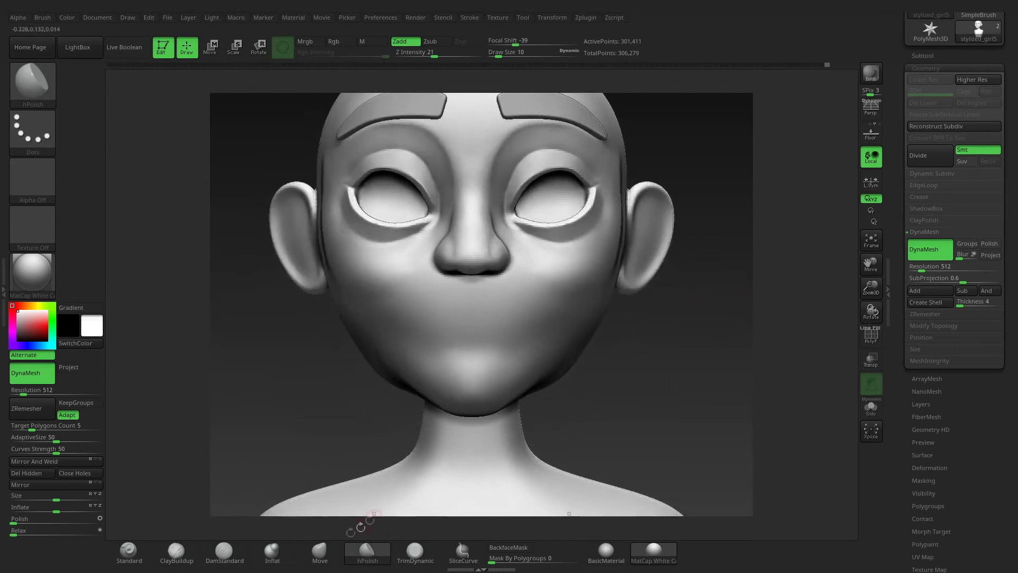
pyautogui.click(319, 551)
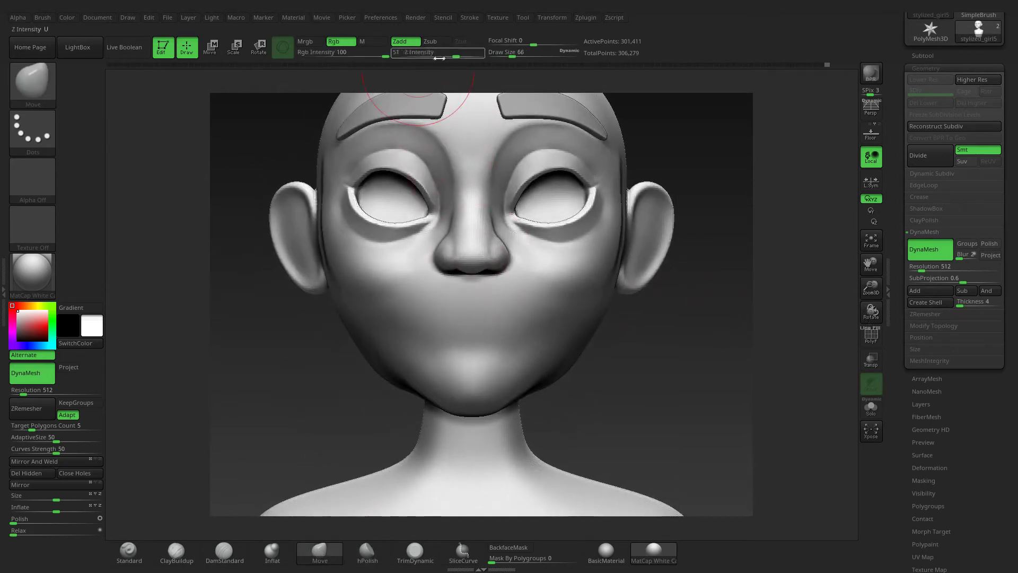
pyautogui.moveTo(439, 57); pyautogui.dragTo(436, 58)
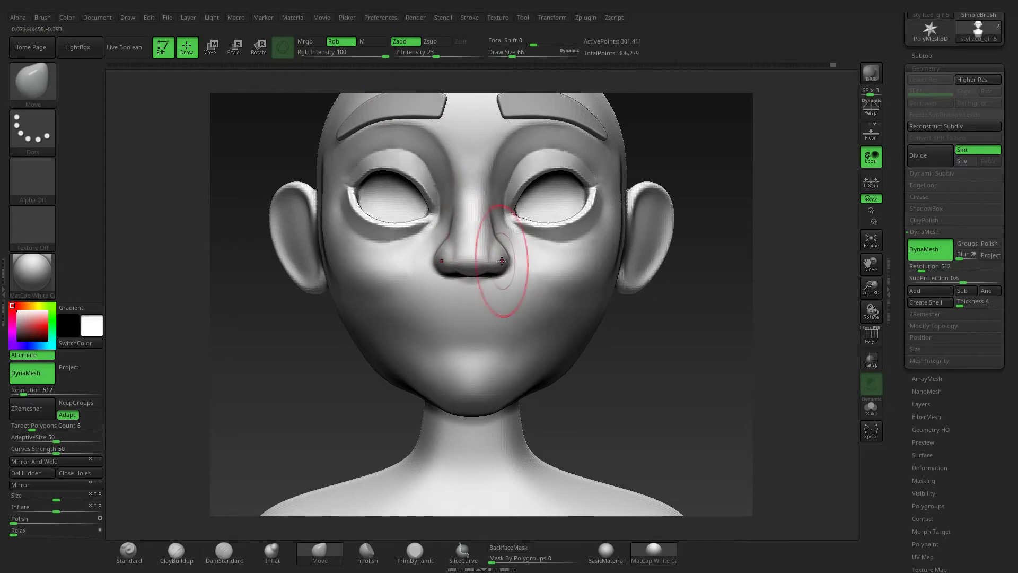
pyautogui.moveTo(502, 260); pyautogui.dragTo(469, 272)
pyautogui.moveTo(571, 336)
pyautogui.mouseDown()
pyautogui.moveTo(587, 300)
pyautogui.moveTo(574, 295)
pyautogui.mouseUp()
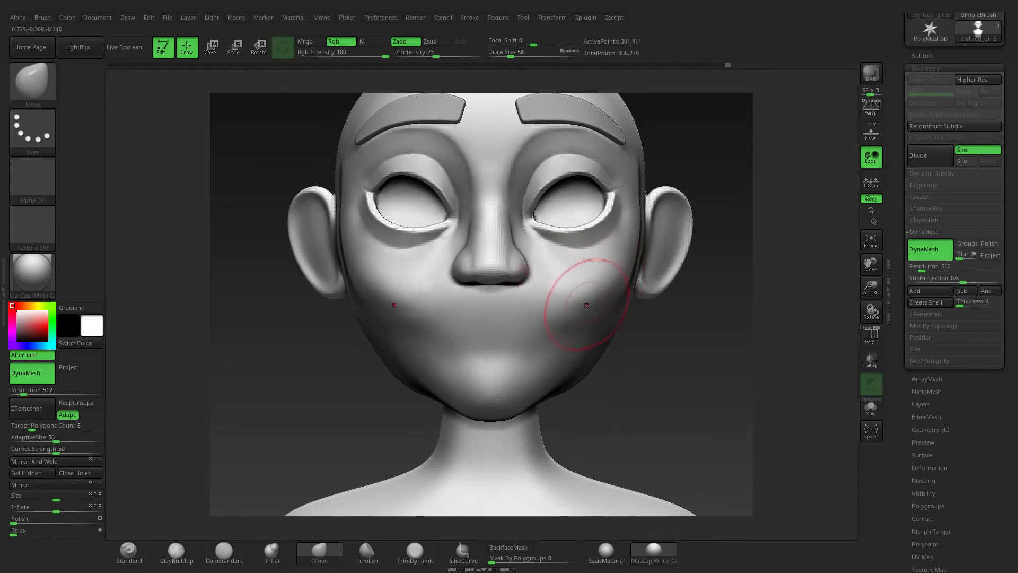
pyautogui.moveTo(631, 367); pyautogui.dragTo(652, 272)
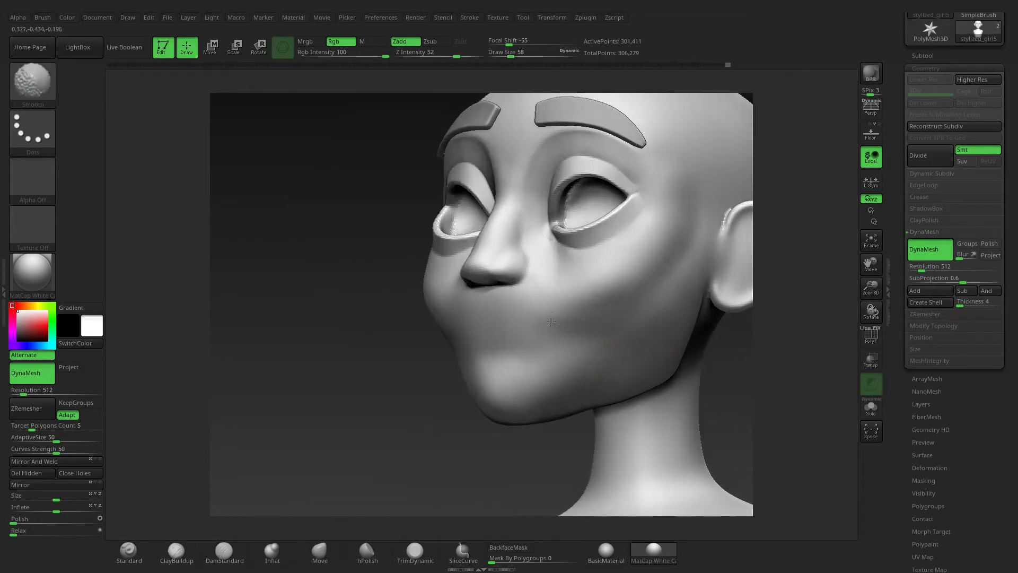
pyautogui.keyDown('shift'); pyautogui.moveTo(534, 370); pyautogui.dragTo(676, 393); pyautogui.keyUp('shift')
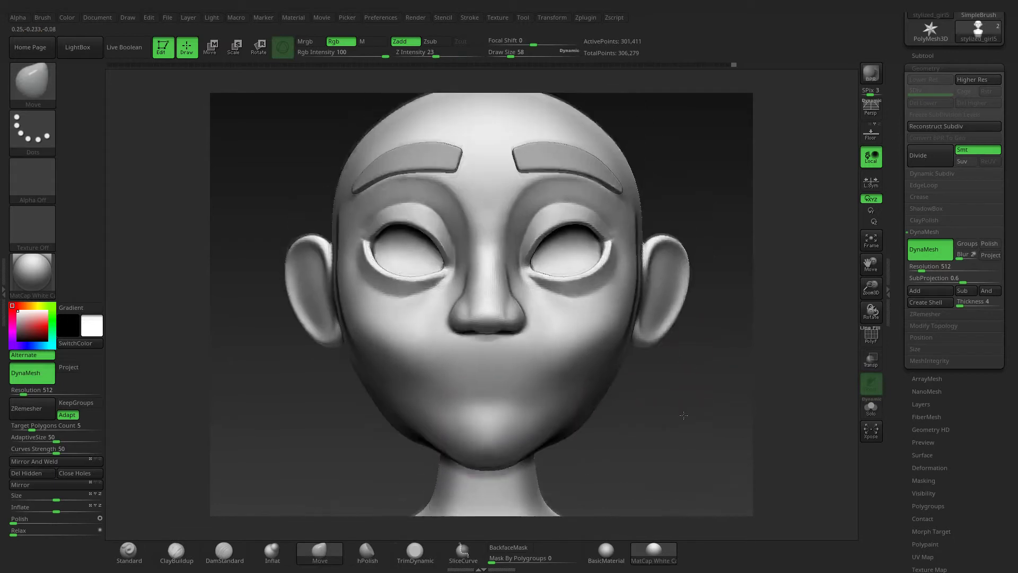
# Nudge the right eye's upper lid with a smaller Move brush
pyautogui.press('[')
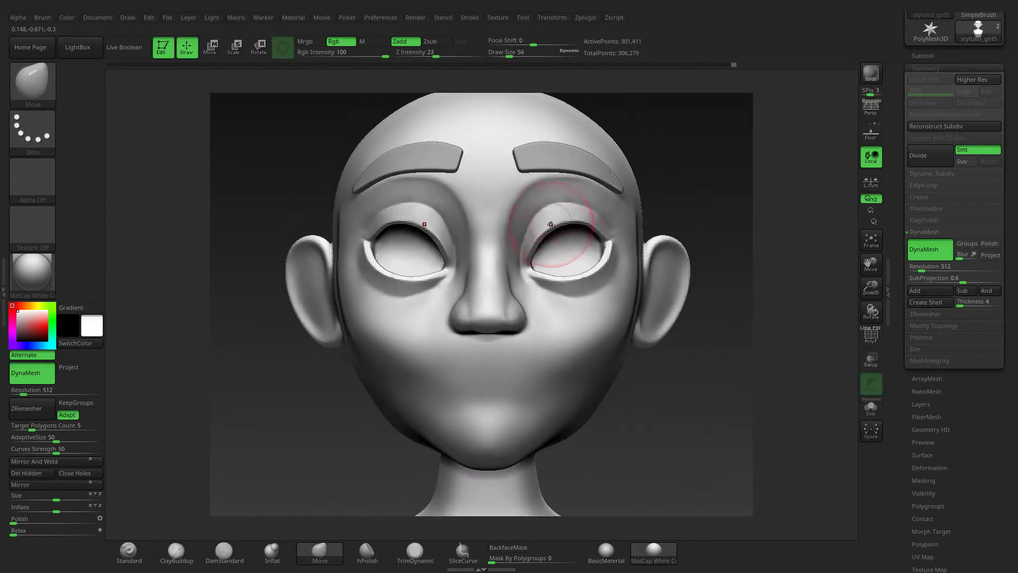
pyautogui.moveTo(583, 227); pyautogui.dragTo(584, 228)
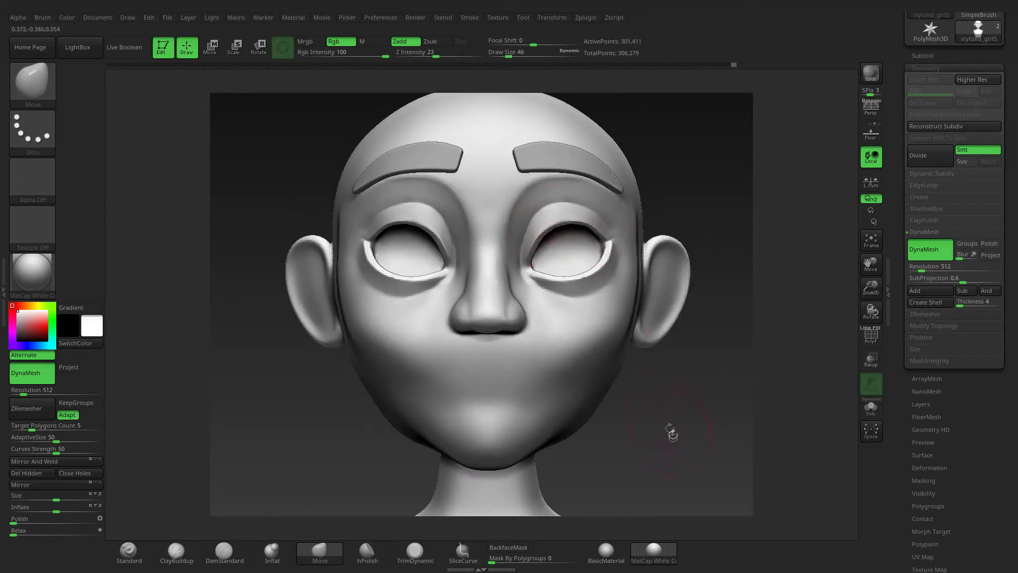
pyautogui.keyDown('alt'); pyautogui.moveTo(672, 434); pyautogui.dragTo(652, 371); pyautogui.keyUp('alt')
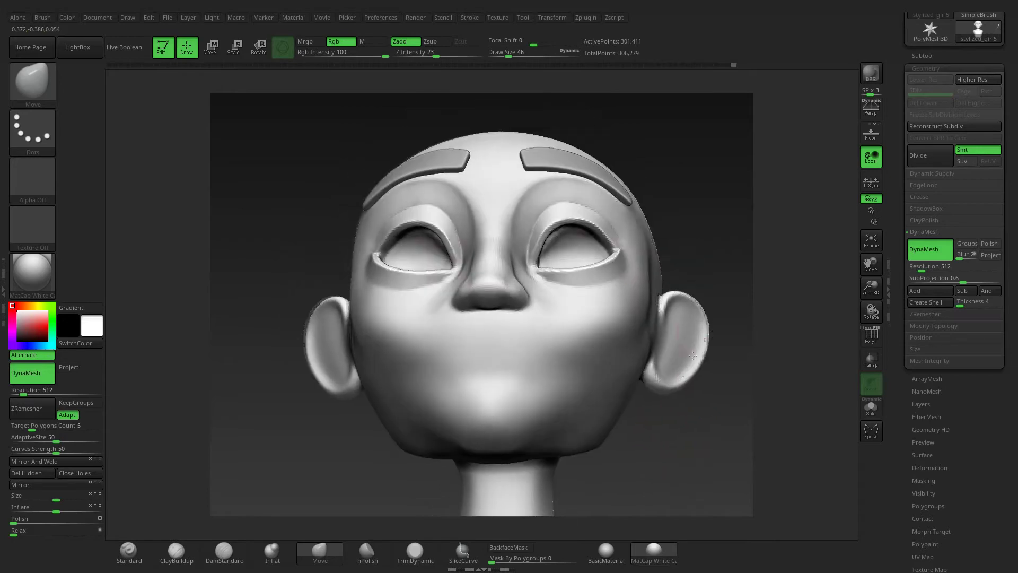
# Select the Standard brush at Draw Size 18 and enable DynaMesh Project
pyautogui.press('b')
pyautogui.press('s')
pyautogui.press('t')
pyautogui.press('[')
pyautogui.press('[')
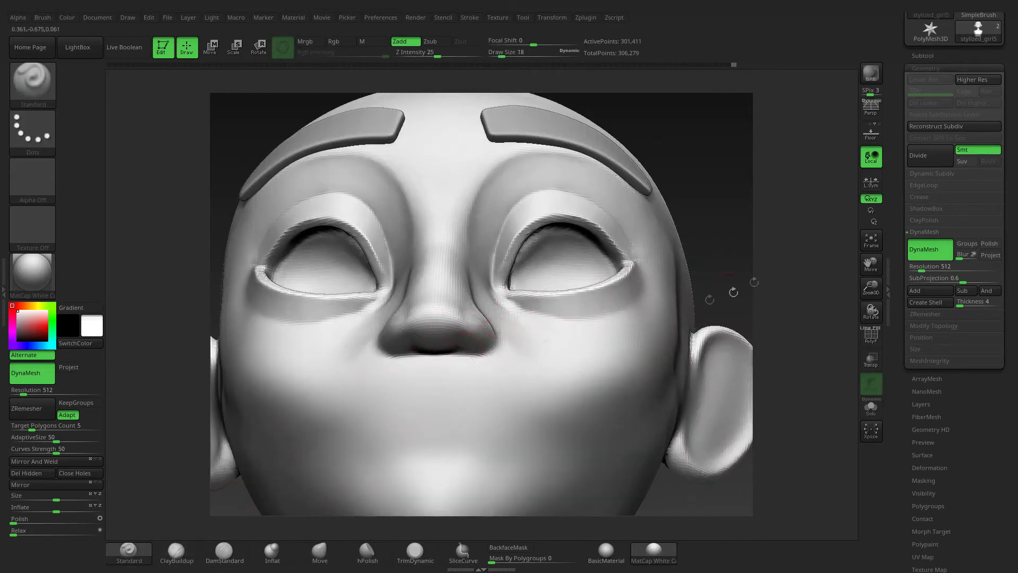
pyautogui.moveTo(704, 290); pyautogui.dragTo(848, 242)
pyautogui.click(989, 255)
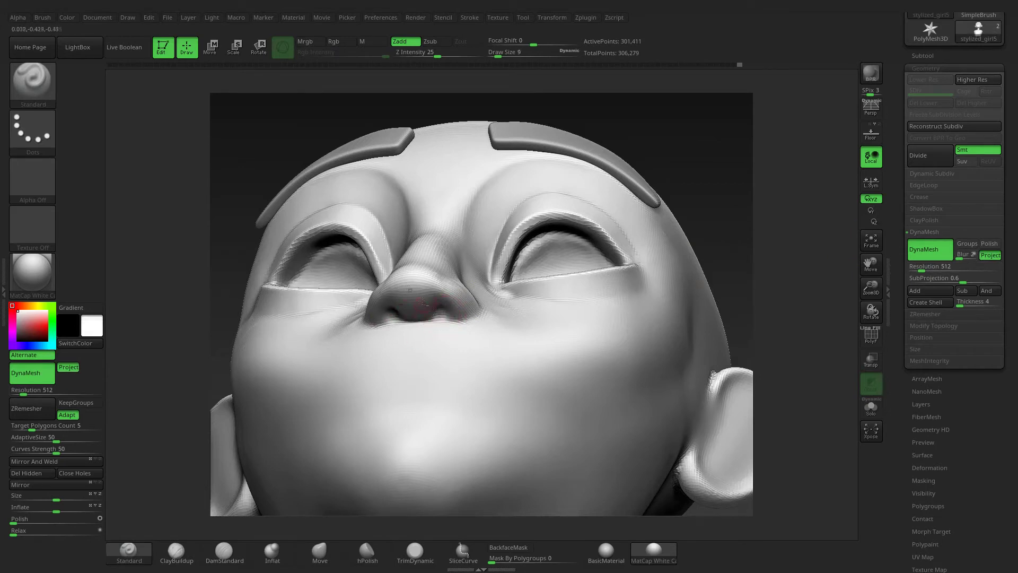
# Carve two nostrils under the nose and check them in side profile
pyautogui.moveTo(422, 302); pyautogui.dragTo(451, 284, button='right')
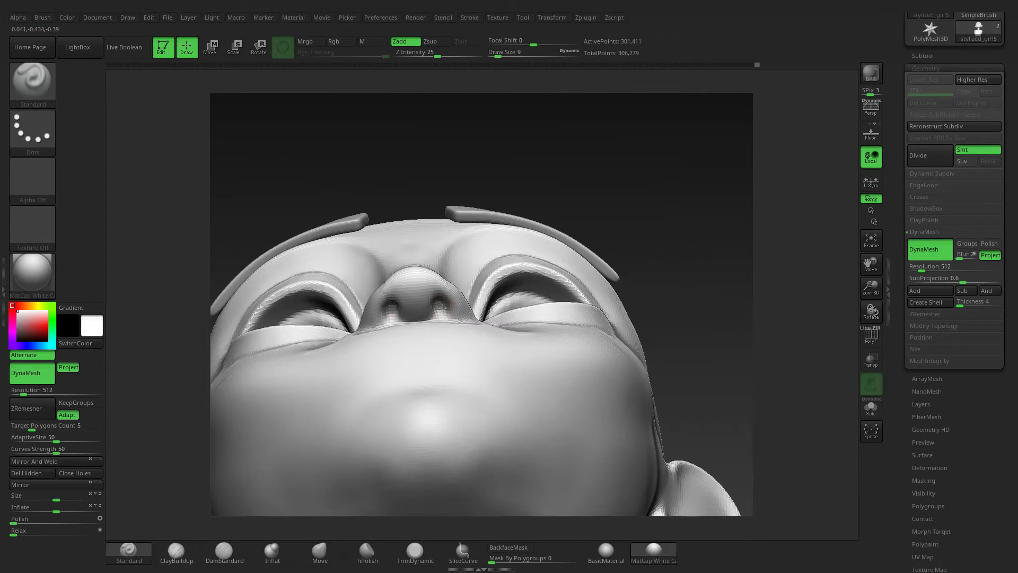
pyautogui.press('ctrl')
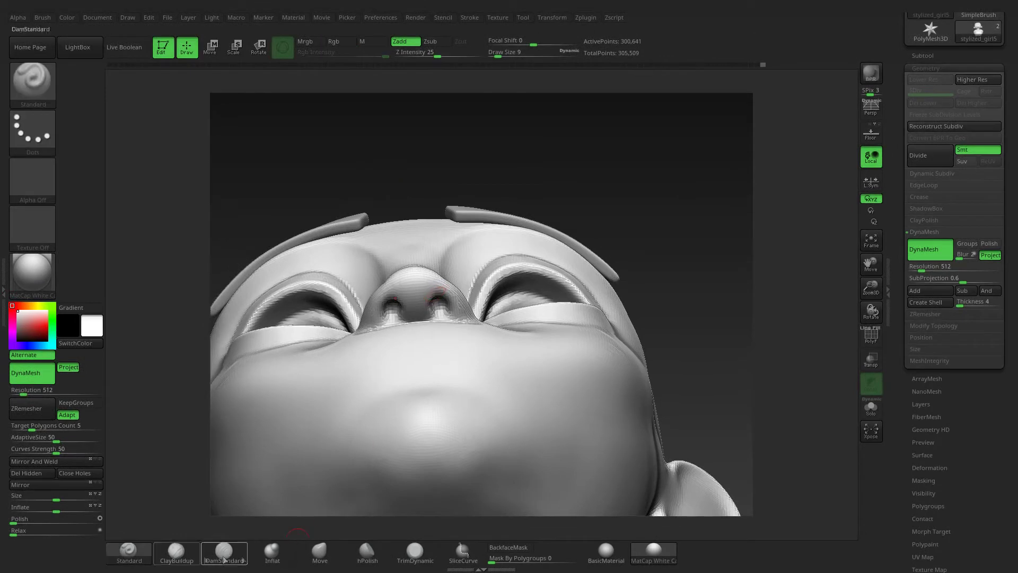
pyautogui.click(319, 551)
pyautogui.moveTo(518, 166)
pyautogui.mouseDown()
pyautogui.moveTo(527, 269)
pyautogui.moveTo(414, 235)
pyautogui.mouseUp()
pyautogui.press('s')
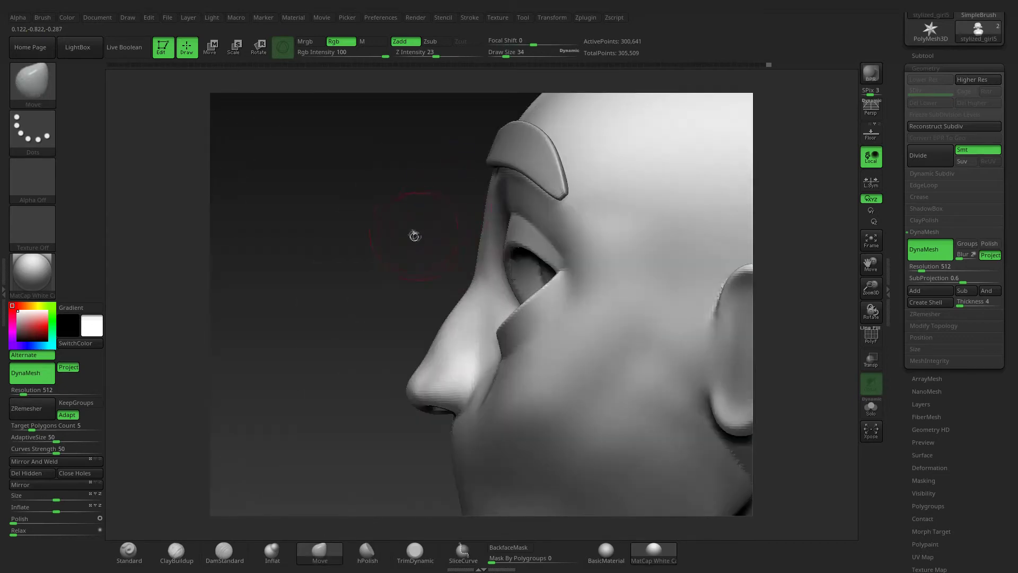
pyautogui.moveTo(397, 228)
pyautogui.mouseDown()
pyautogui.moveTo(732, 367)
pyautogui.moveTo(595, 300)
pyautogui.mouseUp()
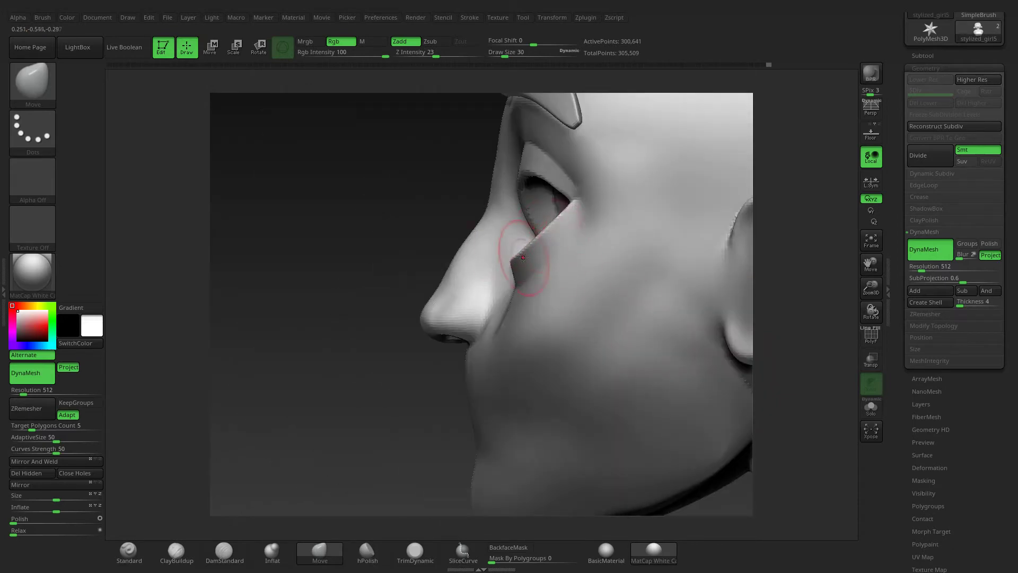
pyautogui.moveTo(541, 240); pyautogui.dragTo(500, 229)
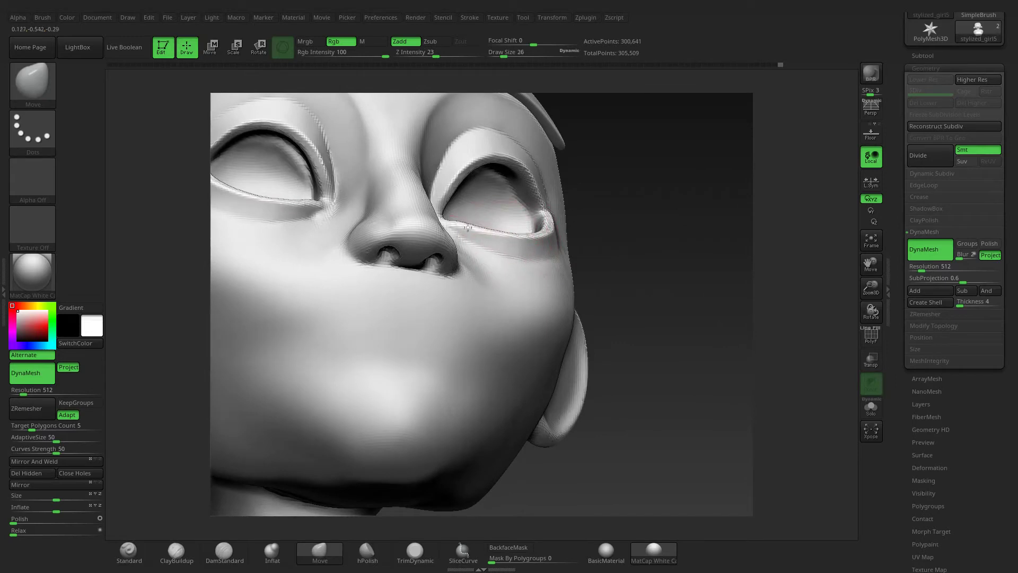
pyautogui.moveTo(593, 247); pyautogui.dragTo(575, 232)
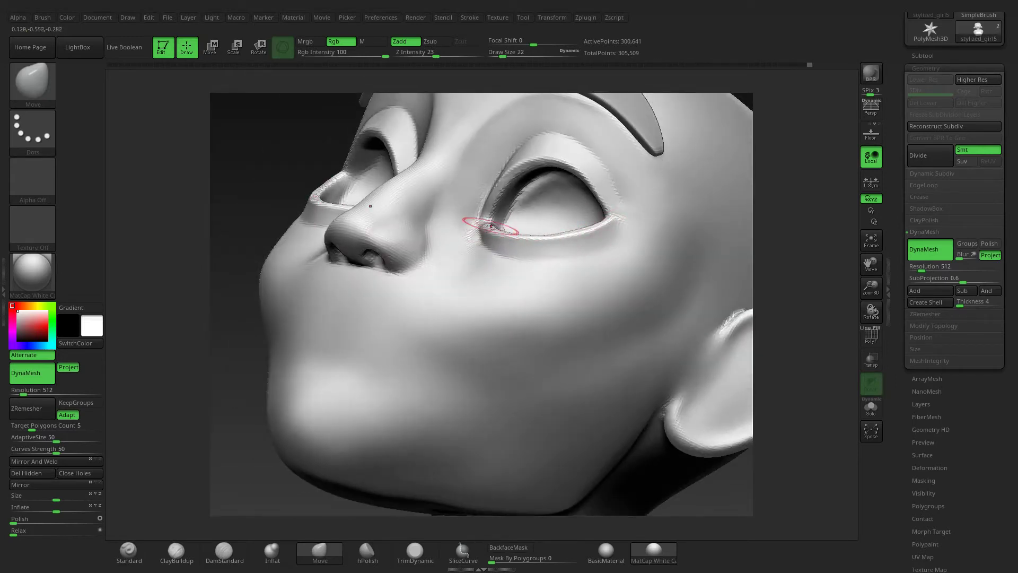
pyautogui.moveTo(309, 139); pyautogui.dragTo(530, 245)
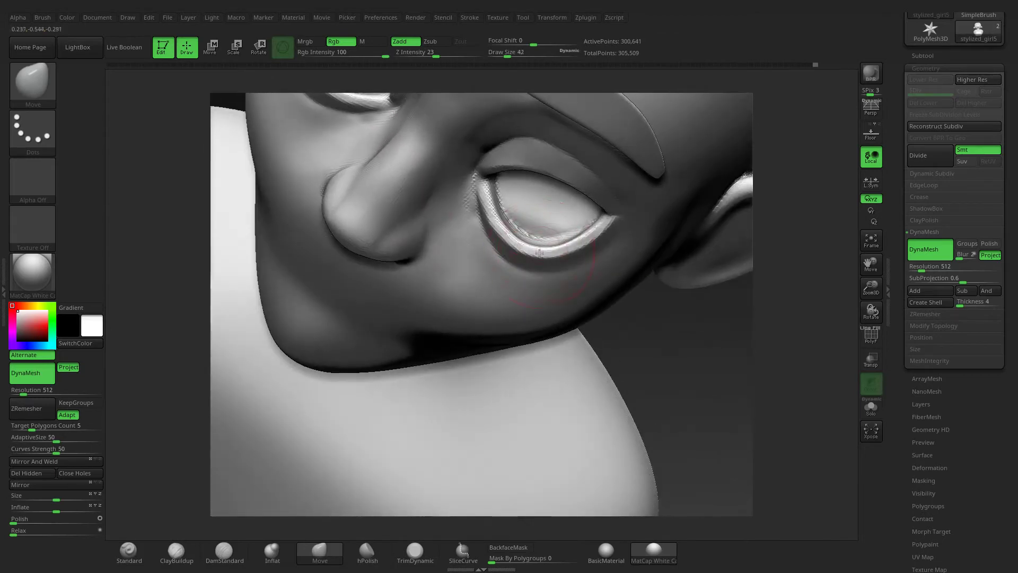
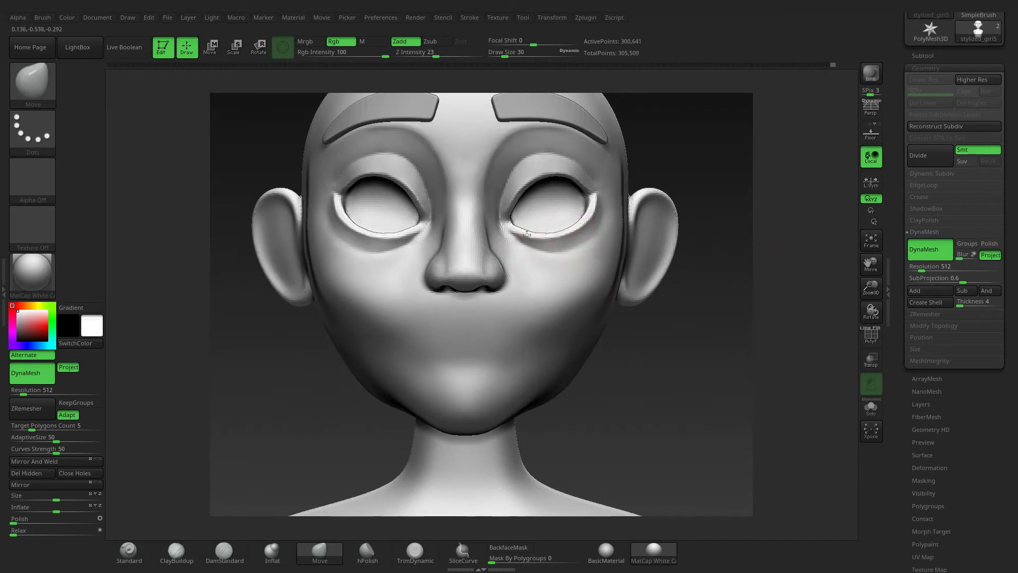
# Cycle through Move, DamStandard and ClayBuildup brushes, orbiting to view the nose from below
pyautogui.moveTo(645, 325); pyautogui.dragTo(295, 296)
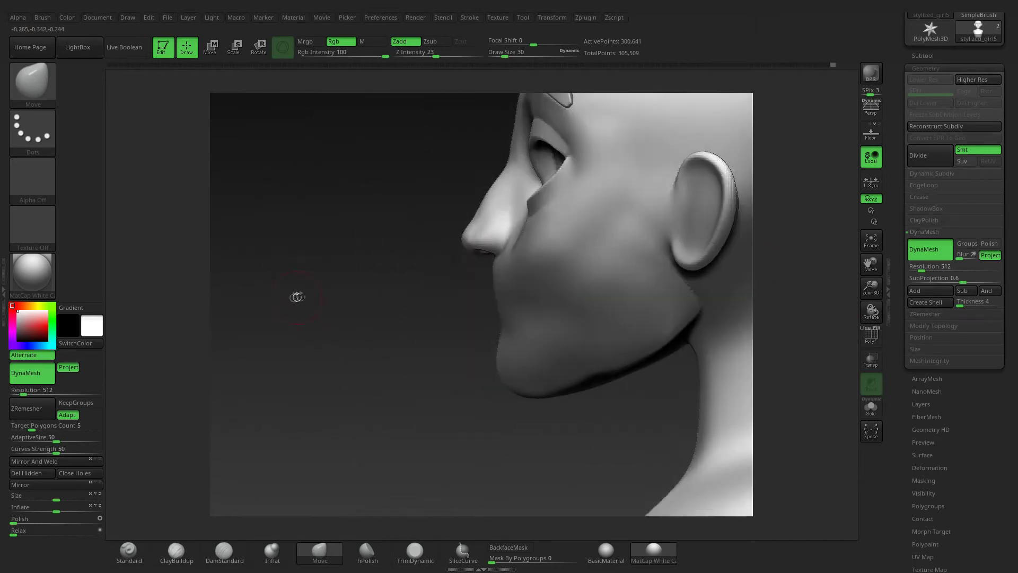
pyautogui.moveTo(871, 287); pyautogui.dragTo(872, 265)
pyautogui.moveTo(871, 310); pyautogui.dragTo(827, 297)
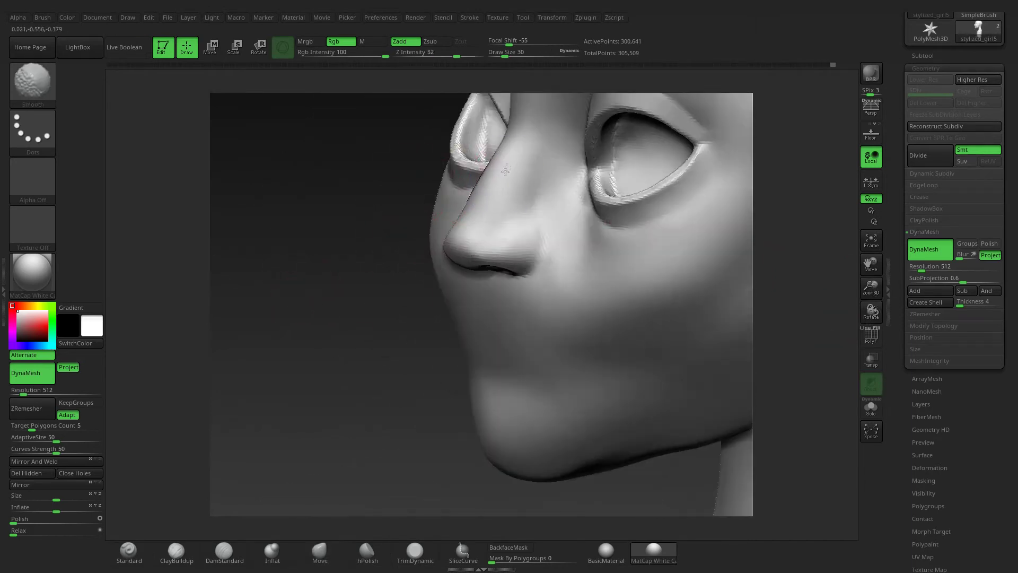
pyautogui.click(320, 551)
pyautogui.moveTo(343, 194)
pyautogui.mouseDown()
pyautogui.moveTo(304, 232)
pyautogui.moveTo(334, 236)
pyautogui.moveTo(336, 220)
pyautogui.mouseUp()
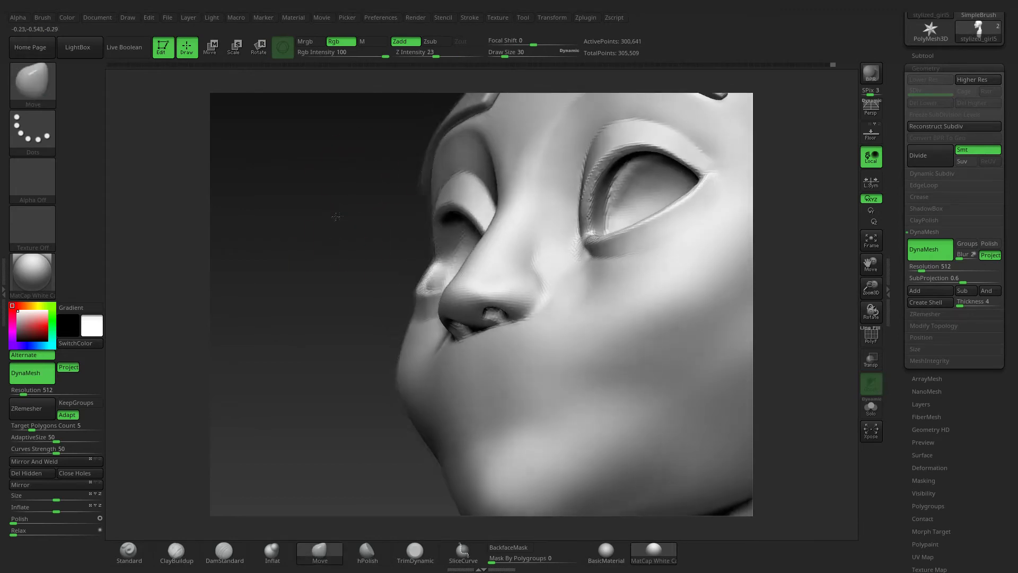
pyautogui.click(208, 557)
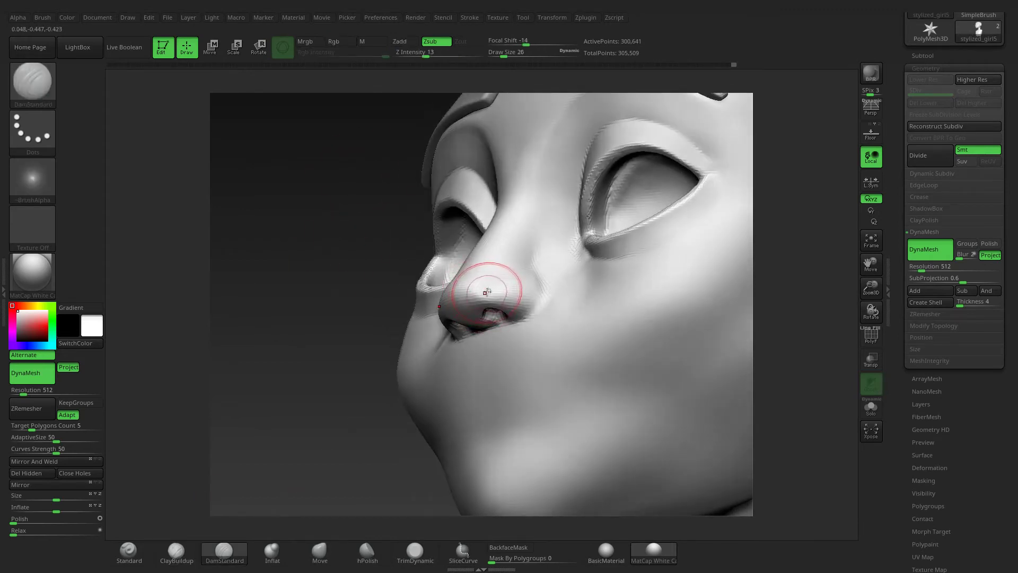
pyautogui.moveTo(492, 281); pyautogui.dragTo(278, 281)
pyautogui.click(176, 552)
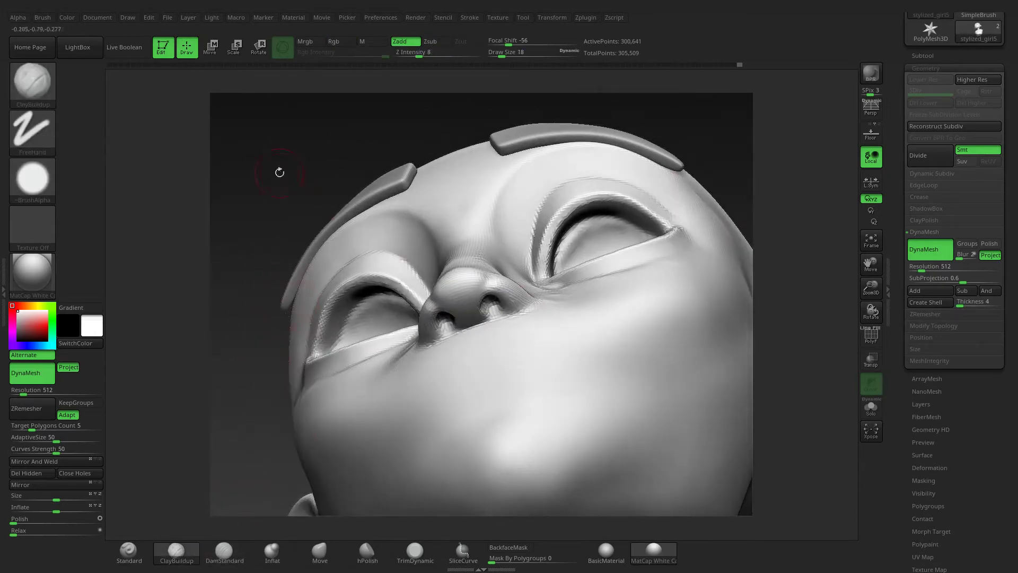
pyautogui.moveTo(277, 169); pyautogui.dragTo(485, 308)
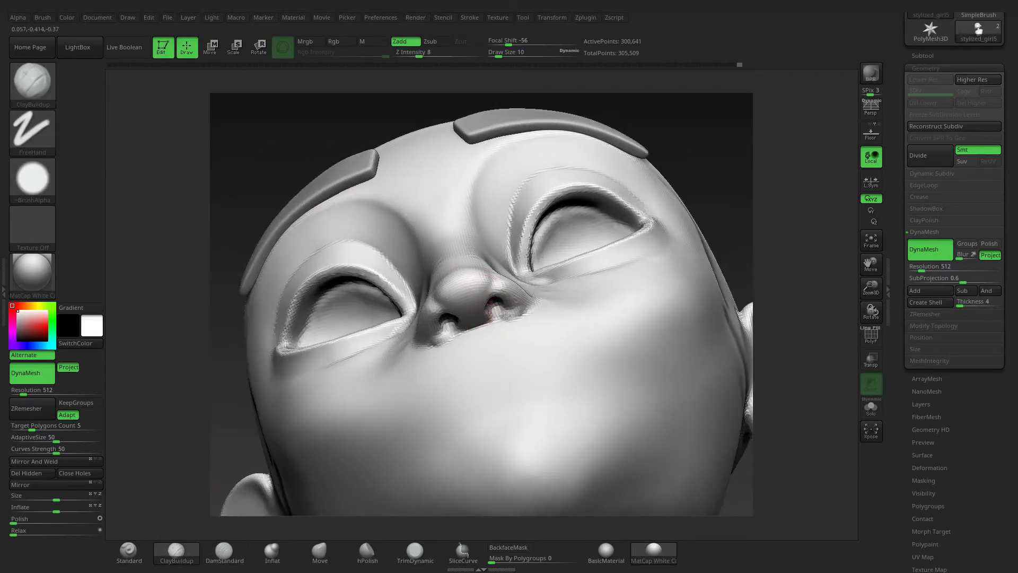
# Enlarge the ClayBuildup brush to 14, build up the nostrils, and smooth them
pyautogui.press(']')
pyautogui.moveTo(498, 312); pyautogui.dragTo(492, 299, button='right')
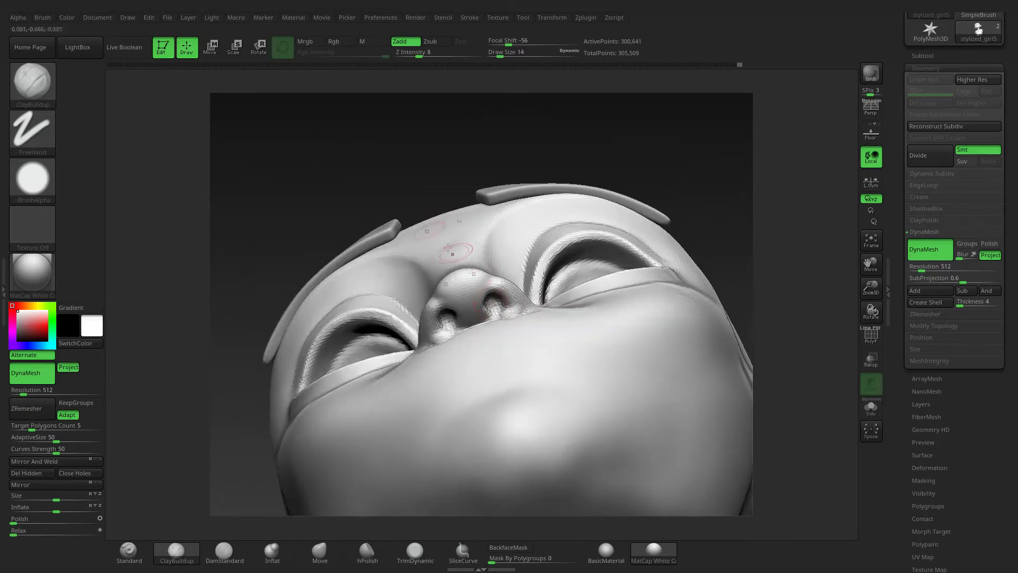
pyautogui.moveTo(448, 247)
pyautogui.mouseDown(button='right')
pyautogui.moveTo(479, 300)
pyautogui.moveTo(467, 312)
pyautogui.mouseUp(button='right')
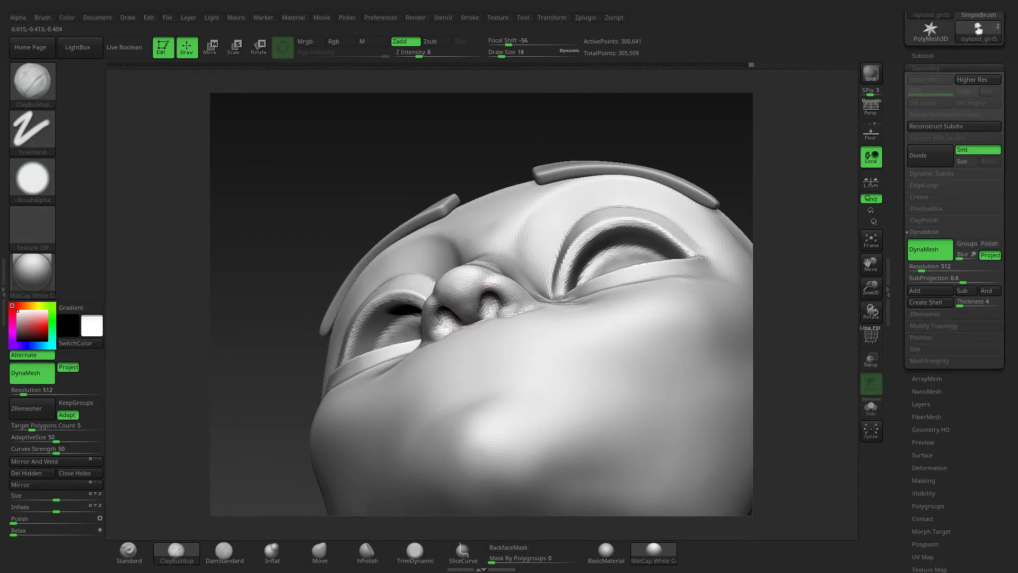
pyautogui.moveTo(477, 306); pyautogui.dragTo(476, 317, button='right')
pyautogui.moveTo(467, 315); pyautogui.dragTo(468, 310)
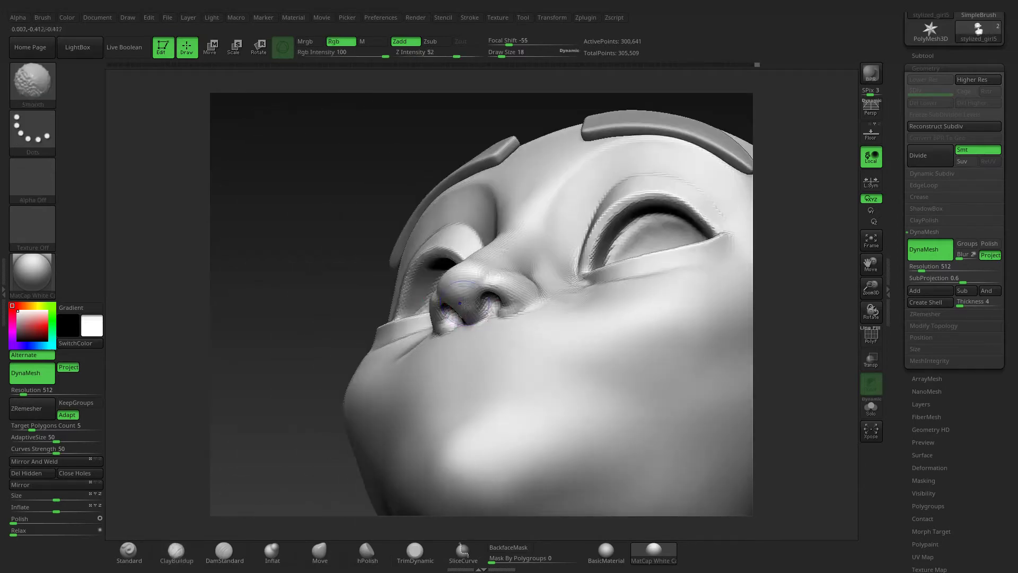
pyautogui.moveTo(464, 314); pyautogui.dragTo(432, 295, button='right')
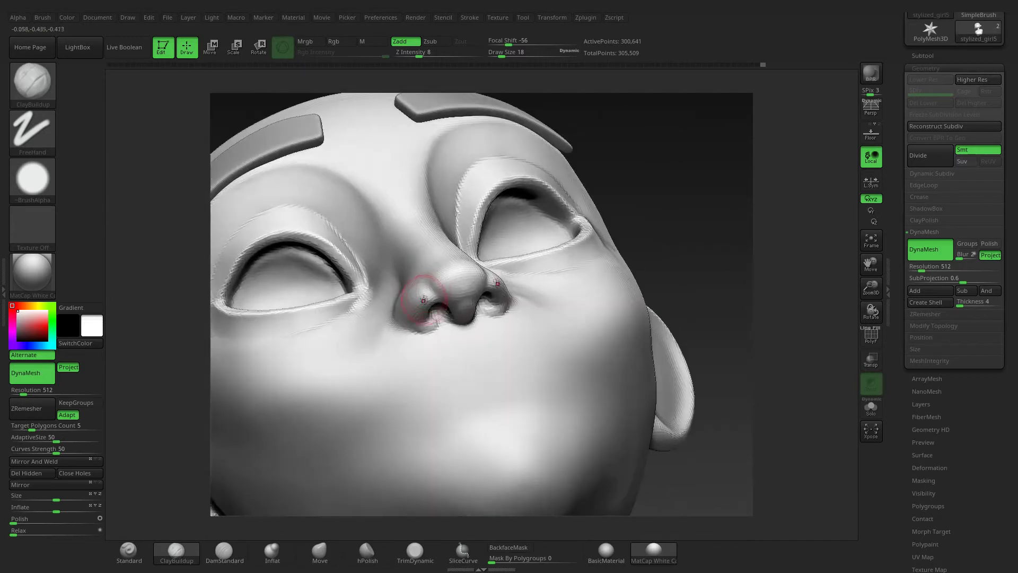
pyautogui.keyDown('shift'); pyautogui.moveTo(432, 295); pyautogui.dragTo(420, 300); pyautogui.keyUp('shift')
pyautogui.moveTo(420, 300)
pyautogui.mouseDown(button='right')
pyautogui.moveTo(620, 269)
pyautogui.moveTo(380, 285)
pyautogui.moveTo(448, 269)
pyautogui.moveTo(443, 279)
pyautogui.mouseUp(button='right')
# Shift-smooth the reworked nose area from a frontal view
pyautogui.moveTo(486, 324); pyautogui.dragTo(488, 302, button='right')
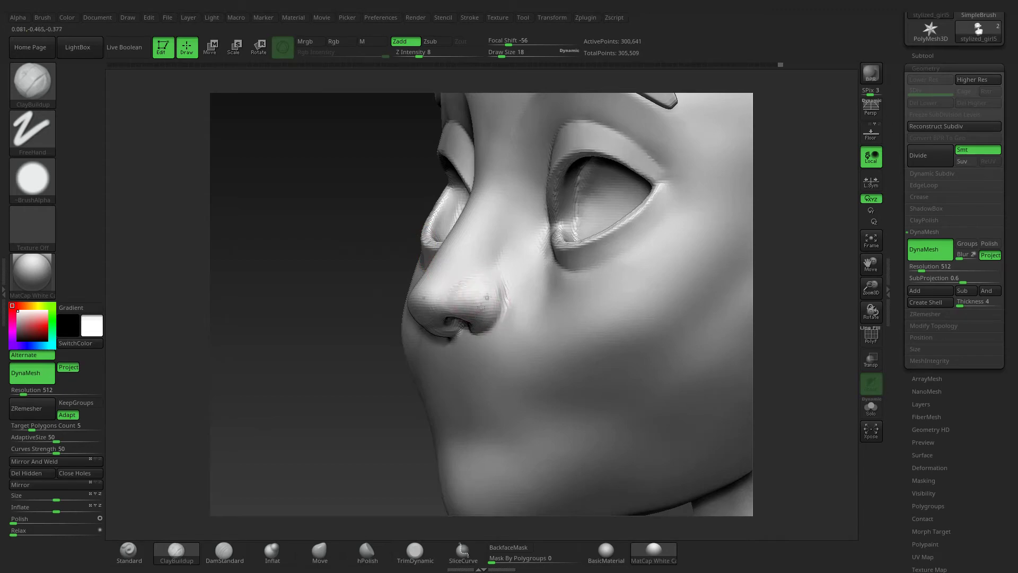
pyautogui.moveTo(509, 296)
pyautogui.mouseDown(button='right')
pyautogui.moveTo(545, 329)
pyautogui.moveTo(417, 301)
pyautogui.mouseUp(button='right')
pyautogui.press('shift')
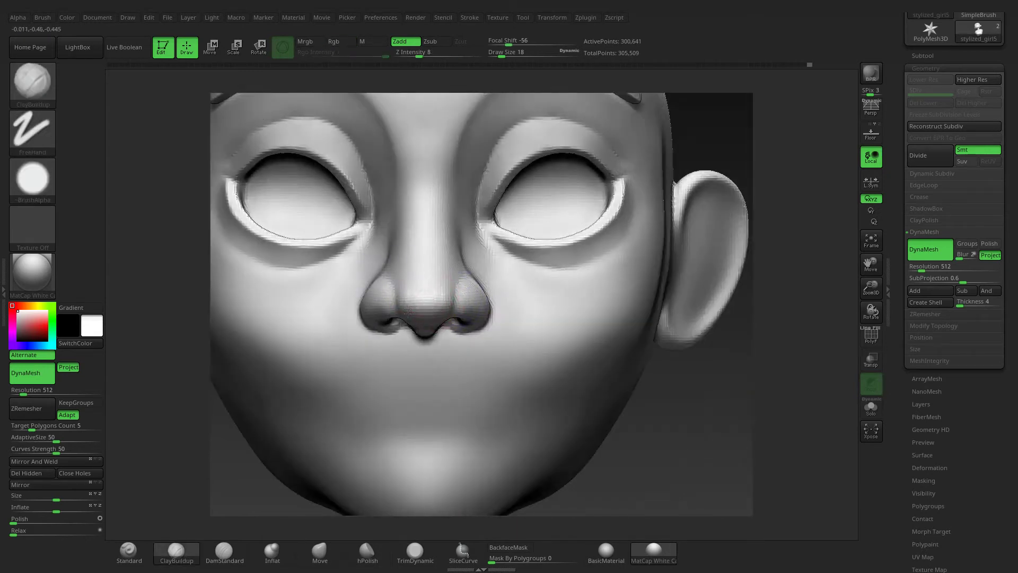
pyautogui.press('shift')
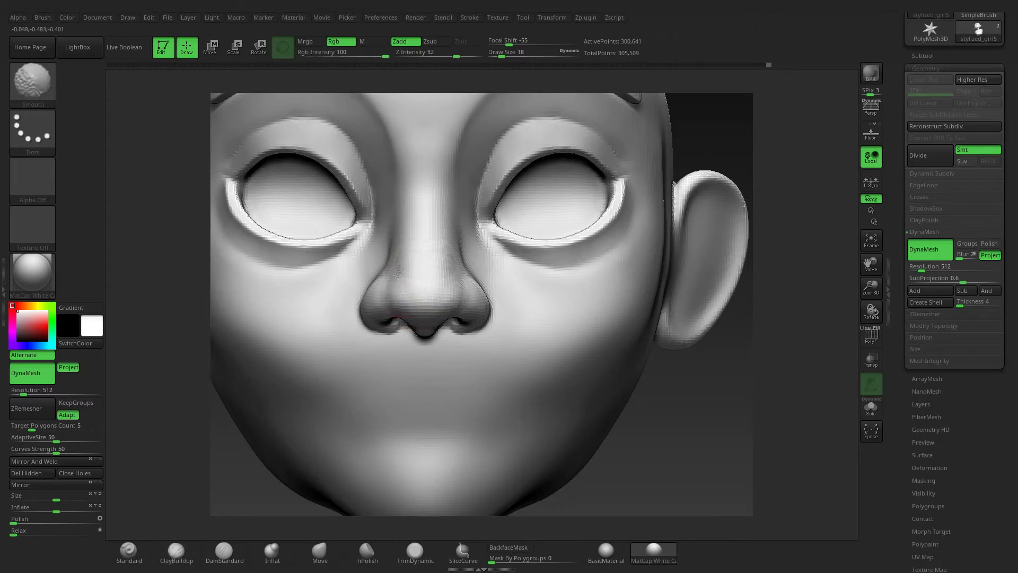
pyautogui.moveTo(394, 298)
pyautogui.mouseDown(button='right')
pyautogui.moveTo(327, 282)
pyautogui.moveTo(366, 268)
pyautogui.mouseUp(button='right')
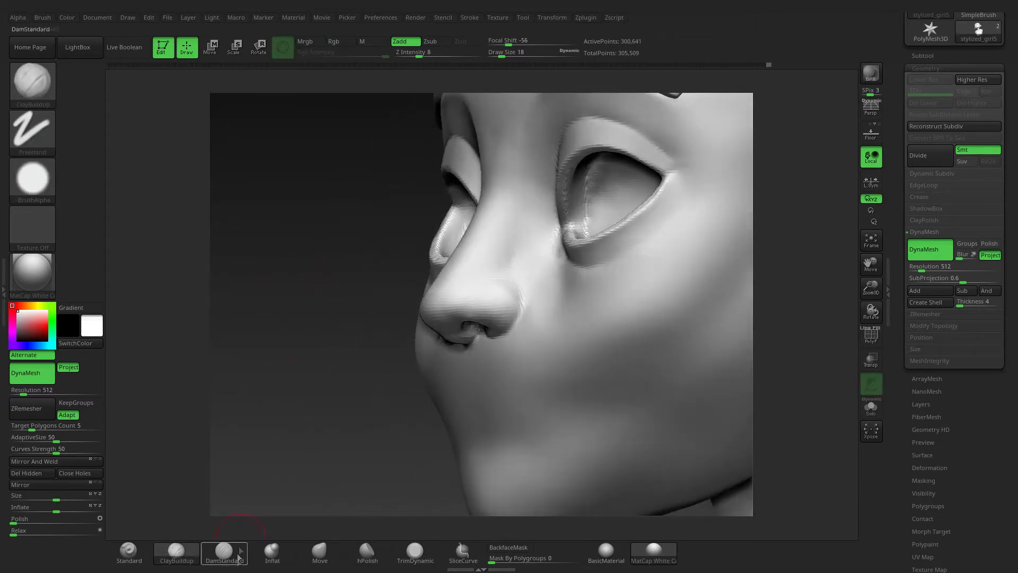
# Carve a DamStandard crease from the right nostril wing toward the cheek
pyautogui.click(225, 552)
pyautogui.moveTo(509, 274); pyautogui.dragTo(522, 312, button='right')
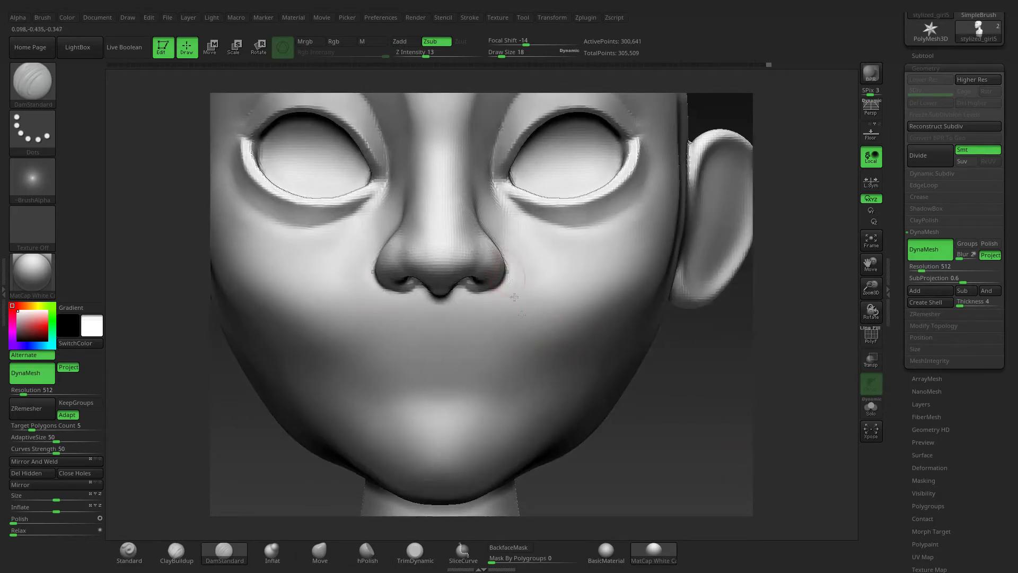
pyautogui.moveTo(510, 266); pyautogui.dragTo(539, 339)
pyautogui.moveTo(507, 256); pyautogui.dragTo(560, 340, button='right')
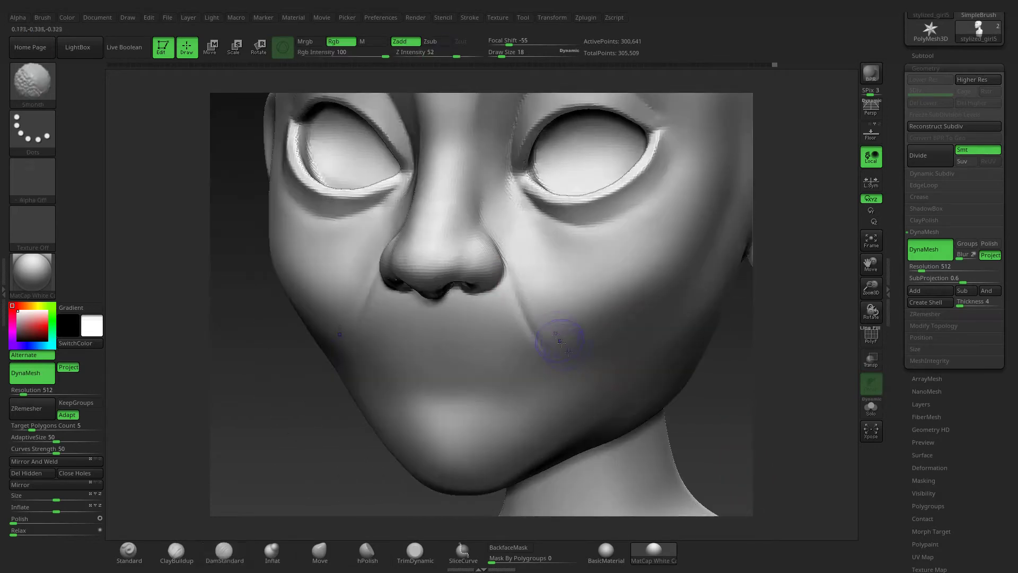
pyautogui.moveTo(515, 238)
pyautogui.keyDown('shift'); pyautogui.mouseDown(button='right')
pyautogui.moveTo(725, 402)
pyautogui.moveTo(456, 188)
pyautogui.mouseUp(button='right'); pyautogui.keyUp('shift')
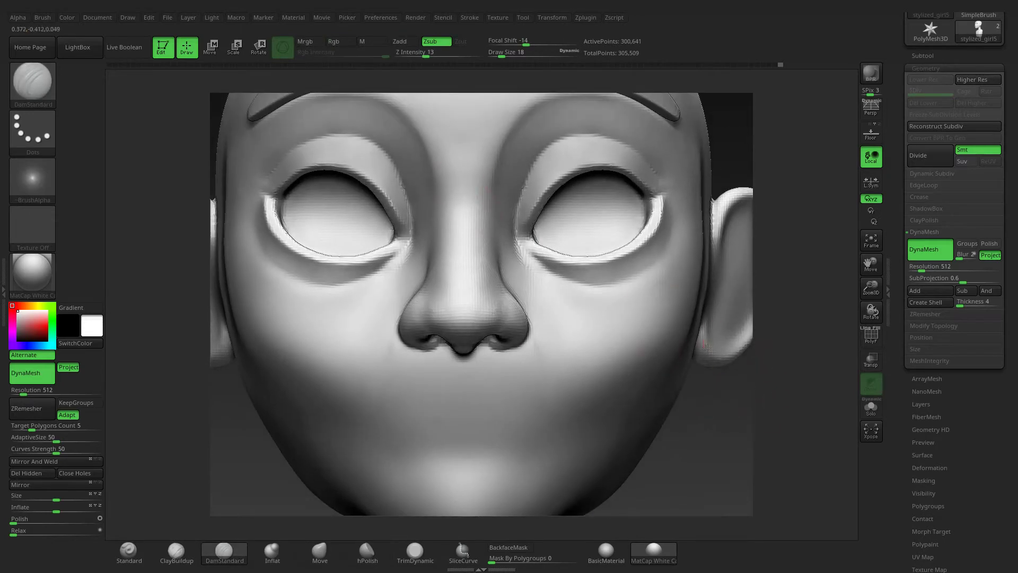
pyautogui.moveTo(708, 352); pyautogui.dragTo(394, 321, button='right')
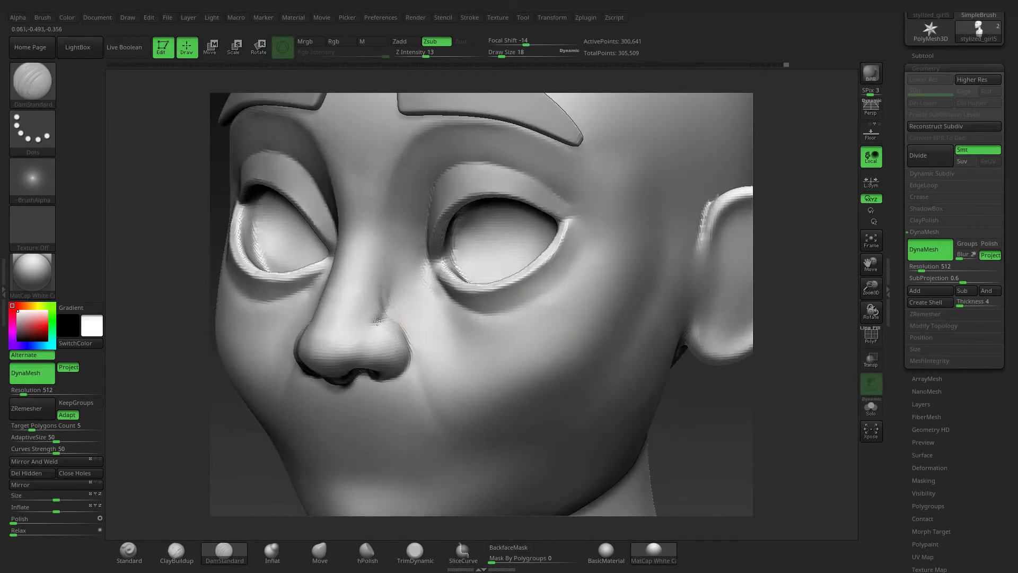
# Smooth the crease and use Move to bulge the right nostril wing fuller
pyautogui.press('shift')
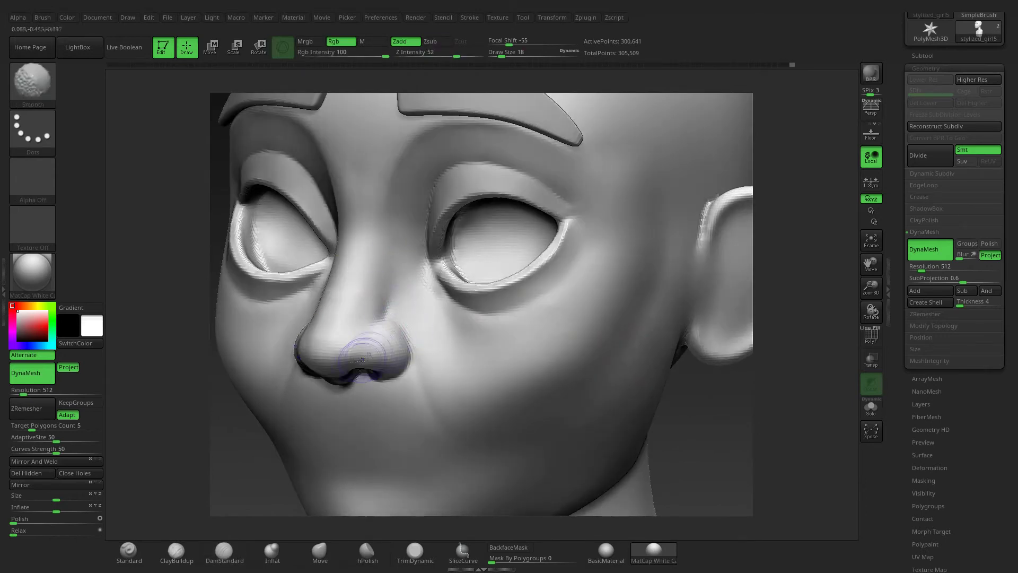
pyautogui.moveTo(184, 535)
pyautogui.mouseDown()
pyautogui.moveTo(249, 525)
pyautogui.moveTo(300, 429)
pyautogui.mouseUp()
pyautogui.click(272, 552)
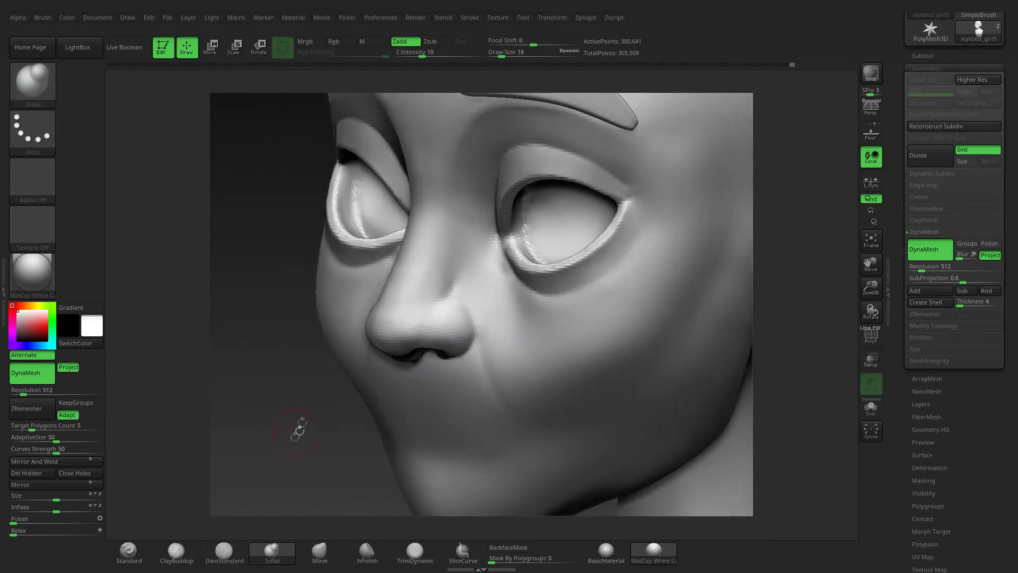
pyautogui.moveTo(296, 329); pyautogui.dragTo(376, 322)
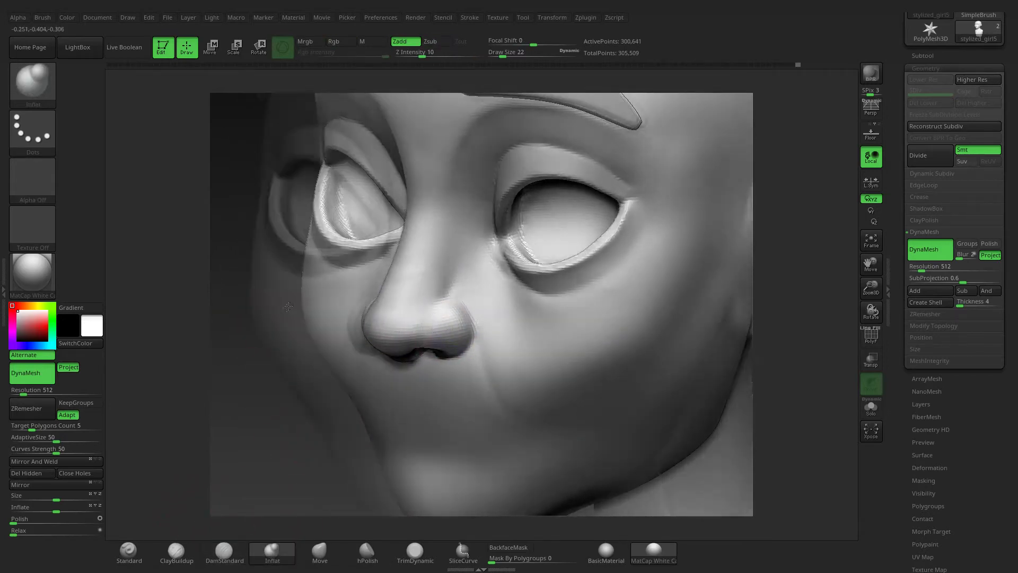
pyautogui.moveTo(643, 414); pyautogui.dragTo(645, 297)
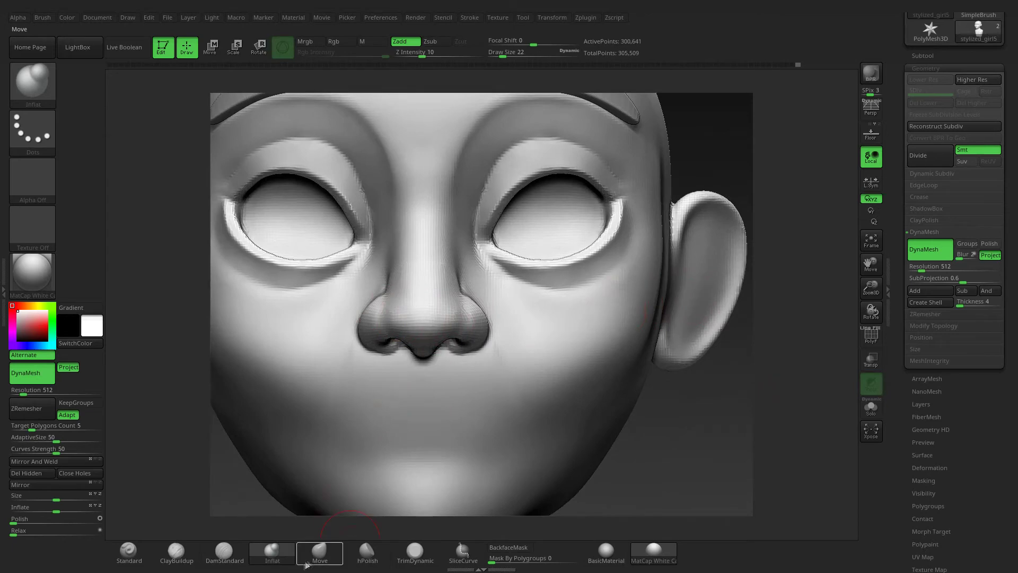
pyautogui.click(306, 562)
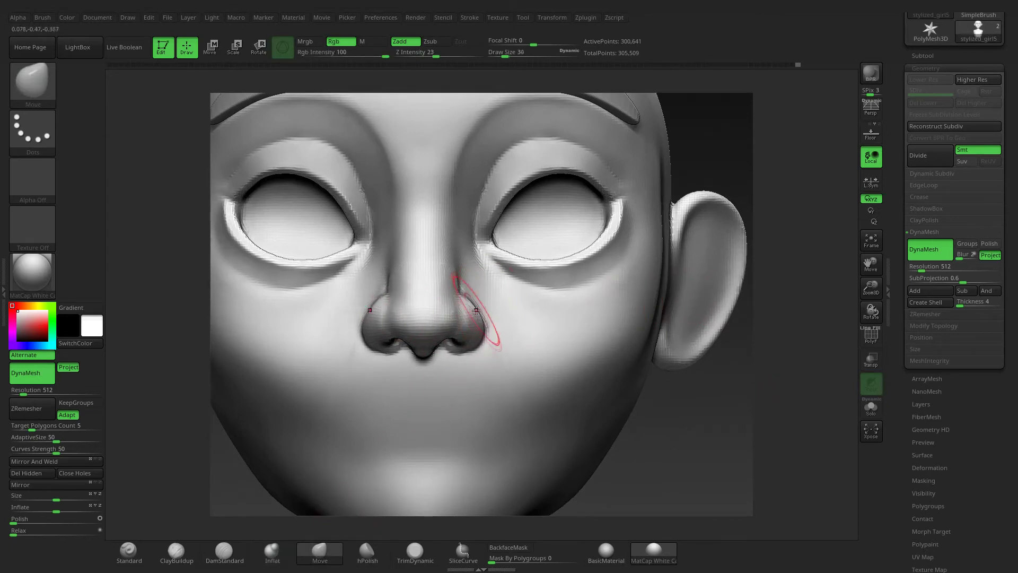
pyautogui.moveTo(476, 310); pyautogui.dragTo(458, 350)
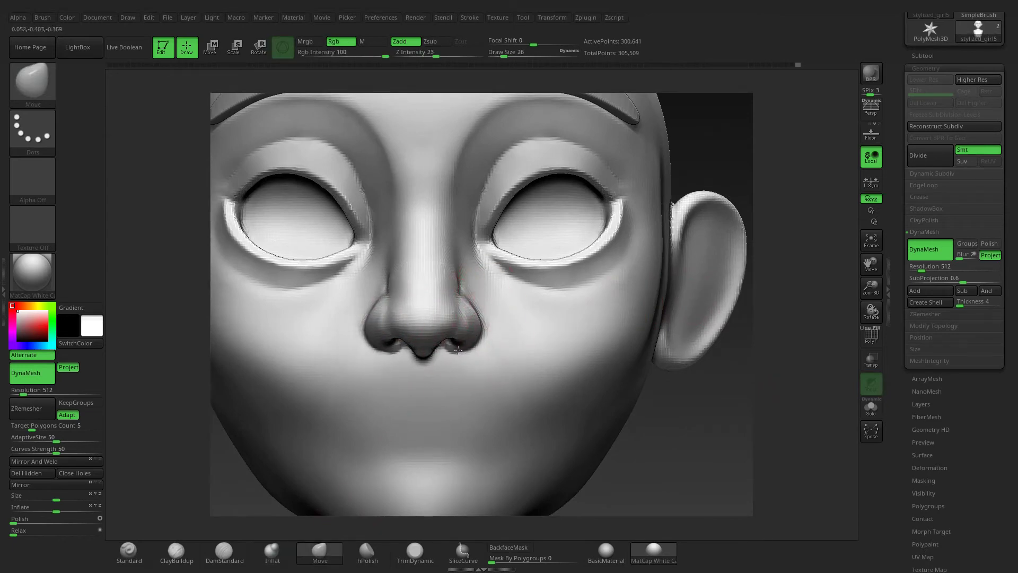
# Frame and zoom out to view the whole head and neck
pyautogui.moveTo(636, 422); pyautogui.dragTo(424, 419)
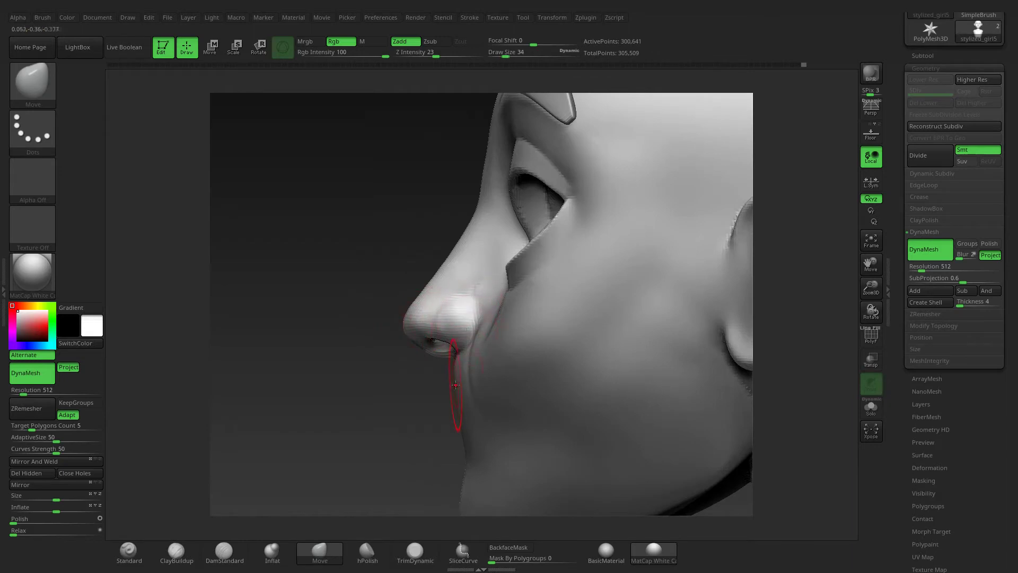
pyautogui.keyDown('alt'); pyautogui.moveTo(465, 423); pyautogui.dragTo(441, 350); pyautogui.keyUp('alt')
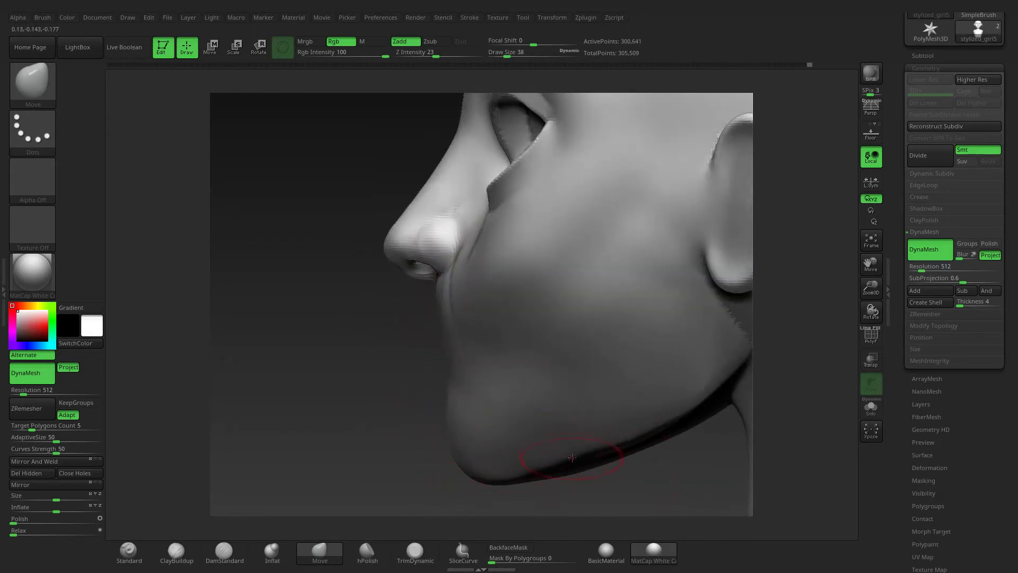
pyautogui.keyDown('shift'); pyautogui.moveTo(571, 457); pyautogui.dragTo(405, 401); pyautogui.keyUp('shift')
pyautogui.press('f')
pyautogui.moveTo(870, 287); pyautogui.dragTo(564, 359)
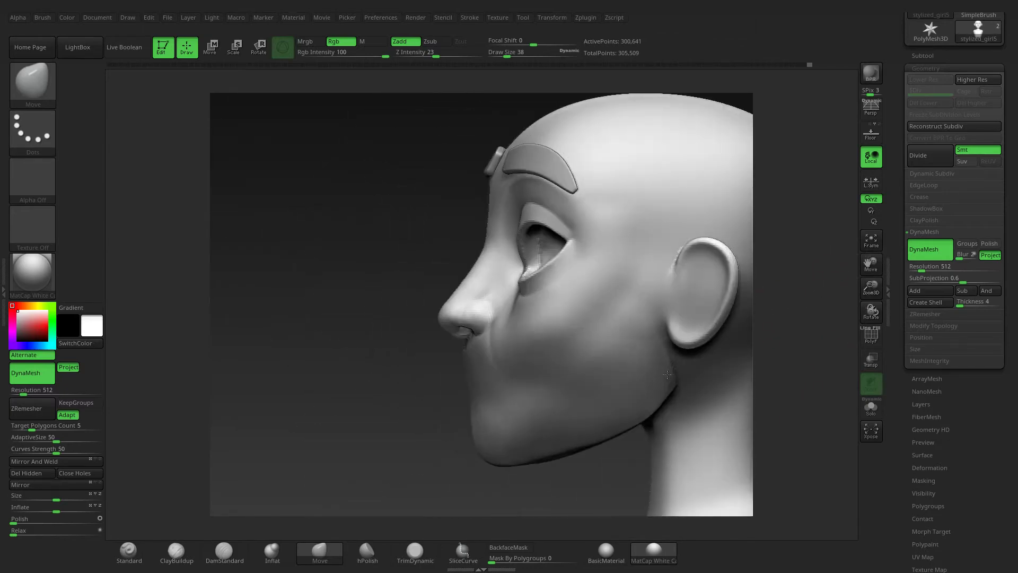
pyautogui.press('shift')
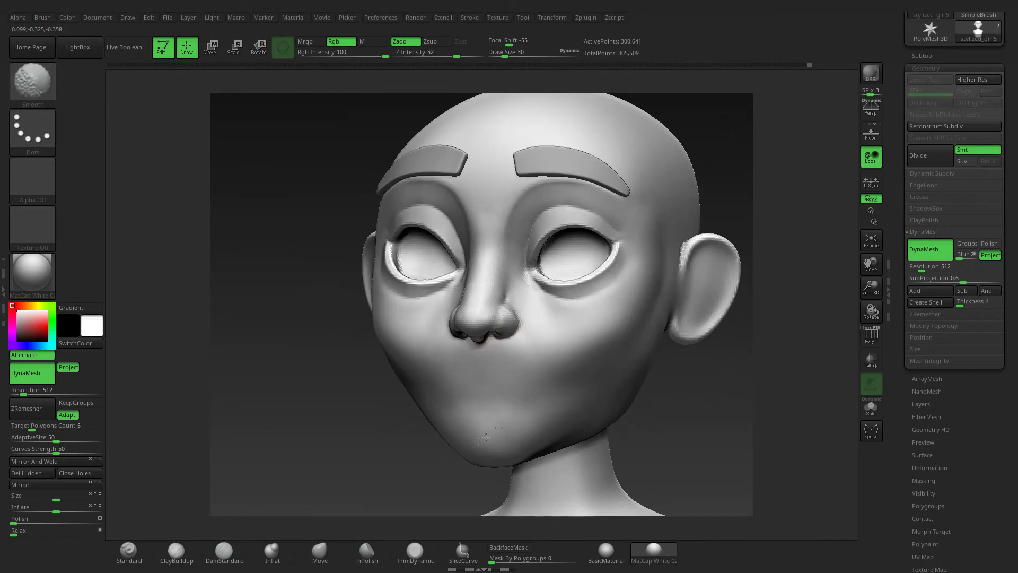
# Build up and smooth the nose with ClayBuildup from several angles
pyautogui.press('shift')
pyautogui.moveTo(302, 387)
pyautogui.mouseDown()
pyautogui.moveTo(865, 294)
pyautogui.moveTo(864, 254)
pyautogui.mouseUp()
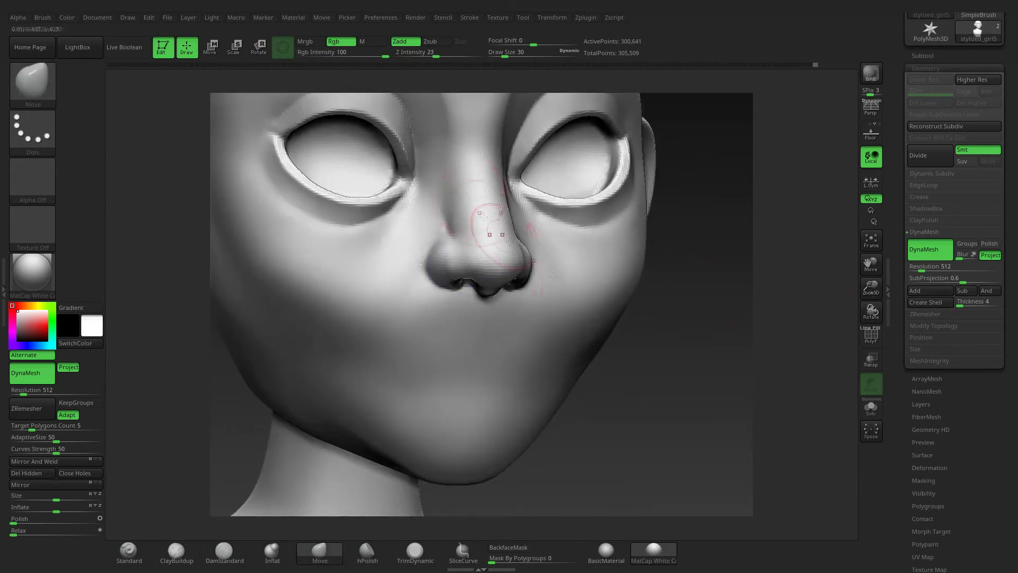
pyautogui.moveTo(477, 228); pyautogui.dragTo(527, 271)
pyautogui.press('b')
pyautogui.press('c')
pyautogui.press('b')
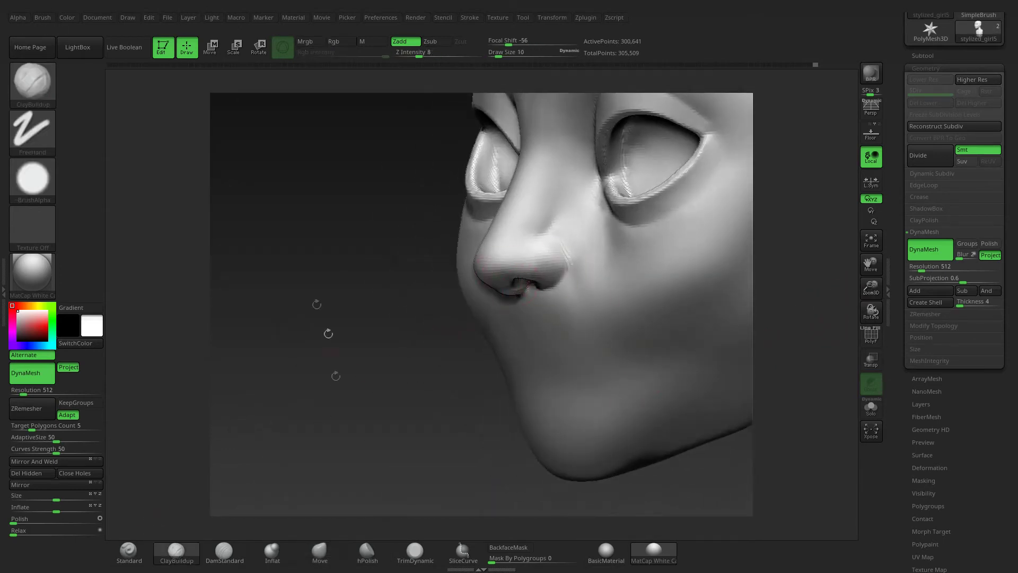
pyautogui.moveTo(334, 375); pyautogui.dragTo(551, 255)
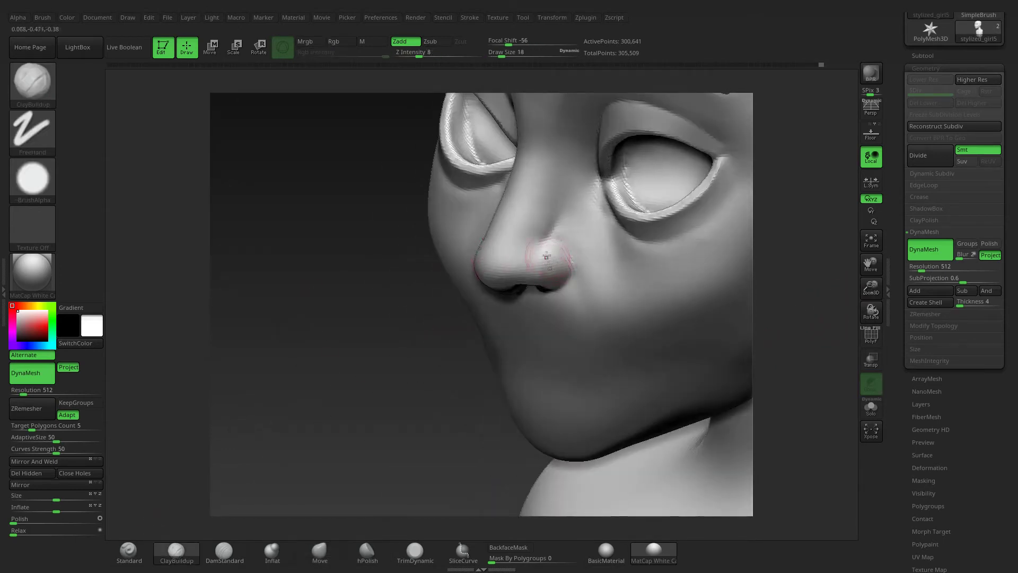
pyautogui.moveTo(403, 334); pyautogui.dragTo(545, 271)
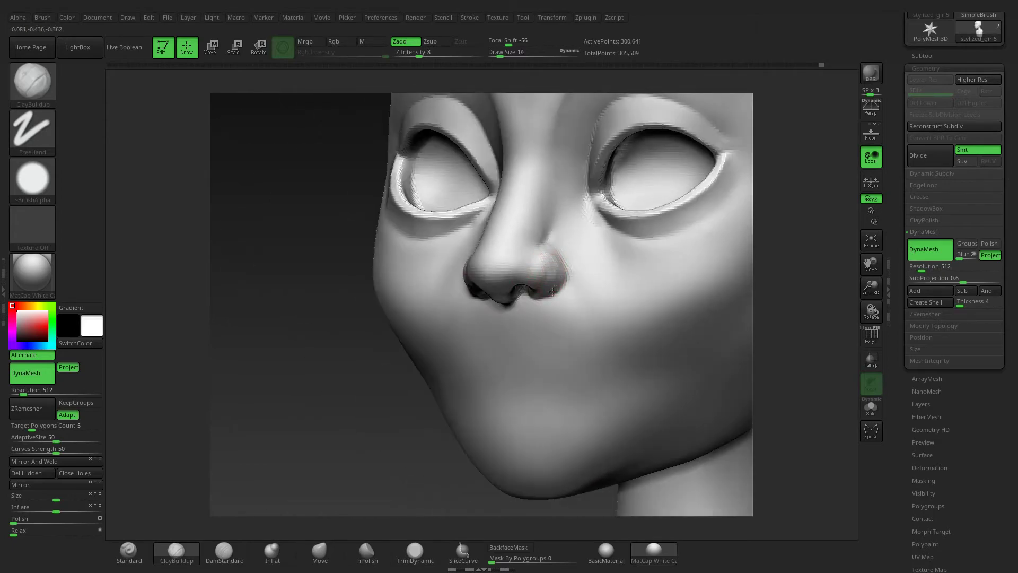
pyautogui.press('shift')
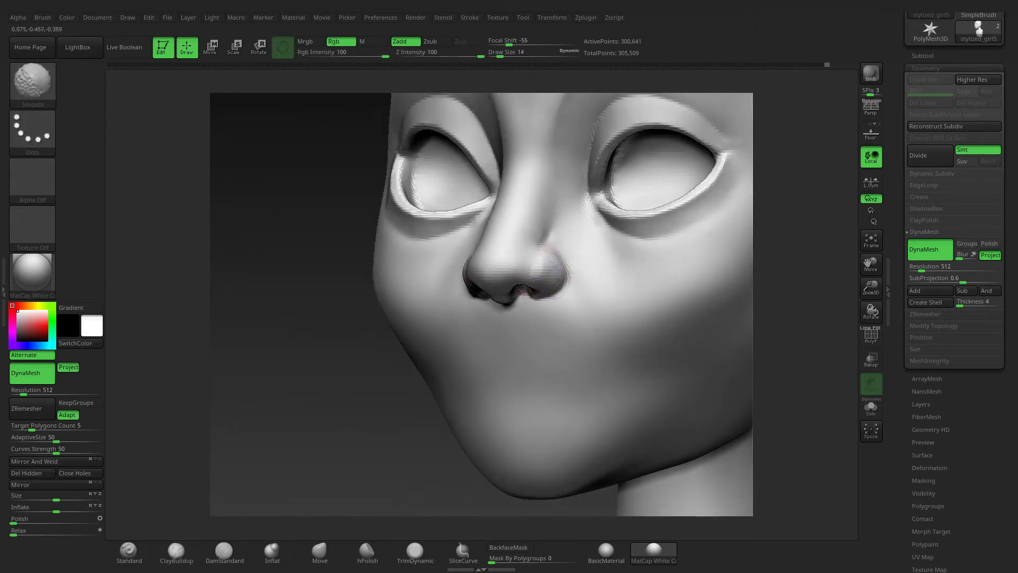
pyautogui.moveTo(542, 265); pyautogui.dragTo(486, 289)
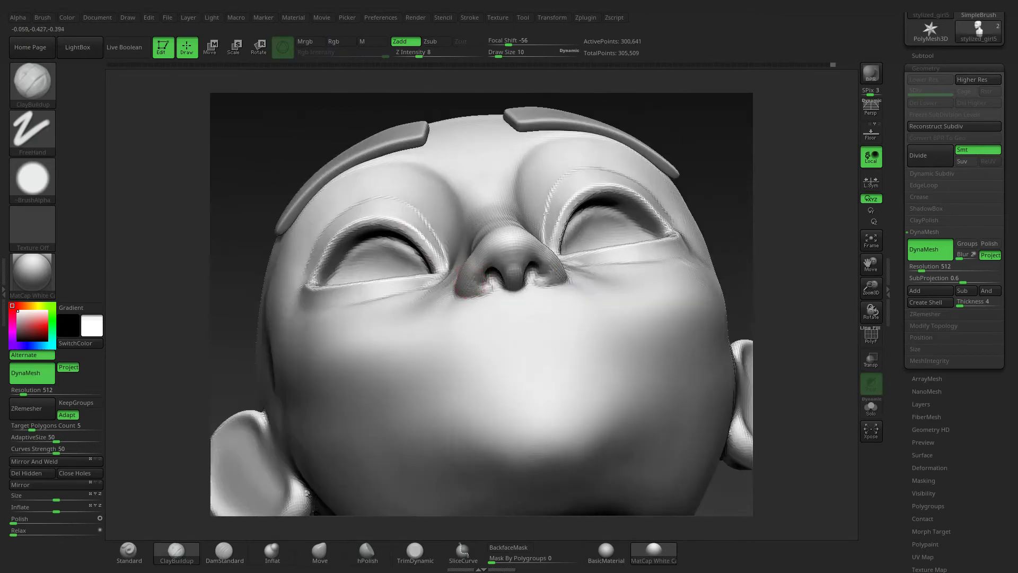
pyautogui.press('shift')
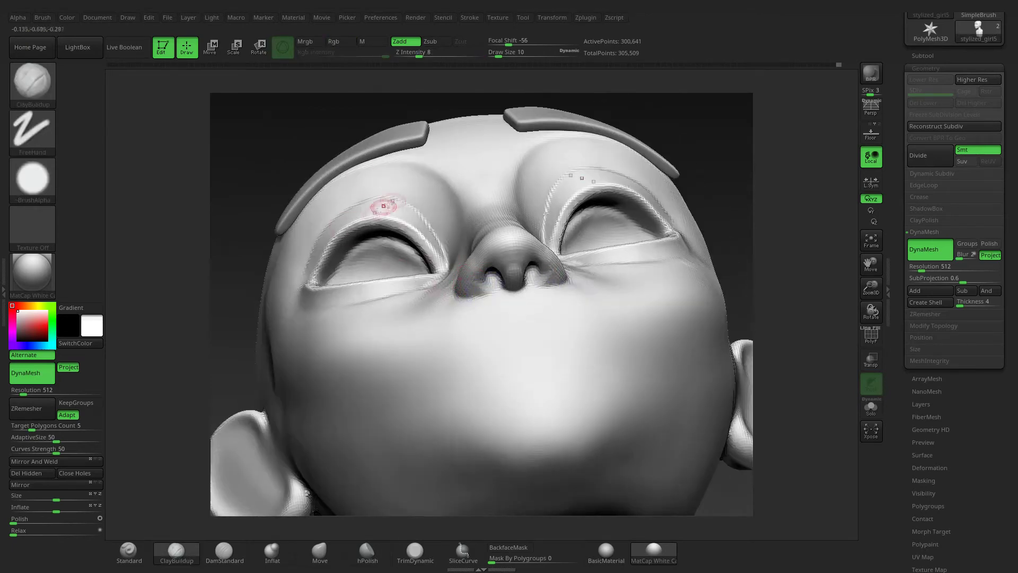
pyautogui.moveTo(381, 205); pyautogui.dragTo(252, 529)
# Reshape the nose with the Move brush, resizing it between 14 and 30
pyautogui.click(320, 551)
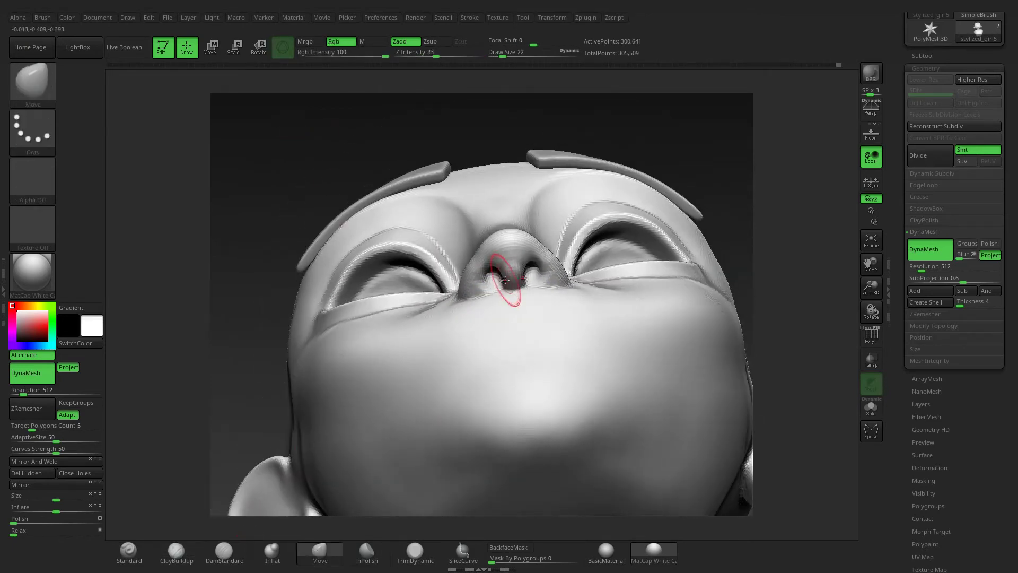
pyautogui.press('[')
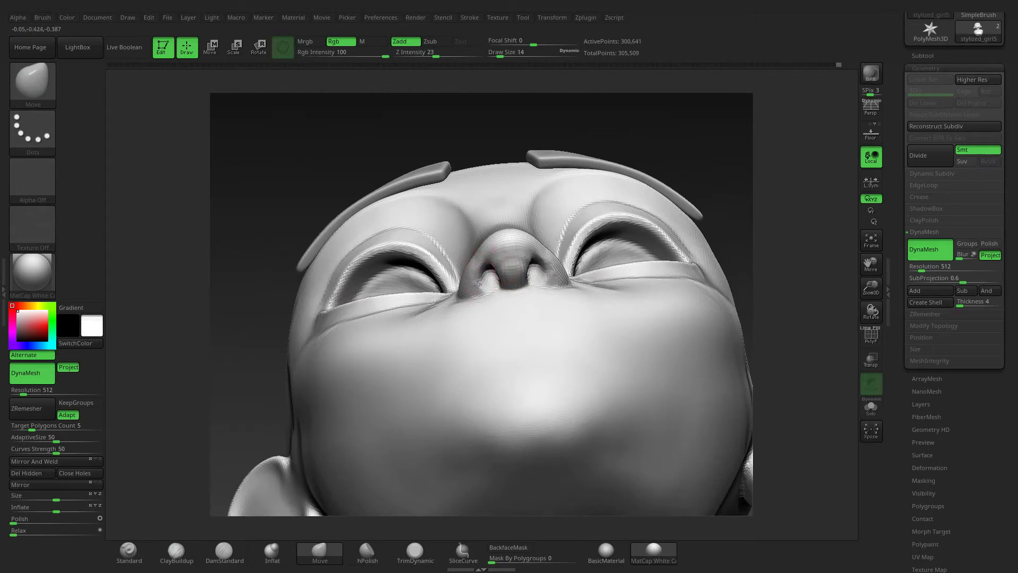
pyautogui.moveTo(407, 151)
pyautogui.mouseDown()
pyautogui.moveTo(527, 227)
pyautogui.moveTo(422, 187)
pyautogui.mouseUp()
pyautogui.press(']')
pyautogui.press(']')
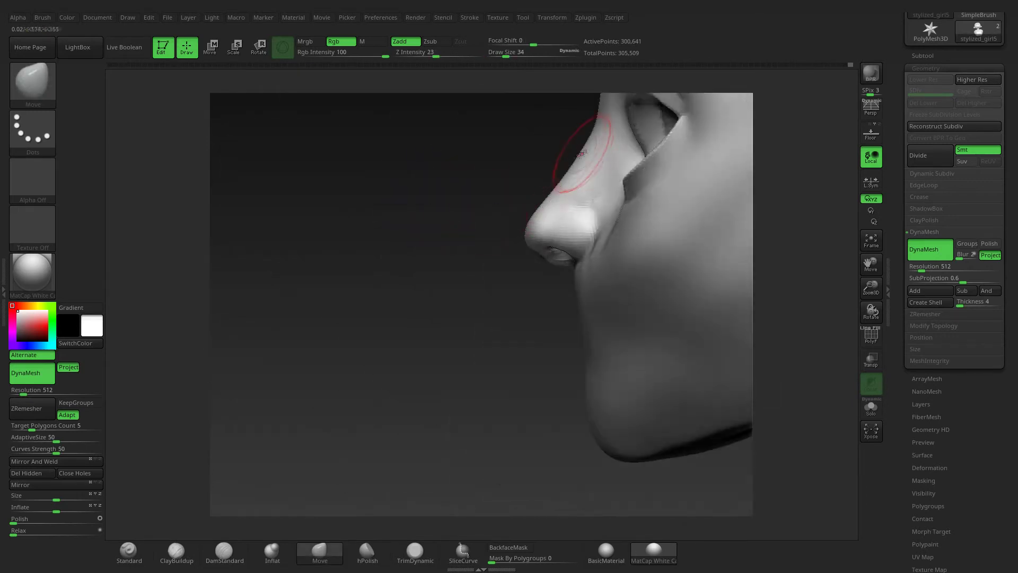
pyautogui.press('[')
pyautogui.moveTo(470, 243); pyautogui.dragTo(557, 272)
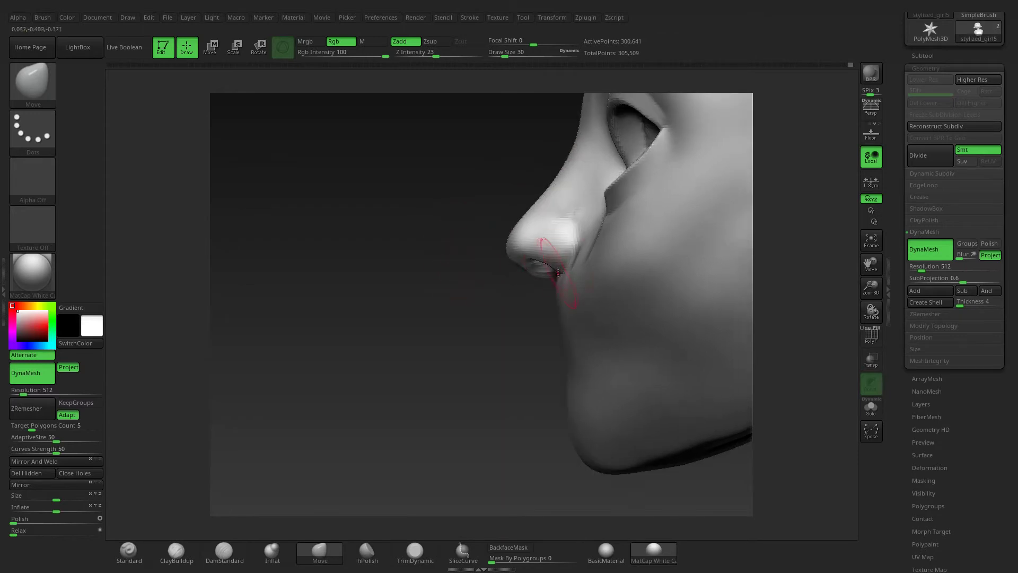
pyautogui.moveTo(561, 307); pyautogui.dragTo(571, 315)
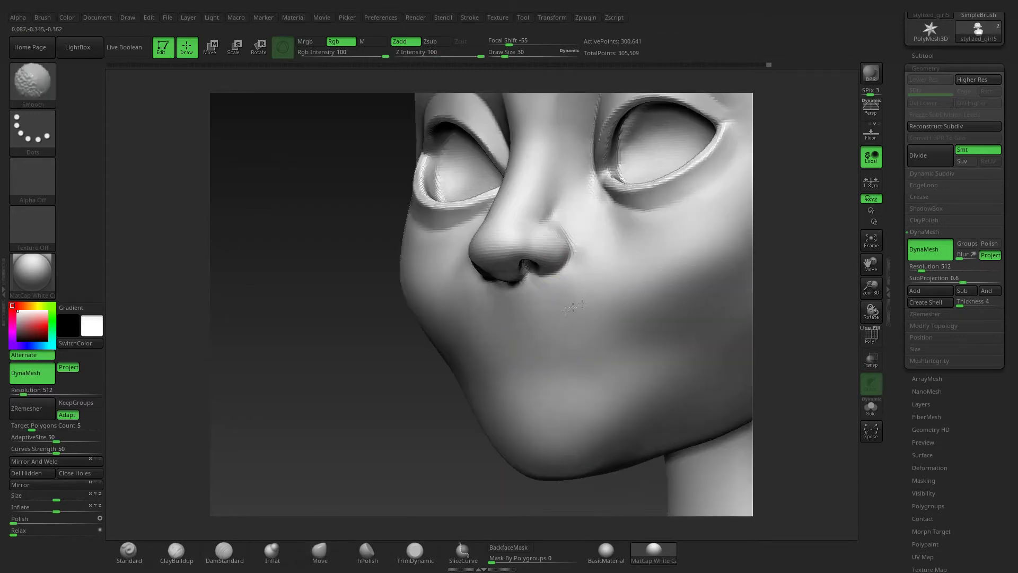
pyautogui.press('shift')
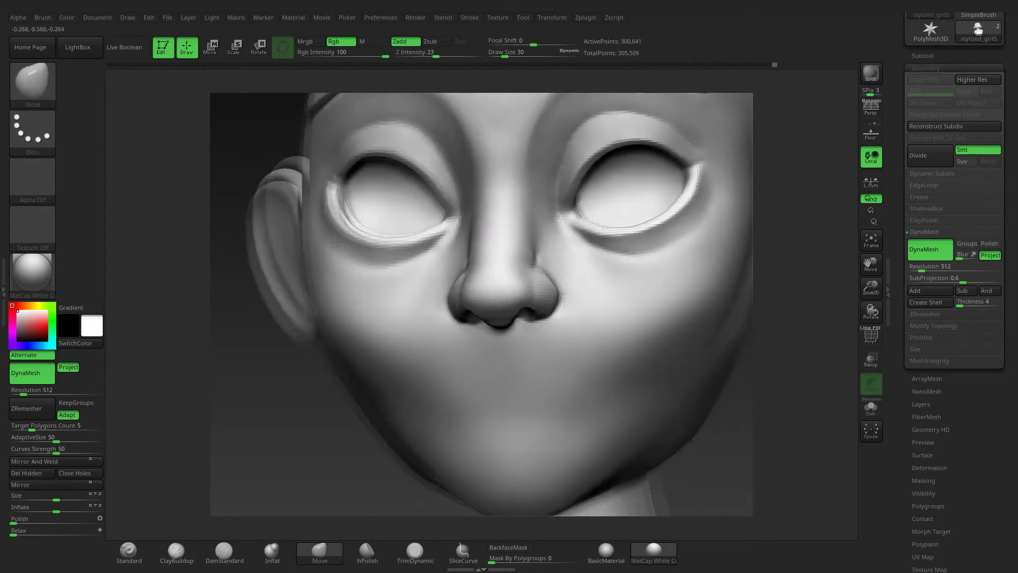
pyautogui.moveTo(349, 183); pyautogui.dragTo(580, 275)
# Add ClayBuildup creases on the cheeks beside the nose and smooth them
pyautogui.click(176, 552)
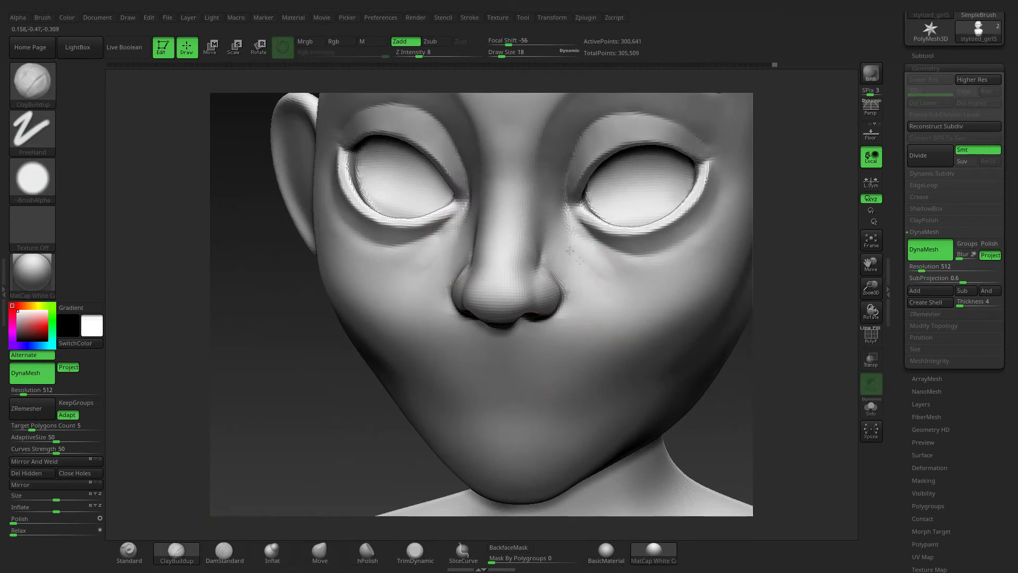
pyautogui.moveTo(775, 379)
pyautogui.mouseDown()
pyautogui.moveTo(583, 286)
pyautogui.moveTo(583, 302)
pyautogui.mouseUp()
pyautogui.moveTo(570, 233); pyautogui.dragTo(609, 299)
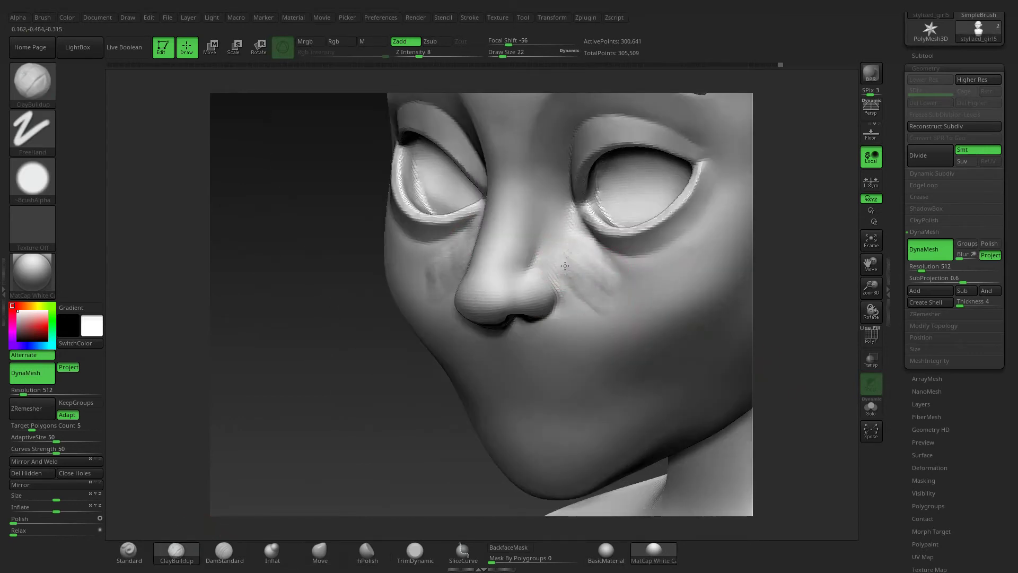
pyautogui.keyDown('shift'); pyautogui.moveTo(565, 263); pyautogui.dragTo(605, 285); pyautogui.keyUp('shift')
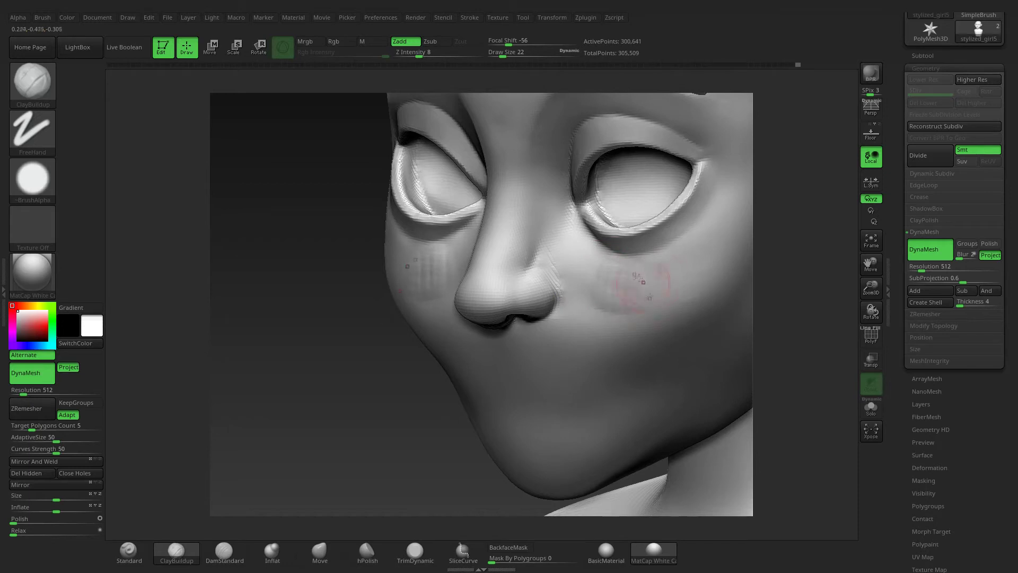
pyautogui.press('shift')
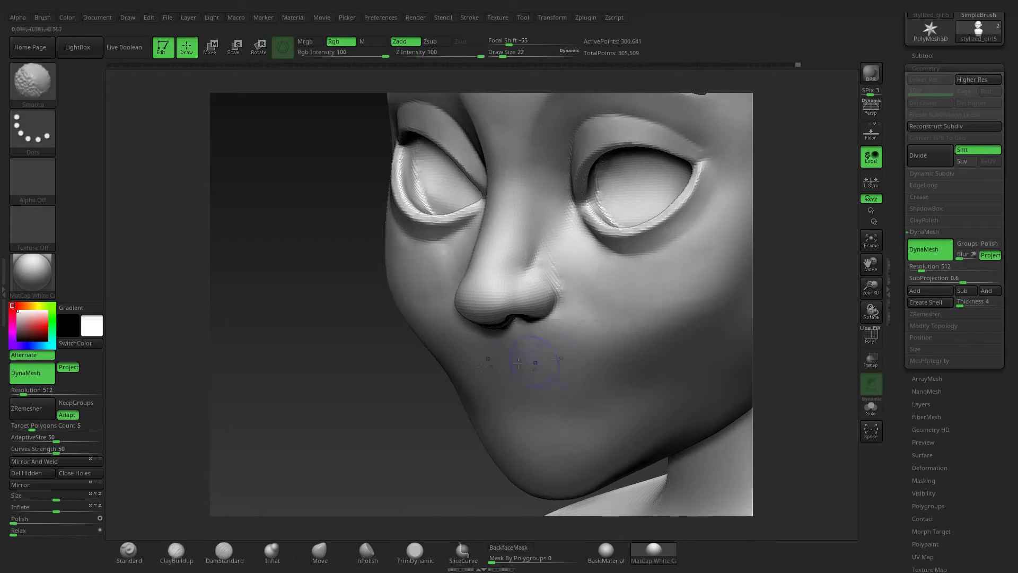
# Smooth both cheeks evenly from a front view
pyautogui.moveTo(852, 313)
pyautogui.mouseDown()
pyautogui.moveTo(854, 281)
pyautogui.moveTo(712, 358)
pyautogui.moveTo(684, 299)
pyautogui.mouseUp()
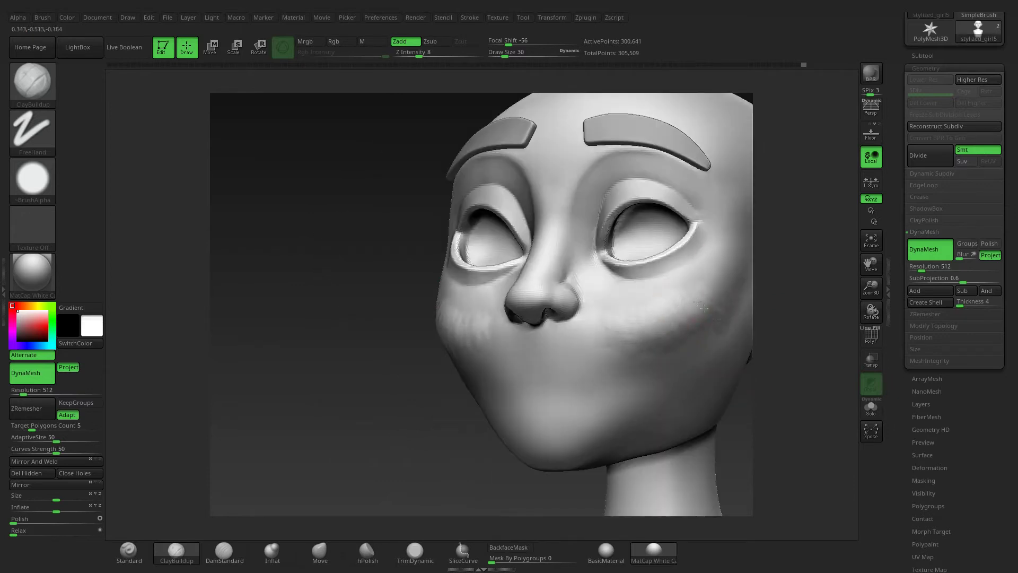
pyautogui.moveTo(668, 356); pyautogui.dragTo(615, 353)
pyautogui.keyDown('shift'); pyautogui.moveTo(726, 297); pyautogui.dragTo(711, 329); pyautogui.keyUp('shift')
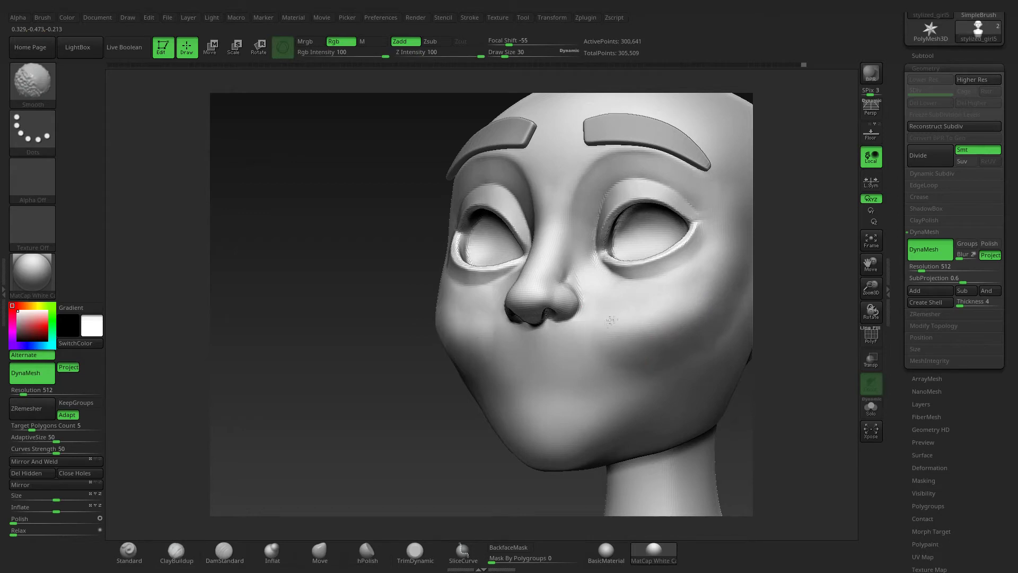
pyautogui.keyDown('shift'); pyautogui.moveTo(686, 326); pyautogui.dragTo(696, 300); pyautogui.keyUp('shift')
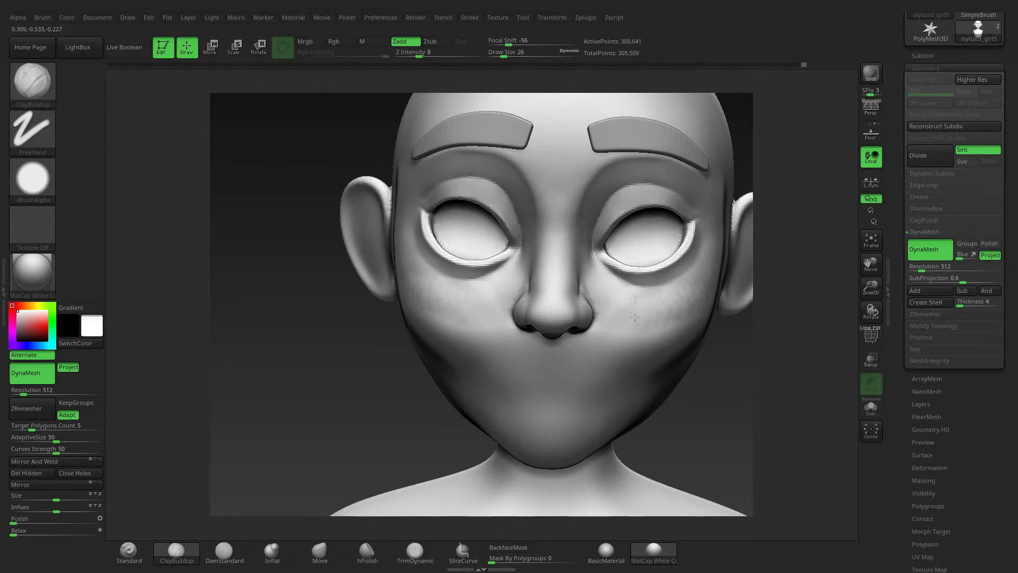
pyautogui.press('shift')
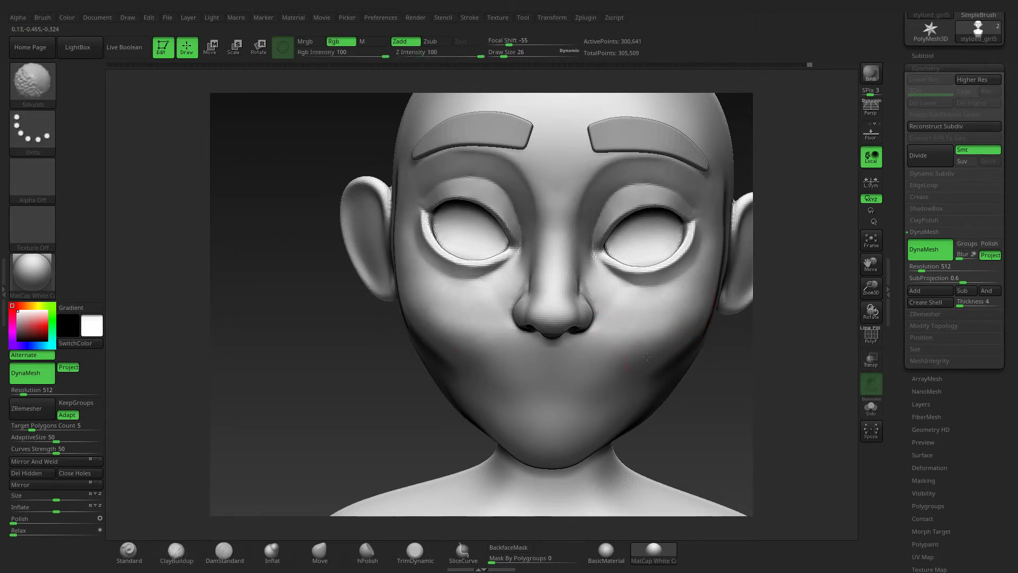
pyautogui.moveTo(747, 384)
pyautogui.mouseDown()
pyautogui.moveTo(679, 336)
pyautogui.moveTo(781, 278)
pyautogui.mouseUp()
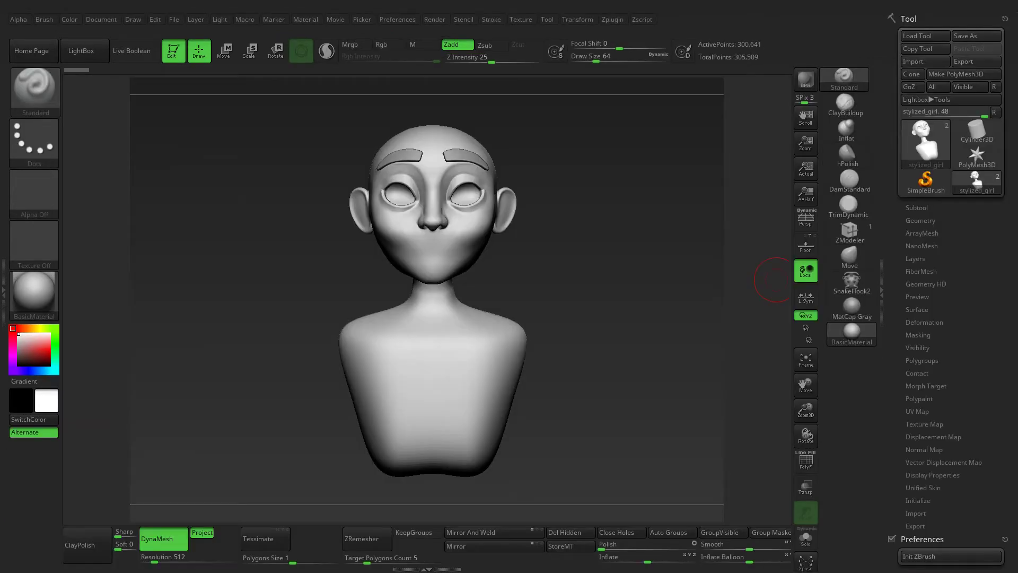
# Append a Sphere3D as a new subtool to the bust
pyautogui.moveTo(306, 267)
pyautogui.mouseDown()
pyautogui.moveTo(292, 274)
pyautogui.moveTo(631, 286)
pyautogui.moveTo(652, 326)
pyautogui.mouseUp()
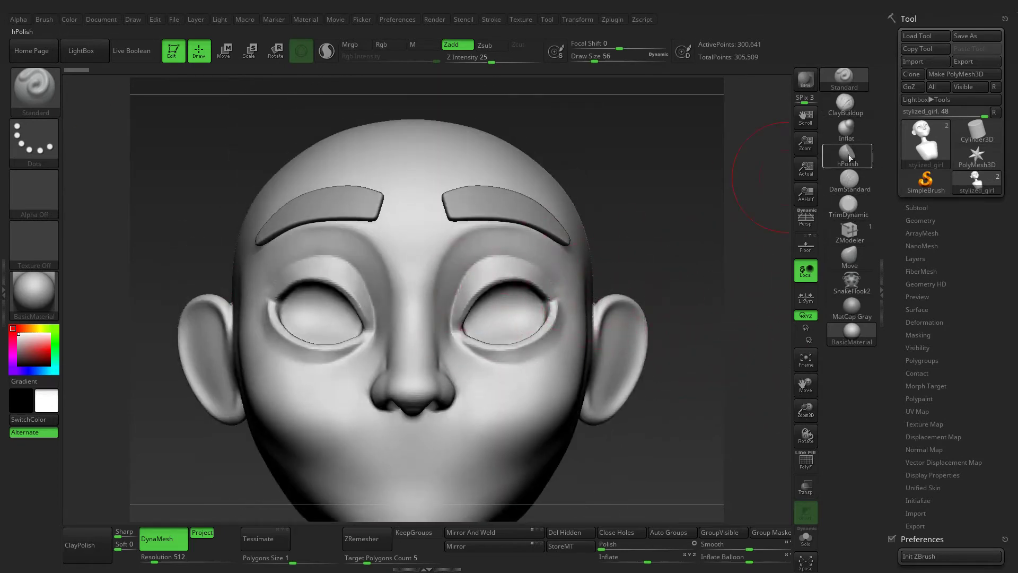
pyautogui.click(856, 259)
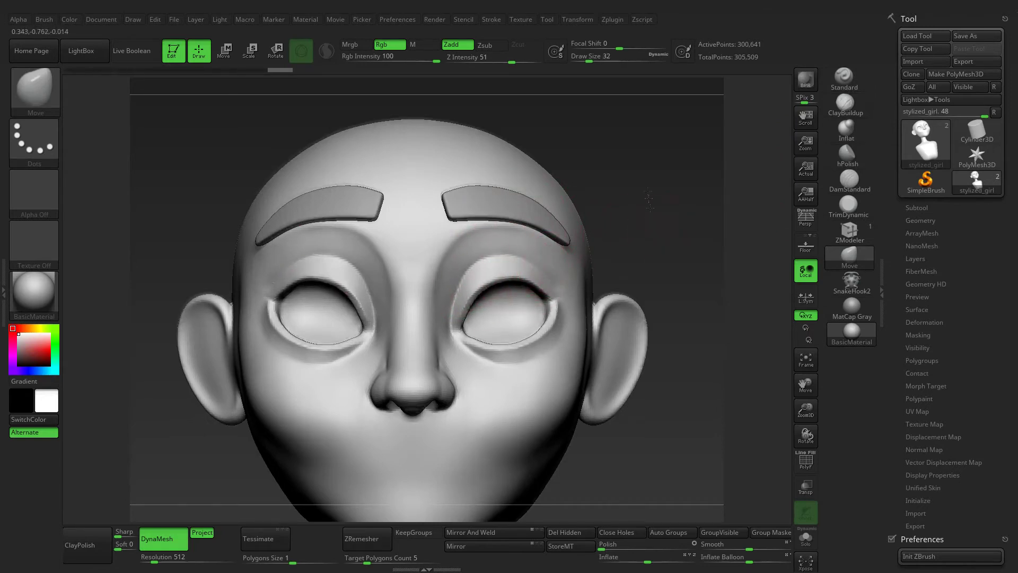
pyautogui.moveTo(657, 239); pyautogui.dragTo(665, 213)
pyautogui.click(920, 208)
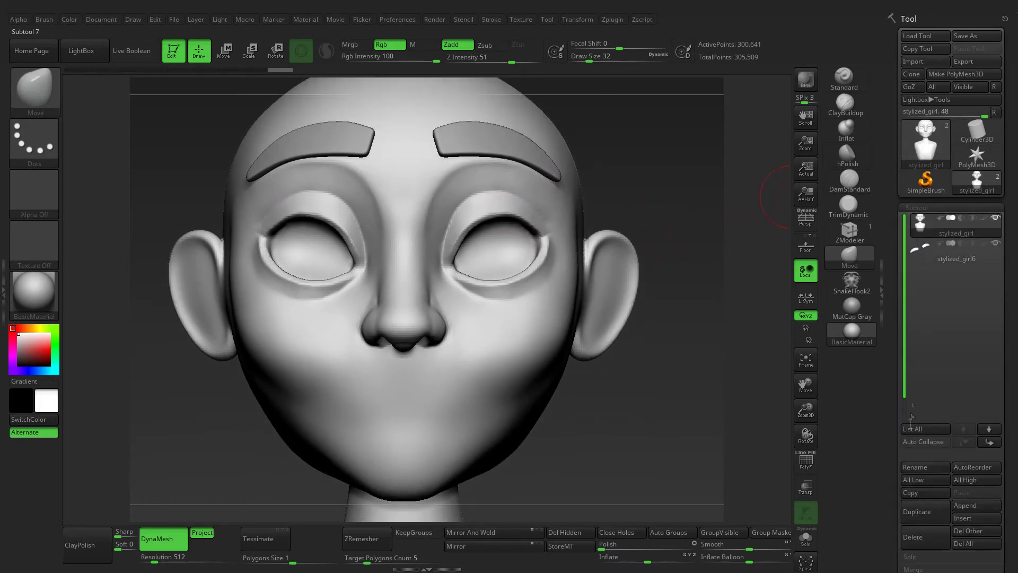
pyautogui.click(972, 505)
pyautogui.moveTo(915, 440)
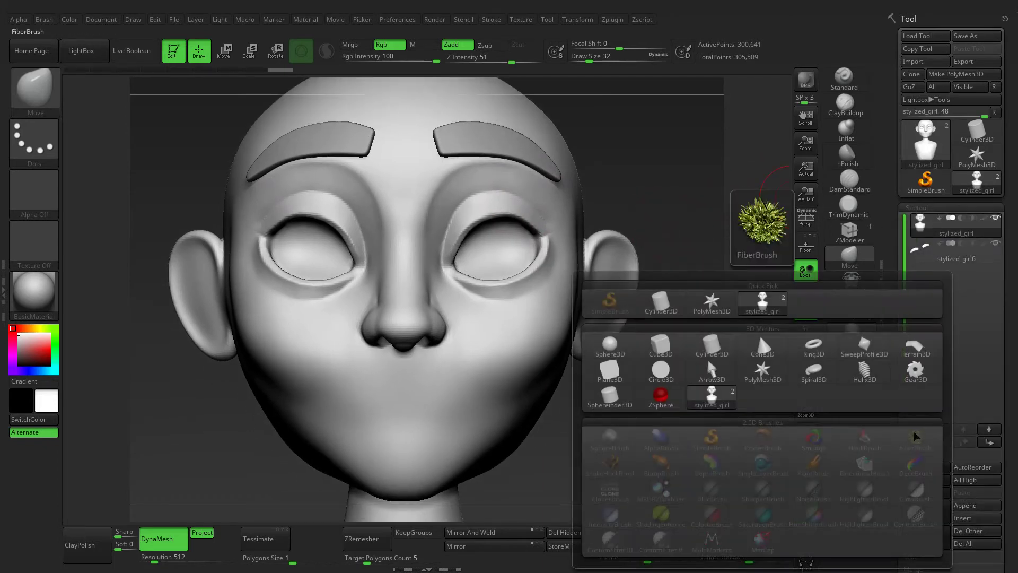
pyautogui.click(610, 345)
pyautogui.moveTo(805, 408); pyautogui.dragTo(577, 337)
# Scale the sphere down with Transpose and centre it in one eye socket
pyautogui.press('w')
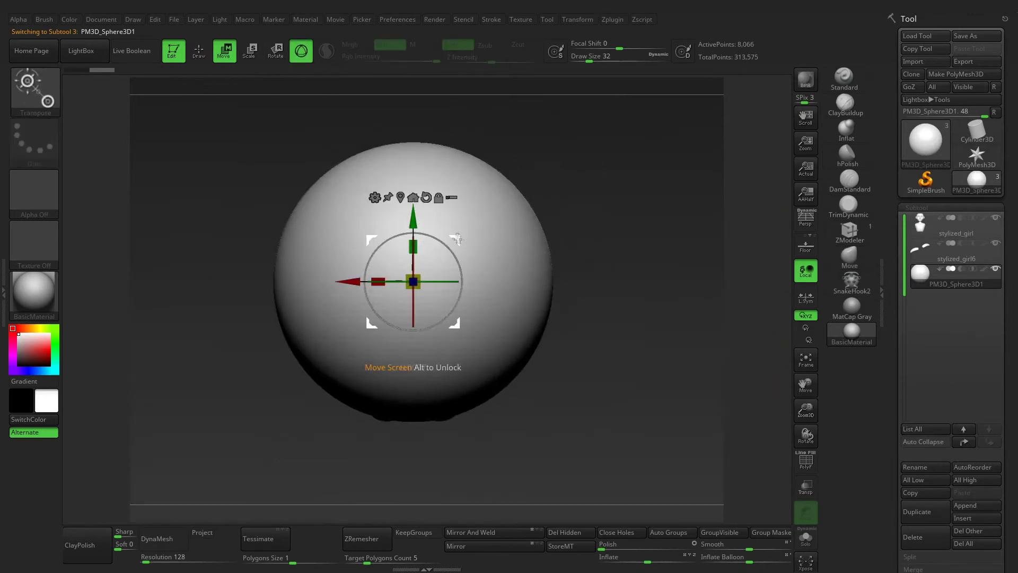
pyautogui.moveTo(418, 277)
pyautogui.mouseDown()
pyautogui.moveTo(601, 249)
pyautogui.moveTo(584, 265)
pyautogui.moveTo(438, 197)
pyautogui.mouseUp()
pyautogui.click(805, 360)
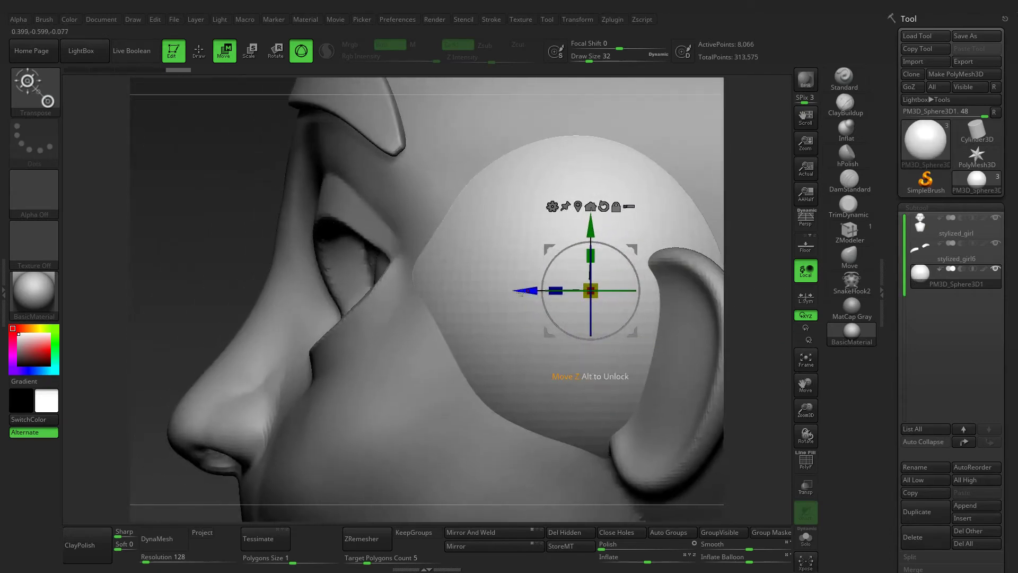
pyautogui.moveTo(512, 298); pyautogui.dragTo(275, 291)
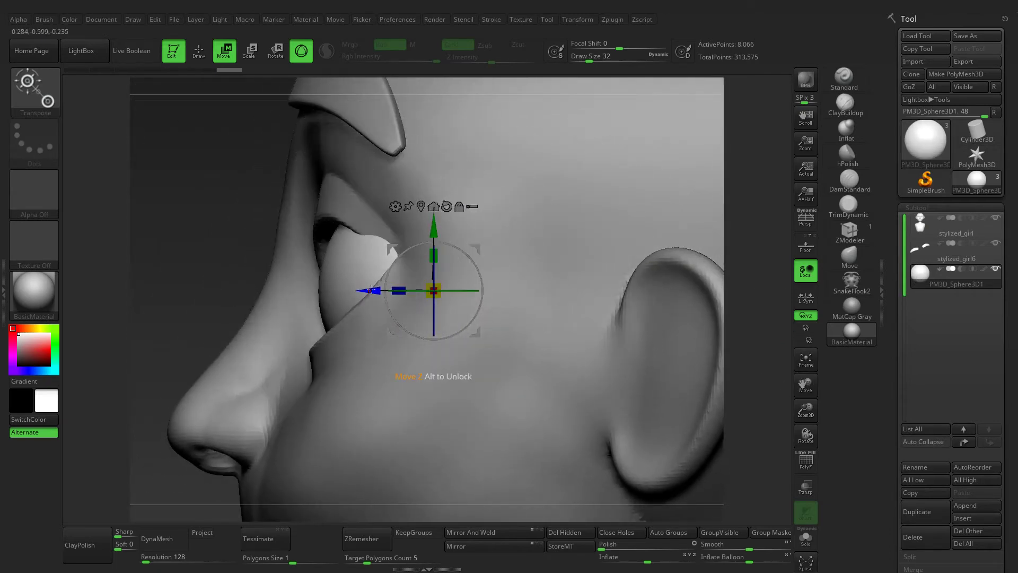
pyautogui.keyDown('shift'); pyautogui.moveTo(275, 291); pyautogui.dragTo(289, 237); pyautogui.keyUp('shift')
pyautogui.moveTo(417, 290); pyautogui.dragTo(410, 291)
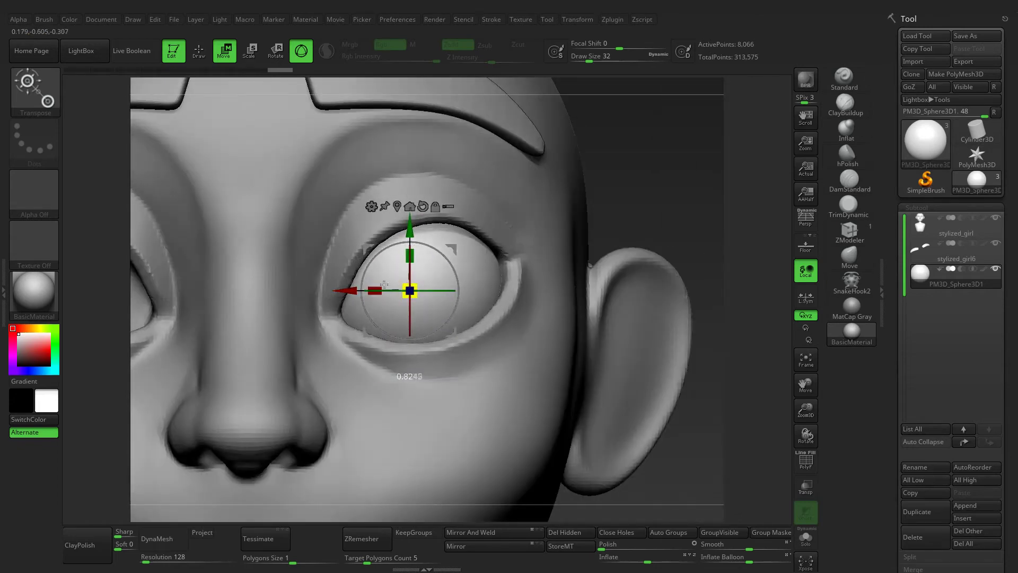
pyautogui.moveTo(489, 246)
pyautogui.keyDown('shift'); pyautogui.mouseDown()
pyautogui.moveTo(597, 183)
pyautogui.moveTo(487, 183)
pyautogui.mouseUp(); pyautogui.keyUp('shift')
# Mirror and weld the eyeball into the opposite eye socket
pyautogui.click(805, 360)
pyautogui.keyDown('alt'); pyautogui.moveTo(610, 218); pyautogui.dragTo(612, 246); pyautogui.keyUp('alt')
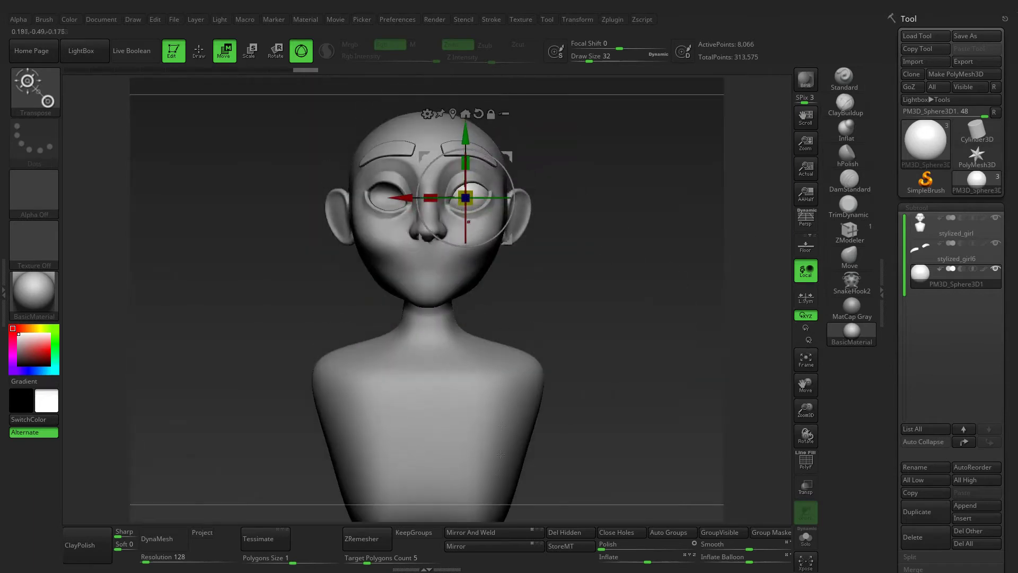
pyautogui.click(470, 531)
# Return to draw mode, select the head subtool, and zoom in on the face
pyautogui.press('q')
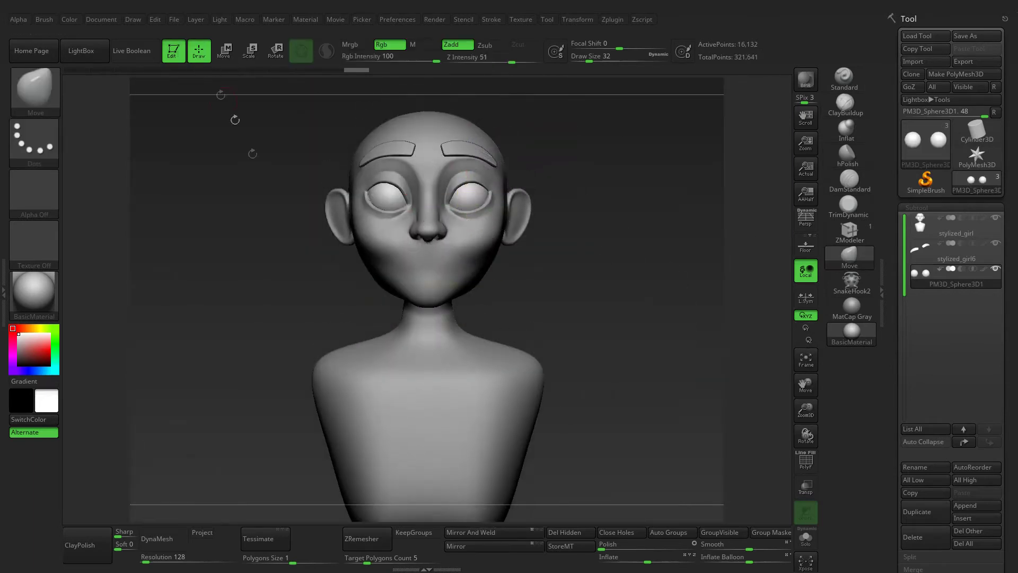
pyautogui.keyDown('alt'); pyautogui.moveTo(609, 243); pyautogui.dragTo(607, 266); pyautogui.keyUp('alt')
pyautogui.moveTo(886, 420); pyautogui.dragTo(886, 310)
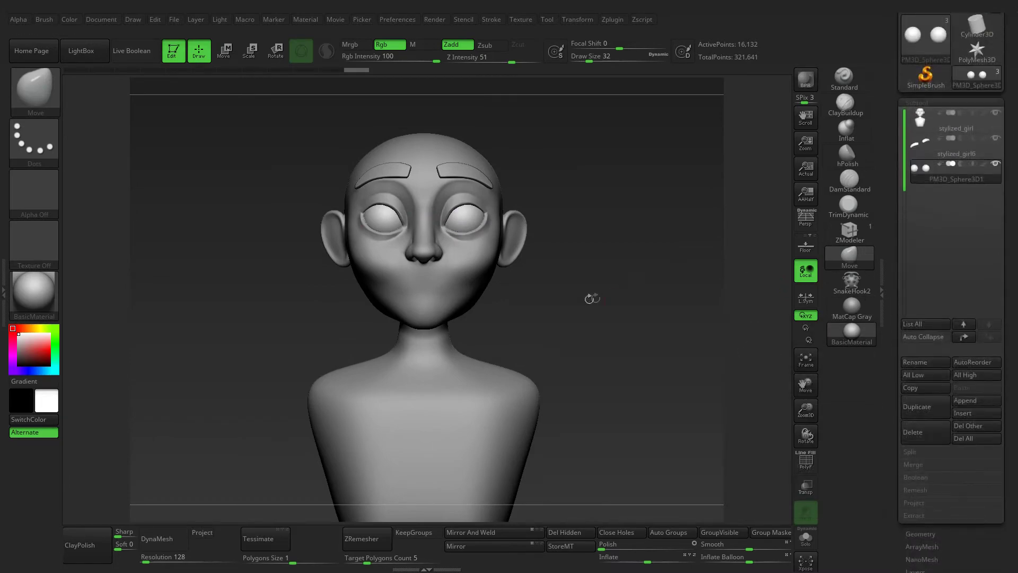
pyautogui.keyDown('alt'); pyautogui.moveTo(591, 297); pyautogui.dragTo(575, 302); pyautogui.keyUp('alt')
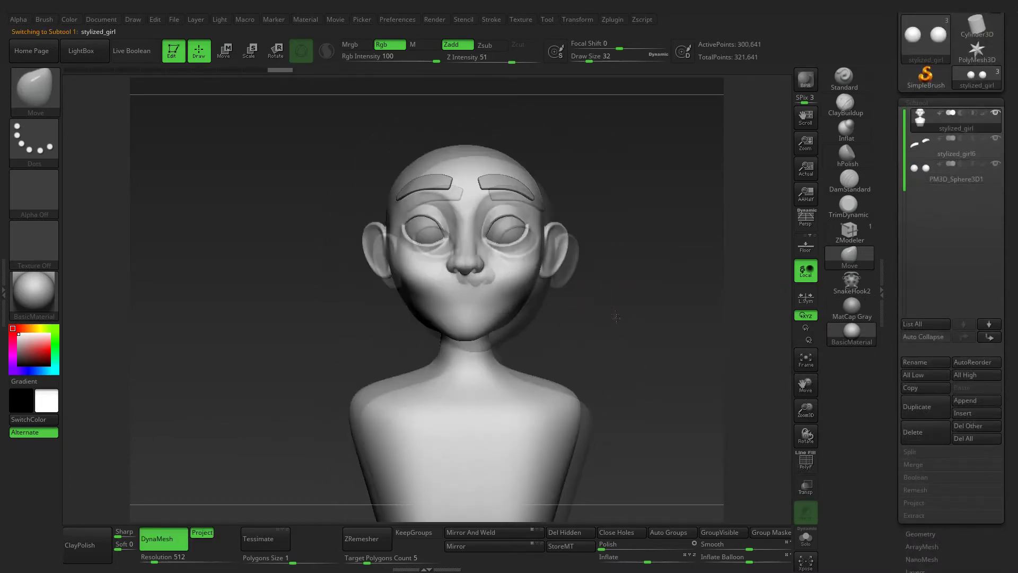
pyautogui.moveTo(805, 410); pyautogui.dragTo(800, 424)
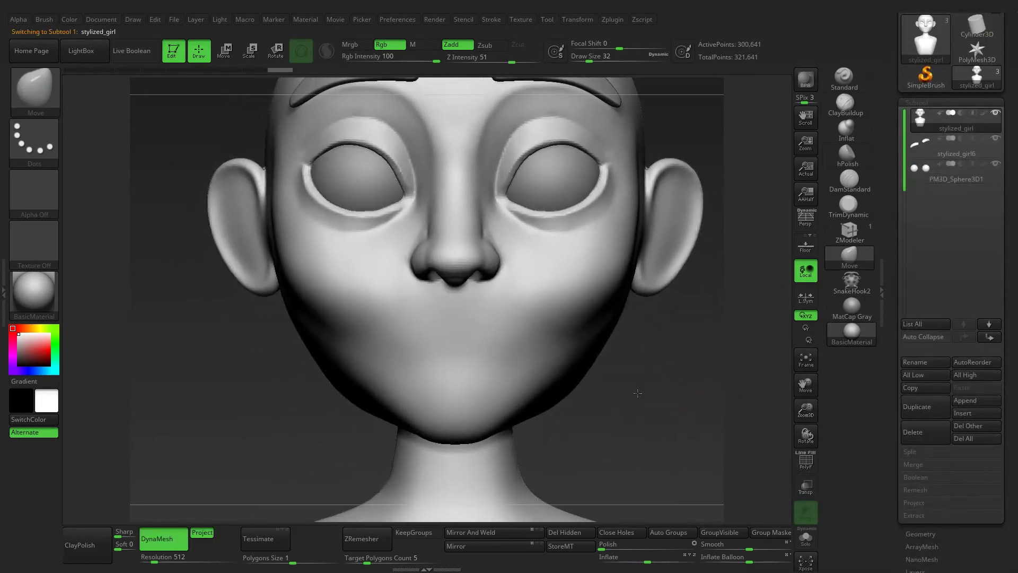
pyautogui.keyDown('alt'); pyautogui.moveTo(502, 352); pyautogui.dragTo(504, 382); pyautogui.keyUp('alt')
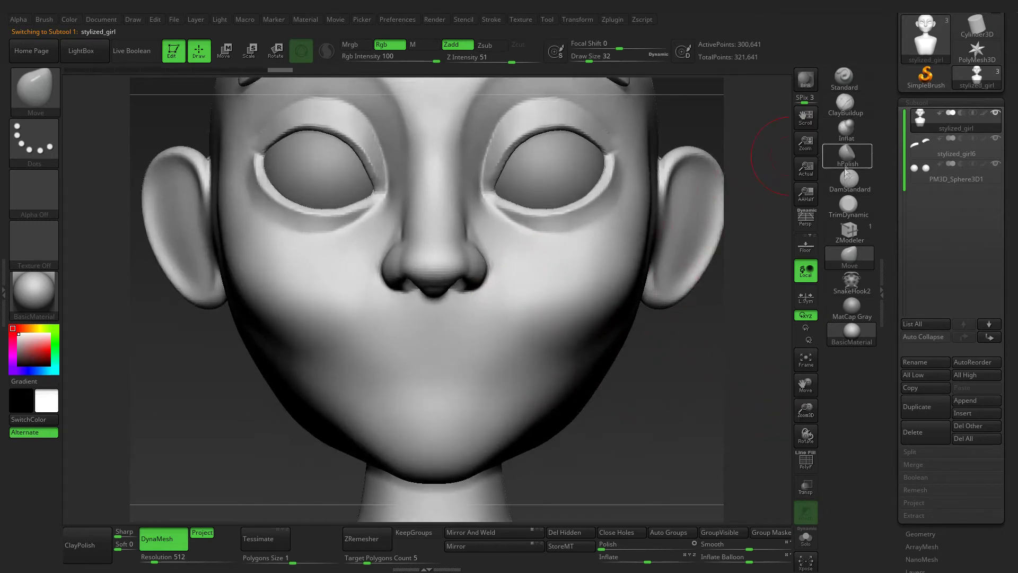
# Carve the lip line with DamStandard at Z Intensity 11, then subdivide with Ctrl+D
pyautogui.click(848, 174)
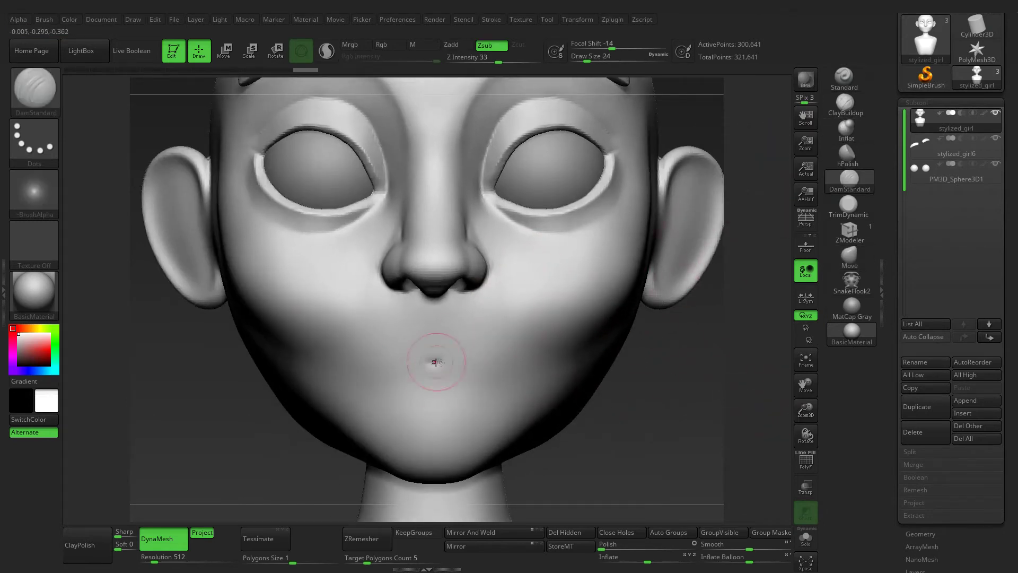
pyautogui.moveTo(499, 62); pyautogui.dragTo(476, 62)
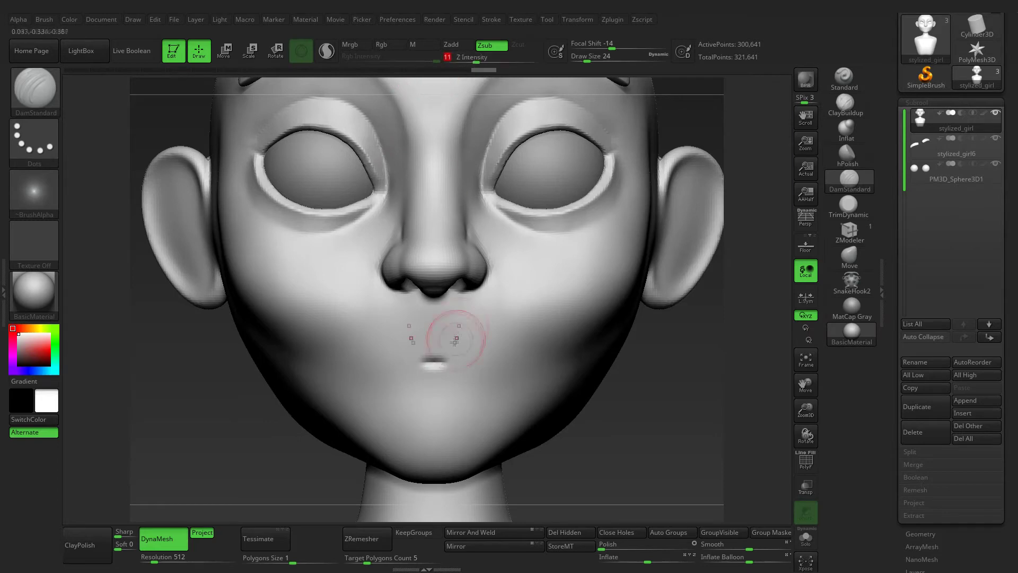
pyautogui.press('[')
pyautogui.moveTo(411, 364); pyautogui.dragTo(482, 365)
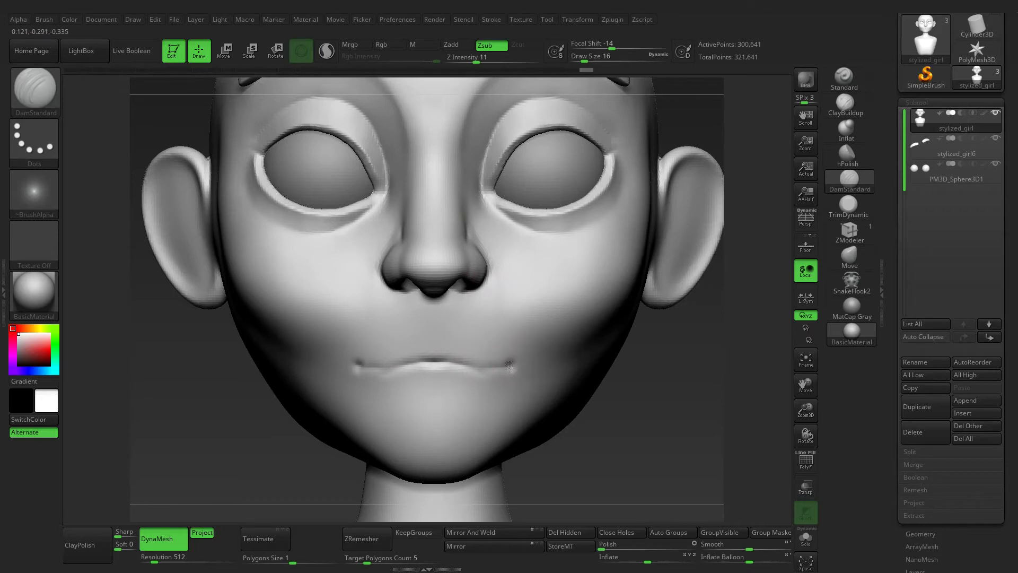
pyautogui.moveTo(421, 364); pyautogui.dragTo(509, 358)
pyautogui.press('[')
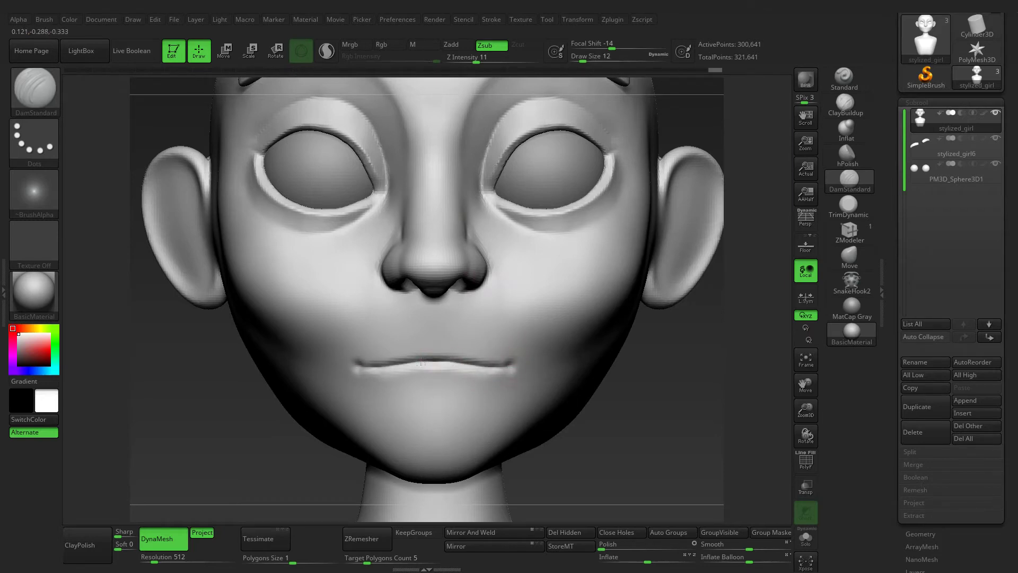
pyautogui.moveTo(489, 362); pyautogui.dragTo(492, 363)
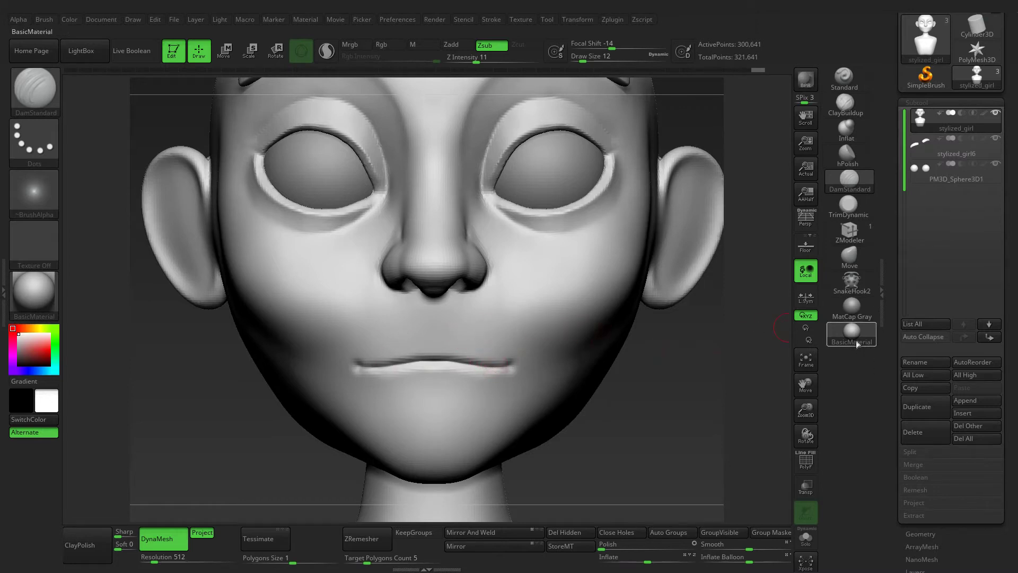
pyautogui.hotkey('ctrl', 'd')
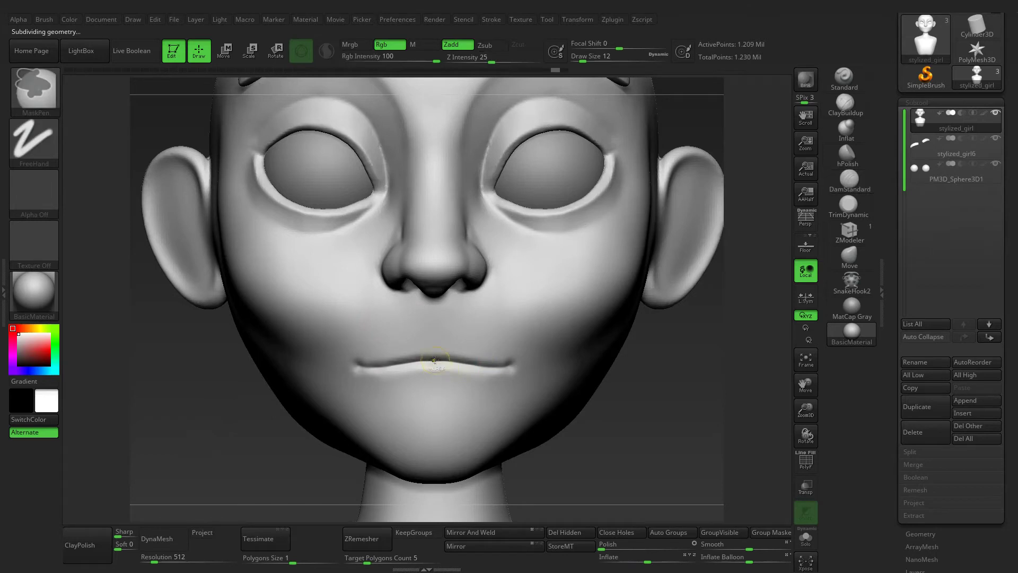
# Drop to the lower subdivision level and mask the upper lip, inverting the mask
pyautogui.click(921, 533)
pyautogui.scroll(5, 928, 276)
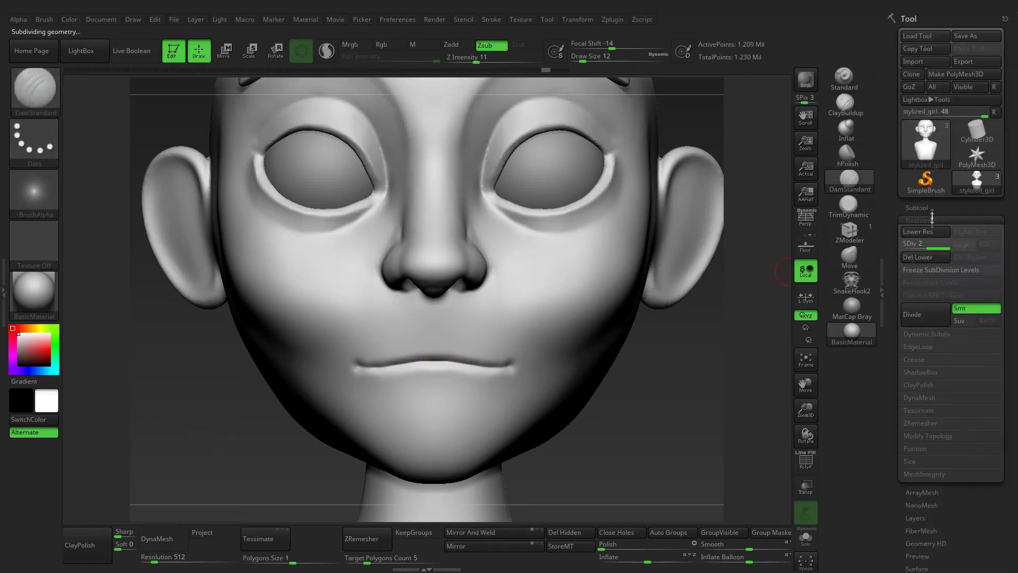
pyautogui.click(917, 232)
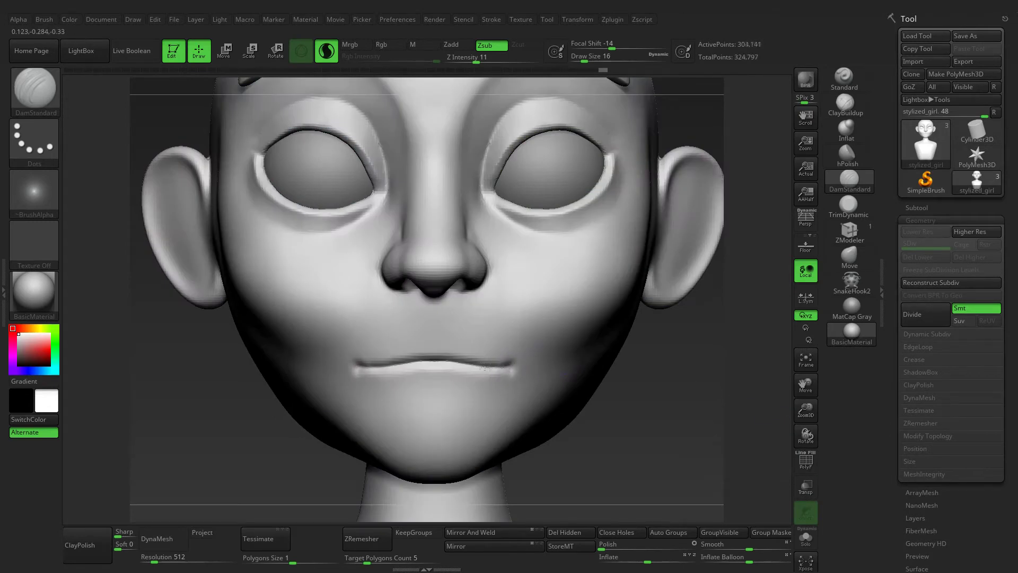
pyautogui.press('ctrl')
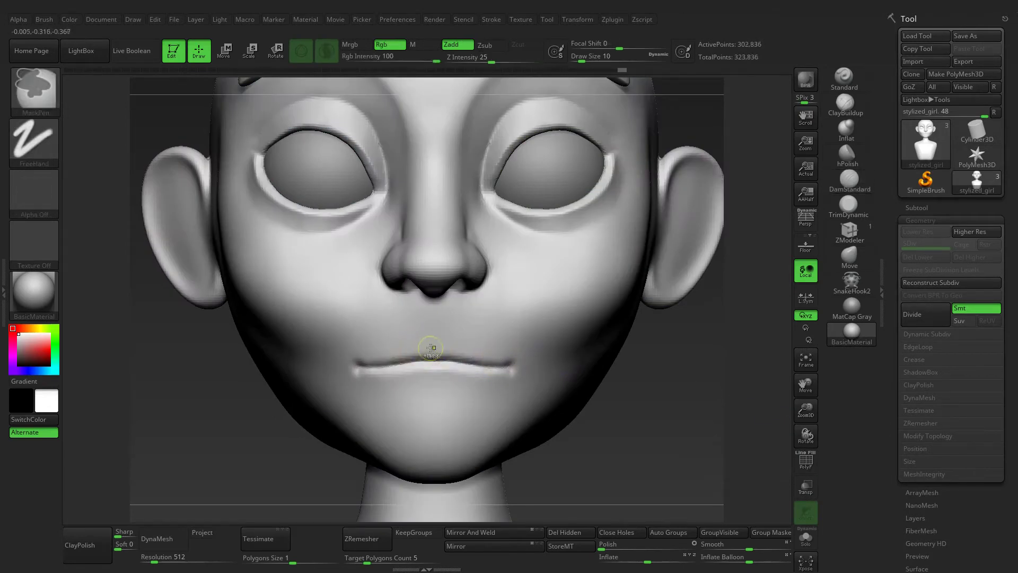
pyautogui.keyDown('ctrl'); pyautogui.click(431, 348); pyautogui.keyUp('ctrl')
pyautogui.keyDown('ctrl'); pyautogui.moveTo(455, 347); pyautogui.dragTo(472, 353); pyautogui.keyUp('ctrl')
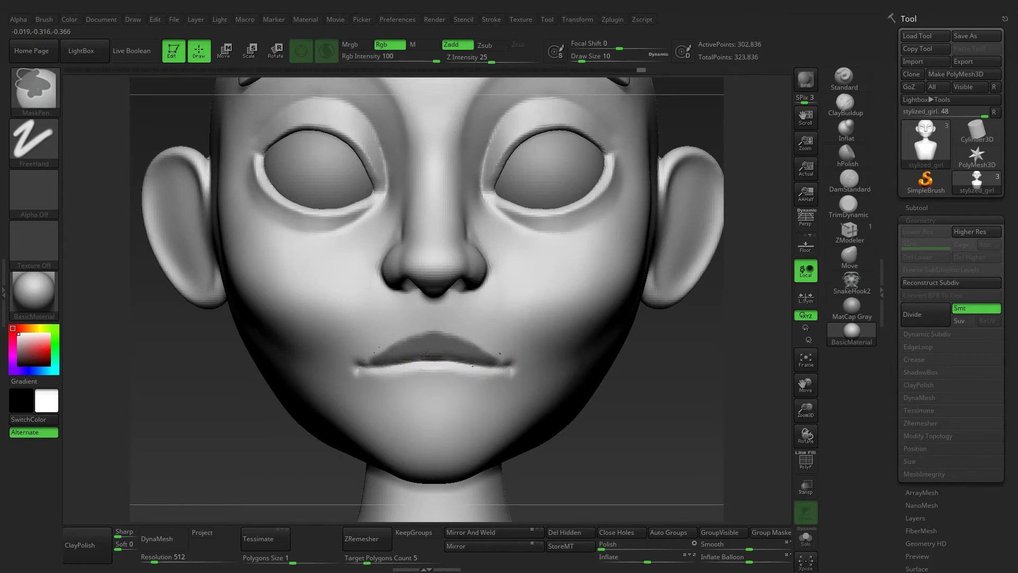
pyautogui.keyDown('ctrl'); pyautogui.click(398, 356); pyautogui.keyUp('ctrl')
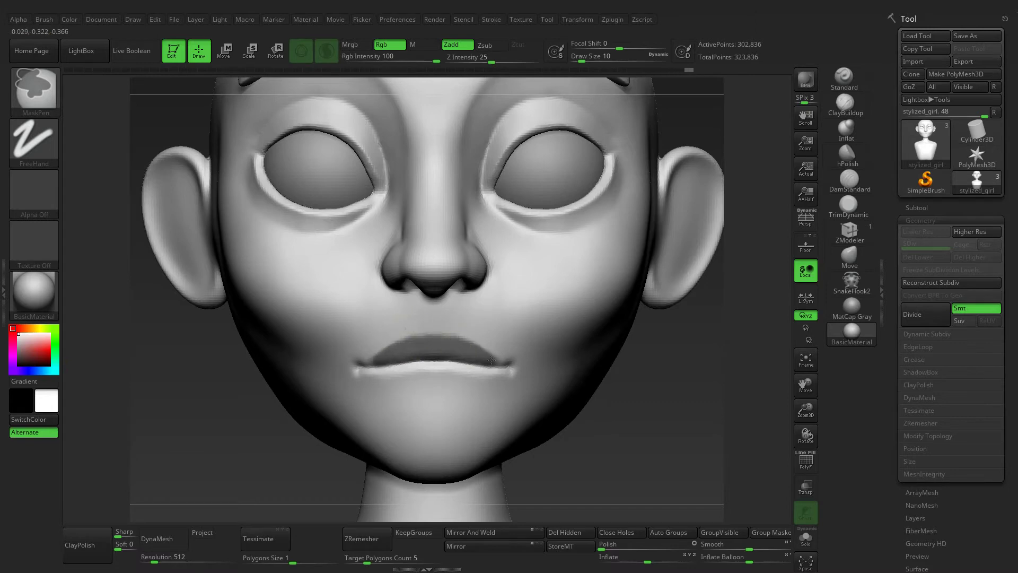
# Rotate the isolated upper lip about 27 degrees outward in profile view
pyautogui.moveTo(636, 397); pyautogui.dragTo(587, 407)
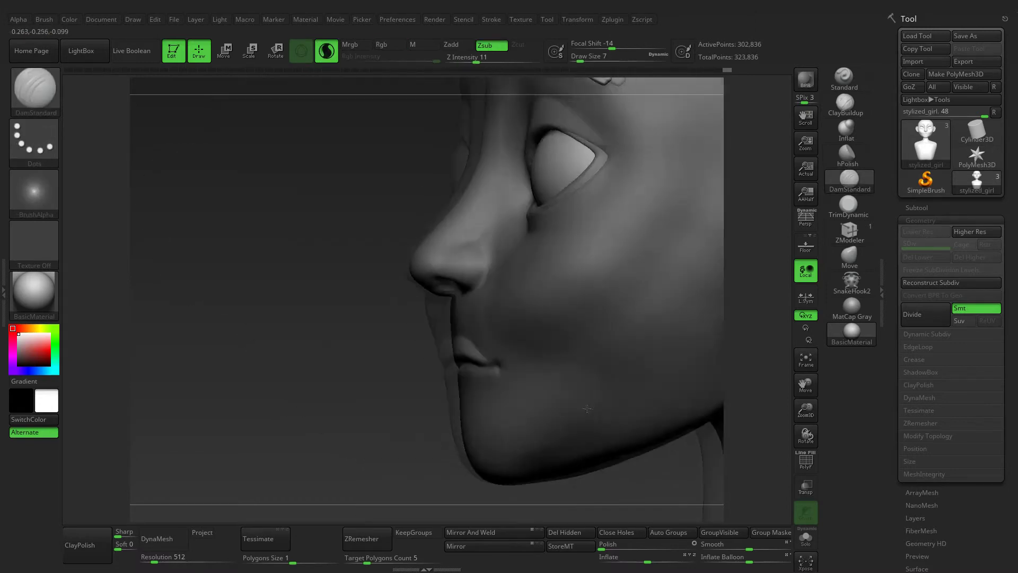
pyautogui.press('w')
pyautogui.click(474, 353)
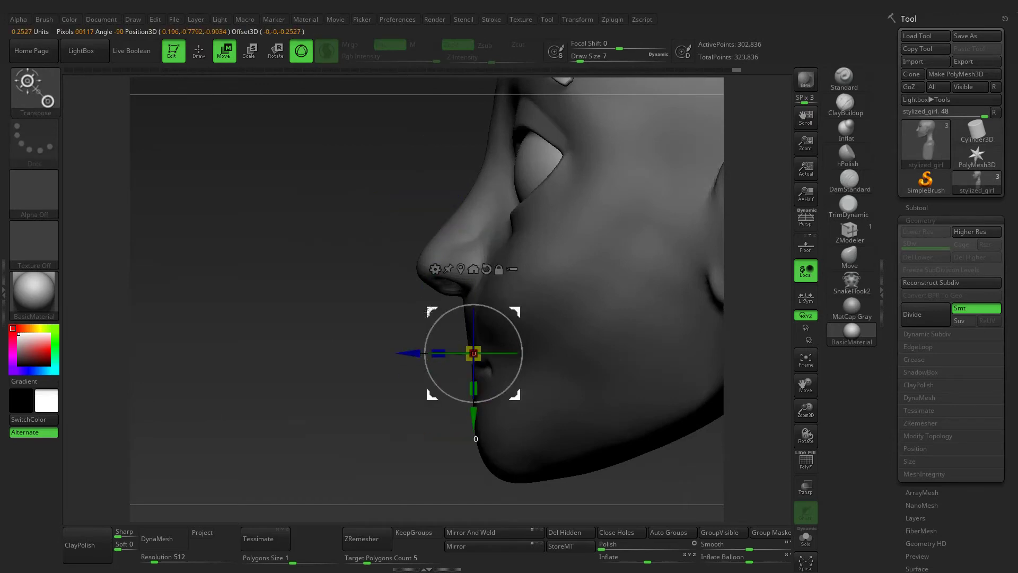
pyautogui.moveTo(429, 312); pyautogui.dragTo(426, 322)
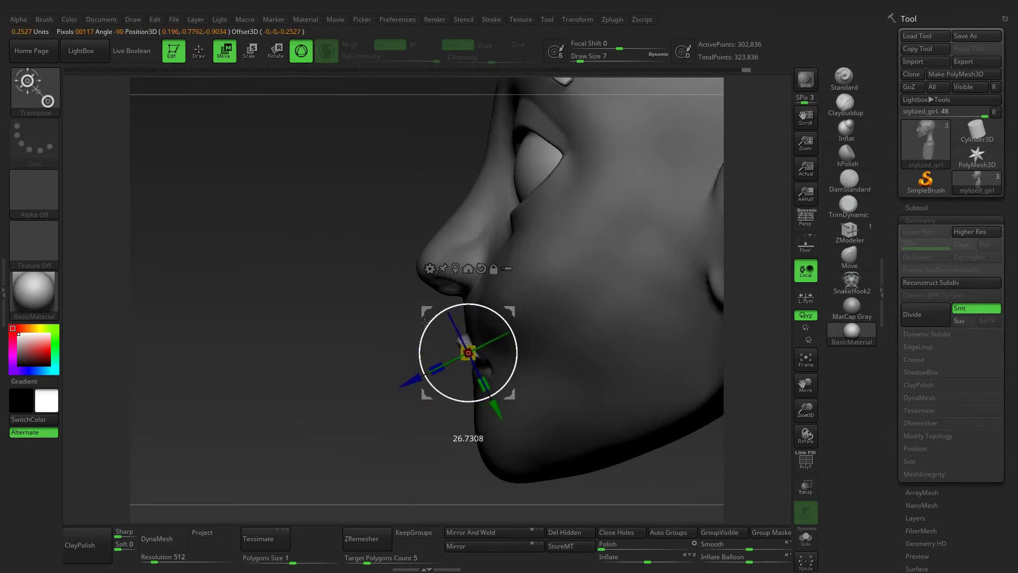
pyautogui.keyDown('shift'); pyautogui.moveTo(403, 340); pyautogui.dragTo(391, 342); pyautogui.keyUp('shift')
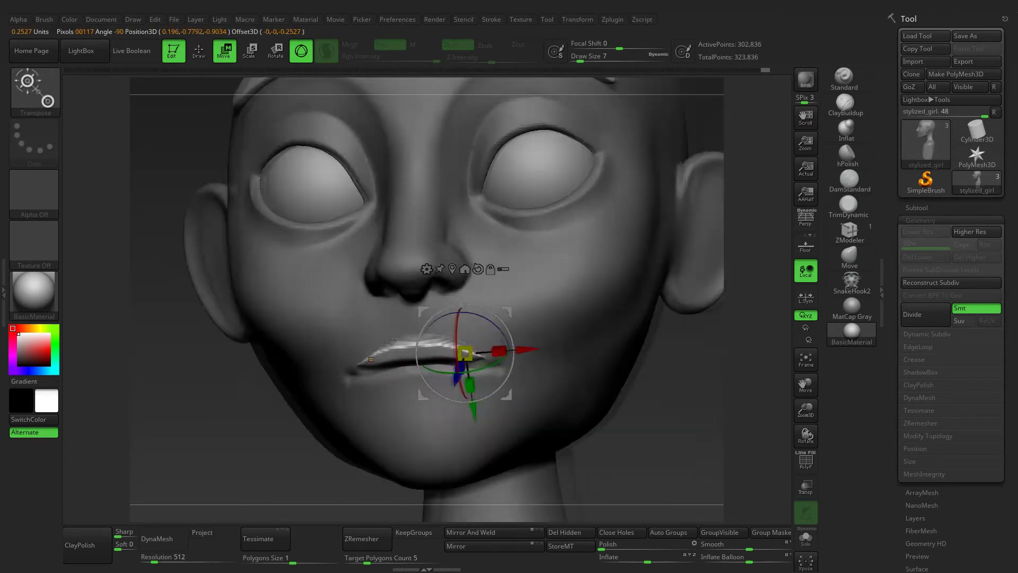
pyautogui.click(850, 179)
pyautogui.moveTo(806, 410); pyautogui.dragTo(804, 424)
pyautogui.click(845, 103)
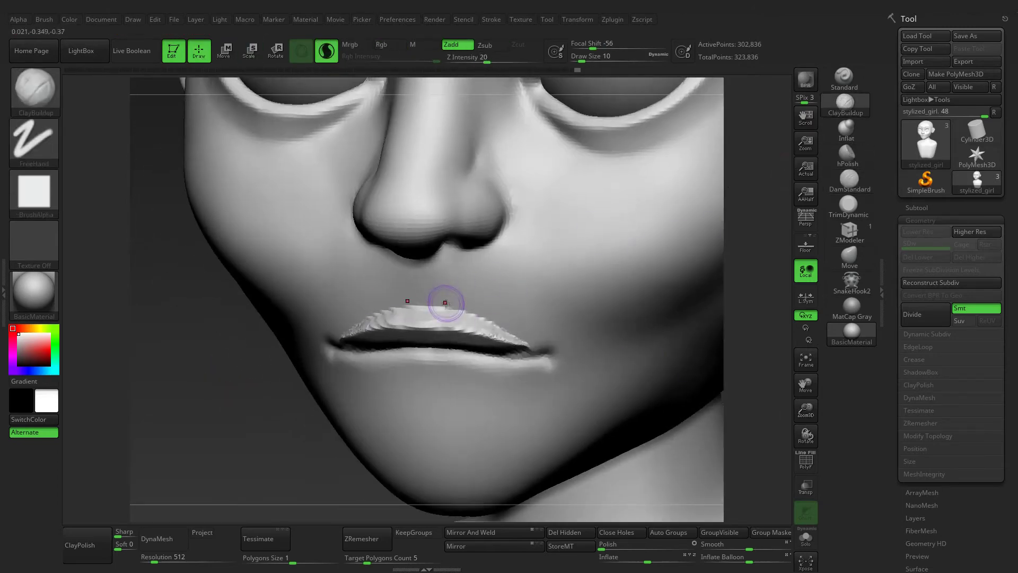
# Build up and smooth the upper lip, adding small vertical wrinkles
pyautogui.moveTo(445, 299)
pyautogui.mouseDown()
pyautogui.moveTo(410, 300)
pyautogui.moveTo(456, 297)
pyautogui.moveTo(381, 302)
pyautogui.moveTo(504, 317)
pyautogui.moveTo(350, 313)
pyautogui.moveTo(525, 329)
pyautogui.moveTo(350, 319)
pyautogui.moveTo(438, 316)
pyautogui.moveTo(525, 336)
pyautogui.mouseUp()
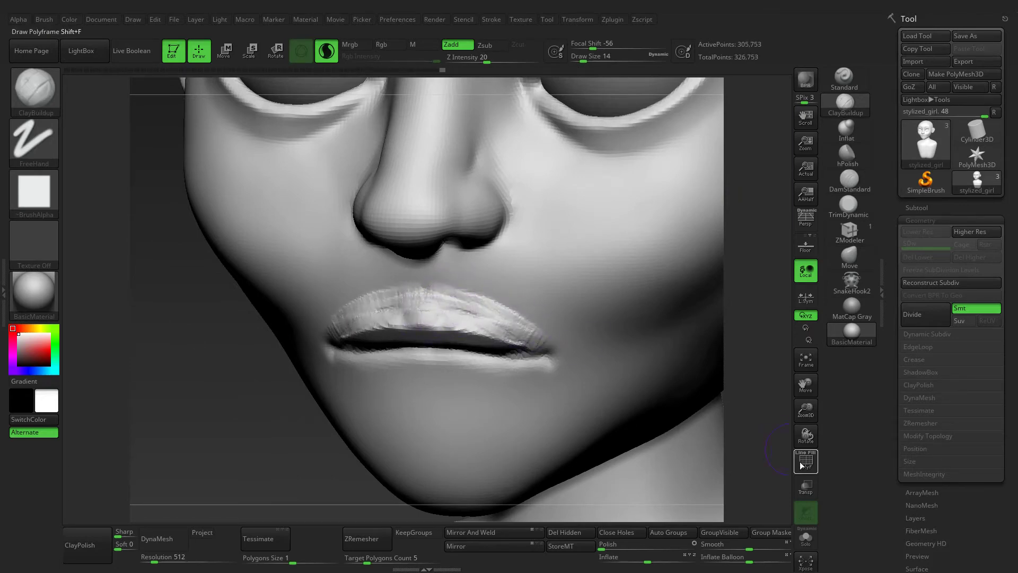
pyautogui.press('shift')
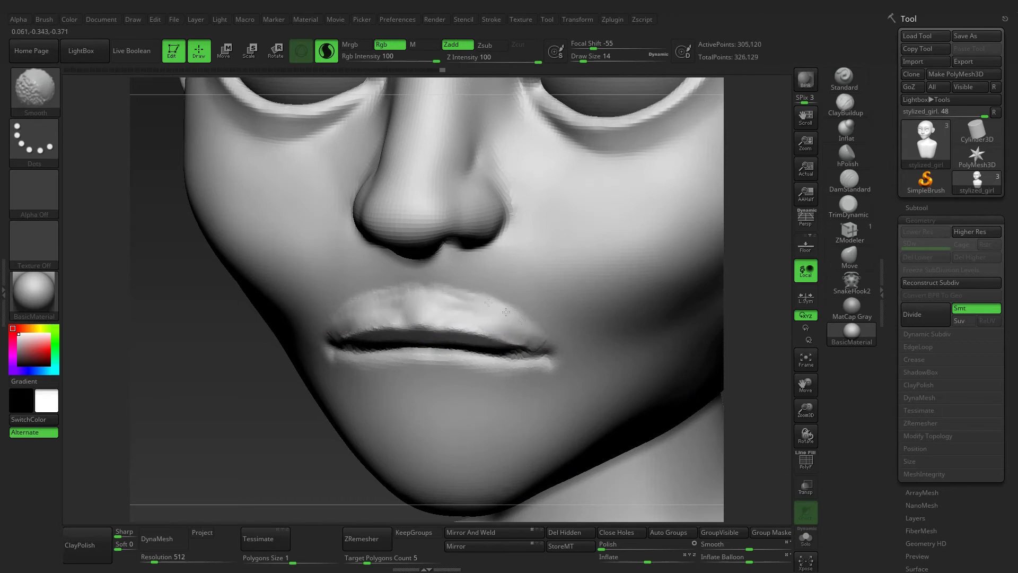
pyautogui.moveTo(418, 306)
pyautogui.keyDown('shift'); pyautogui.mouseDown()
pyautogui.moveTo(392, 294)
pyautogui.moveTo(460, 311)
pyautogui.mouseUp(); pyautogui.keyUp('shift')
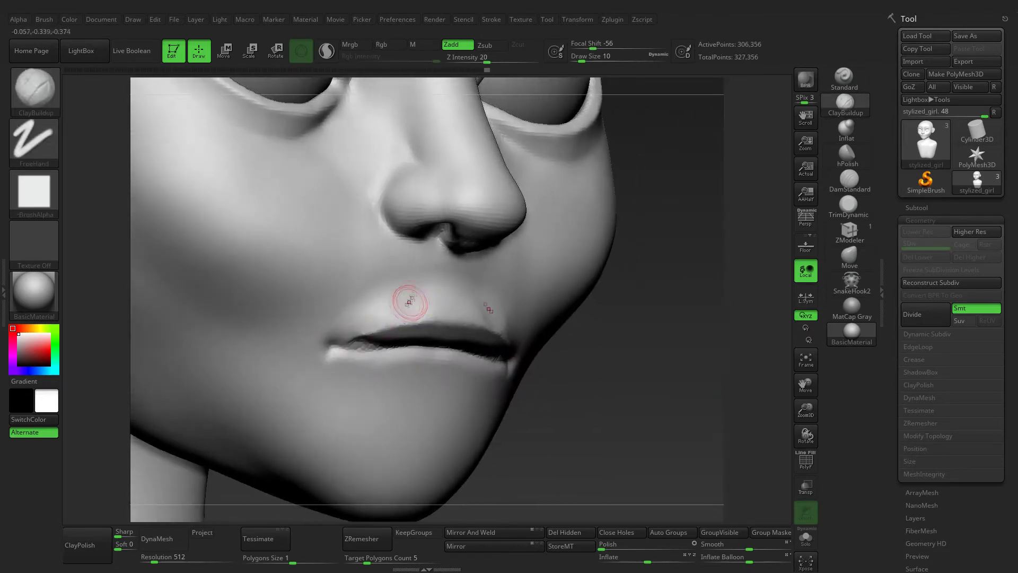
pyautogui.moveTo(412, 301)
pyautogui.mouseDown()
pyautogui.moveTo(420, 295)
pyautogui.moveTo(401, 287)
pyautogui.moveTo(477, 302)
pyautogui.moveTo(390, 302)
pyautogui.moveTo(423, 288)
pyautogui.mouseUp()
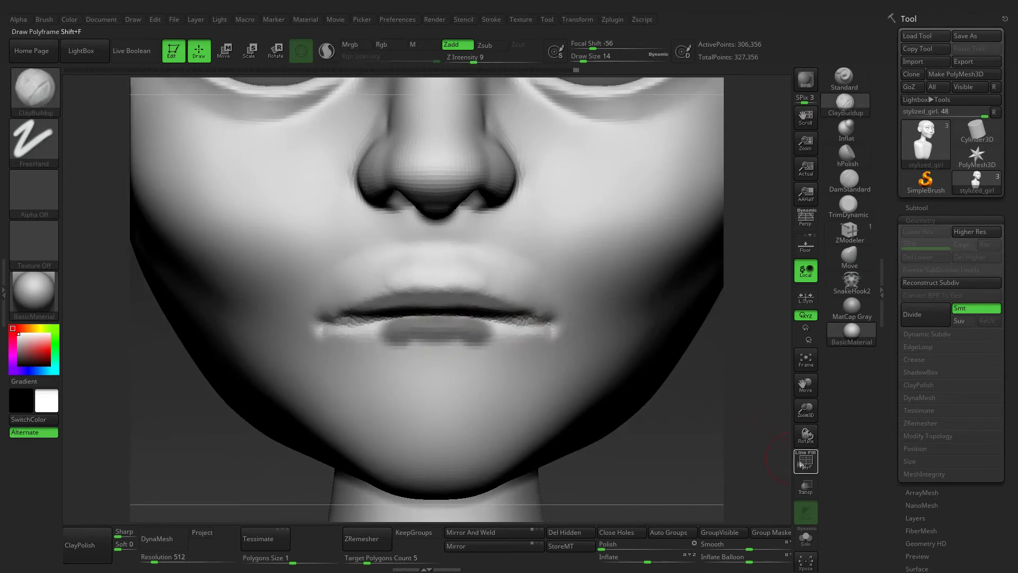
# Show PolyF, mask the lower lip, and set up Transpose Rotate on it in profile
pyautogui.click(804, 460)
pyautogui.keyDown('ctrl'); pyautogui.moveTo(371, 331); pyautogui.dragTo(384, 333); pyautogui.keyUp('ctrl')
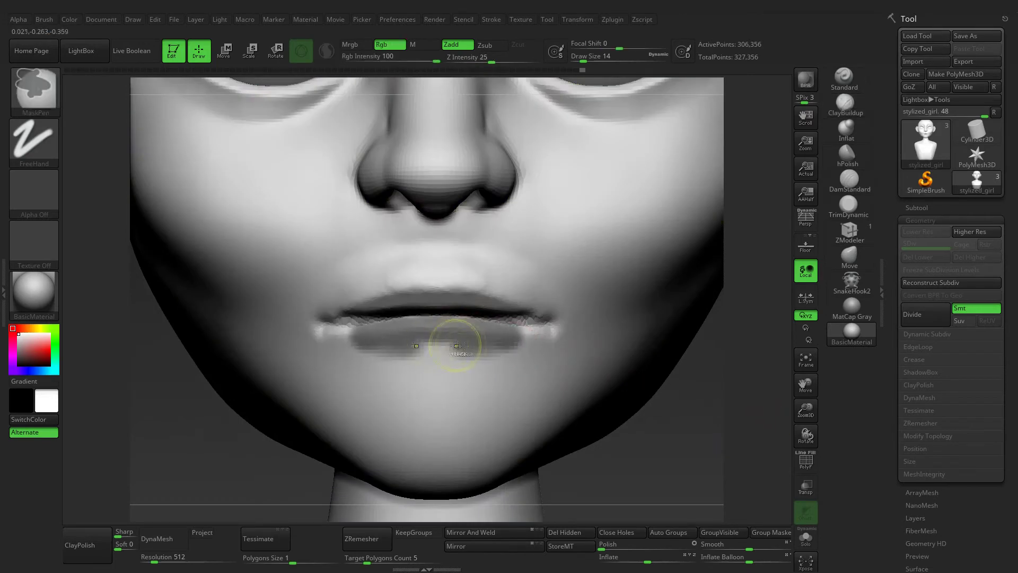
pyautogui.keyDown('ctrl'); pyautogui.moveTo(459, 344); pyautogui.dragTo(488, 358); pyautogui.keyUp('ctrl')
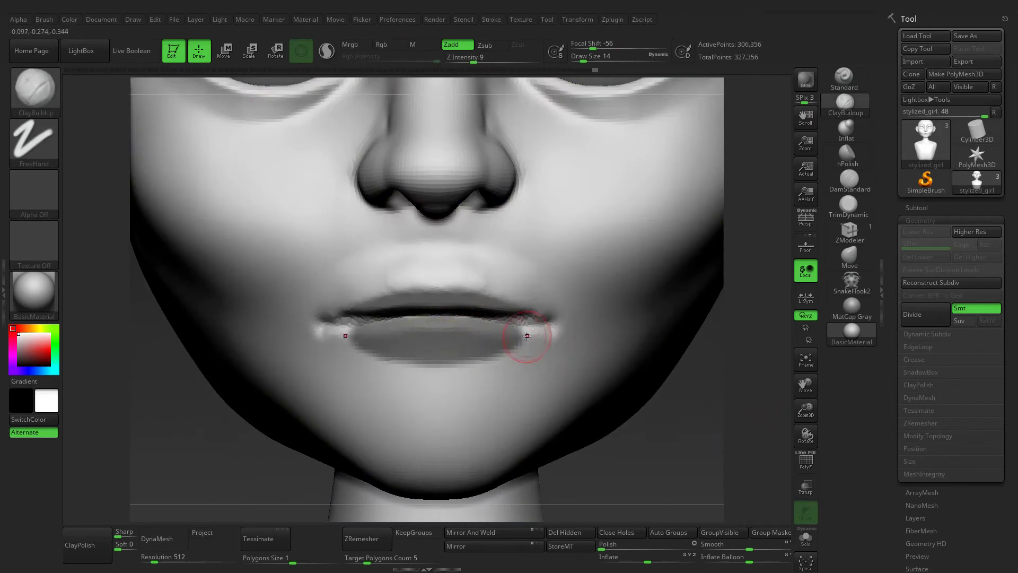
pyautogui.press('ctrl')
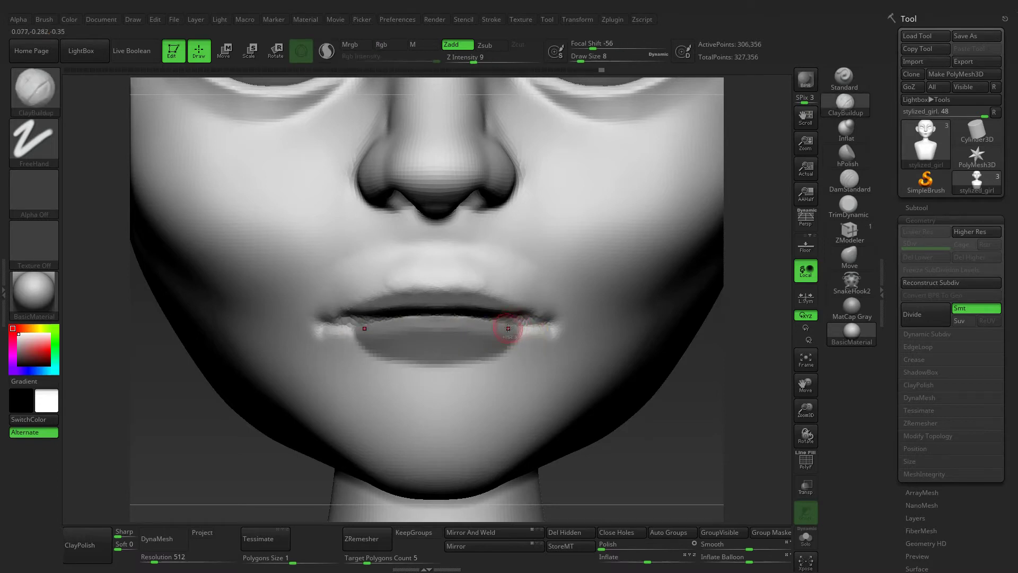
pyautogui.press('[')
pyautogui.keyDown('shift'); pyautogui.moveTo(694, 466); pyautogui.dragTo(531, 466); pyautogui.keyUp('shift')
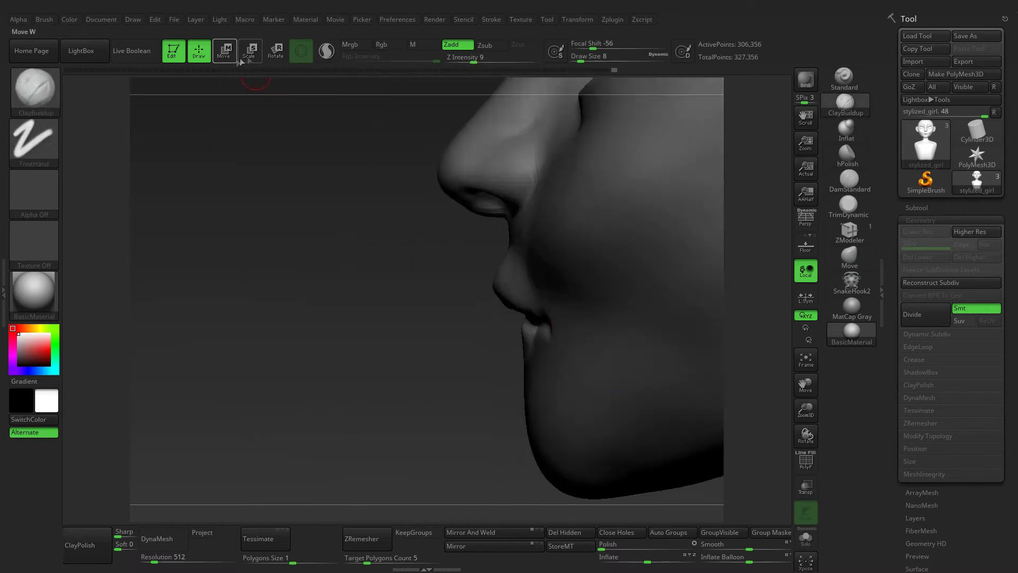
pyautogui.click(276, 50)
pyautogui.moveTo(522, 344)
pyautogui.keyDown('alt'); pyautogui.mouseDown()
pyautogui.moveTo(477, 332)
pyautogui.moveTo(576, 328)
pyautogui.moveTo(450, 311)
pyautogui.mouseUp(); pyautogui.keyUp('alt')
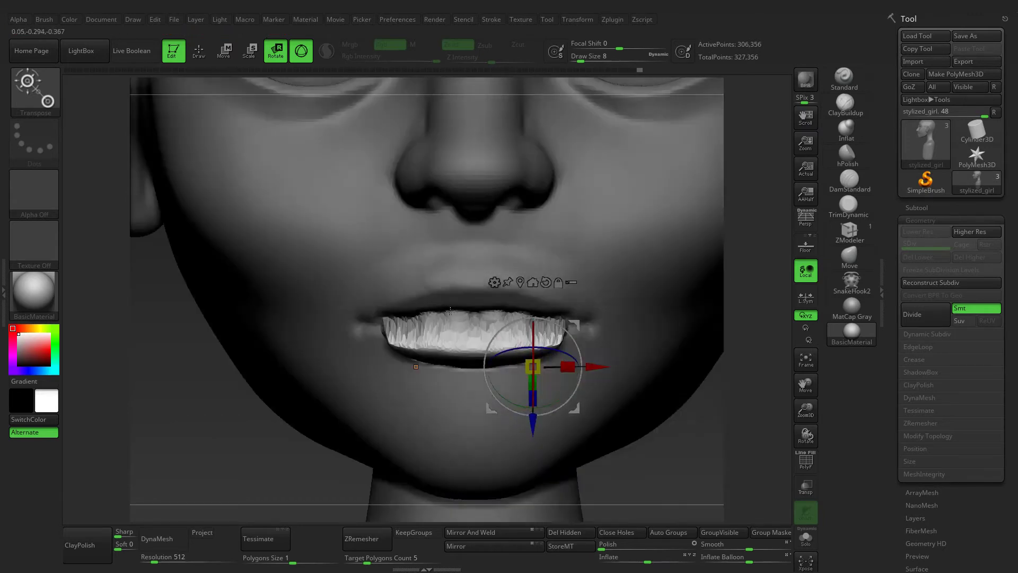
# Clear the mask from the face and orbit around the mouth, returning to a front view
pyautogui.click(199, 56)
pyautogui.hotkey('ctrl', 'shift', 'a')
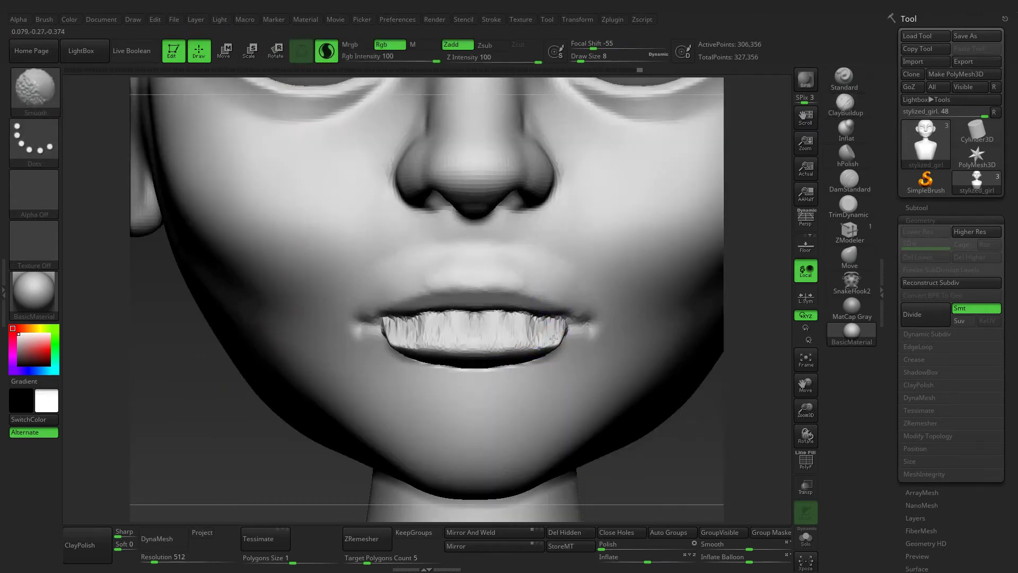
pyautogui.moveTo(599, 369); pyautogui.dragTo(573, 350, button='right')
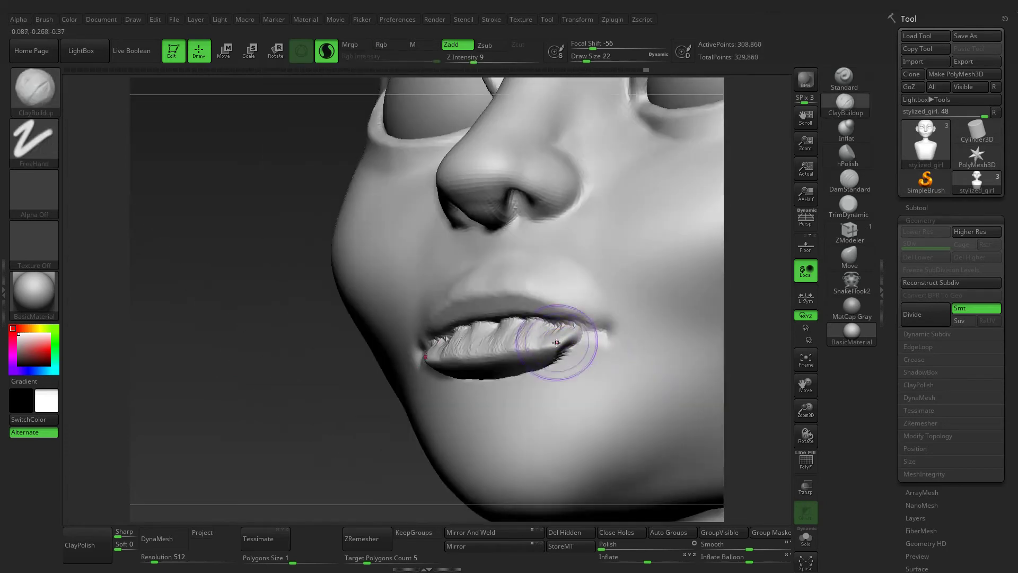
pyautogui.press('shift')
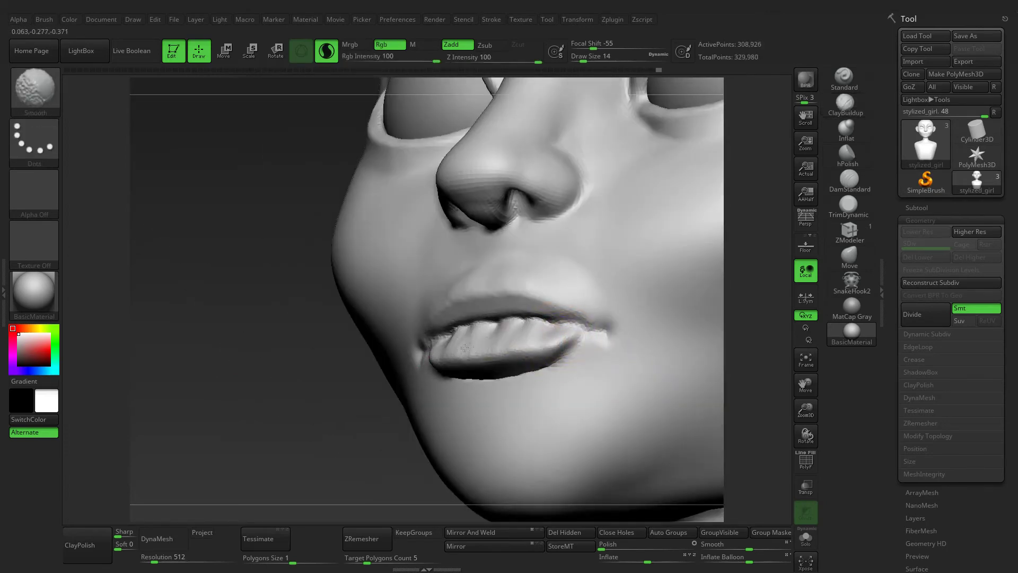
pyautogui.keyDown('shift'); pyautogui.moveTo(465, 347); pyautogui.dragTo(691, 161, button='right'); pyautogui.keyUp('shift')
# Carve creases along the upper and lower lip edges with DamStandard, smoothing the lower lip and mouth corner
pyautogui.click(850, 183)
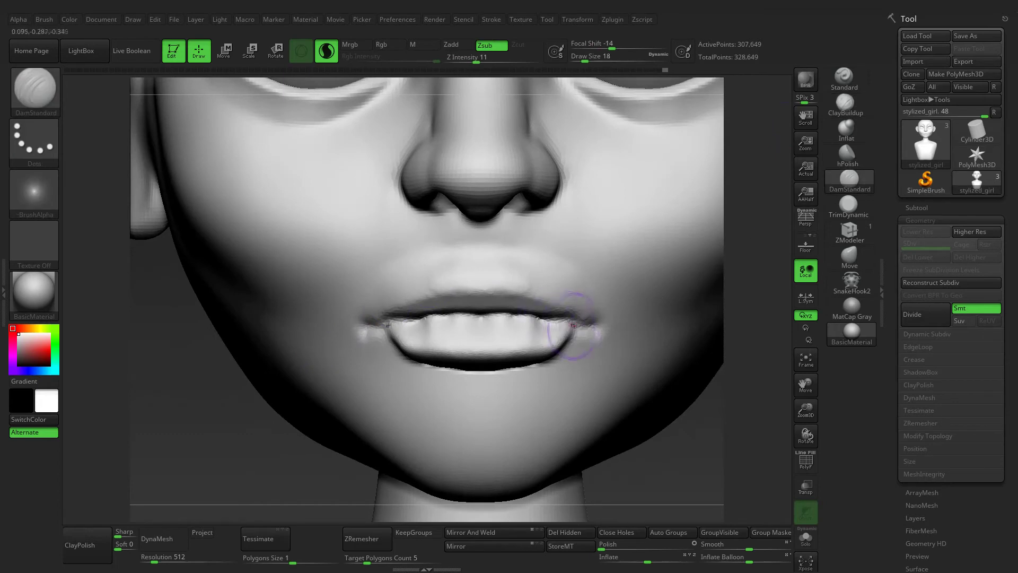
pyautogui.moveTo(501, 312); pyautogui.dragTo(446, 320)
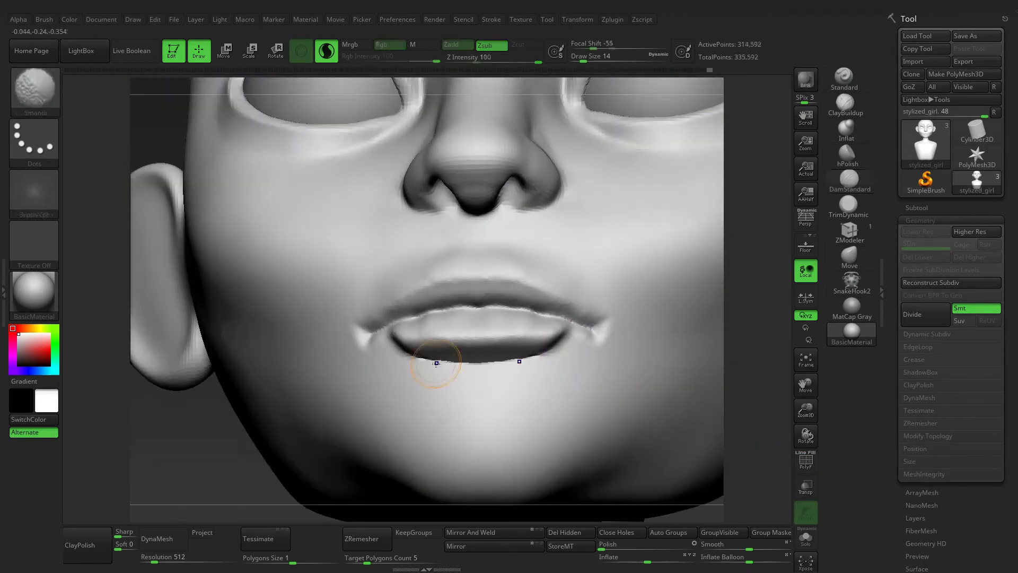
pyautogui.keyDown('shift'); pyautogui.moveTo(424, 360); pyautogui.dragTo(491, 341); pyautogui.keyUp('shift')
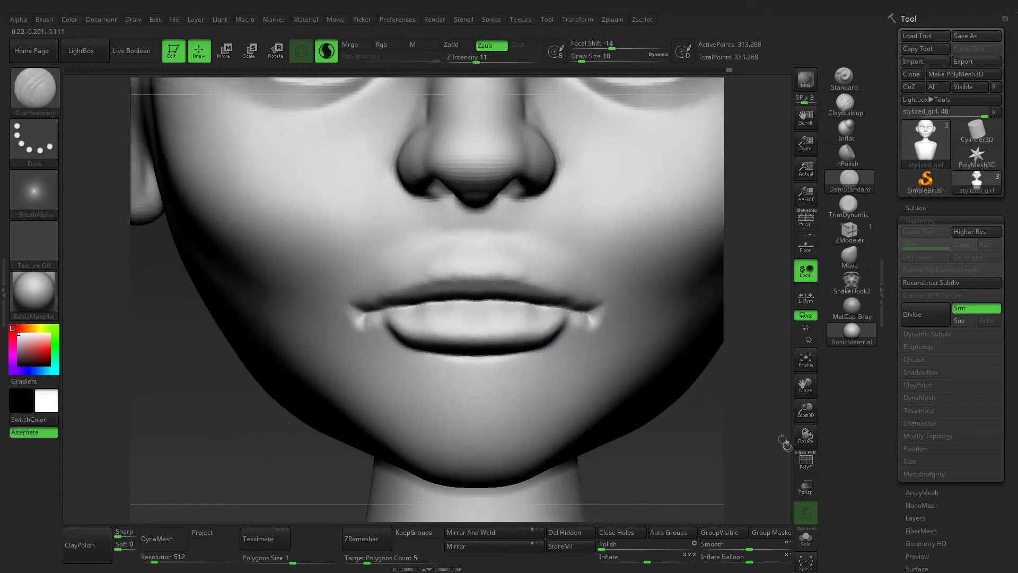
pyautogui.keyDown('shift'); pyautogui.moveTo(557, 318); pyautogui.dragTo(537, 325); pyautogui.keyUp('shift')
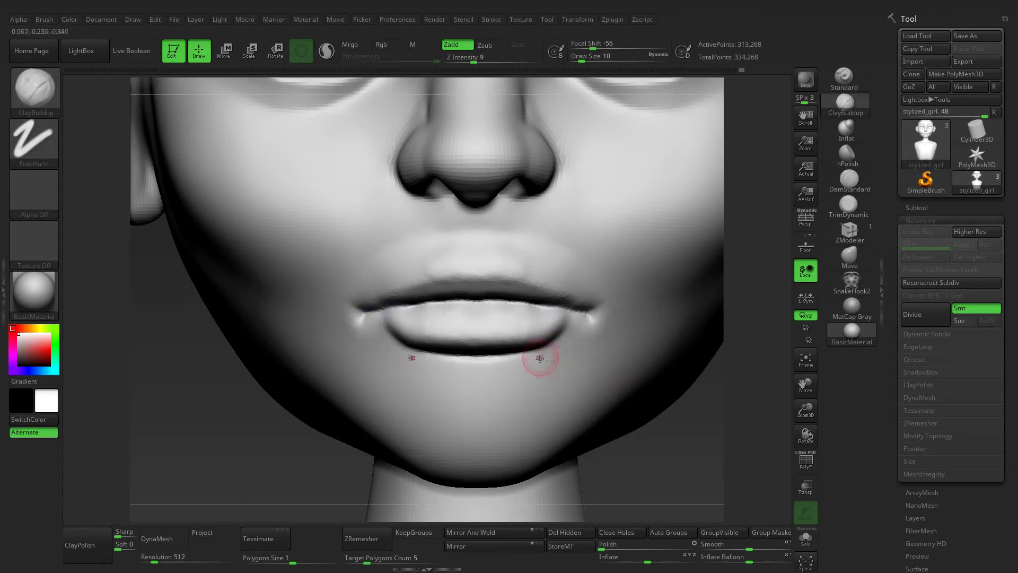
pyautogui.click(847, 175)
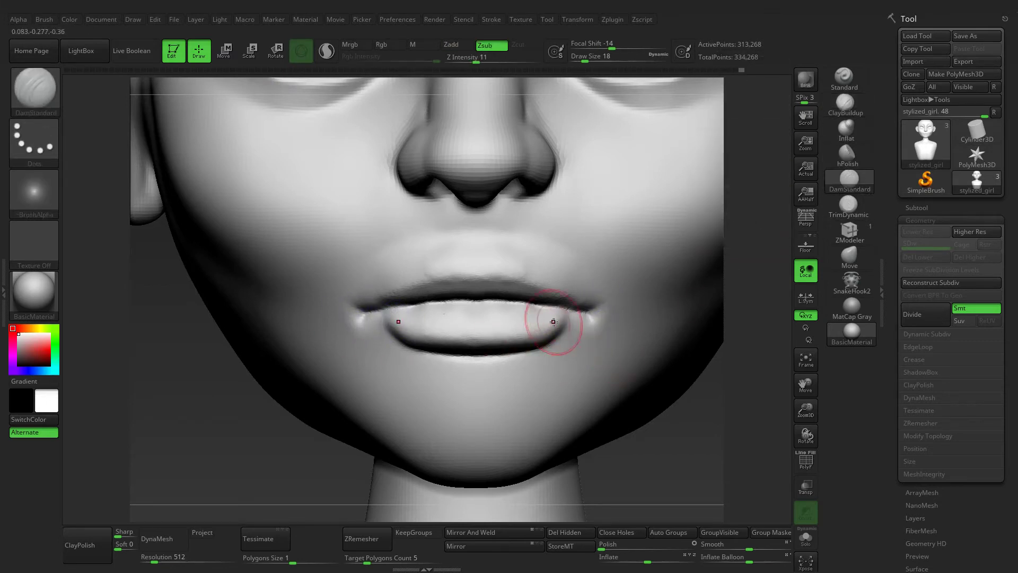
pyautogui.moveTo(535, 334); pyautogui.dragTo(511, 339)
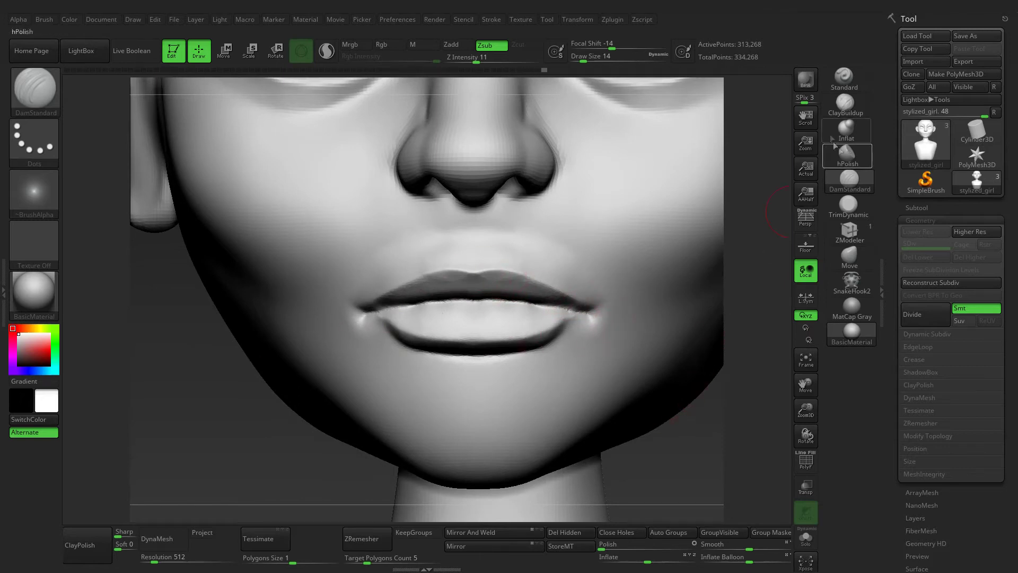
# Build the lower lip fuller with ClayBuildup, lightly refine the upper lip, and frame the bust
pyautogui.click(845, 104)
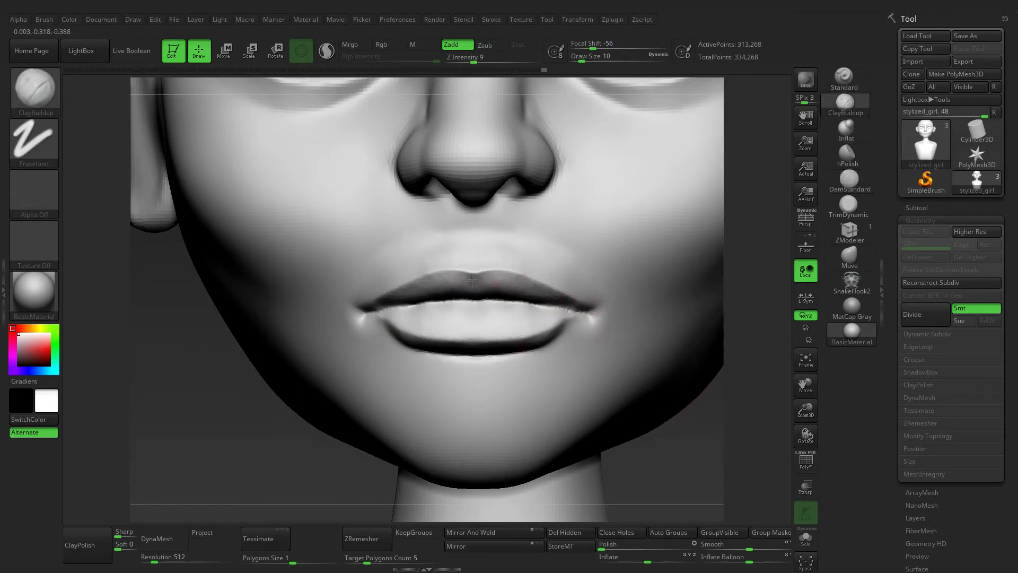
pyautogui.moveTo(664, 415); pyautogui.dragTo(508, 295)
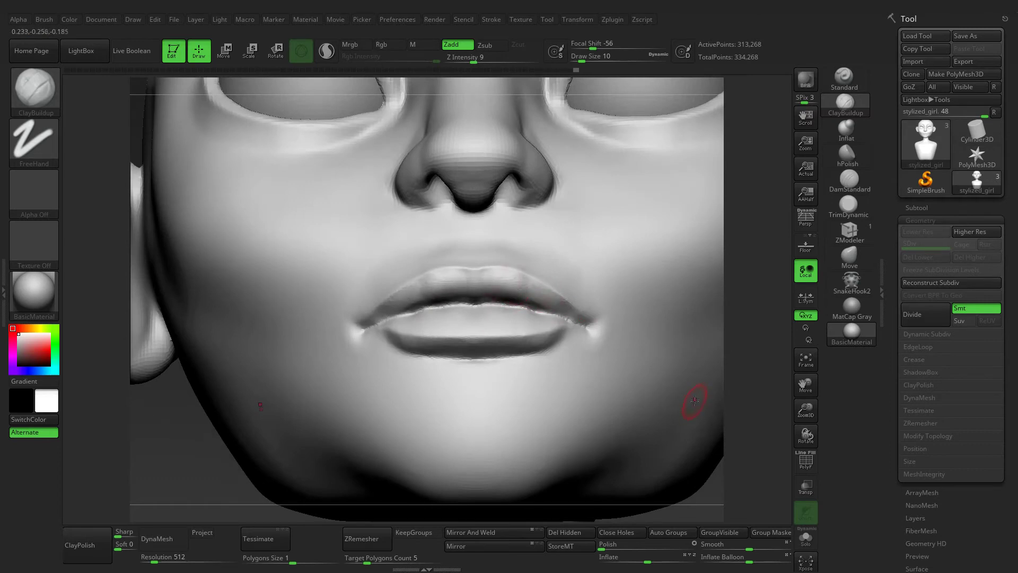
pyautogui.moveTo(695, 400)
pyautogui.mouseDown()
pyautogui.moveTo(491, 312)
pyautogui.moveTo(429, 331)
pyautogui.moveTo(525, 321)
pyautogui.mouseUp()
pyautogui.moveTo(408, 323)
pyautogui.mouseDown()
pyautogui.moveTo(539, 312)
pyautogui.moveTo(435, 326)
pyautogui.mouseUp()
pyautogui.moveTo(699, 382); pyautogui.dragTo(610, 339)
pyautogui.moveTo(424, 289); pyautogui.dragTo(525, 271)
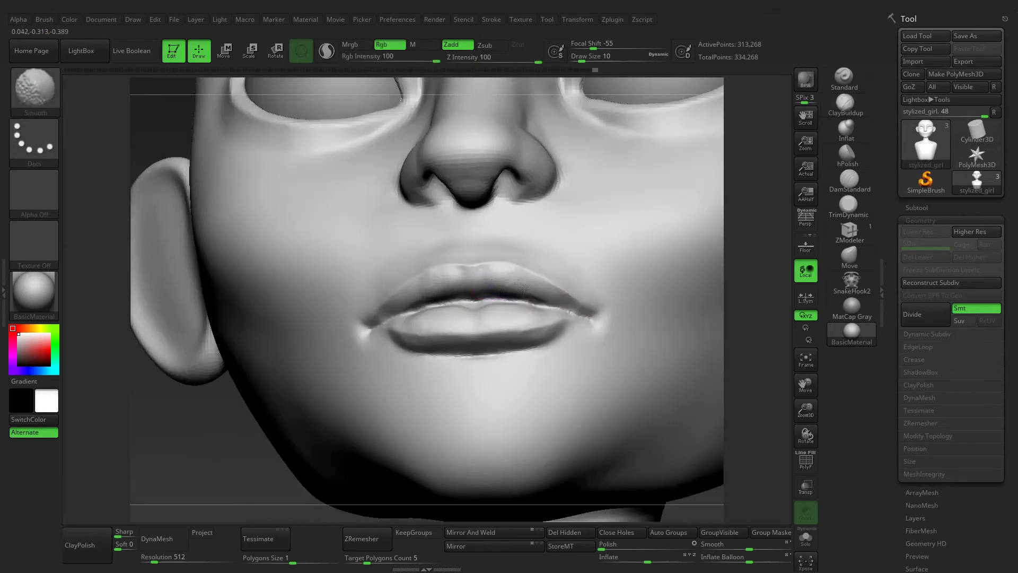
pyautogui.keyDown('shift'); pyautogui.moveTo(744, 354); pyautogui.dragTo(727, 352); pyautogui.keyUp('shift')
pyautogui.click(806, 359)
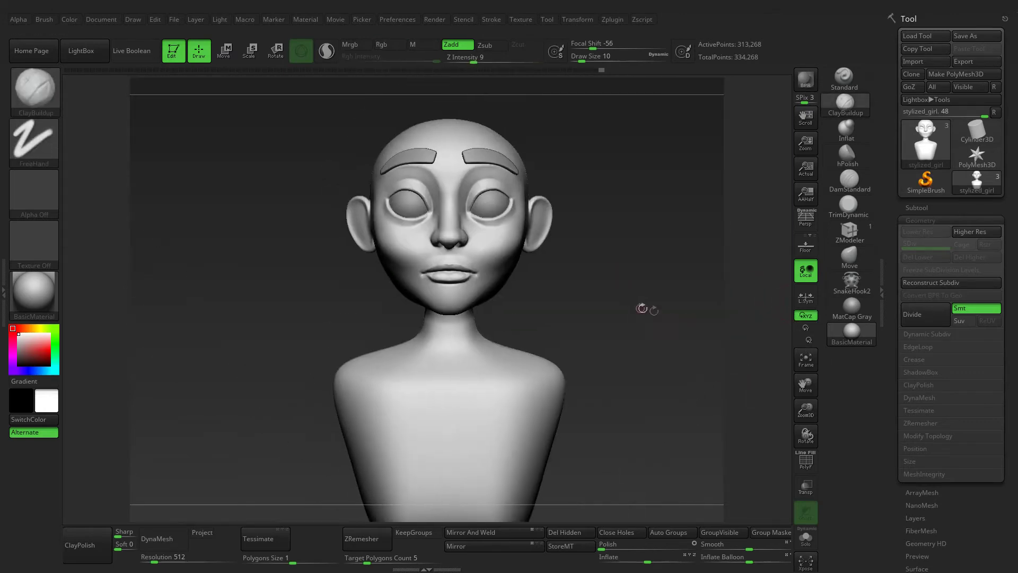
# Reshape the chin and lip area with the Move brush at Z Intensity 29
pyautogui.moveTo(805, 383)
pyautogui.keyDown('alt'); pyautogui.mouseDown()
pyautogui.moveTo(638, 256)
pyautogui.moveTo(796, 387)
pyautogui.moveTo(673, 363)
pyautogui.moveTo(699, 425)
pyautogui.moveTo(549, 333)
pyautogui.mouseUp(); pyautogui.keyUp('alt')
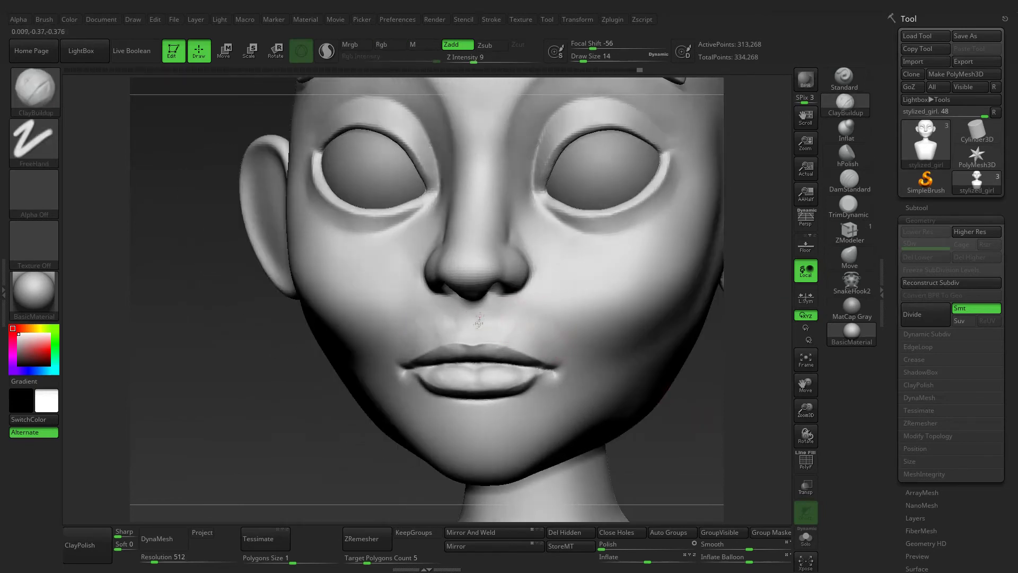
pyautogui.moveTo(428, 333)
pyautogui.mouseDown()
pyautogui.moveTo(377, 335)
pyautogui.moveTo(472, 377)
pyautogui.mouseUp()
pyautogui.click(805, 359)
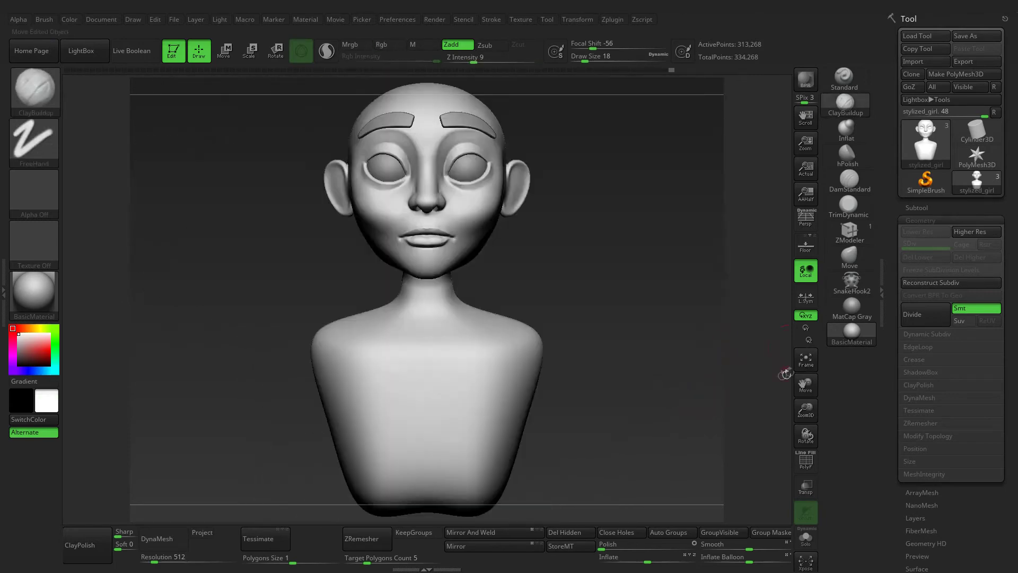
pyautogui.moveTo(662, 293)
pyautogui.keyDown('alt'); pyautogui.mouseDown()
pyautogui.moveTo(678, 313)
pyautogui.moveTo(636, 388)
pyautogui.mouseUp(); pyautogui.keyUp('alt')
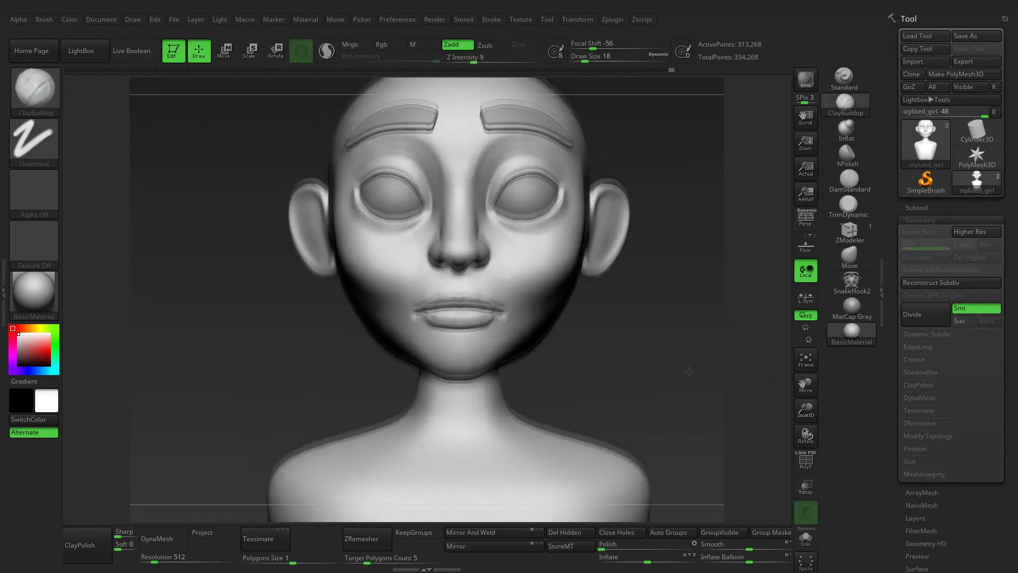
pyautogui.click(849, 255)
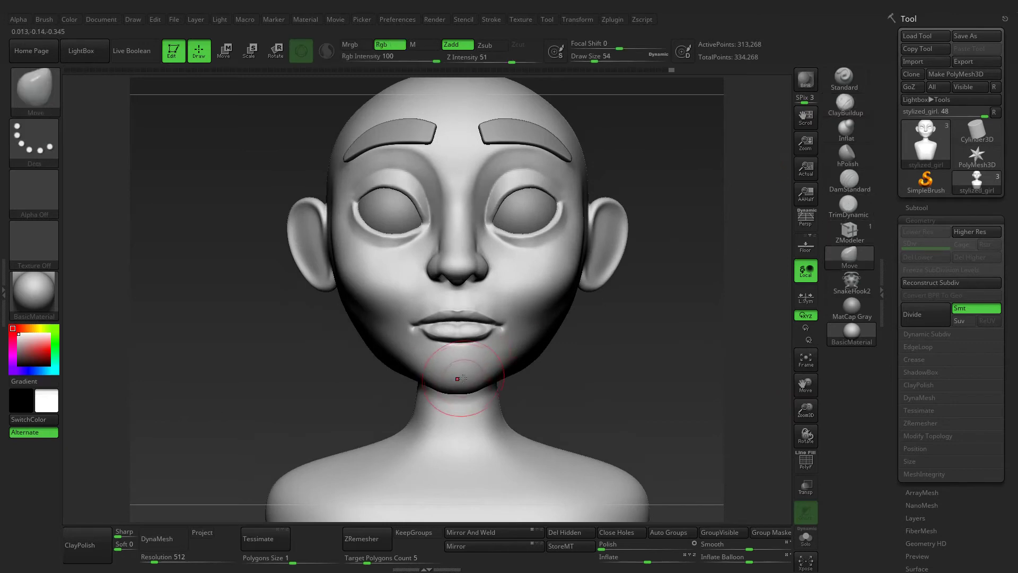
pyautogui.moveTo(503, 61); pyautogui.dragTo(479, 61)
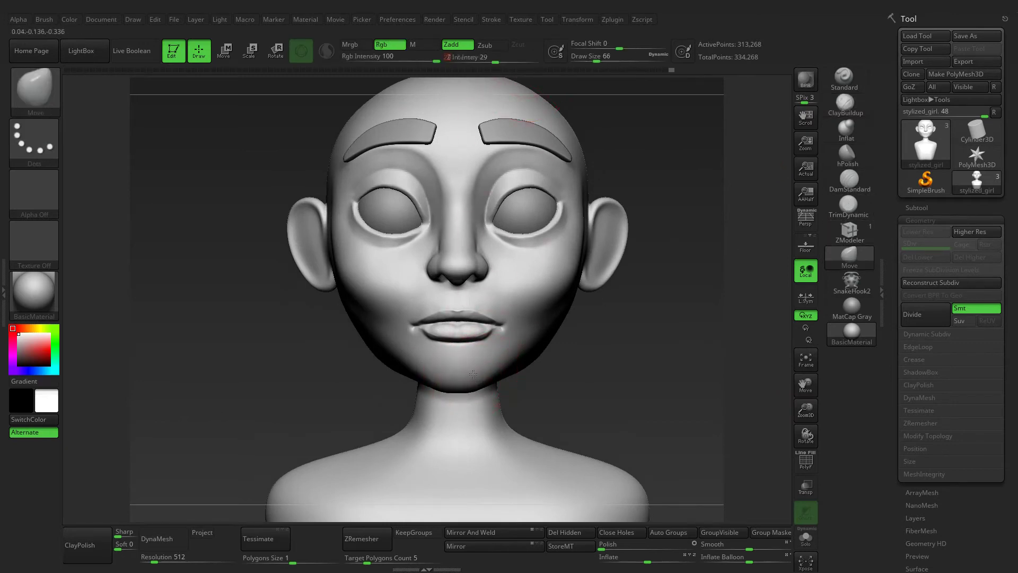
pyautogui.moveTo(456, 366)
pyautogui.mouseDown()
pyautogui.moveTo(485, 360)
pyautogui.moveTo(504, 302)
pyautogui.mouseUp()
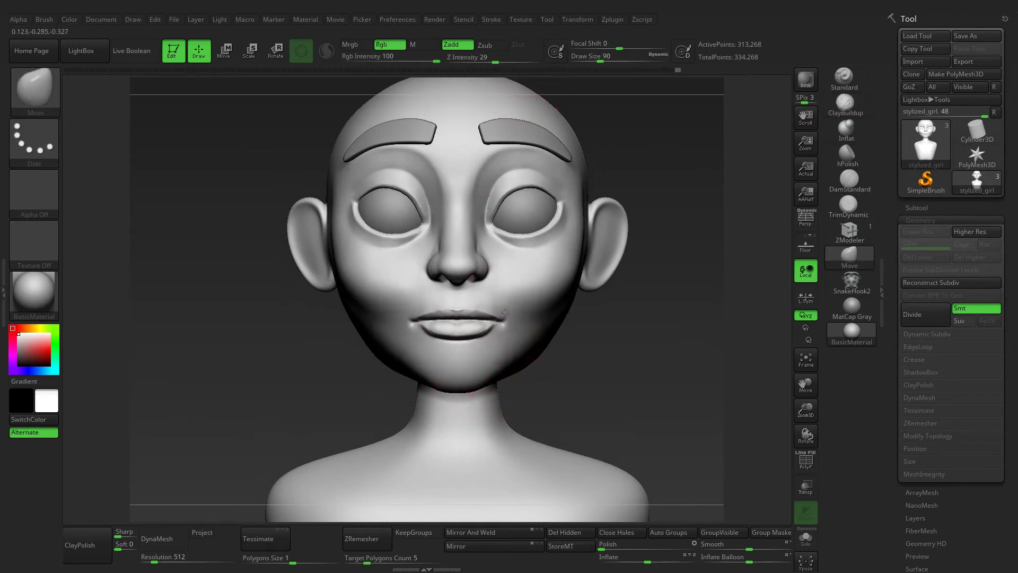
pyautogui.moveTo(601, 61); pyautogui.dragTo(590, 61)
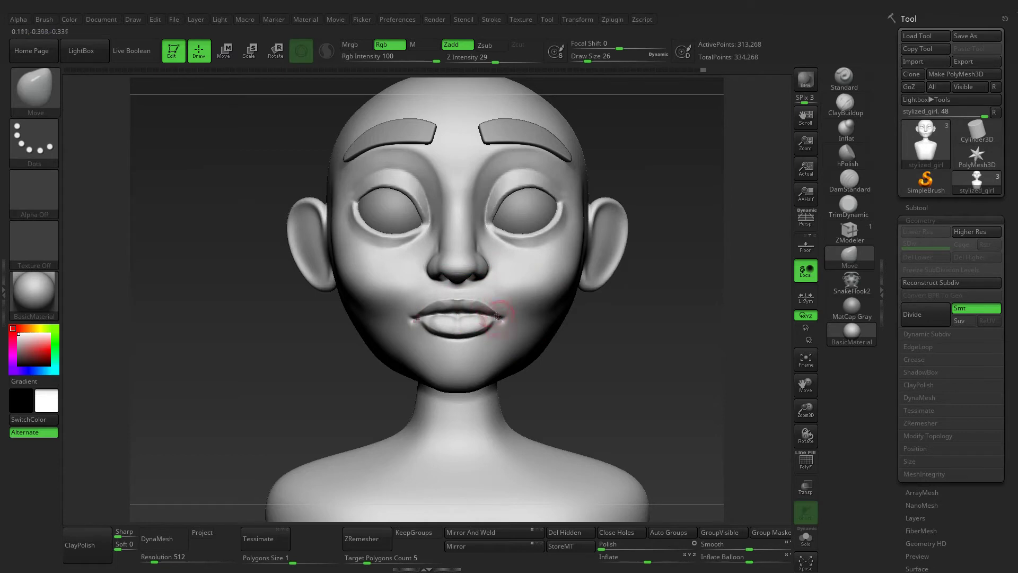
# Inflate the lips, then reshape them and lift the chin slightly with an enlarged Move brush
pyautogui.click(846, 130)
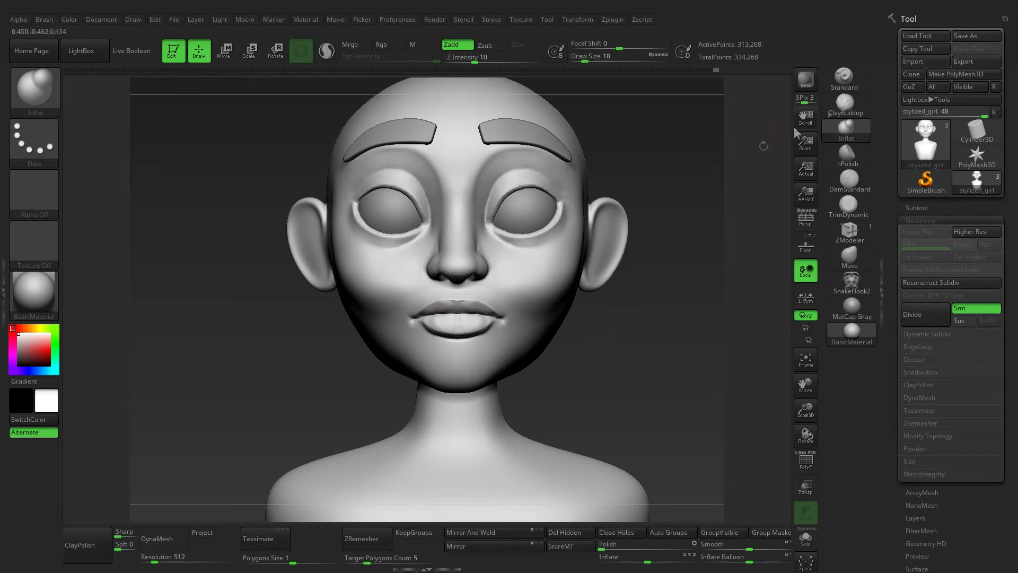
pyautogui.click(850, 259)
pyautogui.moveTo(689, 297); pyautogui.dragTo(521, 323)
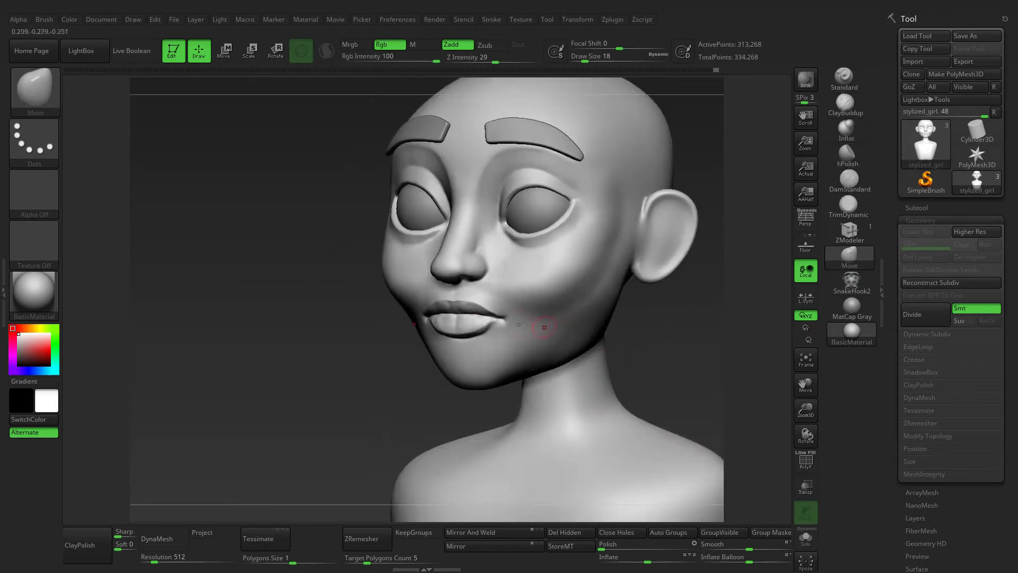
pyautogui.keyDown('shift'); pyautogui.moveTo(372, 335); pyautogui.dragTo(331, 344); pyautogui.keyUp('shift')
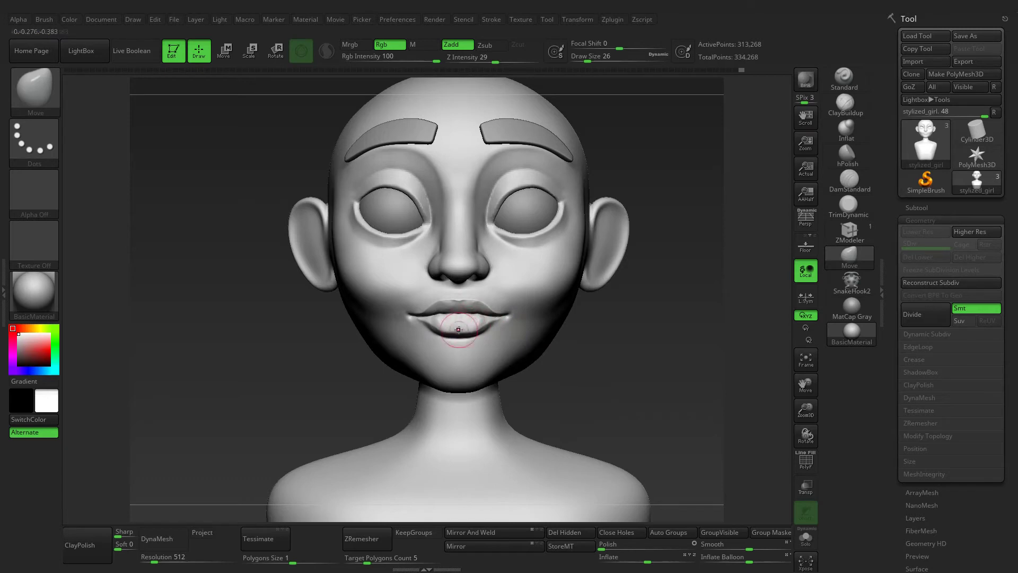
pyautogui.moveTo(472, 329); pyautogui.dragTo(464, 319)
pyautogui.moveTo(624, 348); pyautogui.dragTo(594, 345)
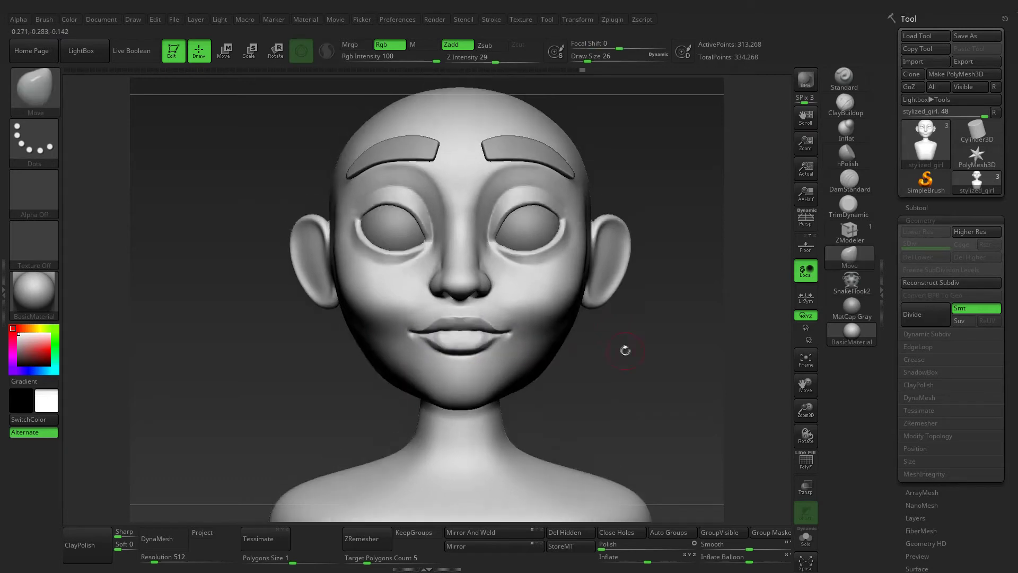
pyautogui.press(']')
pyautogui.press(']')
pyautogui.press(']')
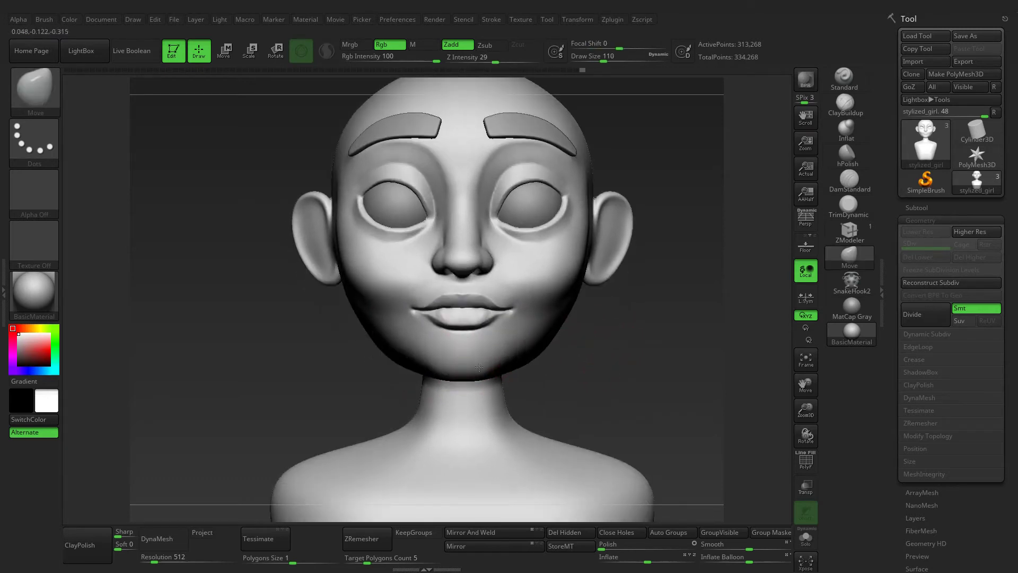
pyautogui.moveTo(479, 377); pyautogui.dragTo(477, 365)
pyautogui.press(']')
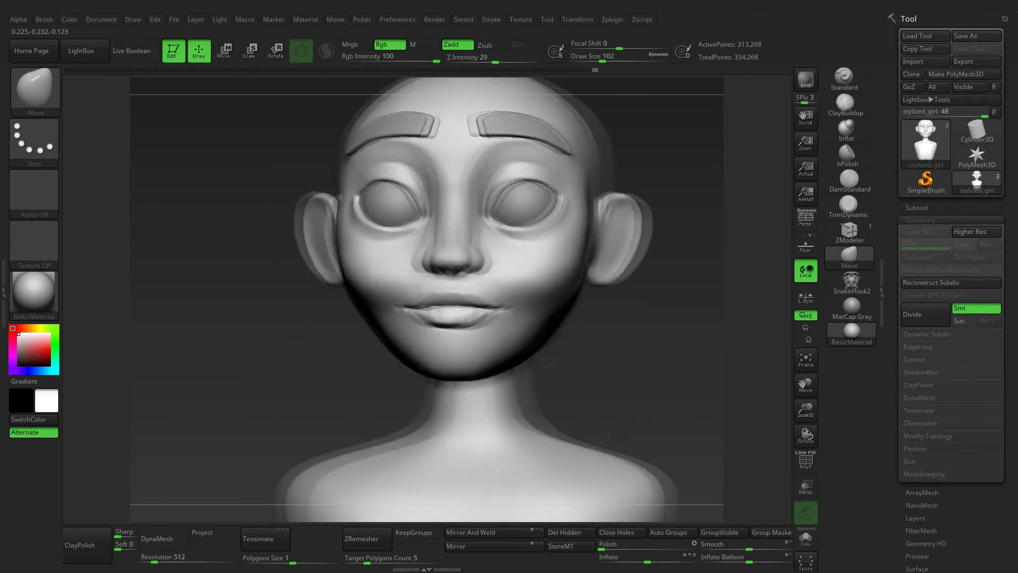
pyautogui.moveTo(545, 337); pyautogui.dragTo(548, 363)
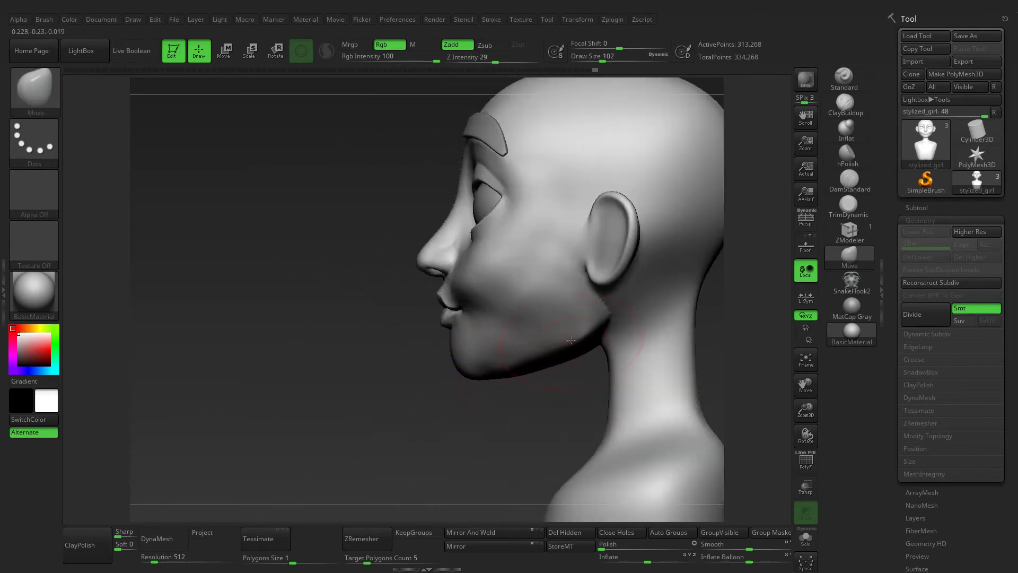
# Lasso-mask and invert so the head is free, then try scaling the head down and undo it
pyautogui.moveTo(742, 324); pyautogui.dragTo(731, 334)
pyautogui.moveTo(806, 409); pyautogui.dragTo(793, 401)
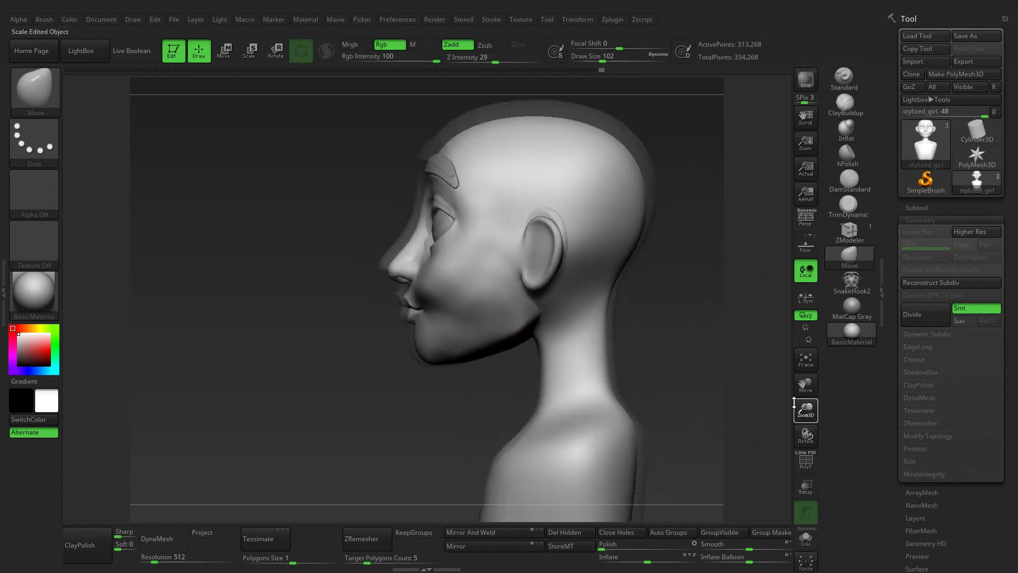
pyautogui.press('ctrl')
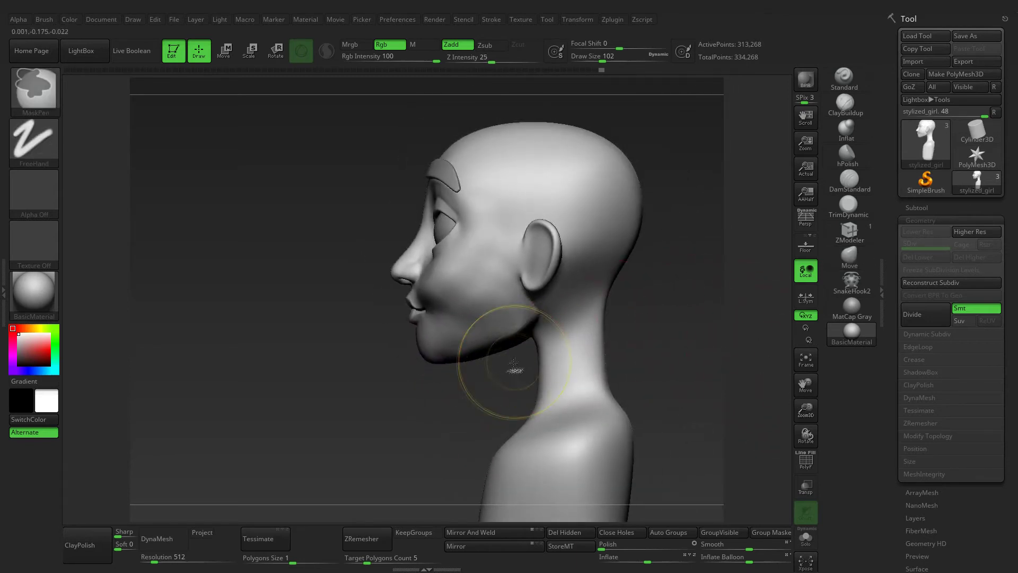
pyautogui.keyDown('ctrl'); pyautogui.click(34, 87); pyautogui.keyUp('ctrl')
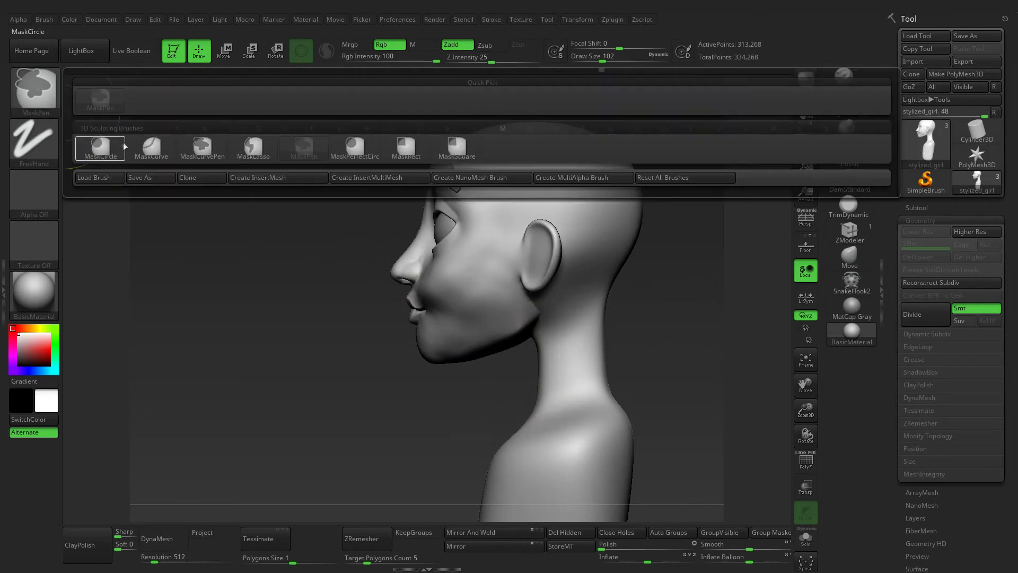
pyautogui.click(253, 147)
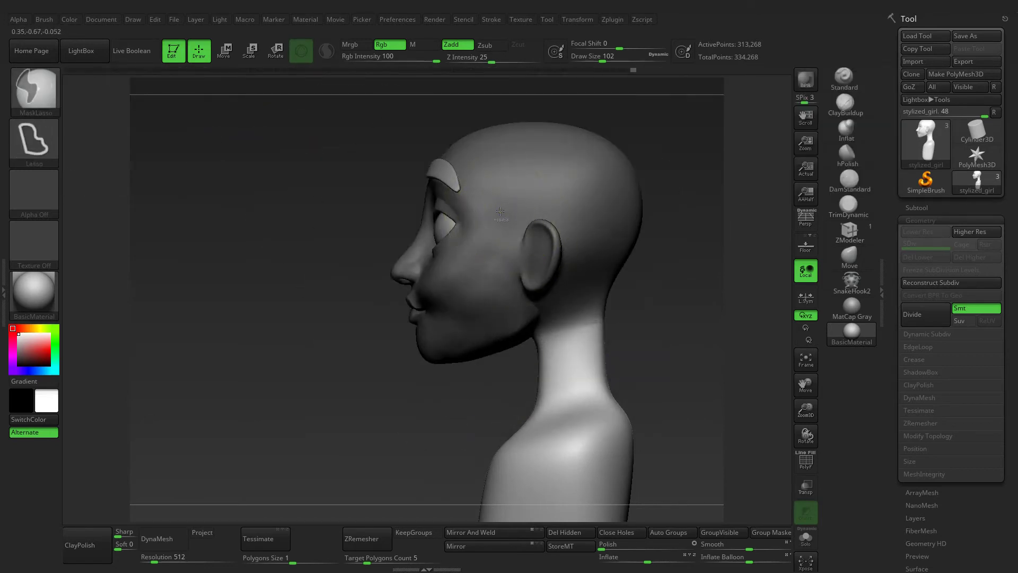
pyautogui.keyDown('ctrl'); pyautogui.click(291, 255); pyautogui.keyUp('ctrl')
pyautogui.press('e')
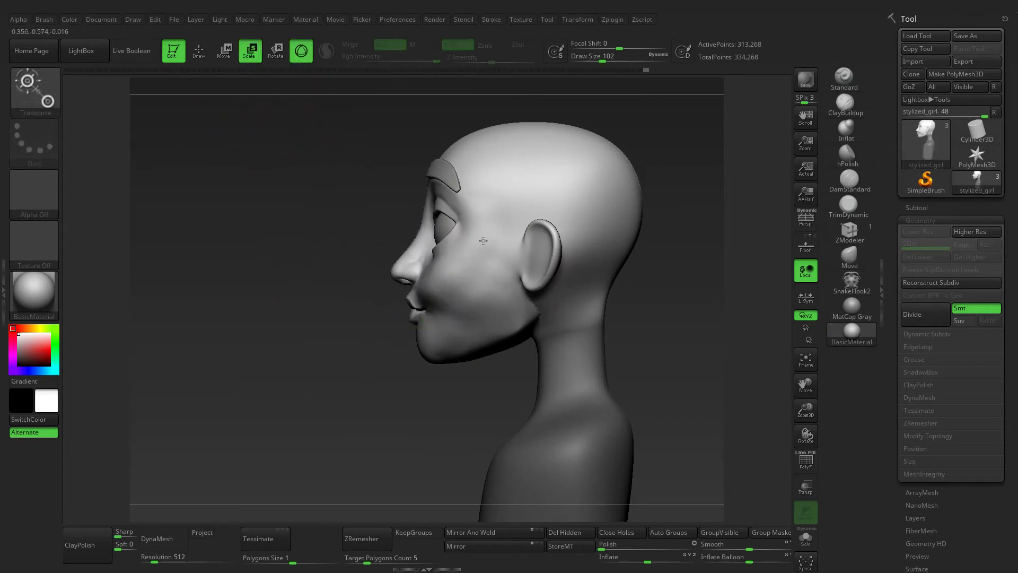
pyautogui.moveTo(510, 237); pyautogui.dragTo(365, 205)
pyautogui.hotkey('ctrl', 'z')
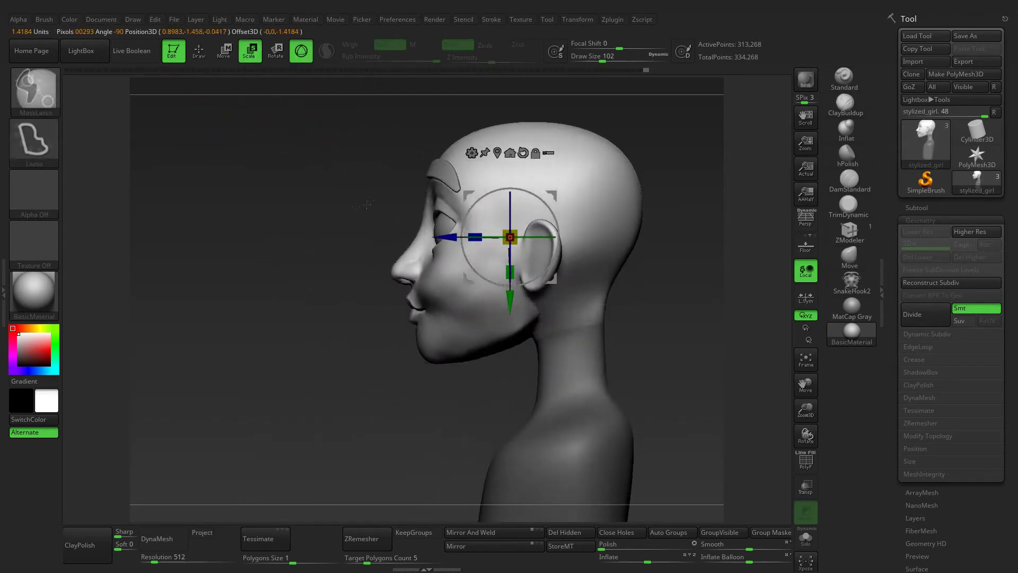
pyautogui.press('q')
# Rework the mask over the back of the neck, head and ear, restoring the earlier masked state
pyautogui.keyDown('alt'); pyautogui.moveTo(329, 239); pyautogui.dragTo(288, 188); pyautogui.keyUp('alt')
pyautogui.keyDown('ctrl'); pyautogui.click(614, 307); pyautogui.keyUp('ctrl')
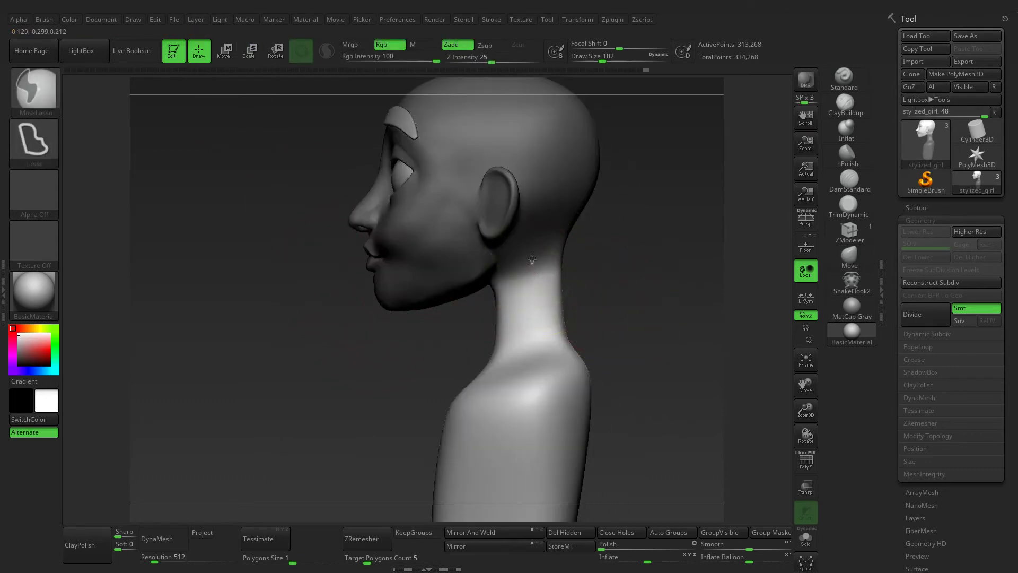
pyautogui.keyDown('ctrl'); pyautogui.moveTo(586, 232); pyautogui.dragTo(582, 272); pyautogui.keyUp('ctrl')
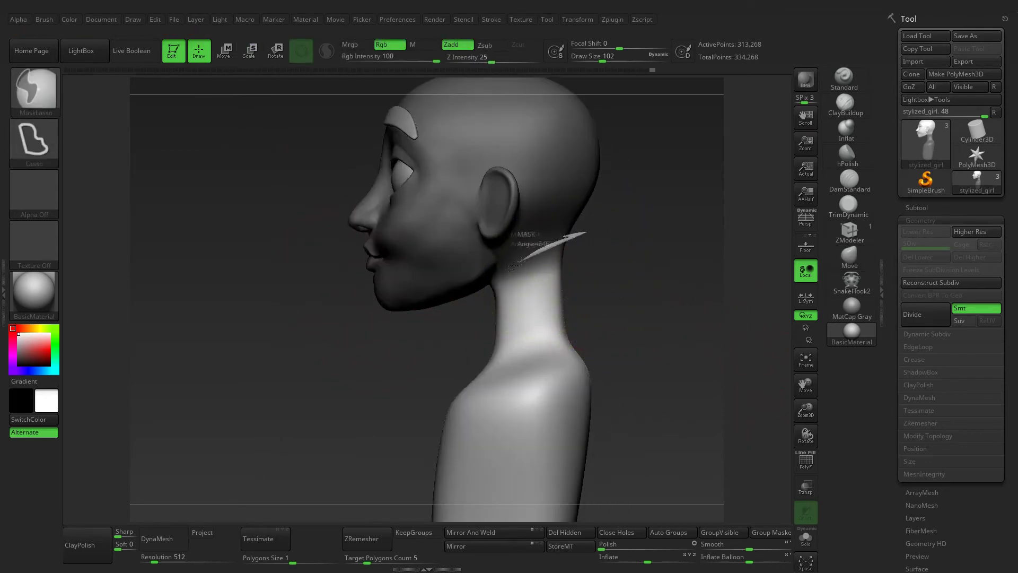
pyautogui.moveTo(487, 285); pyautogui.dragTo(547, 200)
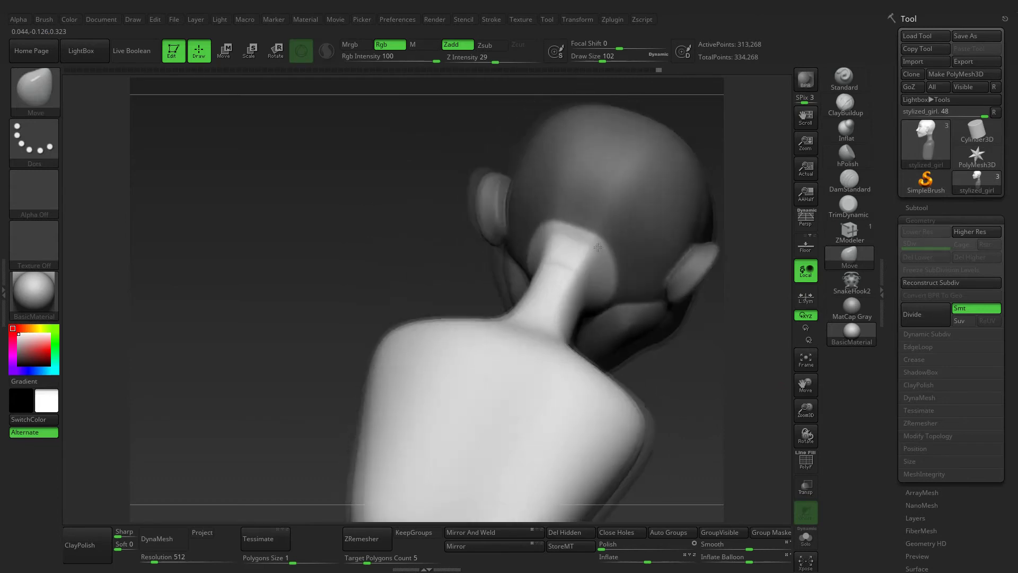
pyautogui.keyDown('ctrl'); pyautogui.click(530, 205); pyautogui.keyUp('ctrl')
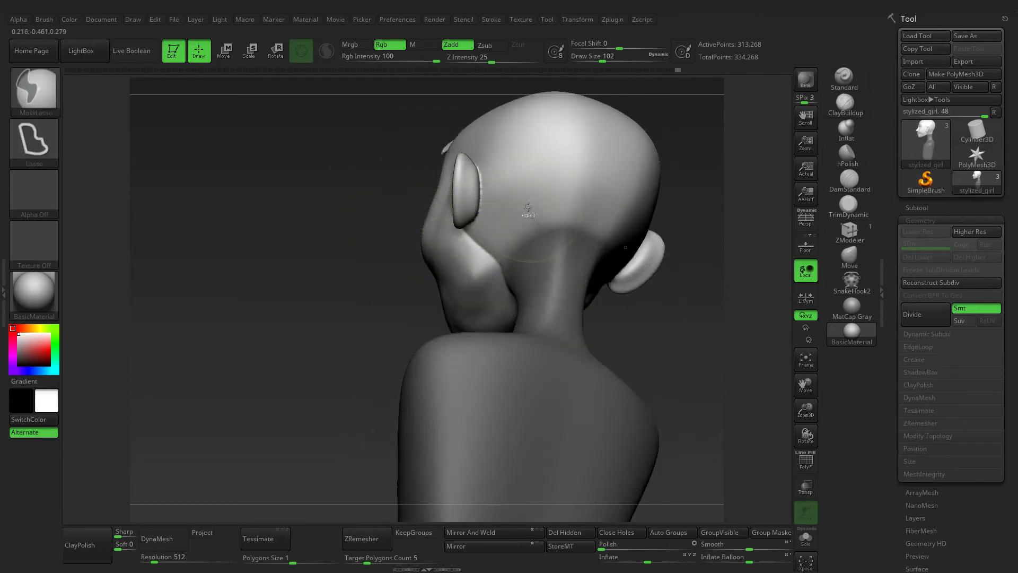
pyautogui.keyDown('ctrl'); pyautogui.click(507, 209); pyautogui.keyUp('ctrl')
pyautogui.keyDown('ctrl'); pyautogui.click(527, 201); pyautogui.keyUp('ctrl')
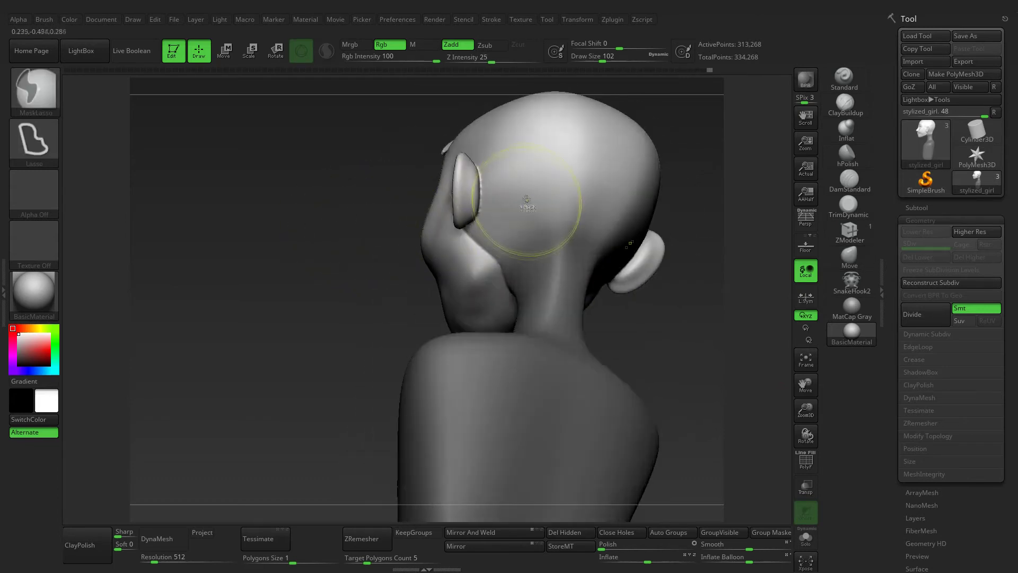
pyautogui.keyDown('ctrl'); pyautogui.moveTo(352, 238); pyautogui.dragTo(372, 236); pyautogui.keyUp('ctrl')
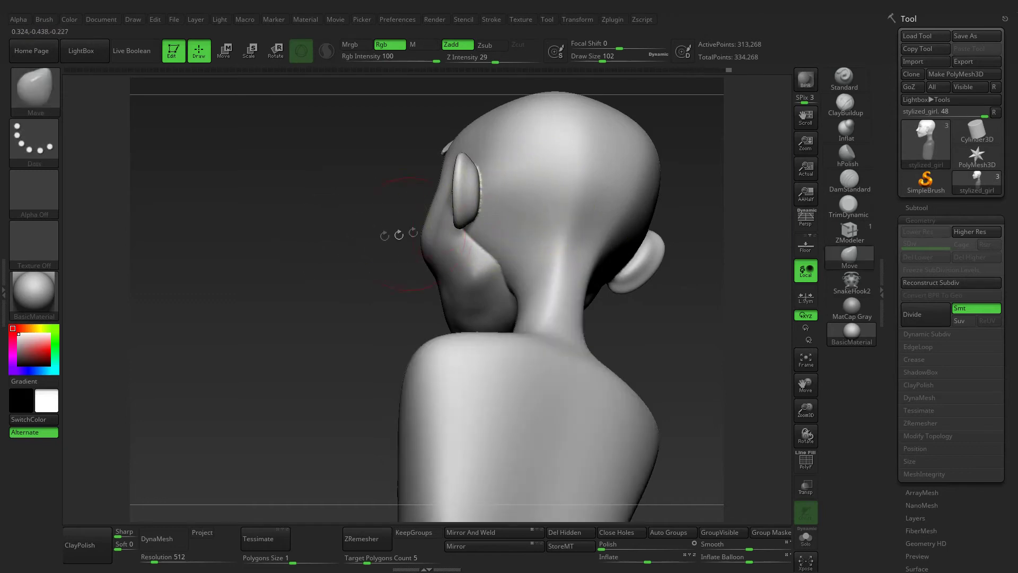
pyautogui.hotkey('ctrl', 'z')
pyautogui.moveTo(721, 69)
pyautogui.mouseDown()
pyautogui.moveTo(709, 74)
pyautogui.moveTo(722, 69)
pyautogui.mouseUp()
pyautogui.keyDown('shift'); pyautogui.moveTo(336, 227); pyautogui.dragTo(351, 227); pyautogui.keyUp('shift')
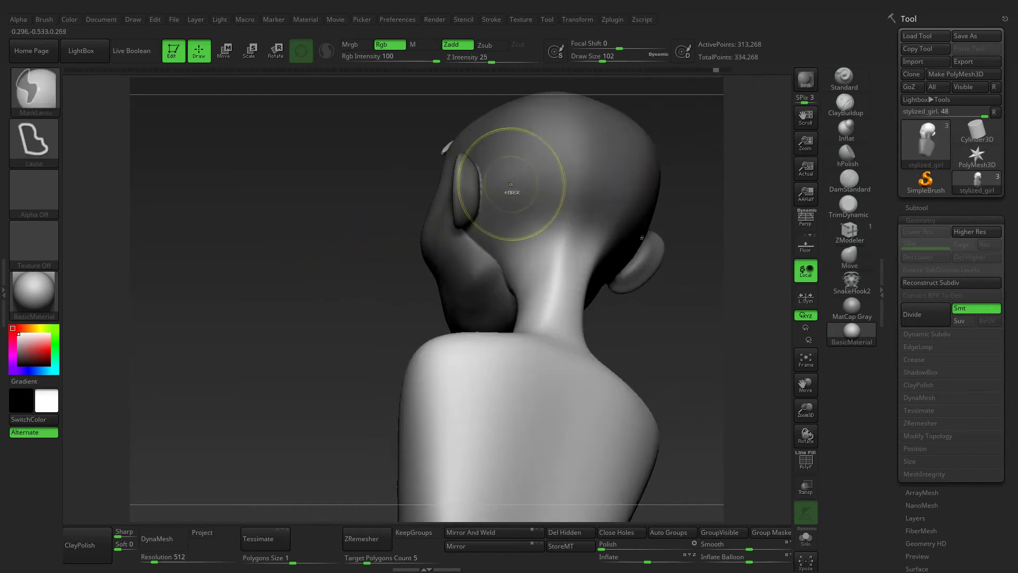
# Shift the unmasked neck and torso with the gizmo placed on the neck
pyautogui.press('w')
pyautogui.click(509, 329)
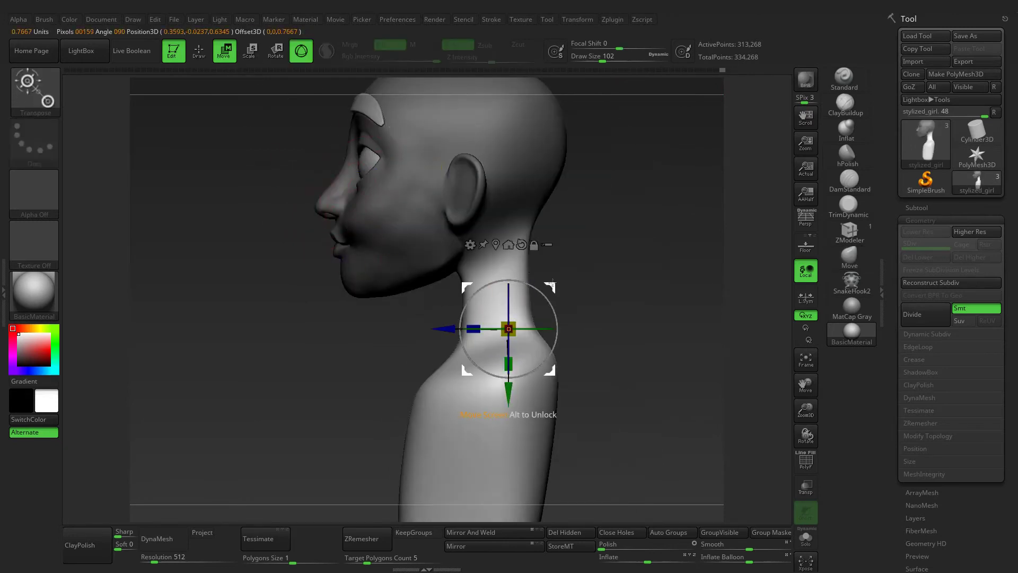
pyautogui.moveTo(550, 287)
pyautogui.mouseDown()
pyautogui.moveTo(527, 288)
pyautogui.moveTo(570, 280)
pyautogui.moveTo(539, 189)
pyautogui.mouseUp()
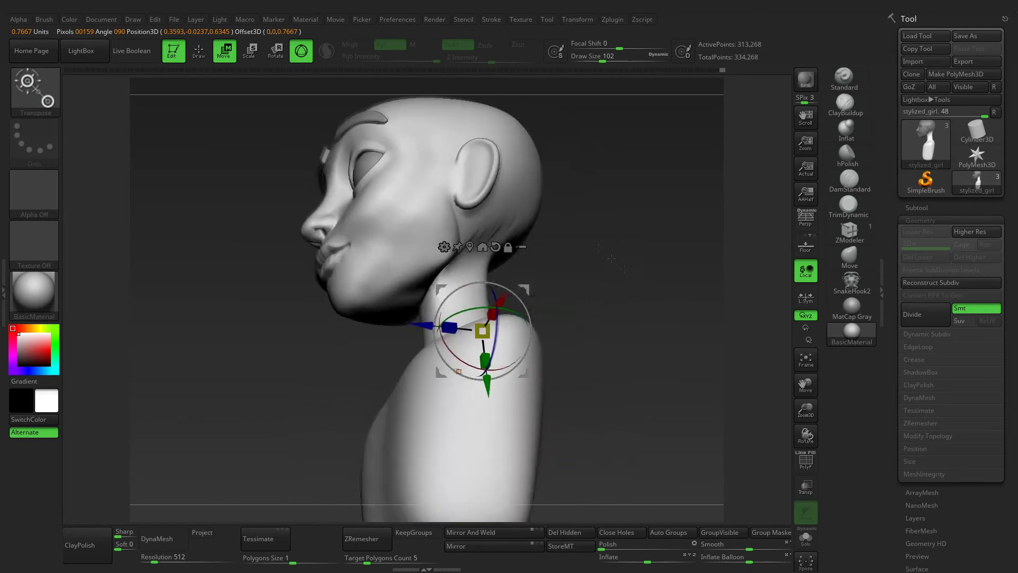
pyautogui.click(190, 52)
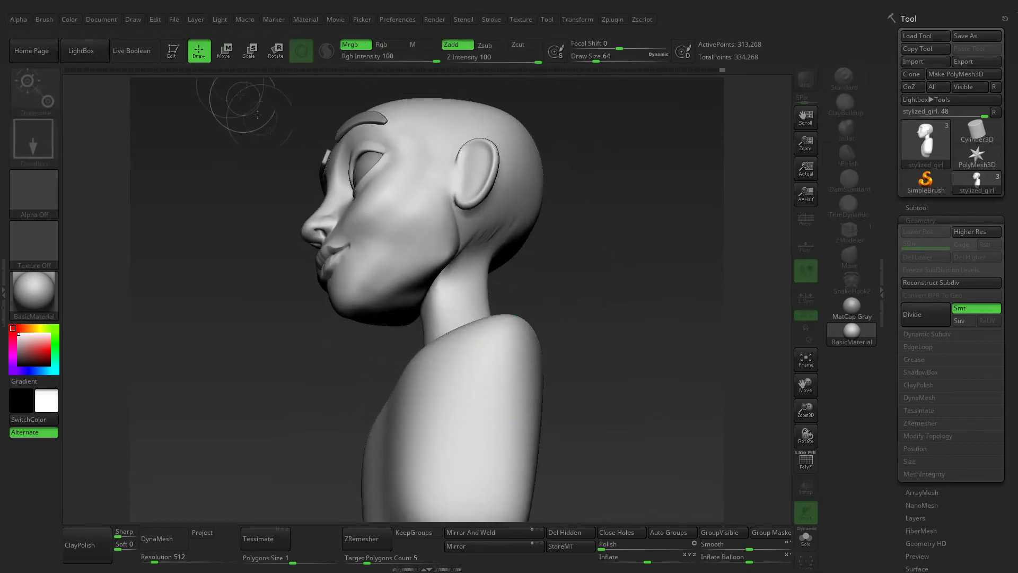
pyautogui.click(220, 20)
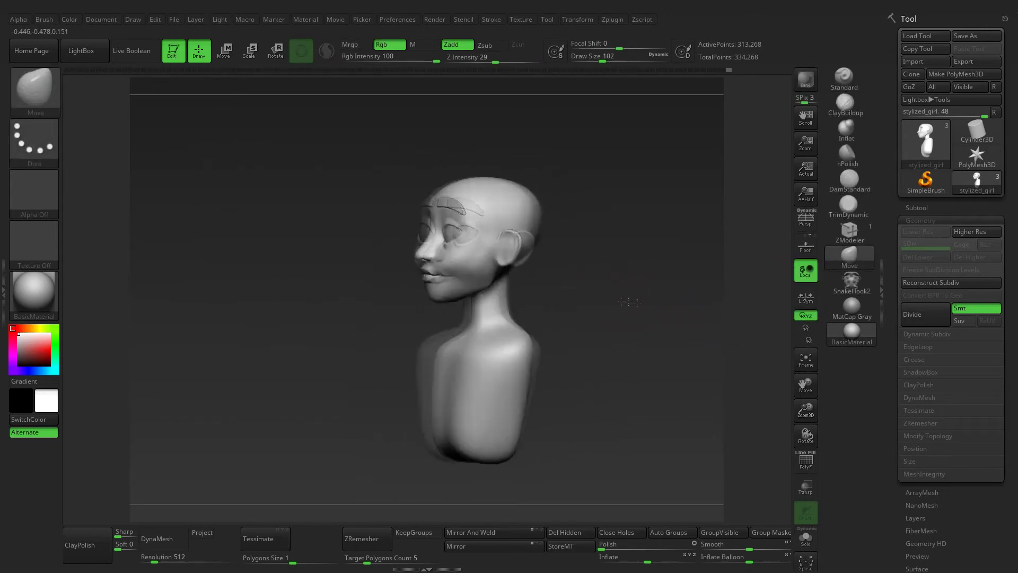
# Orbit around the head to the right ear and pick the MaskPen brush
pyautogui.moveTo(705, 324); pyautogui.dragTo(626, 302)
pyautogui.moveTo(805, 408)
pyautogui.mouseDown()
pyautogui.moveTo(795, 411)
pyautogui.moveTo(795, 395)
pyautogui.mouseUp()
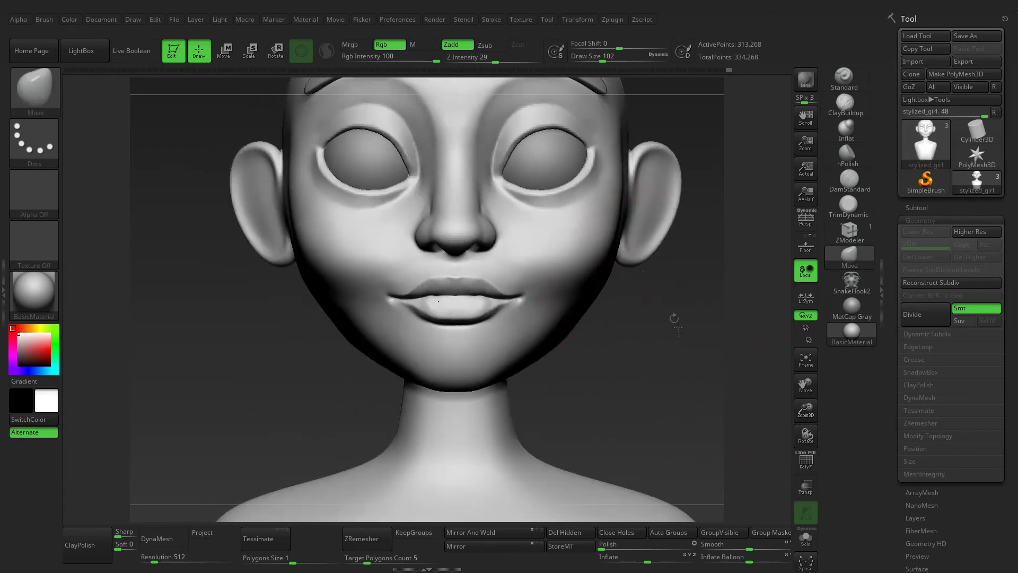
pyautogui.moveTo(665, 314); pyautogui.dragTo(588, 309)
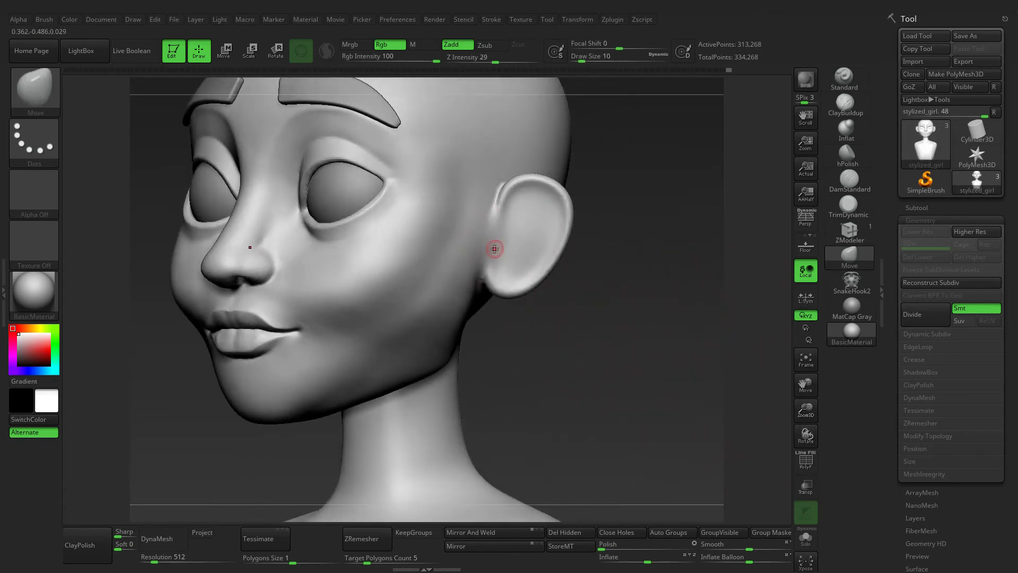
pyautogui.press('ctrl')
pyautogui.press('b')
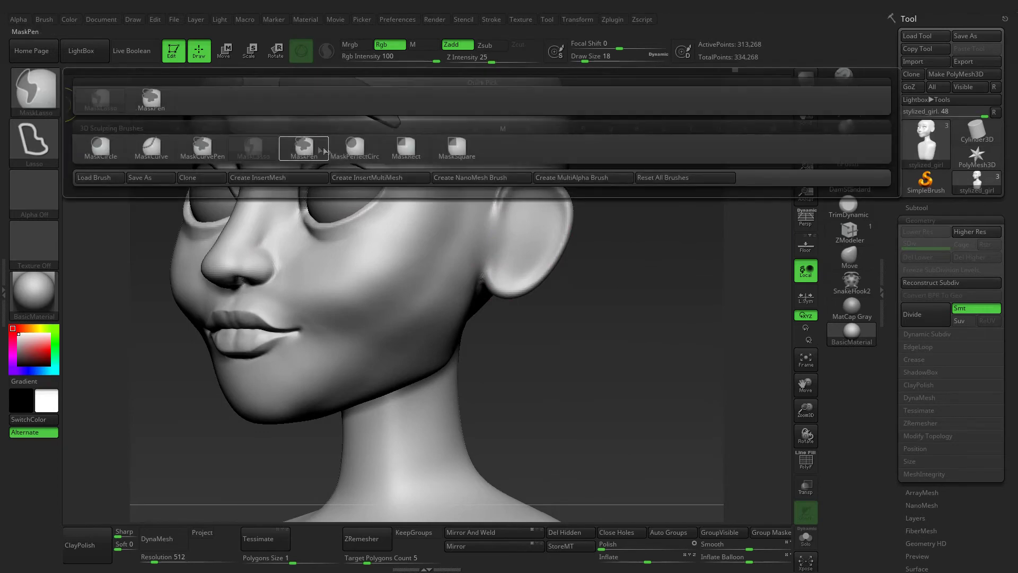
pyautogui.moveTo(567, 306); pyautogui.dragTo(501, 243)
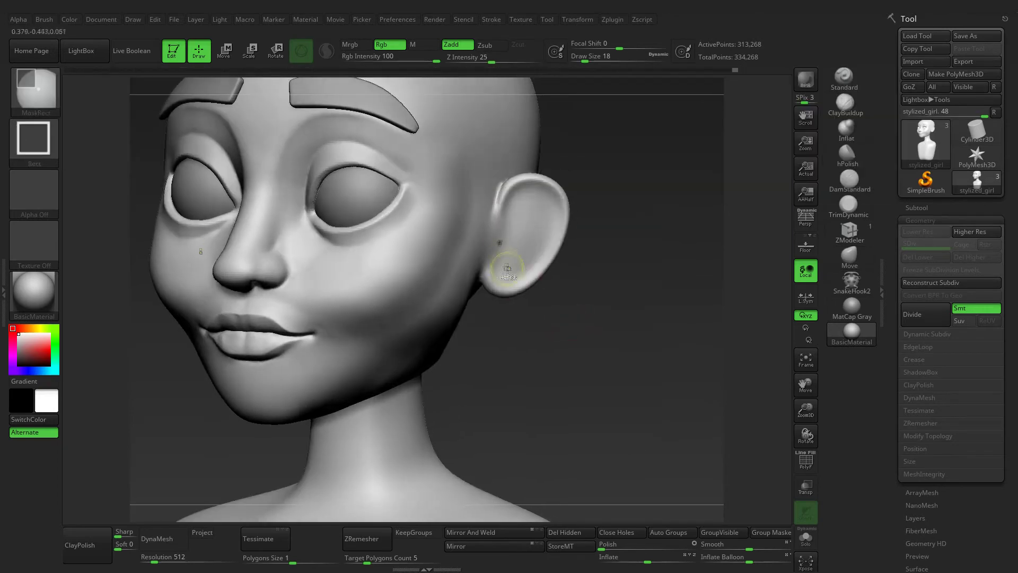
pyautogui.hotkey('ctrl', 'b')
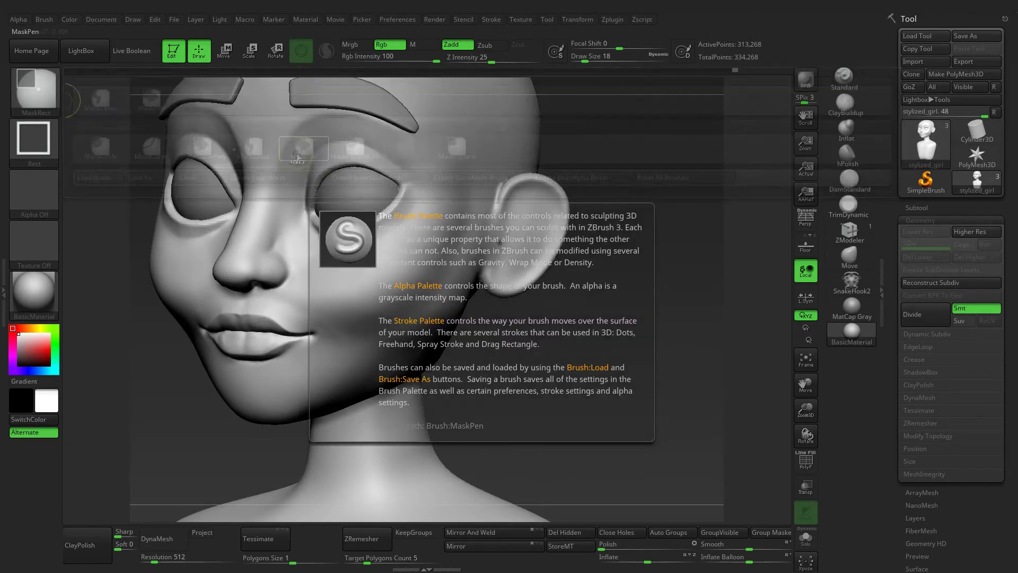
pyautogui.click(290, 157)
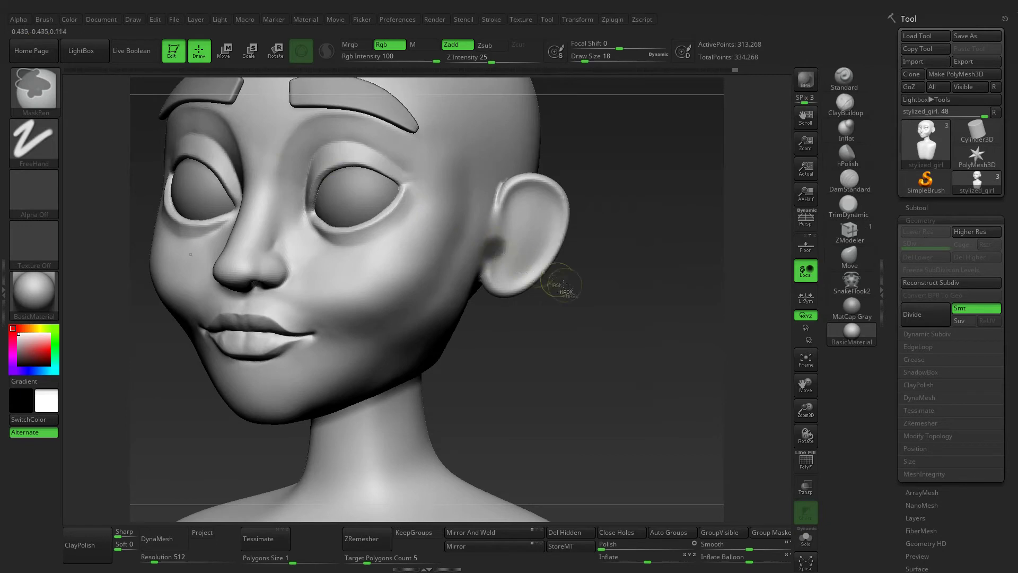
pyautogui.moveTo(561, 285); pyautogui.dragTo(509, 249)
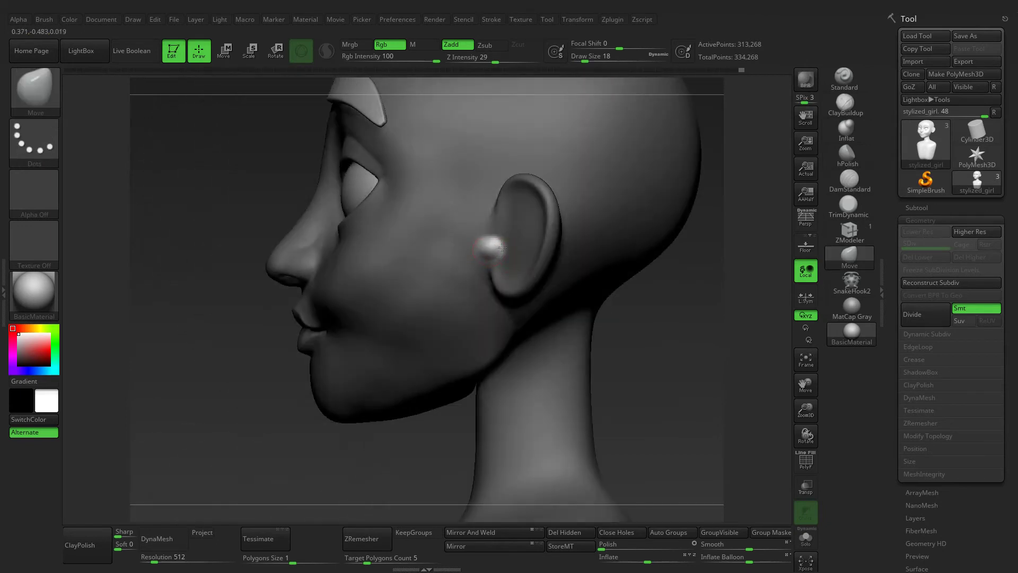
pyautogui.moveTo(260, 193); pyautogui.dragTo(488, 254)
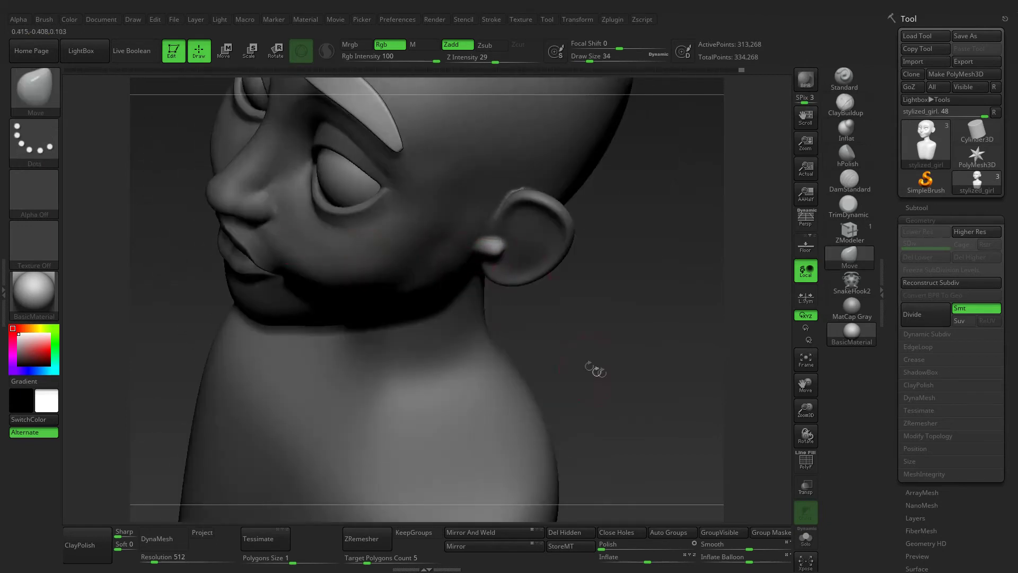
pyautogui.moveTo(597, 369); pyautogui.dragTo(492, 244)
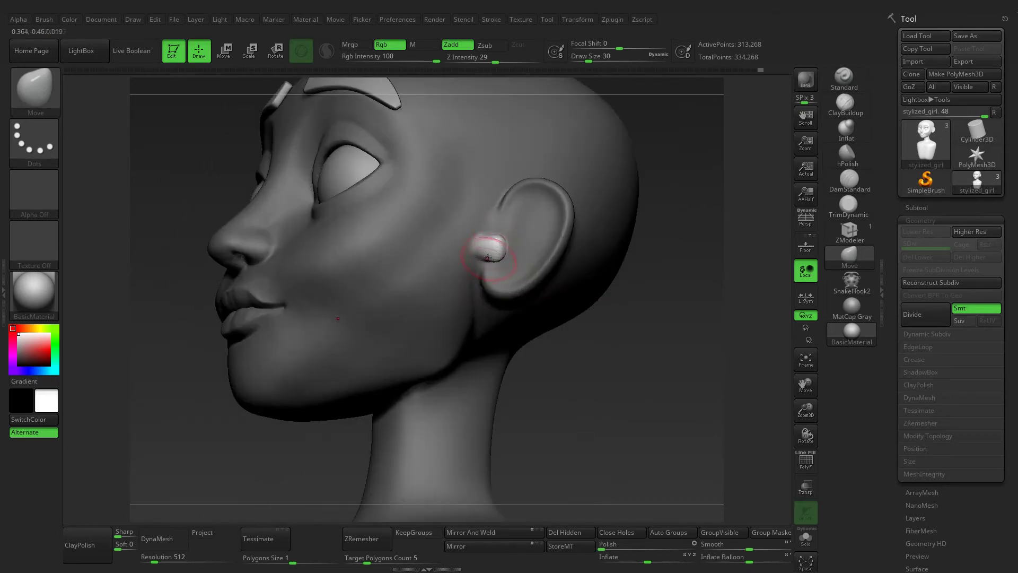
pyautogui.moveTo(592, 325)
pyautogui.mouseDown()
pyautogui.moveTo(609, 357)
pyautogui.moveTo(493, 244)
pyautogui.mouseUp()
# Smooth and polish the skin near the ear with hPolish
pyautogui.press('shift')
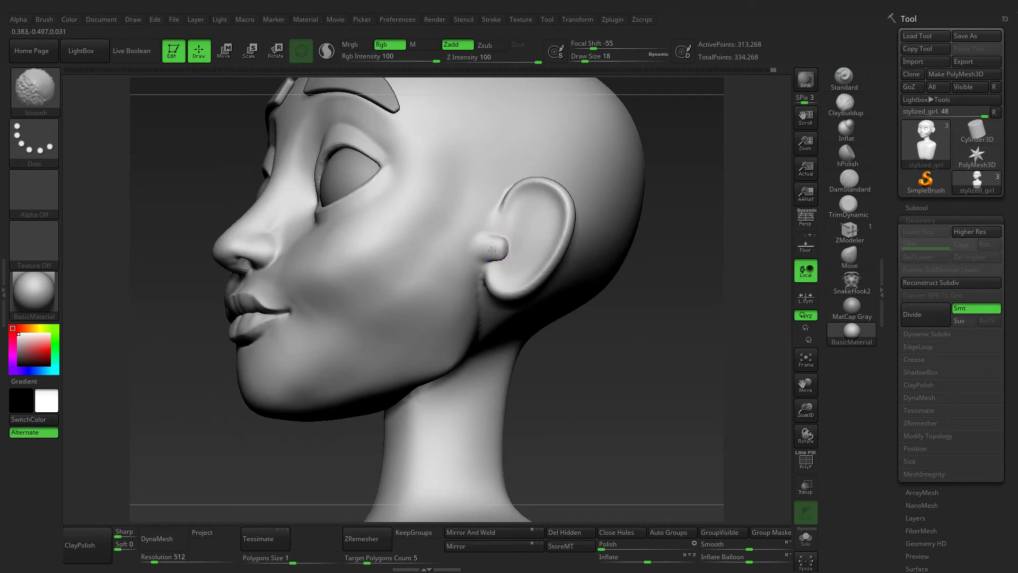
pyautogui.moveTo(488, 245)
pyautogui.mouseDown(button='right')
pyautogui.moveTo(496, 271)
pyautogui.moveTo(492, 262)
pyautogui.mouseUp(button='right')
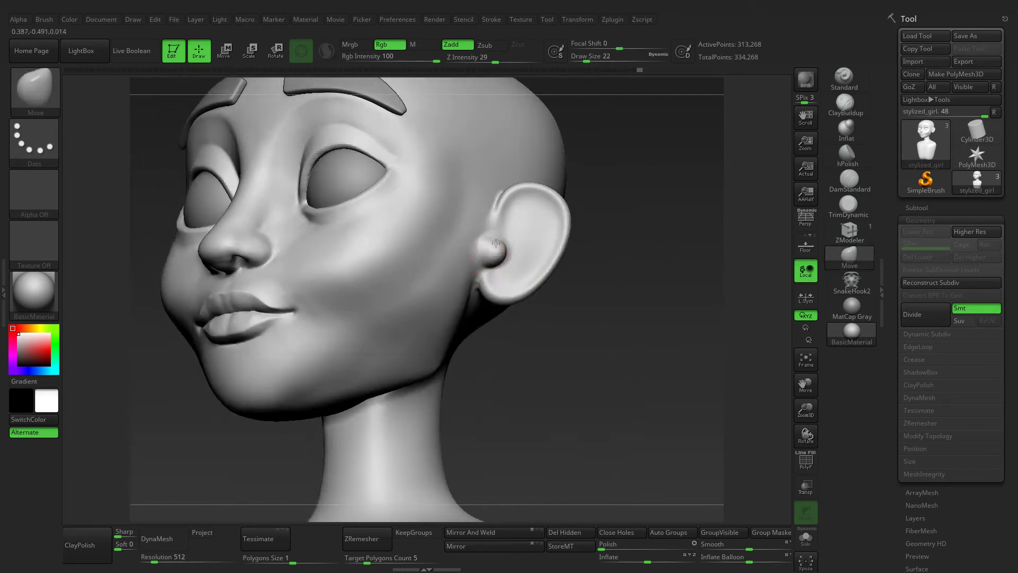
pyautogui.click(842, 145)
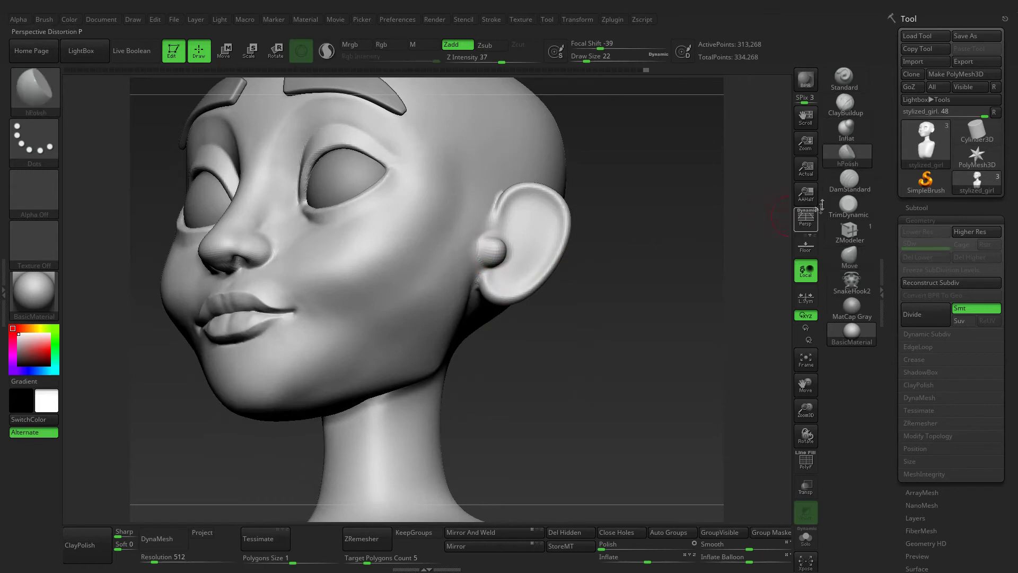
pyautogui.moveTo(462, 255); pyautogui.dragTo(480, 254, button='right')
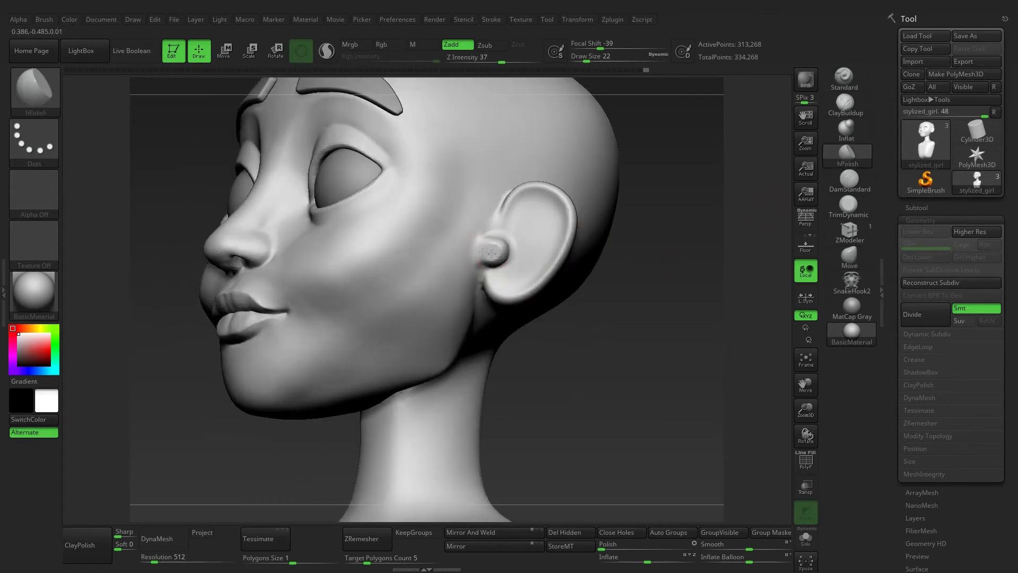
pyautogui.moveTo(478, 252)
pyautogui.mouseDown()
pyautogui.moveTo(469, 244)
pyautogui.moveTo(498, 248)
pyautogui.mouseUp()
pyautogui.moveTo(493, 256)
pyautogui.keyDown('shift'); pyautogui.mouseDown(button='right')
pyautogui.moveTo(515, 233)
pyautogui.moveTo(599, 329)
pyautogui.moveTo(677, 256)
pyautogui.moveTo(496, 246)
pyautogui.mouseUp(button='right'); pyautogui.keyUp('shift')
# Soften the ear's shading with the Standard brush, then turn to an exact front view
pyautogui.click(844, 77)
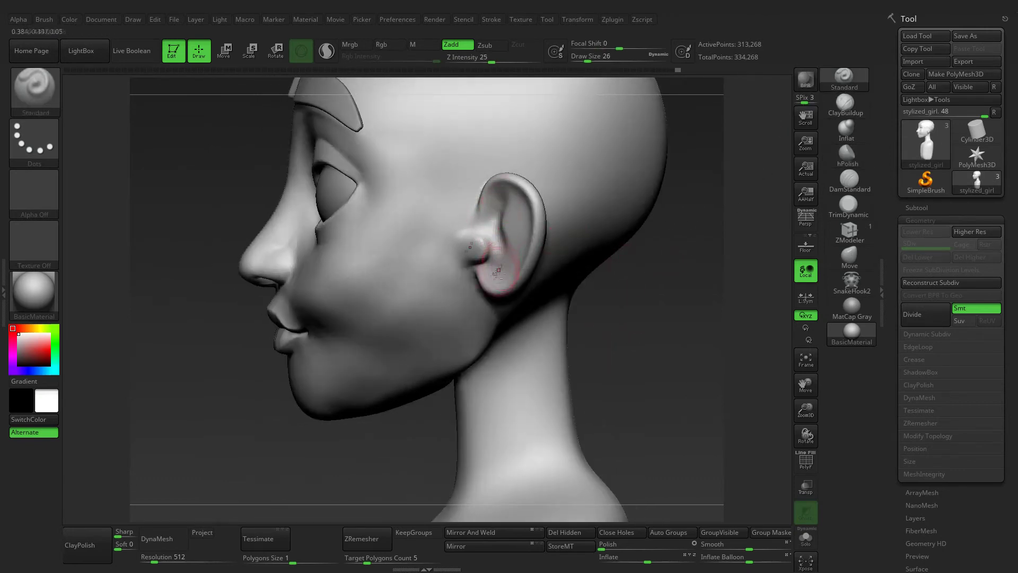
pyautogui.keyDown('shift'); pyautogui.moveTo(491, 274); pyautogui.dragTo(517, 228, button='right'); pyautogui.keyUp('shift')
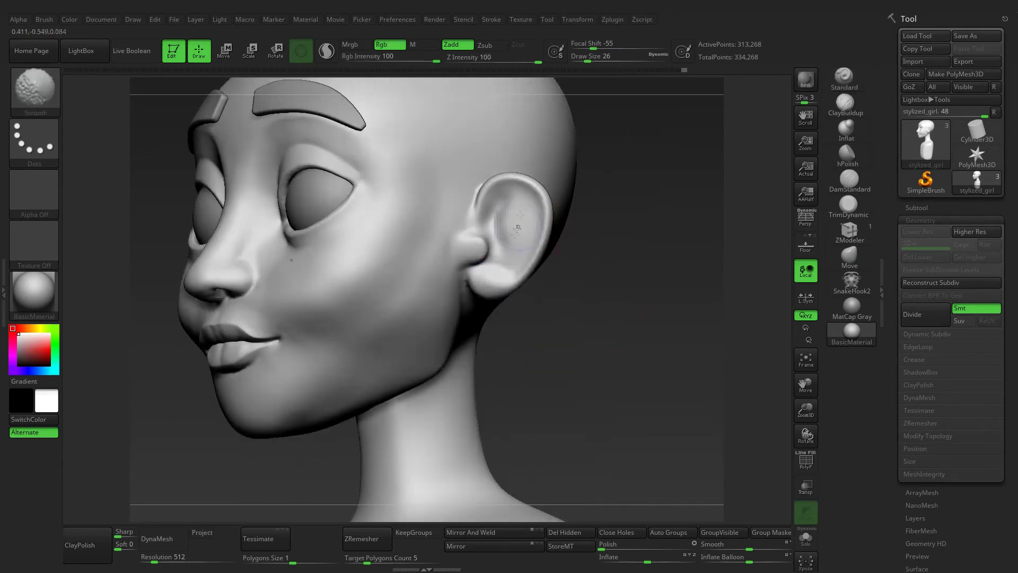
pyautogui.moveTo(508, 202)
pyautogui.keyDown('shift'); pyautogui.mouseDown()
pyautogui.moveTo(517, 215)
pyautogui.moveTo(516, 202)
pyautogui.mouseUp(); pyautogui.keyUp('shift')
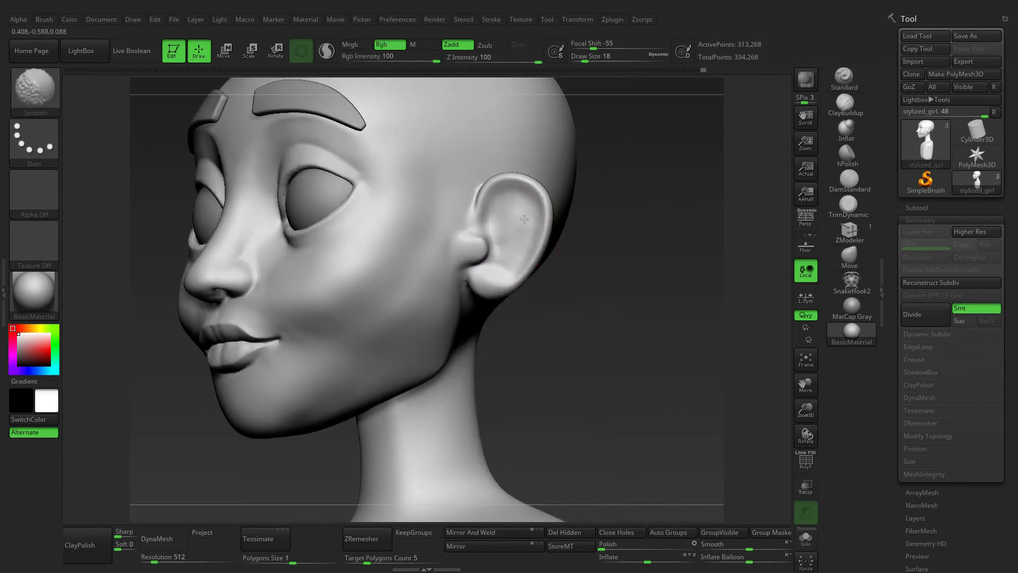
pyautogui.moveTo(524, 219); pyautogui.dragTo(658, 359, button='right')
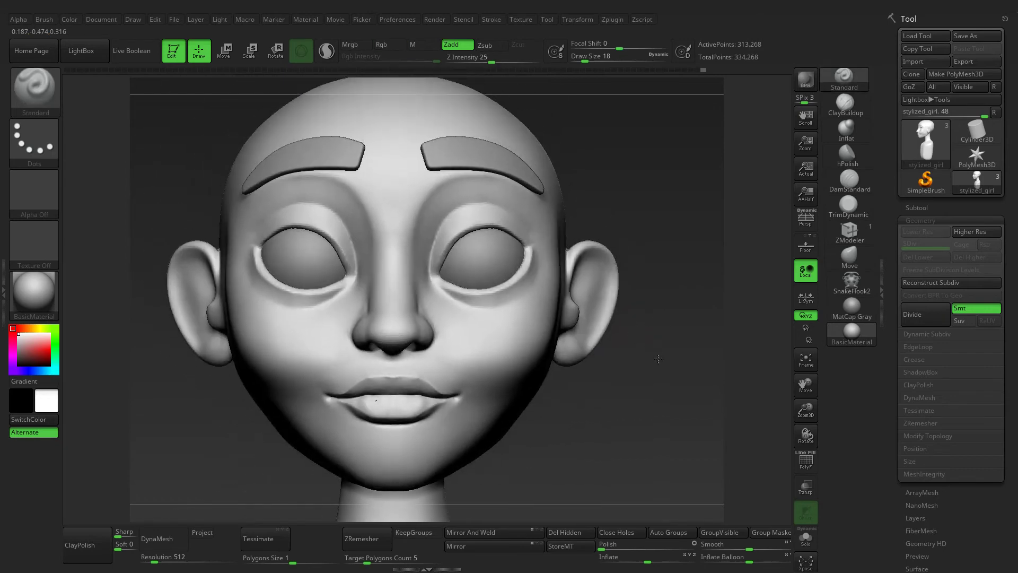
# Frame the head and toggle PolyF to inspect the face's polygroups
pyautogui.press('f')
pyautogui.click(807, 456)
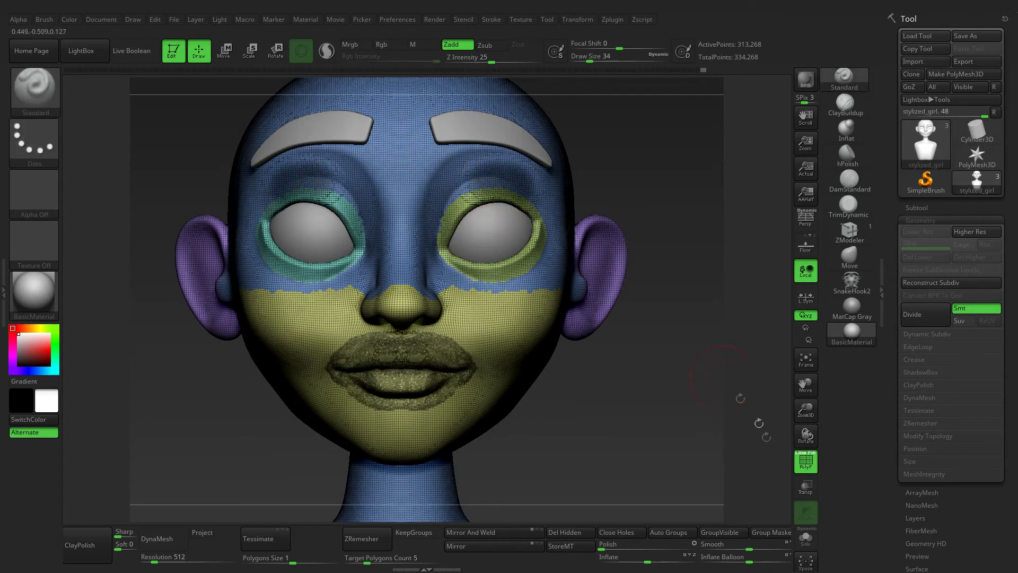
pyautogui.click(805, 461)
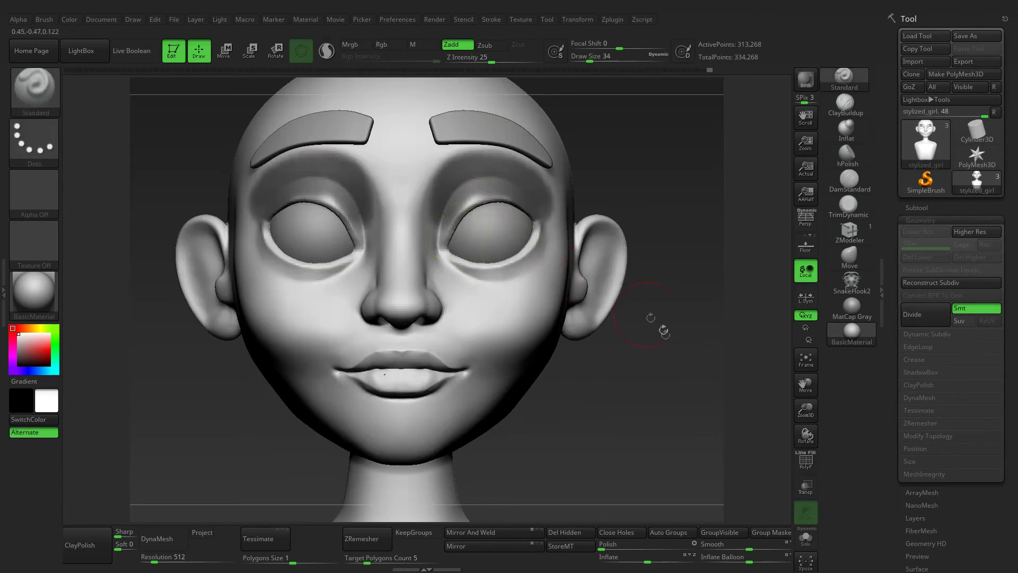
pyautogui.moveTo(659, 343)
pyautogui.mouseDown()
pyautogui.moveTo(440, 199)
pyautogui.moveTo(529, 208)
pyautogui.mouseUp()
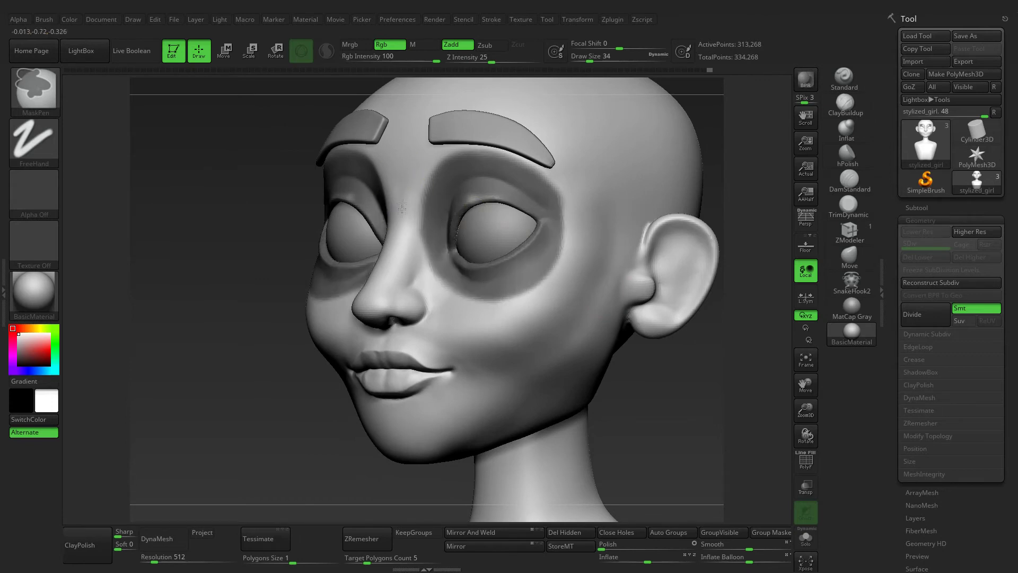
pyautogui.keyDown('shift'); pyautogui.moveTo(678, 397); pyautogui.dragTo(704, 406); pyautogui.keyUp('shift')
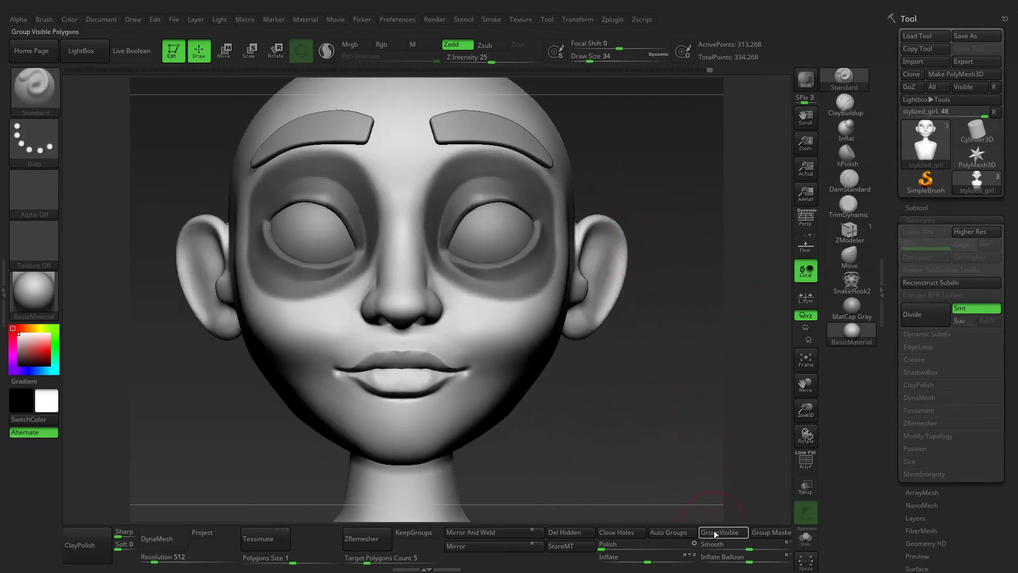
pyautogui.doubleClick(803, 465)
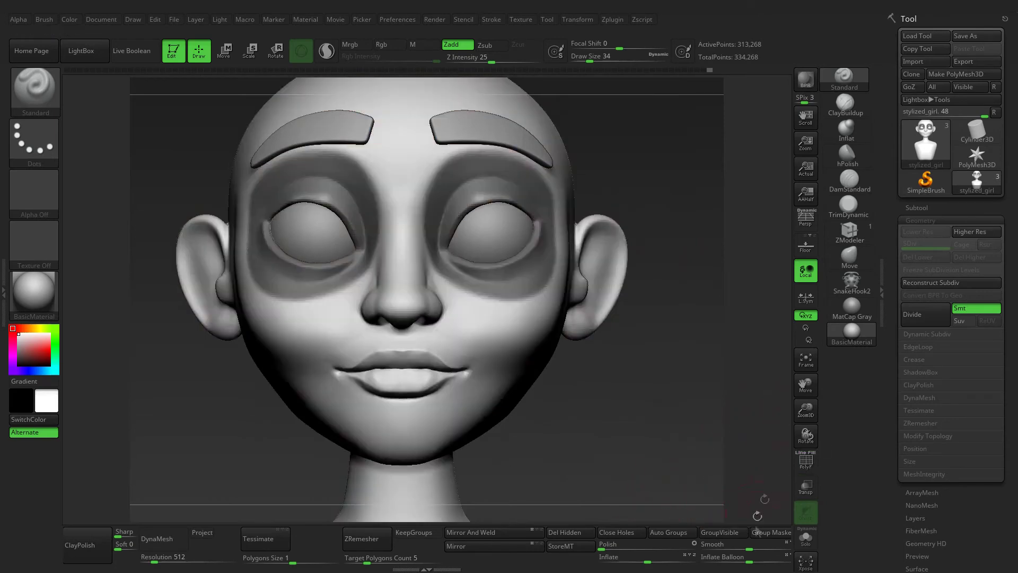
pyautogui.click(804, 466)
pyautogui.hotkey('shift', 'f')
pyautogui.click(806, 466)
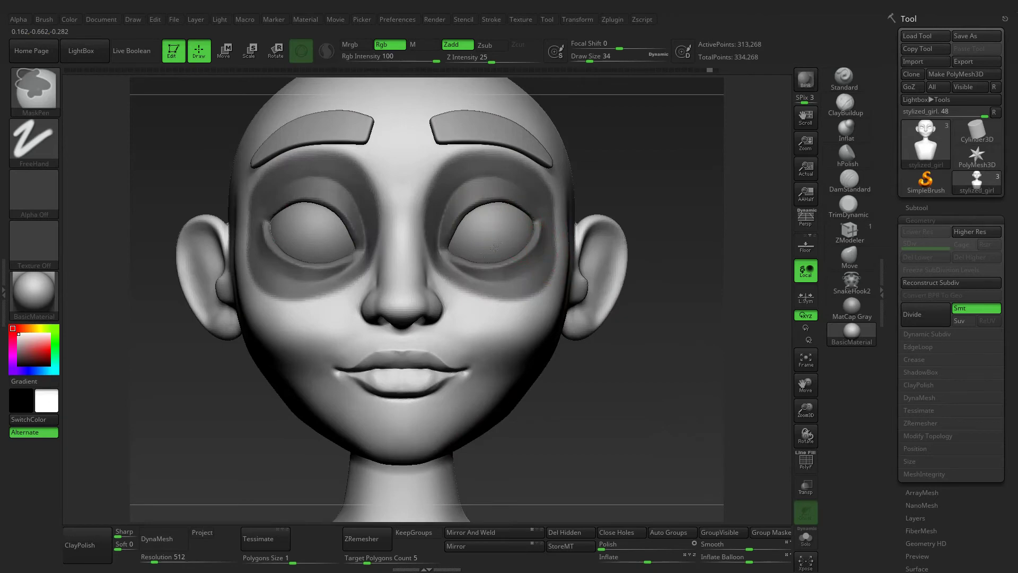
# Clear the eye-socket mask and show the stylized_girl subtool in Solo with polygroups visible
pyautogui.keyDown('ctrl'); pyautogui.click(772, 443); pyautogui.keyUp('ctrl')
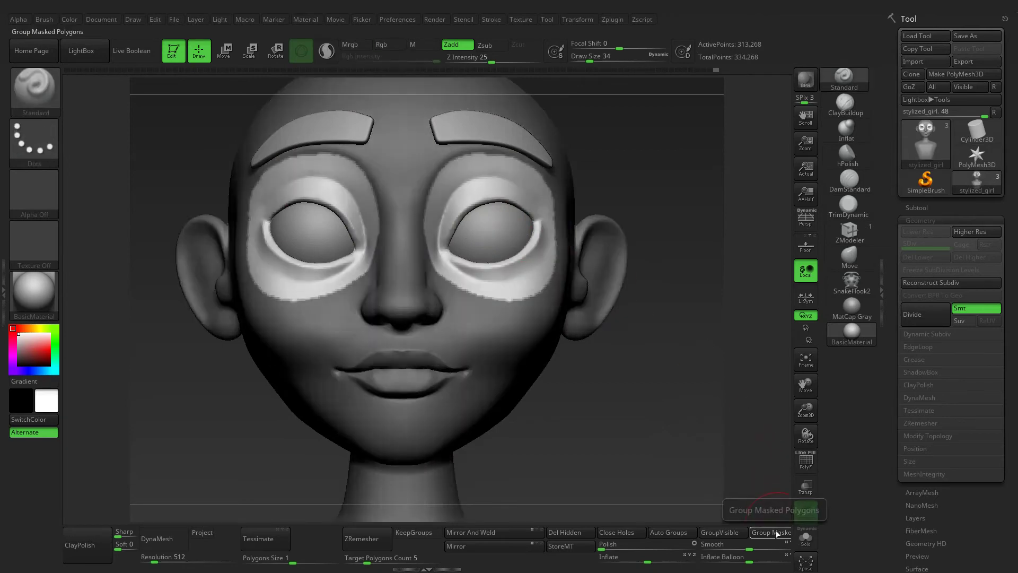
pyautogui.keyDown('ctrl'); pyautogui.moveTo(710, 395); pyautogui.dragTo(705, 403); pyautogui.keyUp('ctrl')
pyautogui.click(917, 208)
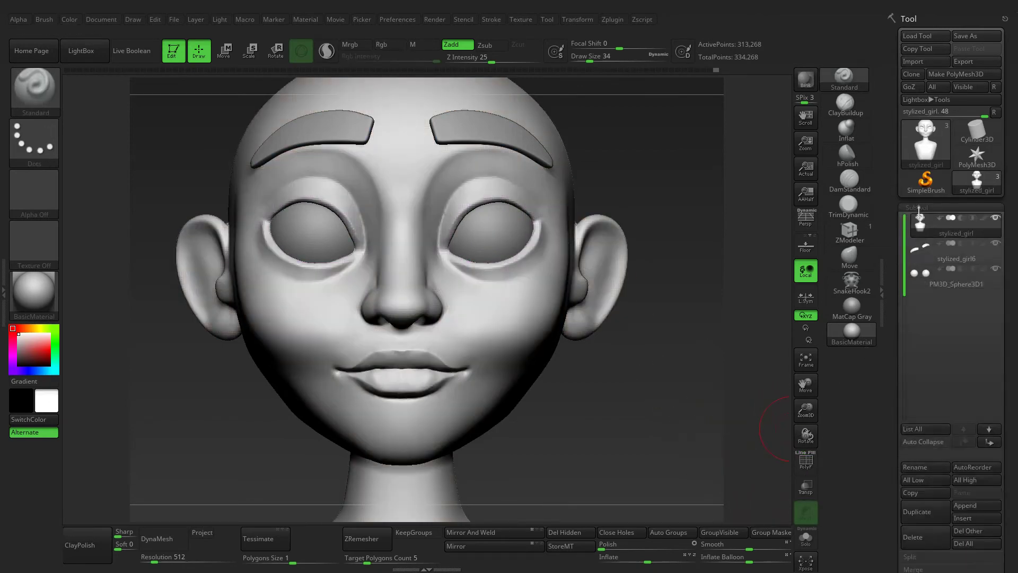
pyautogui.click(957, 227)
pyautogui.click(806, 536)
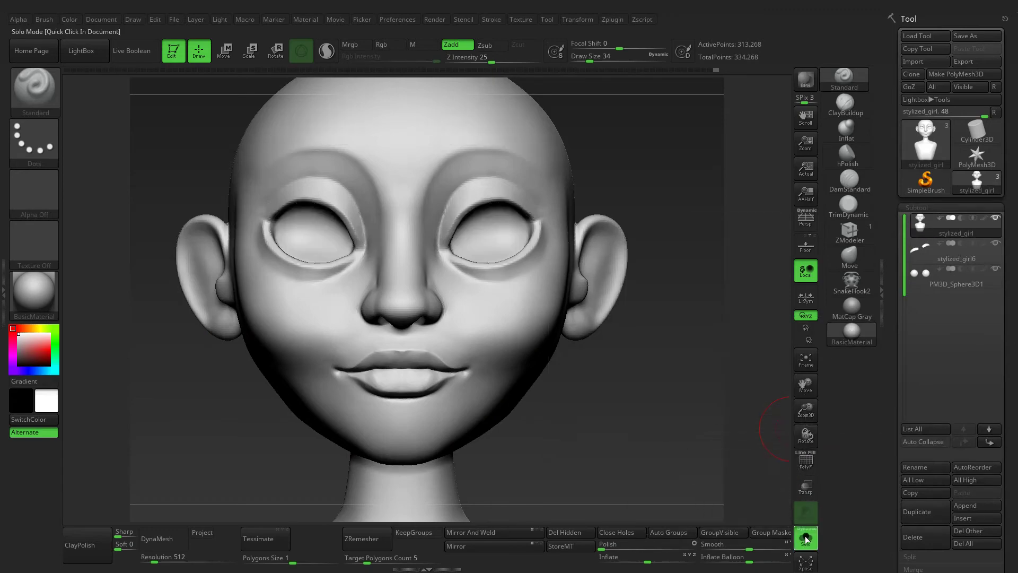
pyautogui.click(801, 465)
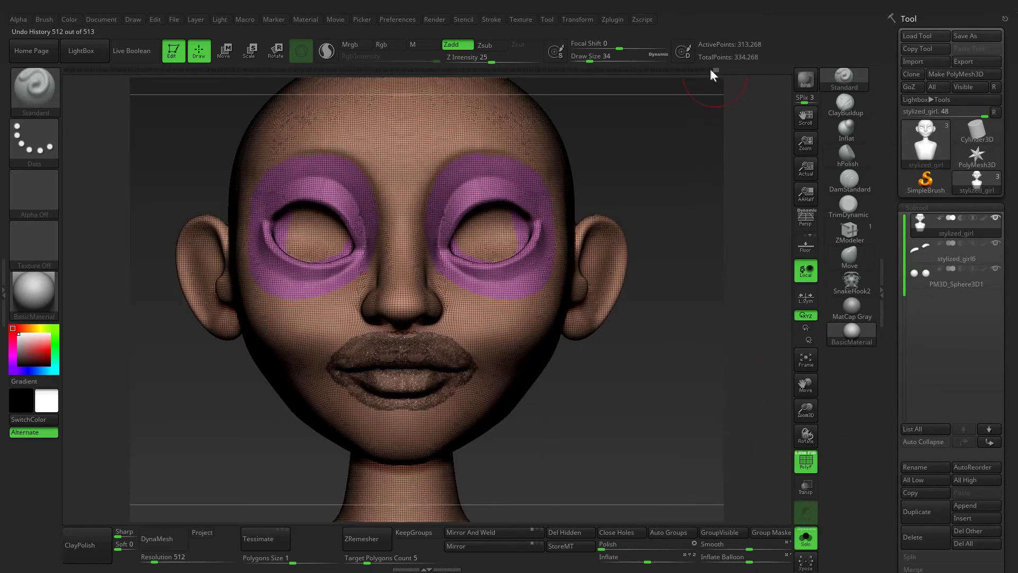
# Mask the nose tip and bridge and turn it into its own polygroup
pyautogui.moveTo(711, 71)
pyautogui.mouseDown()
pyautogui.moveTo(714, 160)
pyautogui.moveTo(591, 159)
pyautogui.mouseUp()
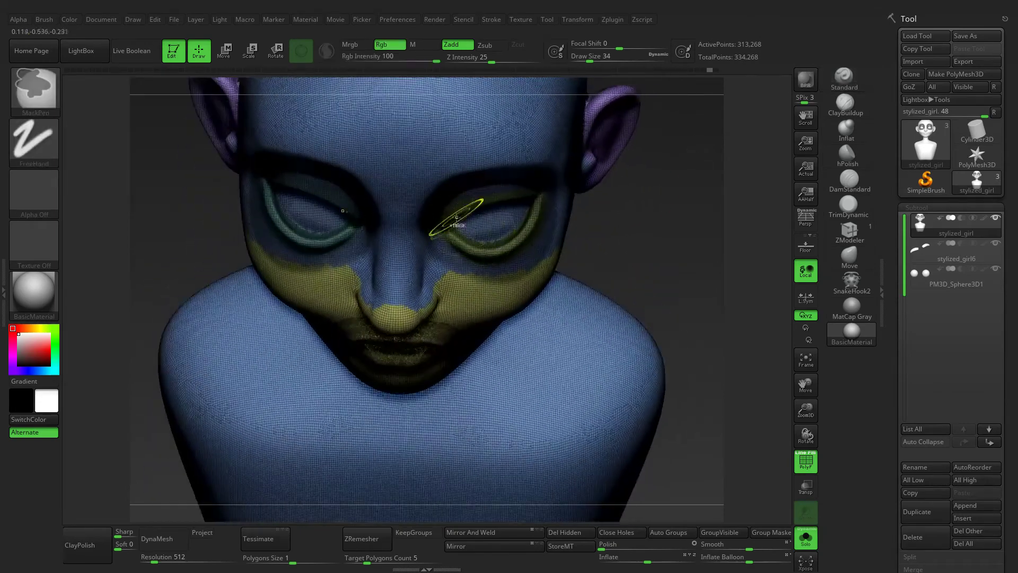
pyautogui.keyDown('shift'); pyautogui.moveTo(597, 244); pyautogui.dragTo(692, 233); pyautogui.keyUp('shift')
pyautogui.click(804, 468)
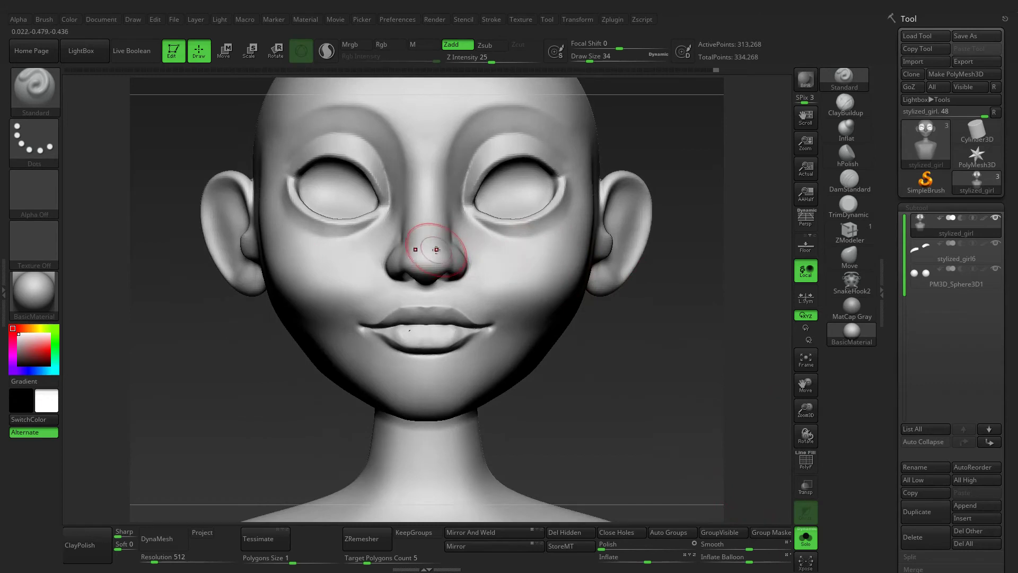
pyautogui.keyDown('ctrl'); pyautogui.moveTo(436, 249); pyautogui.dragTo(427, 101); pyautogui.keyUp('ctrl')
pyautogui.moveTo(689, 318); pyautogui.dragTo(545, 298)
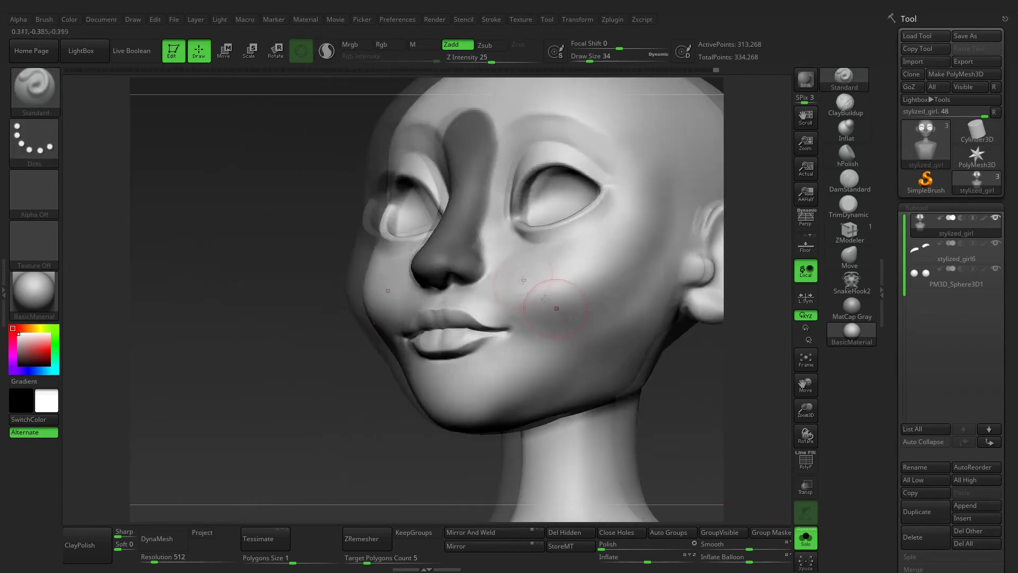
pyautogui.press('ctrl')
pyautogui.keyDown('ctrl'); pyautogui.moveTo(438, 276); pyautogui.dragTo(455, 286); pyautogui.keyUp('ctrl')
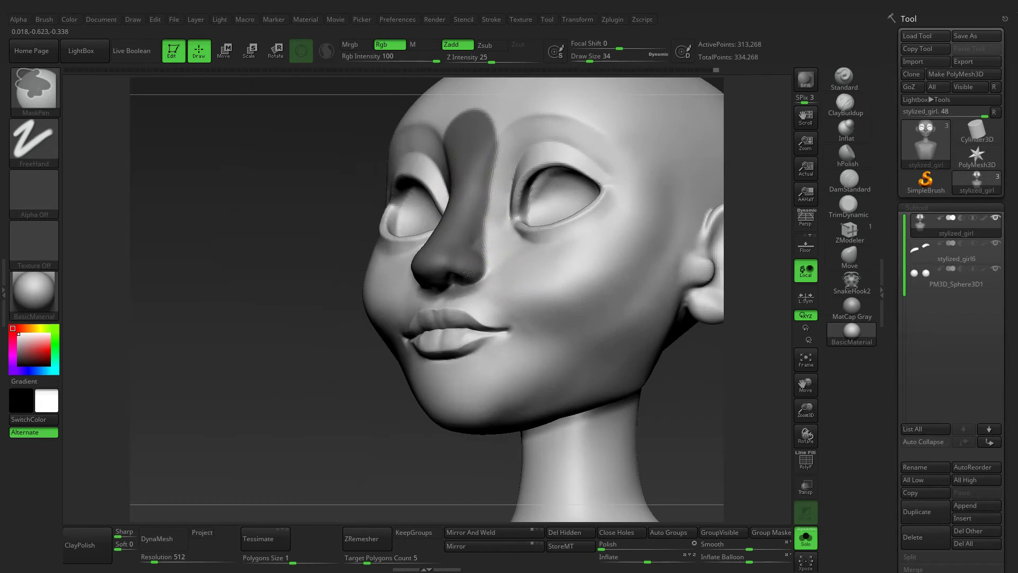
pyautogui.moveTo(349, 286)
pyautogui.mouseDown()
pyautogui.moveTo(477, 326)
pyautogui.moveTo(491, 260)
pyautogui.mouseUp()
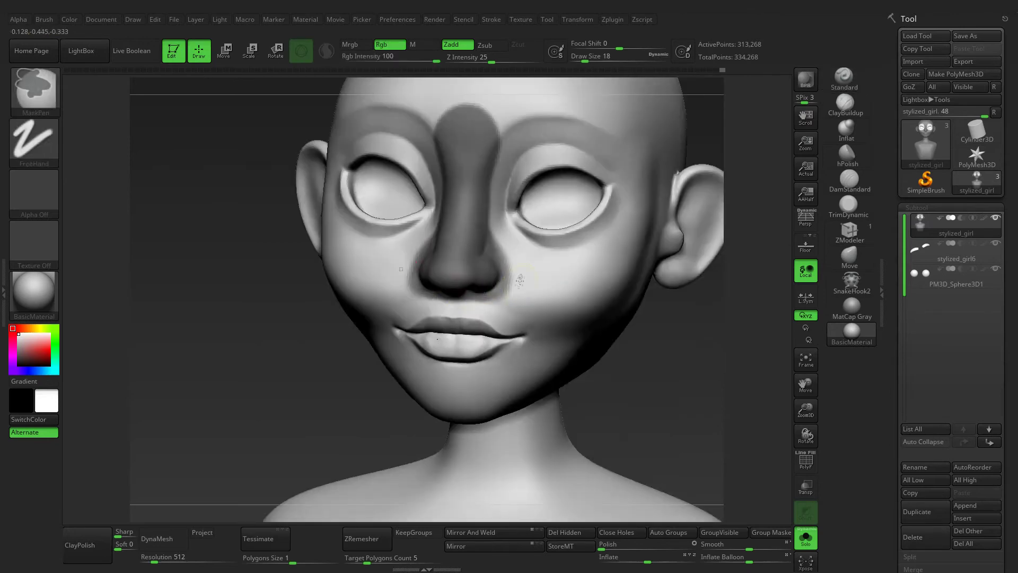
pyautogui.moveTo(265, 307); pyautogui.dragTo(730, 441)
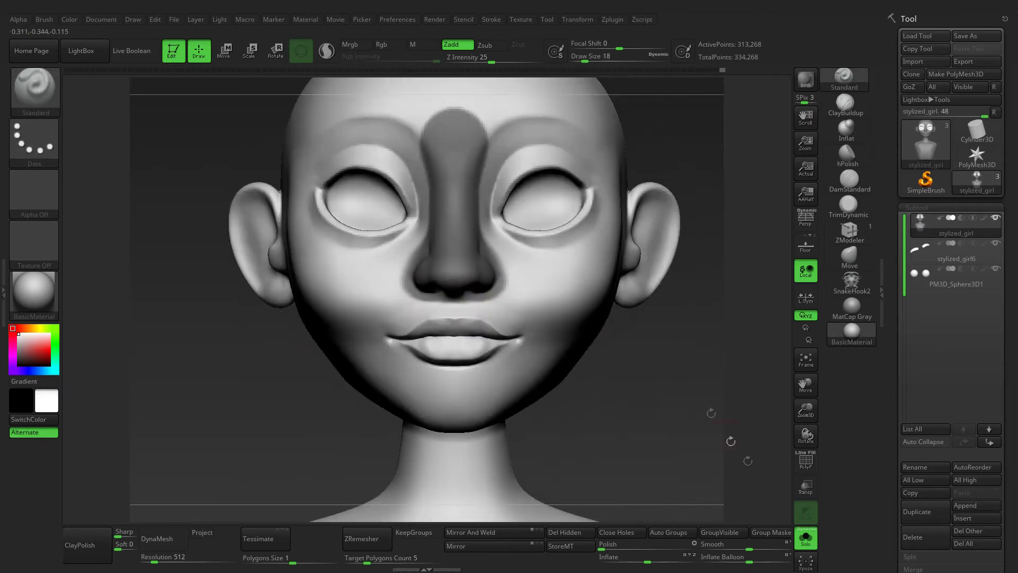
pyautogui.click(763, 533)
pyautogui.click(805, 459)
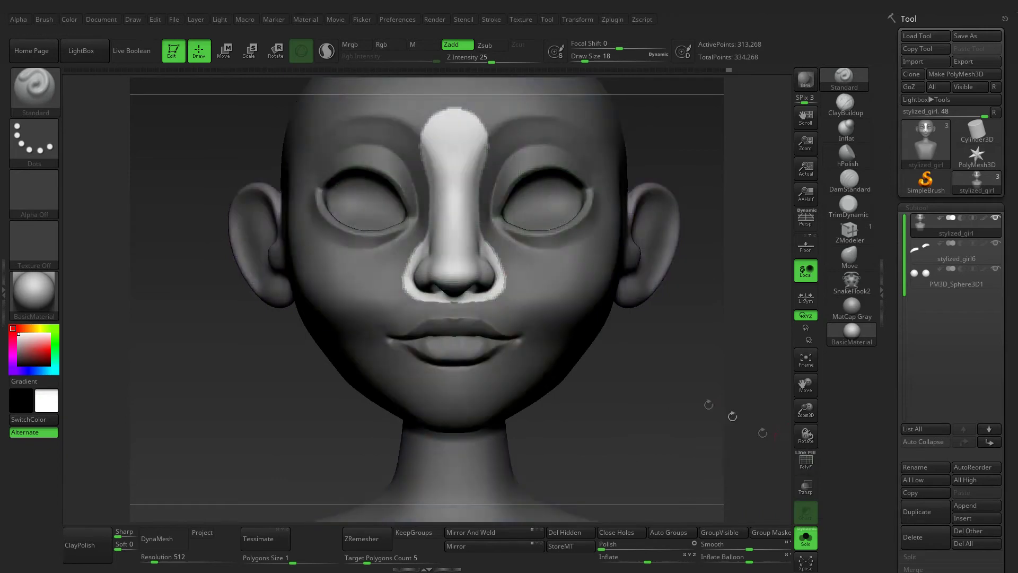
pyautogui.keyDown('ctrl'); pyautogui.click(715, 411); pyautogui.keyUp('ctrl')
# Mask the area around the mouth, redoing it as a mask along the lips
pyautogui.keyDown('alt'); pyautogui.moveTo(646, 385); pyautogui.dragTo(640, 351); pyautogui.keyUp('alt')
pyautogui.keyDown('ctrl'); pyautogui.moveTo(440, 276); pyautogui.dragTo(527, 277); pyautogui.keyUp('ctrl')
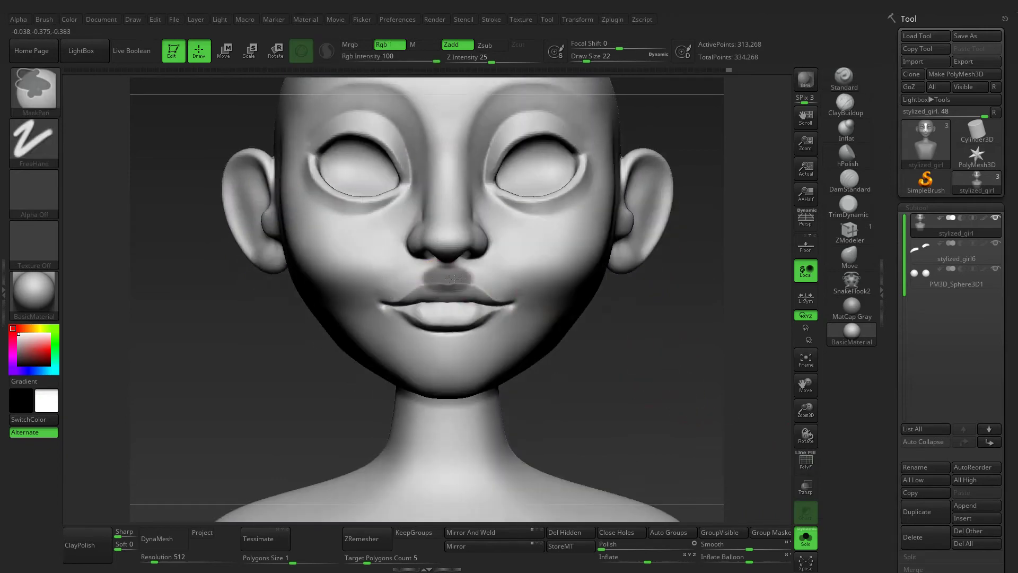
pyautogui.moveTo(663, 424); pyautogui.dragTo(583, 403)
pyautogui.moveTo(535, 281)
pyautogui.keyDown('ctrl'); pyautogui.mouseDown()
pyautogui.moveTo(545, 319)
pyautogui.moveTo(498, 374)
pyautogui.moveTo(451, 376)
pyautogui.moveTo(426, 304)
pyautogui.moveTo(456, 327)
pyautogui.mouseUp(); pyautogui.keyUp('ctrl')
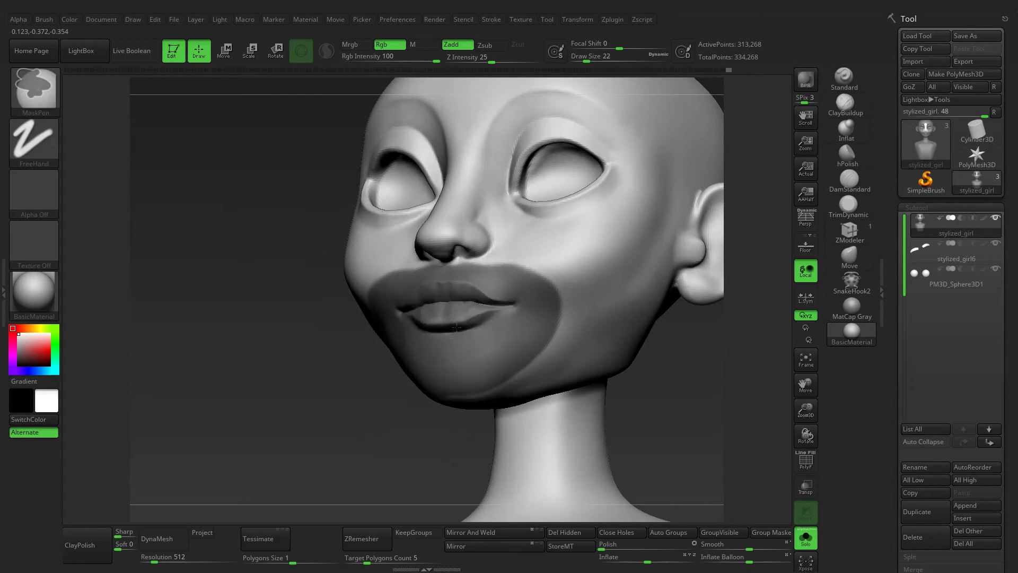
pyautogui.keyDown('shift'); pyautogui.moveTo(690, 378); pyautogui.dragTo(717, 389); pyautogui.keyUp('shift')
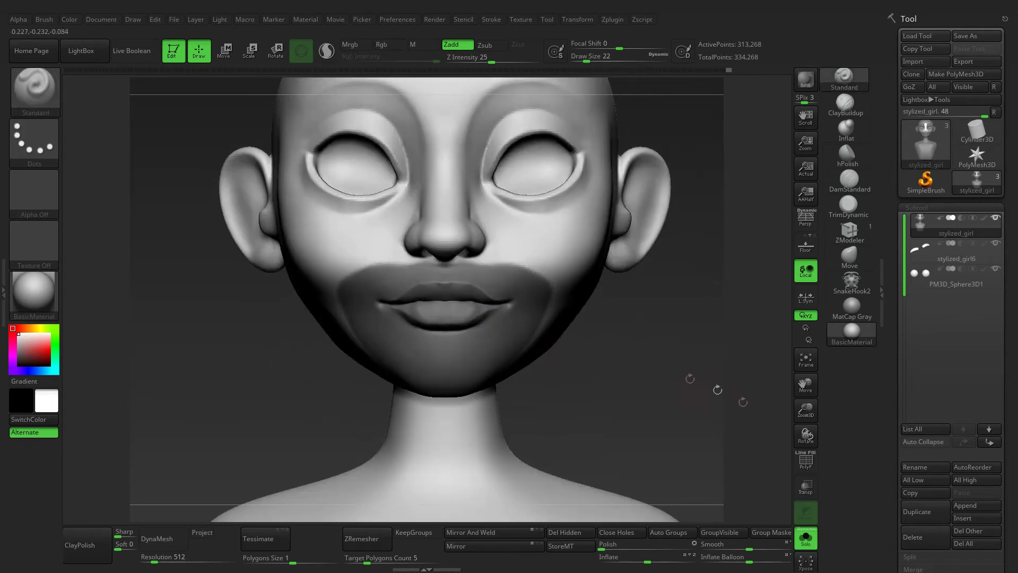
pyautogui.keyDown('ctrl'); pyautogui.moveTo(654, 391); pyautogui.dragTo(679, 403); pyautogui.keyUp('ctrl')
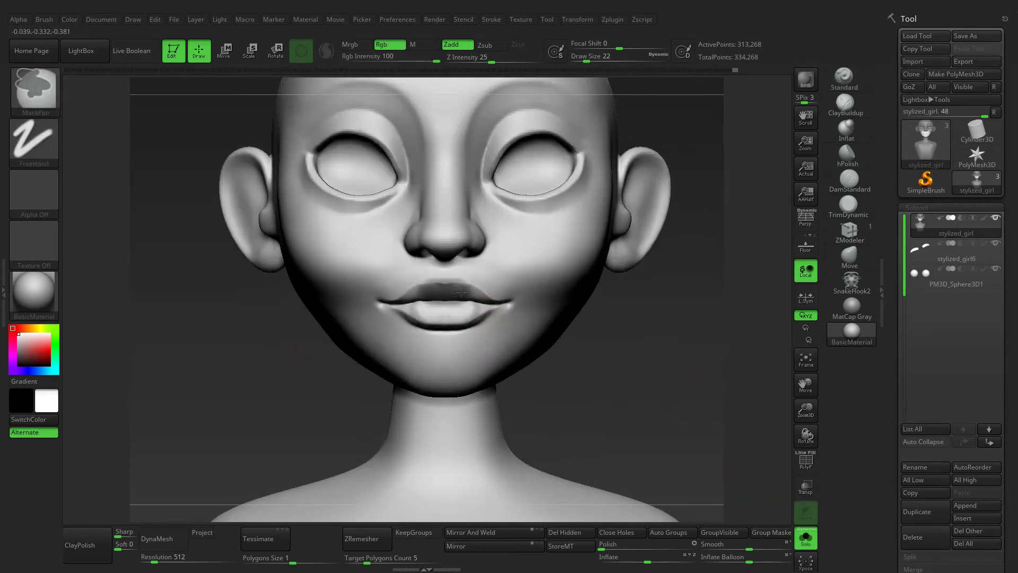
pyautogui.moveTo(419, 289)
pyautogui.keyDown('ctrl'); pyautogui.mouseDown()
pyautogui.moveTo(485, 300)
pyautogui.moveTo(504, 319)
pyautogui.moveTo(450, 334)
pyautogui.moveTo(464, 311)
pyautogui.mouseUp(); pyautogui.keyUp('ctrl')
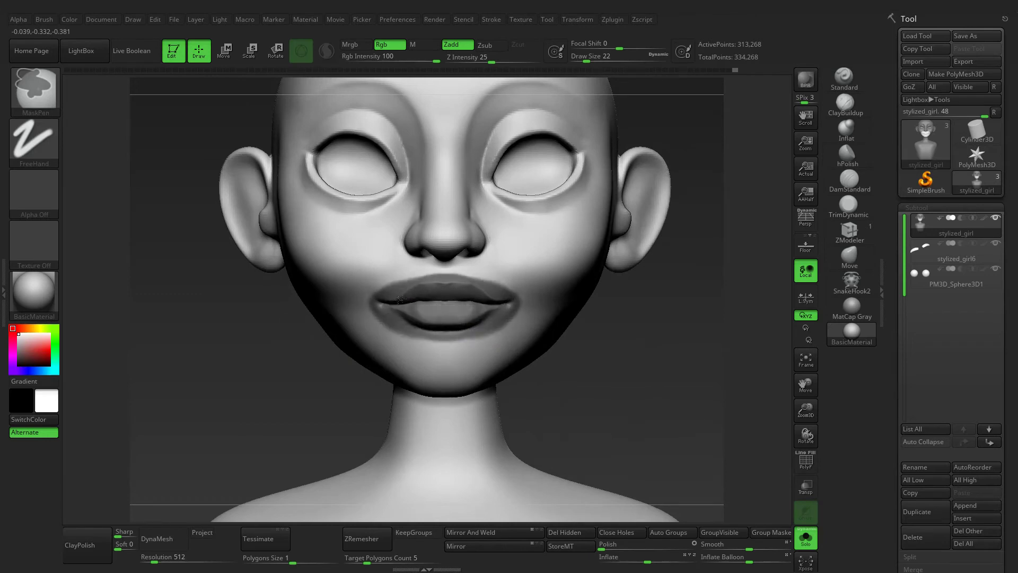
pyautogui.keyDown('ctrl'); pyautogui.click(647, 364); pyautogui.keyUp('ctrl')
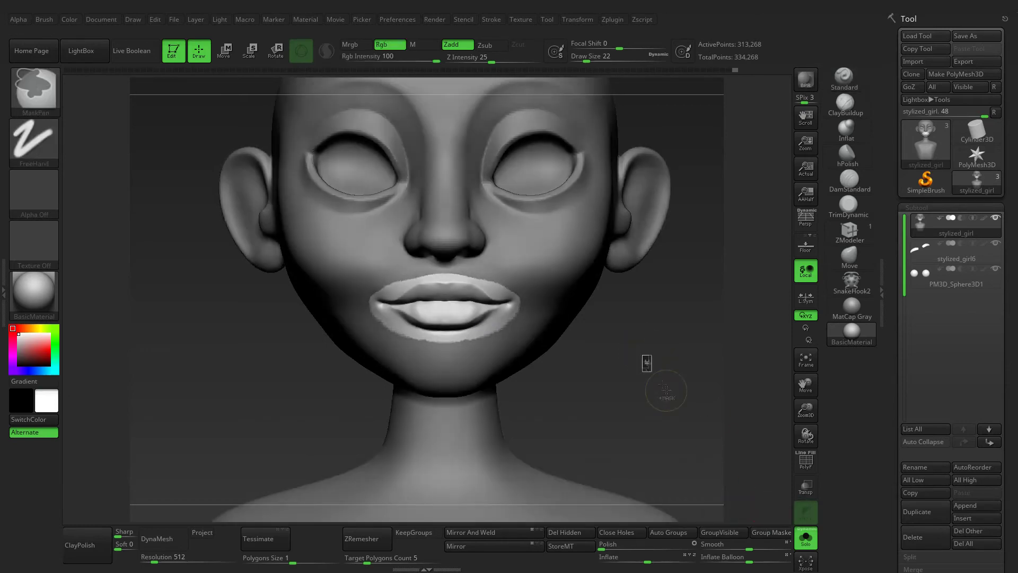
# Mask the whole ear, including its front edge and upper rim, from a side view
pyautogui.moveTo(647, 364)
pyautogui.mouseDown()
pyautogui.moveTo(704, 381)
pyautogui.moveTo(461, 414)
pyautogui.mouseUp()
pyautogui.moveTo(395, 265)
pyautogui.keyDown('ctrl'); pyautogui.mouseDown()
pyautogui.moveTo(470, 203)
pyautogui.moveTo(397, 273)
pyautogui.mouseUp(); pyautogui.keyUp('ctrl')
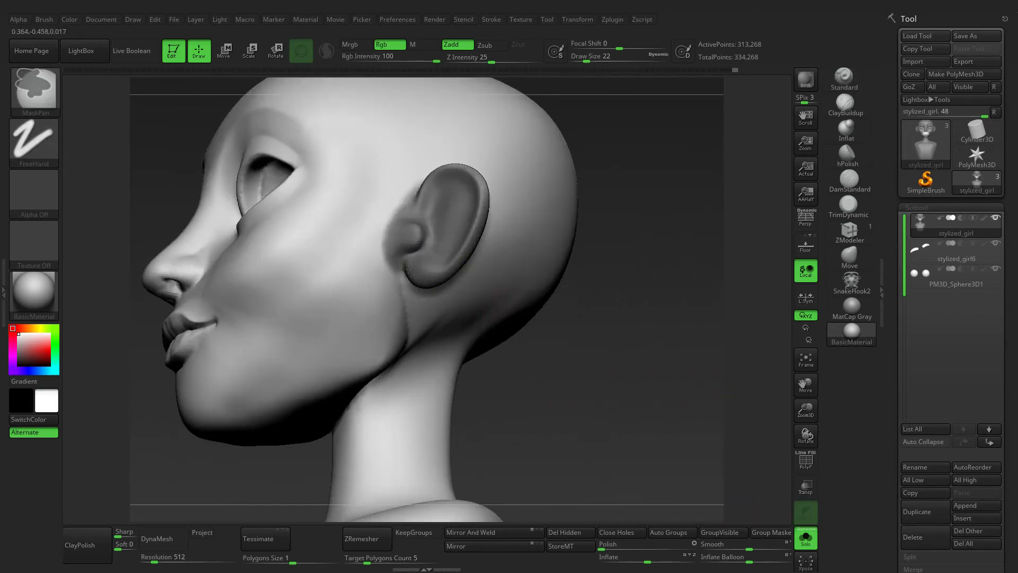
pyautogui.moveTo(397, 273); pyautogui.dragTo(426, 285, button='right')
pyautogui.keyDown('ctrl'); pyautogui.moveTo(427, 285); pyautogui.dragTo(443, 170); pyautogui.keyUp('ctrl')
pyautogui.moveTo(443, 170); pyautogui.dragTo(477, 228, button='right')
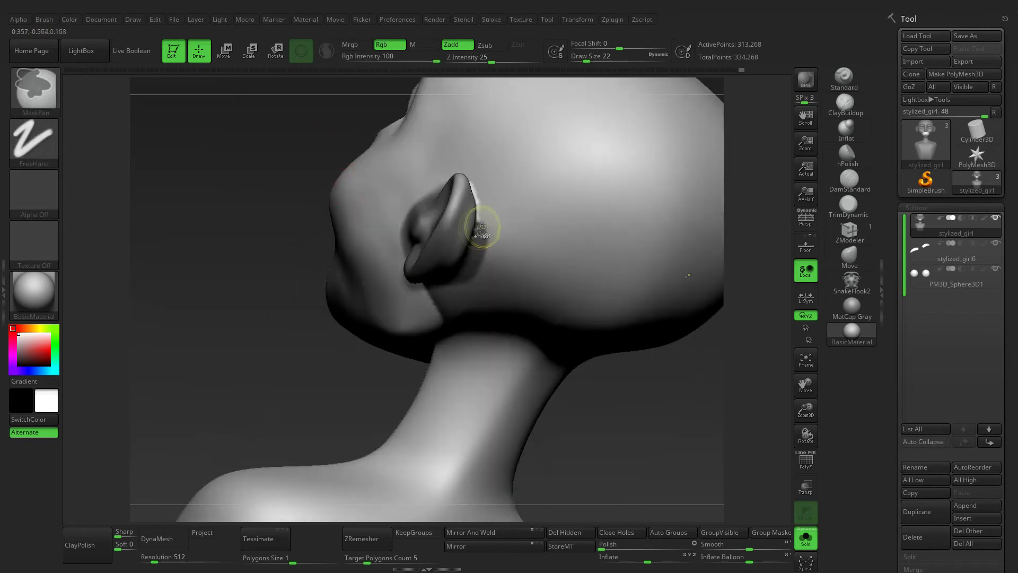
pyautogui.keyDown('ctrl'); pyautogui.moveTo(477, 228); pyautogui.dragTo(466, 186); pyautogui.keyUp('ctrl')
pyautogui.moveTo(466, 186); pyautogui.dragTo(437, 207, button='right')
pyautogui.moveTo(435, 211)
pyautogui.keyDown('ctrl'); pyautogui.mouseDown()
pyautogui.moveTo(475, 194)
pyautogui.moveTo(472, 178)
pyautogui.mouseUp(); pyautogui.keyUp('ctrl')
pyautogui.moveTo(552, 345)
pyautogui.mouseDown(button='right')
pyautogui.moveTo(451, 330)
pyautogui.moveTo(505, 294)
pyautogui.moveTo(460, 290)
pyautogui.moveTo(634, 275)
pyautogui.mouseUp(button='right')
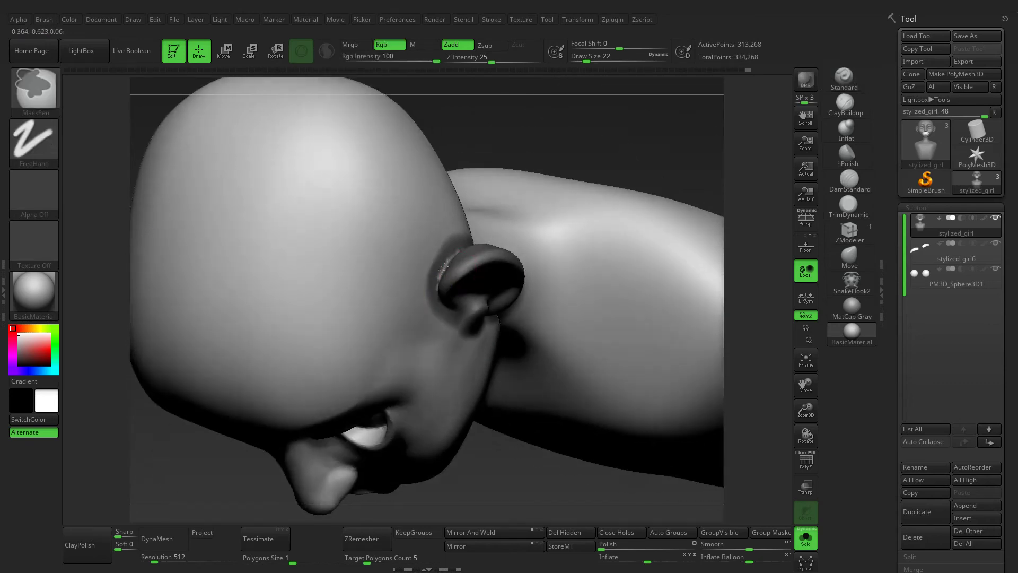
# Fit the bust in view and toggle PolyF to check the new polygroups
pyautogui.click(805, 359)
pyautogui.moveTo(773, 345)
pyautogui.mouseDown()
pyautogui.moveTo(645, 286)
pyautogui.moveTo(675, 295)
pyautogui.moveTo(601, 279)
pyautogui.moveTo(663, 318)
pyautogui.mouseUp()
pyautogui.click(805, 459)
pyautogui.click(803, 459)
# Run ZRemesher with KeepGroups on for about 11,064 quad points, inspecting it with PolyF
pyautogui.click(806, 537)
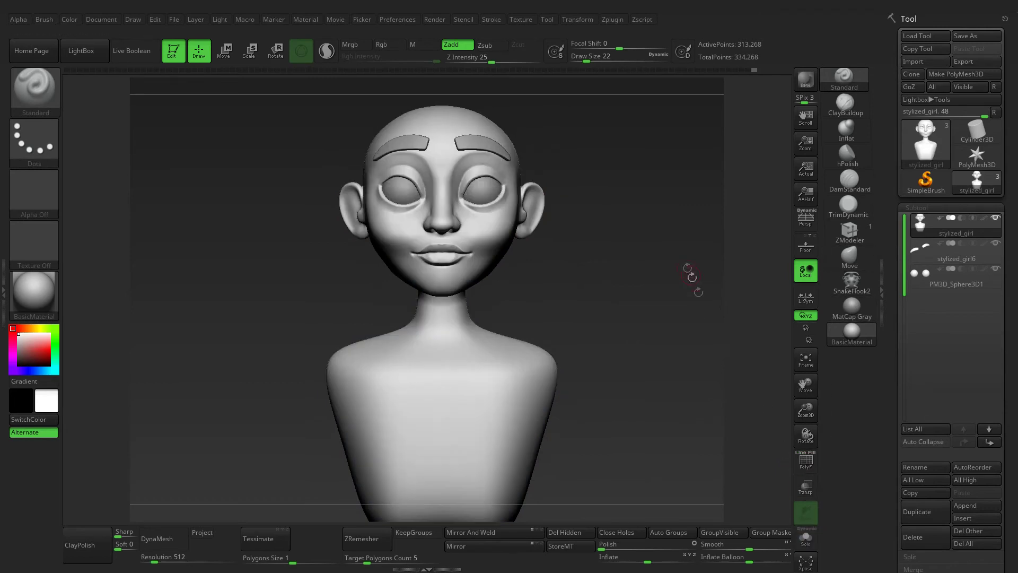
pyautogui.click(806, 359)
pyautogui.click(921, 208)
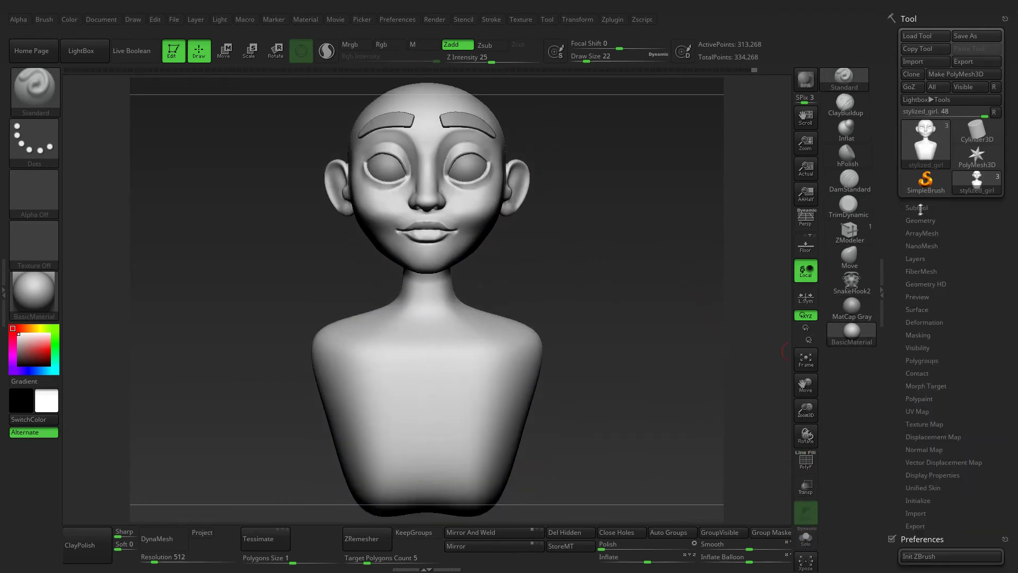
pyautogui.click(406, 532)
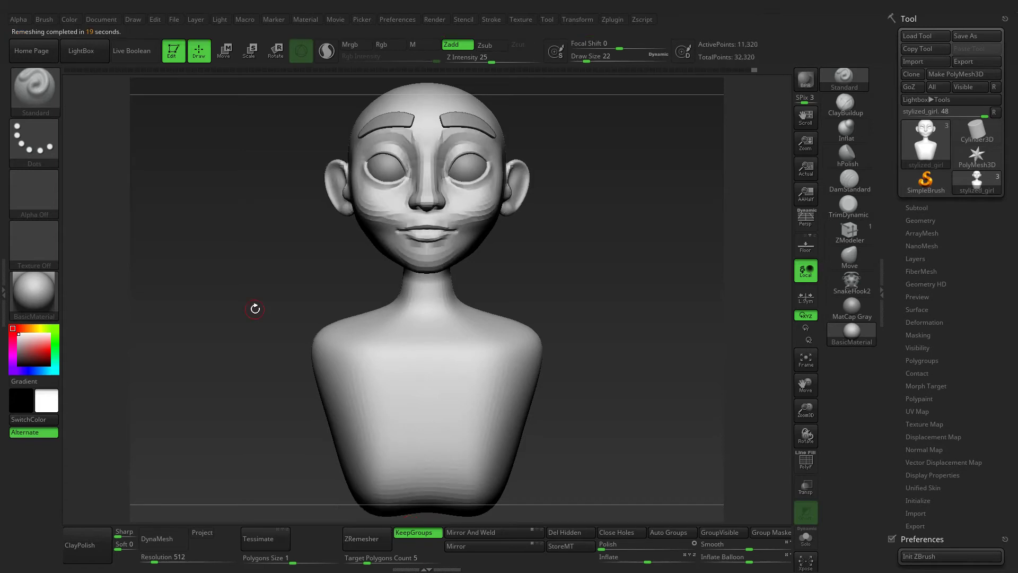
pyautogui.hotkey('shift', 'f')
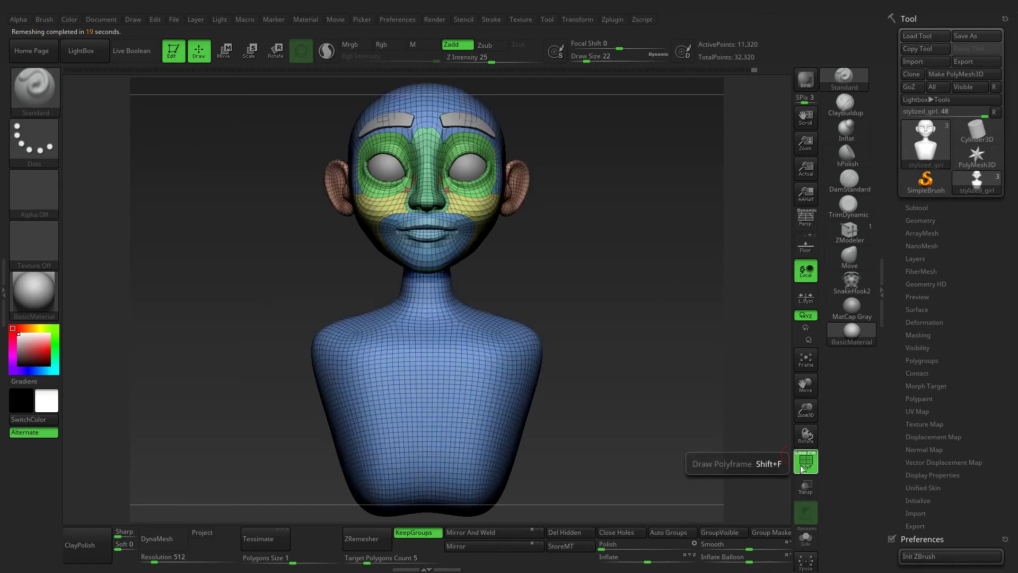
pyautogui.moveTo(725, 331)
pyautogui.keyDown('alt'); pyautogui.mouseDown()
pyautogui.moveTo(654, 346)
pyautogui.moveTo(681, 304)
pyautogui.moveTo(655, 353)
pyautogui.moveTo(758, 442)
pyautogui.mouseUp(); pyautogui.keyUp('alt')
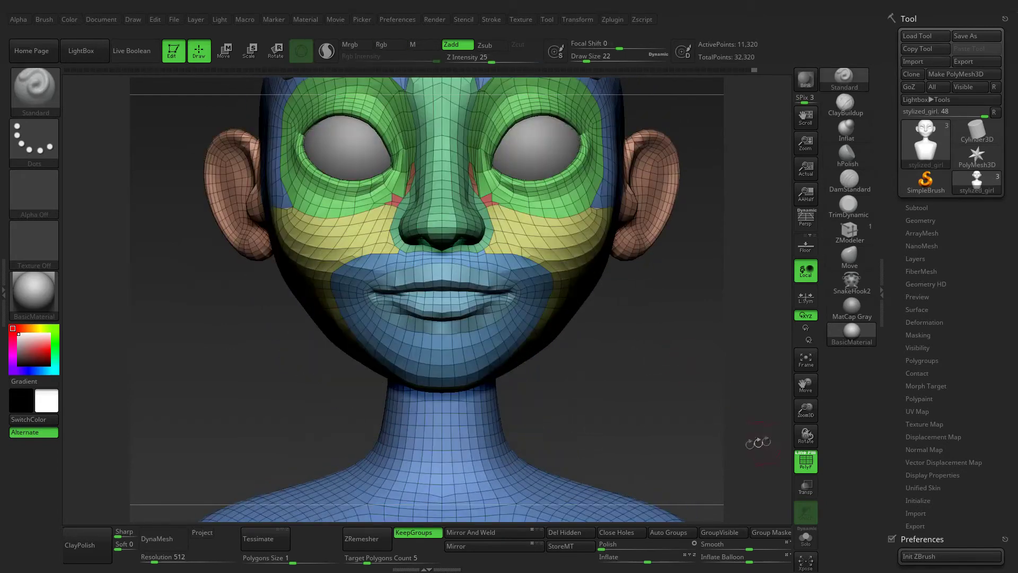
pyautogui.click(359, 539)
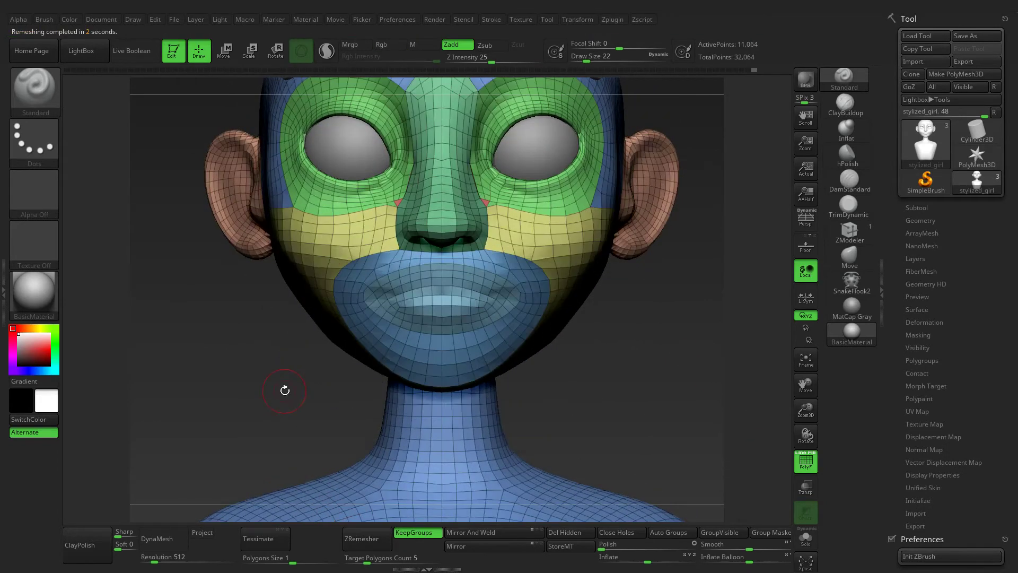
pyautogui.moveTo(269, 388)
pyautogui.mouseDown()
pyautogui.moveTo(300, 262)
pyautogui.moveTo(248, 380)
pyautogui.mouseUp()
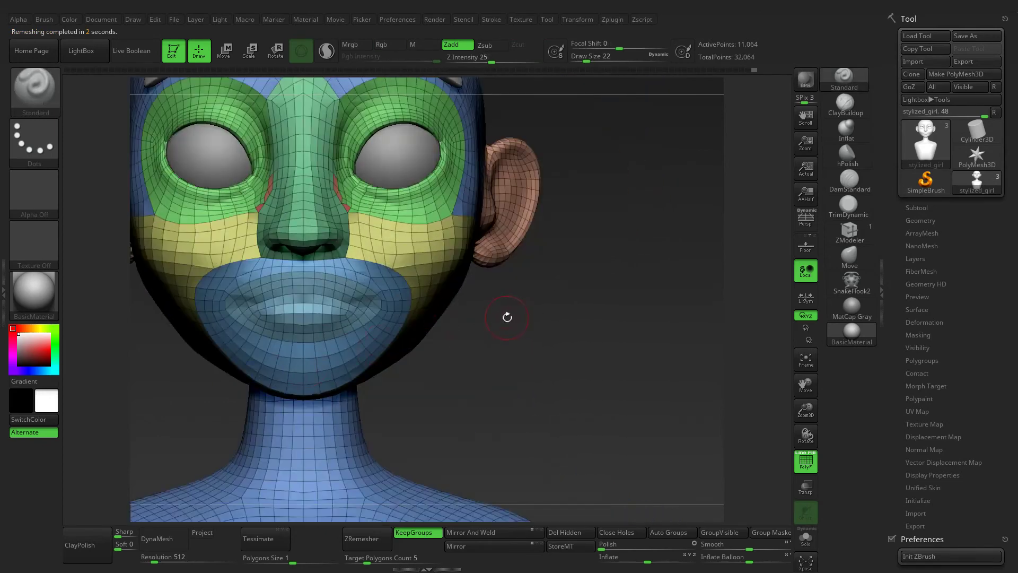
# Rerun ZRemesher, then undo it to return to the dense polygrouped head
pyautogui.click(373, 534)
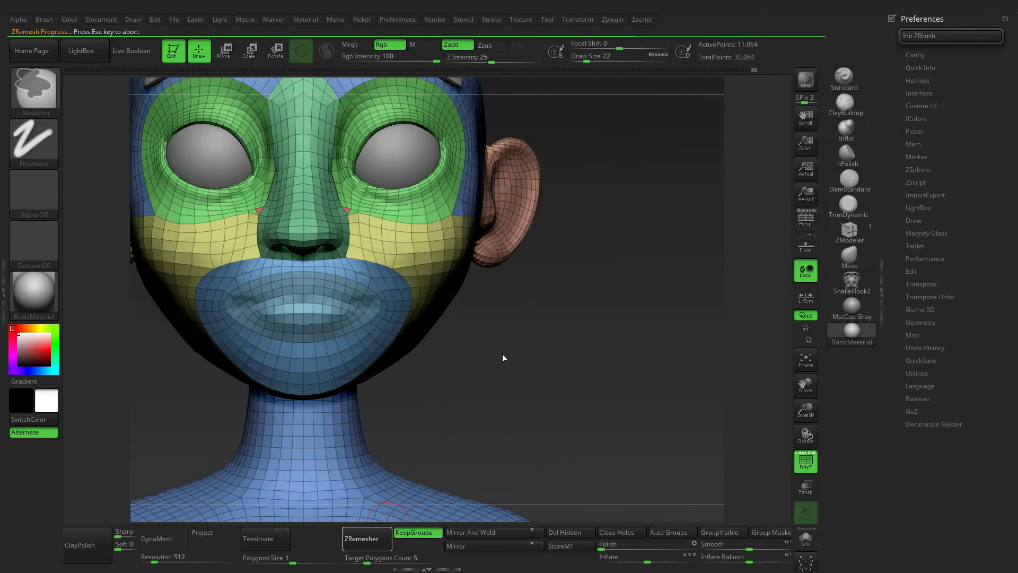
pyautogui.moveTo(501, 354)
pyautogui.mouseDown()
pyautogui.moveTo(549, 370)
pyautogui.moveTo(552, 352)
pyautogui.mouseUp()
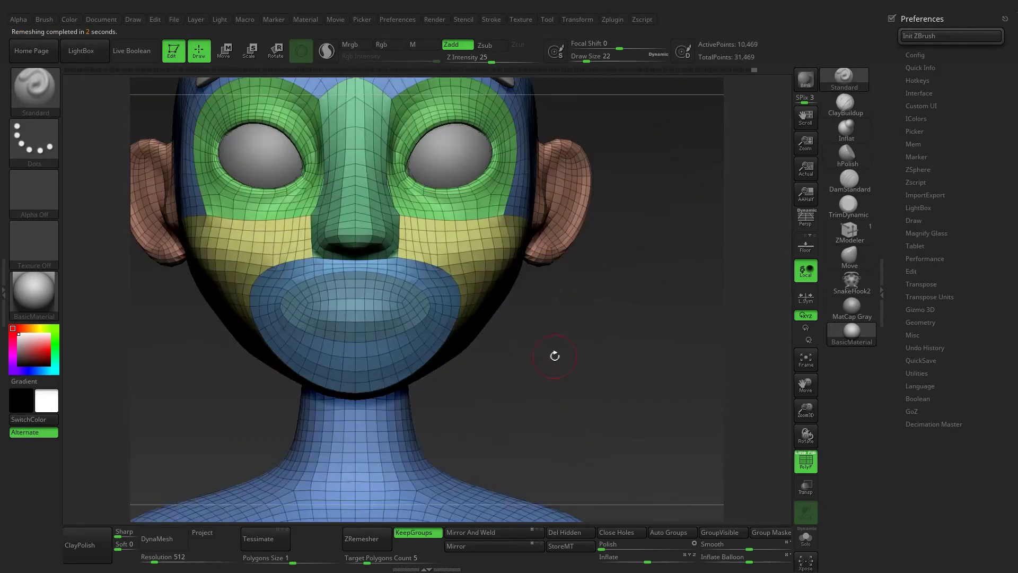
pyautogui.hotkey('ctrl', 'z')
pyautogui.hotkey('ctrl', 'z')
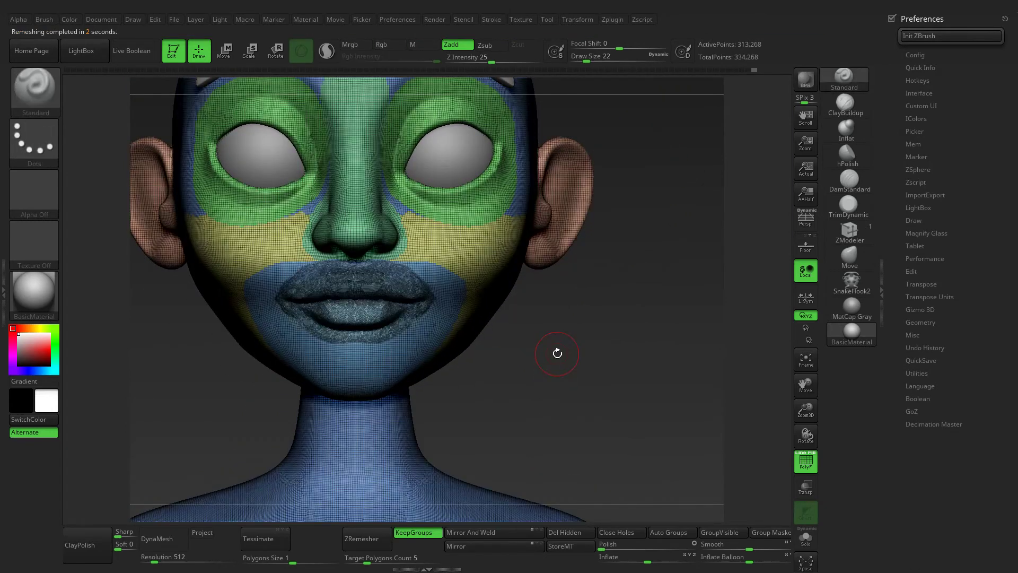
# Isolate and invert polygroup visibility, leaving the forehead, cheek and neck groups shown
pyautogui.keyDown('ctrl'); pyautogui.keyDown('shift'); pyautogui.click(403, 206); pyautogui.keyUp('shift'); pyautogui.keyUp('ctrl')
pyautogui.keyDown('ctrl'); pyautogui.keyDown('alt'); pyautogui.keyDown('shift'); pyautogui.click(414, 225); pyautogui.keyUp('shift'); pyautogui.keyUp('alt'); pyautogui.keyUp('ctrl')
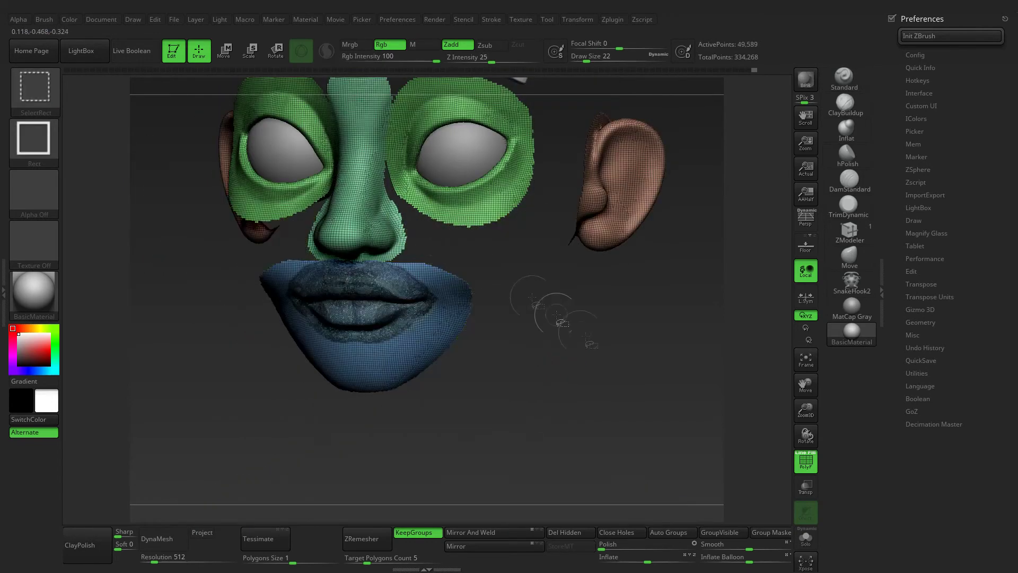
pyautogui.keyDown('ctrl'); pyautogui.keyDown('shift'); pyautogui.click(594, 344); pyautogui.keyUp('shift'); pyautogui.keyUp('ctrl')
pyautogui.keyDown('ctrl'); pyautogui.keyDown('shift'); pyautogui.click(450, 246); pyautogui.keyUp('shift'); pyautogui.keyUp('ctrl')
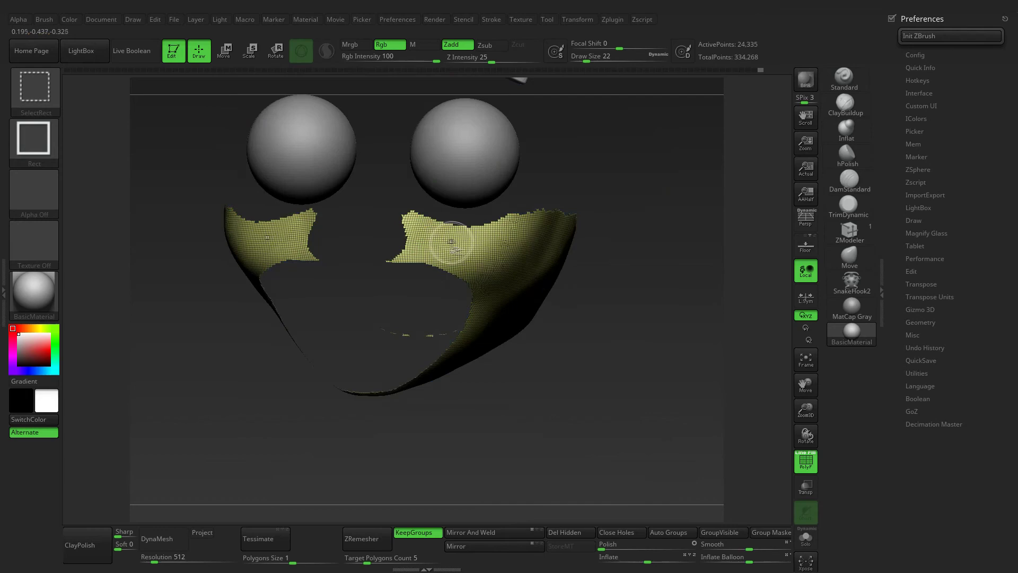
pyautogui.keyDown('ctrl'); pyautogui.keyDown('shift'); pyautogui.click(588, 288); pyautogui.keyUp('shift'); pyautogui.keyUp('ctrl')
pyautogui.keyDown('ctrl'); pyautogui.keyDown('shift'); pyautogui.click(406, 212); pyautogui.keyUp('shift'); pyautogui.keyUp('ctrl')
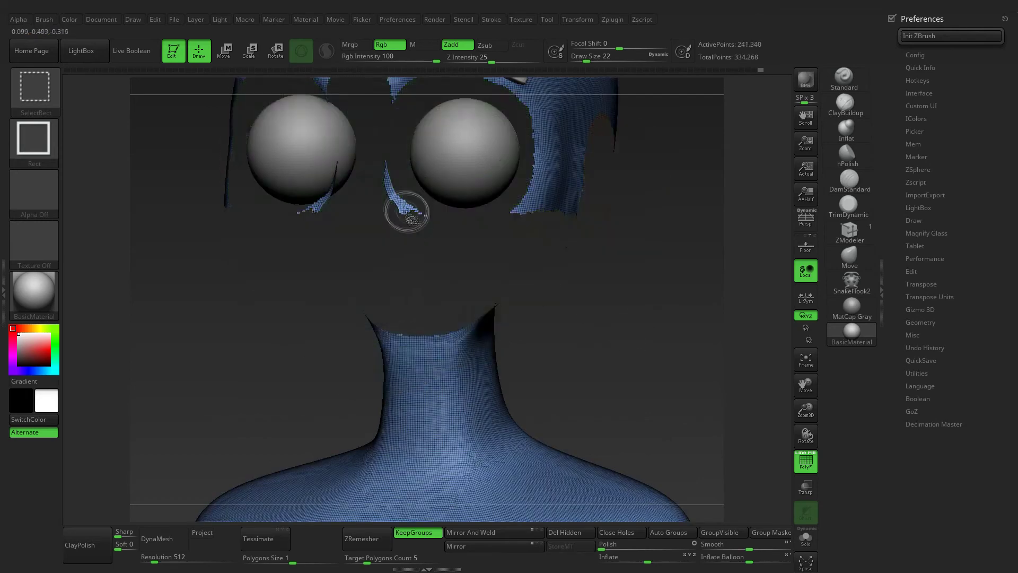
pyautogui.keyDown('ctrl'); pyautogui.keyDown('shift'); pyautogui.click(427, 234); pyautogui.keyUp('shift'); pyautogui.keyUp('ctrl')
pyautogui.keyDown('ctrl'); pyautogui.keyDown('alt'); pyautogui.keyDown('shift'); pyautogui.click(403, 209); pyautogui.keyUp('shift'); pyautogui.keyUp('alt'); pyautogui.keyUp('ctrl')
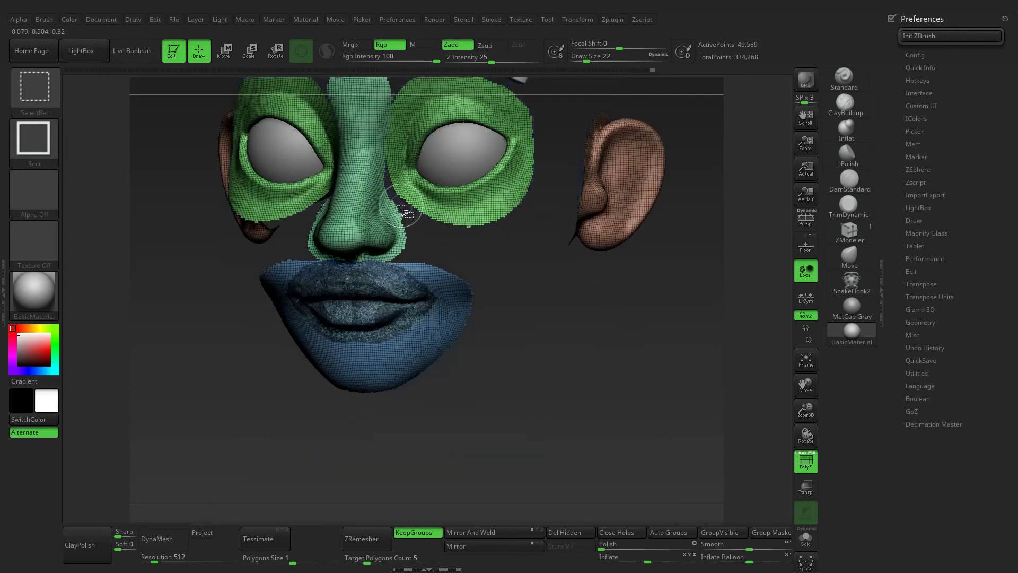
pyautogui.keyDown('ctrl'); pyautogui.keyDown('shift'); pyautogui.click(652, 340); pyautogui.keyUp('shift'); pyautogui.keyUp('ctrl')
# Merge the cheek band into the surrounding face group with Auto Groups
pyautogui.moveTo(620, 327)
pyautogui.mouseDown()
pyautogui.moveTo(626, 310)
pyautogui.moveTo(658, 477)
pyautogui.mouseUp()
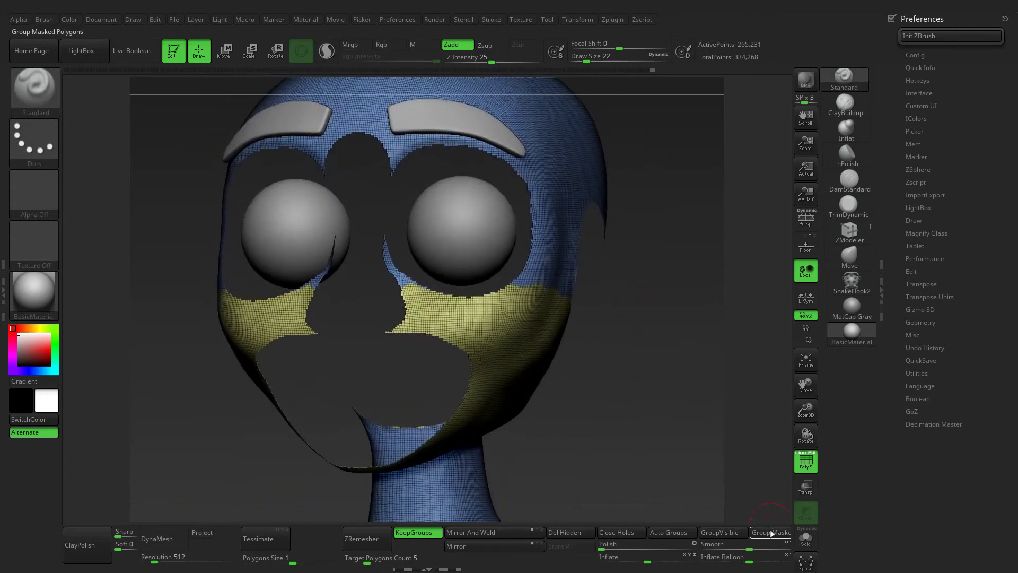
pyautogui.click(681, 536)
pyautogui.keyDown('ctrl'); pyautogui.keyDown('shift'); pyautogui.click(636, 393); pyautogui.keyUp('shift'); pyautogui.keyUp('ctrl')
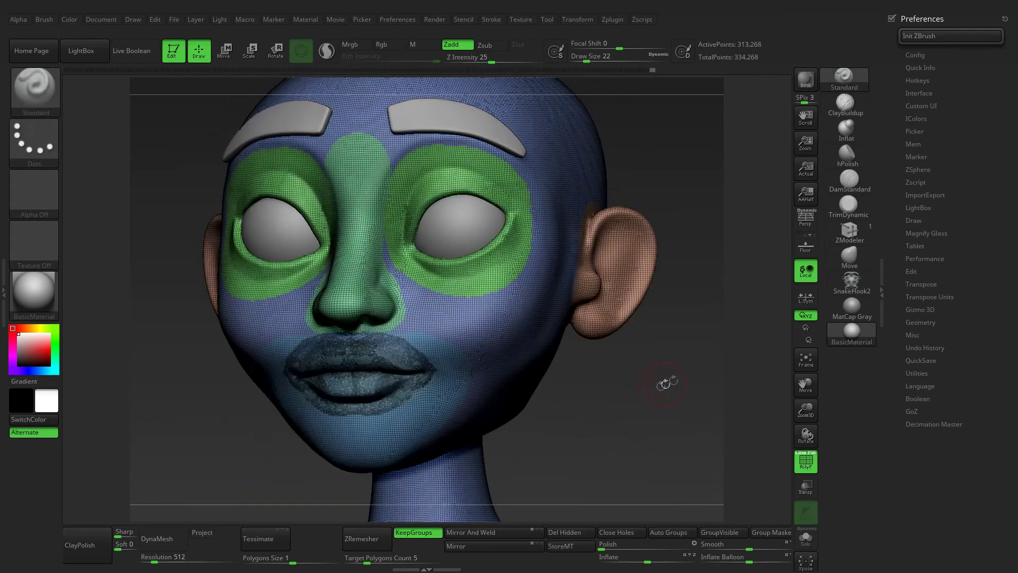
# Remesh the head from the merged groups to about 10,836 points and inspect its topology
pyautogui.hotkey('shift', 'f')
pyautogui.click(365, 535)
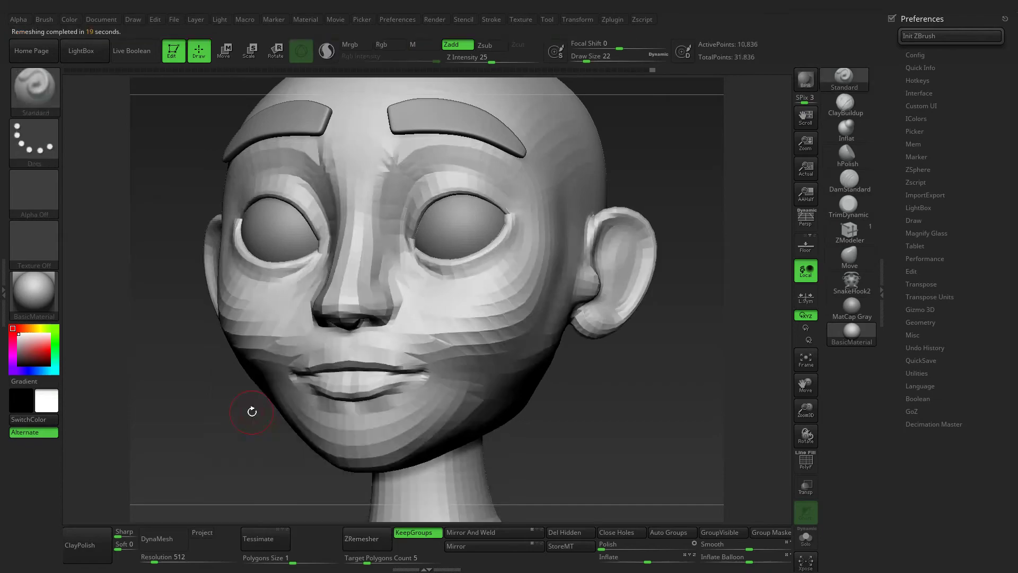
pyautogui.hotkey('shift', 'f')
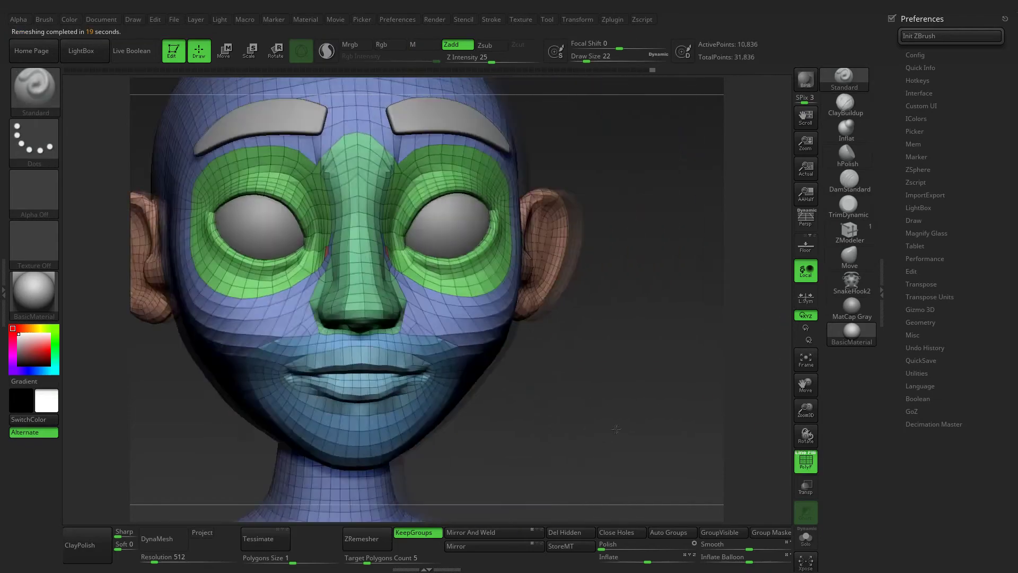
pyautogui.moveTo(252, 411)
pyautogui.mouseDown()
pyautogui.moveTo(622, 427)
pyautogui.moveTo(599, 415)
pyautogui.mouseUp()
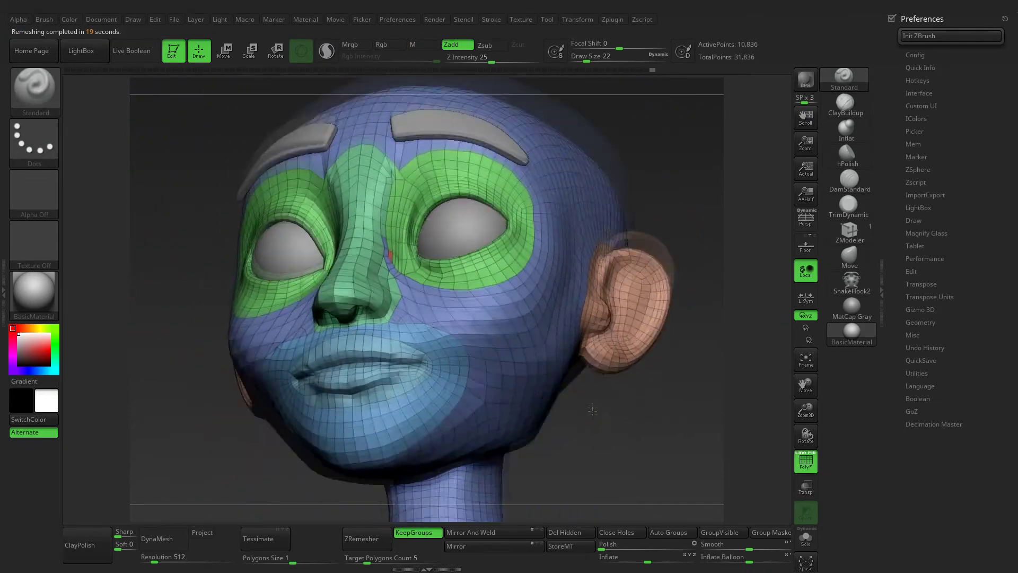
pyautogui.moveTo(599, 415)
pyautogui.mouseDown()
pyautogui.moveTo(617, 268)
pyautogui.moveTo(643, 445)
pyautogui.moveTo(726, 346)
pyautogui.mouseUp()
pyautogui.hotkey('shift', 'f')
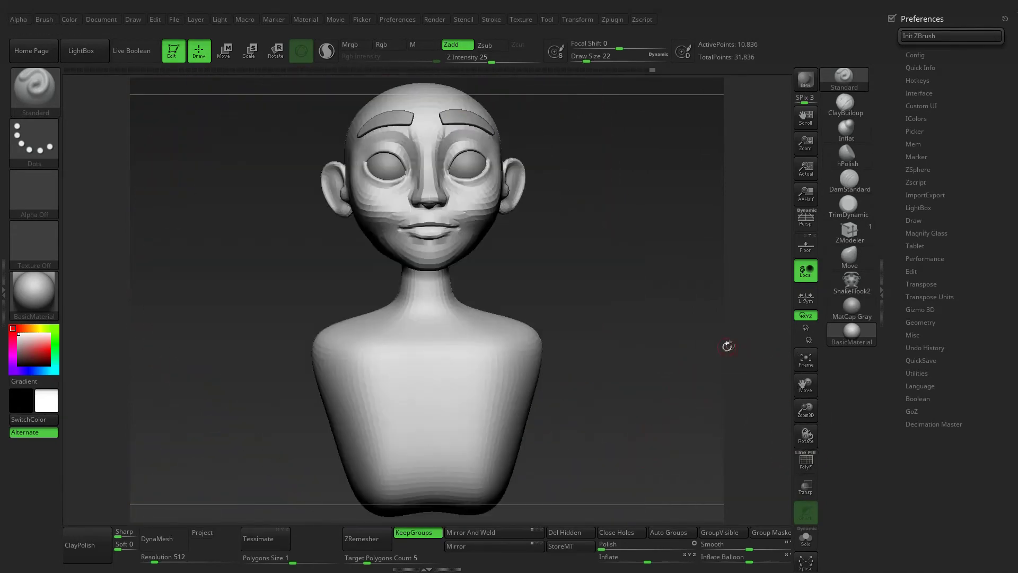
# Subdivide the remeshed head twice with Tool > Geometry > Divide
pyautogui.click(1004, 19)
pyautogui.click(522, 20)
pyautogui.click(562, 34)
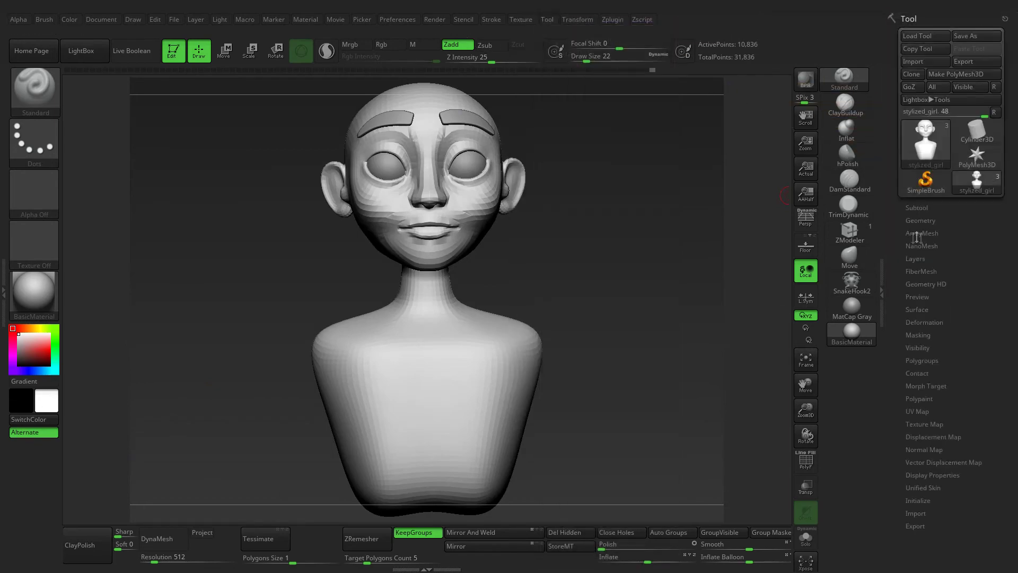
pyautogui.click(919, 220)
pyautogui.click(907, 313)
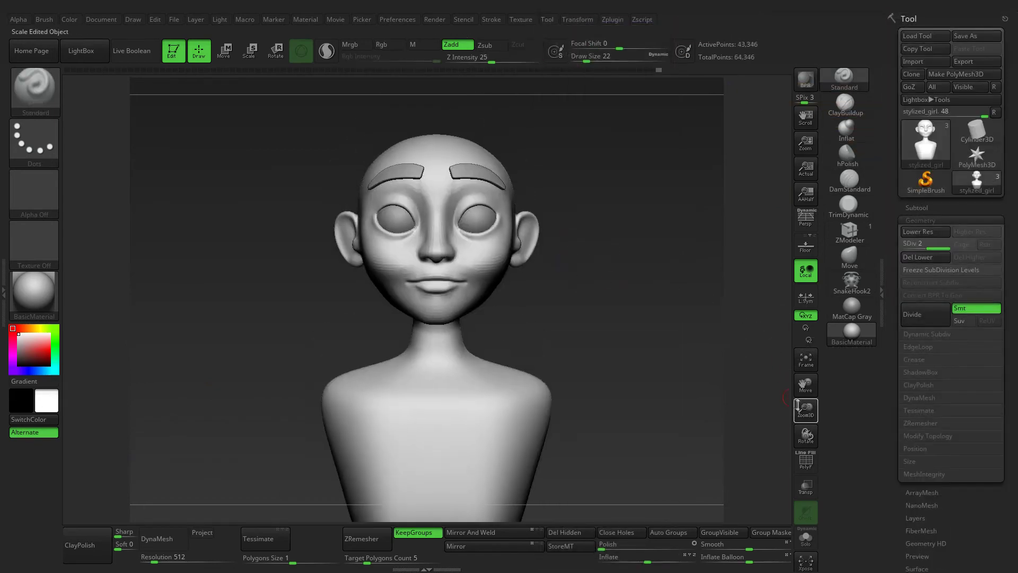
pyautogui.keyDown('alt'); pyautogui.moveTo(571, 256); pyautogui.dragTo(570, 202); pyautogui.keyUp('alt')
pyautogui.click(911, 314)
pyautogui.moveTo(681, 366); pyautogui.dragTo(681, 374)
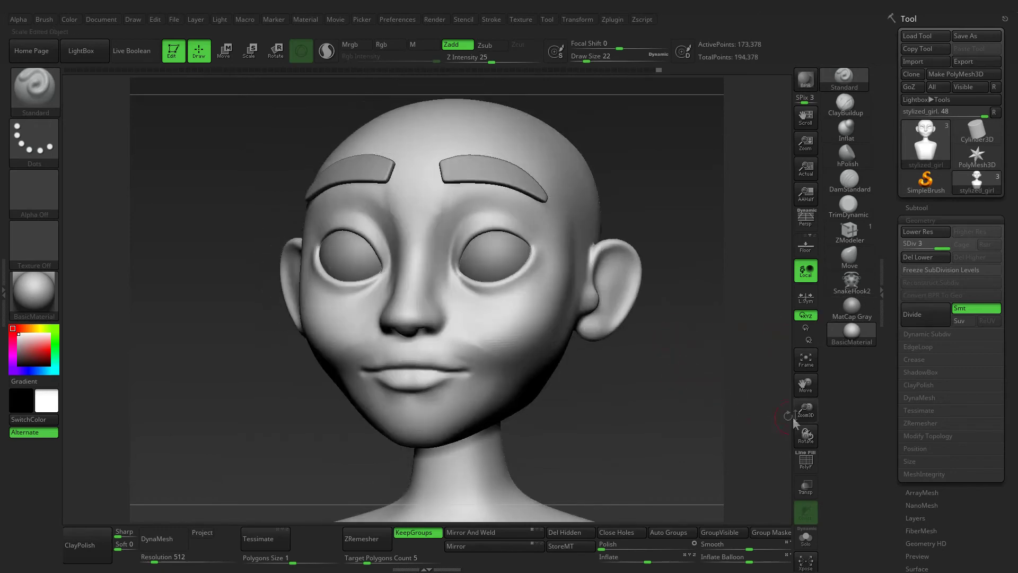
pyautogui.moveTo(805, 409); pyautogui.dragTo(806, 393)
pyautogui.moveTo(668, 371); pyautogui.dragTo(684, 377)
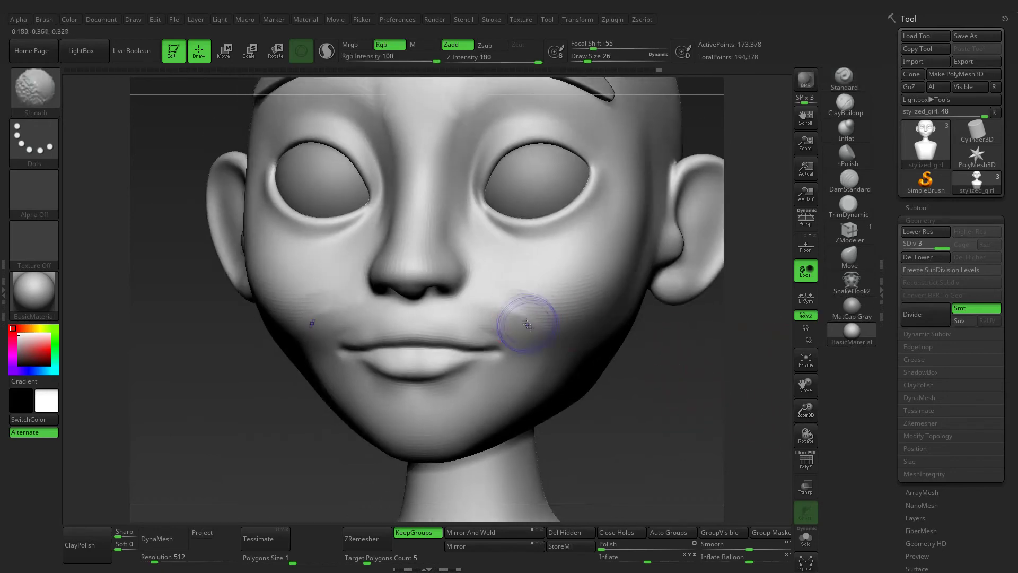
# Drop to the lowest level, delete higher levels, and rerun ZRemesher on the head
pyautogui.hotkey('shift', 'd')
pyautogui.hotkey('shift', 'd')
pyautogui.click(976, 256)
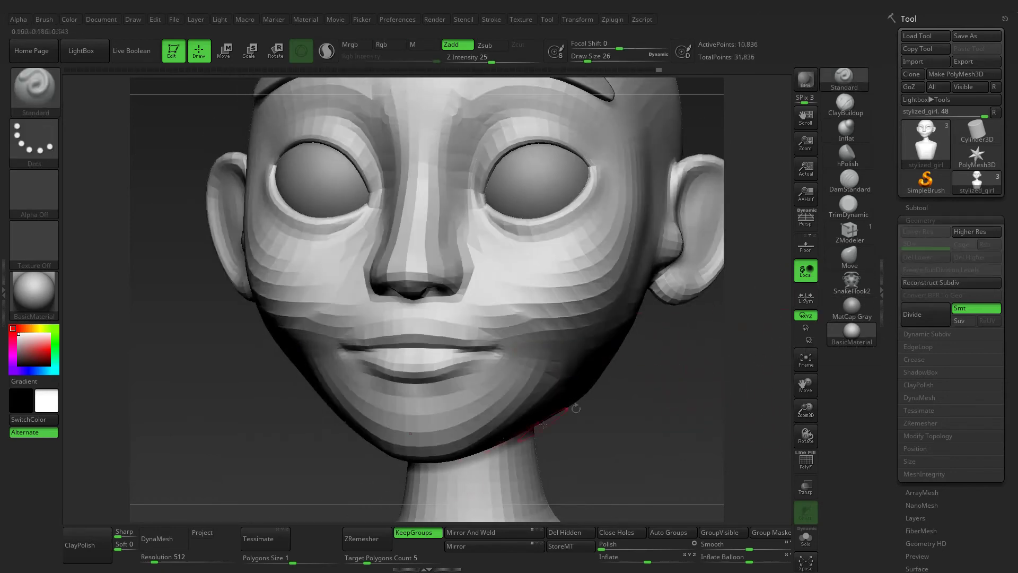
pyautogui.click(354, 539)
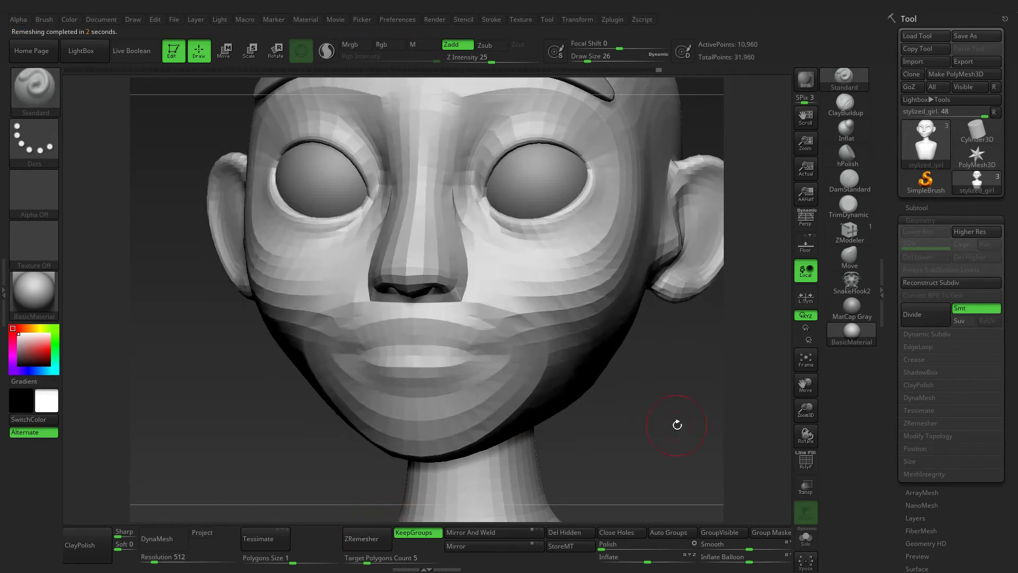
pyautogui.click(805, 460)
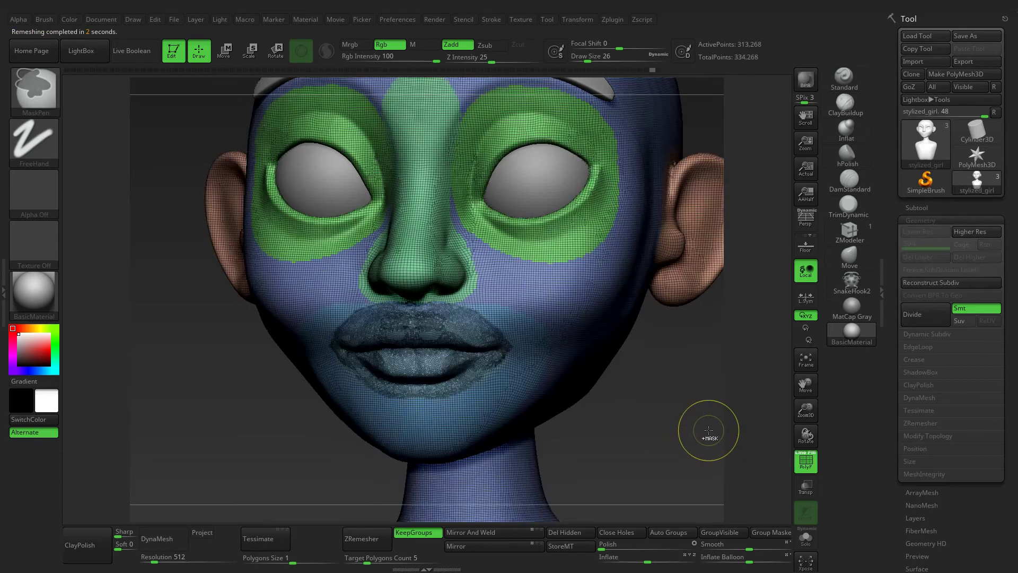
pyautogui.press('ctrl')
# Duplicate the head subtool and remesh the copy at Target Polygons Count 2 (about 5,124 points)
pyautogui.click(925, 207)
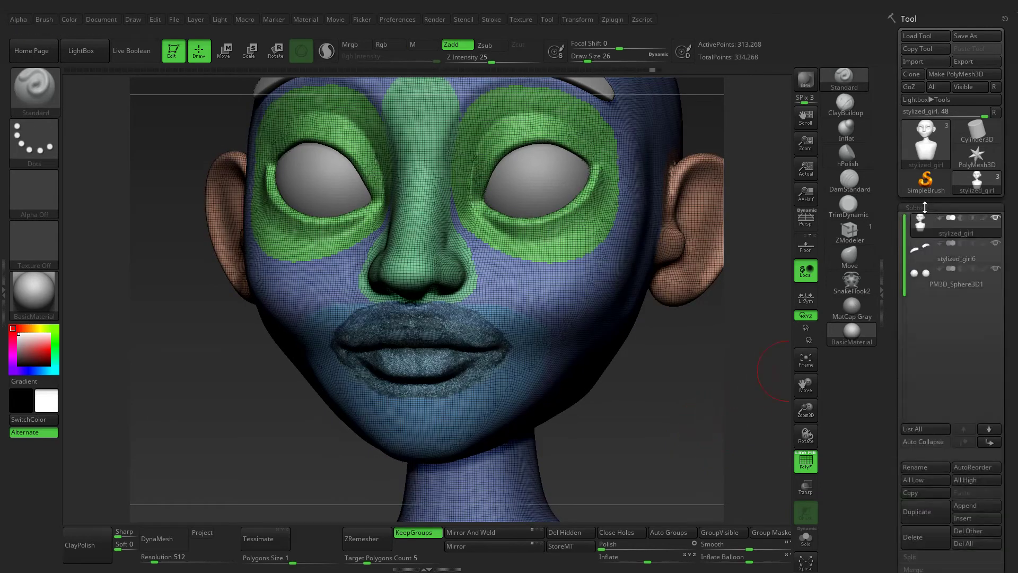
pyautogui.click(925, 511)
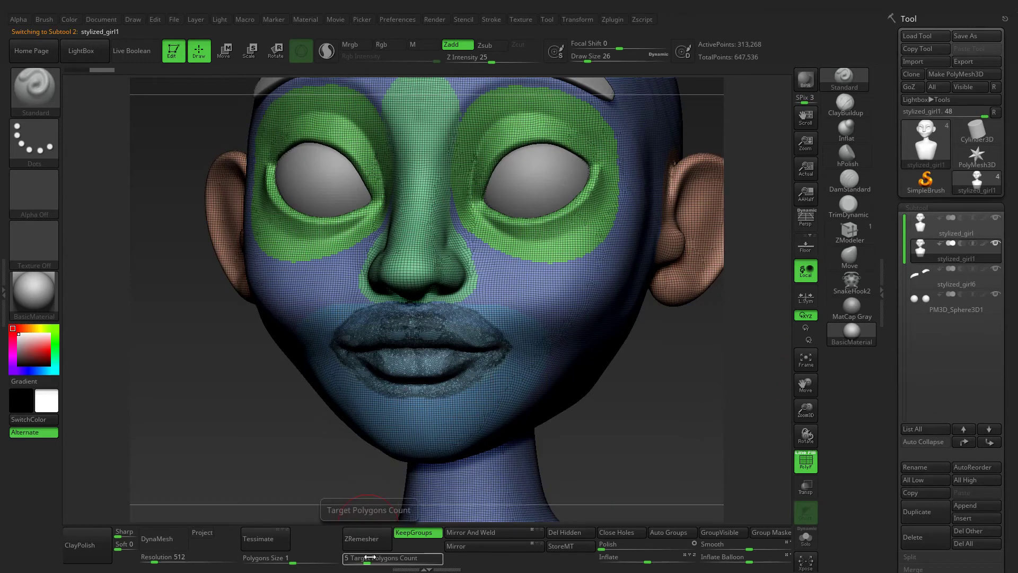
pyautogui.moveTo(371, 556); pyautogui.dragTo(362, 556)
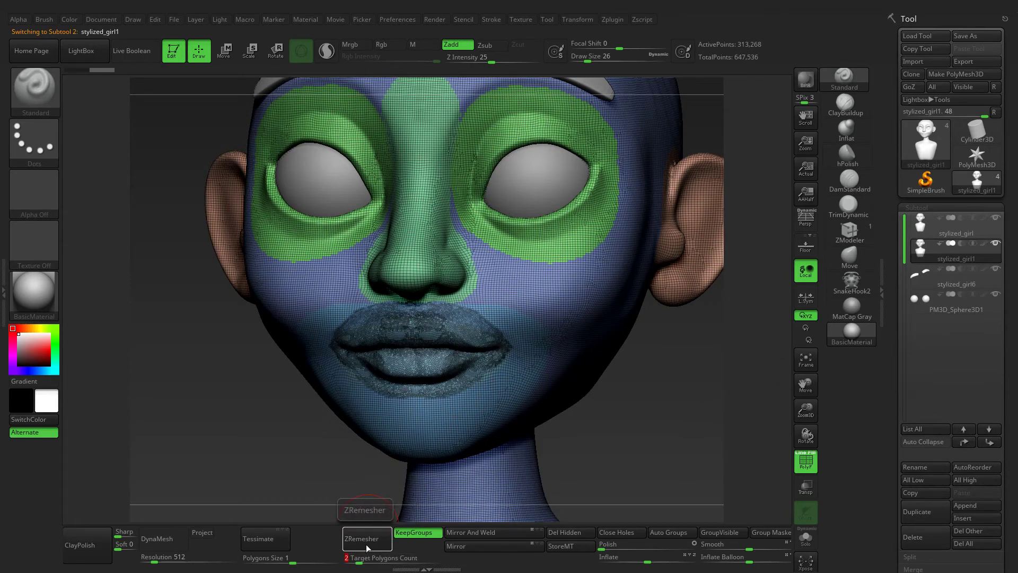
pyautogui.click(368, 546)
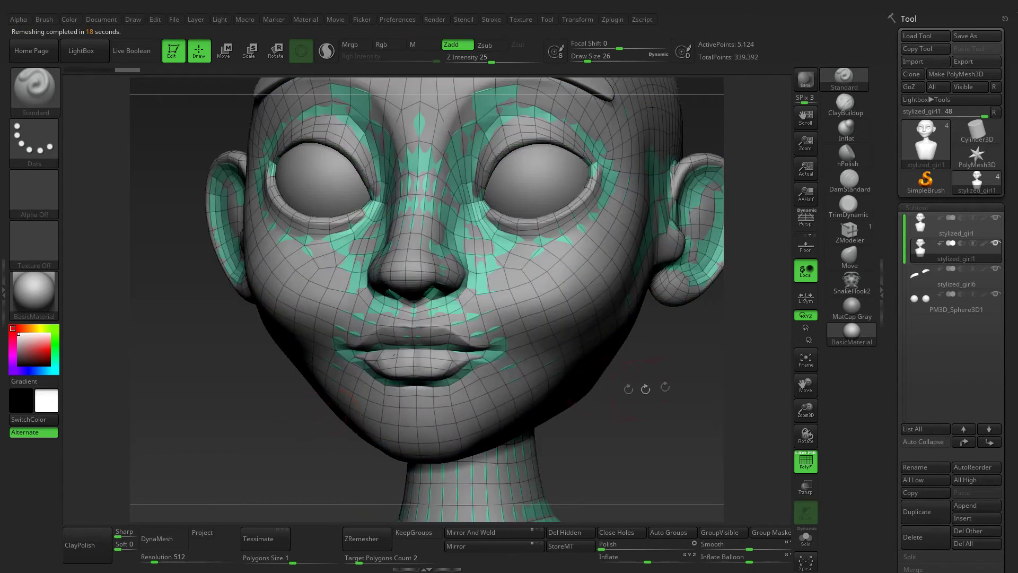
# Solo the remeshed head, test another ZRemesher pass, then undo it
pyautogui.click(802, 461)
pyautogui.click(805, 536)
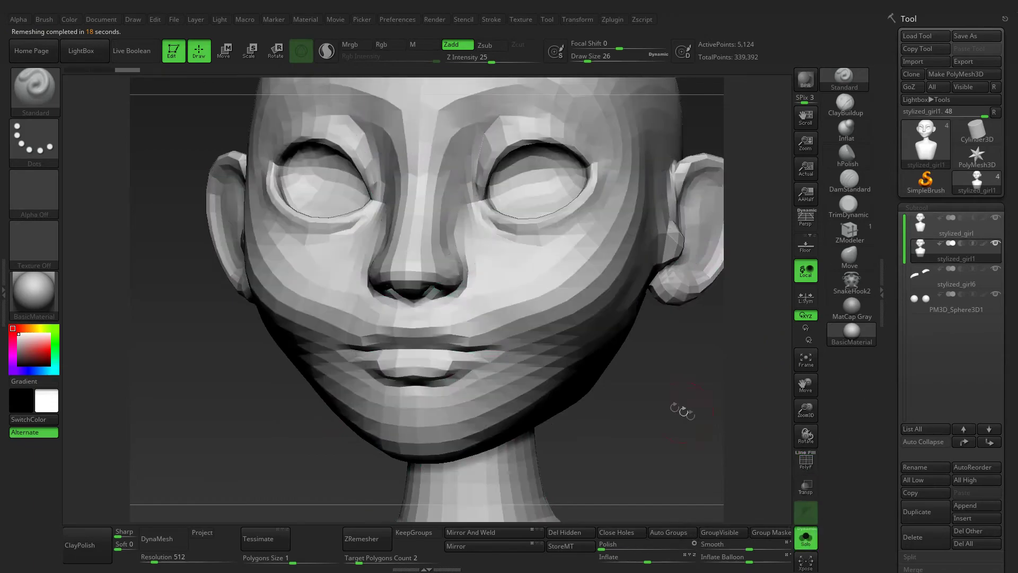
pyautogui.click(806, 464)
pyautogui.moveTo(689, 403); pyautogui.dragTo(675, 395)
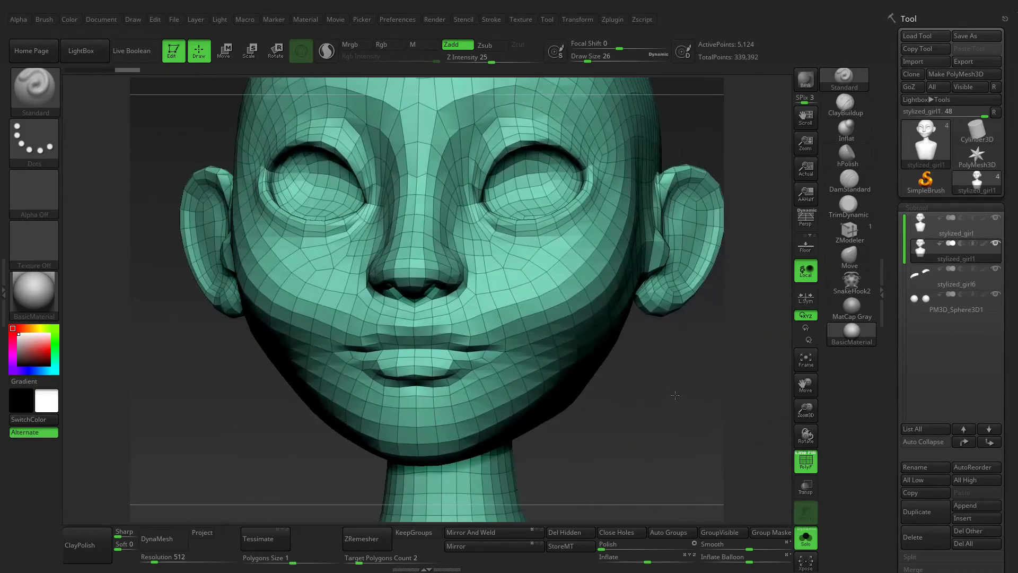
pyautogui.click(366, 538)
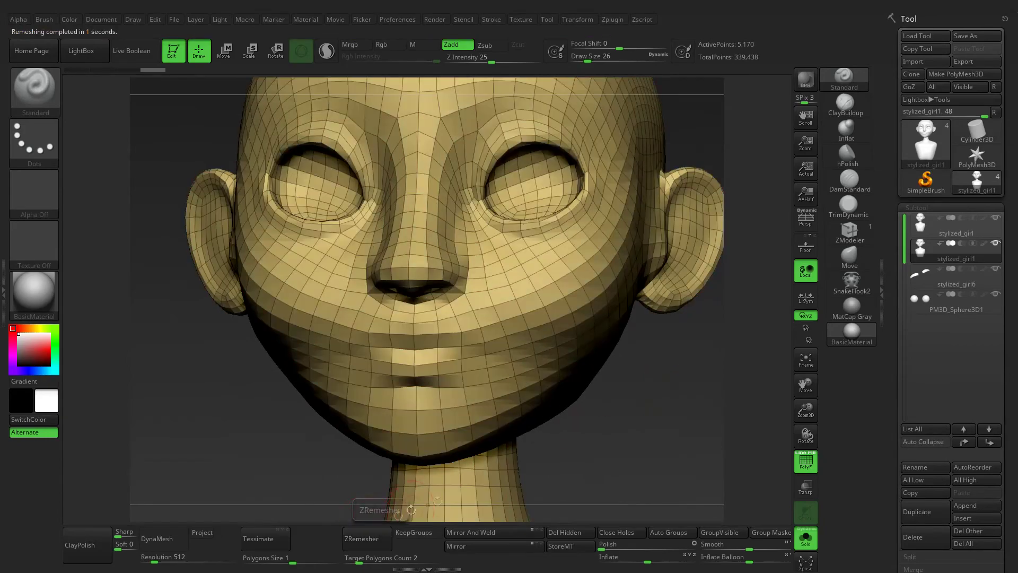
pyautogui.moveTo(410, 501); pyautogui.dragTo(640, 390)
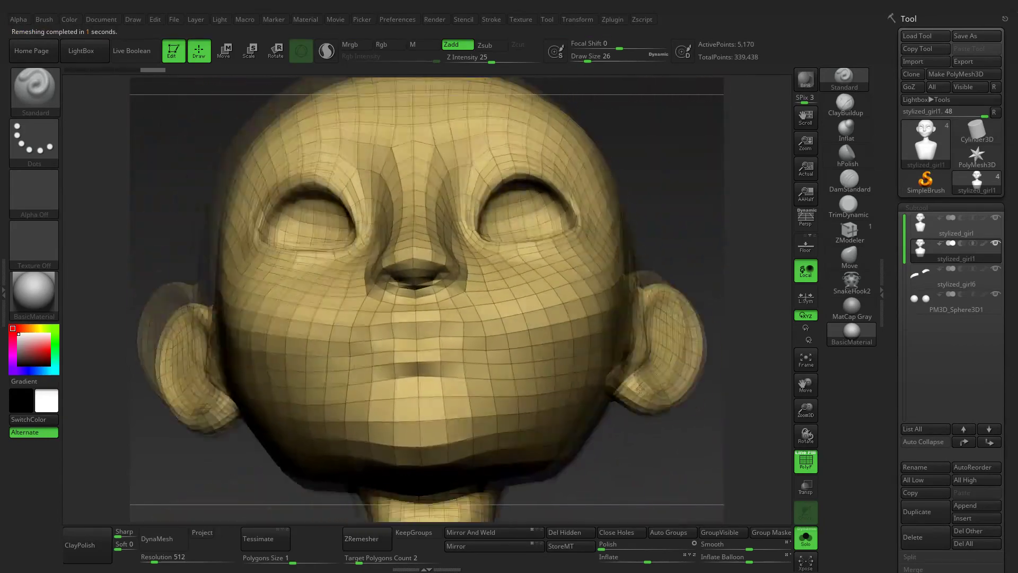
pyautogui.moveTo(689, 477)
pyautogui.mouseDown()
pyautogui.moveTo(663, 371)
pyautogui.moveTo(466, 432)
pyautogui.mouseUp()
pyautogui.hotkey('ctrl', 'z')
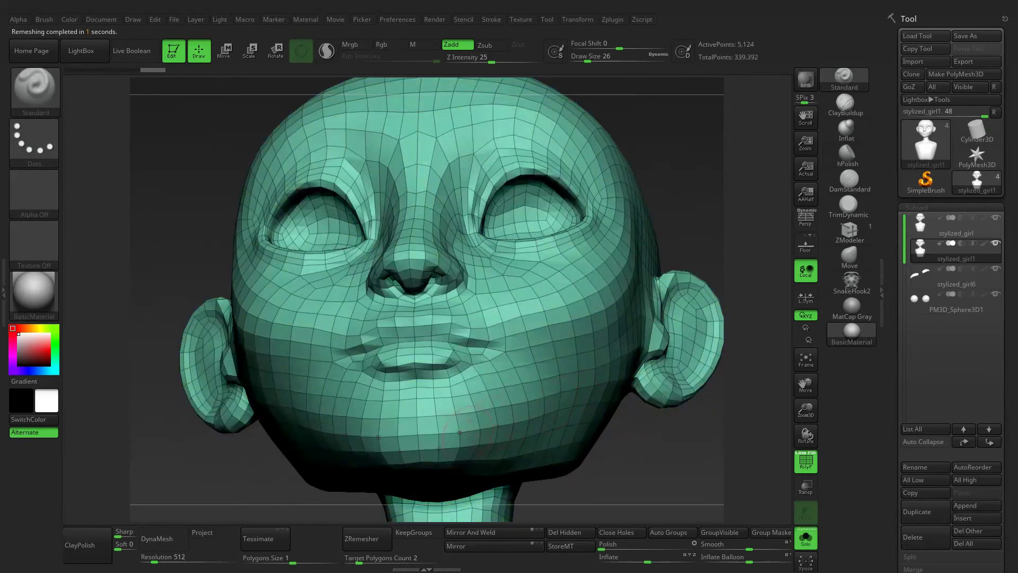
# Remesh at Target Polygons Count 4 (about 9,250 points) and subdivide to about 36,994
pyautogui.keyDown('ctrl'); pyautogui.click(338, 482); pyautogui.keyUp('ctrl')
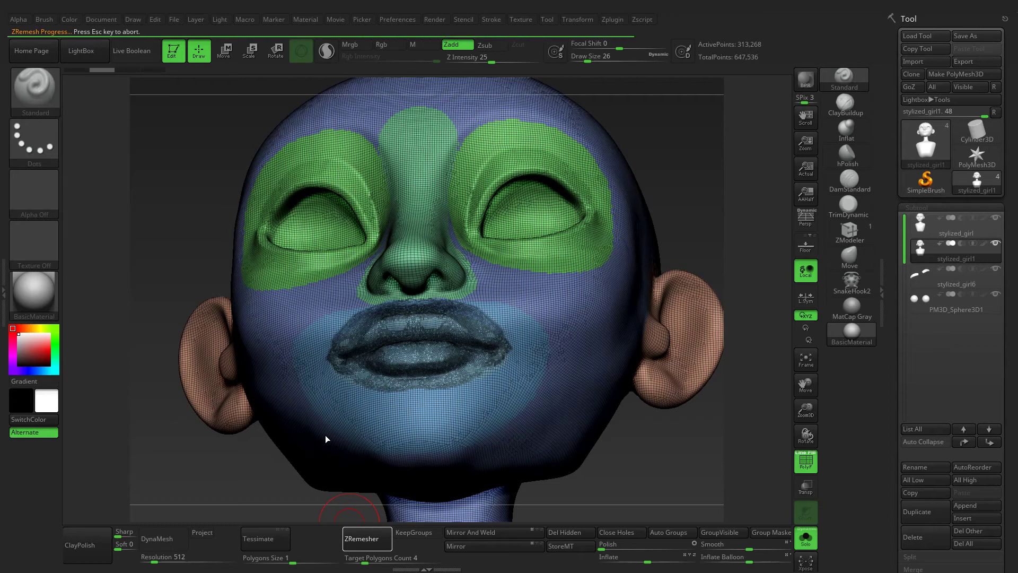
pyautogui.moveTo(688, 203); pyautogui.dragTo(700, 297)
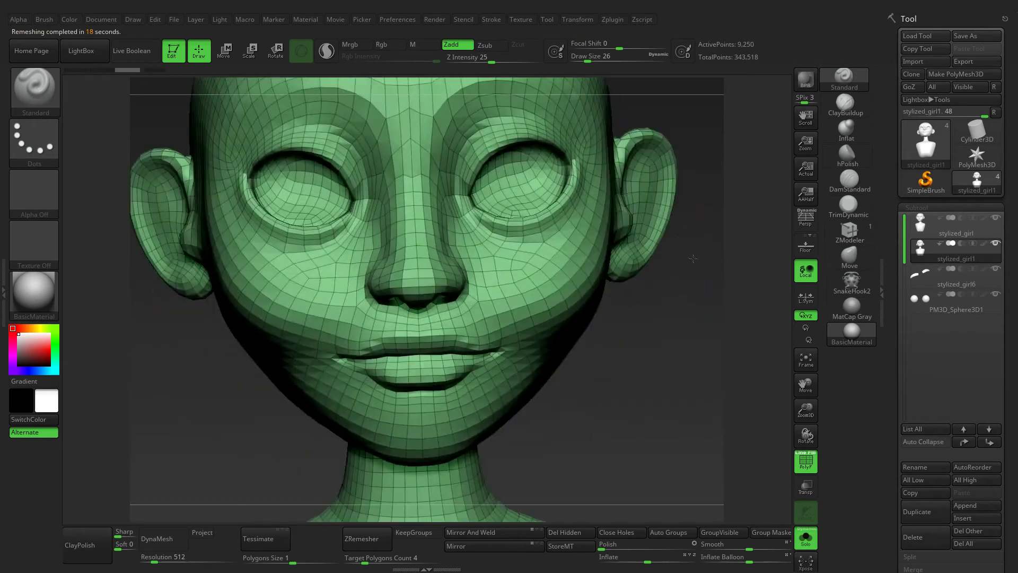
pyautogui.hotkey('shift', 'f')
pyautogui.press('ctrl')
# Subdivide the head to about 147,970 points and zoom in on the nose and lips
pyautogui.hotkey('ctrl', 'd')
pyautogui.hotkey('ctrl', 'd')
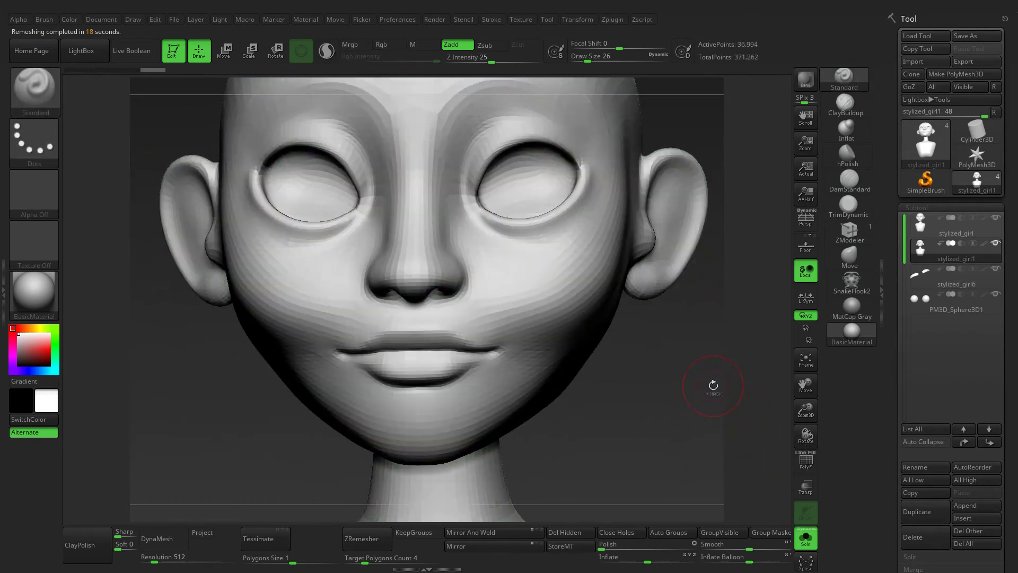
pyautogui.keyDown('shift'); pyautogui.moveTo(692, 408); pyautogui.dragTo(667, 401); pyautogui.keyUp('shift')
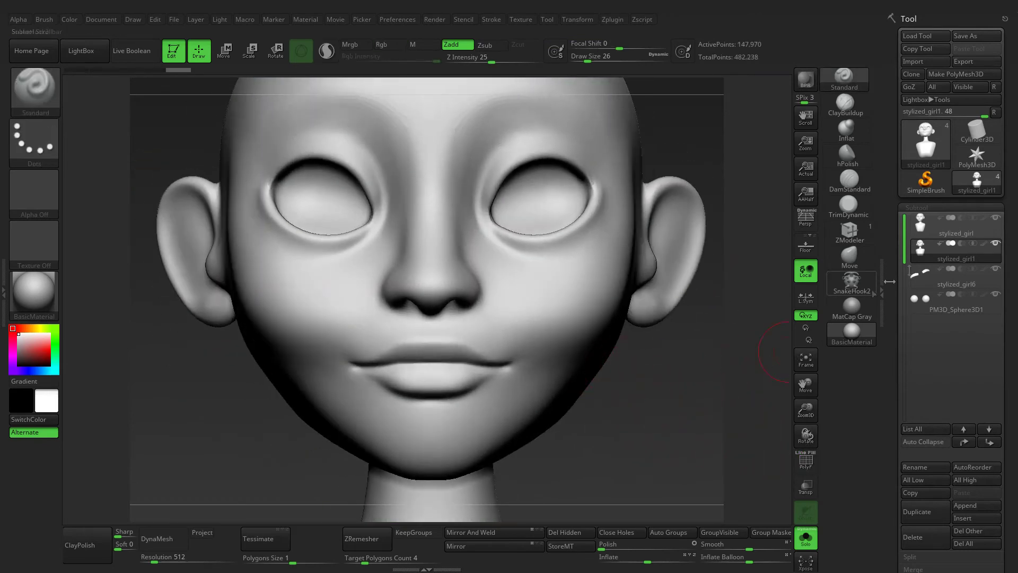
pyautogui.click(805, 537)
pyautogui.moveTo(806, 409); pyautogui.dragTo(689, 466)
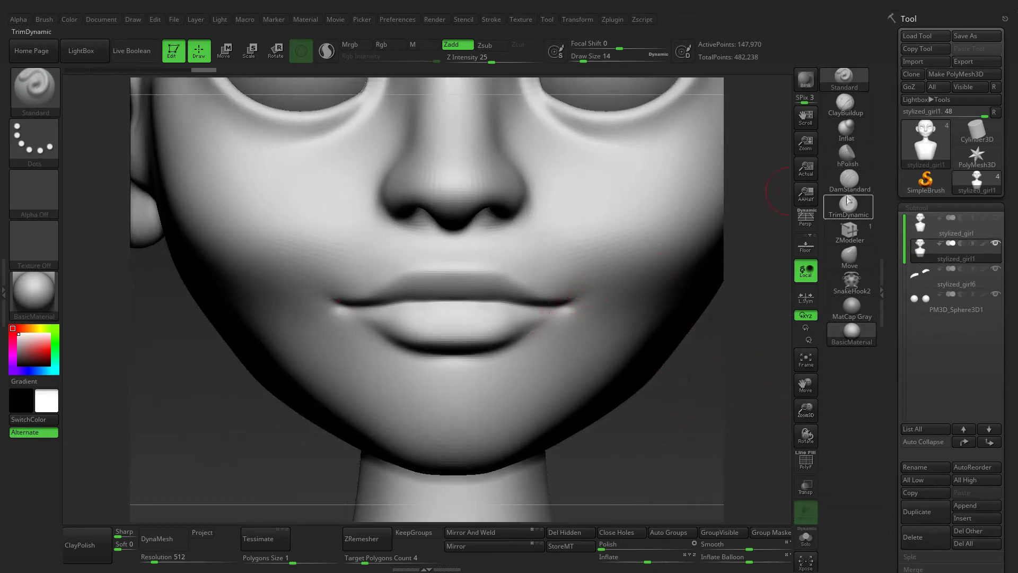
# Carve and refine the mouth-corner creases with a sharp crease brush
pyautogui.click(849, 179)
pyautogui.moveTo(549, 303)
pyautogui.mouseDown()
pyautogui.moveTo(565, 306)
pyautogui.moveTo(443, 288)
pyautogui.moveTo(461, 294)
pyautogui.mouseUp()
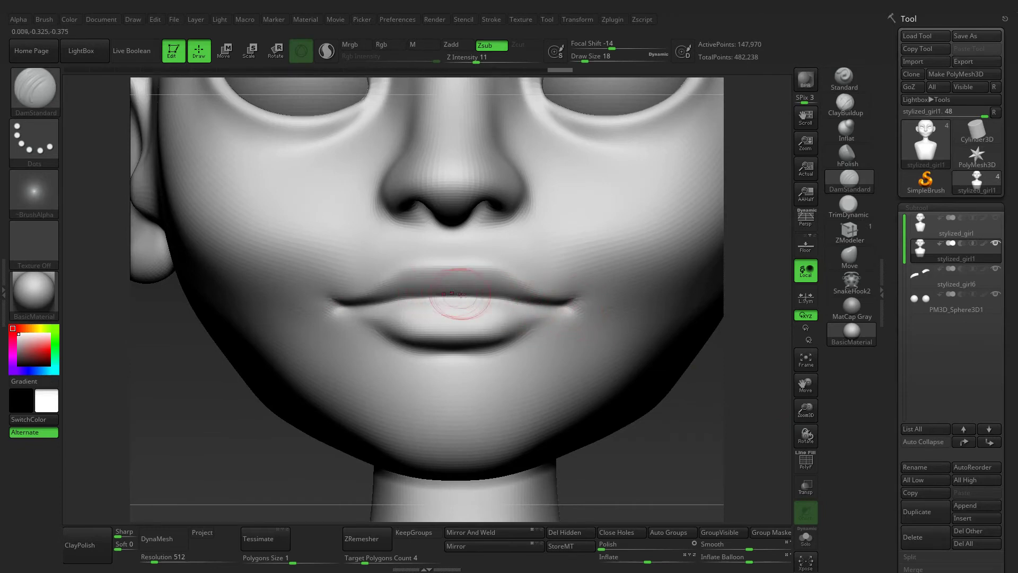
pyautogui.press('[')
pyautogui.hotkey('ctrl', 'z')
pyautogui.hotkey('ctrl', 'z')
pyautogui.hotkey('ctrl', 'z')
pyautogui.hotkey('ctrl', 'z')
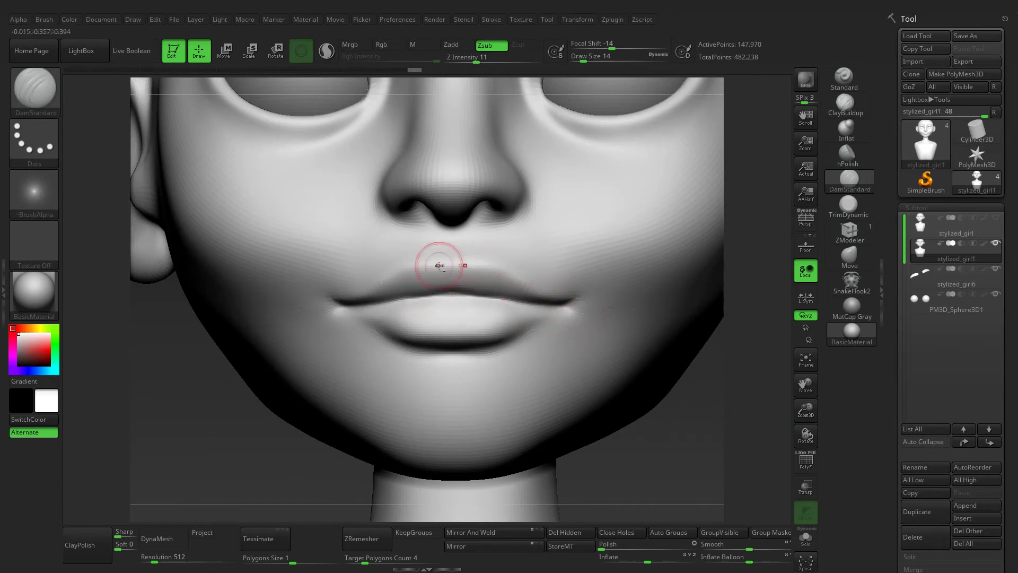
pyautogui.hotkey('ctrl', 'shift', 'z')
pyautogui.hotkey('ctrl', 'shift', 'z')
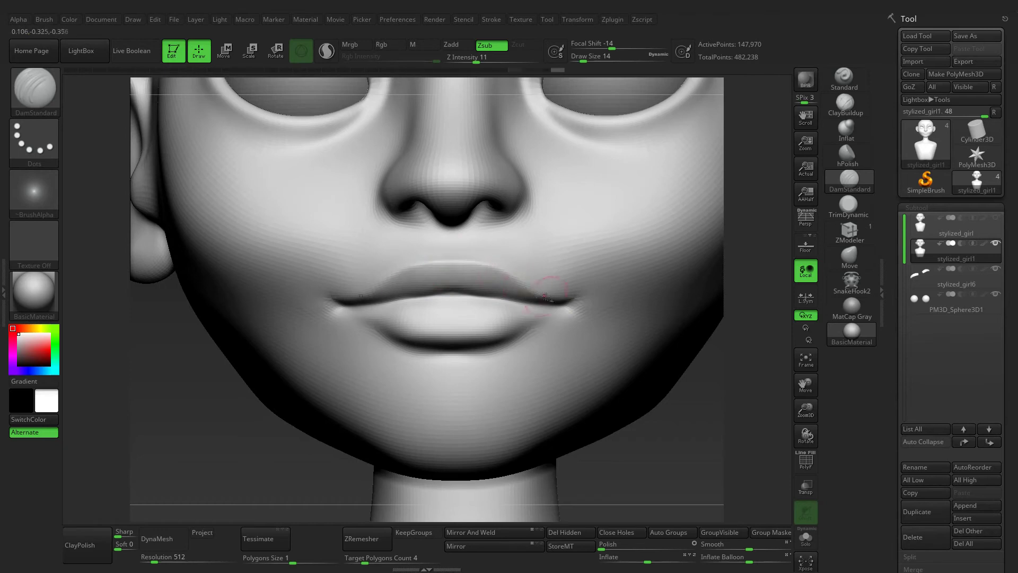
pyautogui.hotkey('ctrl', 'shift', 'z')
pyautogui.hotkey('ctrl', 'shift', 'z')
pyautogui.hotkey('ctrl', 'shift', 'z')
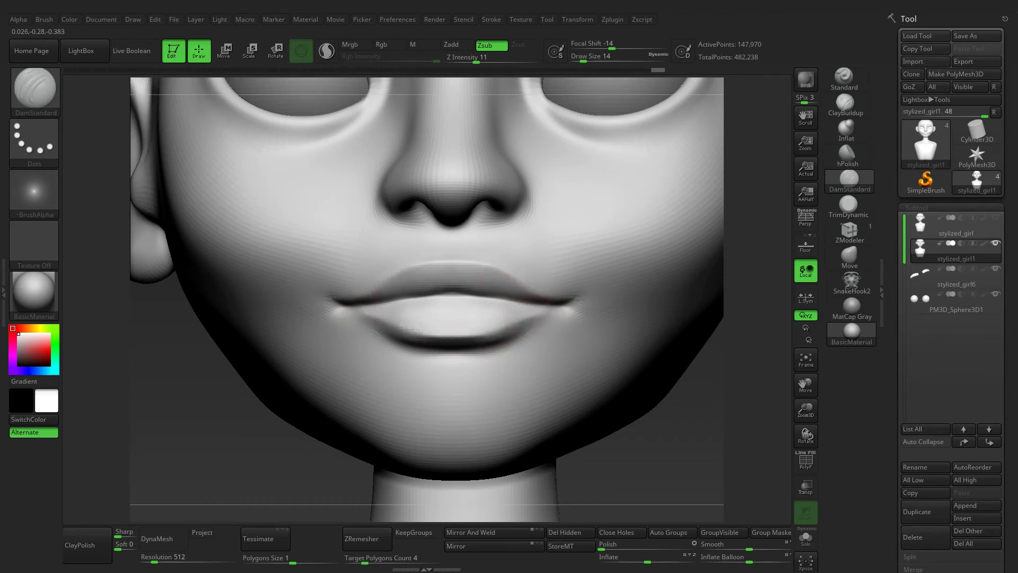
pyautogui.hotkey('ctrl', 'shift', 'z')
pyautogui.moveTo(366, 313); pyautogui.dragTo(334, 307)
pyautogui.moveTo(534, 385); pyautogui.dragTo(396, 452, button='right')
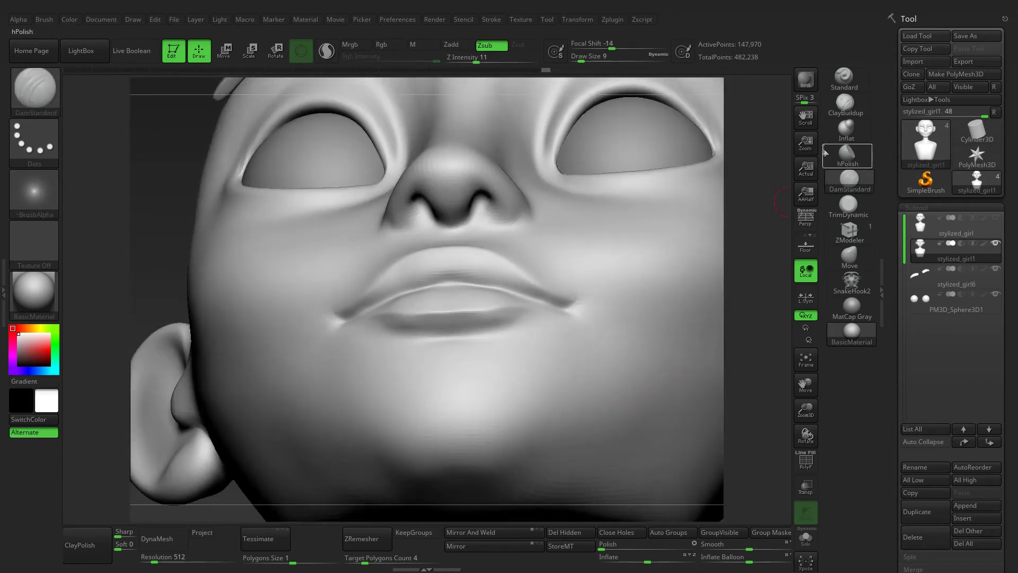
# Build up the lower lip with ClayBuildup, reshape it with Move, and set Draw Size 10
pyautogui.click(845, 104)
pyautogui.moveTo(501, 322)
pyautogui.mouseDown()
pyautogui.moveTo(483, 330)
pyautogui.moveTo(509, 316)
pyautogui.mouseUp()
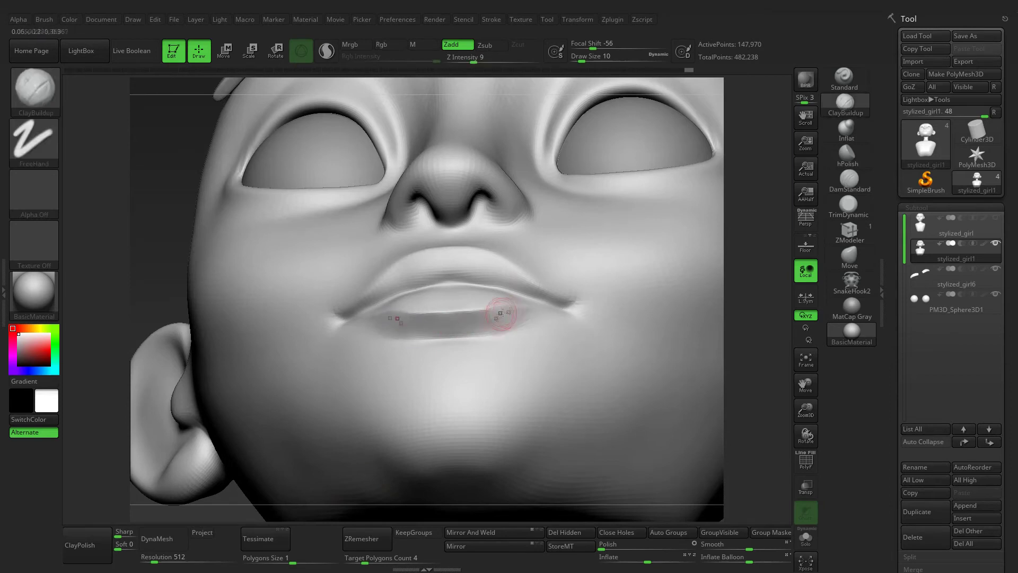
pyautogui.moveTo(410, 324); pyautogui.dragTo(503, 318)
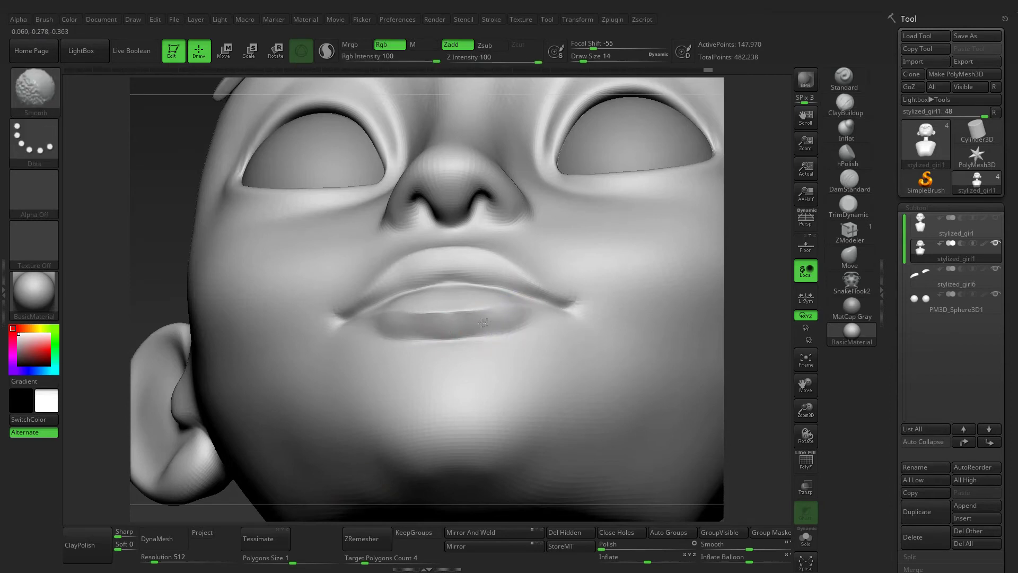
pyautogui.keyDown('shift'); pyautogui.moveTo(504, 318); pyautogui.dragTo(396, 339, button='right'); pyautogui.keyUp('shift')
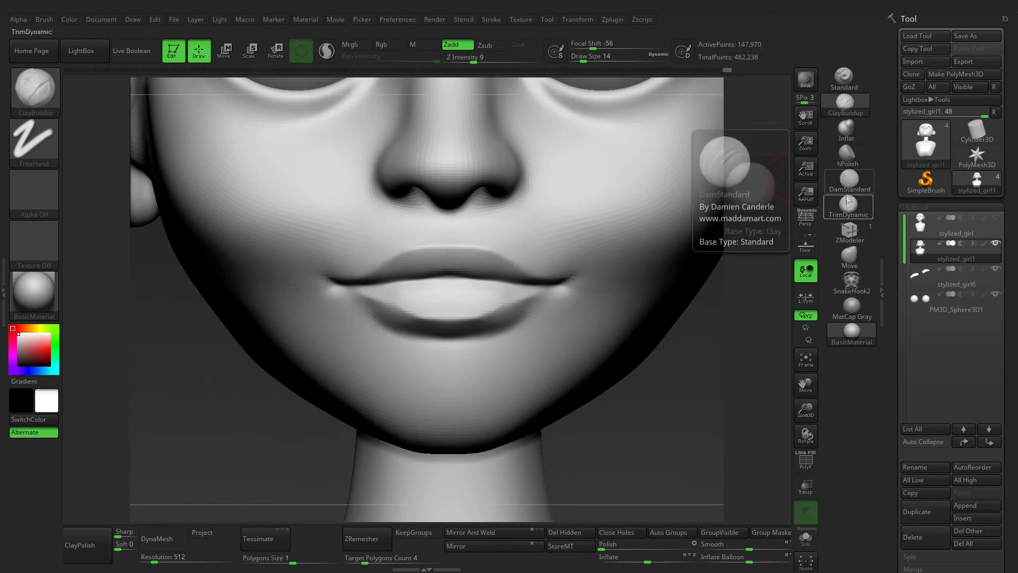
pyautogui.click(850, 254)
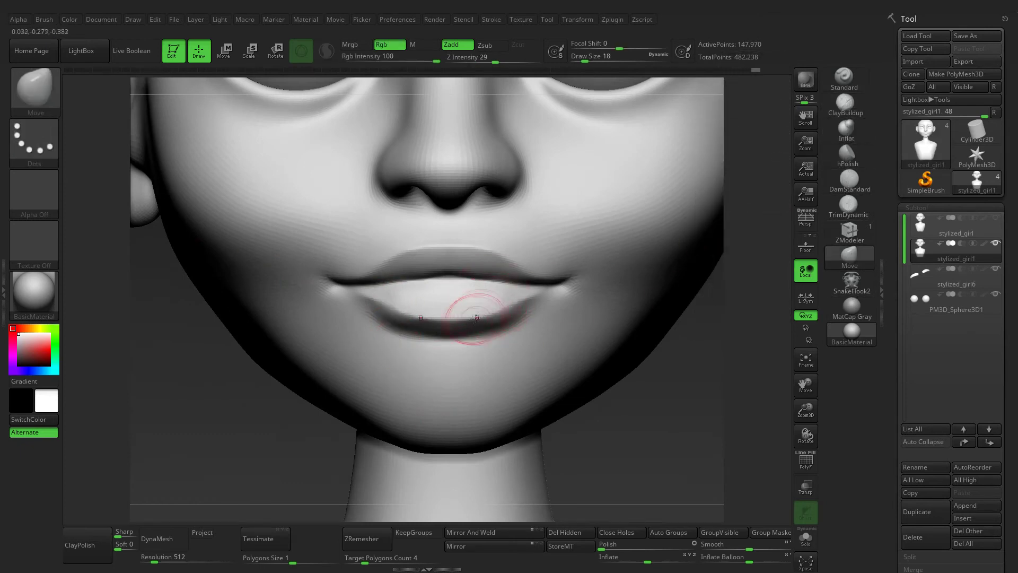
pyautogui.moveTo(477, 313)
pyautogui.keyDown('shift'); pyautogui.mouseDown()
pyautogui.moveTo(501, 322)
pyautogui.moveTo(440, 328)
pyautogui.mouseUp(); pyautogui.keyUp('shift')
pyautogui.press('[')
pyautogui.press('[')
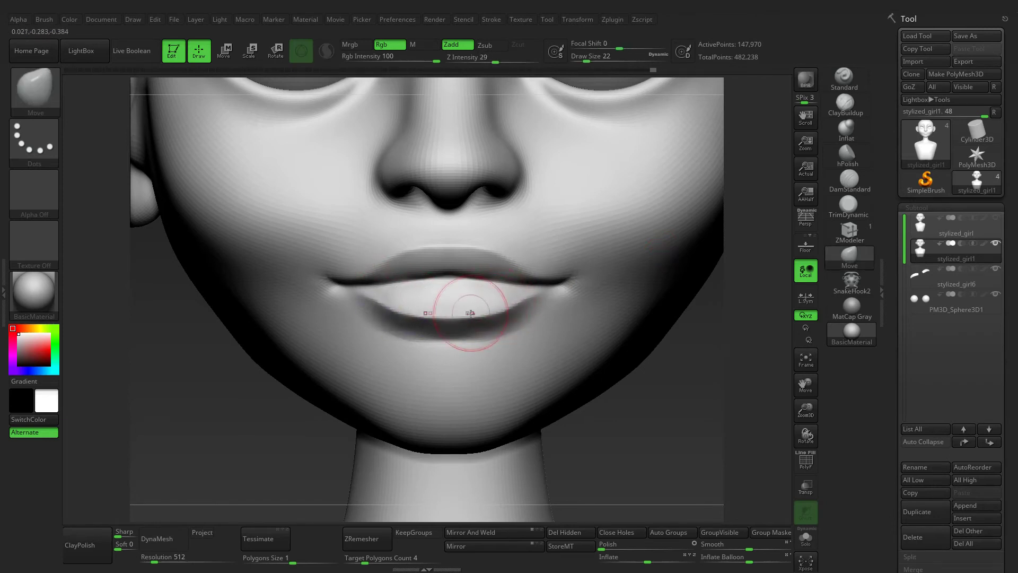
pyautogui.moveTo(663, 341)
pyautogui.mouseDown()
pyautogui.moveTo(697, 445)
pyautogui.moveTo(689, 395)
pyautogui.mouseUp()
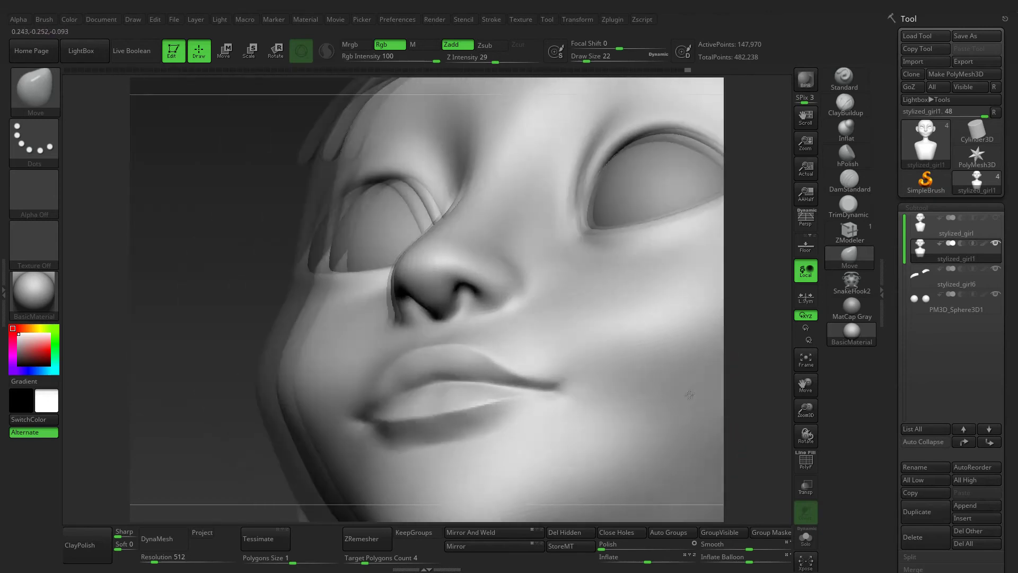
# Smooth the nose side and the crease beside the nostril wing from several angles
pyautogui.hotkey('ctrl', 's')
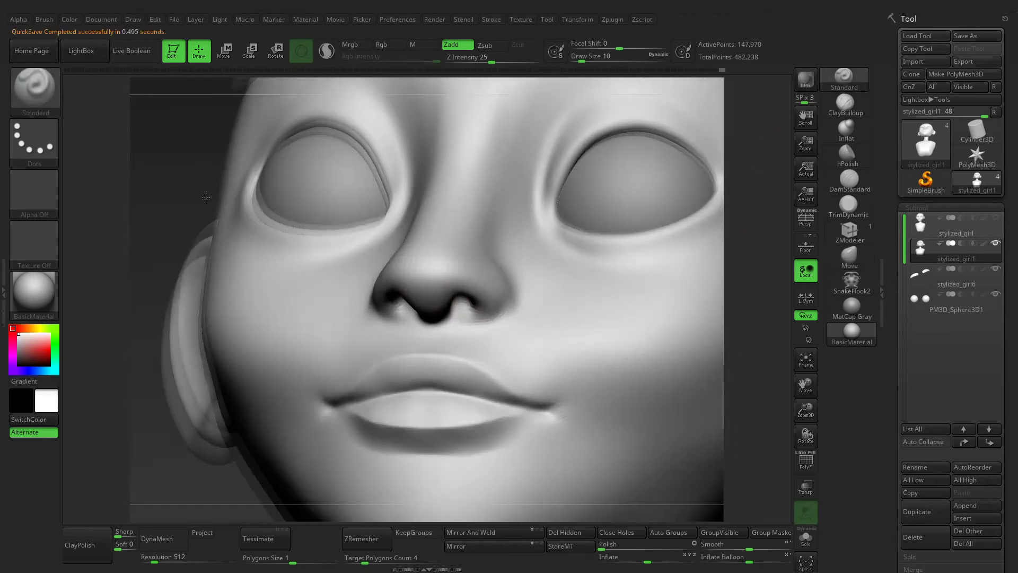
pyautogui.moveTo(466, 309)
pyautogui.mouseDown()
pyautogui.moveTo(505, 245)
pyautogui.moveTo(520, 268)
pyautogui.moveTo(506, 329)
pyautogui.mouseUp()
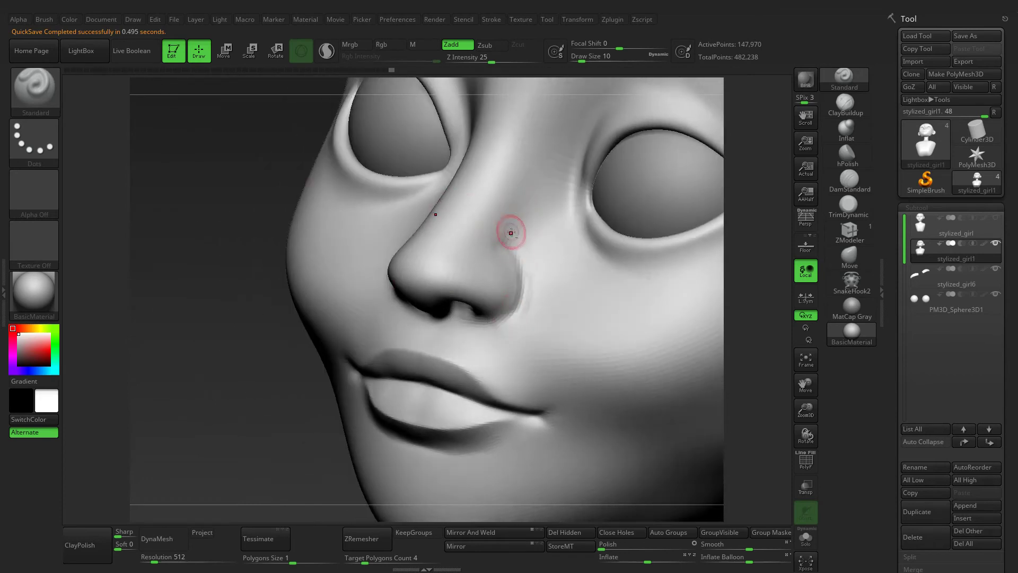
pyautogui.keyDown('shift'); pyautogui.moveTo(499, 228); pyautogui.dragTo(523, 227); pyautogui.keyUp('shift')
pyautogui.keyDown('shift'); pyautogui.moveTo(493, 62); pyautogui.dragTo(519, 62); pyautogui.keyUp('shift')
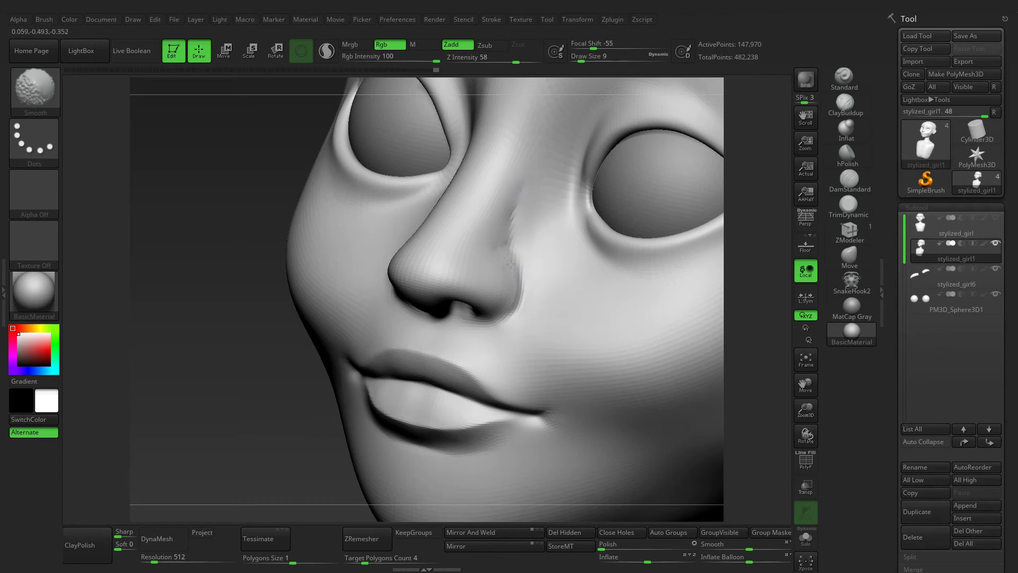
pyautogui.keyDown('shift'); pyautogui.moveTo(510, 292); pyautogui.dragTo(466, 277); pyautogui.keyUp('shift')
pyautogui.moveTo(239, 204); pyautogui.dragTo(262, 197)
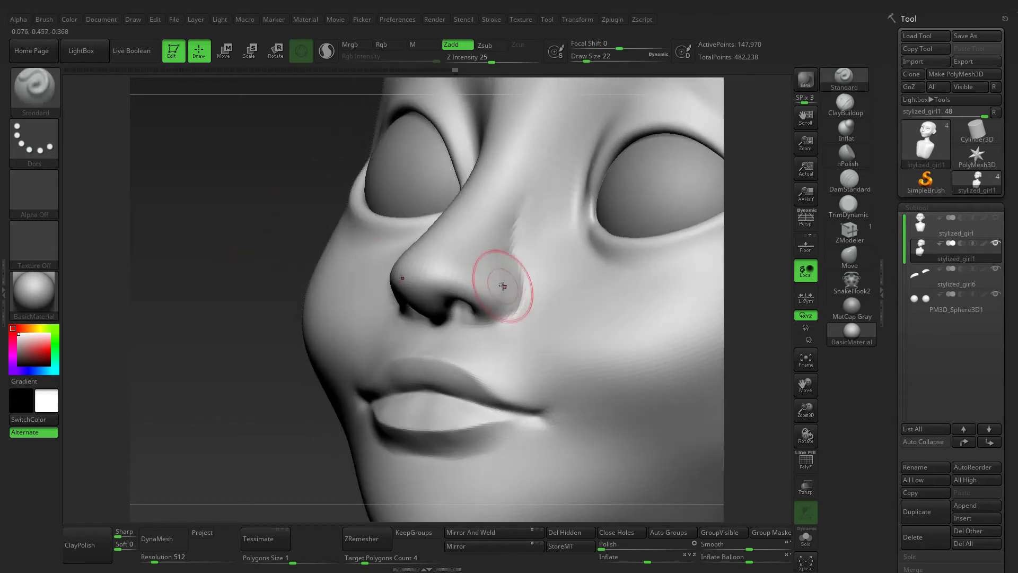
pyautogui.keyDown('shift'); pyautogui.moveTo(497, 311); pyautogui.dragTo(480, 273); pyautogui.keyUp('shift')
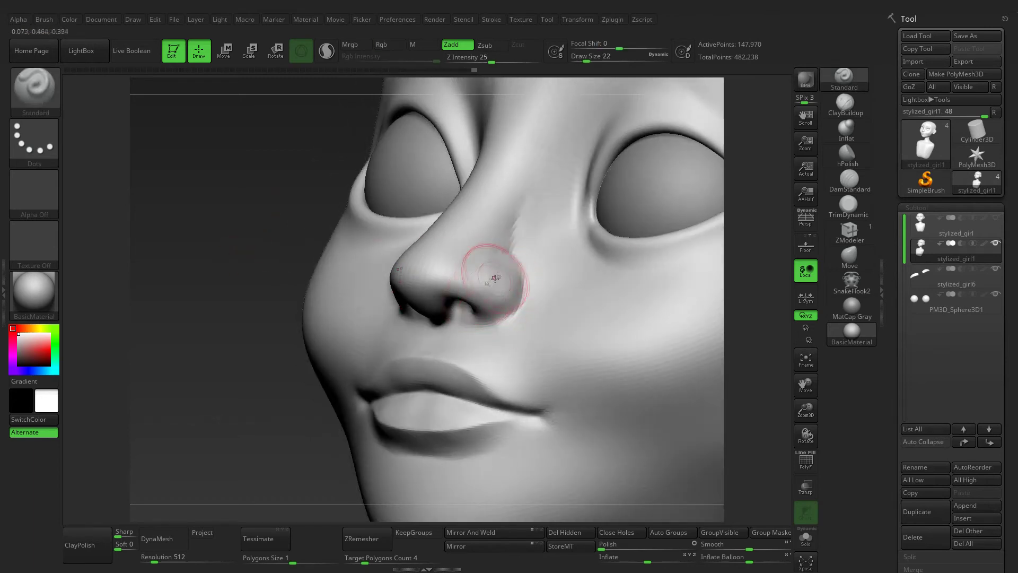
pyautogui.moveTo(324, 235)
pyautogui.mouseDown()
pyautogui.moveTo(500, 285)
pyautogui.moveTo(467, 300)
pyautogui.mouseUp()
pyautogui.moveTo(319, 371)
pyautogui.keyDown('shift'); pyautogui.mouseDown()
pyautogui.moveTo(700, 316)
pyautogui.moveTo(690, 356)
pyautogui.moveTo(742, 339)
pyautogui.mouseUp(); pyautogui.keyUp('shift')
# Polish the upper eyelid rim with hPolish at Draw Size 10
pyautogui.moveTo(805, 408); pyautogui.dragTo(773, 228)
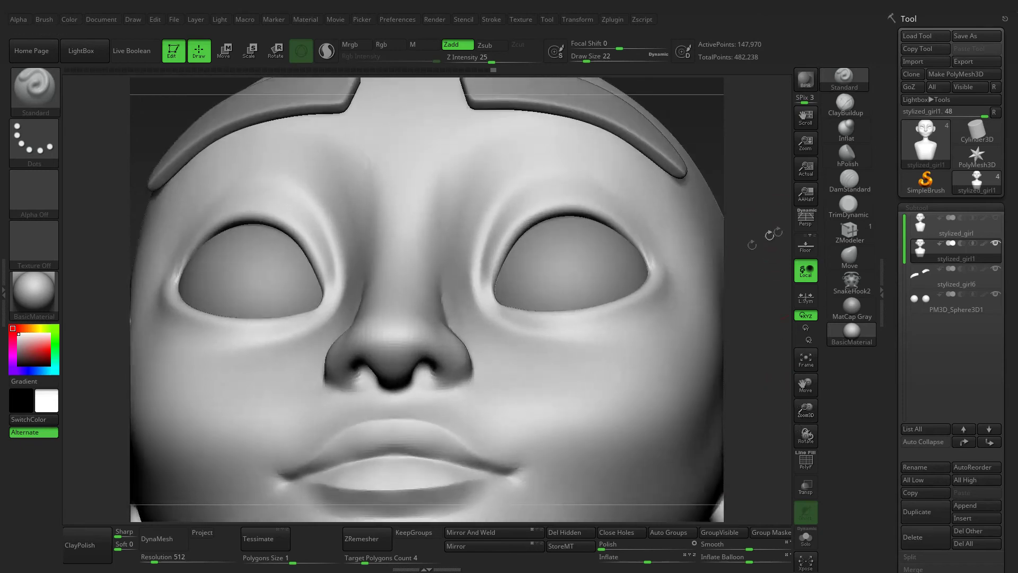
pyautogui.moveTo(716, 268)
pyautogui.mouseDown()
pyautogui.moveTo(742, 238)
pyautogui.moveTo(732, 249)
pyautogui.mouseUp()
pyautogui.click(847, 154)
pyautogui.press('[')
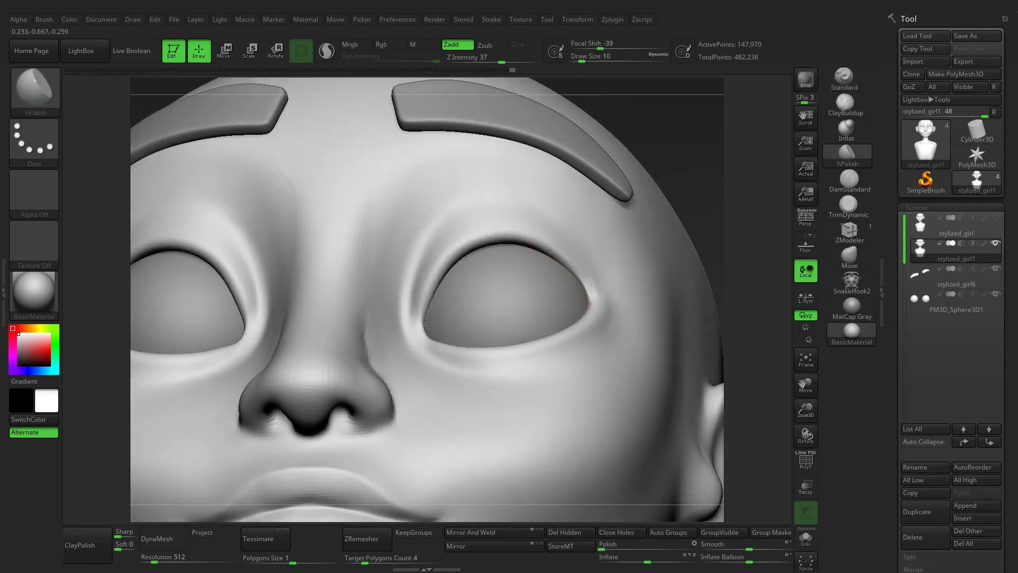
pyautogui.moveTo(513, 240)
pyautogui.mouseDown()
pyautogui.moveTo(445, 245)
pyautogui.moveTo(454, 251)
pyautogui.mouseUp()
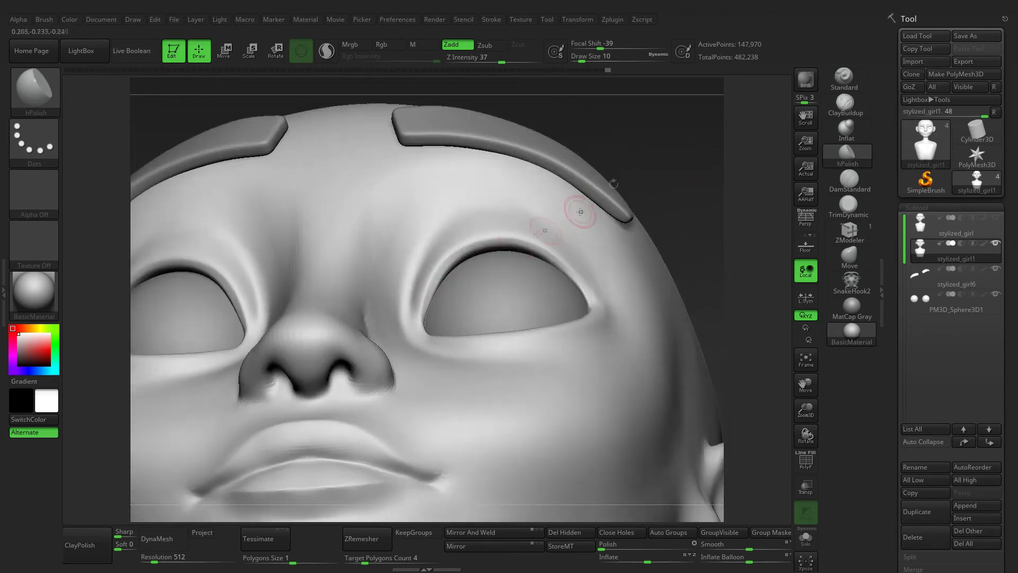
pyautogui.moveTo(699, 165); pyautogui.dragTo(574, 204)
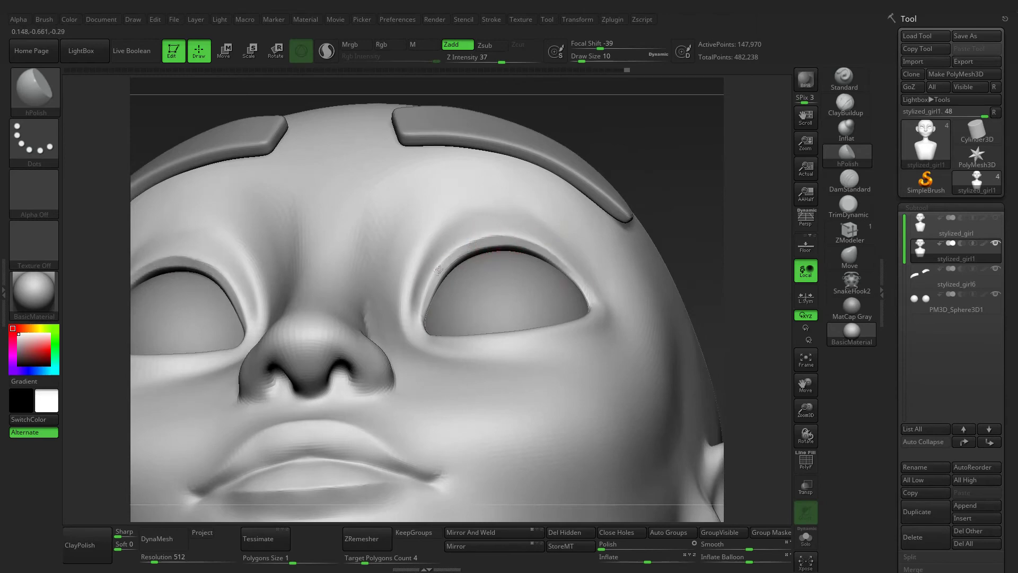
# Apply MatCap Gray material and smooth the lower eyelid rim and cheek
pyautogui.moveTo(615, 167); pyautogui.dragTo(583, 286)
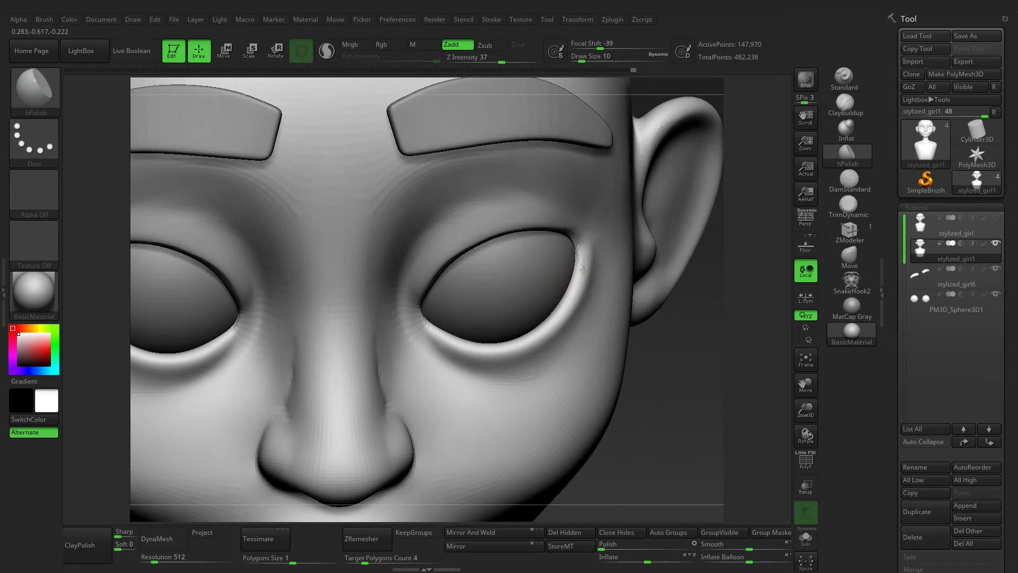
pyautogui.press('m')
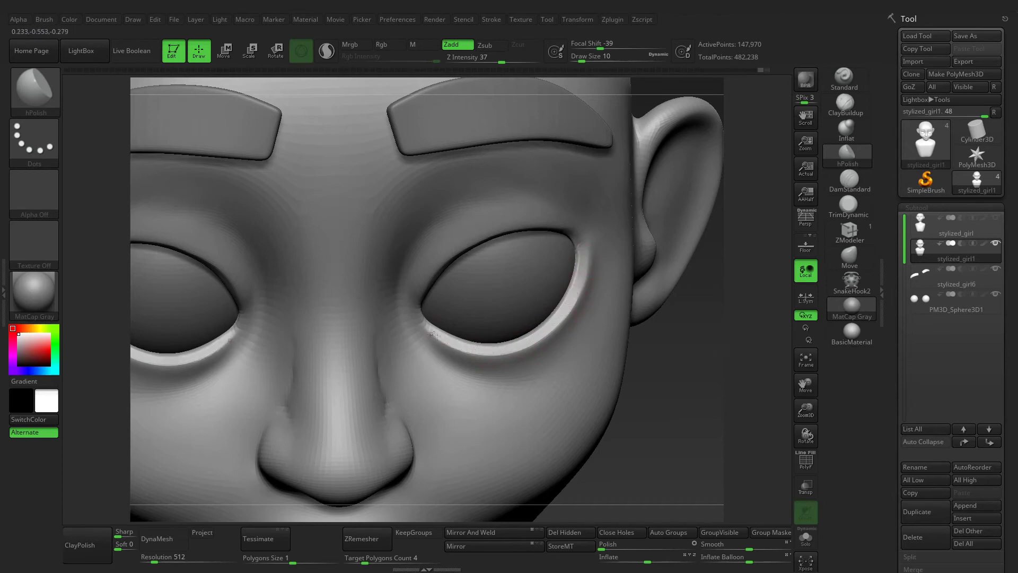
pyautogui.keyDown('shift'); pyautogui.moveTo(663, 328); pyautogui.dragTo(656, 313); pyautogui.keyUp('shift')
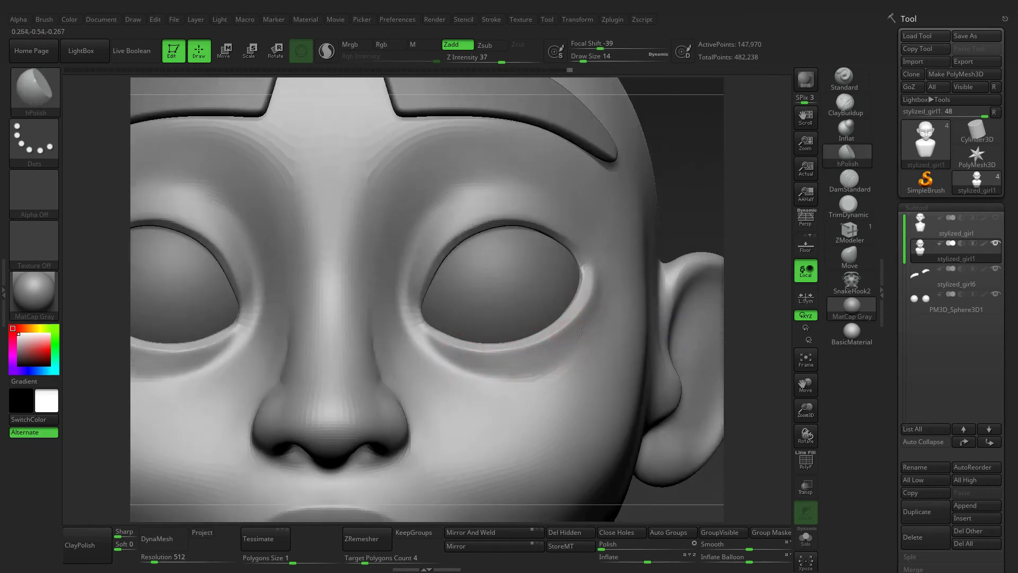
pyautogui.moveTo(579, 332); pyautogui.dragTo(615, 281)
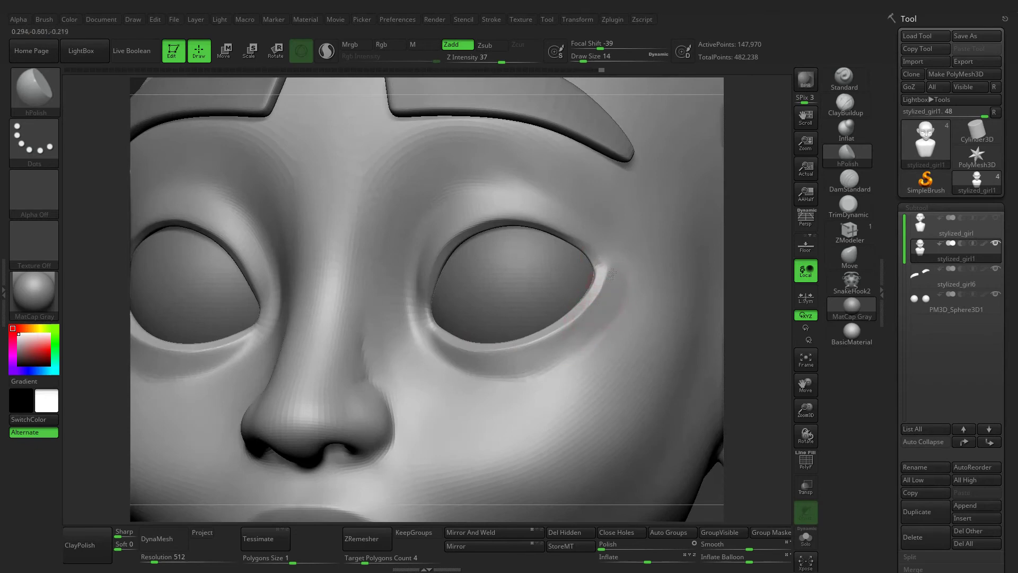
pyautogui.moveTo(546, 341); pyautogui.dragTo(587, 368)
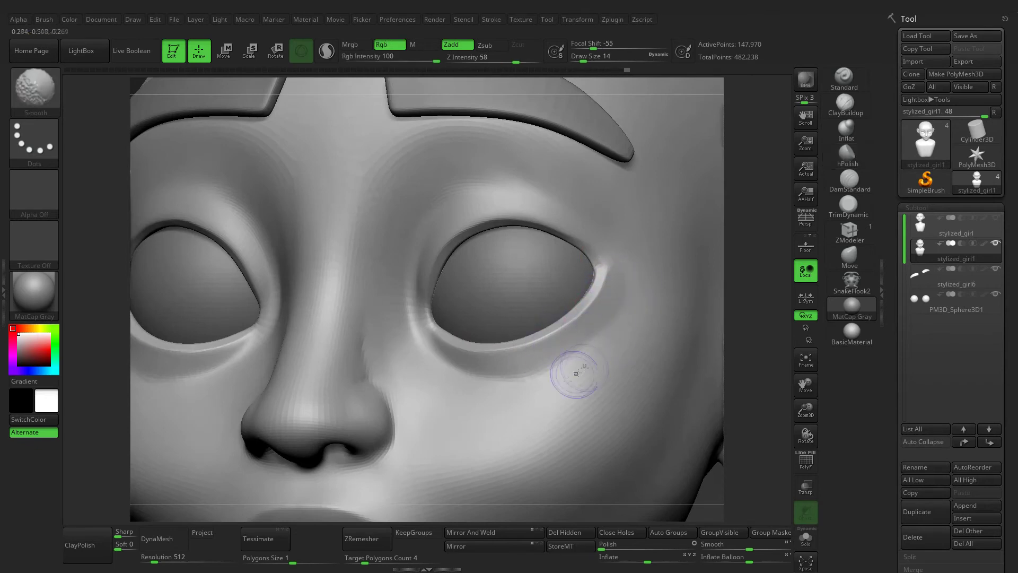
# Smooth the brow, forehead and inner eye corners
pyautogui.moveTo(752, 331); pyautogui.dragTo(766, 340)
pyautogui.moveTo(720, 201); pyautogui.dragTo(586, 274)
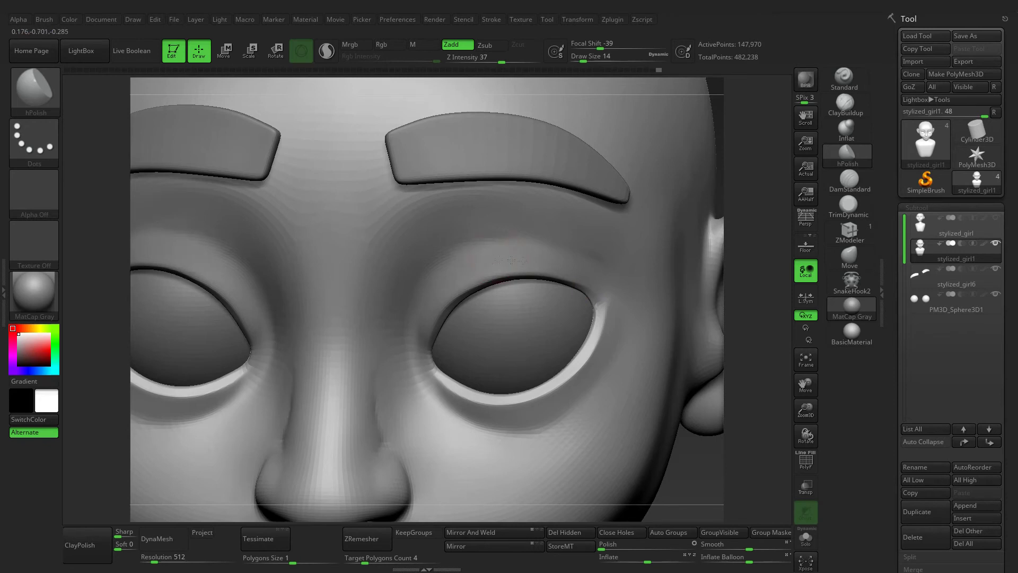
pyautogui.moveTo(591, 238); pyautogui.dragTo(519, 220)
pyautogui.moveTo(444, 282); pyautogui.dragTo(426, 316)
pyautogui.moveTo(732, 302); pyautogui.dragTo(585, 273)
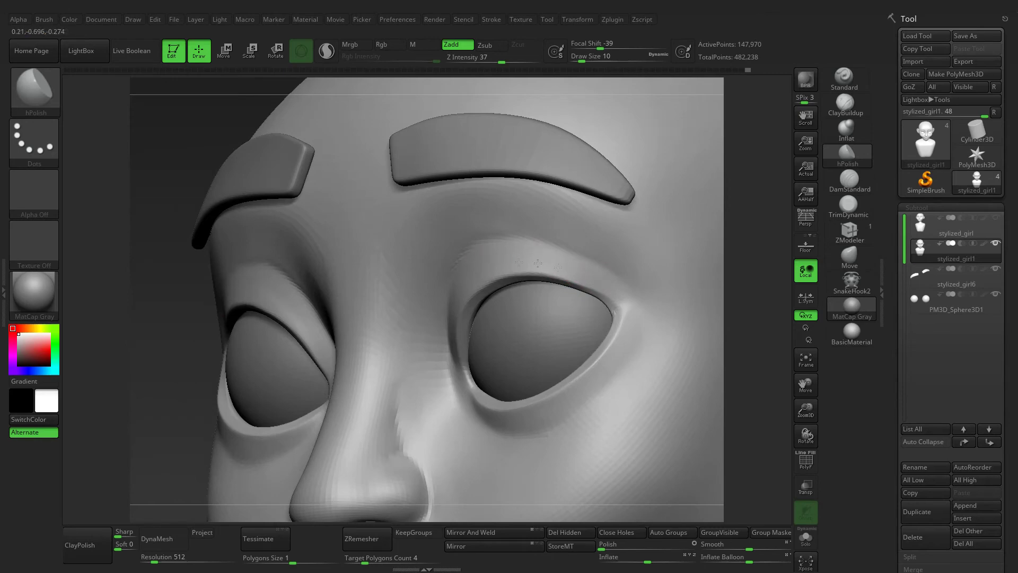
pyautogui.keyDown('shift'); pyautogui.moveTo(333, 256); pyautogui.dragTo(180, 180); pyautogui.keyUp('shift')
# Frame the bust and orbit through close-up, profile and three-quarter views
pyautogui.click(806, 360)
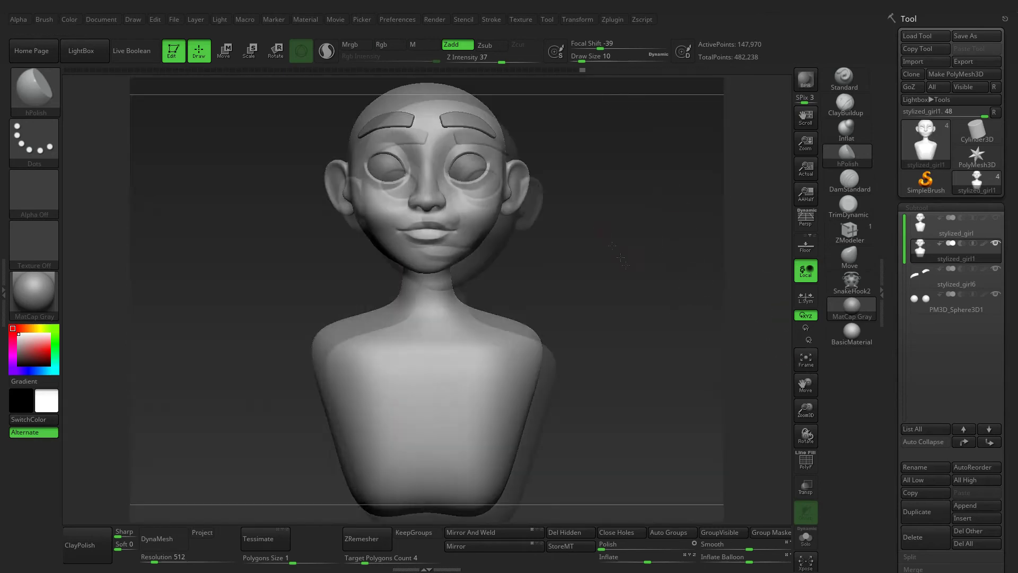
pyautogui.moveTo(805, 409)
pyautogui.mouseDown()
pyautogui.moveTo(671, 358)
pyautogui.moveTo(641, 270)
pyautogui.mouseUp()
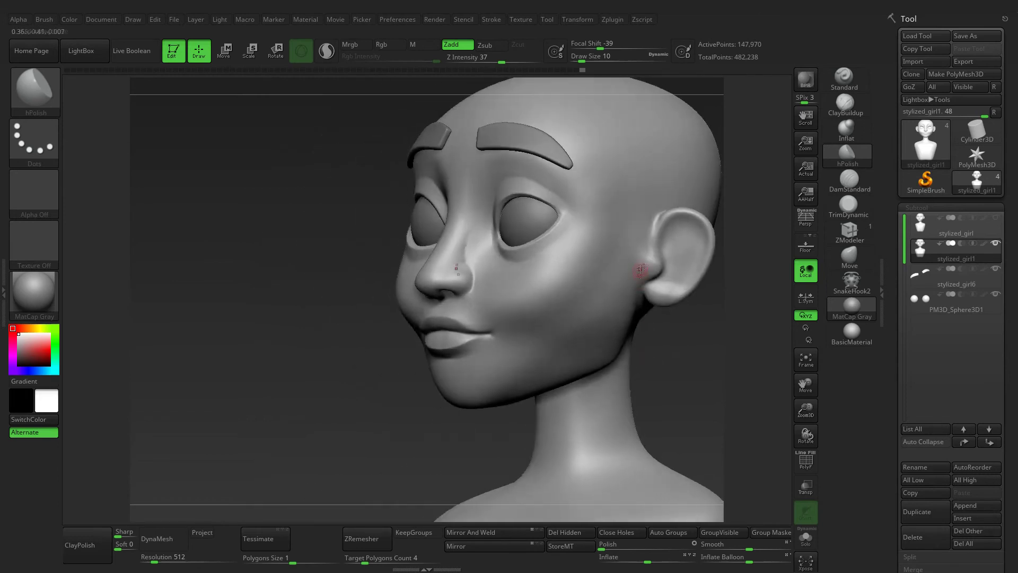
pyautogui.moveTo(677, 393)
pyautogui.mouseDown()
pyautogui.moveTo(624, 371)
pyautogui.moveTo(660, 355)
pyautogui.moveTo(635, 371)
pyautogui.mouseUp()
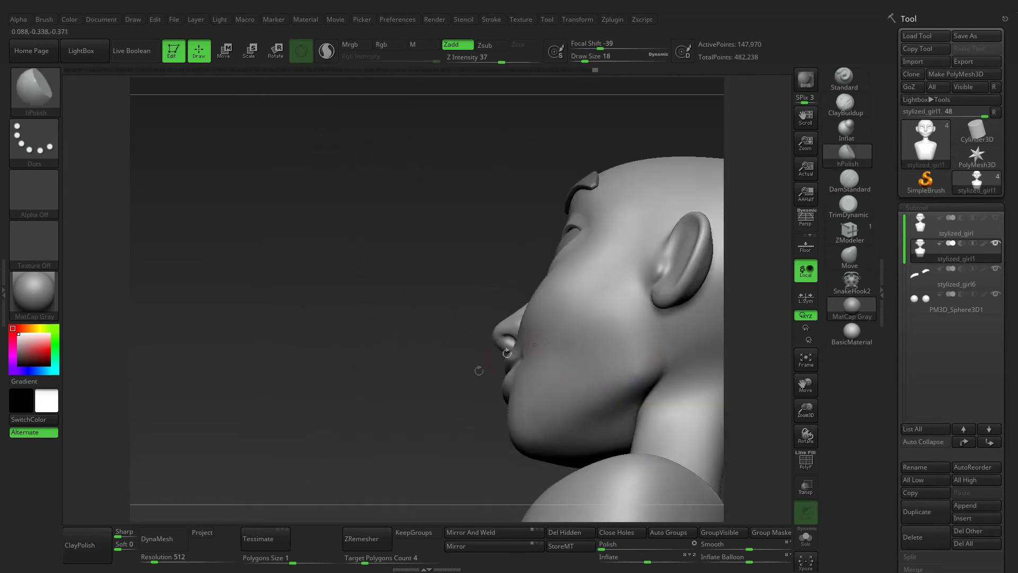
pyautogui.moveTo(638, 373)
pyautogui.mouseDown()
pyautogui.moveTo(345, 284)
pyautogui.moveTo(432, 262)
pyautogui.mouseUp()
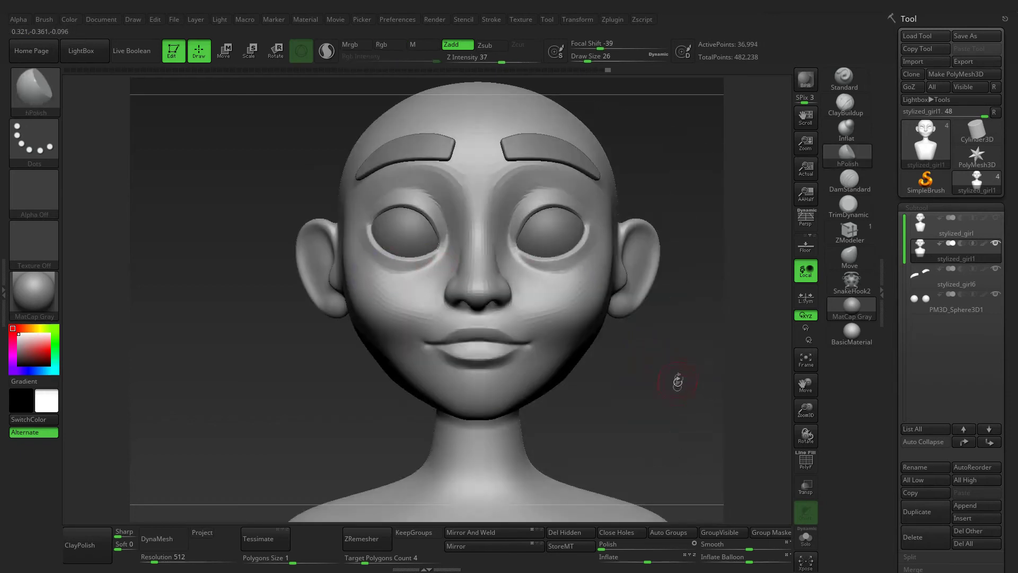
pyautogui.moveTo(673, 379); pyautogui.dragTo(557, 329)
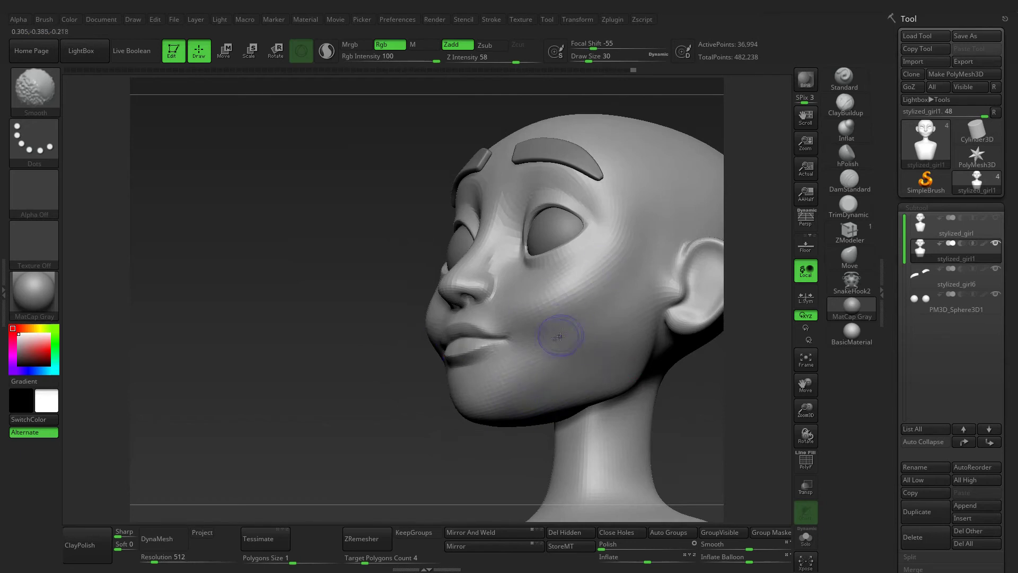
pyautogui.keyDown('shift'); pyautogui.moveTo(556, 343); pyautogui.dragTo(403, 276); pyautogui.keyUp('shift')
# Select the Move brush and rotate the head into a side profile
pyautogui.moveTo(619, 375); pyautogui.dragTo(615, 382)
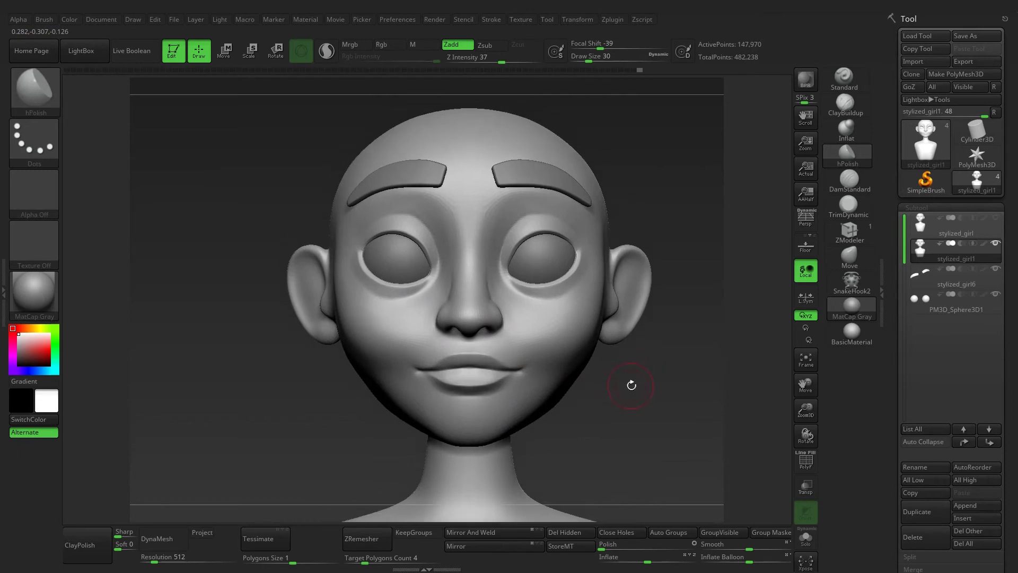
pyautogui.moveTo(631, 361); pyautogui.dragTo(805, 410)
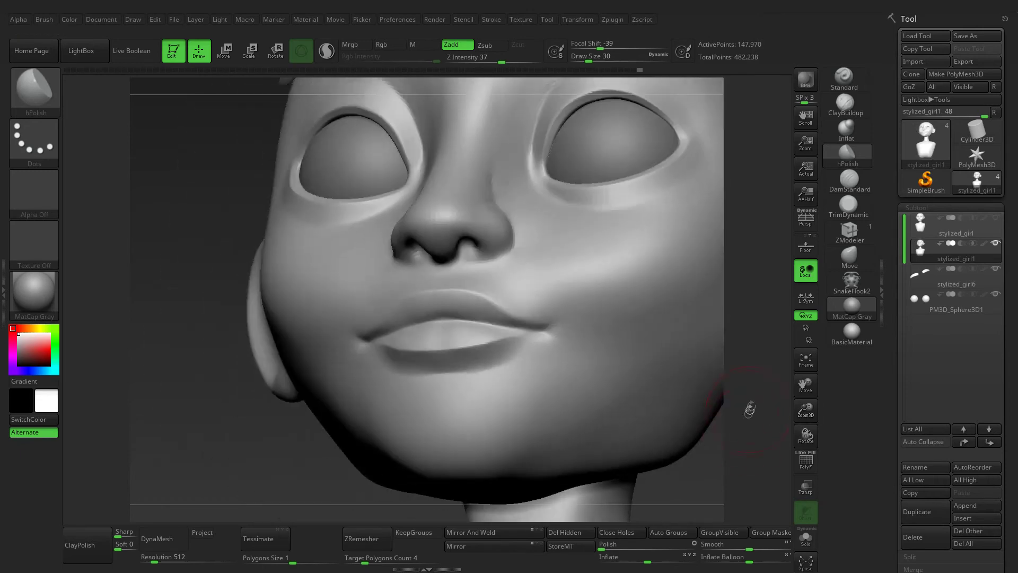
pyautogui.click(850, 255)
pyautogui.moveTo(309, 234); pyautogui.dragTo(299, 237)
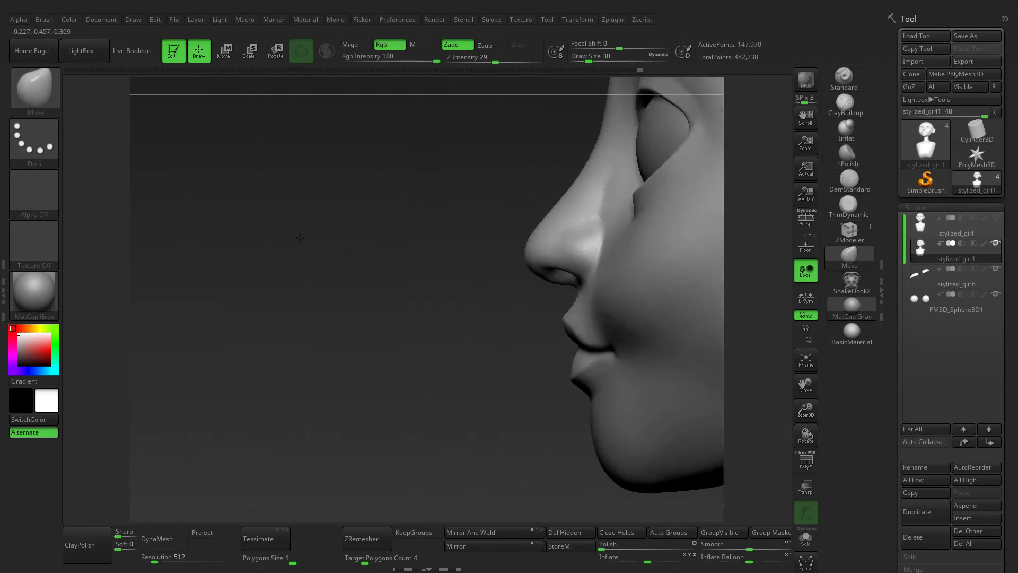
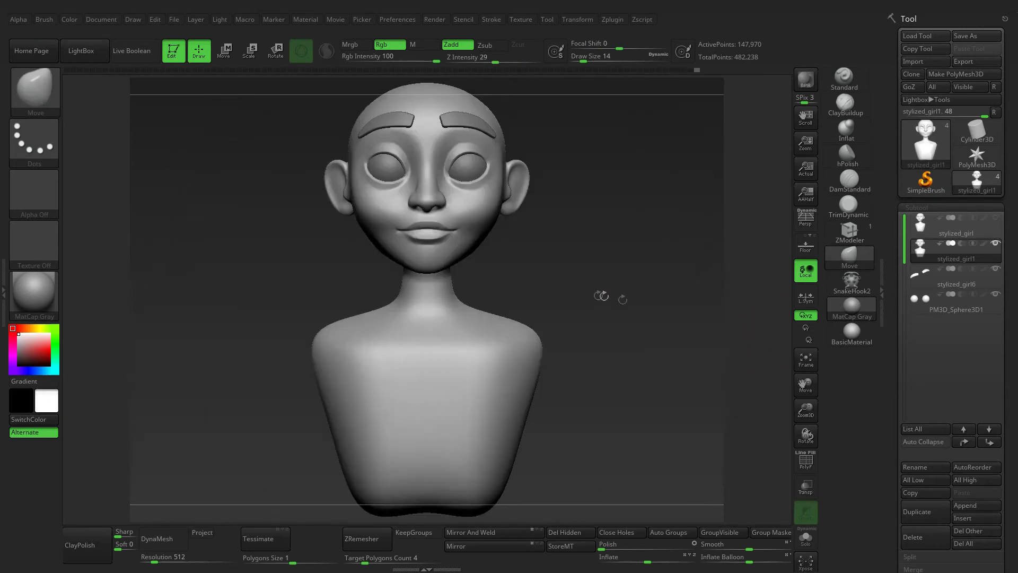
# Select the eyebrow subtool and place the Transpose handle on the right eyebrow
pyautogui.moveTo(602, 295); pyautogui.dragTo(615, 312)
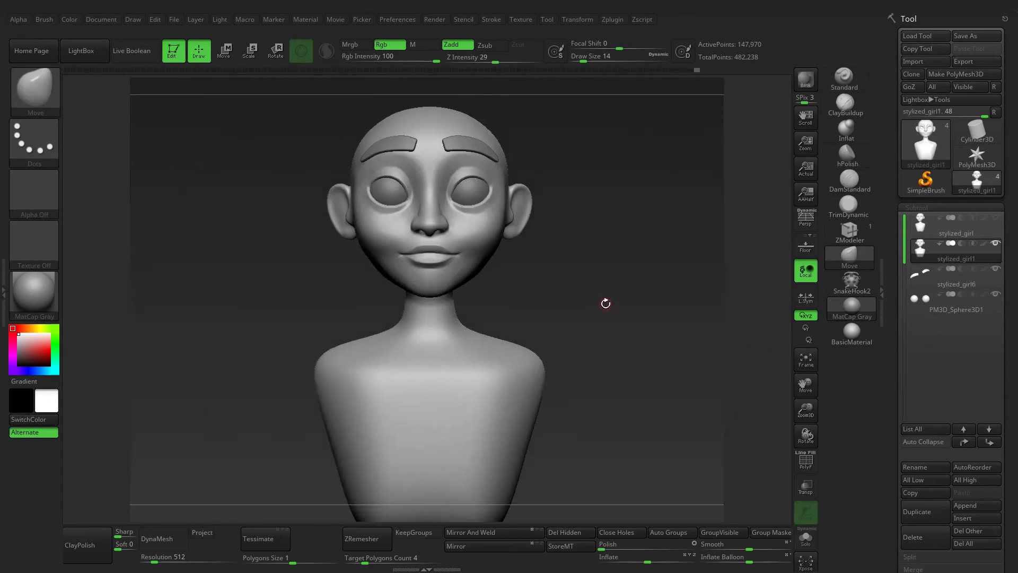
pyautogui.moveTo(601, 305); pyautogui.dragTo(618, 358)
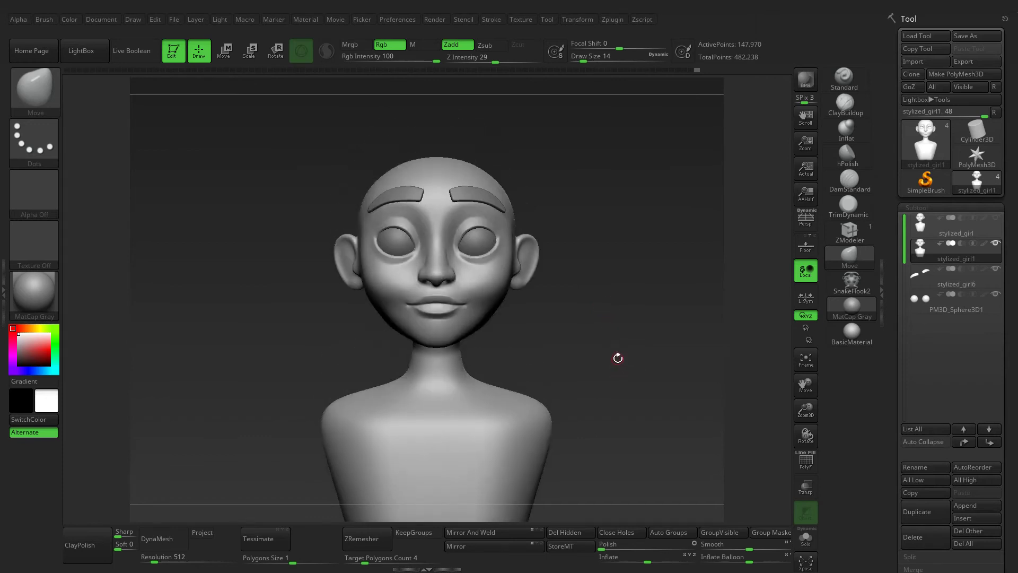
pyautogui.keyDown('alt'); pyautogui.click(468, 194); pyautogui.keyUp('alt')
pyautogui.click(275, 53)
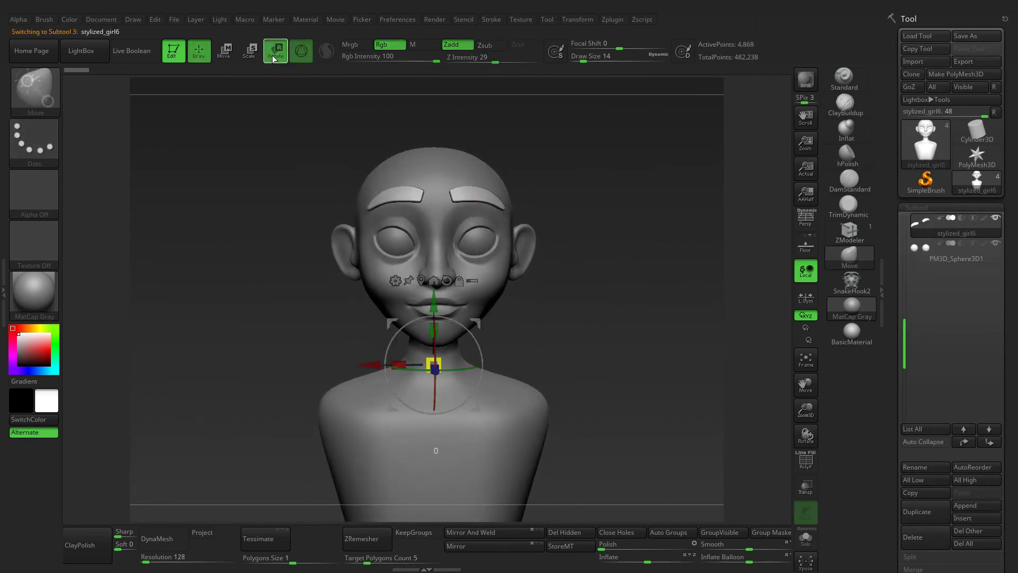
pyautogui.moveTo(454, 193)
pyautogui.mouseDown()
pyautogui.moveTo(540, 204)
pyautogui.moveTo(482, 192)
pyautogui.mouseUp()
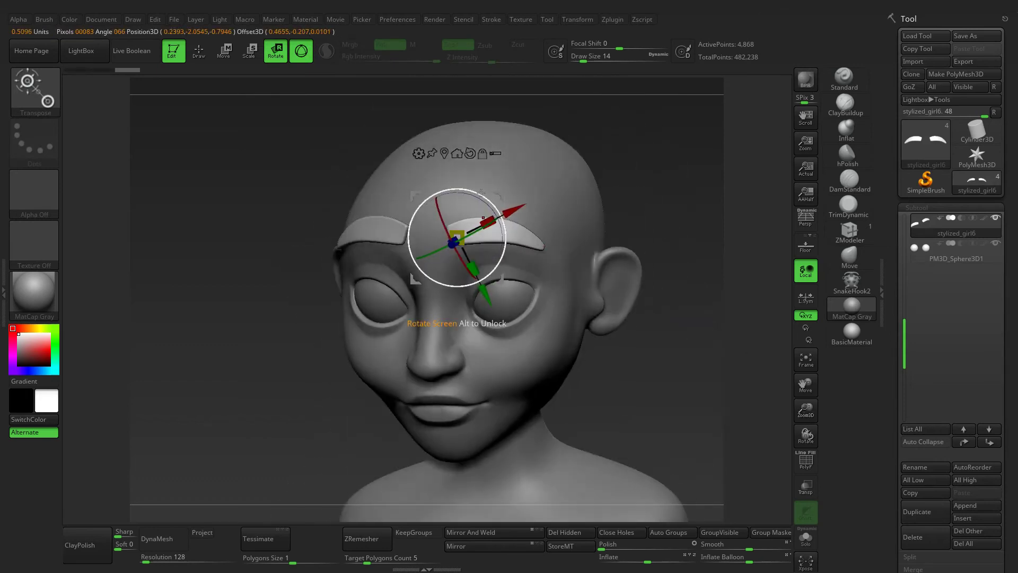
# Switch the Transpose gizmo to Move, then return to Draw mode with the Move brush
pyautogui.moveTo(482, 194)
pyautogui.mouseDown()
pyautogui.moveTo(494, 198)
pyautogui.moveTo(477, 194)
pyautogui.mouseUp()
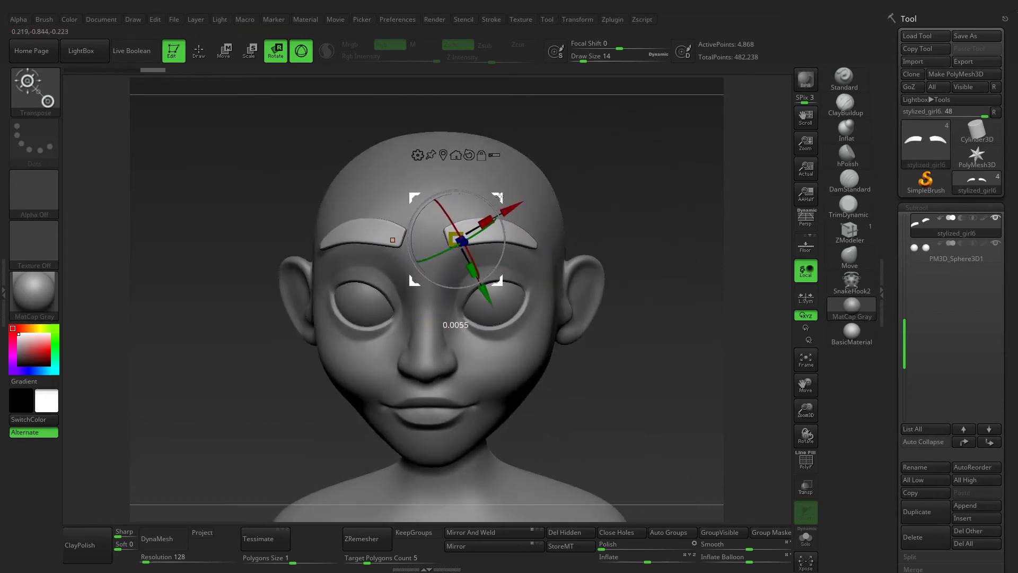
pyautogui.moveTo(625, 238)
pyautogui.mouseDown()
pyautogui.moveTo(653, 317)
pyautogui.moveTo(585, 346)
pyautogui.mouseUp()
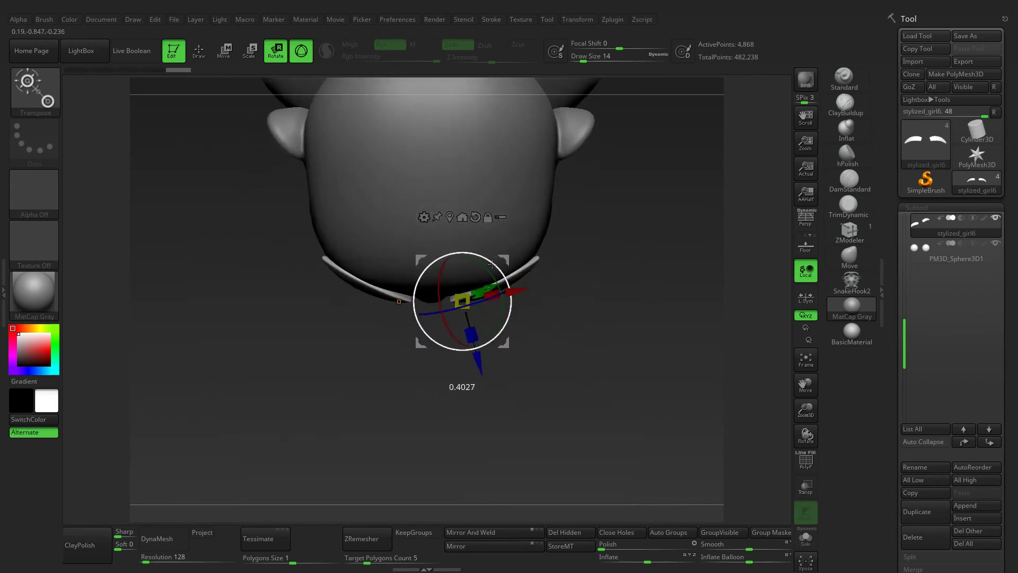
pyautogui.moveTo(584, 346)
pyautogui.mouseDown()
pyautogui.moveTo(603, 210)
pyautogui.moveTo(609, 275)
pyautogui.mouseUp()
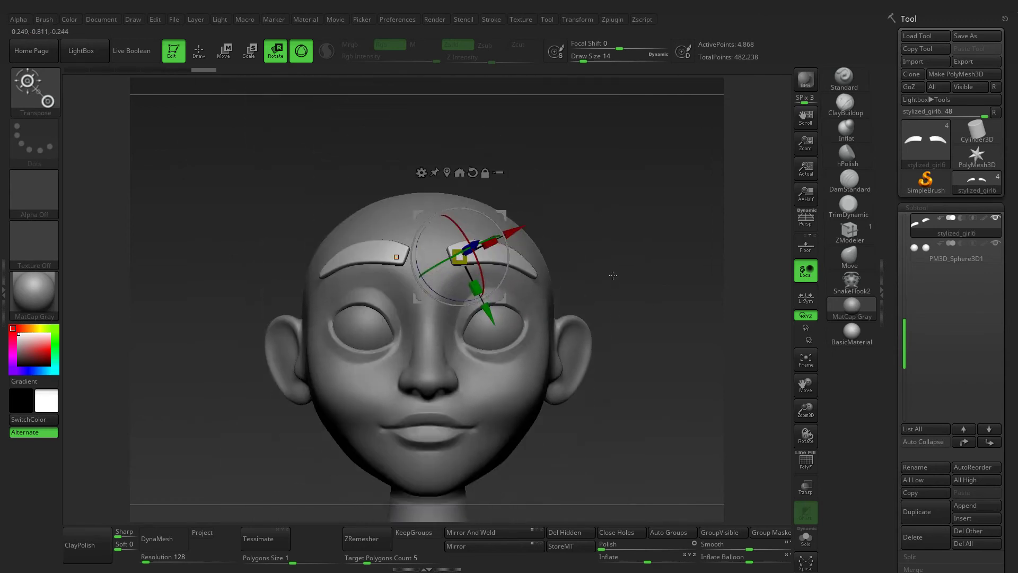
pyautogui.click(223, 50)
pyautogui.press('q')
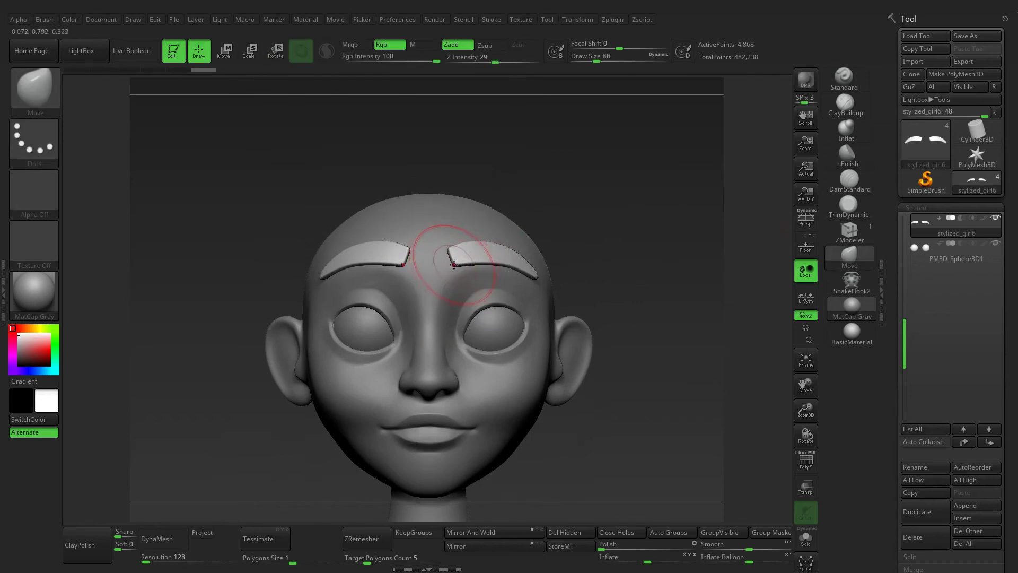
# Pull the inner end of the left eyebrow into shape with Move and redo the undone strokes
pyautogui.moveTo(450, 268)
pyautogui.mouseDown()
pyautogui.moveTo(419, 259)
pyautogui.moveTo(444, 248)
pyautogui.moveTo(477, 262)
pyautogui.mouseUp()
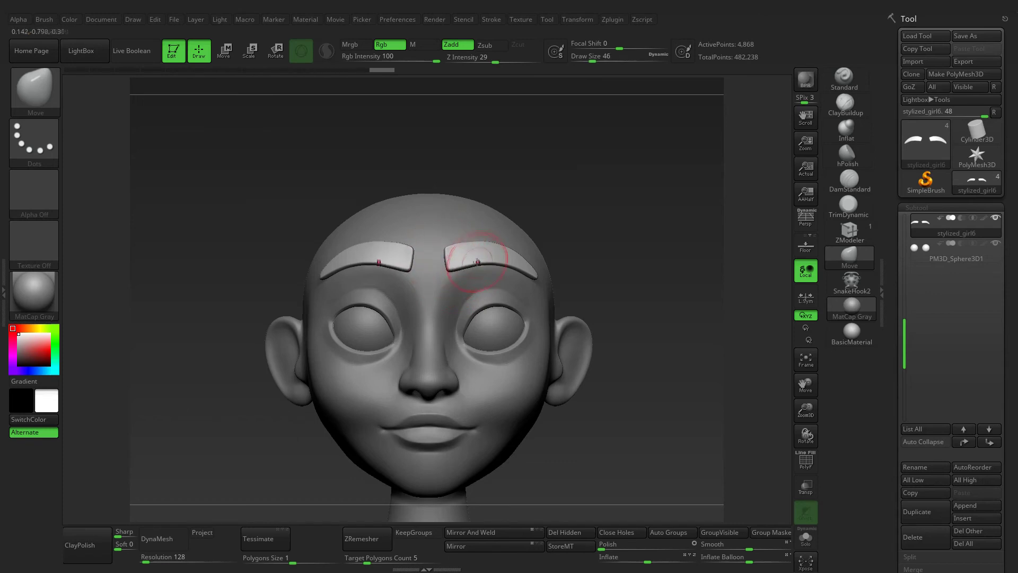
pyautogui.moveTo(614, 246)
pyautogui.mouseDown()
pyautogui.moveTo(545, 274)
pyautogui.moveTo(531, 255)
pyautogui.mouseUp()
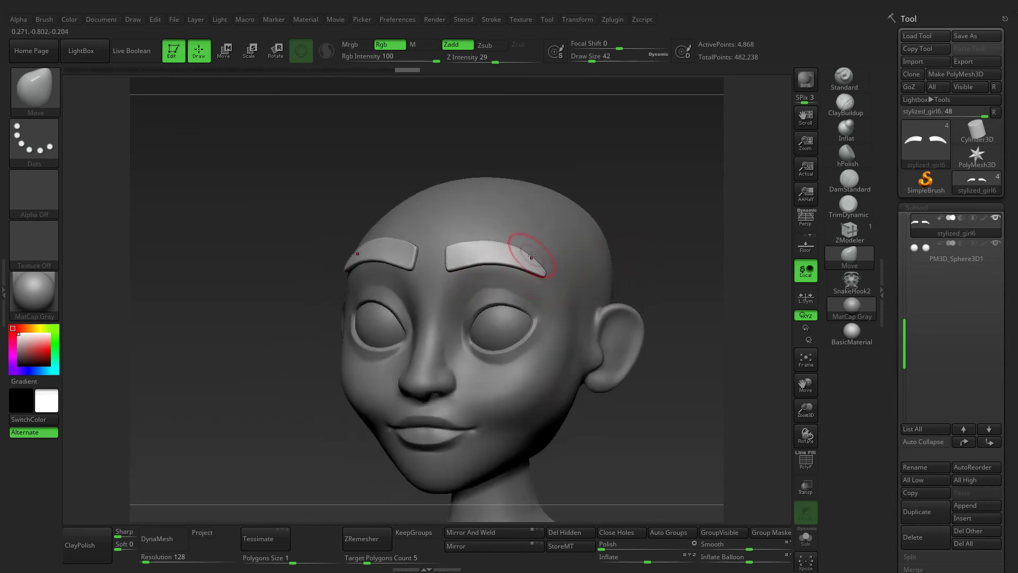
pyautogui.moveTo(546, 268); pyautogui.dragTo(536, 273, button='right')
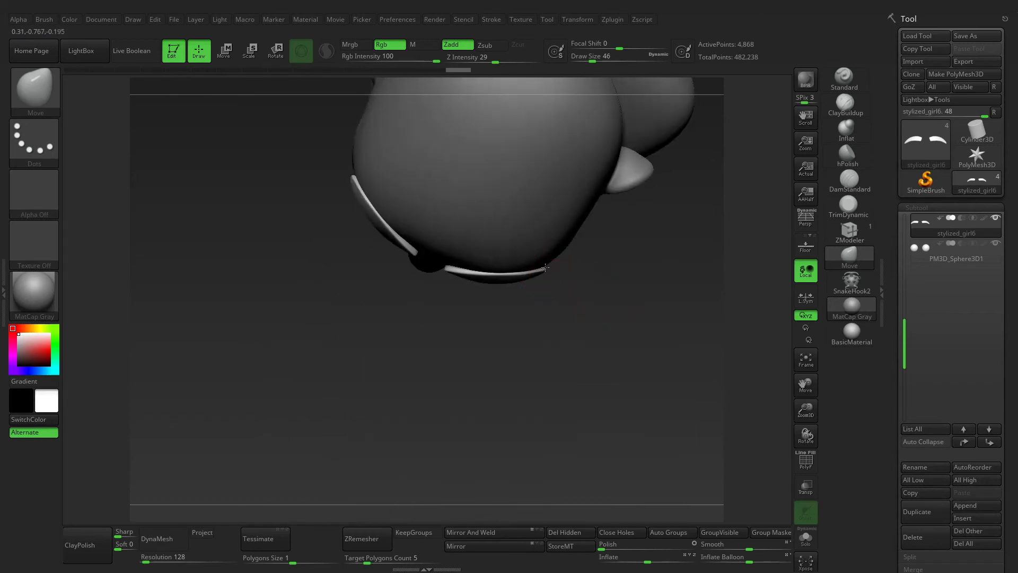
pyautogui.moveTo(546, 269); pyautogui.dragTo(510, 276)
pyautogui.hotkey('ctrl', 'shift', 'z')
pyautogui.hotkey('ctrl', 'shift', 'z')
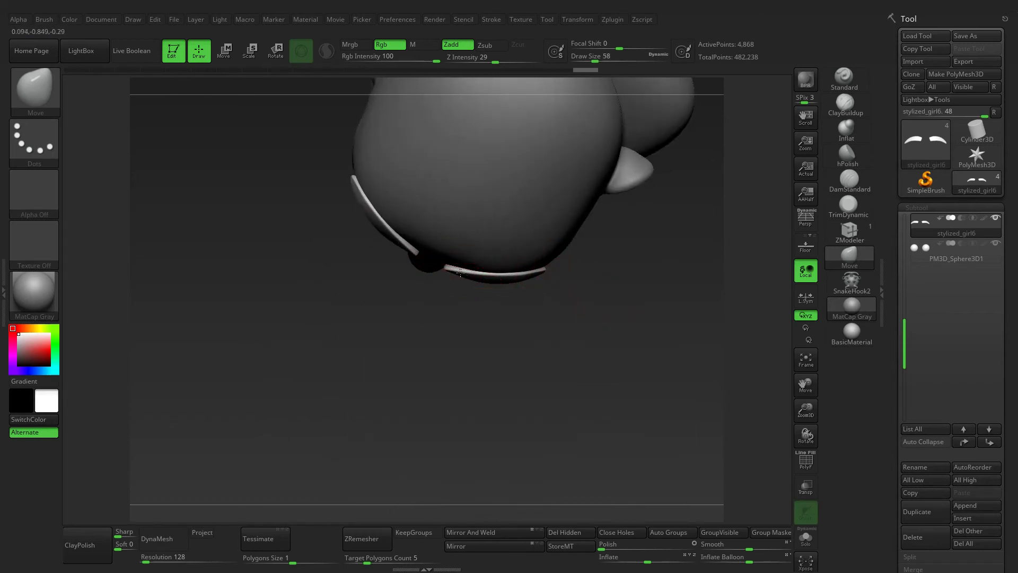
pyautogui.hotkey('ctrl', 'shift', 'z')
pyautogui.moveTo(635, 316)
pyautogui.mouseDown()
pyautogui.moveTo(639, 254)
pyautogui.moveTo(628, 230)
pyautogui.mouseUp()
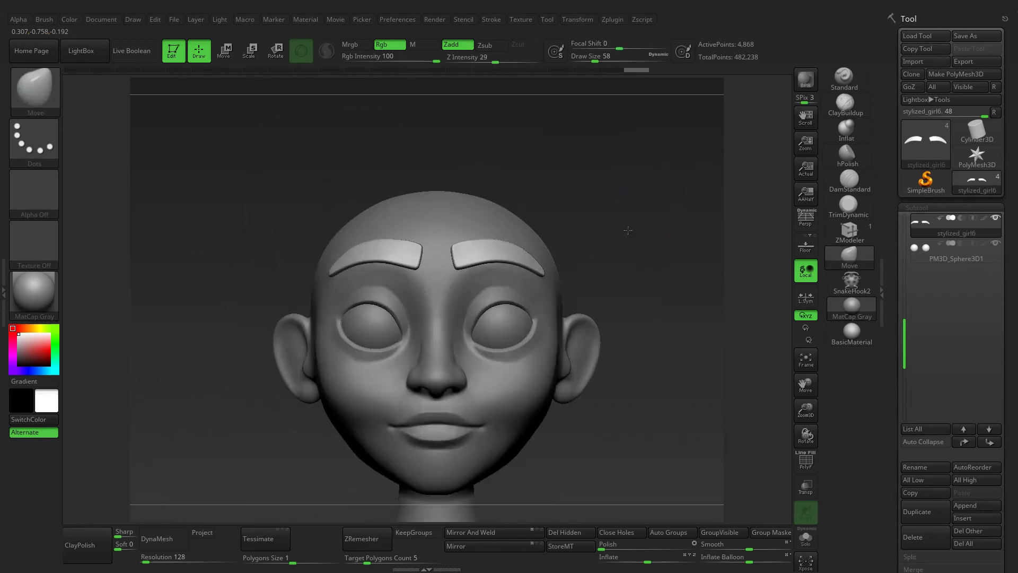
pyautogui.moveTo(806, 410); pyautogui.dragTo(384, 359)
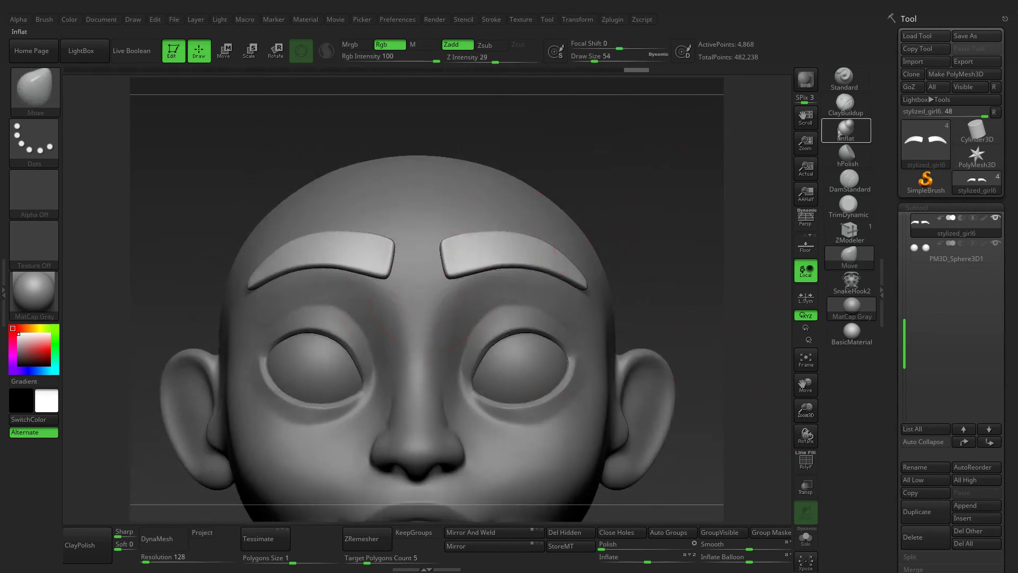
# Polish the left eyebrow surface with a smaller hPolish brush
pyautogui.click(838, 133)
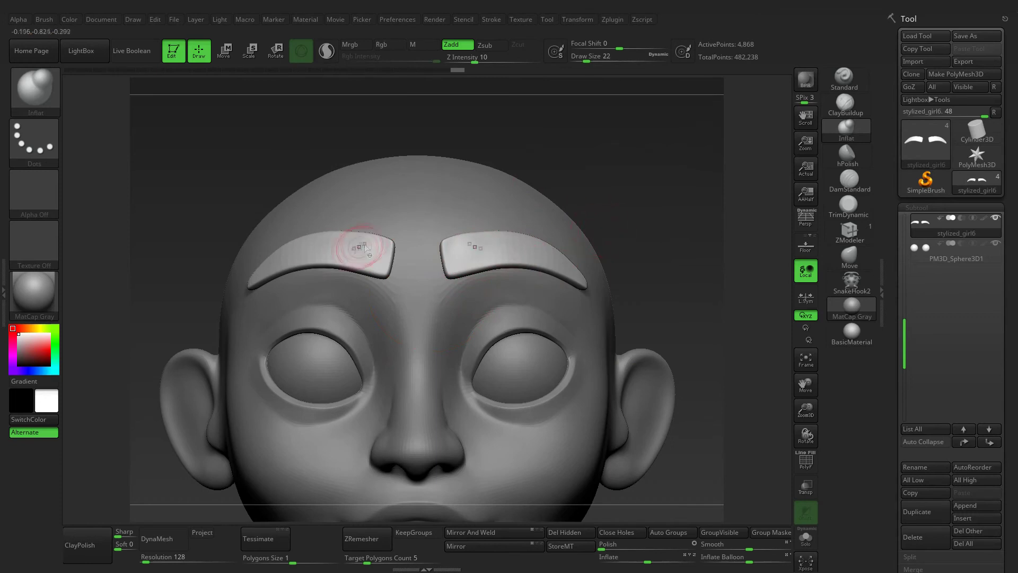
pyautogui.press('[')
pyautogui.press('b')
pyautogui.press('h')
pyautogui.press('p')
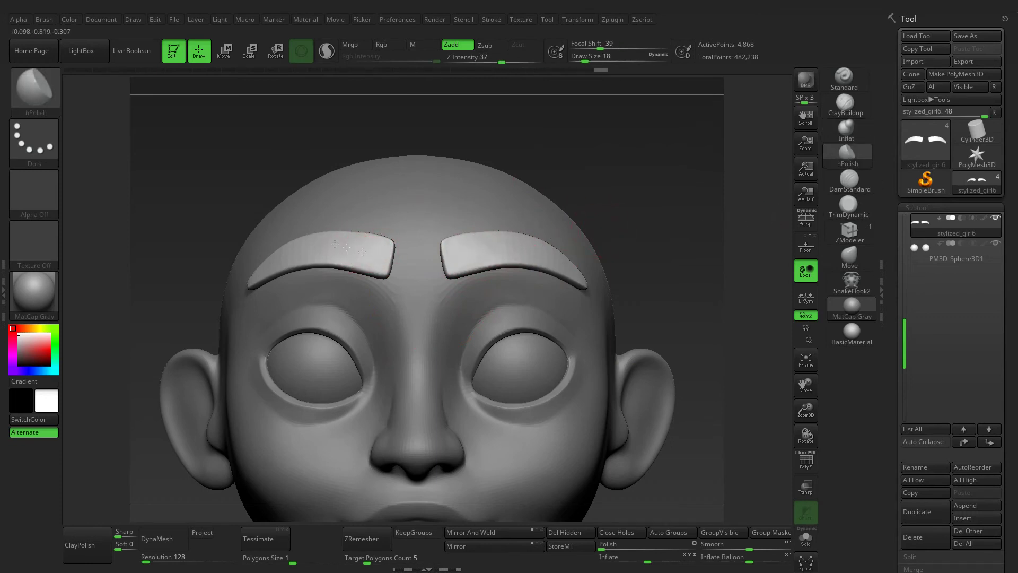
pyautogui.moveTo(352, 245); pyautogui.dragTo(369, 261, button='right')
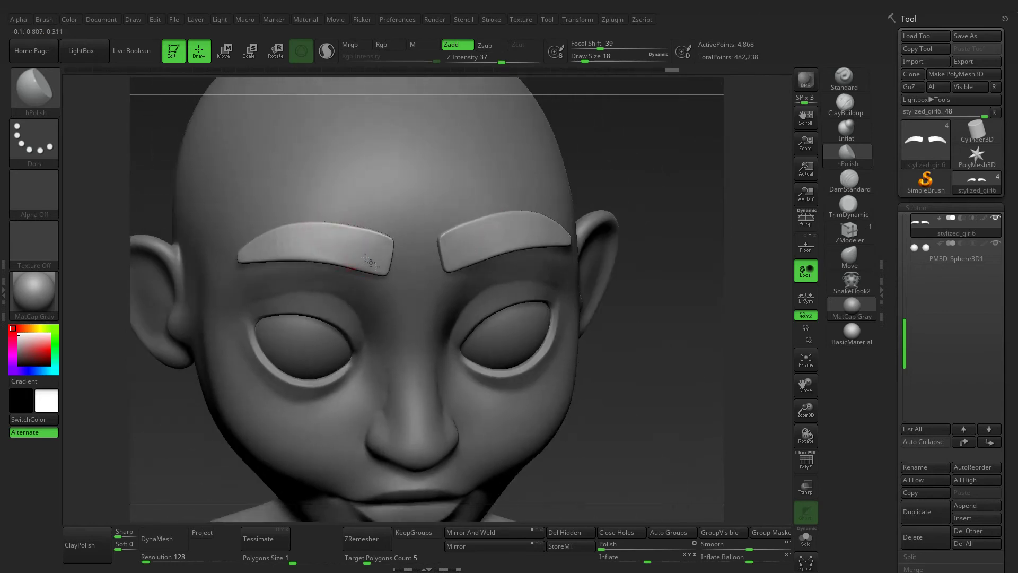
pyautogui.moveTo(297, 244); pyautogui.dragTo(259, 248)
# Subdivide the eyebrows and smooth the left brow using a FreeHand stroke
pyautogui.hotkey('ctrl', 'd')
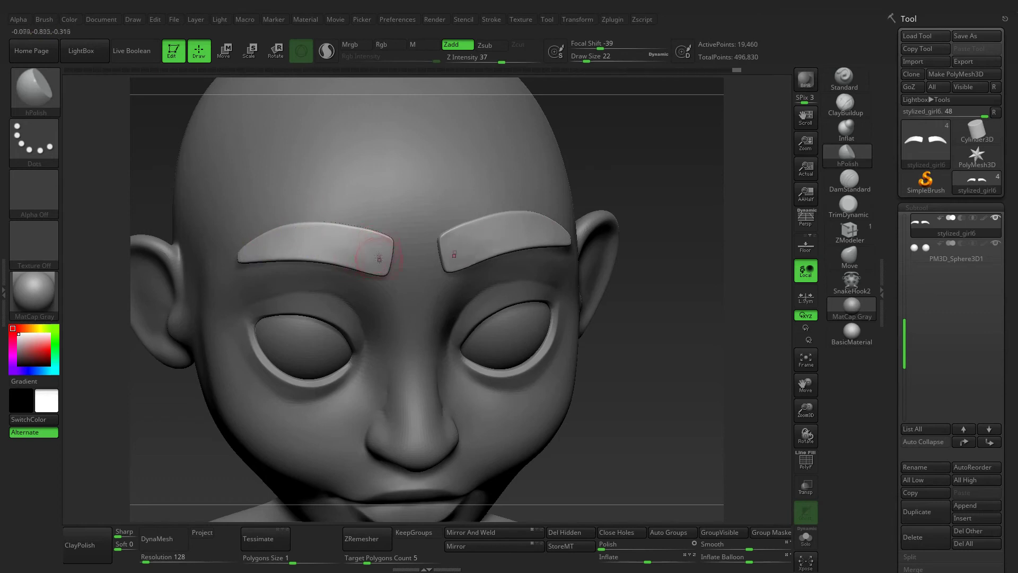
pyautogui.click(34, 140)
pyautogui.click(151, 154)
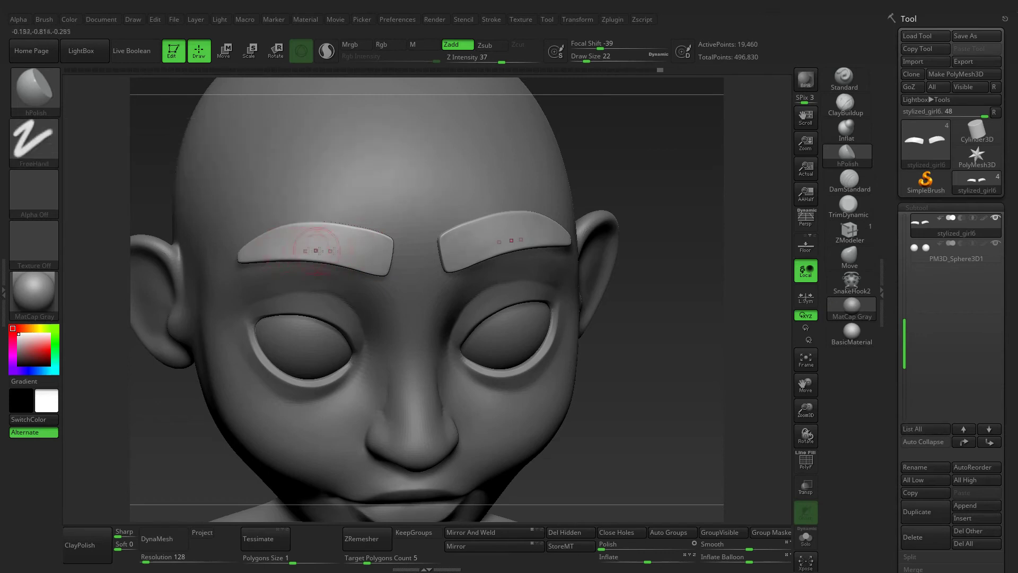
pyautogui.moveTo(318, 236)
pyautogui.mouseDown(button='right')
pyautogui.moveTo(677, 245)
pyautogui.moveTo(483, 212)
pyautogui.mouseUp(button='right')
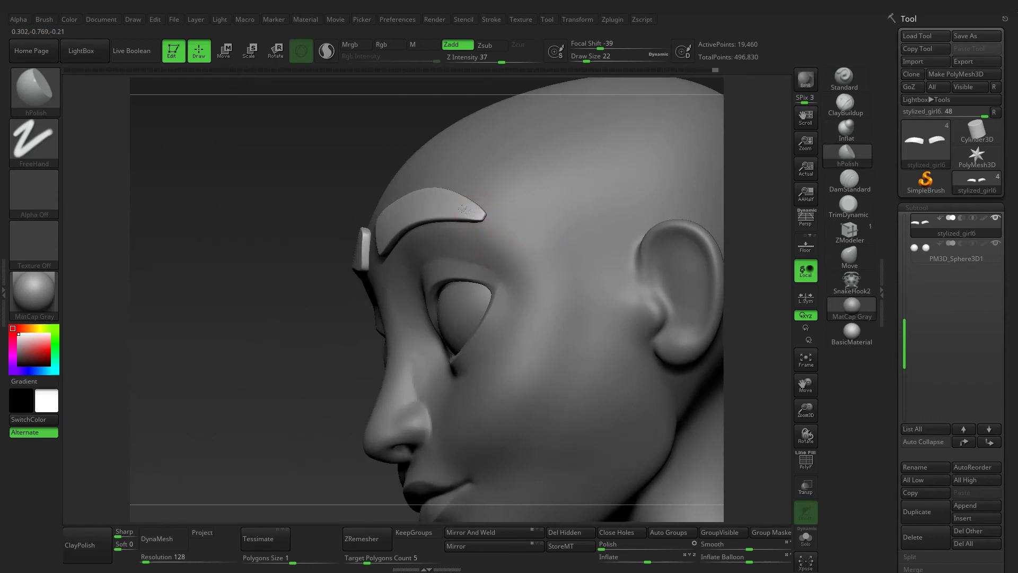
pyautogui.keyDown('shift'); pyautogui.moveTo(459, 212); pyautogui.dragTo(467, 212); pyautogui.keyUp('shift')
pyautogui.moveTo(296, 182)
pyautogui.mouseDown(button='right')
pyautogui.moveTo(386, 170)
pyautogui.moveTo(774, 170)
pyautogui.mouseUp(button='right')
# Smooth the right brow tip, then select the stylized_girl1 head-and-body subtool
pyautogui.click(844, 131)
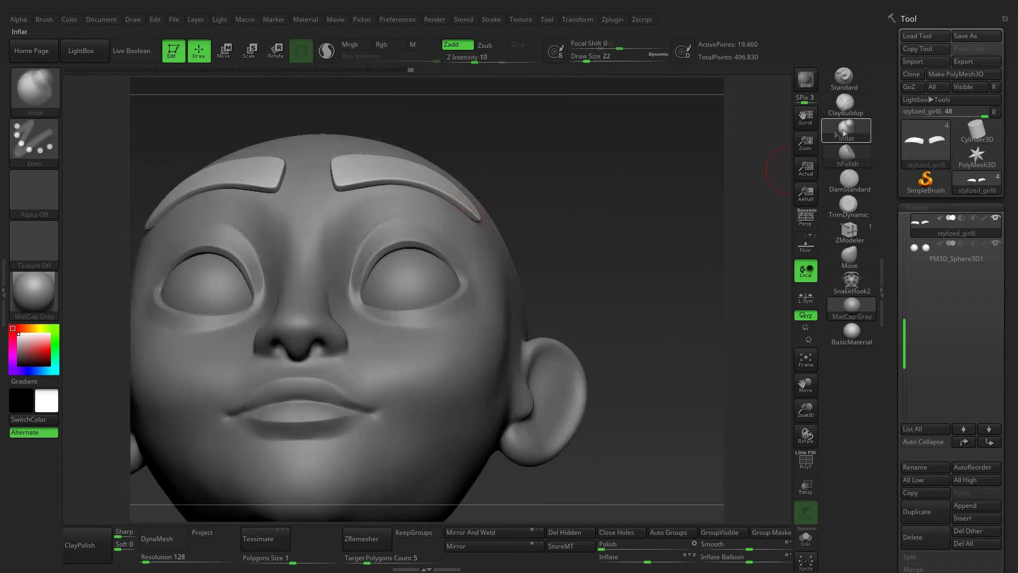
pyautogui.keyDown('shift'); pyautogui.moveTo(474, 213); pyautogui.dragTo(479, 220); pyautogui.keyUp('shift')
pyautogui.moveTo(475, 215); pyautogui.dragTo(371, 218, button='right')
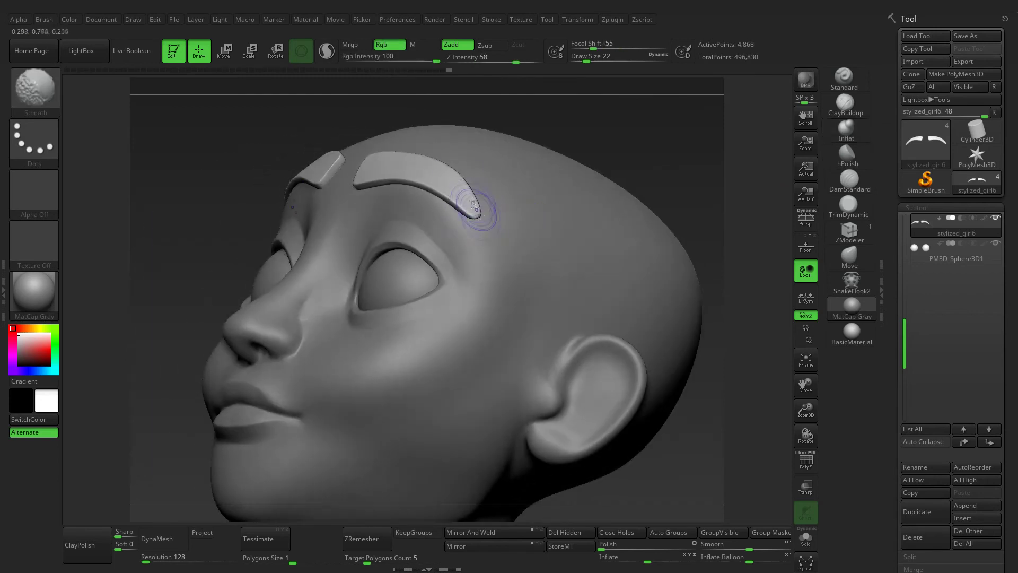
pyautogui.keyDown('shift'); pyautogui.moveTo(477, 212); pyautogui.dragTo(511, 130, button='right'); pyautogui.keyUp('shift')
pyautogui.moveTo(558, 172)
pyautogui.mouseDown(button='right')
pyautogui.moveTo(602, 193)
pyautogui.moveTo(666, 263)
pyautogui.moveTo(630, 310)
pyautogui.moveTo(495, 268)
pyautogui.mouseUp(button='right')
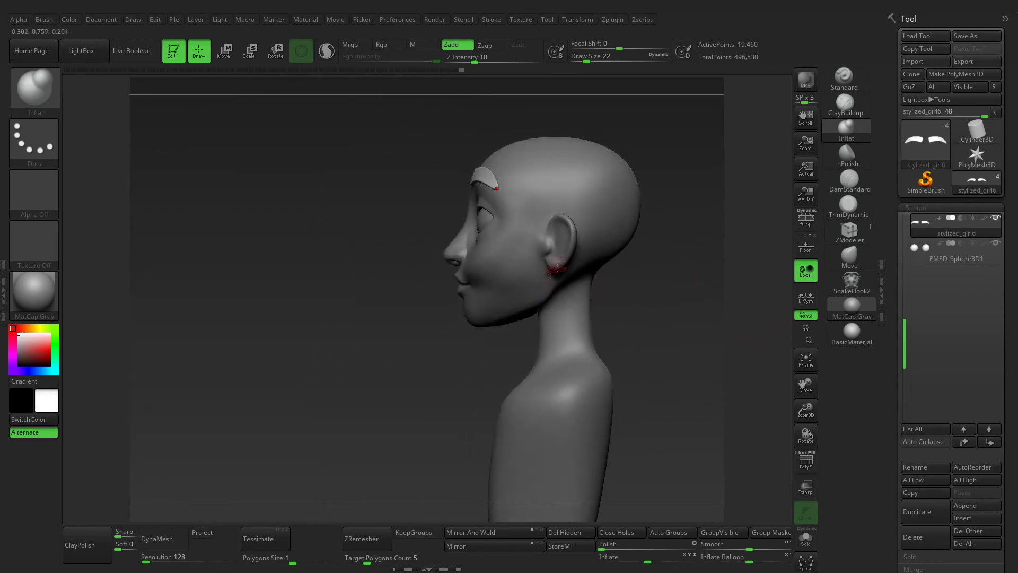
pyautogui.keyDown('alt'); pyautogui.click(495, 268); pyautogui.keyUp('alt')
pyautogui.moveTo(336, 198); pyautogui.dragTo(339, 170, button='right')
# Lower the head's subdivision, pick an enlarged Move brush, and mask the front of the face and neck
pyautogui.hotkey('shift', 'd')
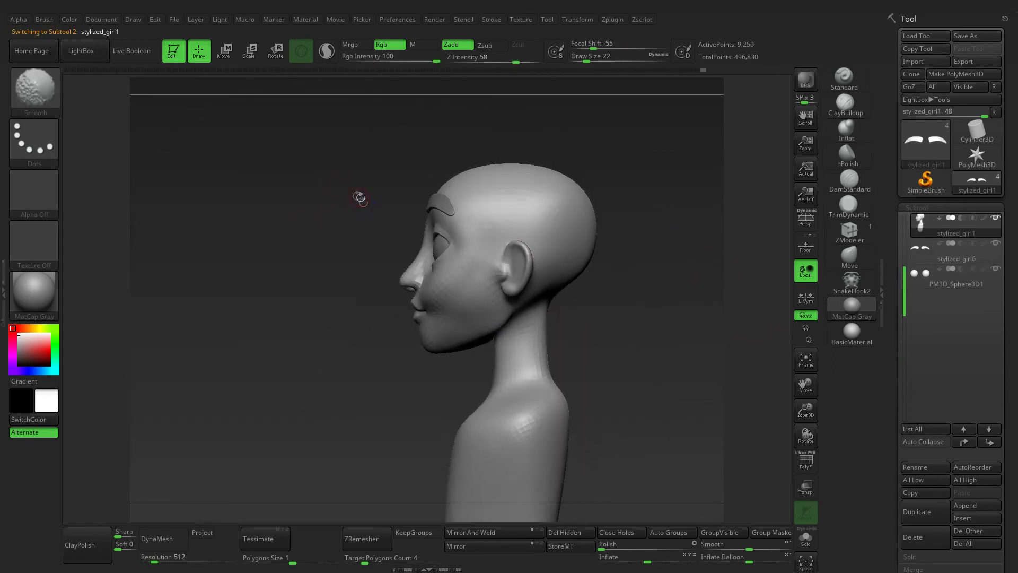
pyautogui.click(847, 260)
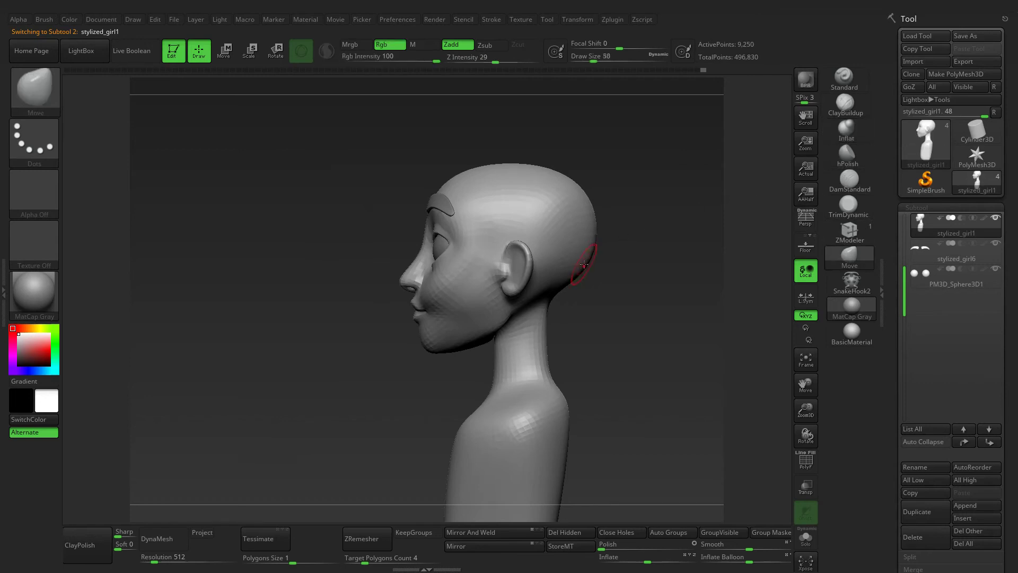
pyautogui.press(']')
pyautogui.press(']')
pyautogui.press(']')
pyautogui.press(']')
pyautogui.press(']')
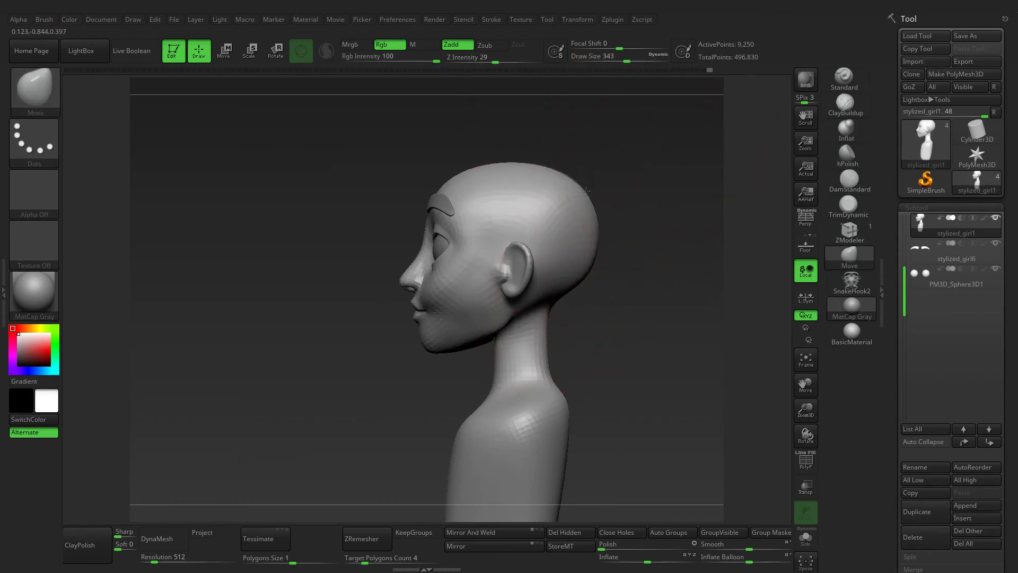
pyautogui.press('ctrl')
pyautogui.keyDown('ctrl'); pyautogui.moveTo(416, 182); pyautogui.dragTo(472, 365); pyautogui.keyUp('ctrl')
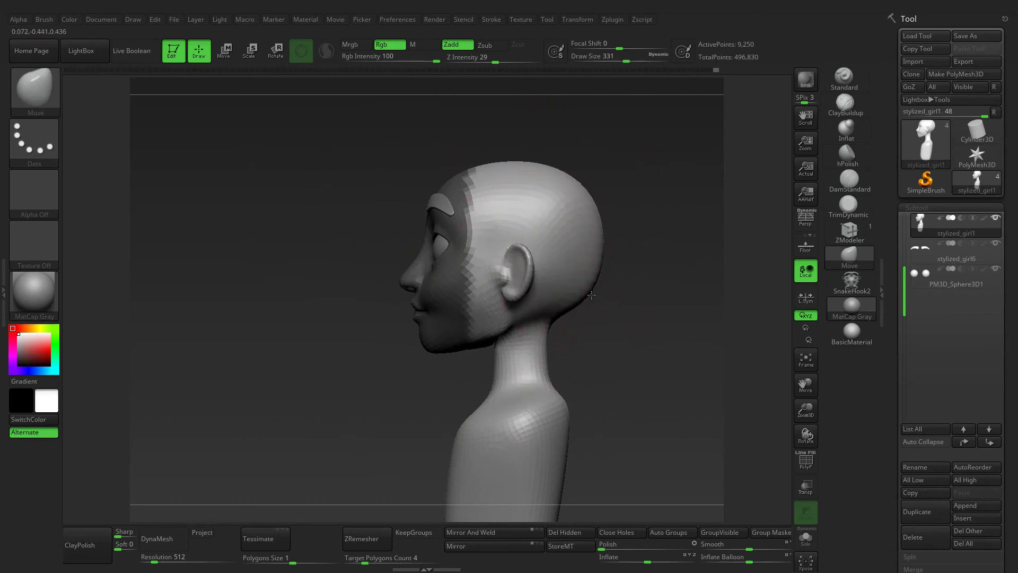
# Check the head from below and behind, reducing the brush size to 216
pyautogui.moveTo(386, 296)
pyautogui.mouseDown()
pyautogui.moveTo(330, 292)
pyautogui.moveTo(599, 139)
pyautogui.mouseUp()
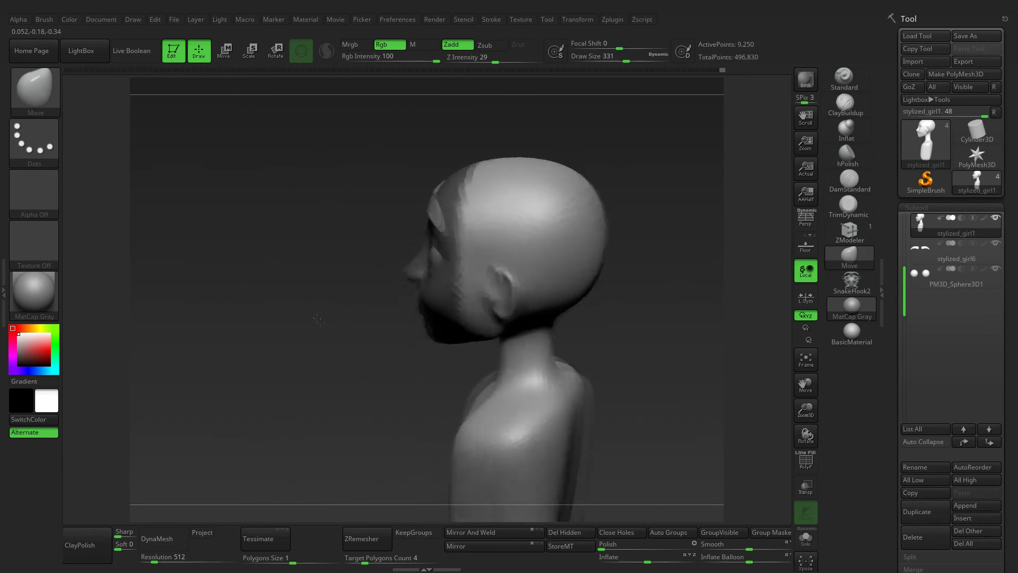
pyautogui.moveTo(624, 62); pyautogui.dragTo(616, 62)
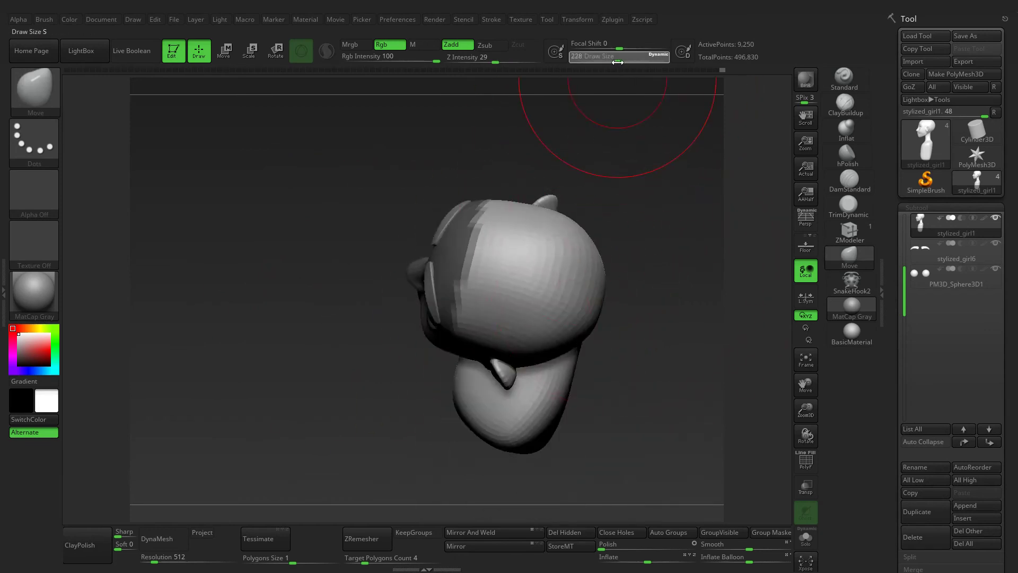
pyautogui.moveTo(581, 342); pyautogui.dragTo(559, 298)
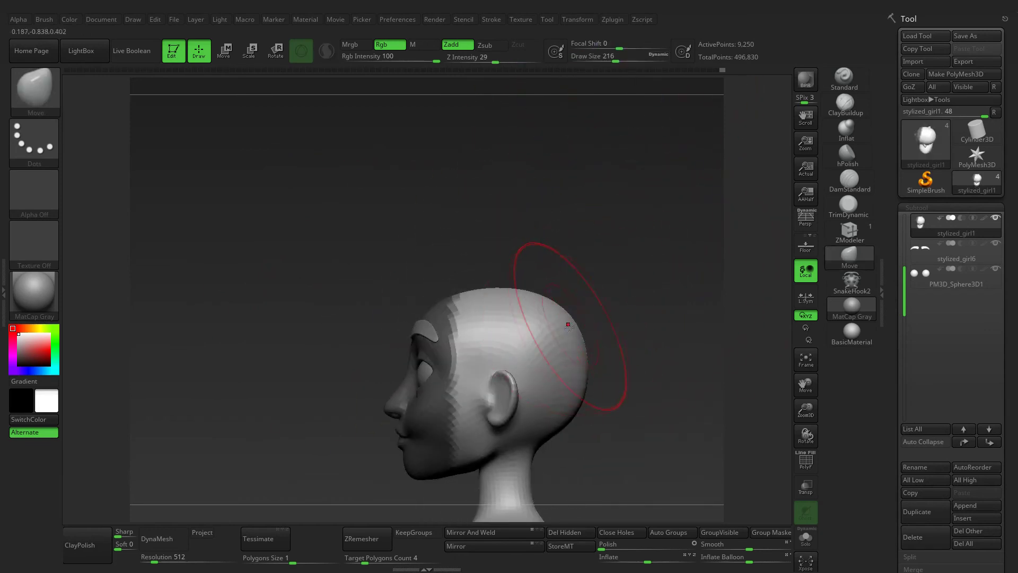
pyautogui.moveTo(572, 341)
pyautogui.mouseDown()
pyautogui.moveTo(587, 274)
pyautogui.moveTo(622, 298)
pyautogui.mouseUp()
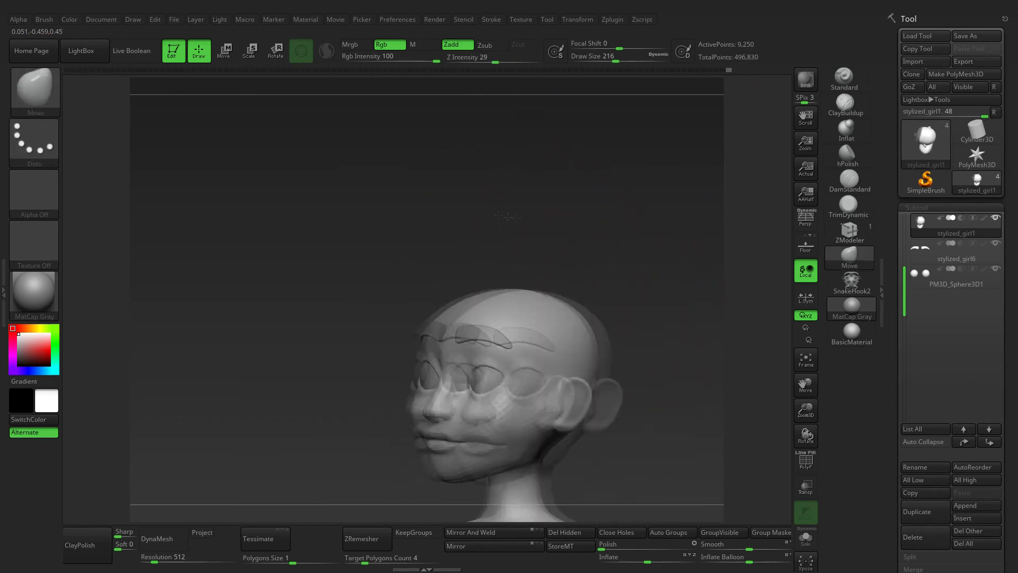
pyautogui.moveTo(495, 228)
pyautogui.mouseDown()
pyautogui.moveTo(290, 238)
pyautogui.moveTo(337, 220)
pyautogui.moveTo(316, 178)
pyautogui.moveTo(270, 217)
pyautogui.mouseUp()
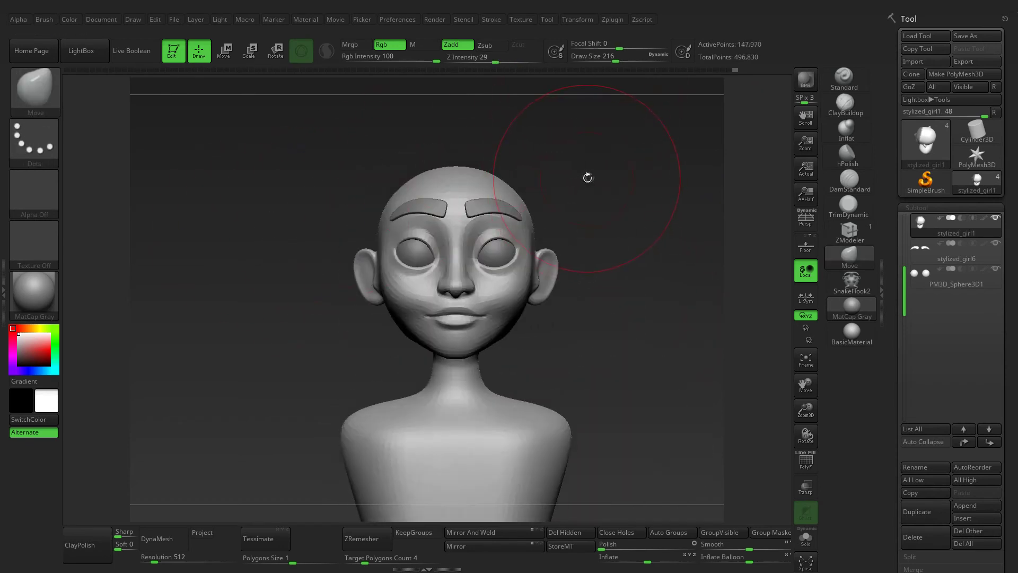
# Refine the ear with a small ClayBuildup brush, checking profile and three-quarter views
pyautogui.click(844, 77)
pyautogui.moveTo(615, 62); pyautogui.dragTo(592, 62)
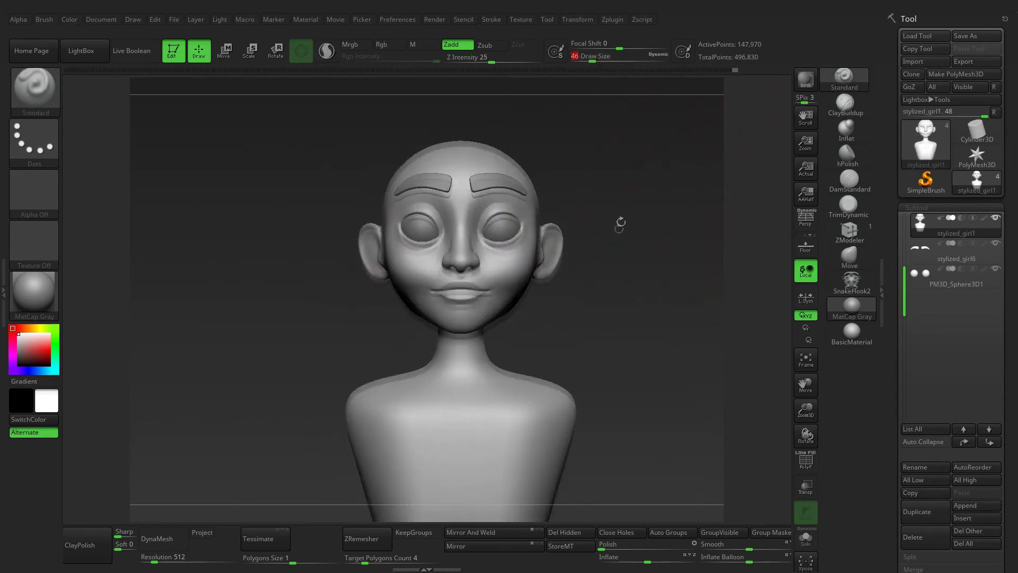
pyautogui.moveTo(619, 220)
pyautogui.mouseDown()
pyautogui.moveTo(552, 239)
pyautogui.moveTo(625, 260)
pyautogui.mouseUp()
pyautogui.moveTo(806, 411); pyautogui.dragTo(783, 409)
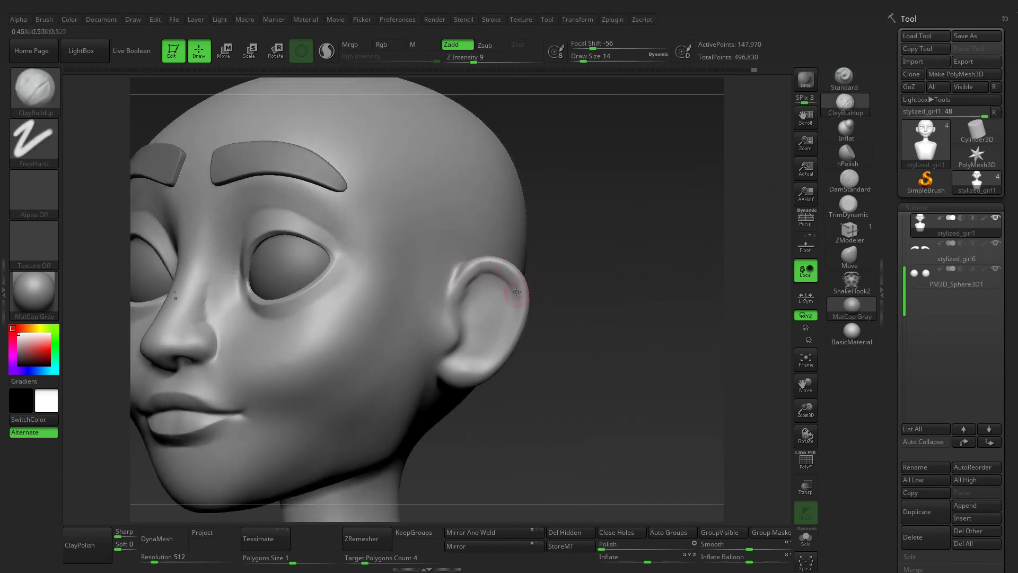
pyautogui.moveTo(528, 330); pyautogui.dragTo(493, 360)
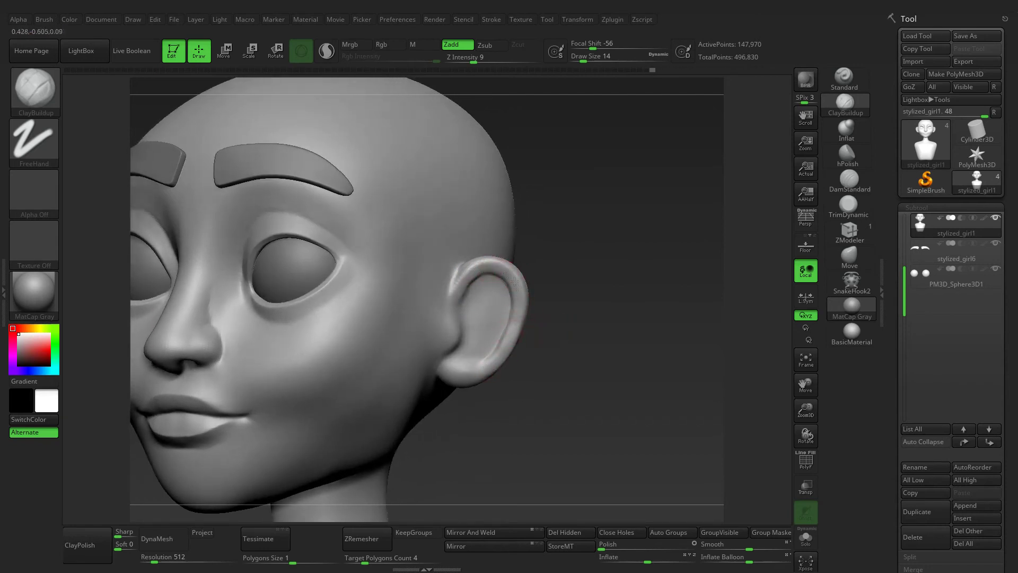
pyautogui.keyDown('shift'); pyautogui.moveTo(484, 371); pyautogui.dragTo(510, 344); pyautogui.keyUp('shift')
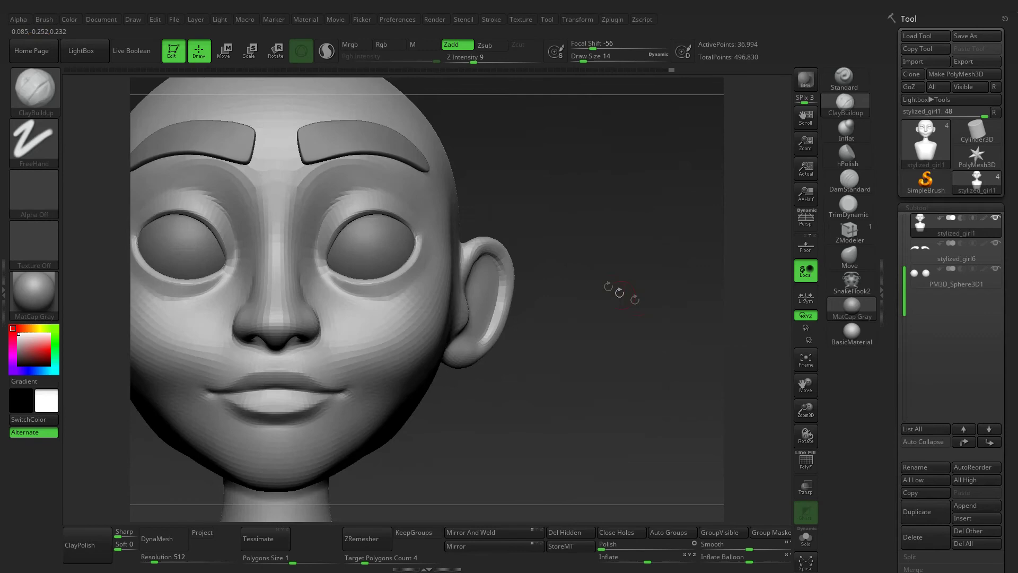
pyautogui.moveTo(614, 291)
pyautogui.mouseDown()
pyautogui.moveTo(648, 316)
pyautogui.moveTo(520, 350)
pyautogui.mouseUp()
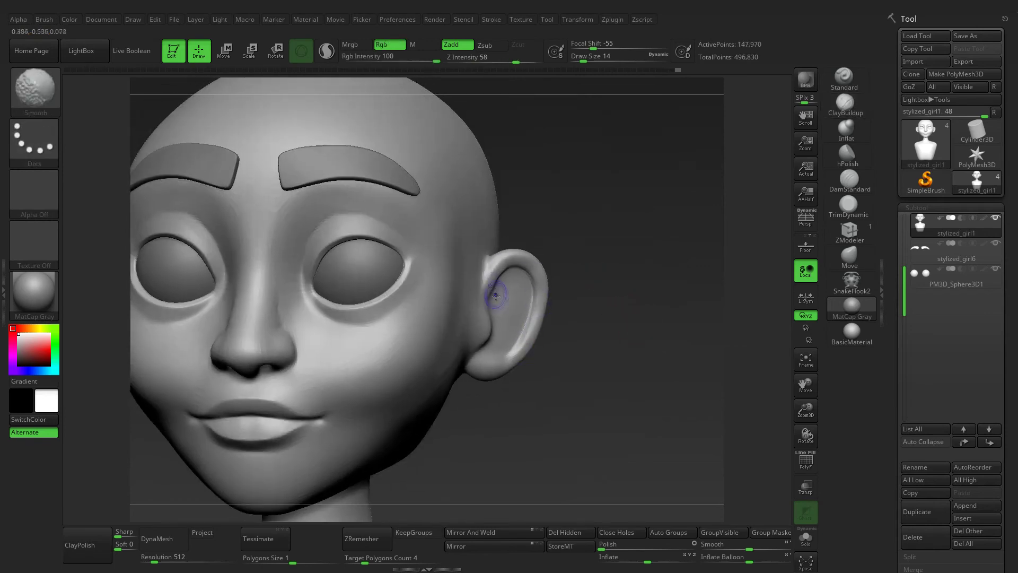
pyautogui.moveTo(546, 280); pyautogui.dragTo(523, 341)
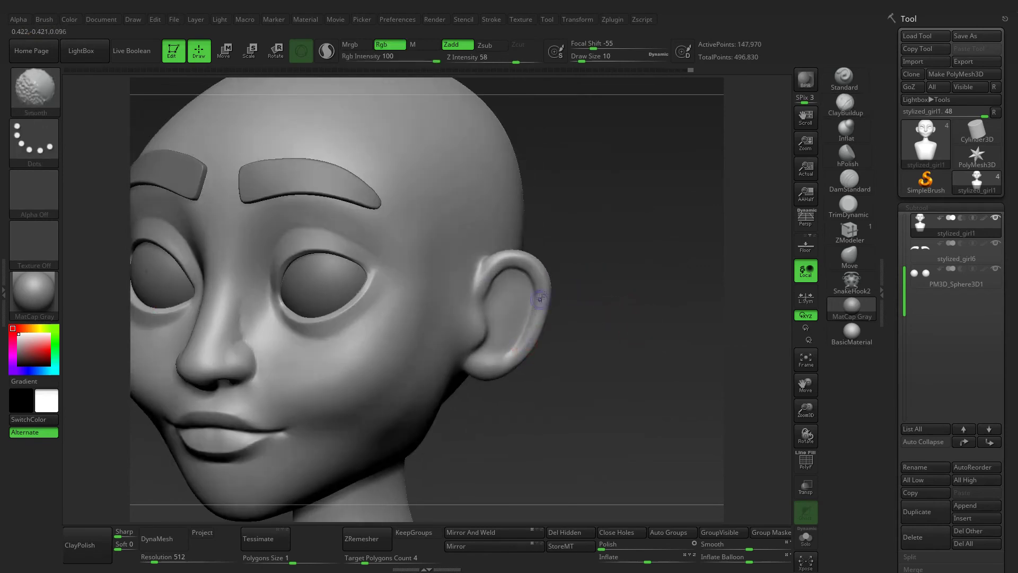
pyautogui.keyDown('shift'); pyautogui.moveTo(538, 291); pyautogui.dragTo(552, 273); pyautogui.keyUp('shift')
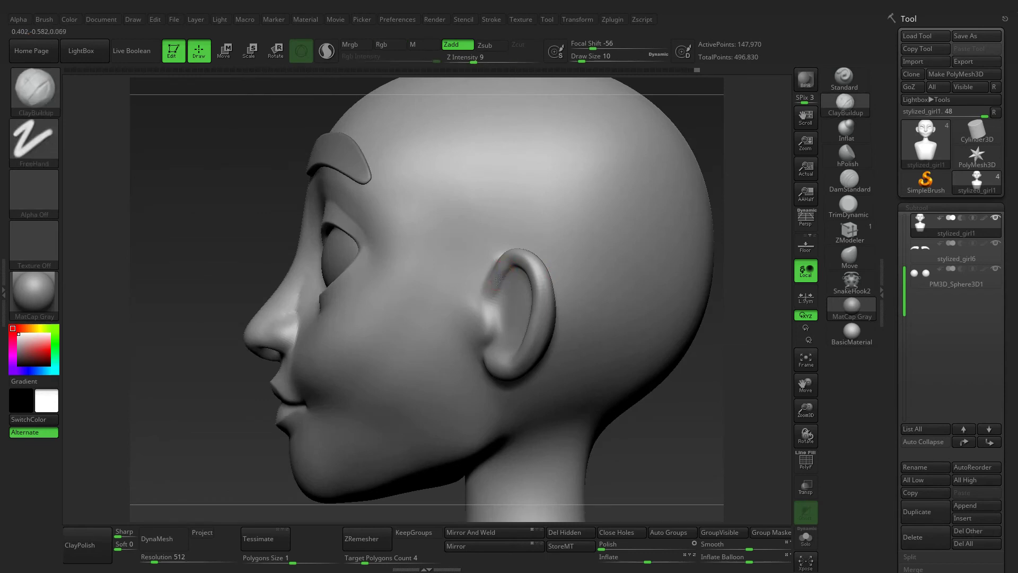
pyautogui.moveTo(466, 291); pyautogui.dragTo(518, 264, button='right')
# Shift-smooth where the ear meets the side of the head and cheek
pyautogui.press('shift')
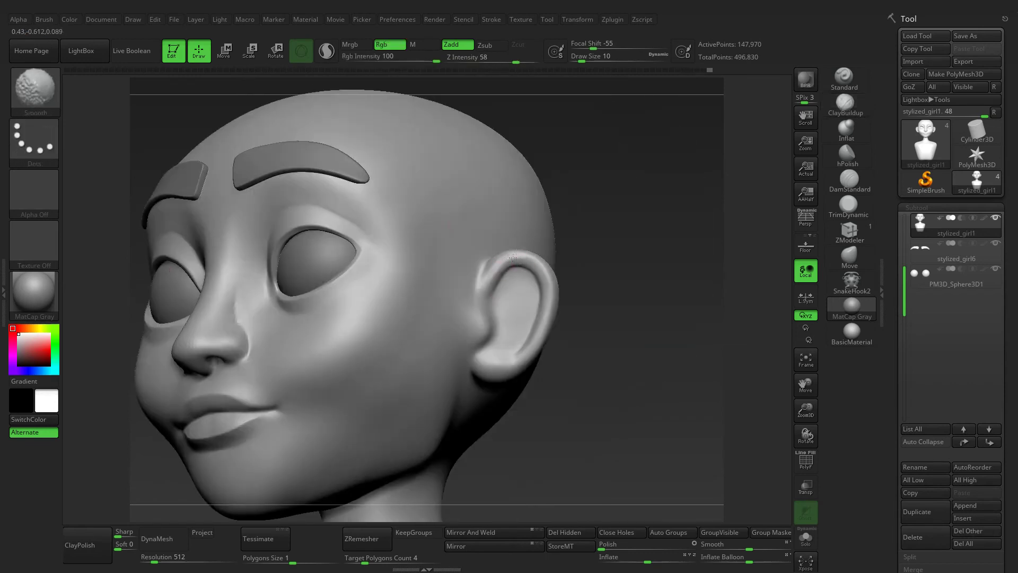
pyautogui.press('shift')
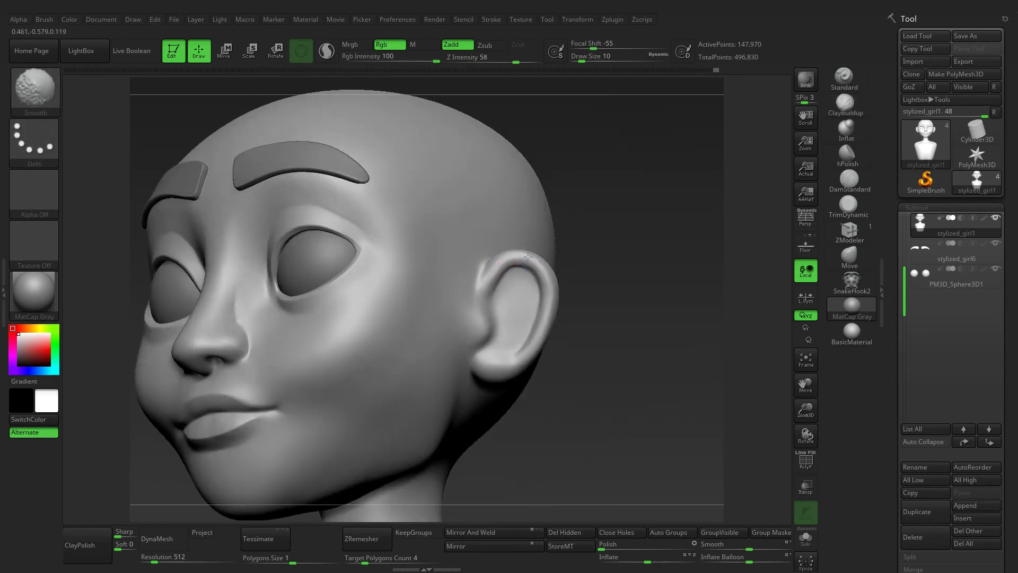
pyautogui.moveTo(528, 256)
pyautogui.mouseDown(button='right')
pyautogui.moveTo(598, 280)
pyautogui.moveTo(481, 290)
pyautogui.moveTo(586, 272)
pyautogui.moveTo(492, 301)
pyautogui.mouseUp(button='right')
pyautogui.press('shift')
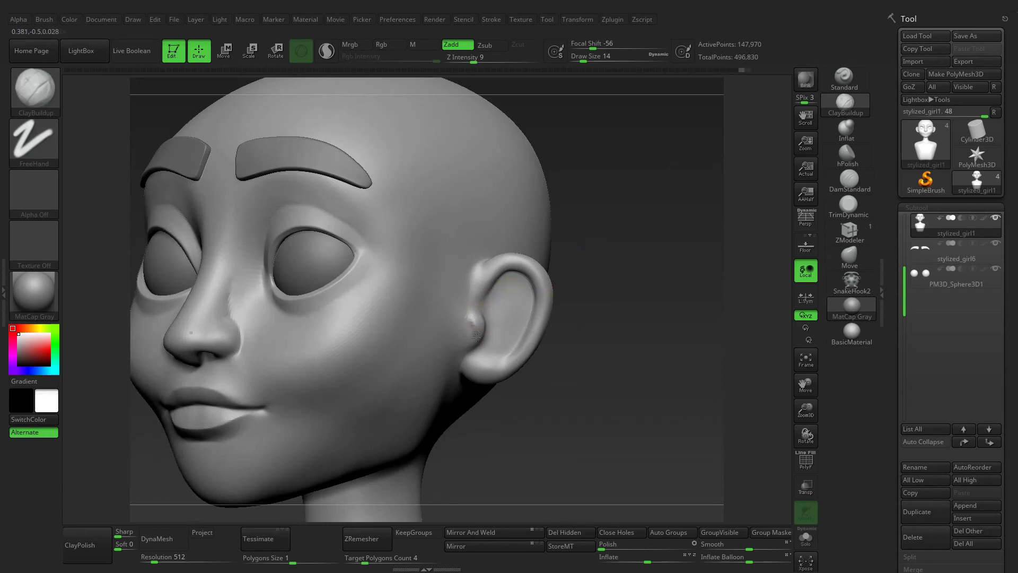
pyautogui.press('shift')
pyautogui.moveTo(614, 390)
pyautogui.mouseDown()
pyautogui.moveTo(688, 357)
pyautogui.moveTo(625, 376)
pyautogui.moveTo(558, 304)
pyautogui.moveTo(261, 187)
pyautogui.moveTo(690, 350)
pyautogui.moveTo(625, 302)
pyautogui.moveTo(643, 230)
pyautogui.moveTo(545, 218)
pyautogui.mouseUp()
pyautogui.press('shift')
pyautogui.press('shift')
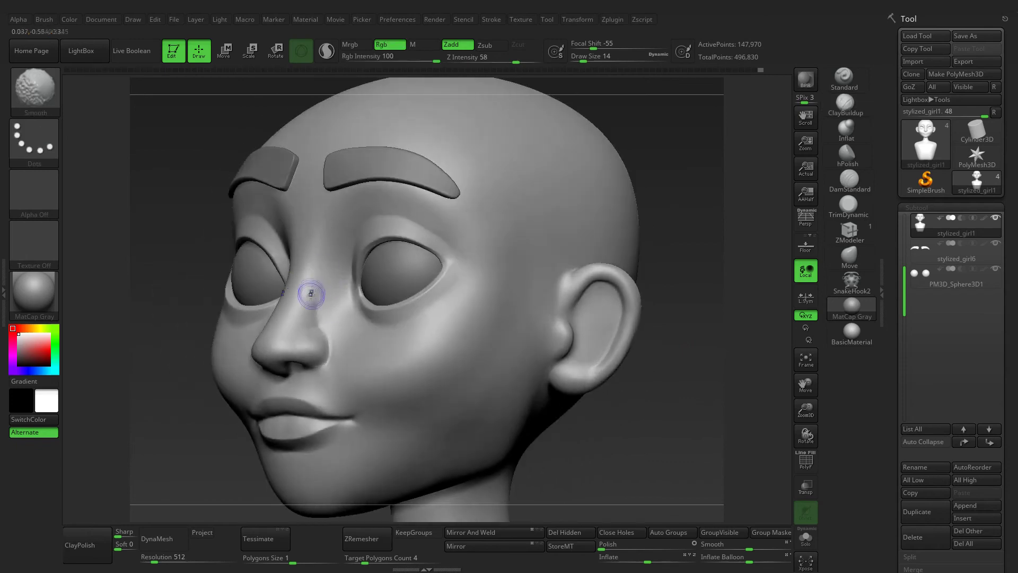
pyautogui.moveTo(191, 195)
pyautogui.mouseDown()
pyautogui.moveTo(578, 258)
pyautogui.moveTo(687, 253)
pyautogui.mouseUp()
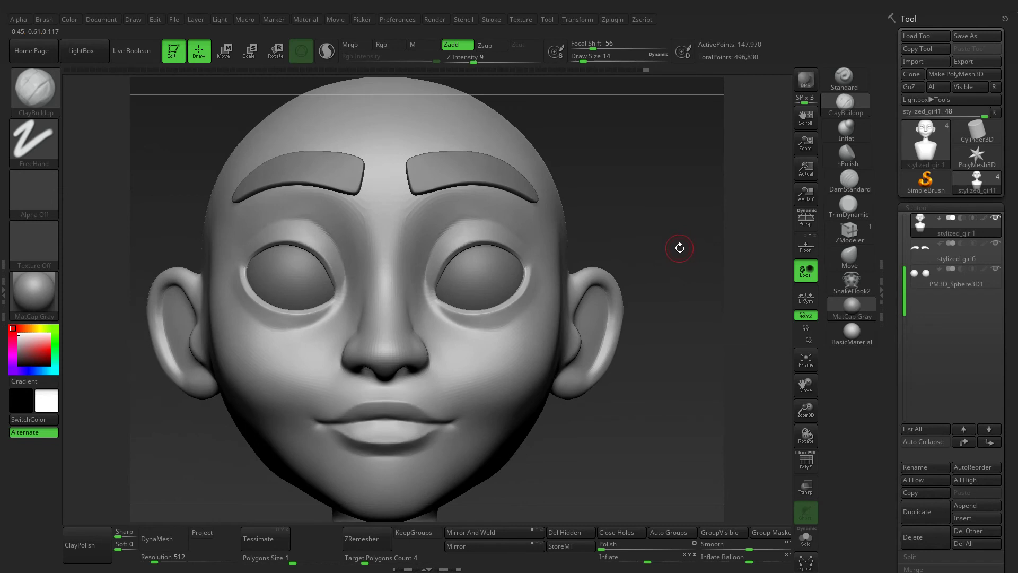
pyautogui.moveTo(673, 247); pyautogui.dragTo(711, 237)
# At a lower subdivision, narrow and round the shoulders and neck with Move and Inflat brushes
pyautogui.press('f')
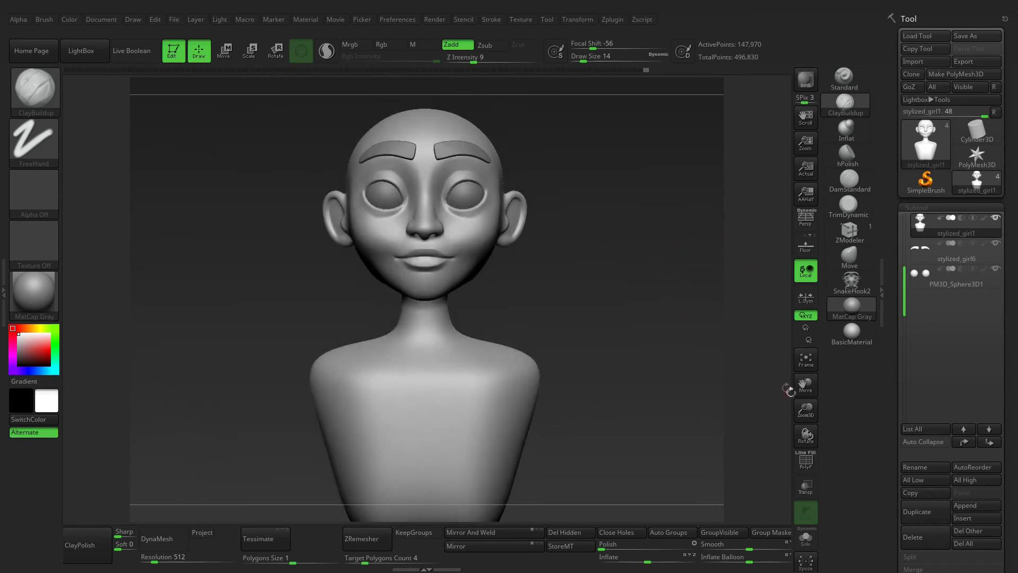
pyautogui.moveTo(790, 386)
pyautogui.mouseDown()
pyautogui.moveTo(663, 326)
pyautogui.moveTo(542, 314)
pyautogui.mouseUp()
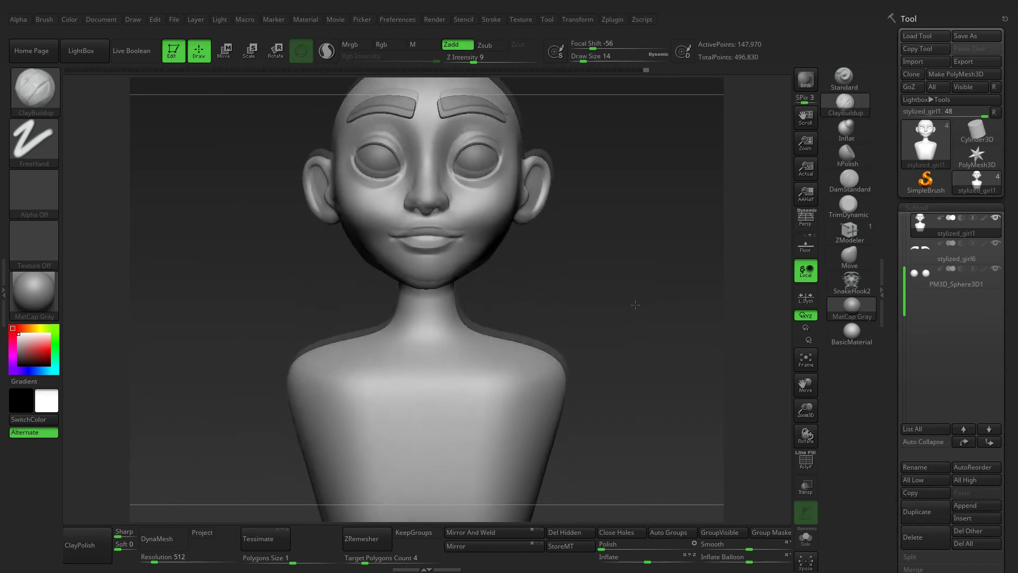
pyautogui.hotkey('shift', 'd')
pyautogui.hotkey('shift', 'd')
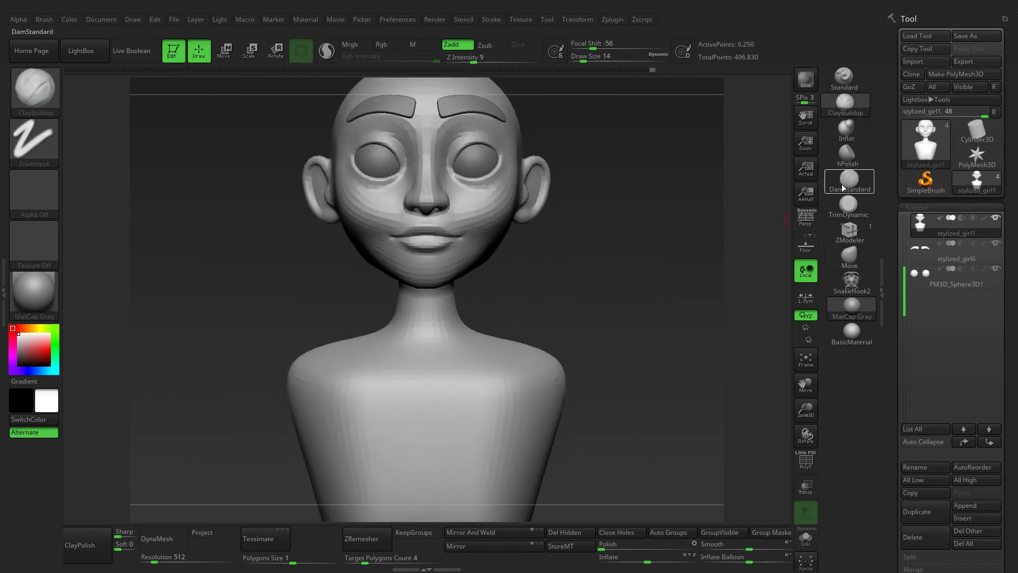
pyautogui.click(849, 258)
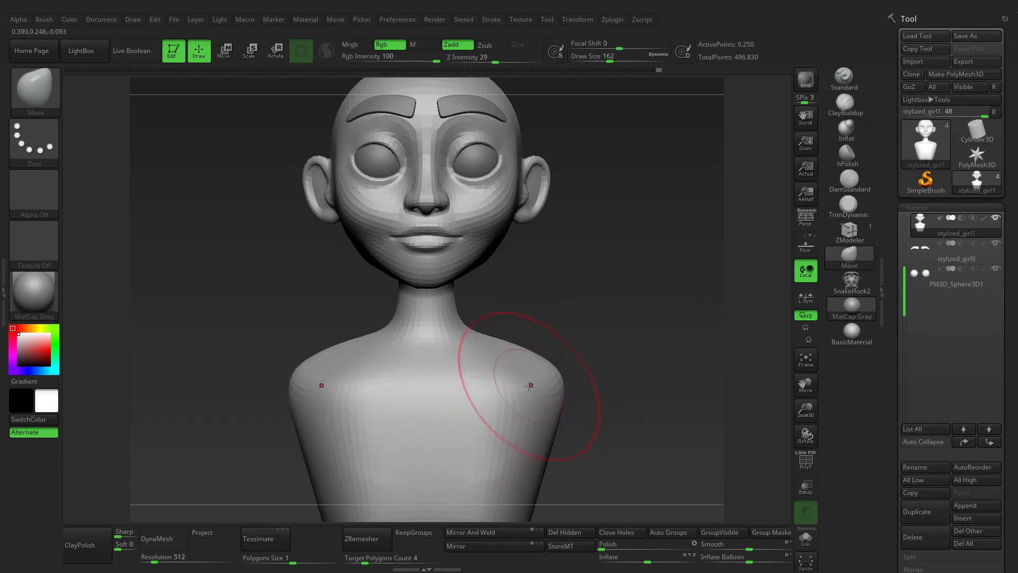
pyautogui.moveTo(540, 394); pyautogui.dragTo(570, 374, button='right')
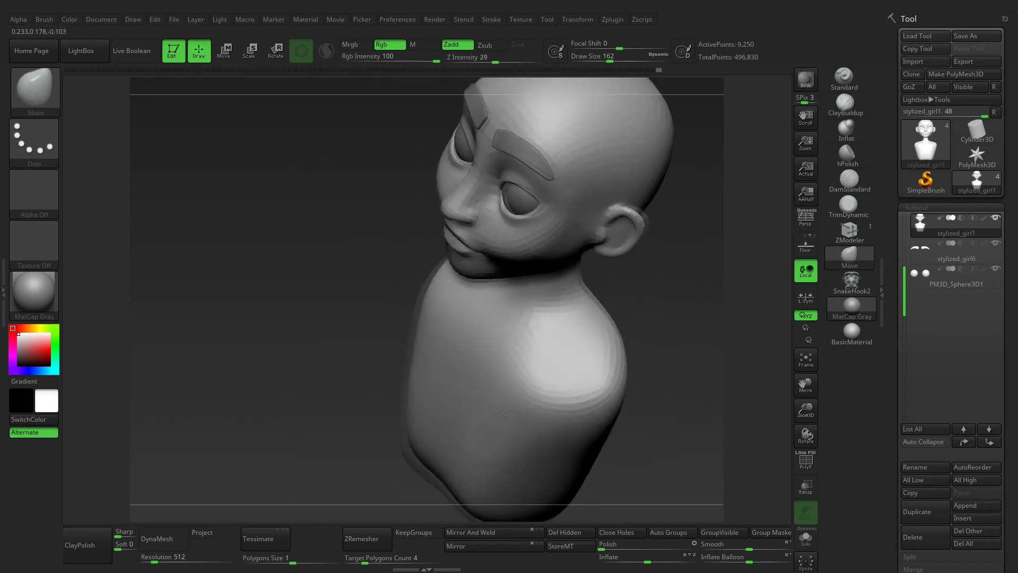
pyautogui.click(846, 130)
pyautogui.keyDown('shift'); pyautogui.moveTo(568, 365); pyautogui.dragTo(478, 416, button='right'); pyautogui.keyUp('shift')
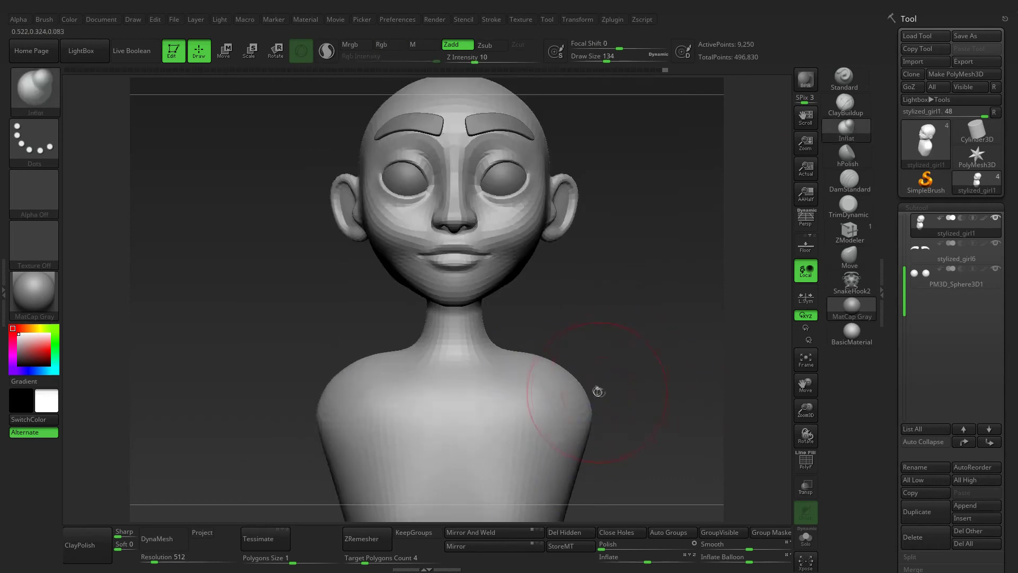
pyautogui.moveTo(626, 319)
pyautogui.mouseDown(button='right')
pyautogui.moveTo(567, 316)
pyautogui.moveTo(445, 380)
pyautogui.moveTo(464, 318)
pyautogui.moveTo(450, 336)
pyautogui.moveTo(372, 340)
pyautogui.mouseUp(button='right')
pyautogui.scroll(2, 620, 308)
pyautogui.scroll(-1, 341, 336)
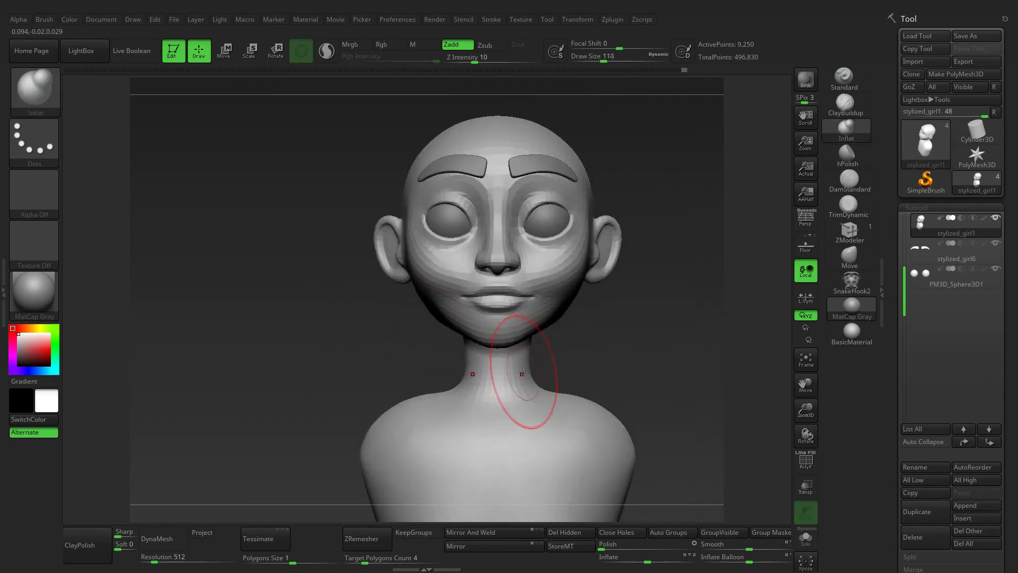
pyautogui.moveTo(526, 383)
pyautogui.mouseDown(button='right')
pyautogui.moveTo(548, 344)
pyautogui.moveTo(546, 398)
pyautogui.moveTo(529, 362)
pyautogui.moveTo(563, 375)
pyautogui.moveTo(612, 338)
pyautogui.moveTo(655, 337)
pyautogui.mouseUp(button='right')
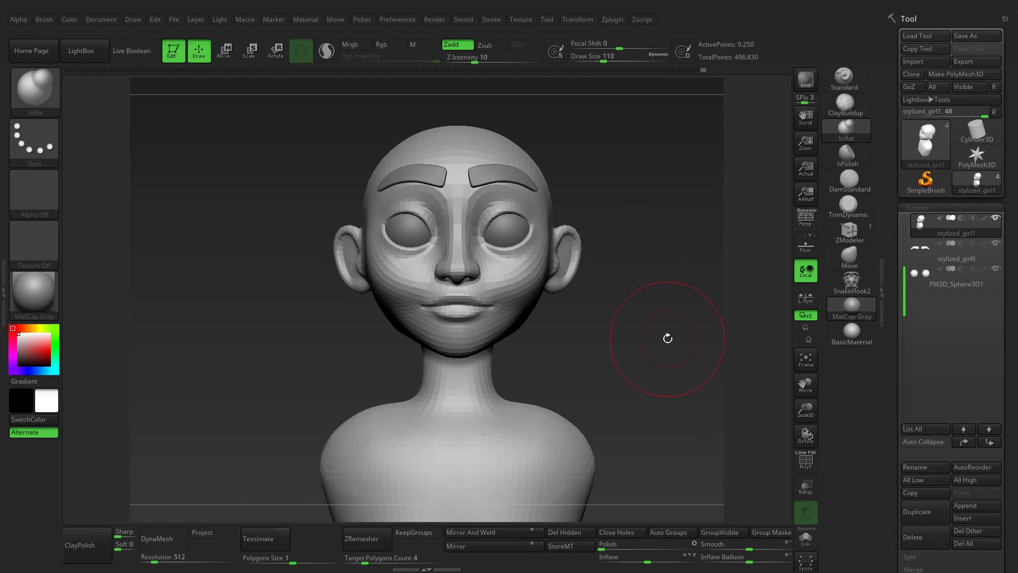
# Zoom in on the eyes, smooth an inner eye corner, and drop a subdivision level
pyautogui.keyDown('ctrl'); pyautogui.moveTo(666, 297); pyautogui.dragTo(659, 274, button='right'); pyautogui.keyUp('ctrl')
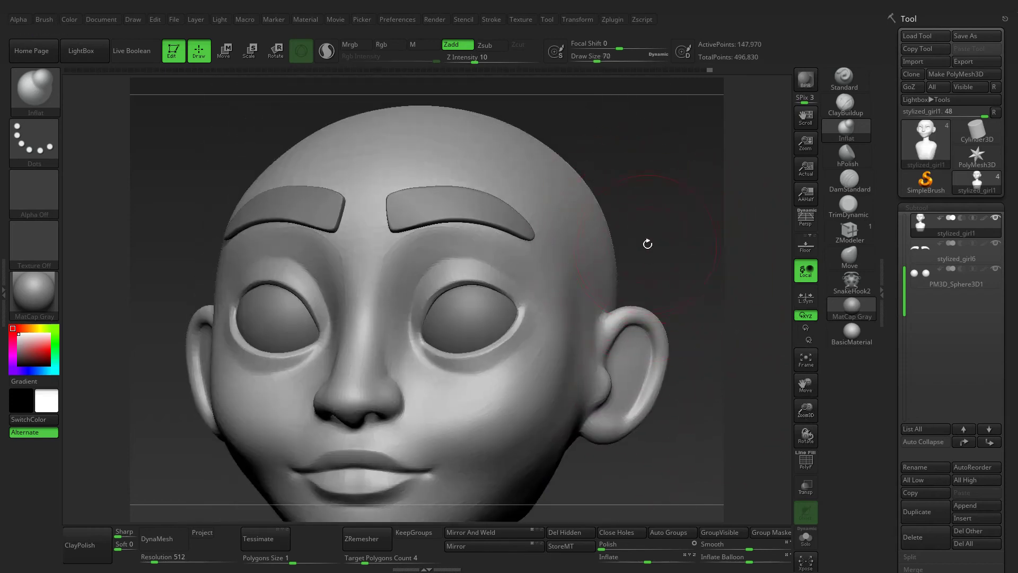
pyautogui.moveTo(805, 409)
pyautogui.mouseDown()
pyautogui.moveTo(806, 371)
pyautogui.moveTo(827, 477)
pyautogui.mouseUp()
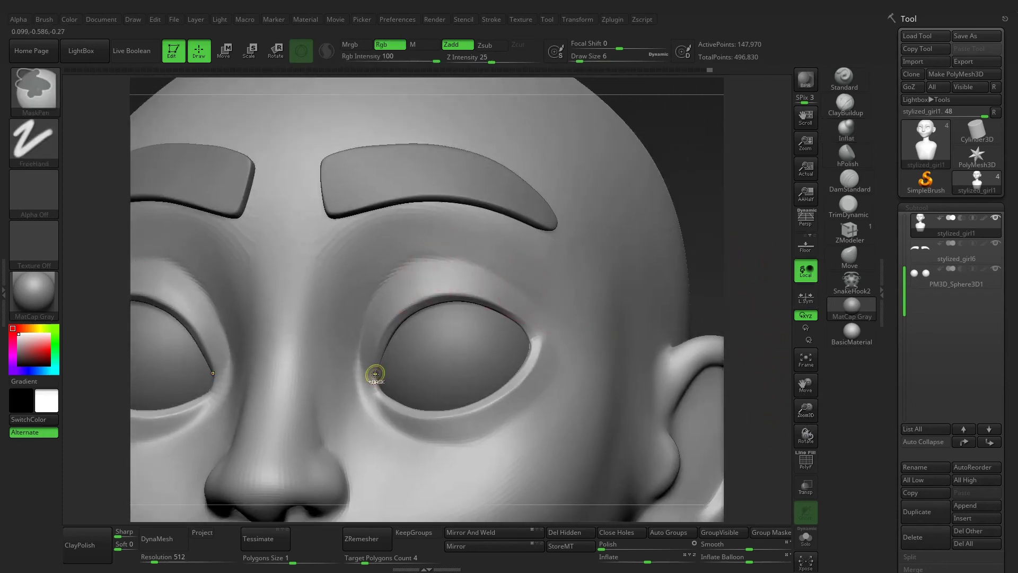
pyautogui.keyDown('shift'); pyautogui.moveTo(374, 380); pyautogui.dragTo(374, 375); pyautogui.keyUp('shift')
pyautogui.moveTo(681, 227); pyautogui.dragTo(711, 227)
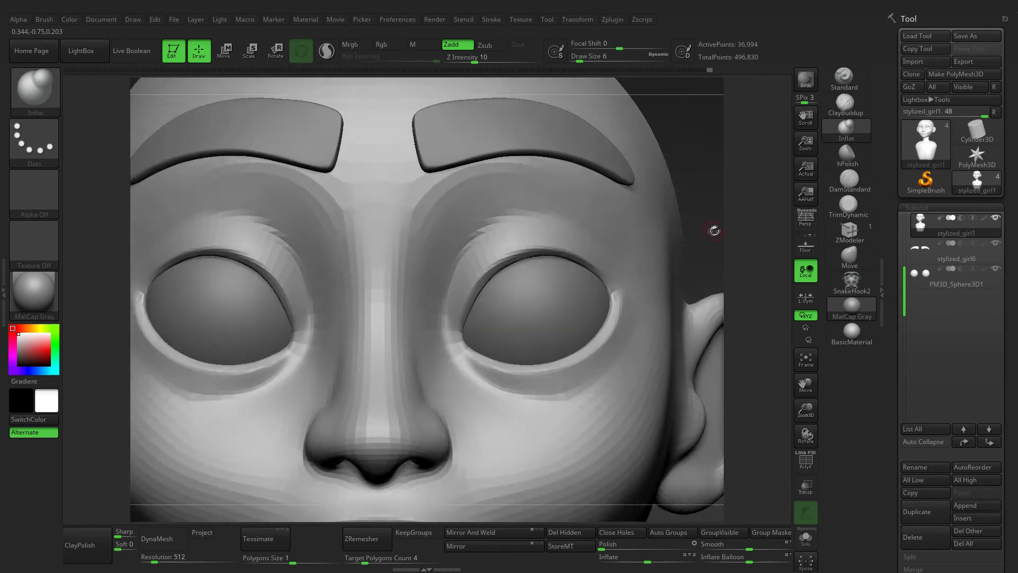
pyautogui.hotkey('shift', 'd')
# Pull the inner eye corners down with a small Move brush, smooth, then inflate them at lower intensity
pyautogui.click(849, 256)
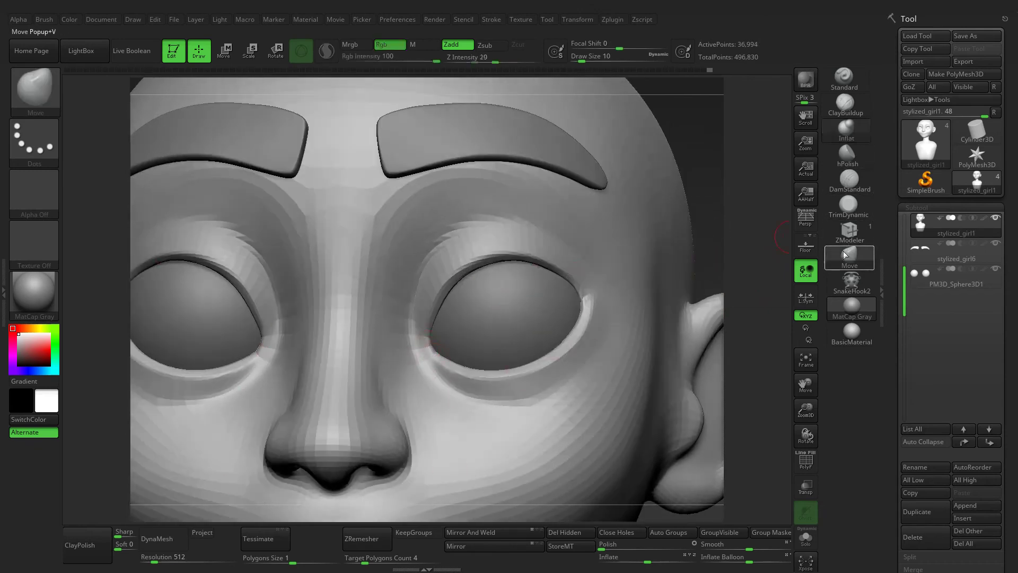
pyautogui.press('[')
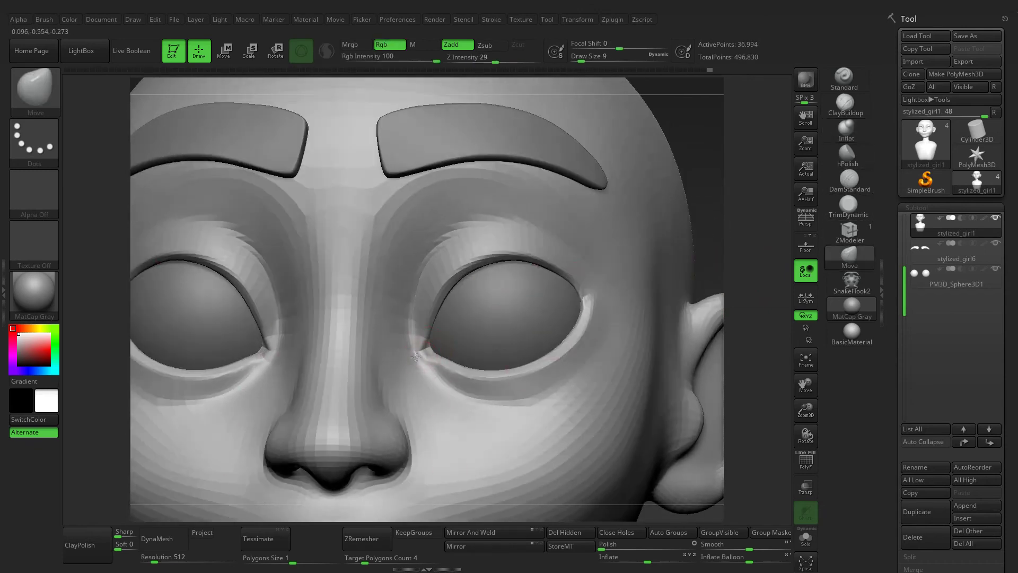
pyautogui.moveTo(421, 344); pyautogui.dragTo(429, 361)
pyautogui.click(804, 466)
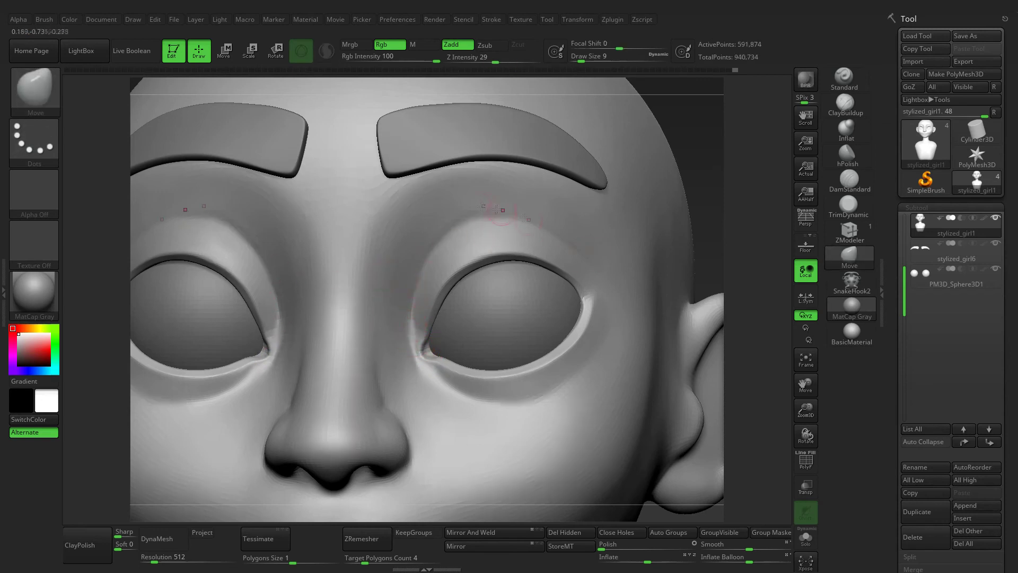
pyautogui.press('shift')
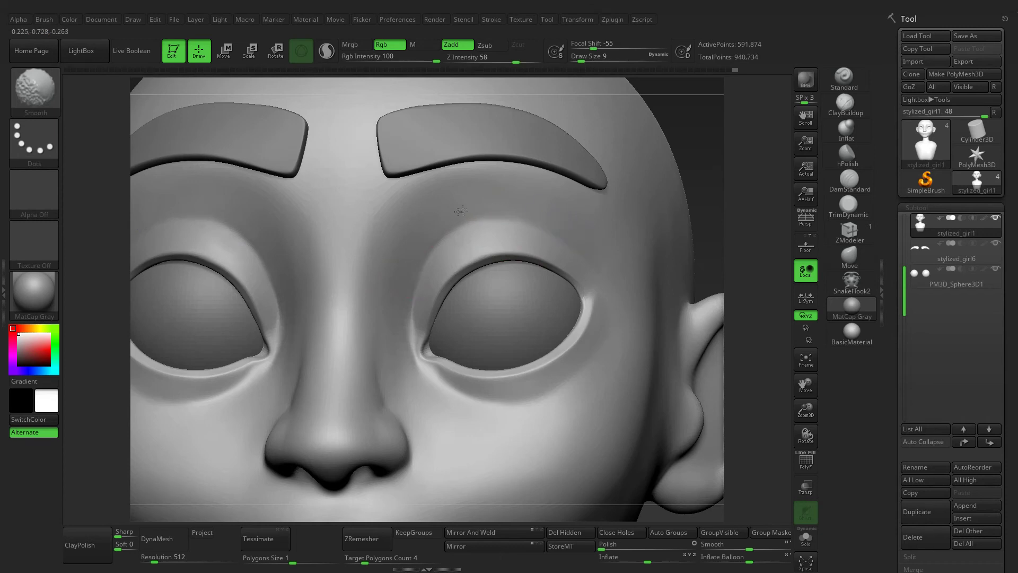
pyautogui.click(845, 139)
pyautogui.click(473, 62)
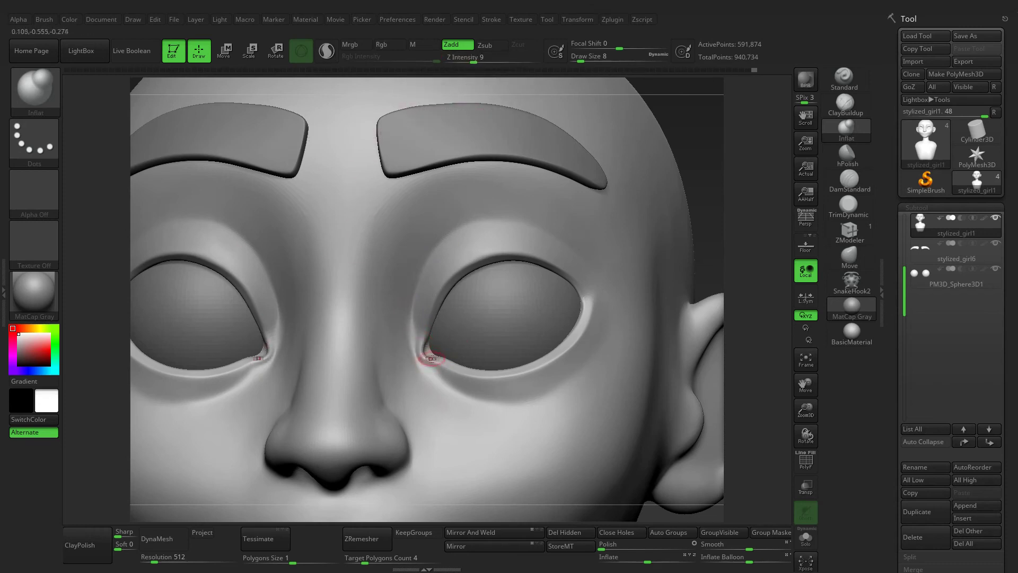
pyautogui.moveTo(423, 348); pyautogui.dragTo(434, 361)
# Mask along both upper eyelid rims out to the outer eye corners
pyautogui.hotkey('shift', 'd')
pyautogui.keyDown('ctrl'); pyautogui.moveTo(426, 328); pyautogui.dragTo(480, 262); pyautogui.keyUp('ctrl')
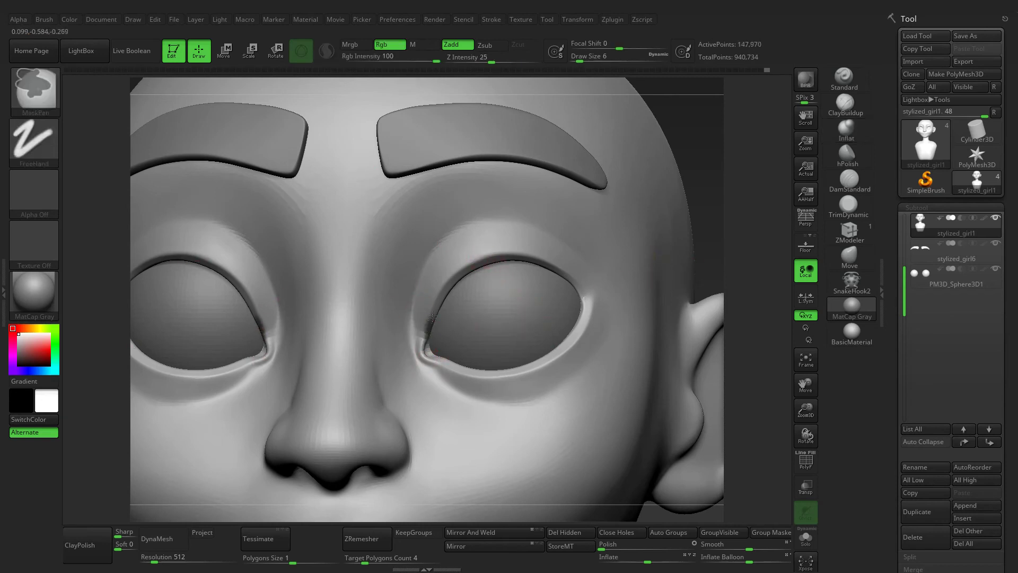
pyautogui.moveTo(571, 284)
pyautogui.keyDown('ctrl'); pyautogui.mouseDown()
pyautogui.moveTo(582, 291)
pyautogui.moveTo(450, 286)
pyautogui.mouseUp(); pyautogui.keyUp('ctrl')
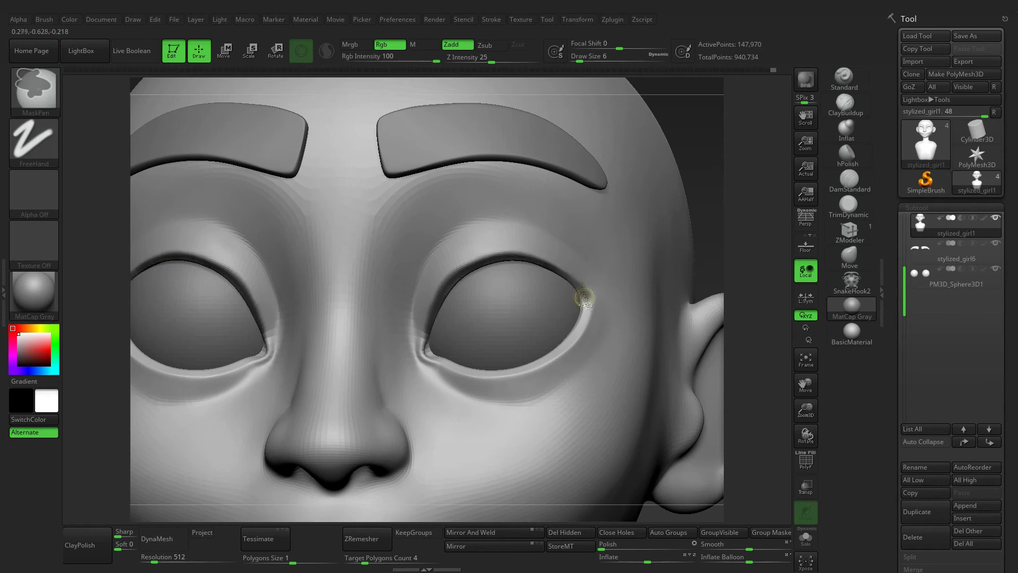
pyautogui.keyDown('ctrl'); pyautogui.moveTo(585, 299); pyautogui.dragTo(585, 308); pyautogui.keyUp('ctrl')
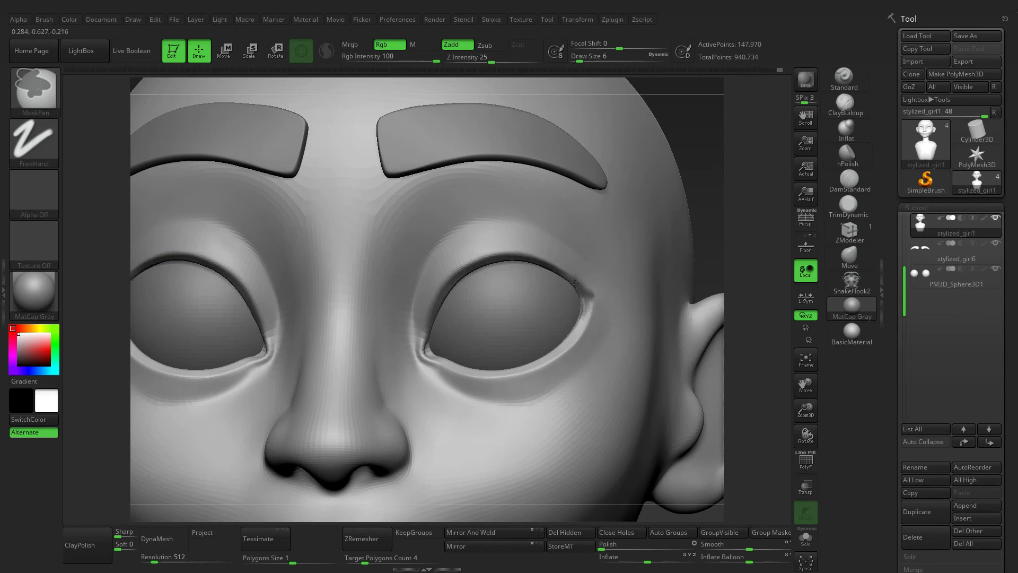
pyautogui.keyDown('ctrl'); pyautogui.moveTo(579, 336); pyautogui.dragTo(584, 318); pyautogui.keyUp('ctrl')
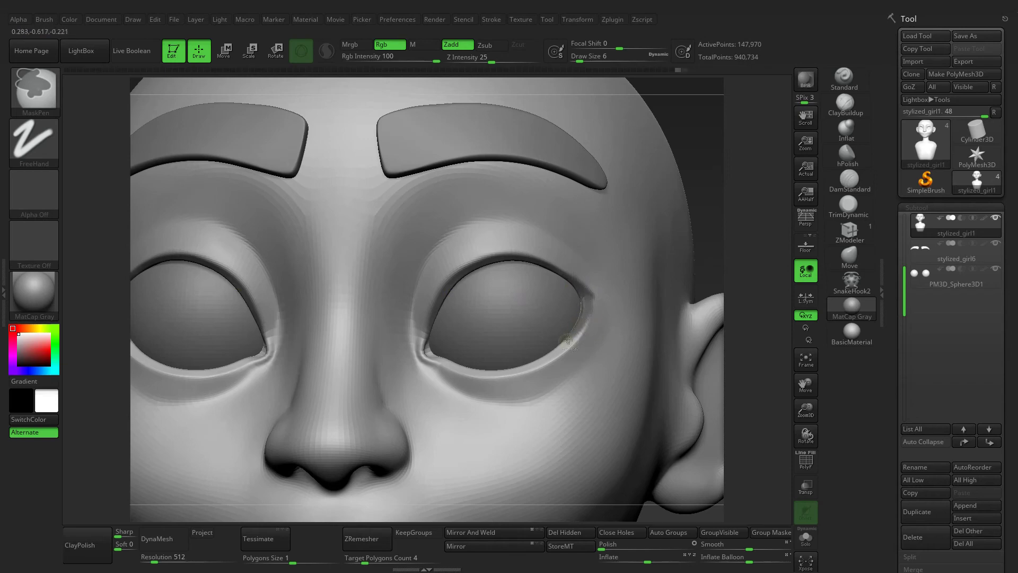
pyautogui.click(846, 130)
pyautogui.moveTo(708, 216); pyautogui.dragTo(711, 228)
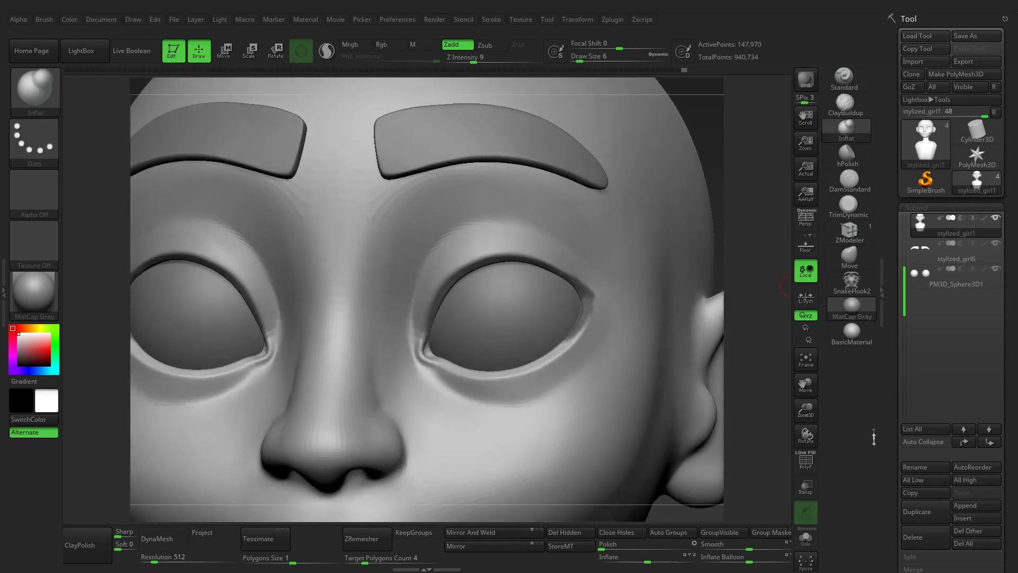
# Extract a 0.02-thick shell from the masked eye area and accept it
pyautogui.scroll(-5, 923, 329)
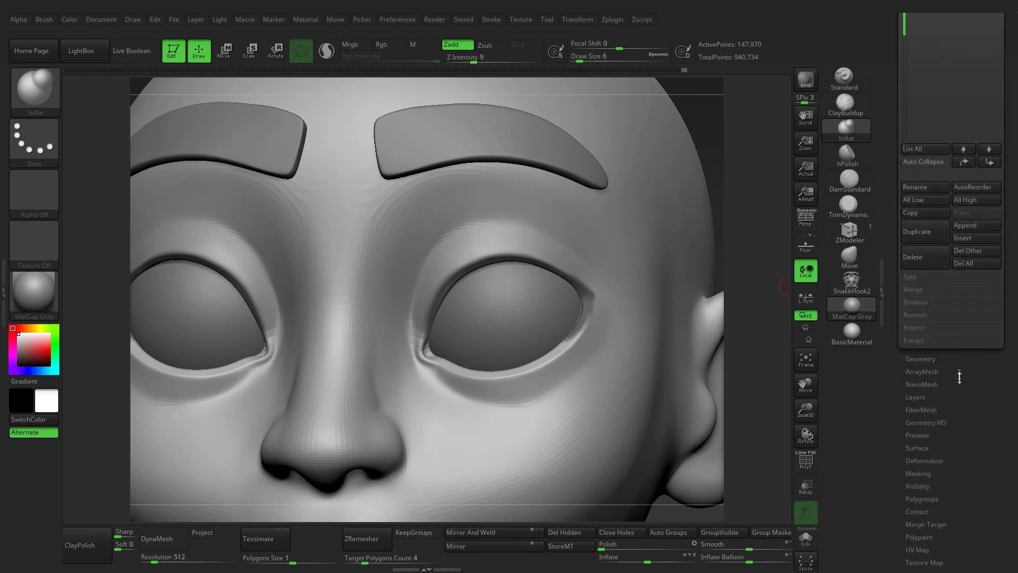
pyautogui.click(925, 359)
pyautogui.click(970, 365)
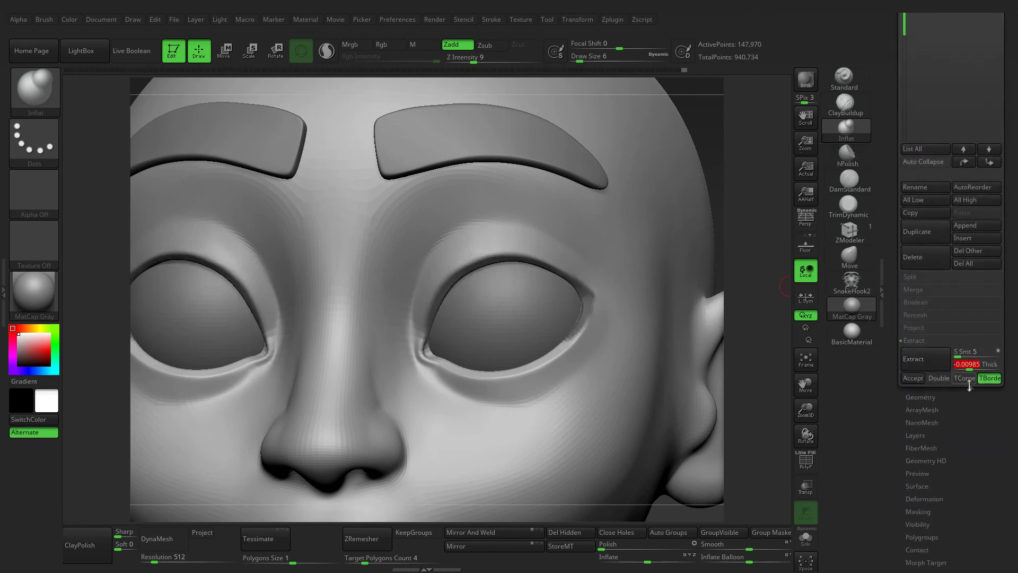
pyautogui.write('0.02')
pyautogui.click(938, 377)
pyautogui.click(912, 378)
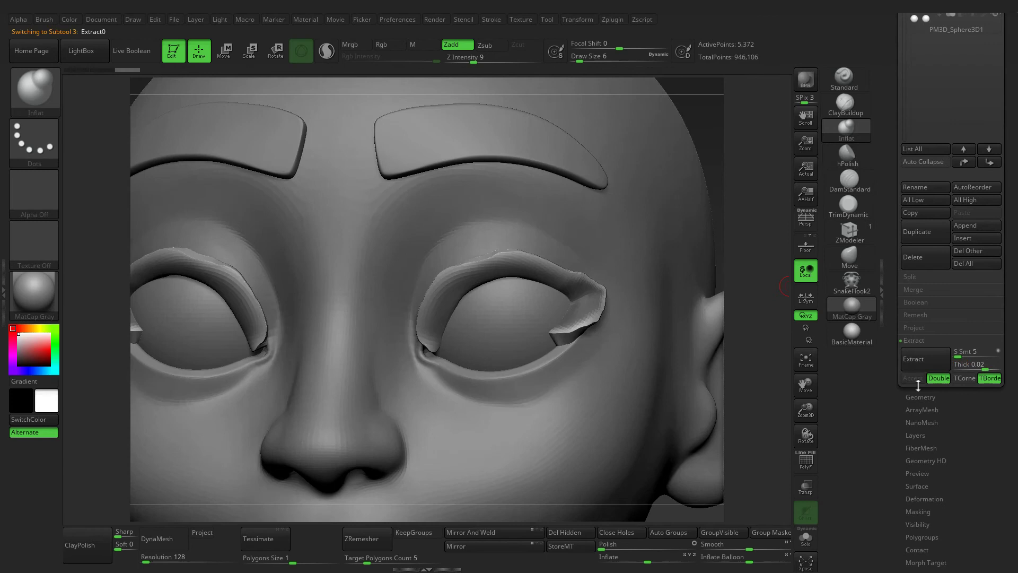
# Regenerate the eyelid shell preview at a much thinner 0.00018 thickness
pyautogui.click(925, 359)
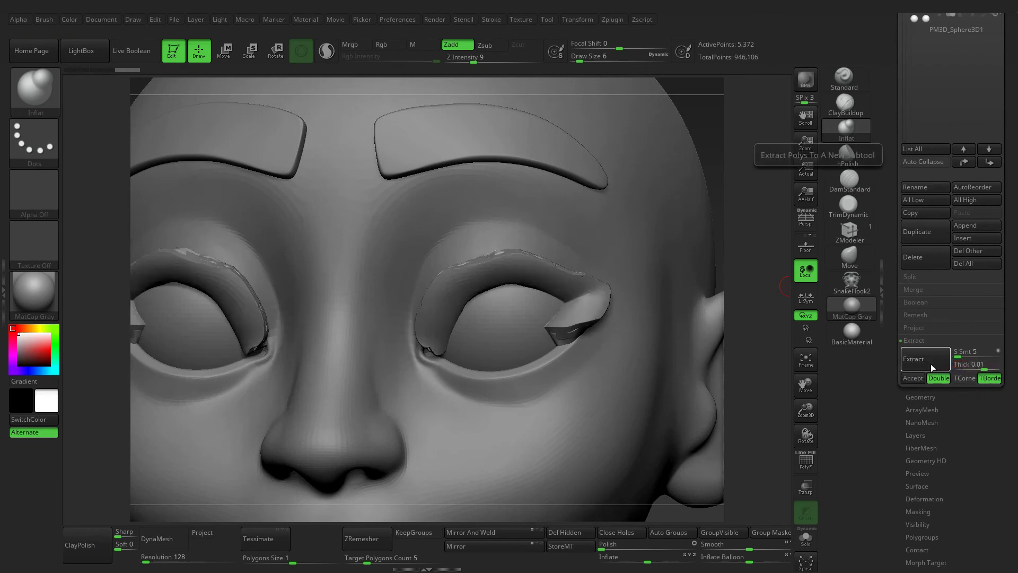
pyautogui.press('BackSpace')
pyautogui.press('BackSpace')
pyautogui.press('BackSpace')
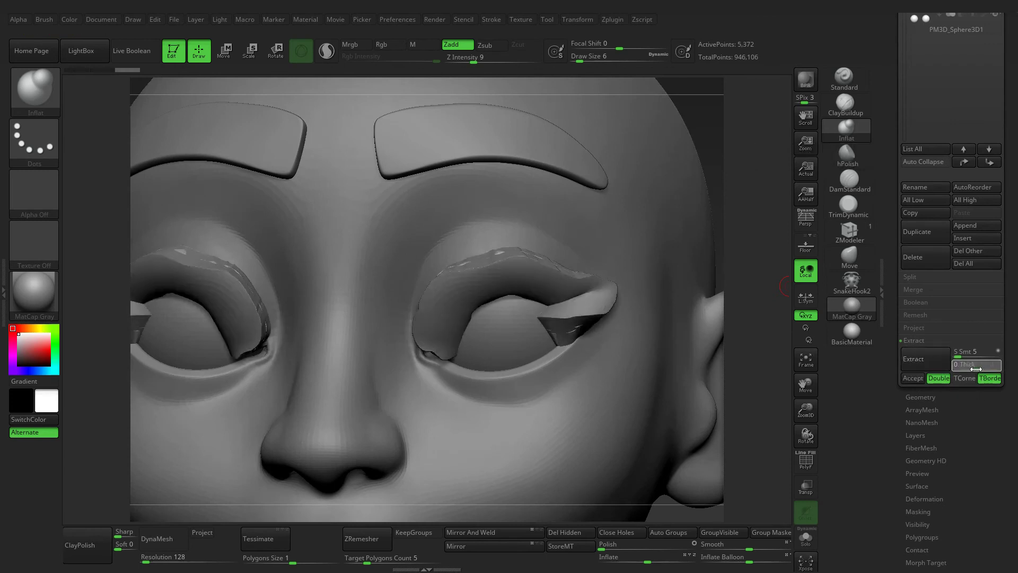
pyautogui.click(925, 359)
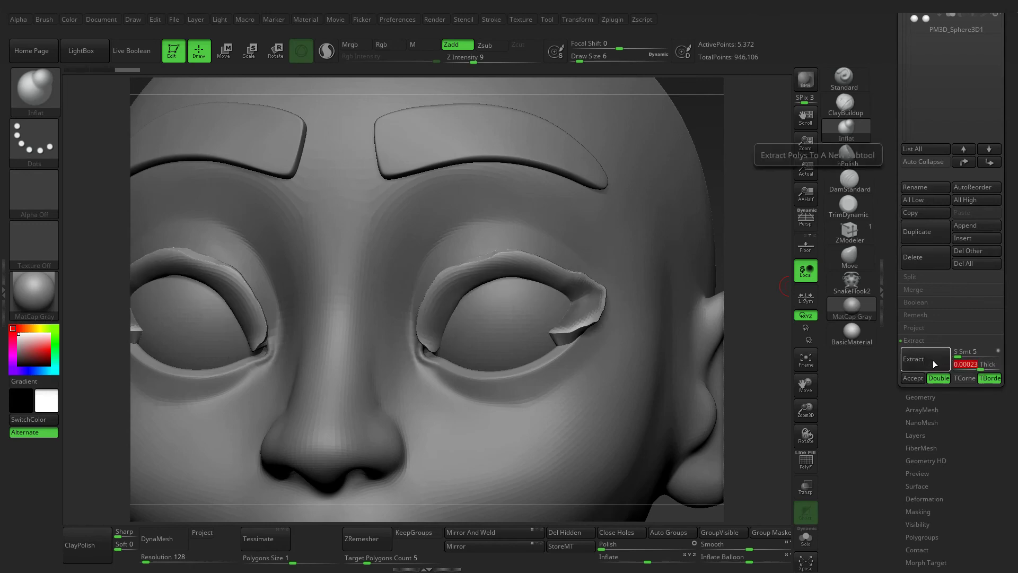
pyautogui.moveTo(974, 364); pyautogui.dragTo(974, 365)
pyautogui.write('0.00018')
pyautogui.click(925, 359)
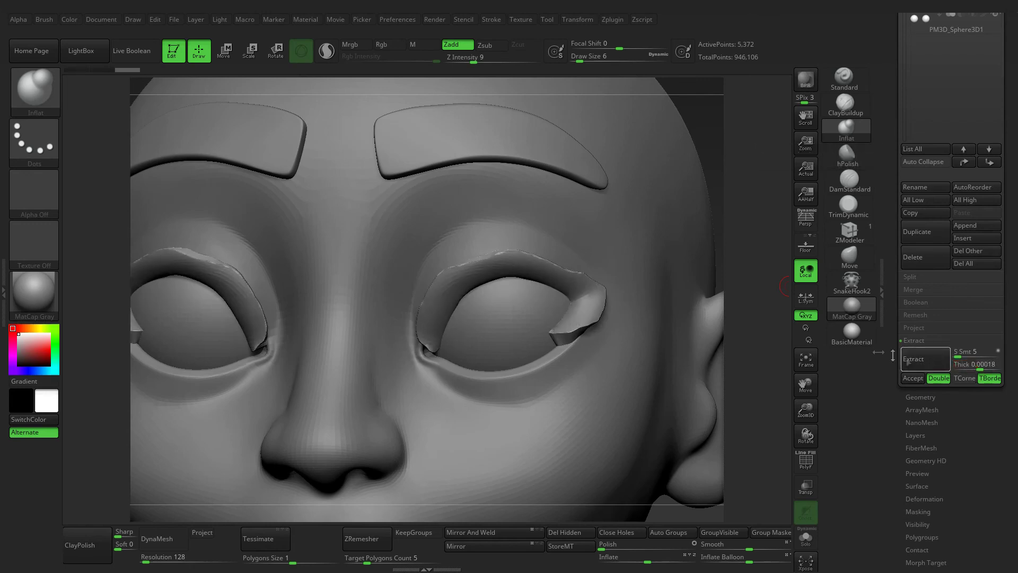
pyautogui.moveTo(780, 322)
pyautogui.mouseDown()
pyautogui.moveTo(786, 292)
pyautogui.moveTo(757, 321)
pyautogui.moveTo(780, 322)
pyautogui.mouseUp()
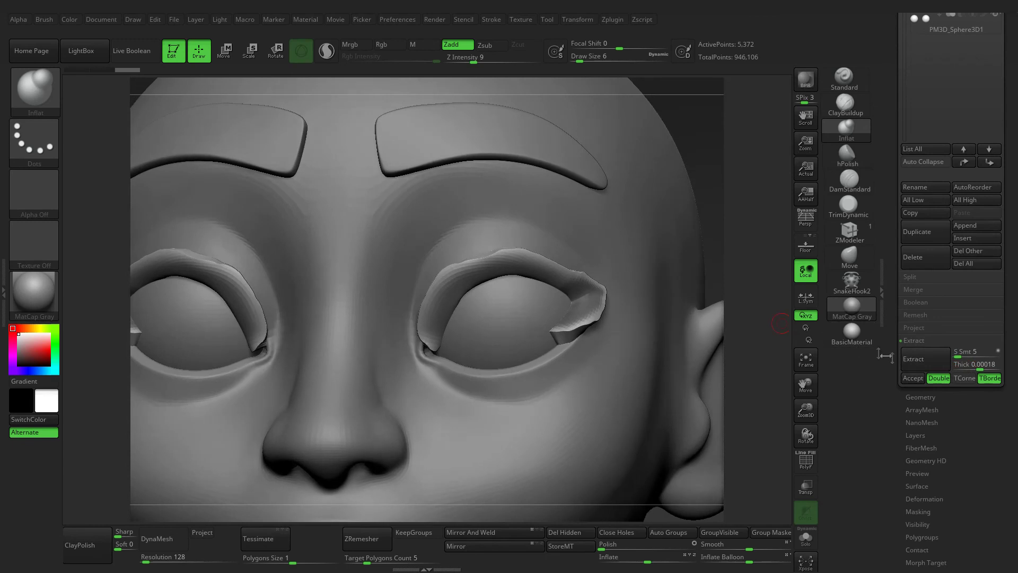
# Toggle the extraction corner option and wireframe, then accept the eyelid extraction
pyautogui.click(966, 380)
pyautogui.click(917, 359)
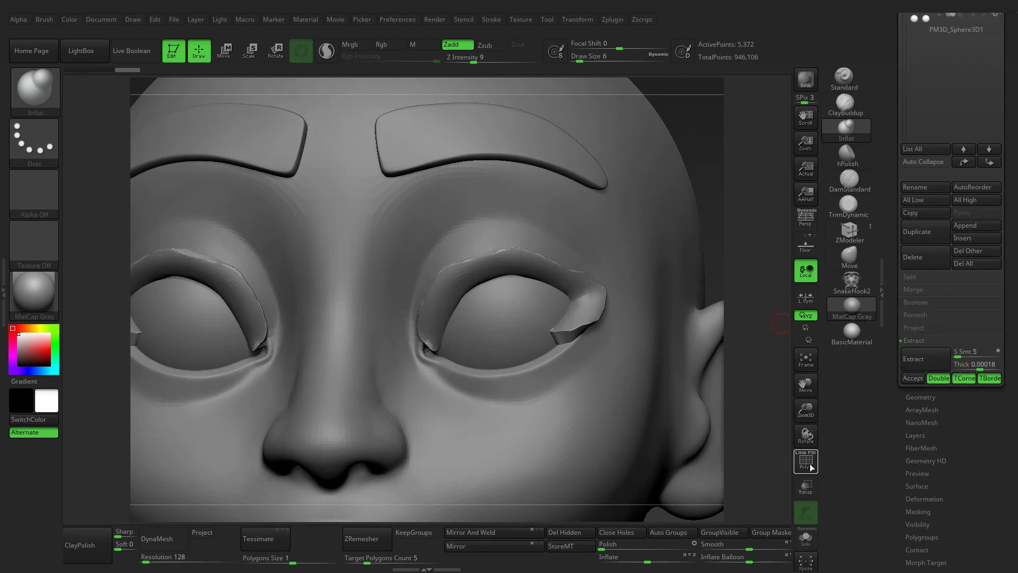
pyautogui.click(806, 462)
pyautogui.click(807, 462)
pyautogui.click(964, 378)
pyautogui.click(914, 359)
pyautogui.click(804, 467)
pyautogui.click(913, 377)
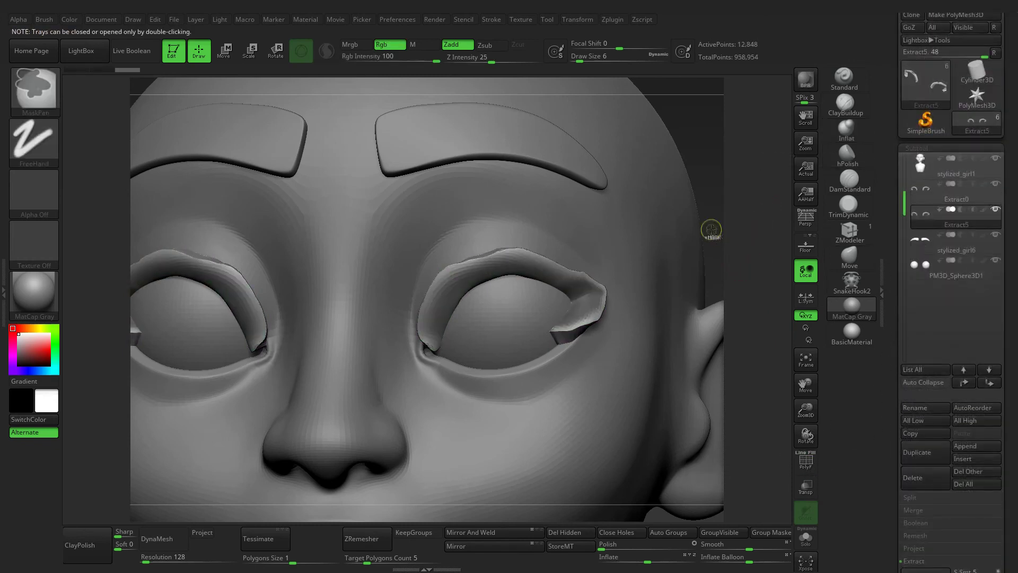
# Delete the earlier test pieces Extract0 and Extract5
pyautogui.click(955, 192)
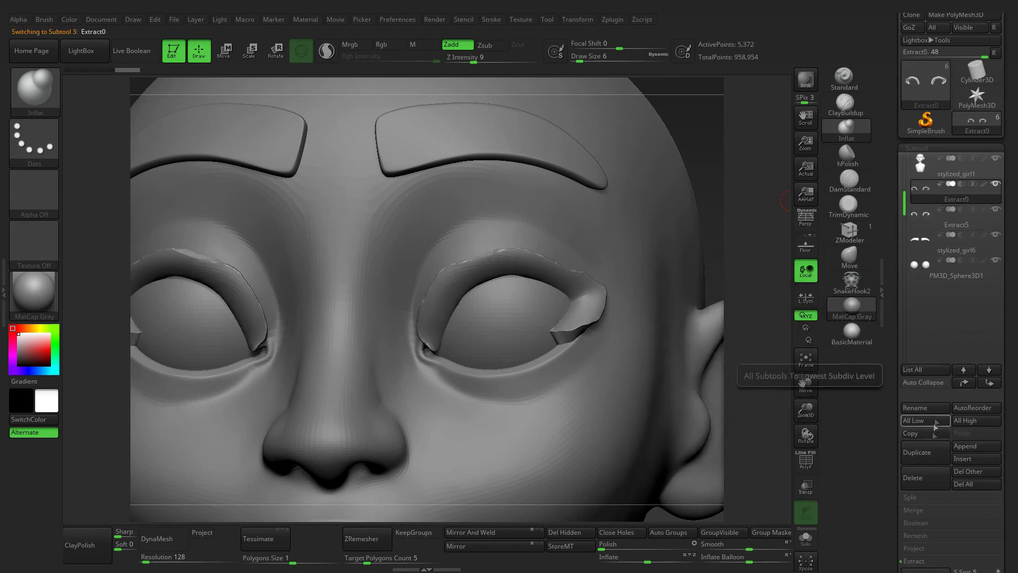
pyautogui.click(922, 476)
pyautogui.click(827, 496)
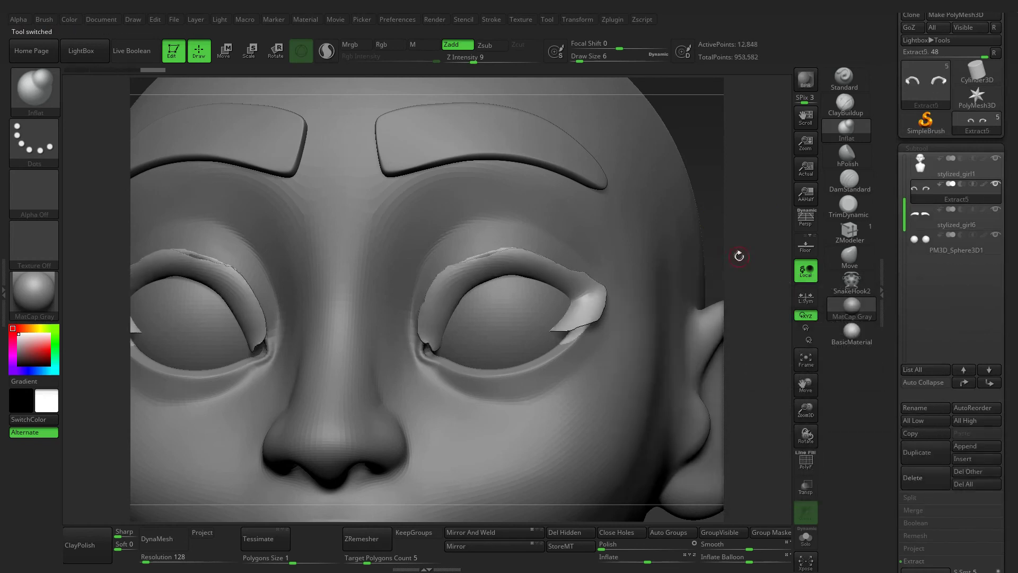
pyautogui.moveTo(725, 203); pyautogui.dragTo(724, 184)
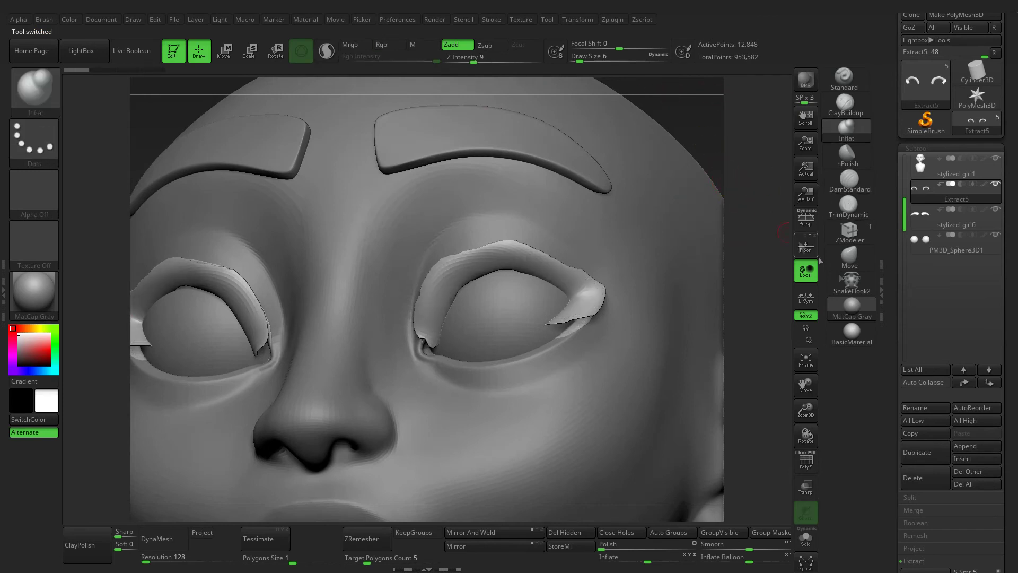
pyautogui.click(923, 477)
pyautogui.click(828, 496)
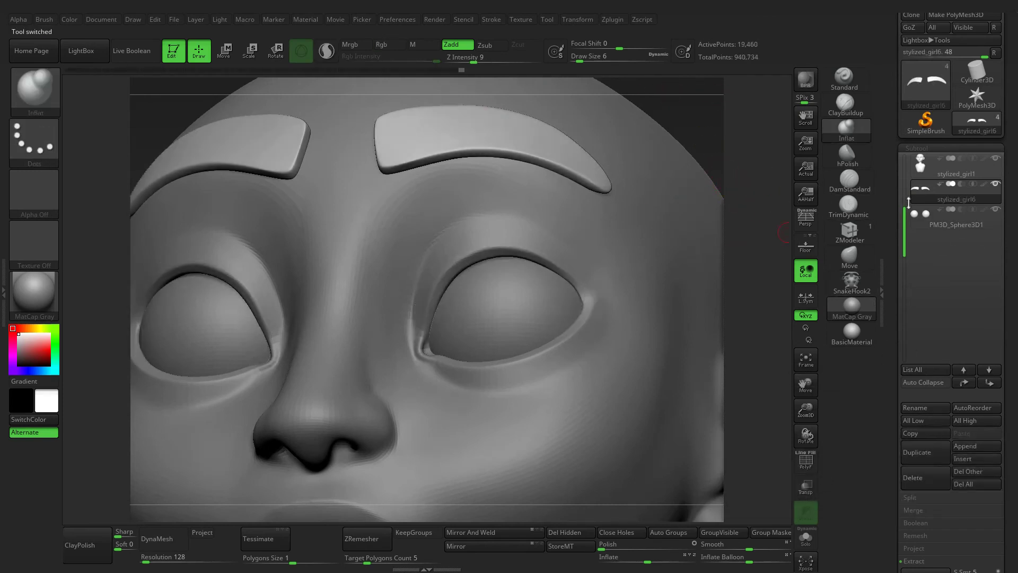
# Re-extract the eyelid rims from the body as Extract6 and polish them at 25
pyautogui.click(921, 167)
pyautogui.scroll(-5, 925, 477)
pyautogui.click(916, 349)
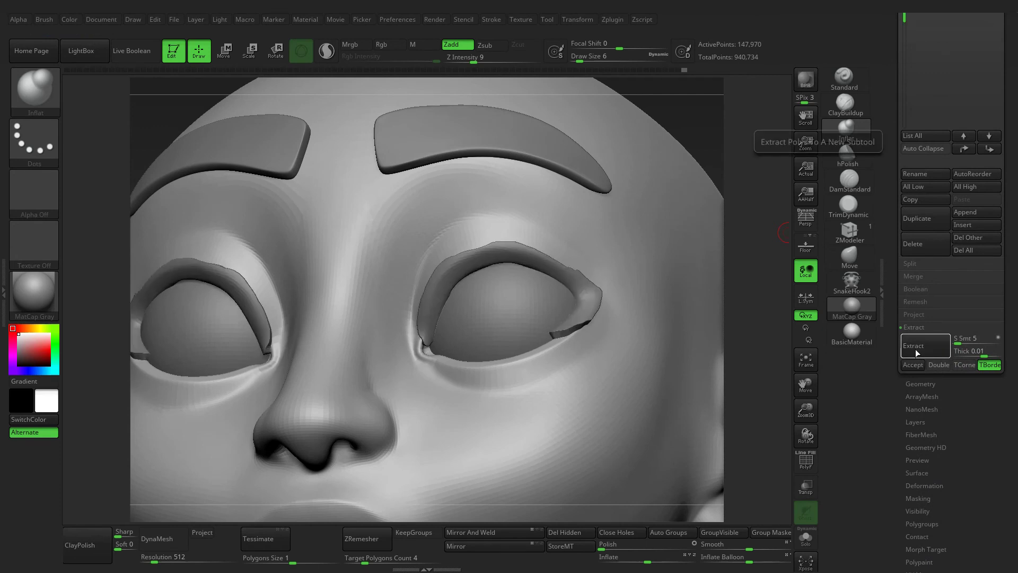
pyautogui.click(913, 365)
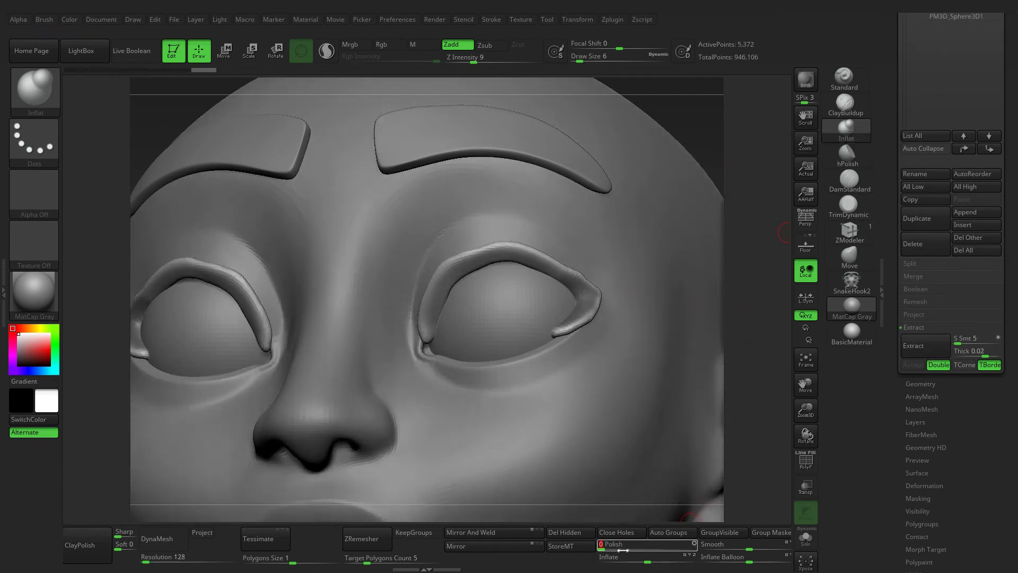
pyautogui.moveTo(605, 545); pyautogui.dragTo(631, 545)
pyautogui.press('ctrl')
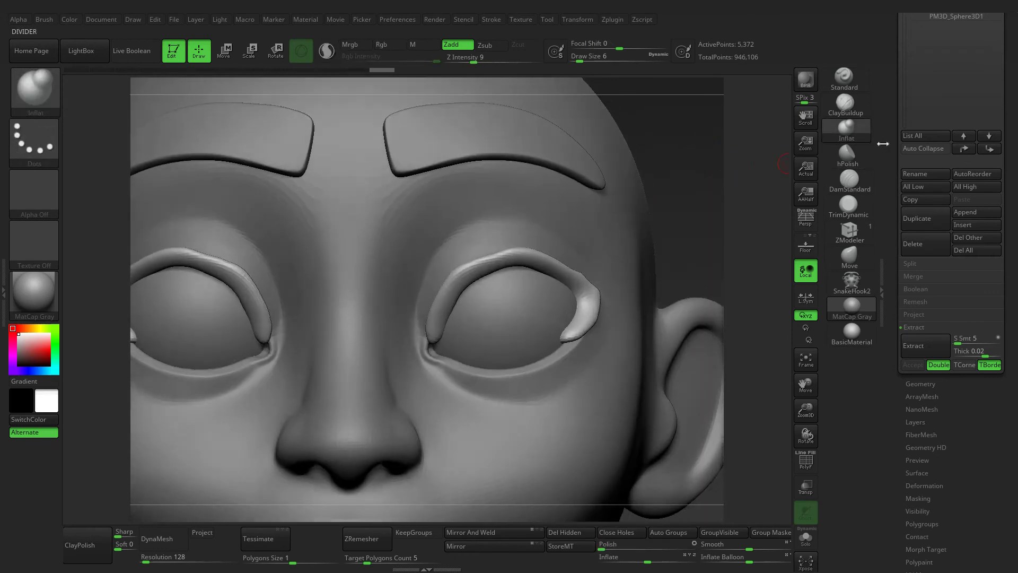
# Reshape both eyelid rims with the Move brush, pulling the right rim's outer end to a point
pyautogui.moveTo(921, 159); pyautogui.dragTo(921, 206)
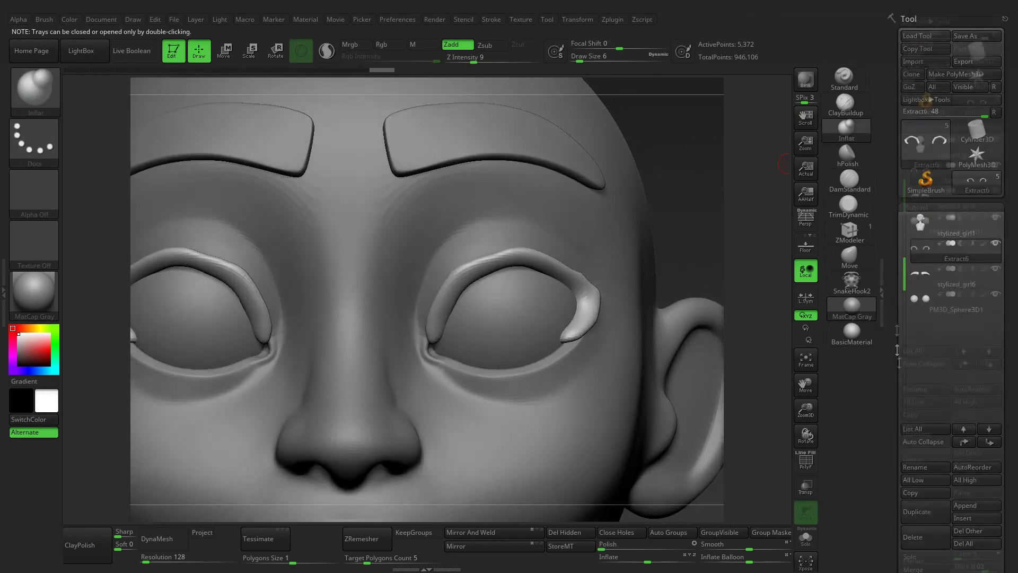
pyautogui.click(921, 206)
pyautogui.click(849, 257)
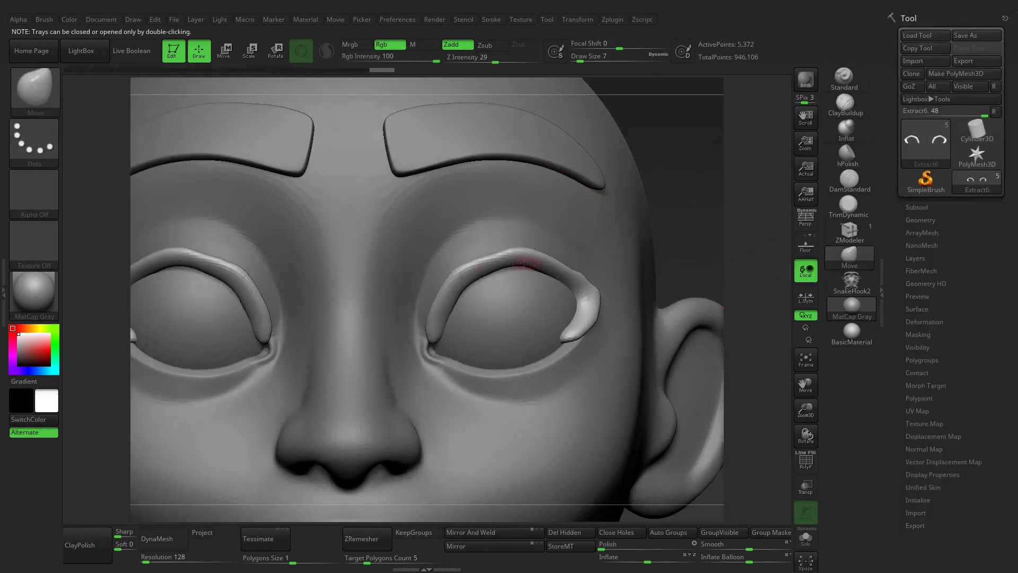
pyautogui.moveTo(477, 263)
pyautogui.mouseDown()
pyautogui.moveTo(461, 273)
pyautogui.moveTo(536, 253)
pyautogui.mouseUp()
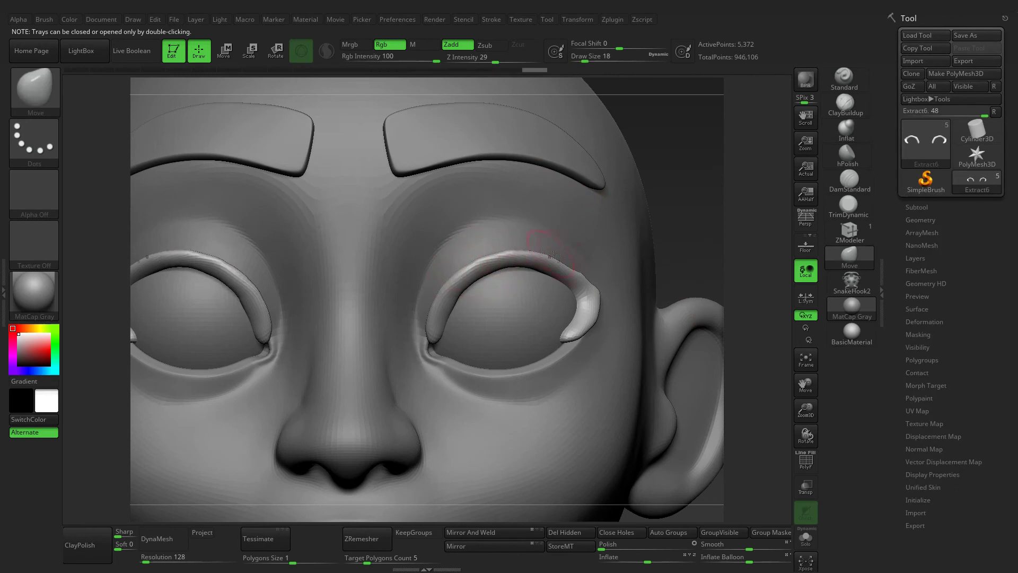
pyautogui.press('[')
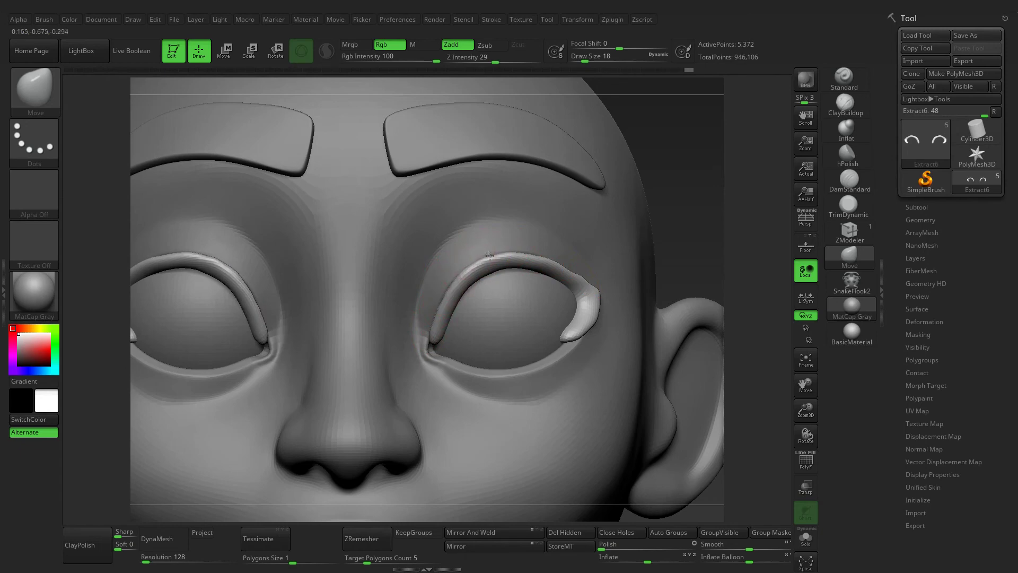
pyautogui.press('[')
pyautogui.moveTo(584, 280); pyautogui.dragTo(613, 290)
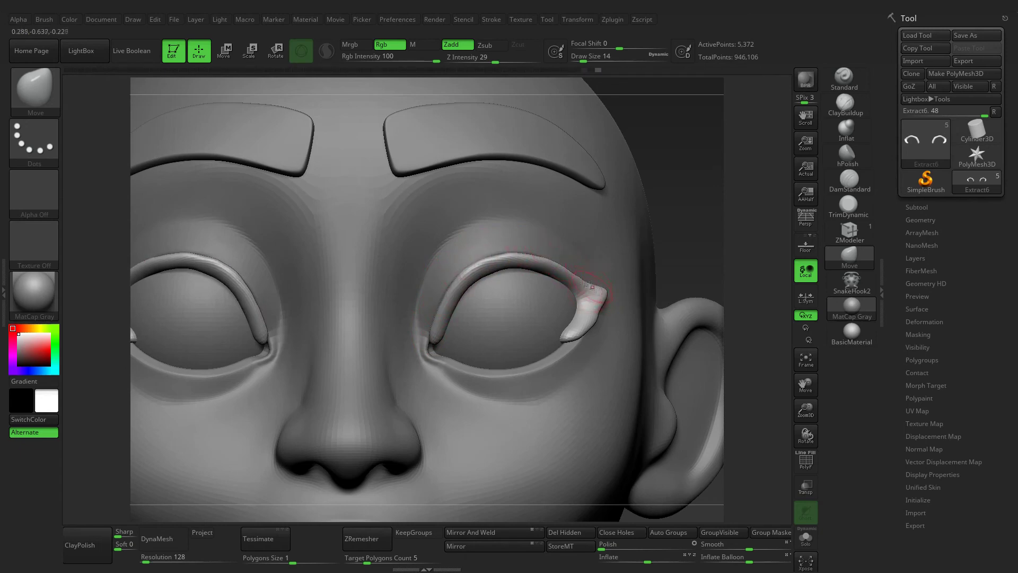
# Refine the right eye's outer tip, upper rim and inner-corner rim
pyautogui.moveTo(710, 433)
pyautogui.mouseDown()
pyautogui.moveTo(705, 503)
pyautogui.moveTo(705, 414)
pyautogui.mouseUp()
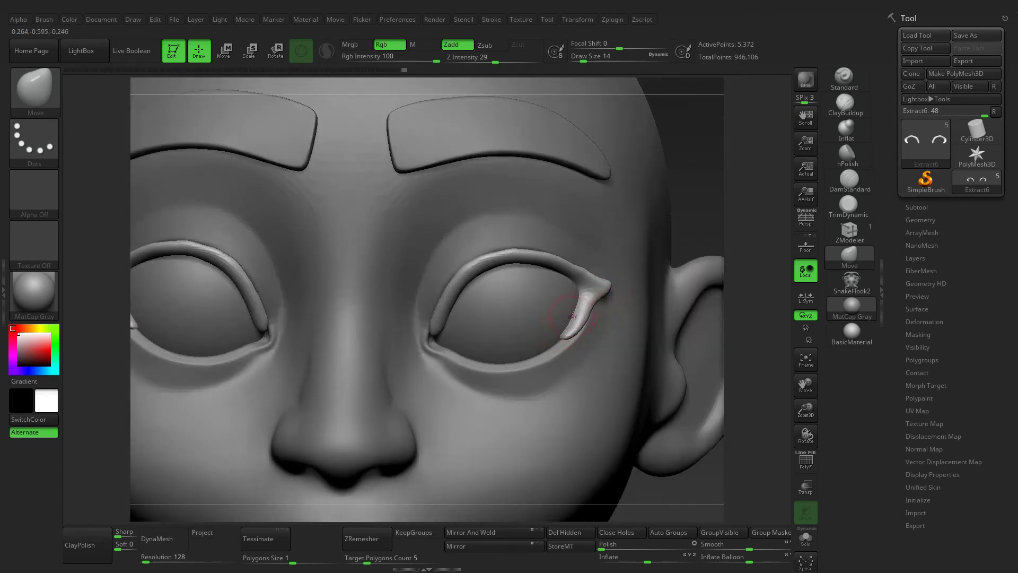
pyautogui.moveTo(586, 298); pyautogui.dragTo(599, 299)
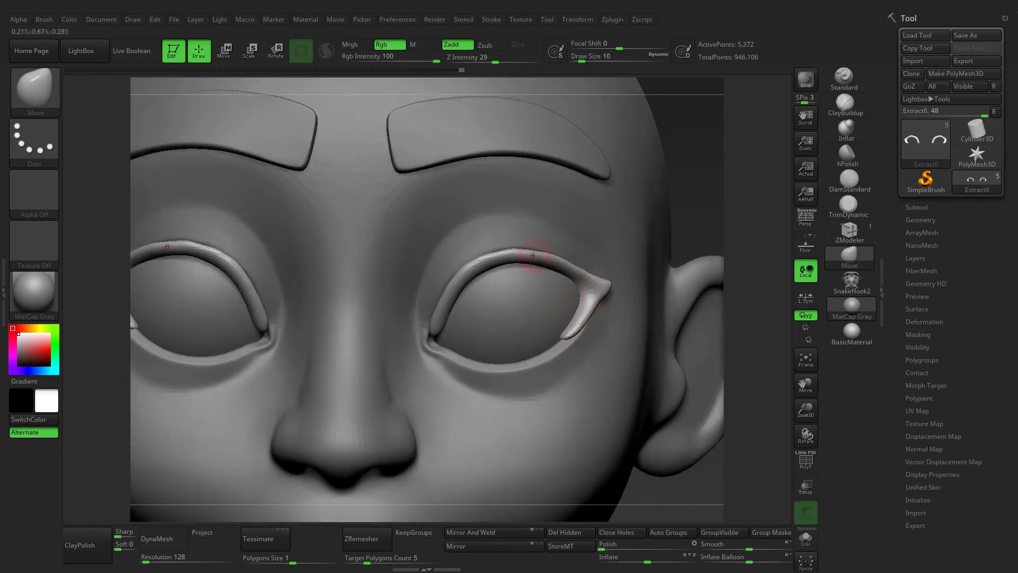
pyautogui.moveTo(533, 256)
pyautogui.mouseDown()
pyautogui.moveTo(483, 256)
pyautogui.moveTo(466, 316)
pyautogui.mouseUp()
pyautogui.moveTo(745, 385); pyautogui.dragTo(446, 338)
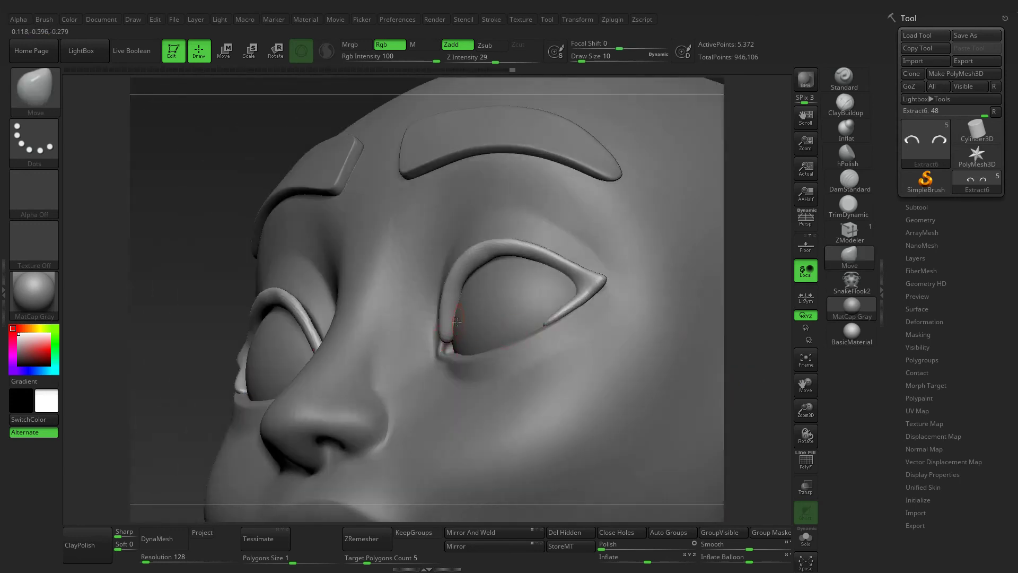
pyautogui.moveTo(215, 200)
pyautogui.mouseDown()
pyautogui.moveTo(443, 318)
pyautogui.moveTo(497, 258)
pyautogui.mouseUp()
pyautogui.moveTo(610, 212)
pyautogui.mouseDown()
pyautogui.moveTo(505, 227)
pyautogui.moveTo(552, 223)
pyautogui.mouseUp()
pyautogui.moveTo(485, 267); pyautogui.dragTo(446, 330)
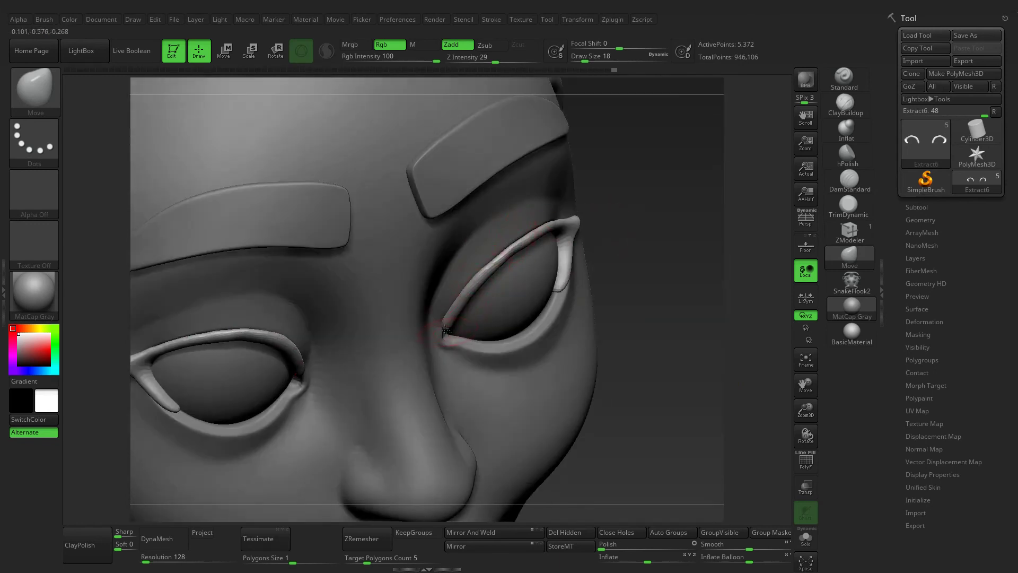
# Touch up the eyes' inner corners with a smaller brush, then select the hPolish brush
pyautogui.moveTo(663, 238)
pyautogui.mouseDown()
pyautogui.moveTo(610, 238)
pyautogui.moveTo(663, 238)
pyautogui.mouseUp()
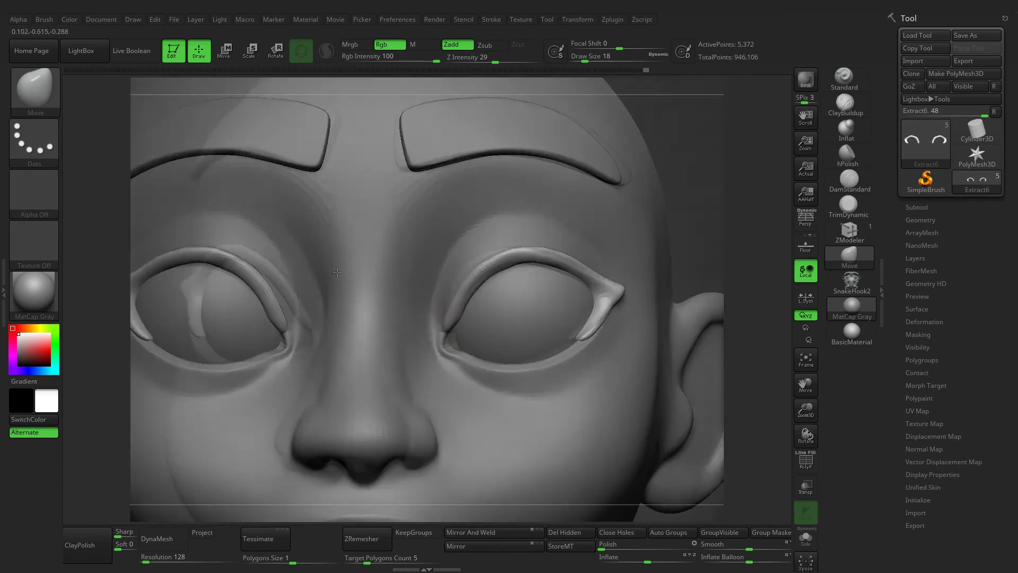
pyautogui.moveTo(448, 318)
pyautogui.mouseDown()
pyautogui.moveTo(445, 326)
pyautogui.moveTo(455, 291)
pyautogui.moveTo(465, 296)
pyautogui.mouseUp()
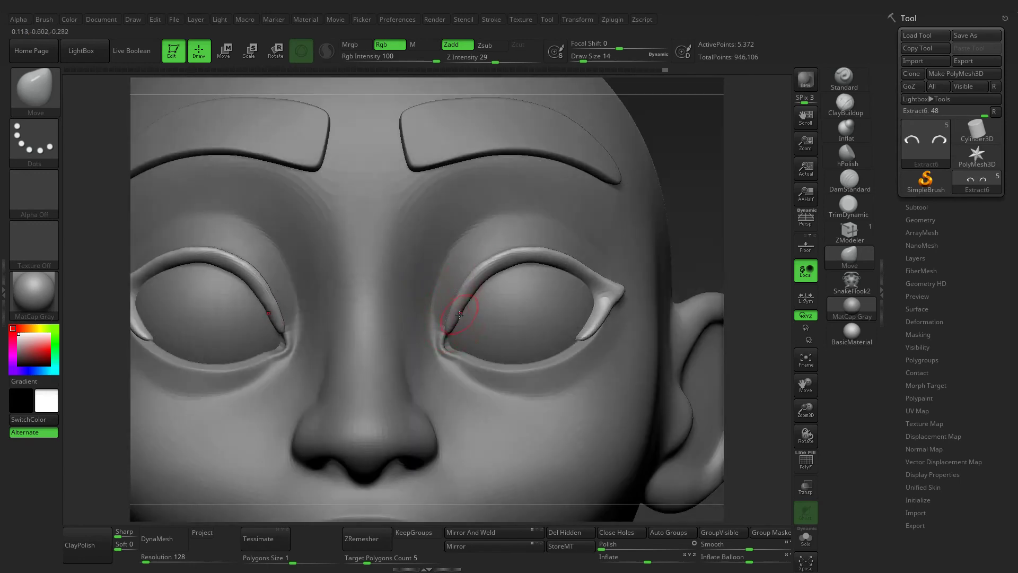
pyautogui.press('[')
pyautogui.moveTo(689, 222)
pyautogui.mouseDown()
pyautogui.moveTo(636, 228)
pyautogui.moveTo(745, 166)
pyautogui.mouseUp()
pyautogui.click(846, 154)
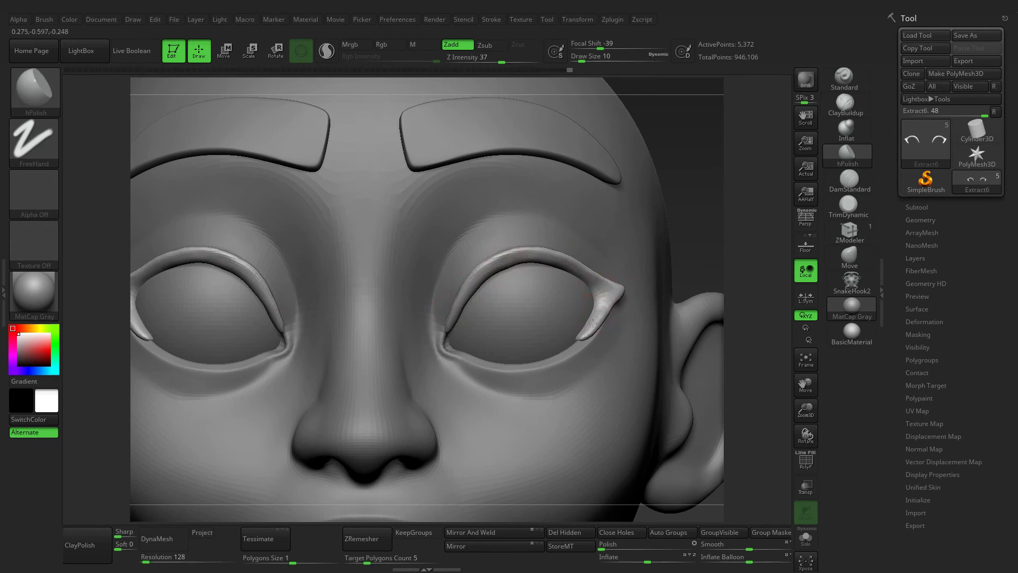
# Shift-smooth the outer corner of the right eyelid rim
pyautogui.press('shift')
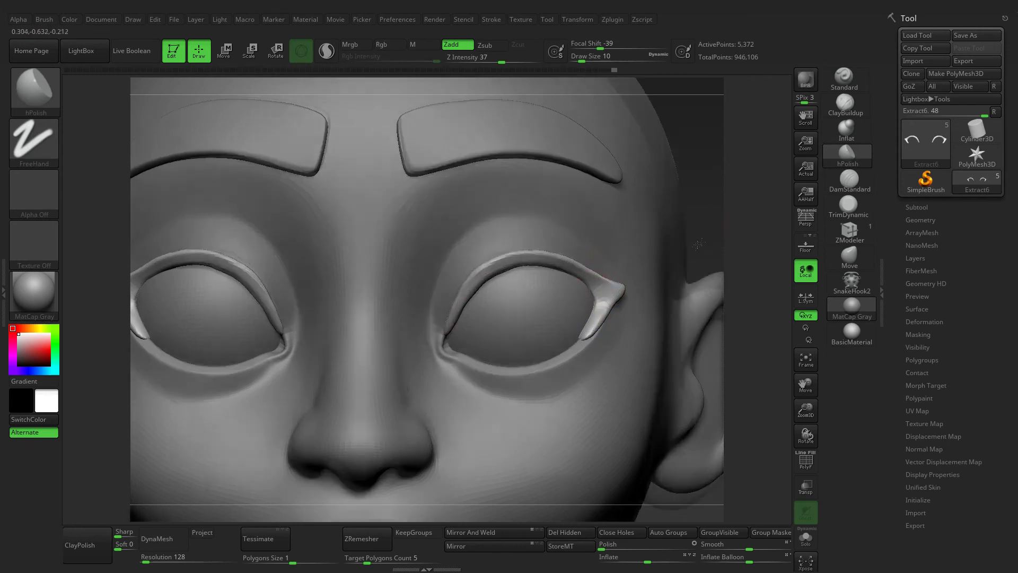
pyautogui.moveTo(545, 249); pyautogui.dragTo(610, 287, button='right')
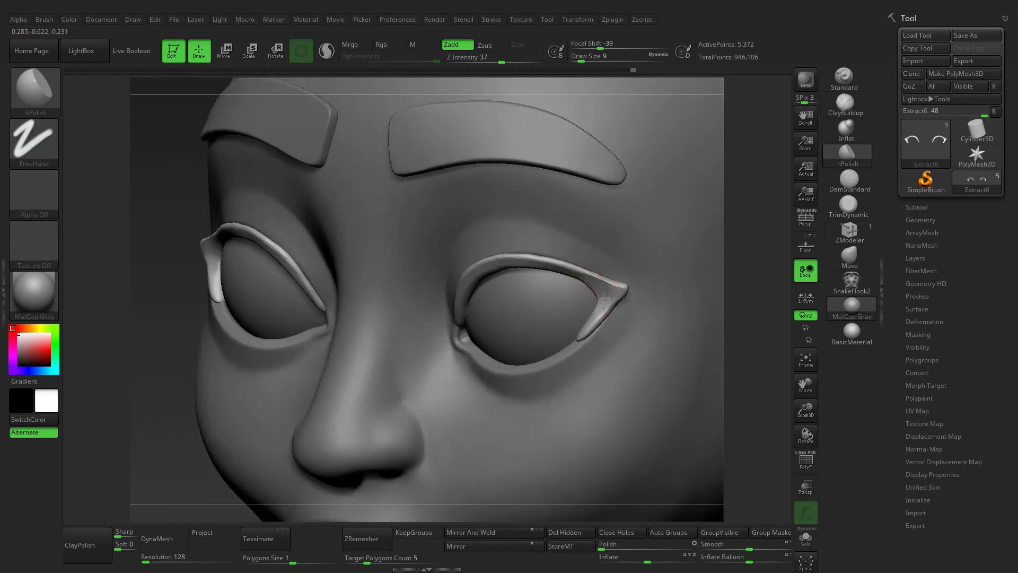
pyautogui.keyDown('shift'); pyautogui.moveTo(606, 297); pyautogui.dragTo(578, 337); pyautogui.keyUp('shift')
pyautogui.moveTo(740, 332); pyautogui.dragTo(613, 304, button='right')
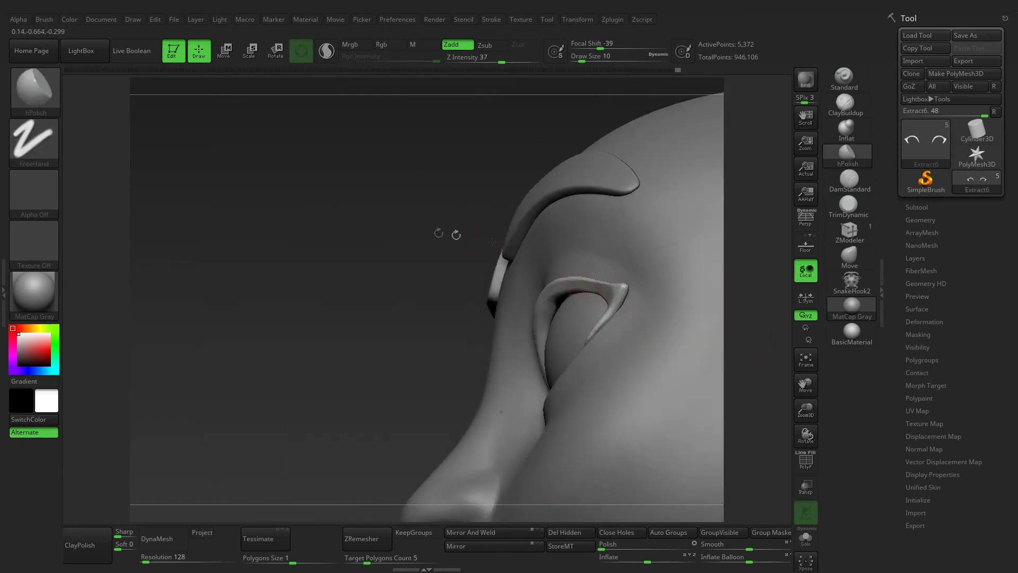
pyautogui.moveTo(492, 242); pyautogui.dragTo(596, 287, button='right')
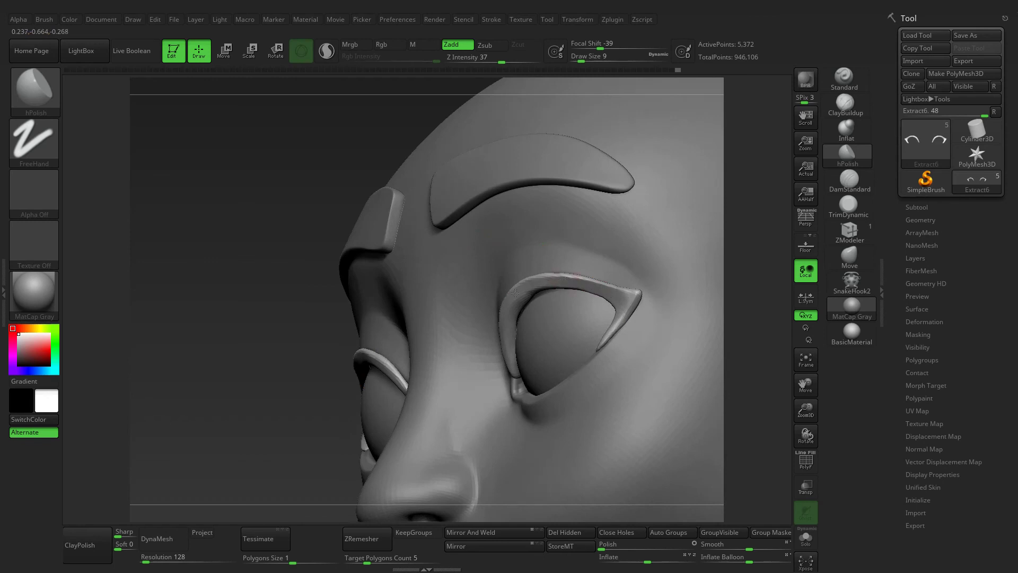
pyautogui.moveTo(515, 293); pyautogui.dragTo(493, 292, button='right')
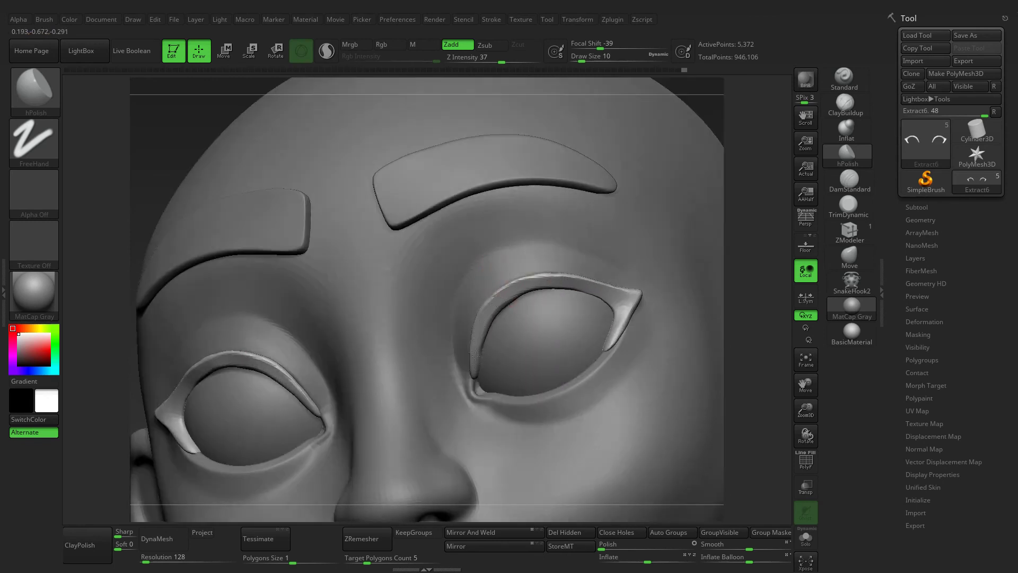
# Smooth the eyelid surface further, then ZRemesh the eyelid piece up to 12,534 points
pyautogui.press('shift')
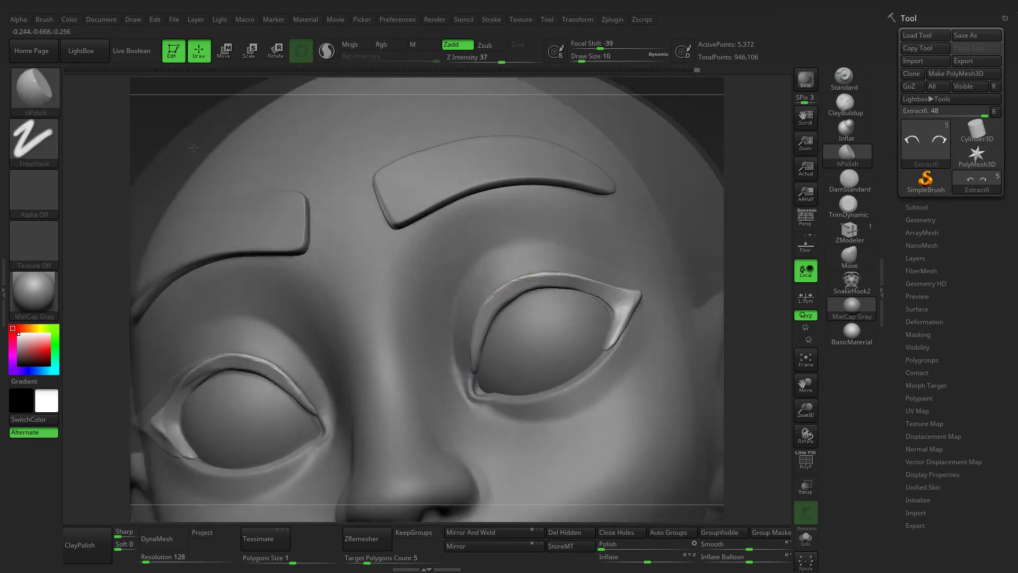
pyautogui.moveTo(468, 370); pyautogui.dragTo(544, 289, button='right')
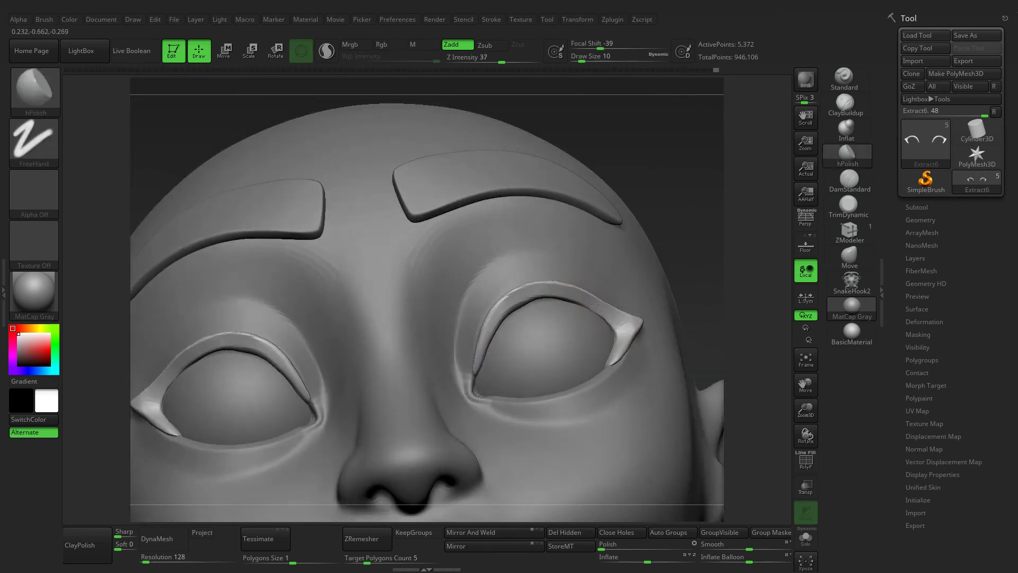
pyautogui.moveTo(590, 281); pyautogui.dragTo(625, 250, button='right')
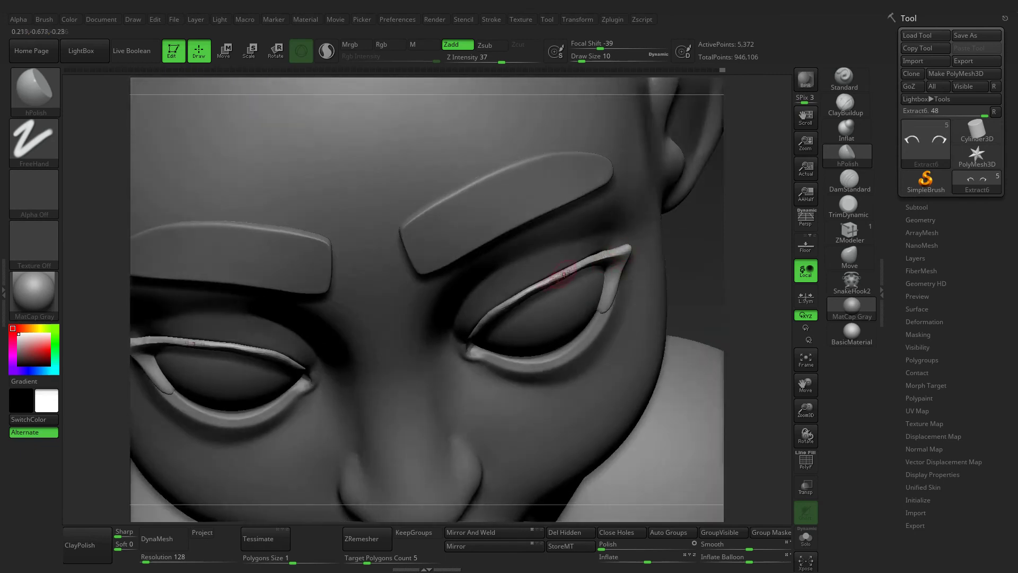
pyautogui.moveTo(564, 269)
pyautogui.mouseDown(button='right')
pyautogui.moveTo(716, 207)
pyautogui.moveTo(636, 191)
pyautogui.mouseUp(button='right')
pyautogui.click(367, 541)
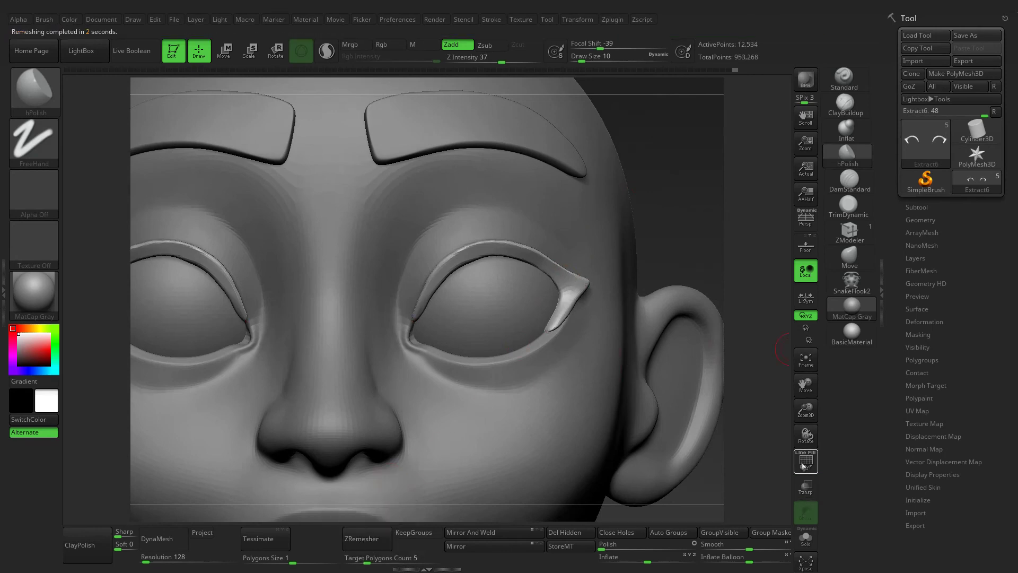
# Rerun ZRemesher with PolyF on and Target Polygons at 1, cutting the eyelids to 4,580 points
pyautogui.click(367, 538)
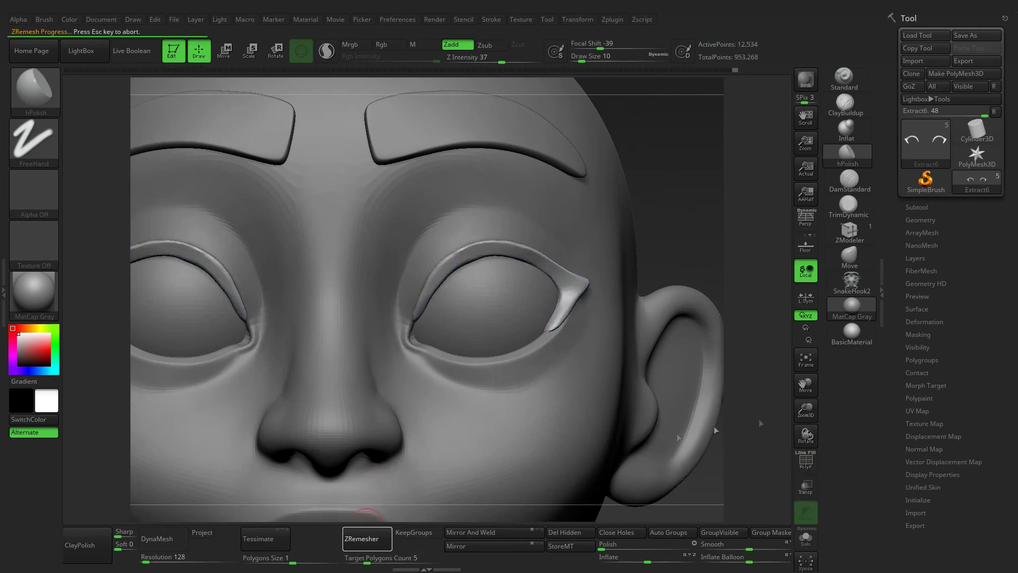
pyautogui.click(805, 460)
pyautogui.moveTo(367, 557)
pyautogui.mouseDown()
pyautogui.moveTo(416, 553)
pyautogui.moveTo(371, 554)
pyautogui.mouseUp()
pyautogui.click(367, 538)
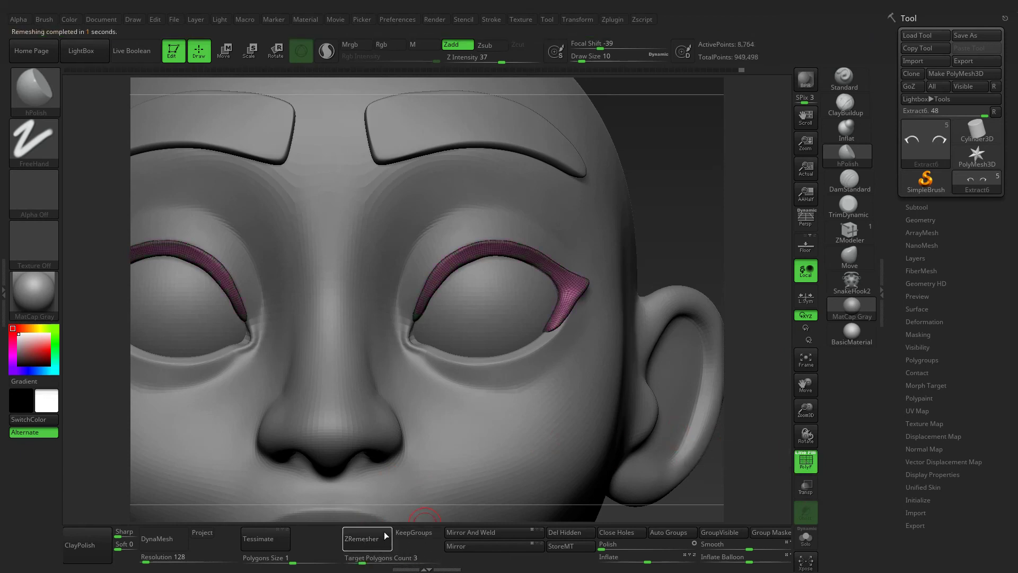
pyautogui.click(374, 542)
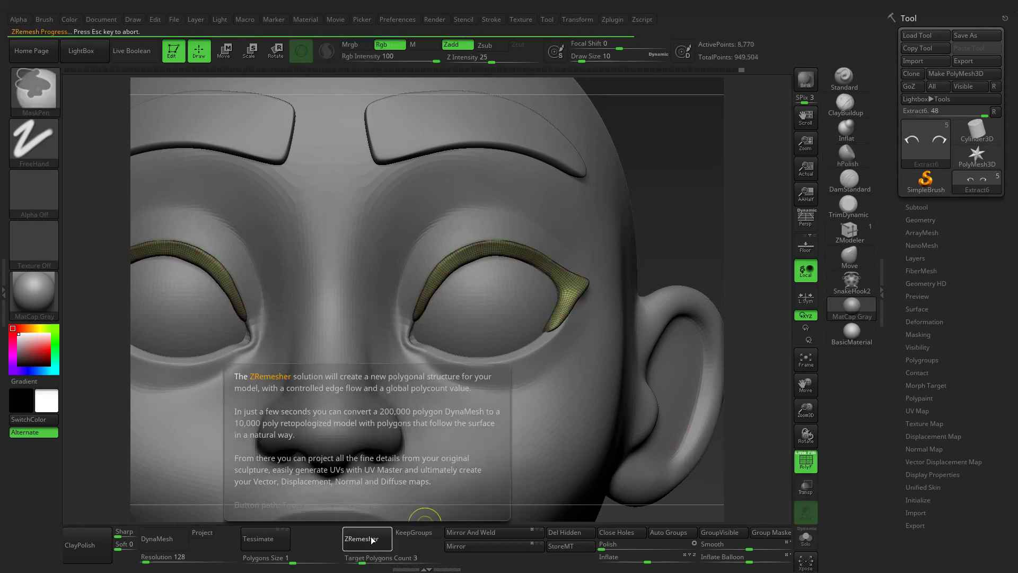
pyautogui.click(369, 538)
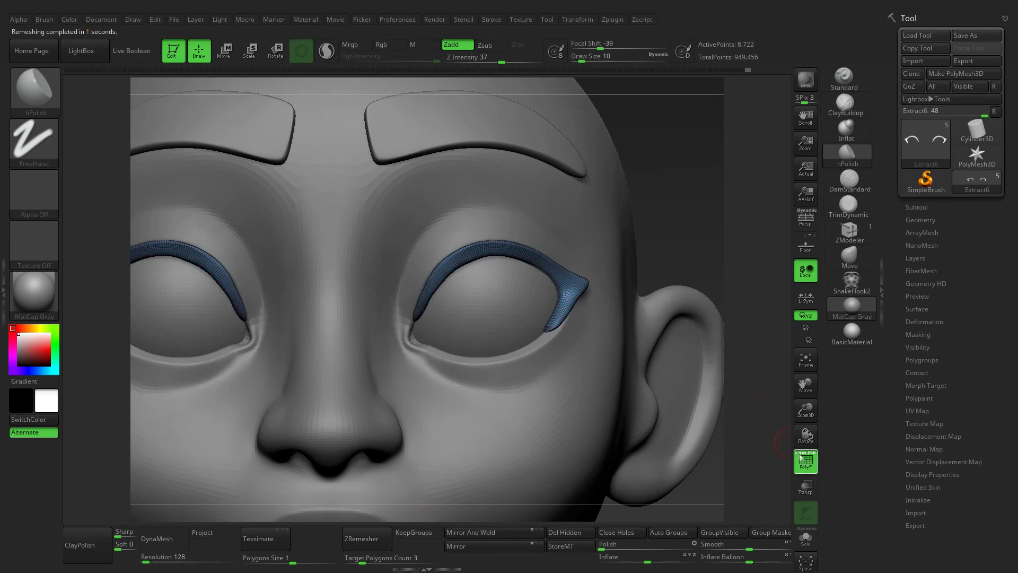
pyautogui.moveTo(374, 557); pyautogui.dragTo(366, 556)
pyautogui.click(385, 540)
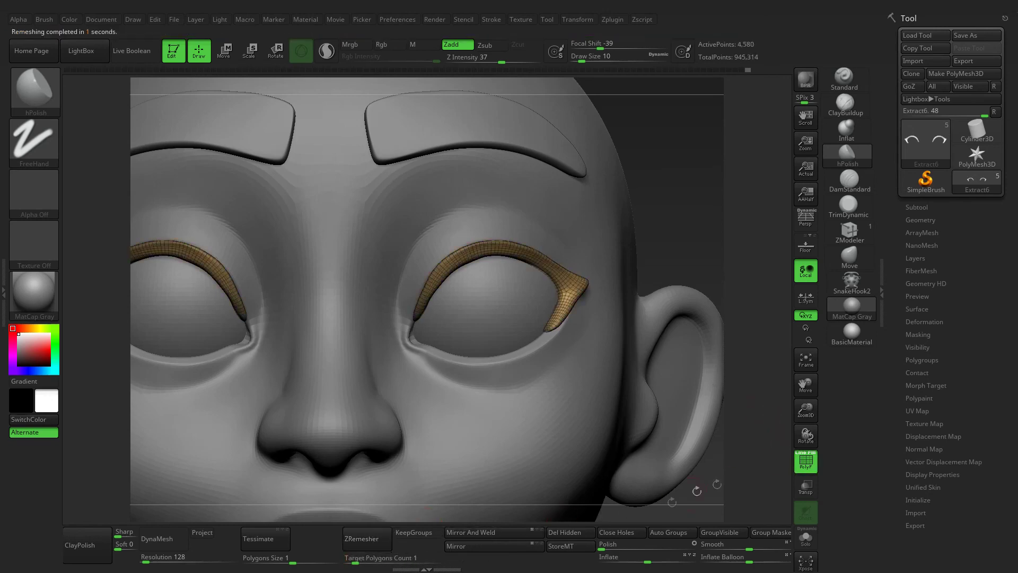
pyautogui.hotkey('shift', 'f')
pyautogui.moveTo(691, 261)
pyautogui.mouseDown()
pyautogui.moveTo(677, 288)
pyautogui.moveTo(624, 238)
pyautogui.mouseUp()
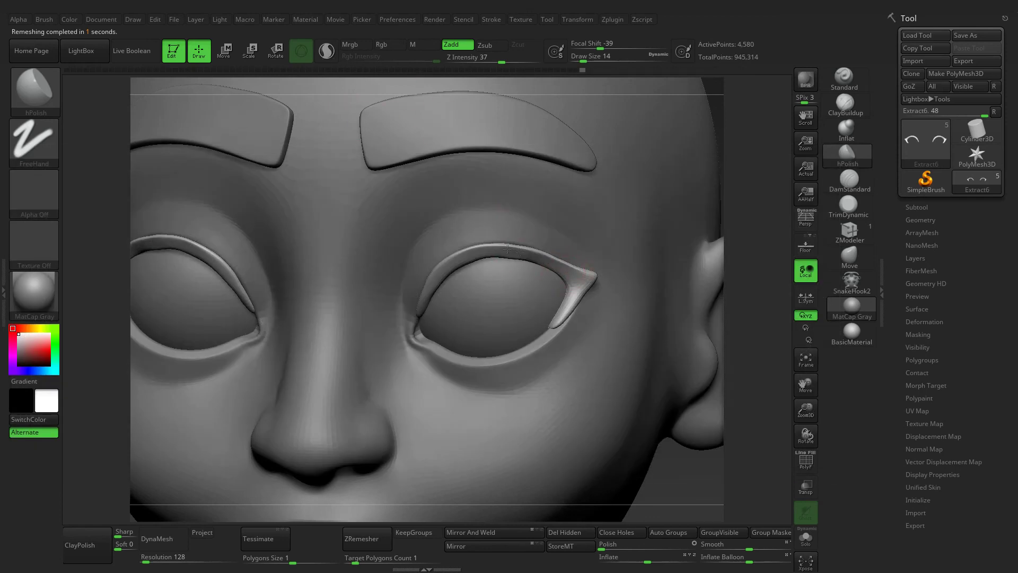
# Smooth the eyelid rims, then pick the Move brush and orbit back to a front view
pyautogui.press('shift')
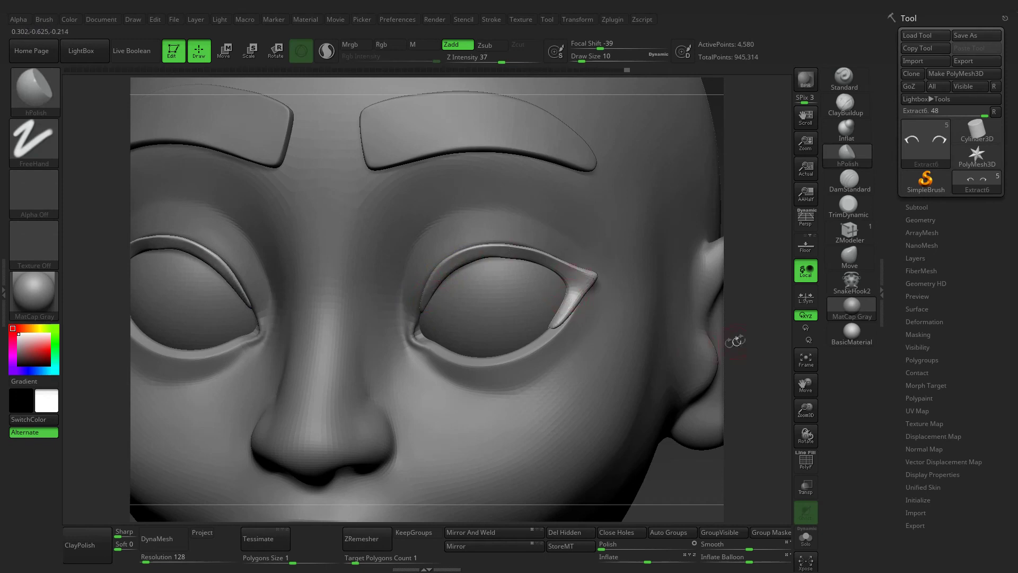
pyautogui.moveTo(736, 341); pyautogui.dragTo(705, 339)
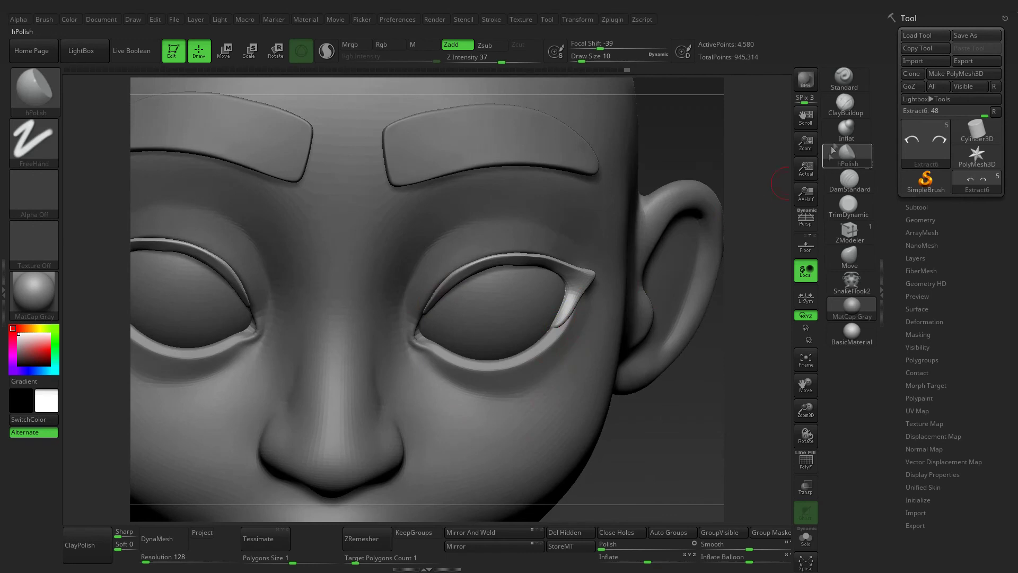
pyautogui.click(849, 257)
pyautogui.moveTo(754, 289); pyautogui.dragTo(615, 342)
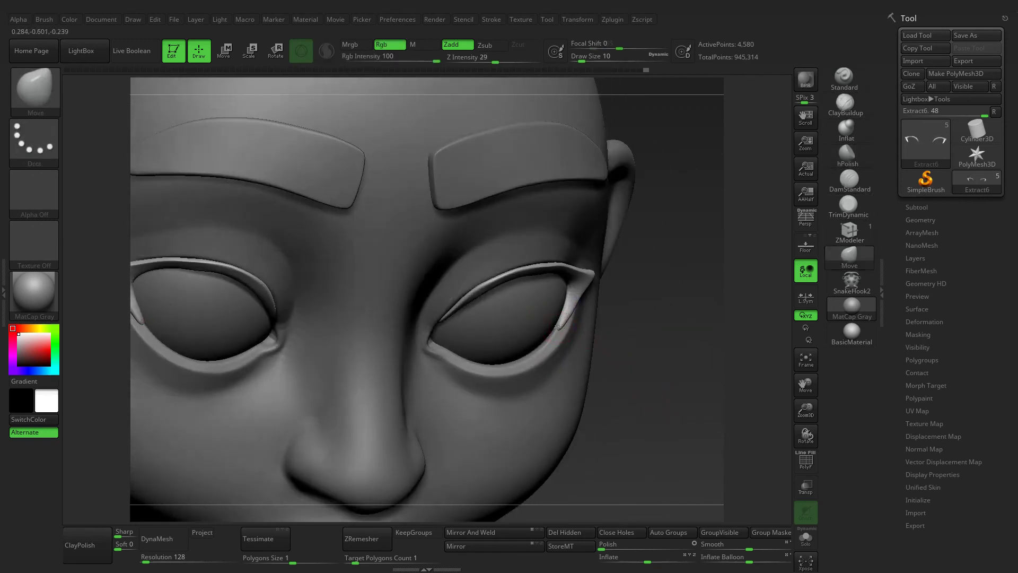
pyautogui.moveTo(652, 318)
pyautogui.mouseDown()
pyautogui.moveTo(632, 365)
pyautogui.moveTo(535, 288)
pyautogui.mouseUp()
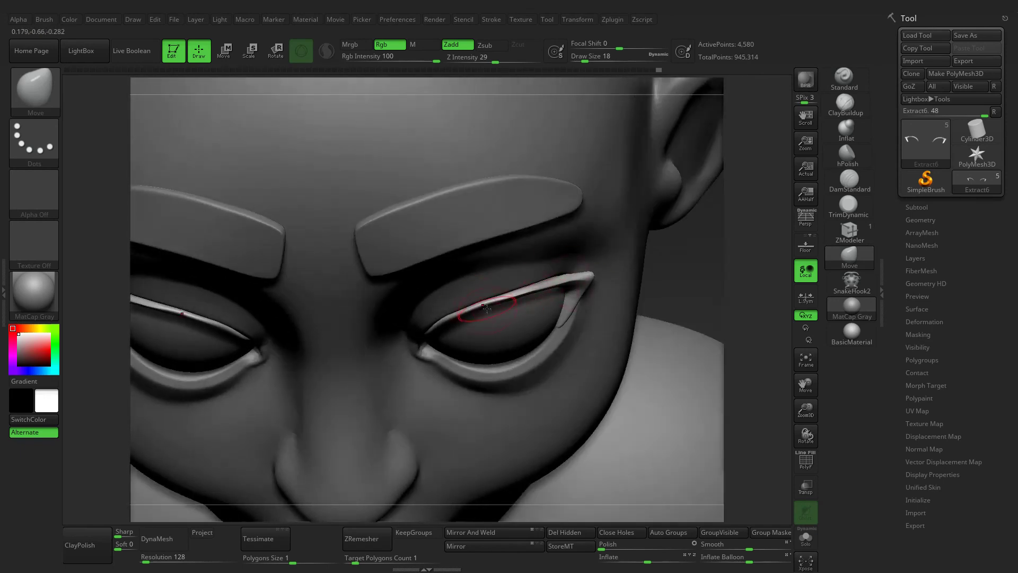
pyautogui.moveTo(689, 254); pyautogui.dragTo(689, 202)
# Inflate the upper eyelid rim slightly with the Inflat brush on a FreeHand stroke
pyautogui.click(846, 127)
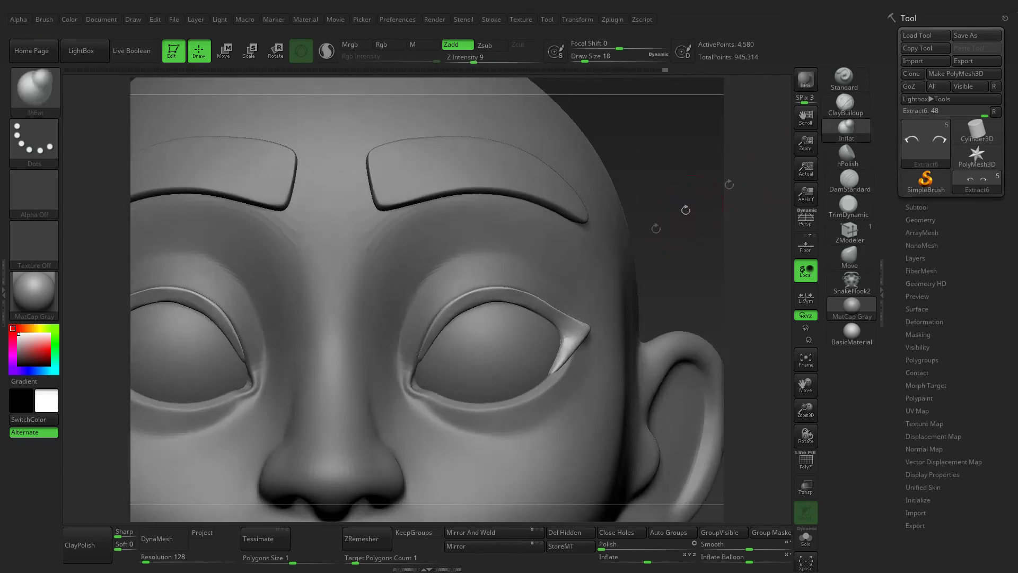
pyautogui.moveTo(689, 265); pyautogui.dragTo(689, 201)
pyautogui.click(34, 141)
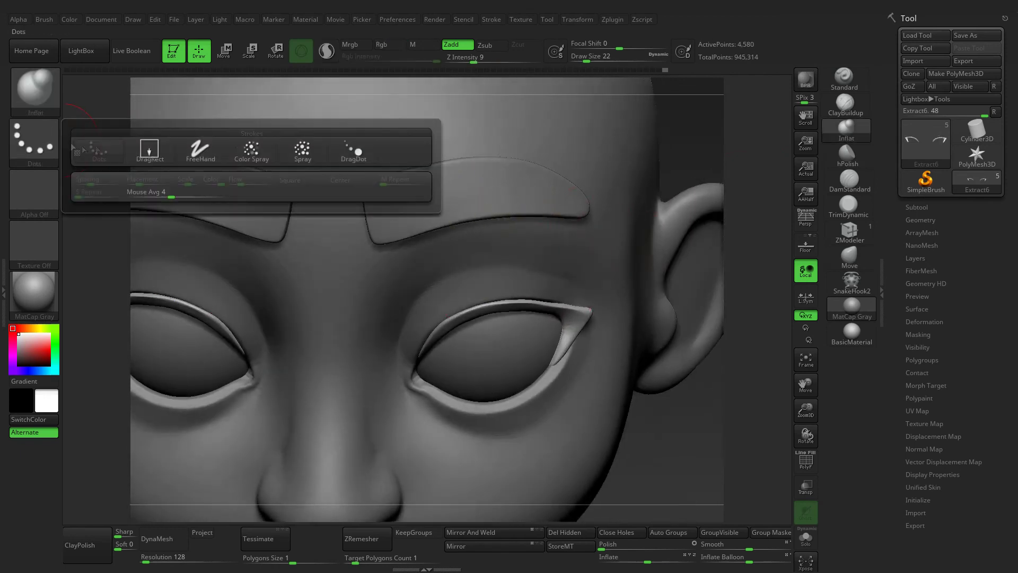
pyautogui.click(148, 142)
pyautogui.moveTo(556, 302); pyautogui.dragTo(515, 298)
pyautogui.moveTo(690, 137)
pyautogui.mouseDown()
pyautogui.moveTo(689, 106)
pyautogui.moveTo(690, 148)
pyautogui.mouseUp()
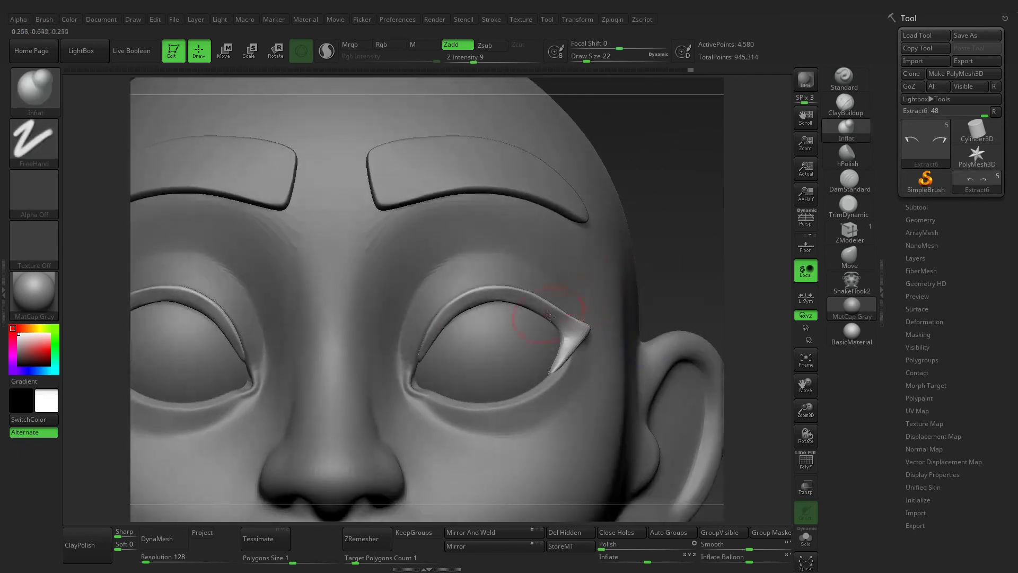
# Return to the polish brush and inflate the whole eyelid piece slightly via Deformation
pyautogui.click(847, 154)
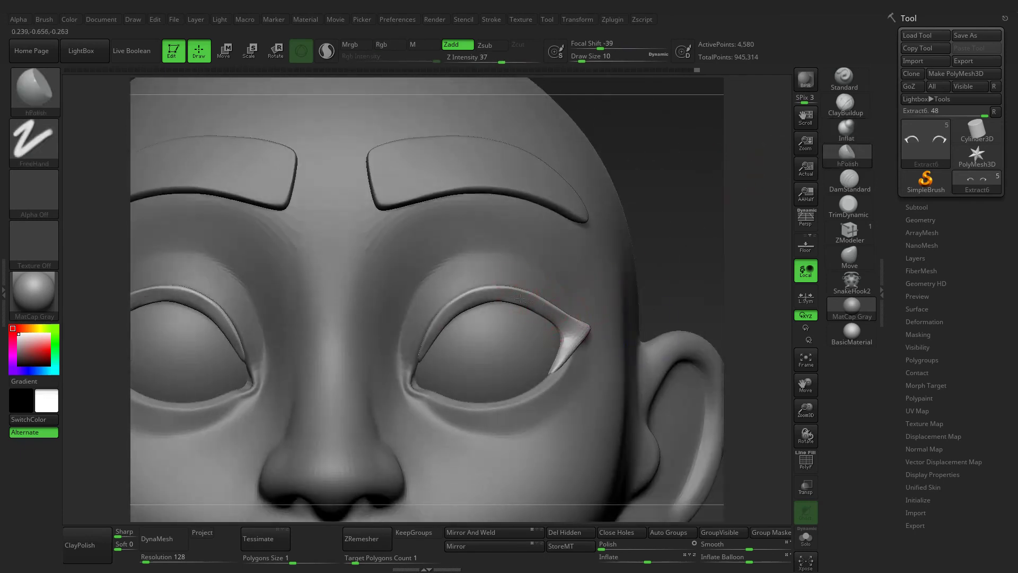
pyautogui.moveTo(670, 261)
pyautogui.mouseDown()
pyautogui.moveTo(637, 297)
pyautogui.moveTo(678, 276)
pyautogui.mouseUp()
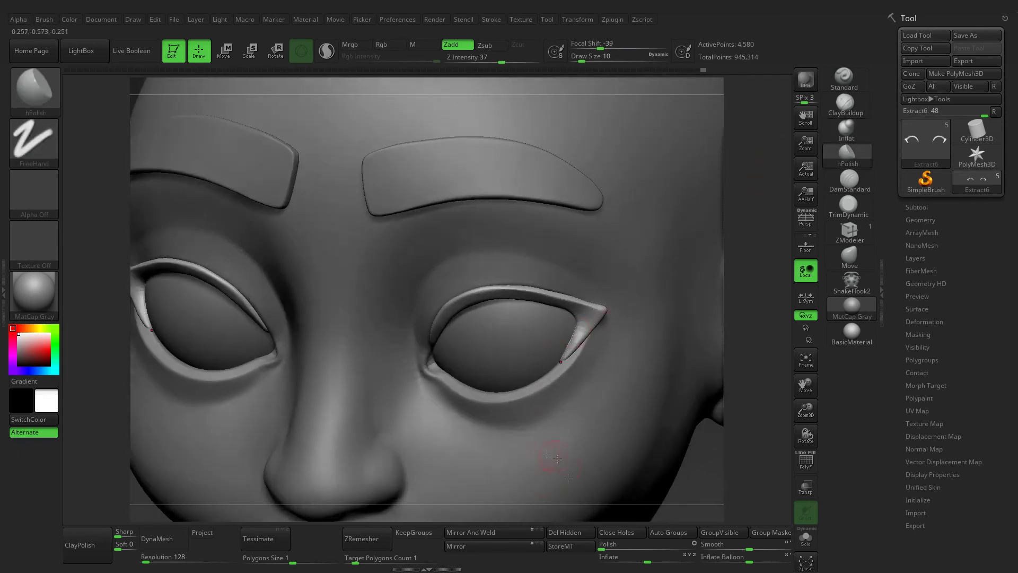
pyautogui.moveTo(604, 557); pyautogui.dragTo(649, 561)
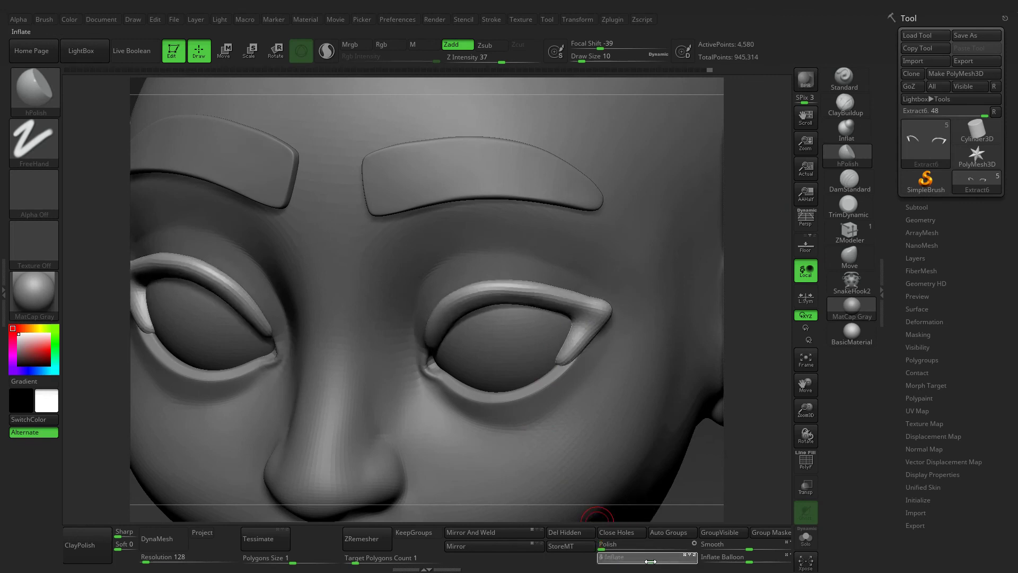
pyautogui.click(617, 548)
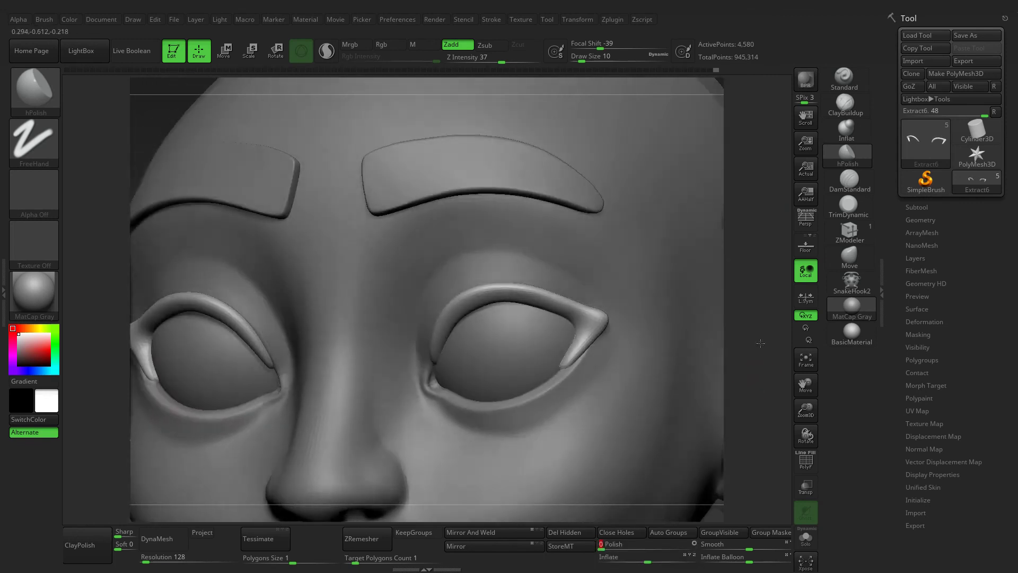
pyautogui.moveTo(594, 344); pyautogui.dragTo(556, 322, button='right')
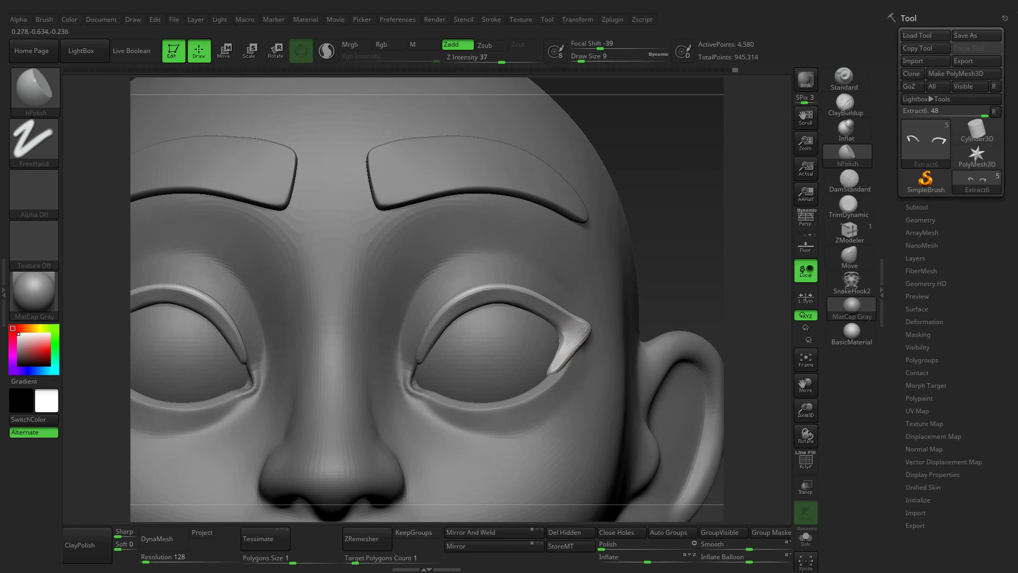
# Adjust the eyelid rims with the Move brush, enlarging then slightly shrinking the brush
pyautogui.click(849, 256)
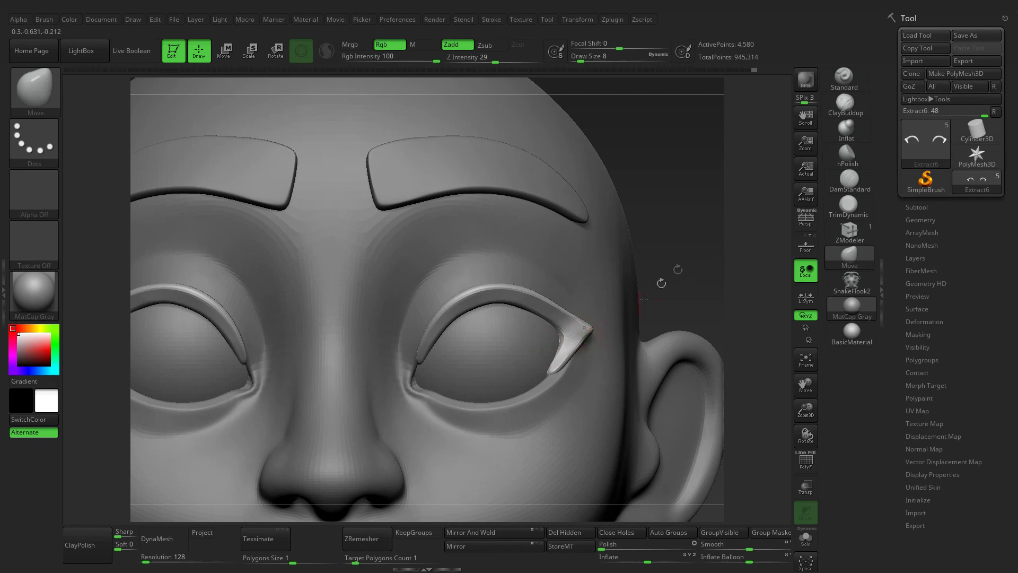
pyautogui.moveTo(659, 282); pyautogui.dragTo(581, 345)
pyautogui.press(']')
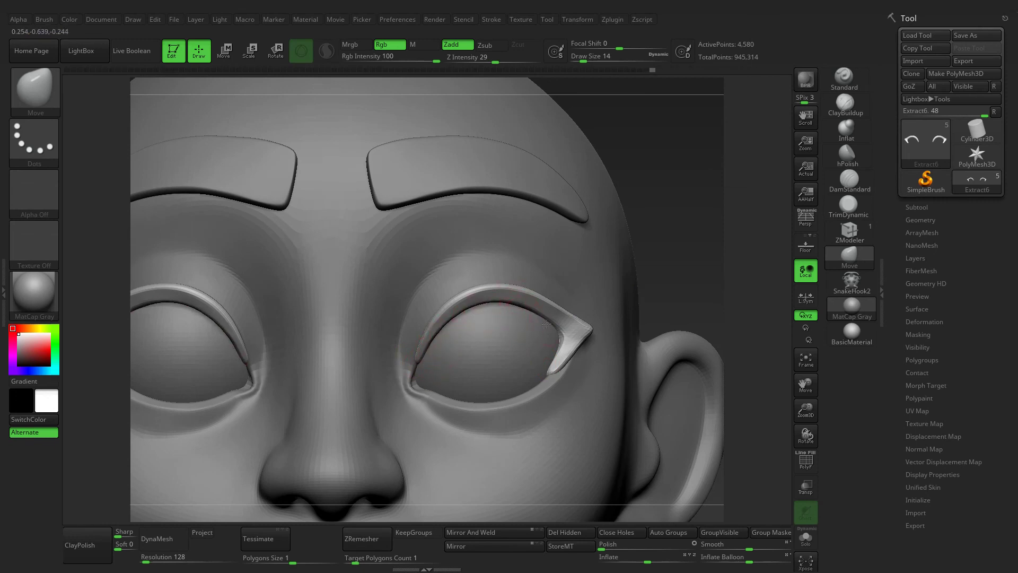
pyautogui.press(']')
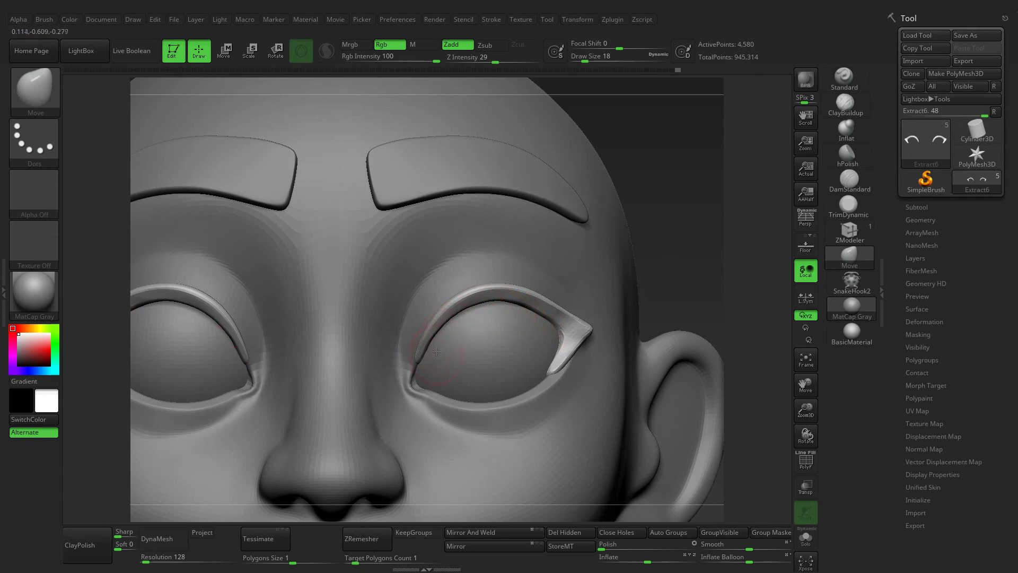
pyautogui.moveTo(461, 354); pyautogui.dragTo(522, 351, button='right')
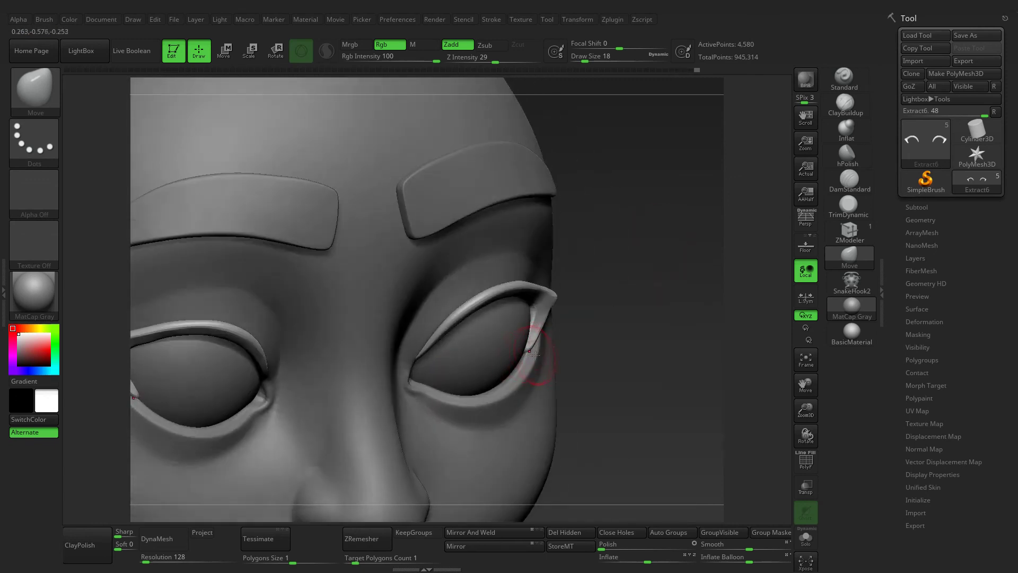
pyautogui.press('[')
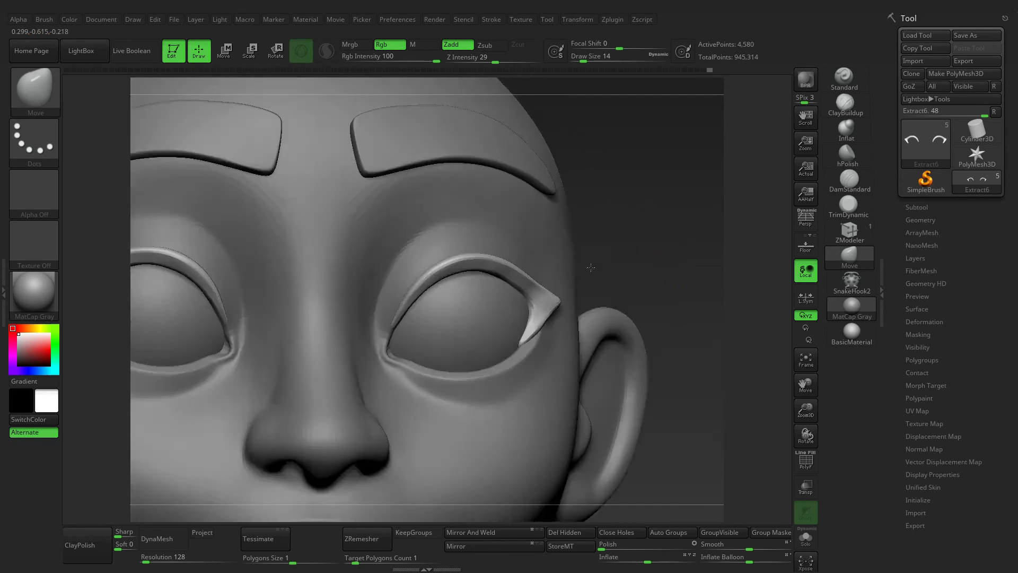
pyautogui.moveTo(543, 321)
pyautogui.mouseDown(button='right')
pyautogui.moveTo(619, 279)
pyautogui.moveTo(530, 292)
pyautogui.mouseUp(button='right')
# Polish and smooth the eyelid rims, then make stylized_girl1 the active subtool face-on
pyautogui.click(847, 154)
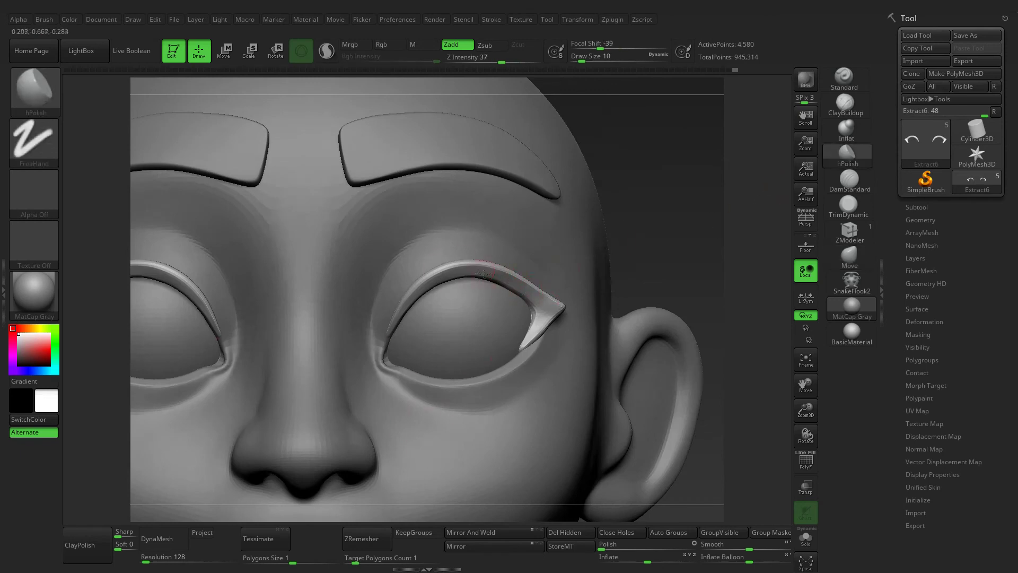
pyautogui.press('shift')
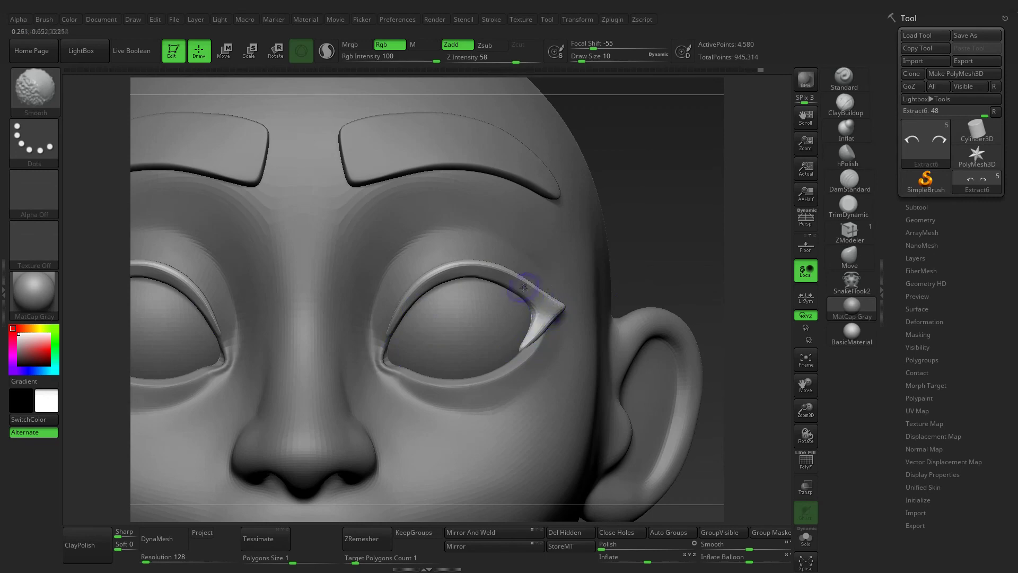
pyautogui.moveTo(543, 306); pyautogui.dragTo(524, 272, button='right')
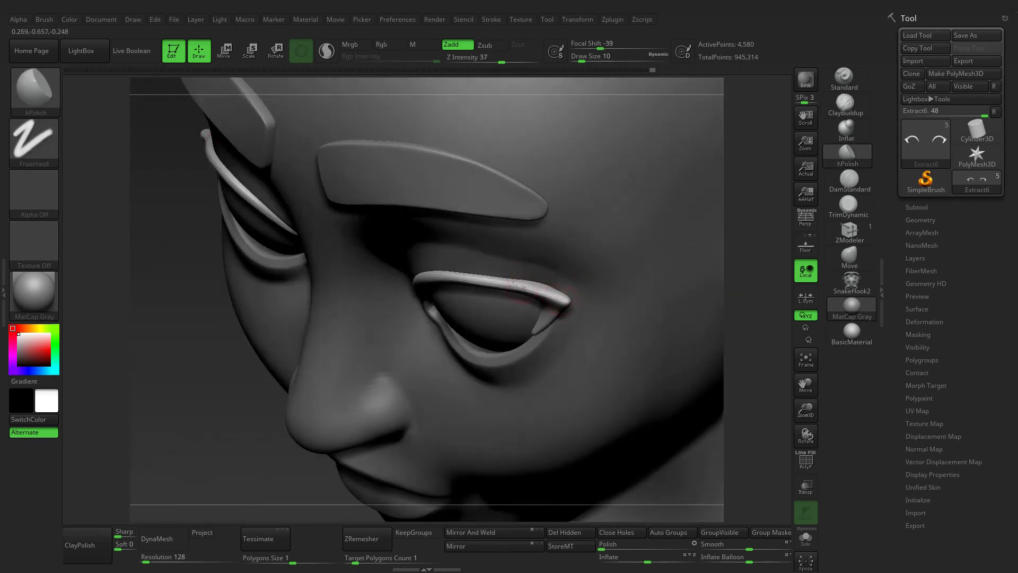
pyautogui.moveTo(473, 277)
pyautogui.keyDown('shift'); pyautogui.mouseDown(button='right')
pyautogui.moveTo(593, 315)
pyautogui.moveTo(663, 362)
pyautogui.moveTo(625, 345)
pyautogui.mouseUp(button='right'); pyautogui.keyUp('shift')
pyautogui.keyDown('alt'); pyautogui.click(593, 316); pyautogui.keyUp('alt')
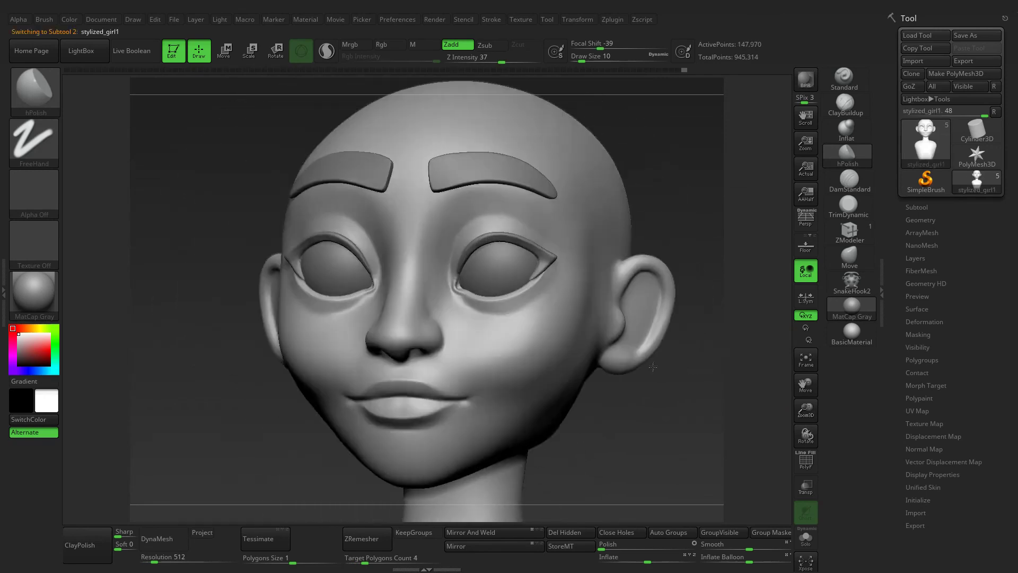
# Render a BPR preview, zoom in on the lips and carve the lip line with DamStandard
pyautogui.click(805, 79)
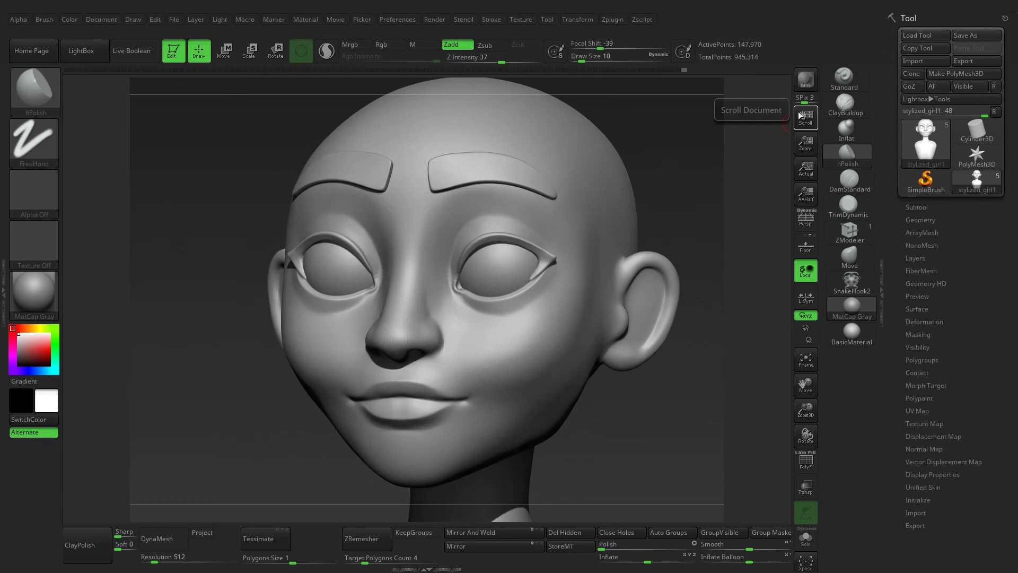
pyautogui.moveTo(700, 302)
pyautogui.mouseDown(button='right')
pyautogui.moveTo(684, 392)
pyautogui.moveTo(689, 445)
pyautogui.mouseUp(button='right')
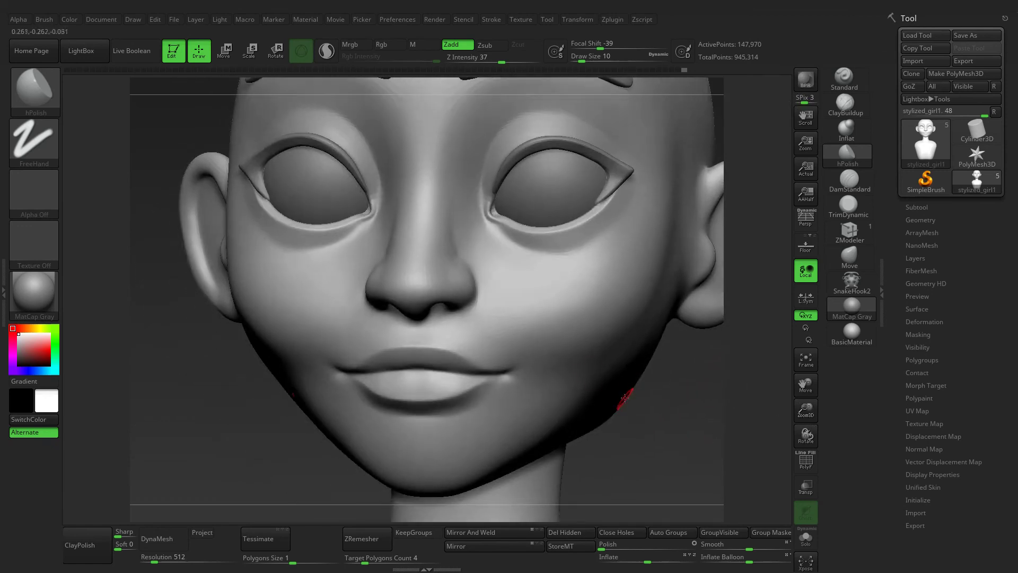
pyautogui.keyDown('alt'); pyautogui.moveTo(666, 411); pyautogui.dragTo(675, 427, button='right'); pyautogui.keyUp('alt')
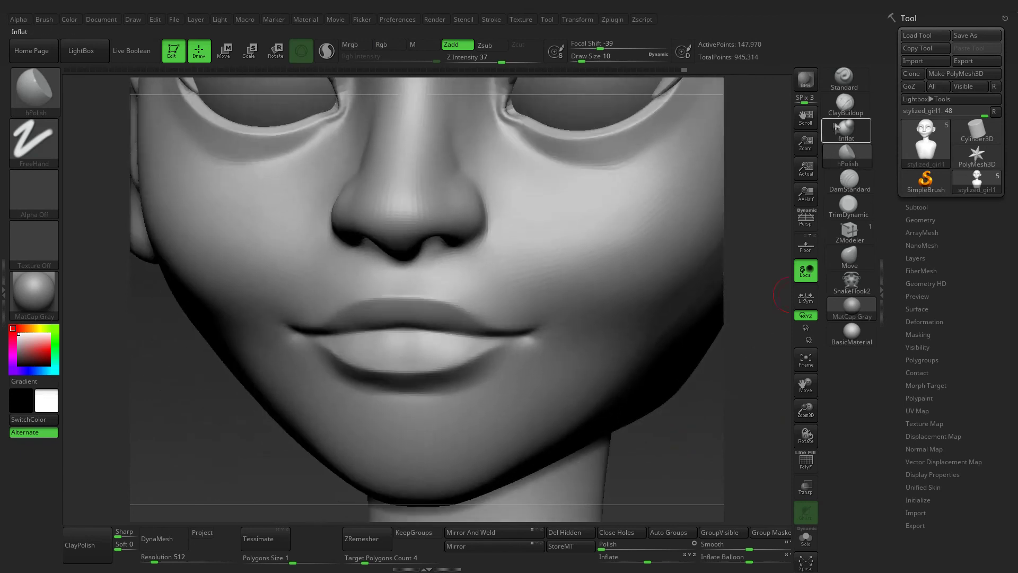
pyautogui.click(849, 180)
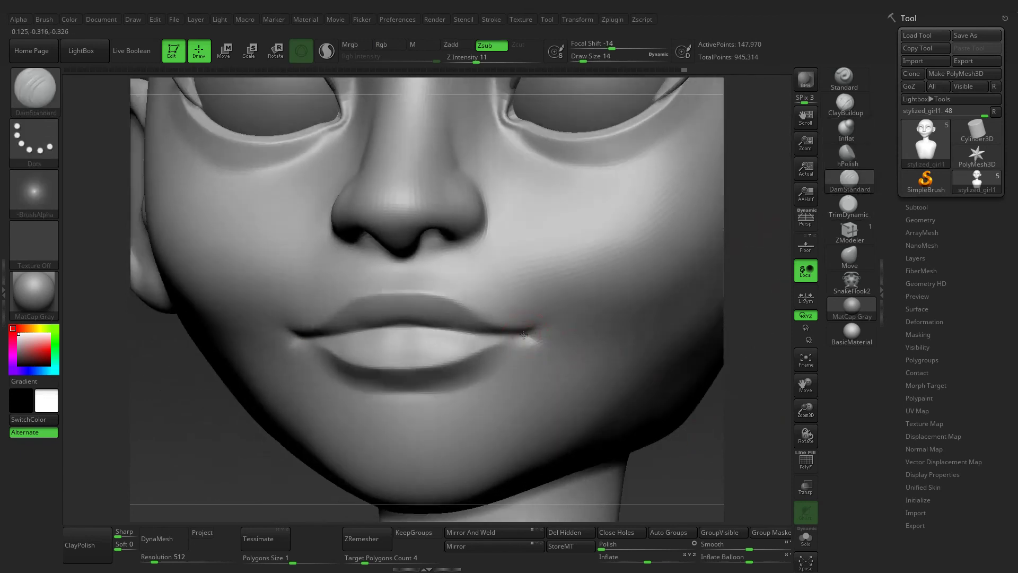
pyautogui.moveTo(497, 332); pyautogui.dragTo(412, 327)
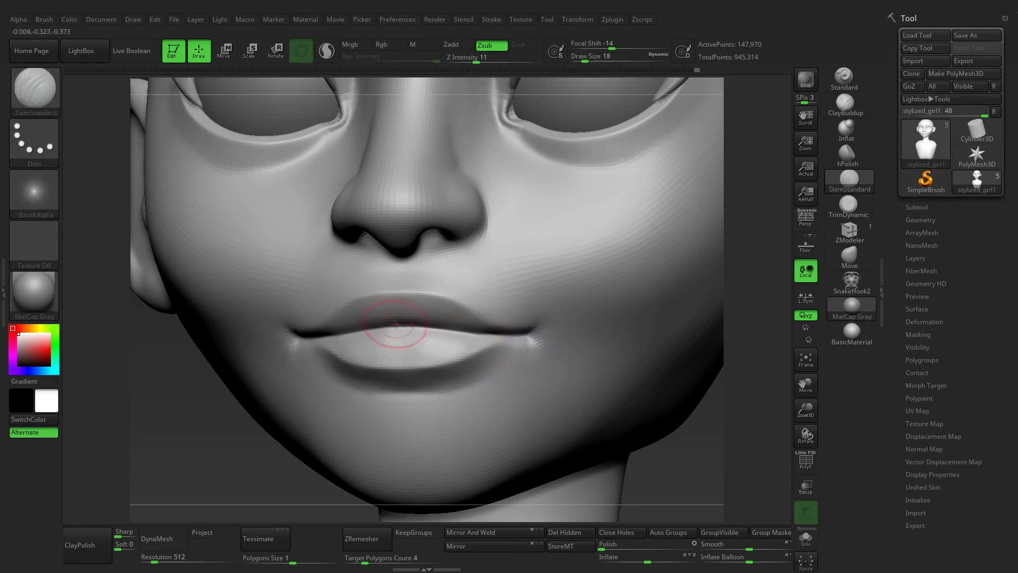
# Puff up the upper lip with the Inflat brush and return to a front view
pyautogui.click(832, 139)
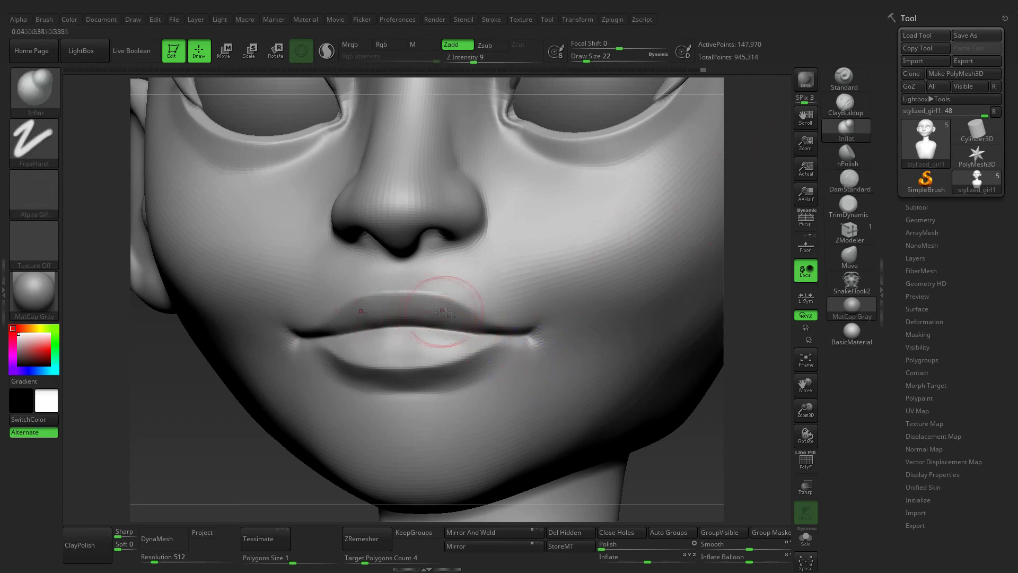
pyautogui.moveTo(424, 314)
pyautogui.mouseDown()
pyautogui.moveTo(448, 323)
pyautogui.moveTo(408, 343)
pyautogui.mouseUp()
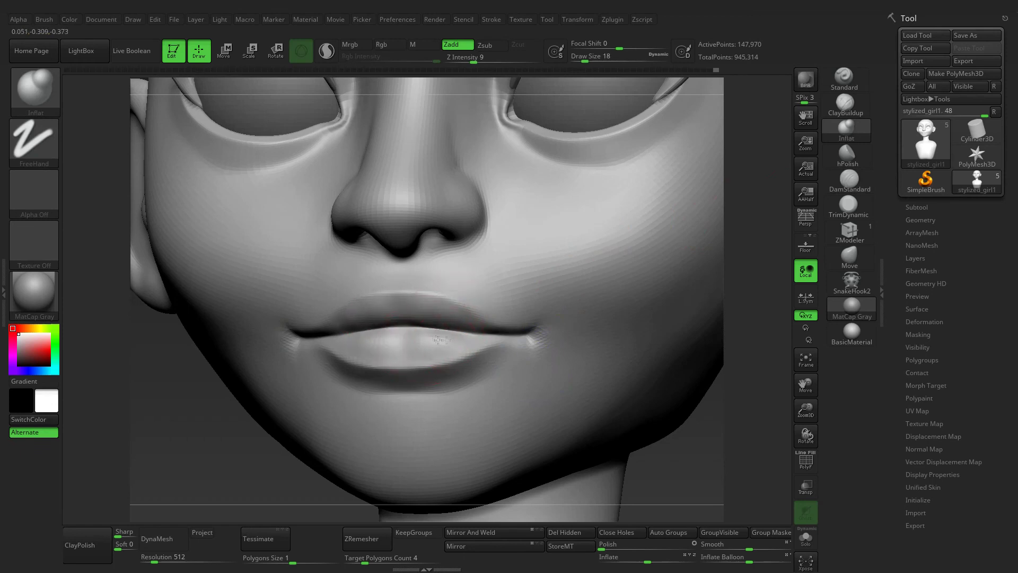
pyautogui.moveTo(200, 416)
pyautogui.keyDown('shift'); pyautogui.mouseDown()
pyautogui.moveTo(442, 343)
pyautogui.moveTo(446, 316)
pyautogui.moveTo(371, 330)
pyautogui.mouseUp(); pyautogui.keyUp('shift')
pyautogui.scroll(2, 424, 318)
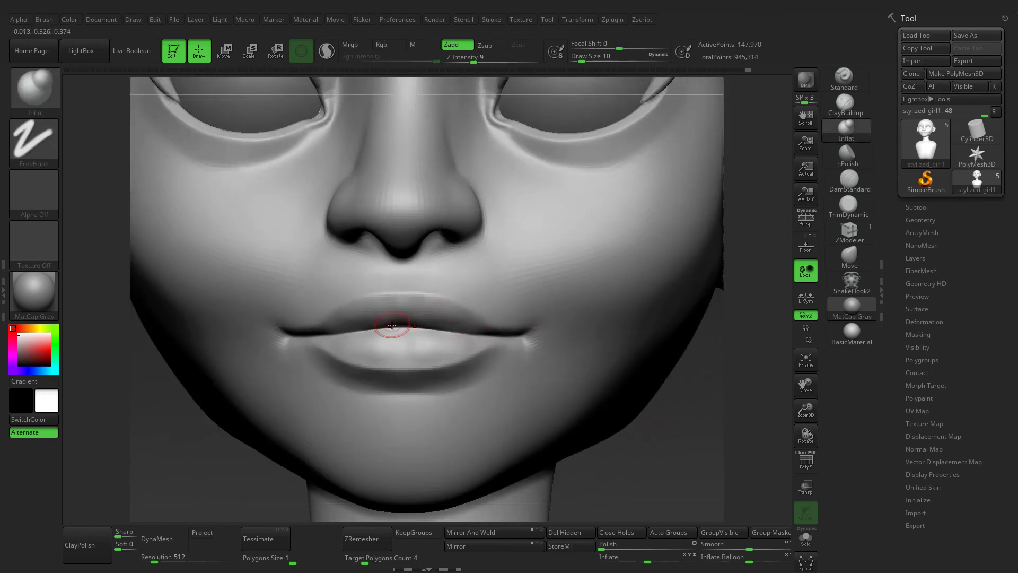
# Smooth the right mouth corner, then carve a crease along the upper lip with DamStandard
pyautogui.moveTo(466, 339)
pyautogui.keyDown('shift'); pyautogui.mouseDown()
pyautogui.moveTo(479, 318)
pyautogui.moveTo(423, 330)
pyautogui.mouseUp(); pyautogui.keyUp('shift')
pyautogui.press('b')
pyautogui.press('d')
pyautogui.press('s')
pyautogui.moveTo(553, 371); pyautogui.dragTo(487, 336, button='right')
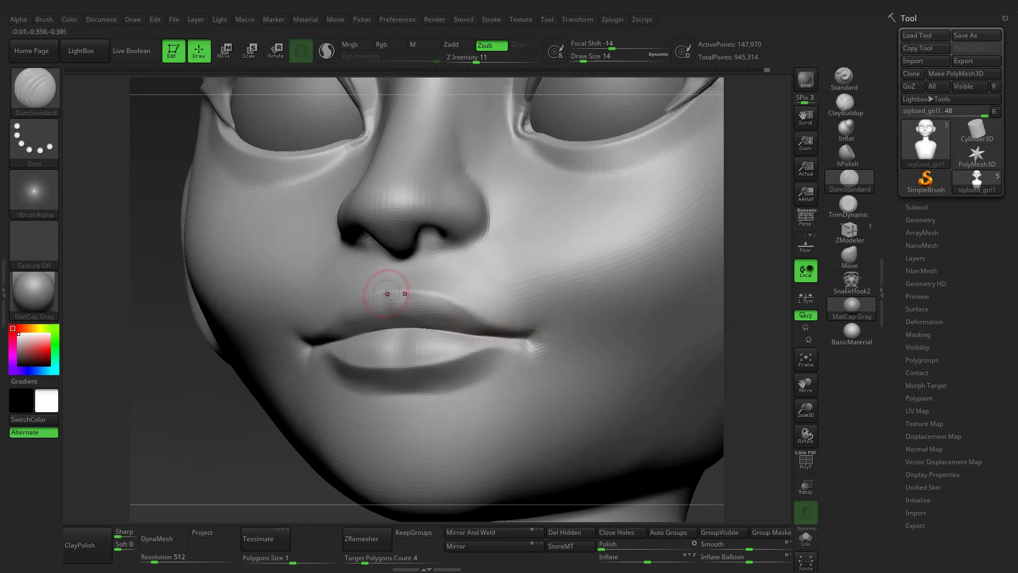
pyautogui.moveTo(386, 291)
pyautogui.mouseDown()
pyautogui.moveTo(472, 300)
pyautogui.moveTo(433, 300)
pyautogui.mouseUp()
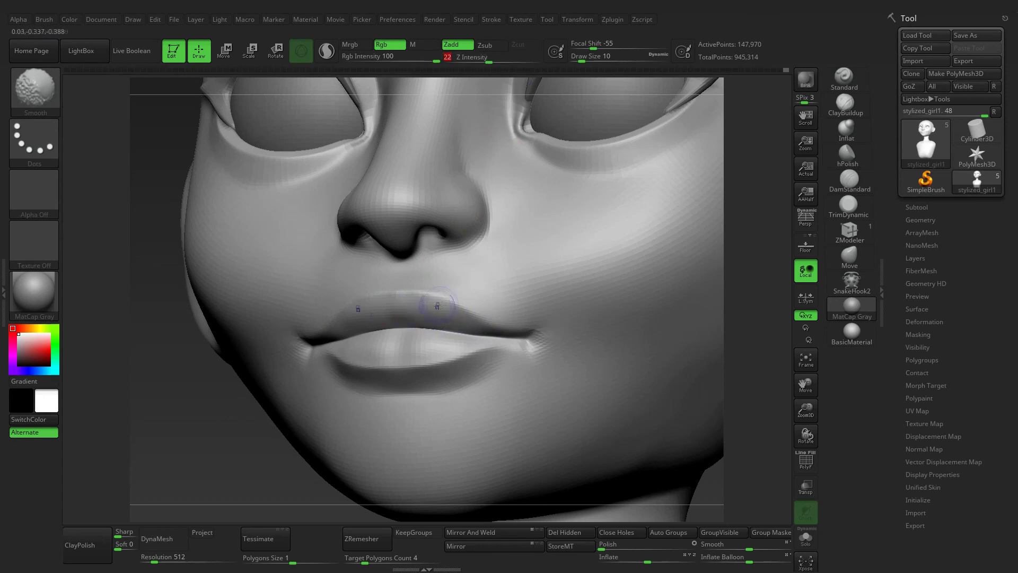
pyautogui.keyDown('shift'); pyautogui.moveTo(432, 315); pyautogui.dragTo(404, 346); pyautogui.keyUp('shift')
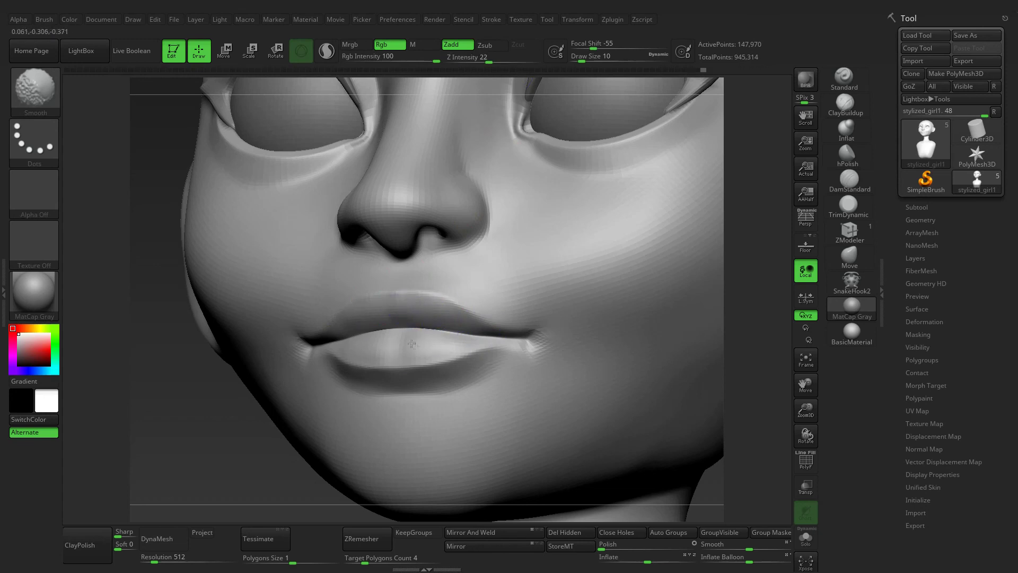
pyautogui.moveTo(466, 390); pyautogui.dragTo(647, 427)
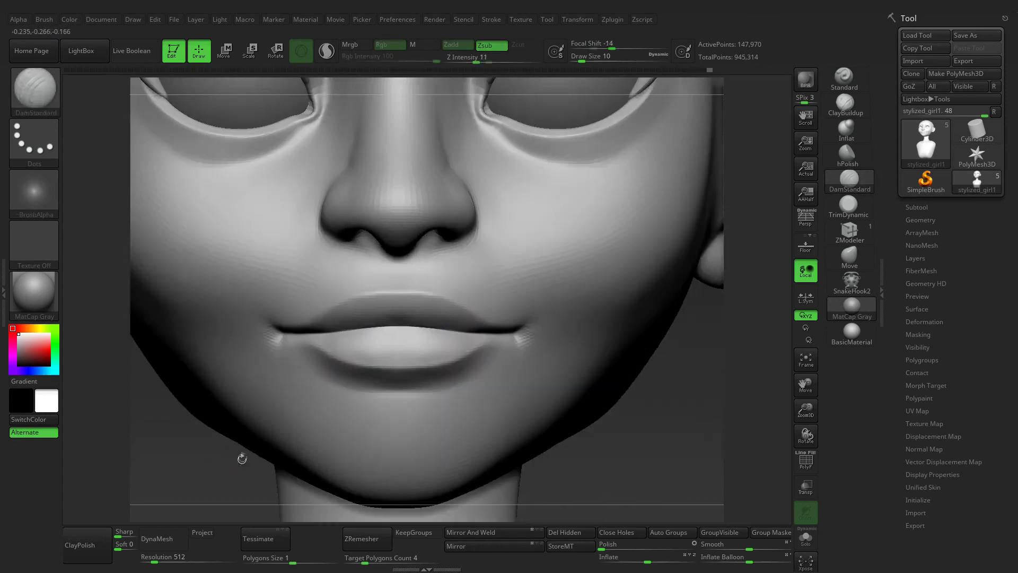
# Build up both mouth corners with ClayBuildup and soften them with smoothing at Z Intensity 30
pyautogui.click(845, 103)
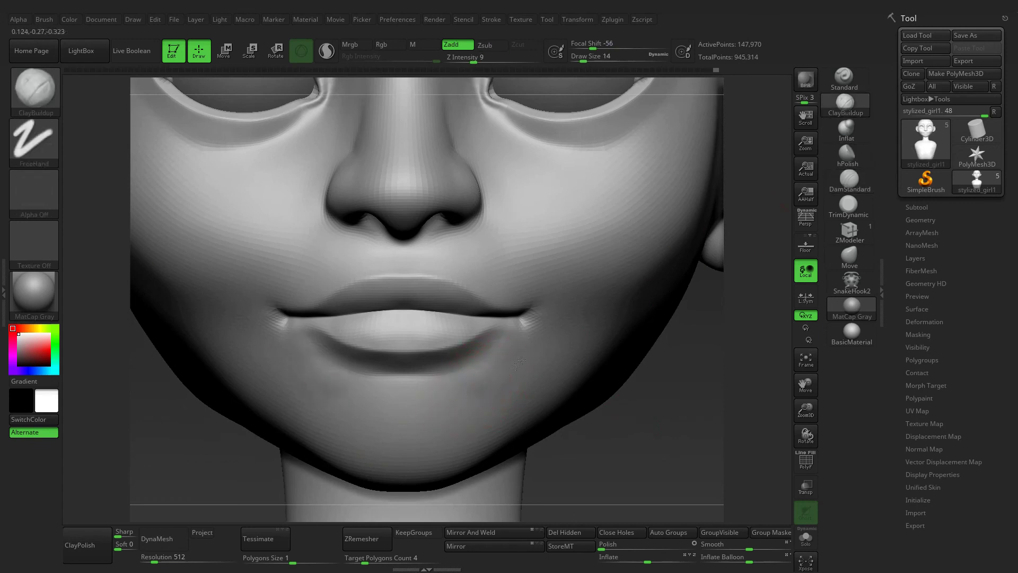
pyautogui.press('shift')
pyautogui.press('shift')
pyautogui.keyDown('shift'); pyautogui.moveTo(488, 58); pyautogui.dragTo(497, 61); pyautogui.keyUp('shift')
pyautogui.press('shift')
pyautogui.press('shift')
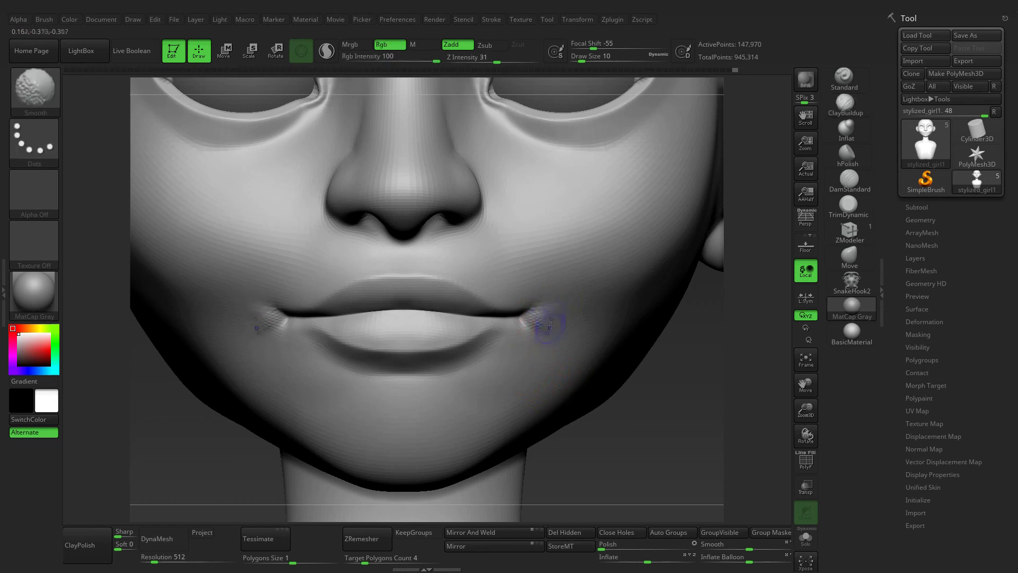
pyautogui.press('shift')
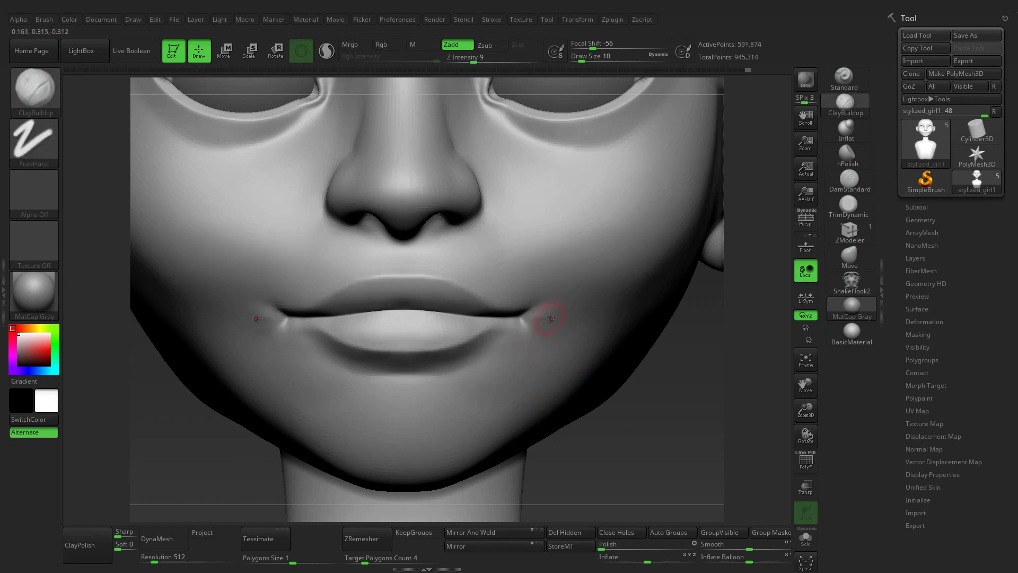
pyautogui.press('shift')
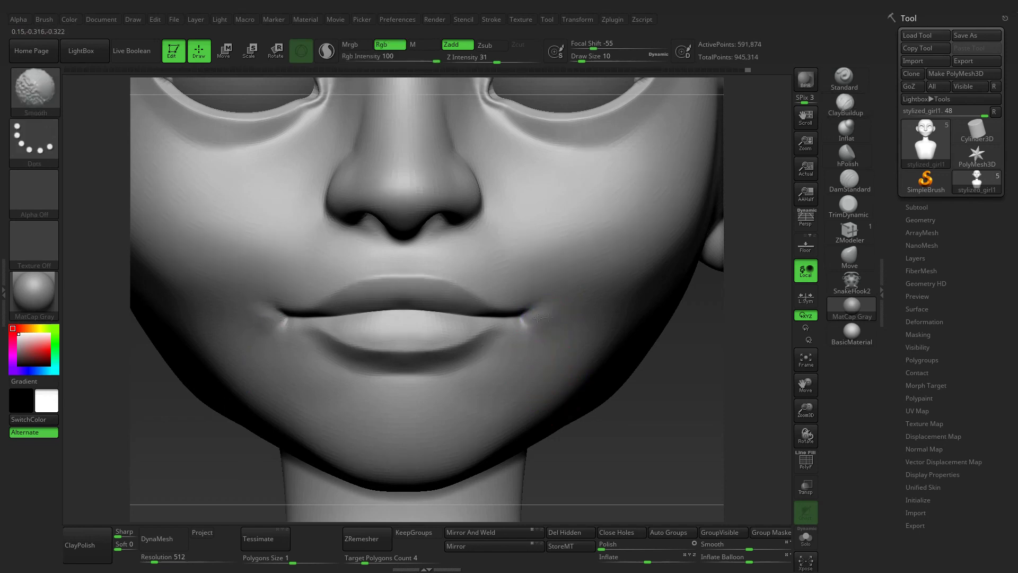
pyautogui.press('shift')
pyautogui.press('shift')
# Inspect the lips with Standard at Z Intensity 10, then step down to 147,970 points
pyautogui.keyDown('shift'); pyautogui.moveTo(353, 352); pyautogui.dragTo(423, 360, button='right'); pyautogui.keyUp('shift')
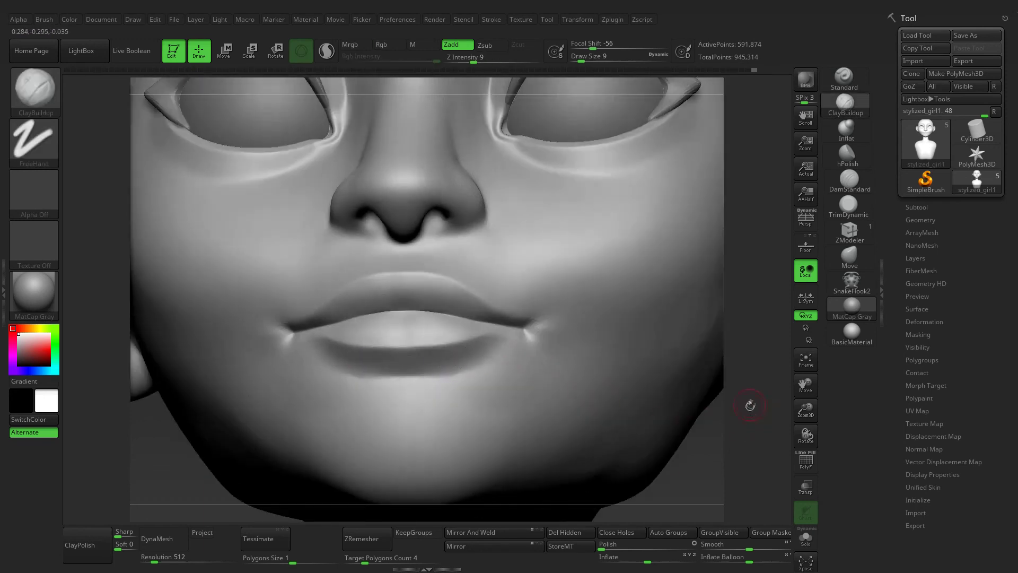
pyautogui.keyDown('shift'); pyautogui.moveTo(750, 404); pyautogui.dragTo(697, 347, button='right'); pyautogui.keyUp('shift')
pyautogui.click(839, 88)
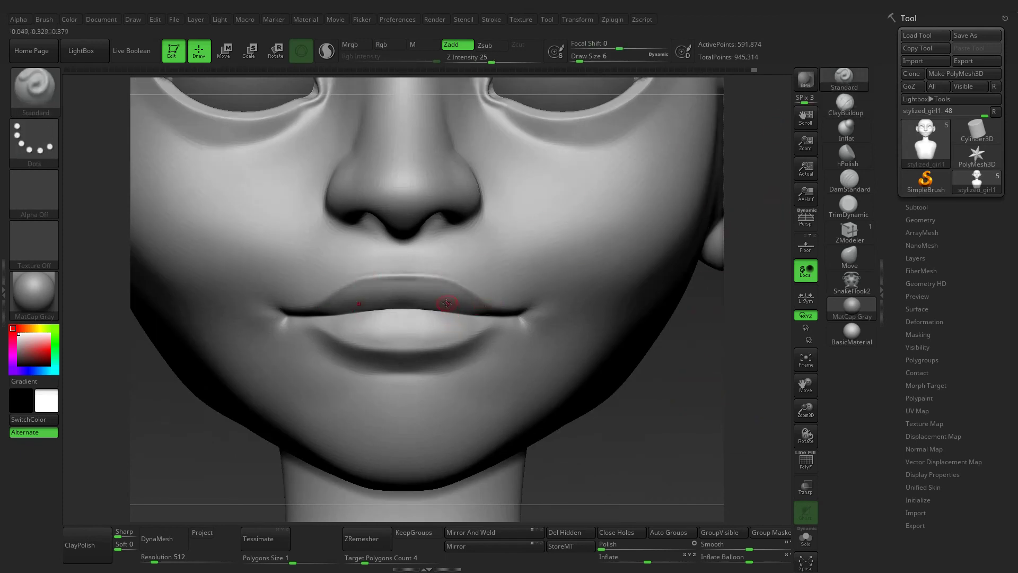
pyautogui.moveTo(469, 58)
pyautogui.moveTo(477, 61); pyautogui.dragTo(460, 61)
pyautogui.moveTo(484, 307)
pyautogui.mouseDown(button='right')
pyautogui.moveTo(467, 318)
pyautogui.moveTo(481, 328)
pyautogui.mouseUp(button='right')
pyautogui.moveTo(534, 344)
pyautogui.keyDown('alt'); pyautogui.mouseDown(button='right')
pyautogui.moveTo(619, 344)
pyautogui.moveTo(633, 322)
pyautogui.mouseUp(button='right'); pyautogui.keyUp('alt')
pyautogui.press('shift')
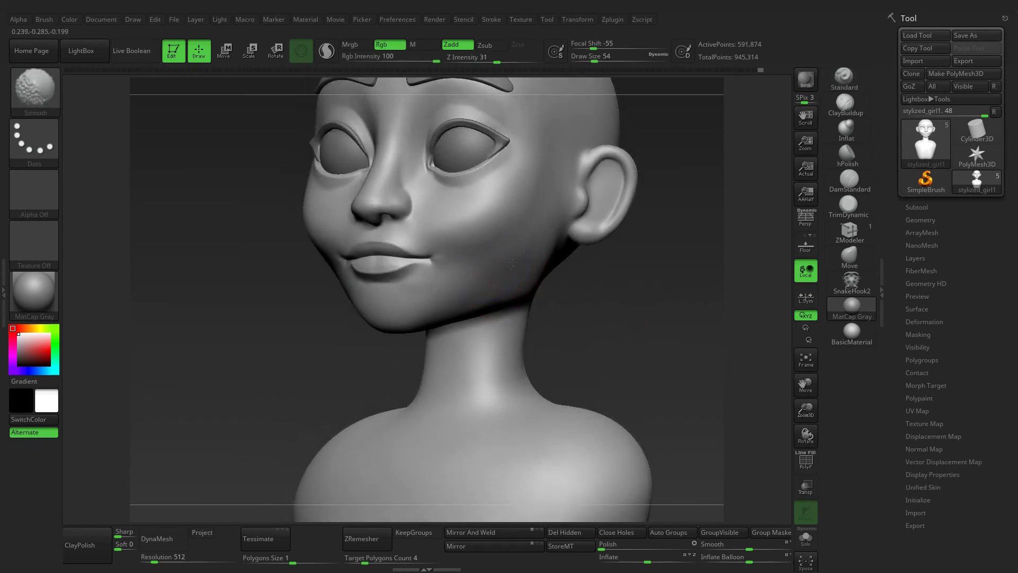
pyautogui.hotkey('shift', 'd')
# Return the bust to its top subdivision level (591,874 points), toggle perspective, and BPR-render it
pyautogui.keyDown('shift'); pyautogui.moveTo(591, 318); pyautogui.dragTo(617, 325, button='right'); pyautogui.keyUp('shift')
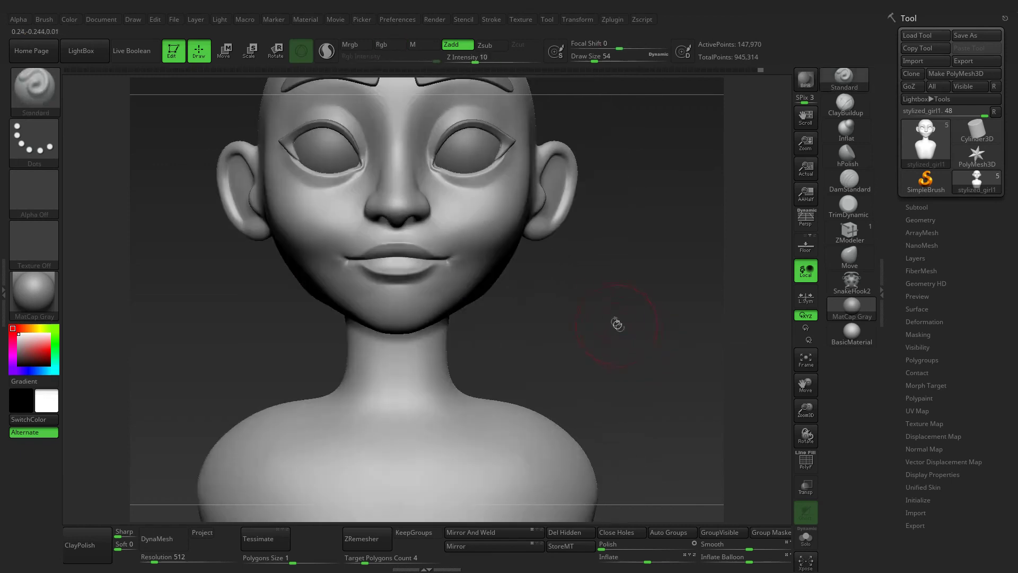
pyautogui.hotkey('shift', 'd')
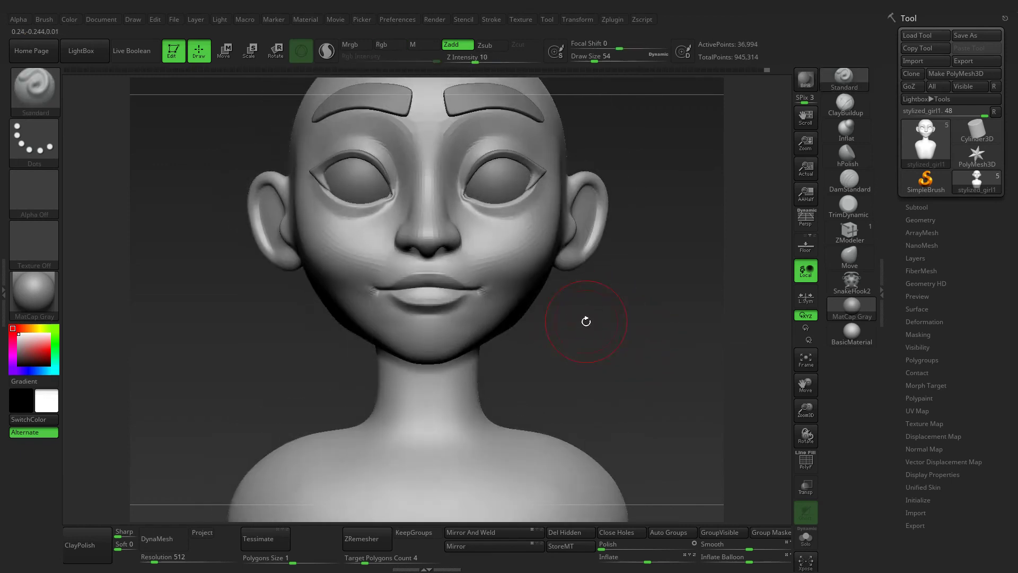
pyautogui.moveTo(586, 318); pyautogui.dragTo(527, 313)
pyautogui.keyDown('shift'); pyautogui.moveTo(527, 312); pyautogui.dragTo(639, 366, button='right'); pyautogui.keyUp('shift')
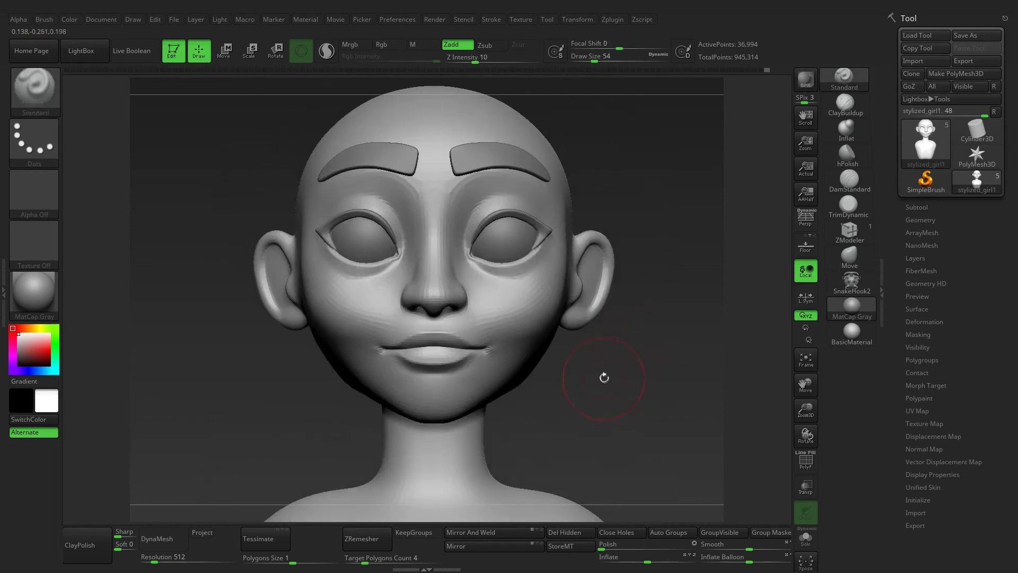
pyautogui.press('d')
pyautogui.press('d')
pyautogui.moveTo(606, 383)
pyautogui.mouseDown()
pyautogui.moveTo(627, 390)
pyautogui.moveTo(613, 382)
pyautogui.mouseUp()
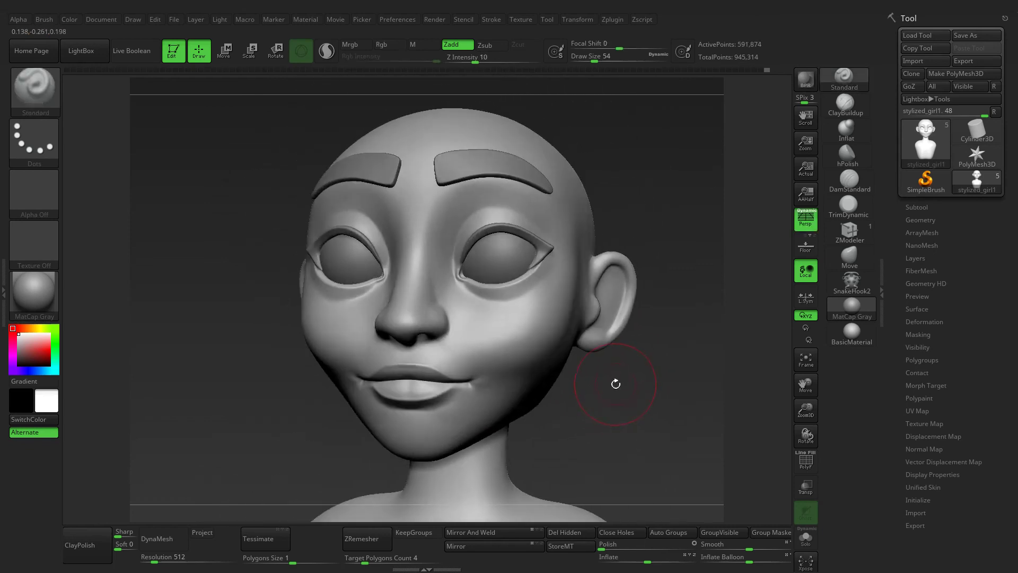
pyautogui.press('p')
pyautogui.press('p')
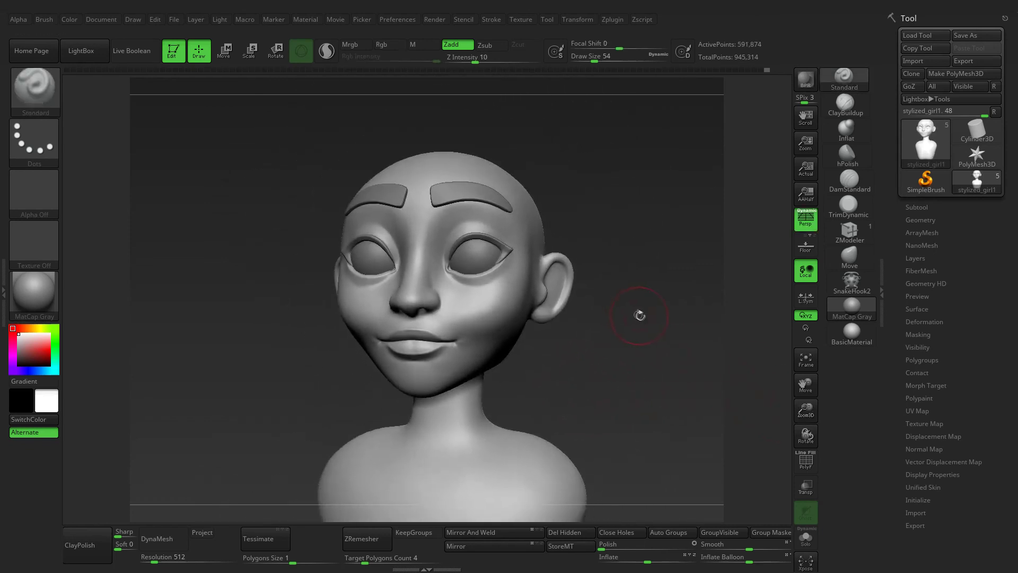
pyautogui.moveTo(638, 316); pyautogui.dragTo(663, 302)
pyautogui.moveTo(802, 416); pyautogui.dragTo(802, 393)
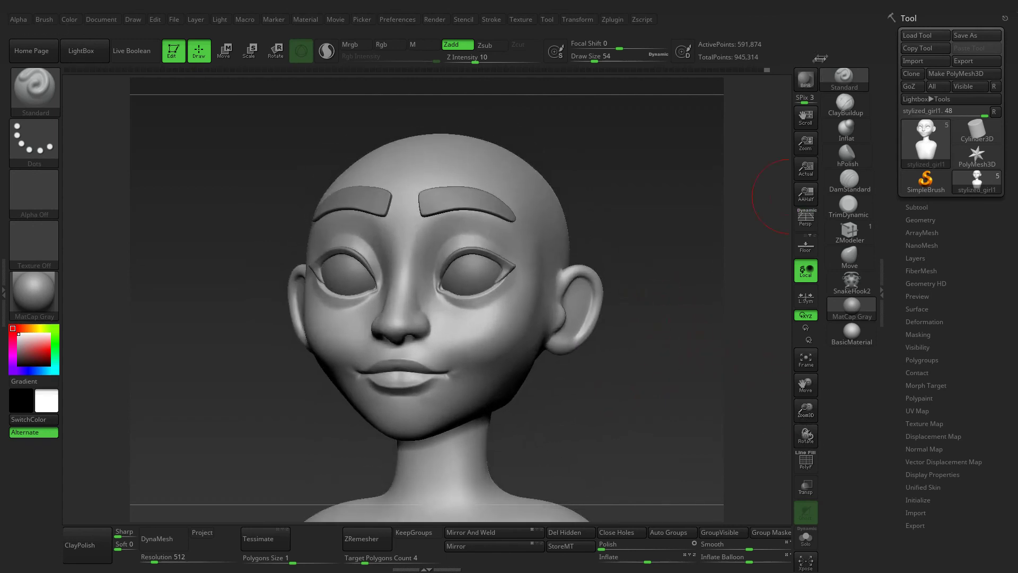
pyautogui.hotkey('shift', 'r')
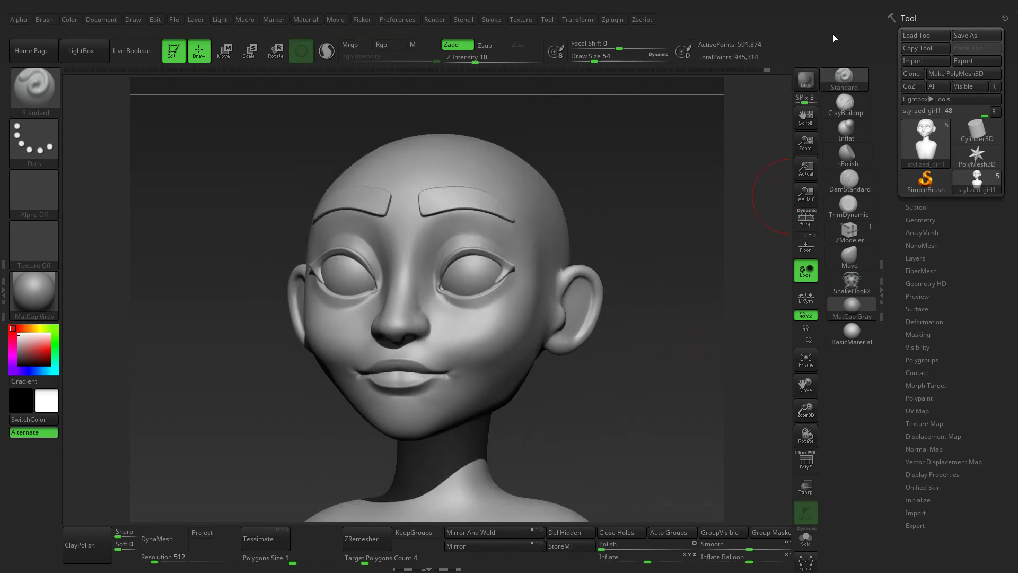